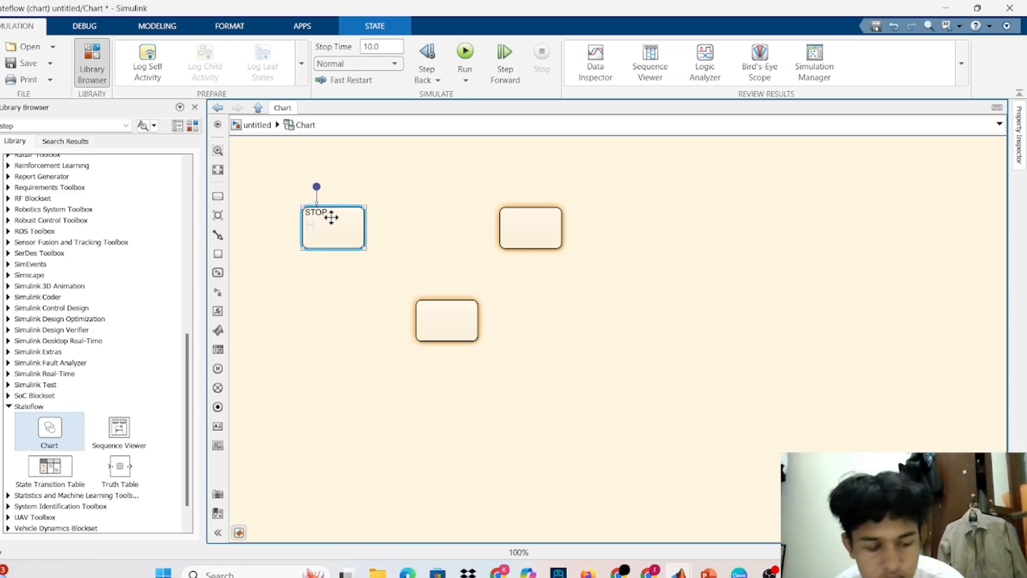
Step: Add the entry action entry:y=0; on a new line beneath the STOP state's name
key(Return)
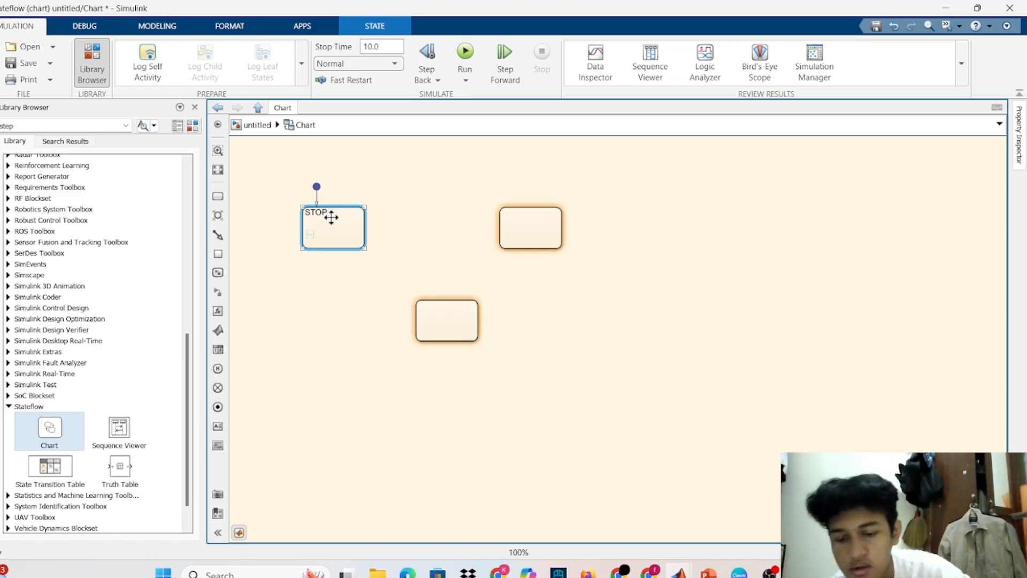
key(Caps_Lock)
text(e)
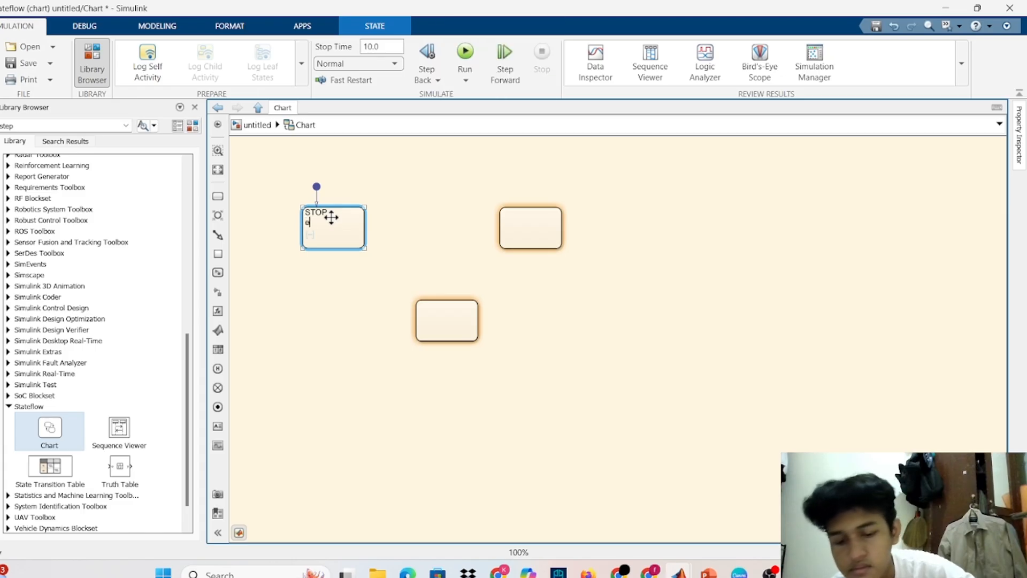
text(ntry:y)
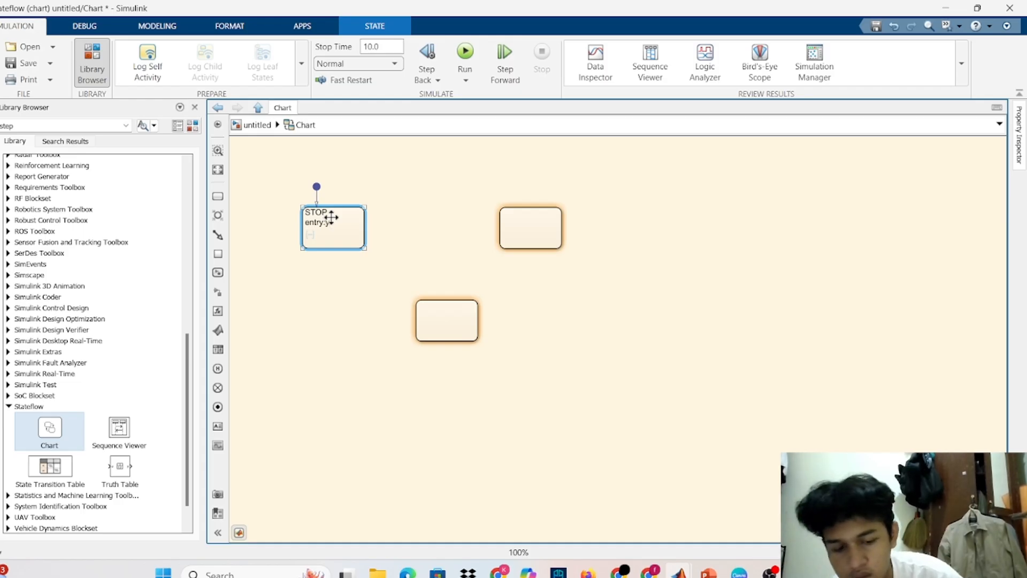
text(=0;)
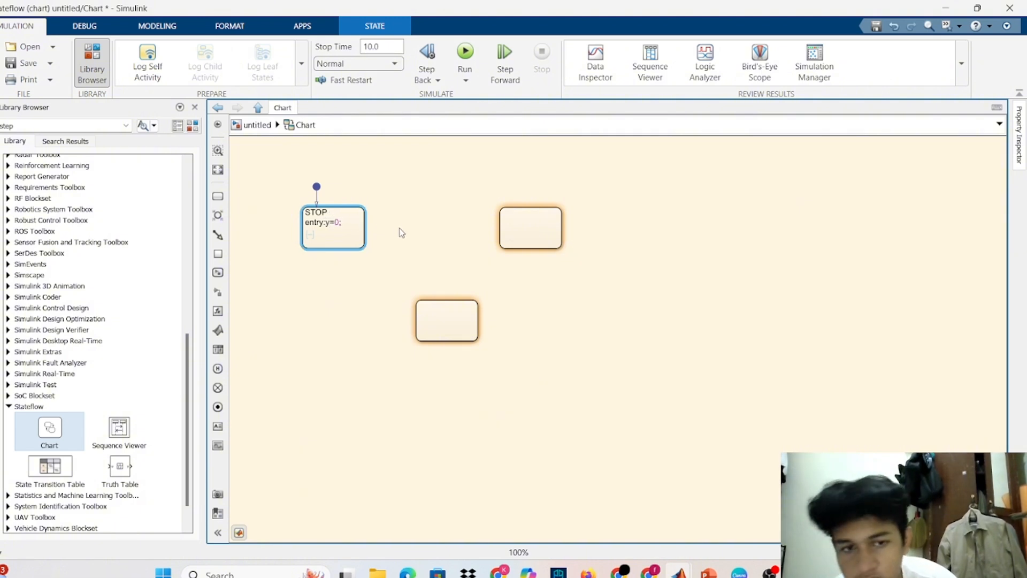
Step: Name the unnamed state level with STOP as START
click(520, 230)
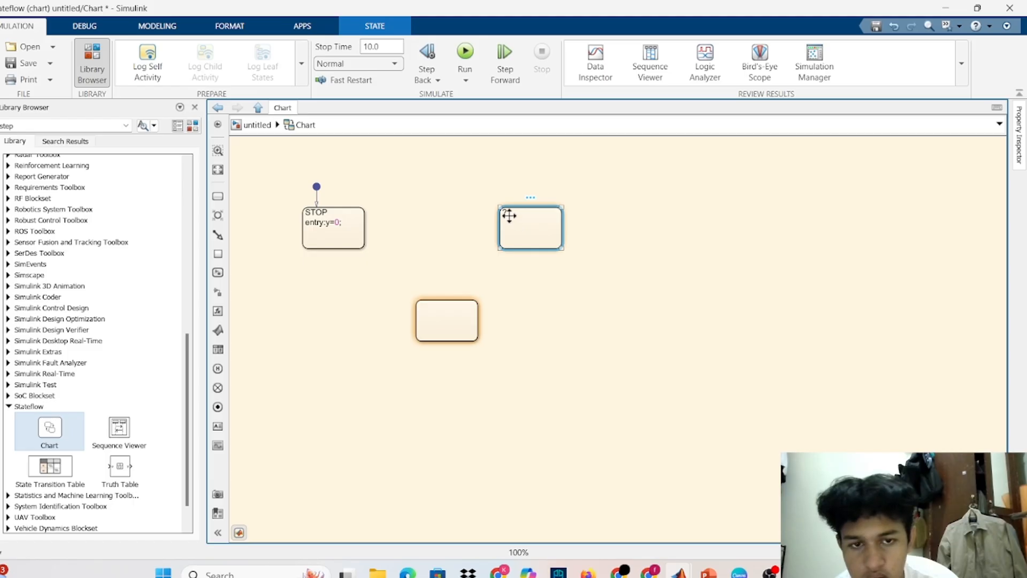
click(511, 216)
key(Caps_Lock)
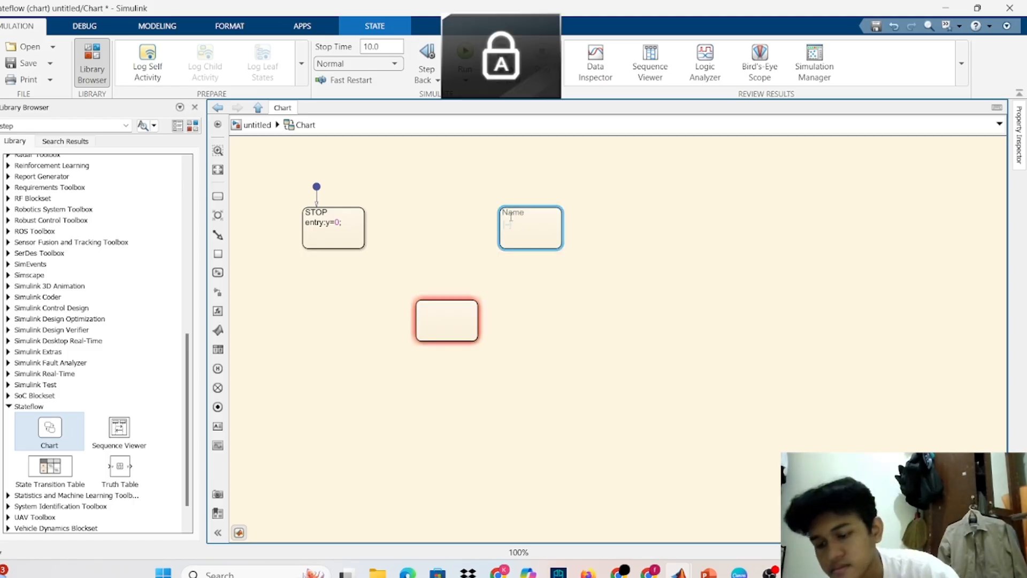
text(SR)
key(BackSpace)
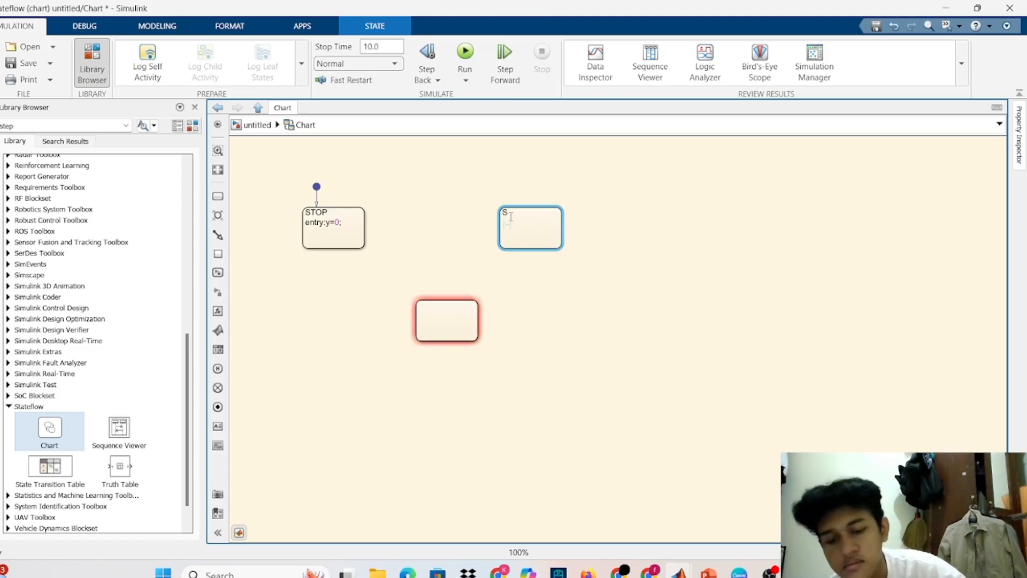
text(TAT)
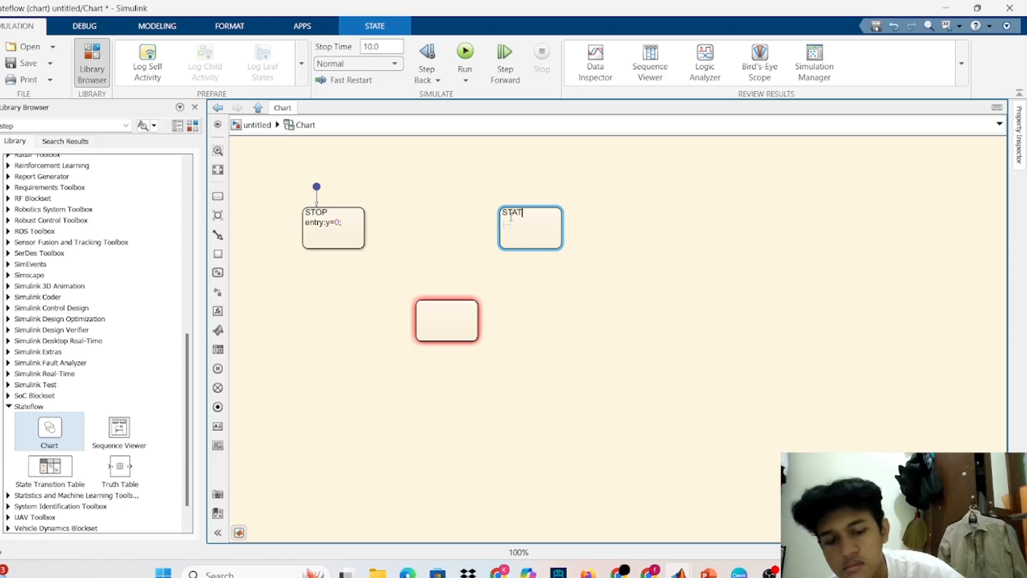
key(BackSpace)
text(RT)
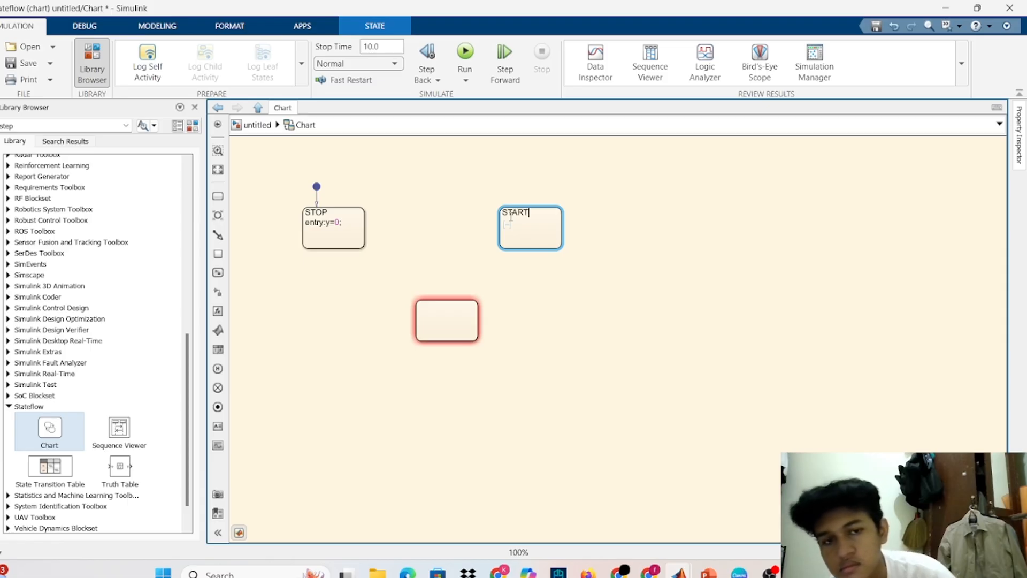
Step: Add the entry action entry:y=1; beneath the START state's name
key(Return)
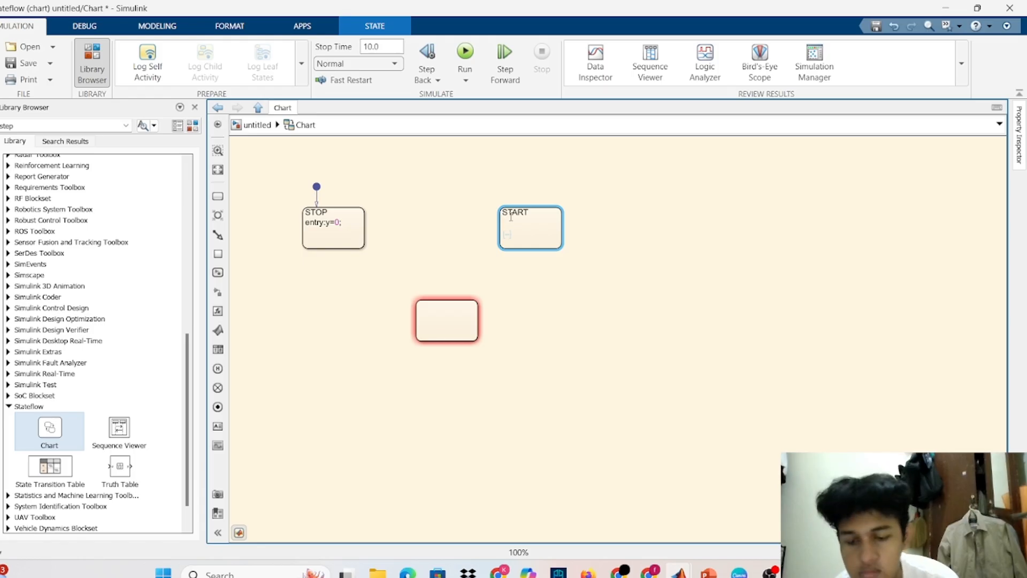
text(entry)
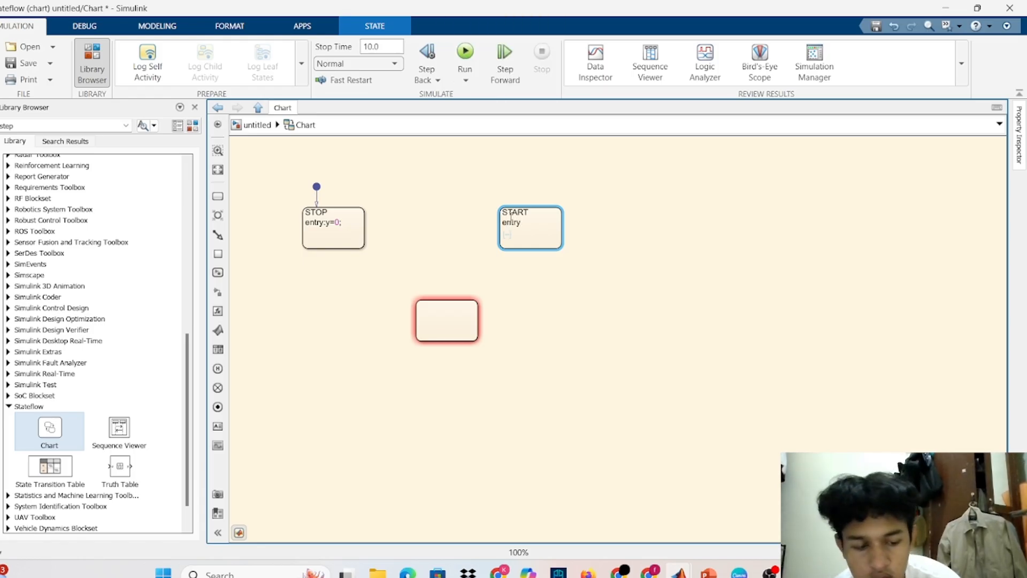
text(:)
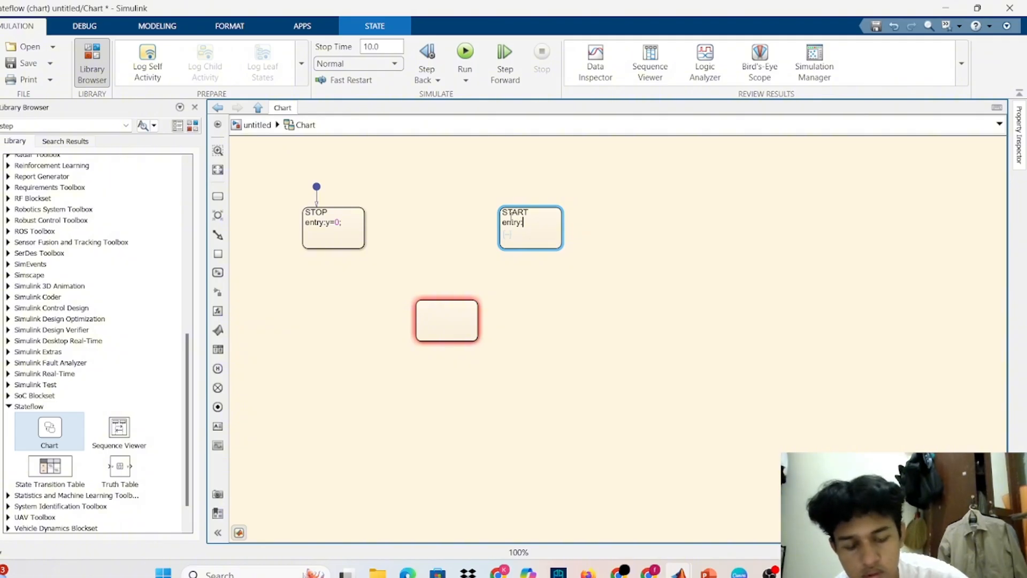
text(y)
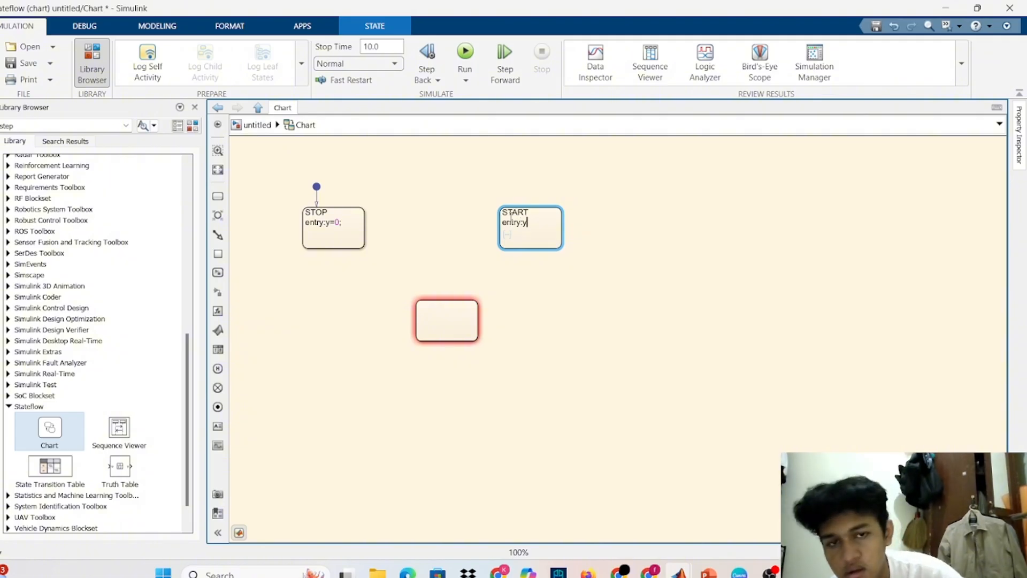
text(=1)
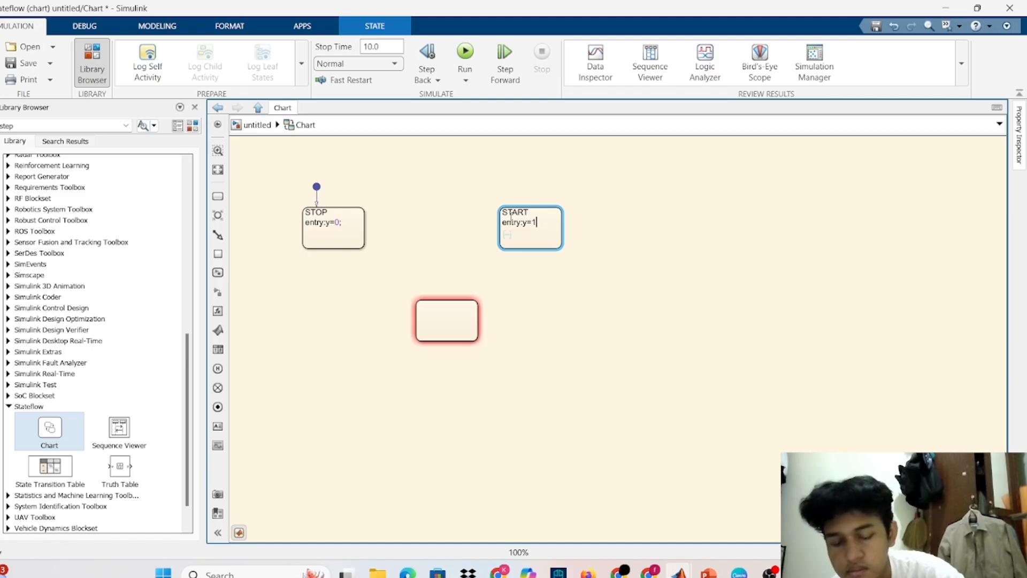
text(;)
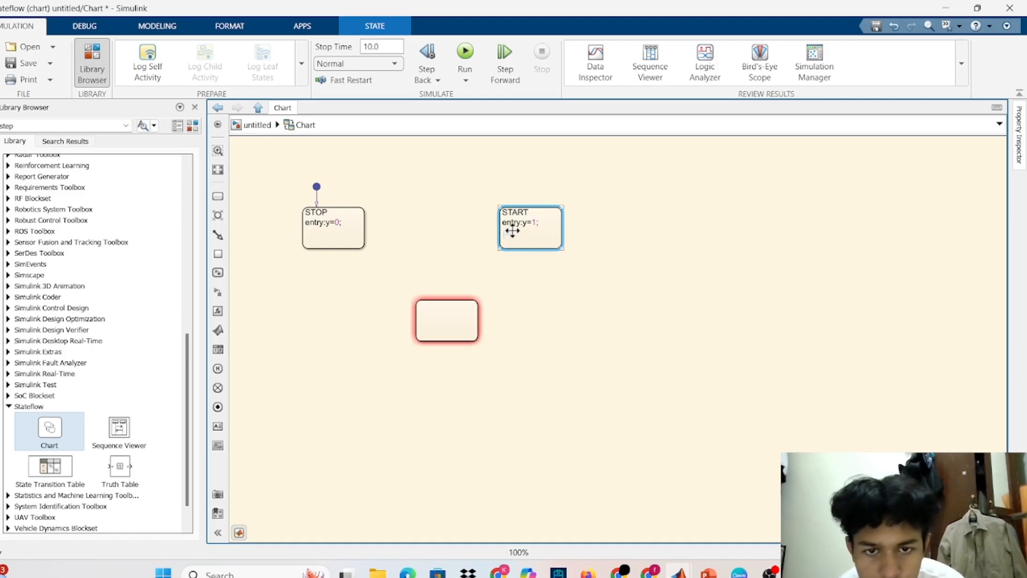
Step: Name the remaining unnamed state, placed below STOP and START, as PAUSE
click(459, 311)
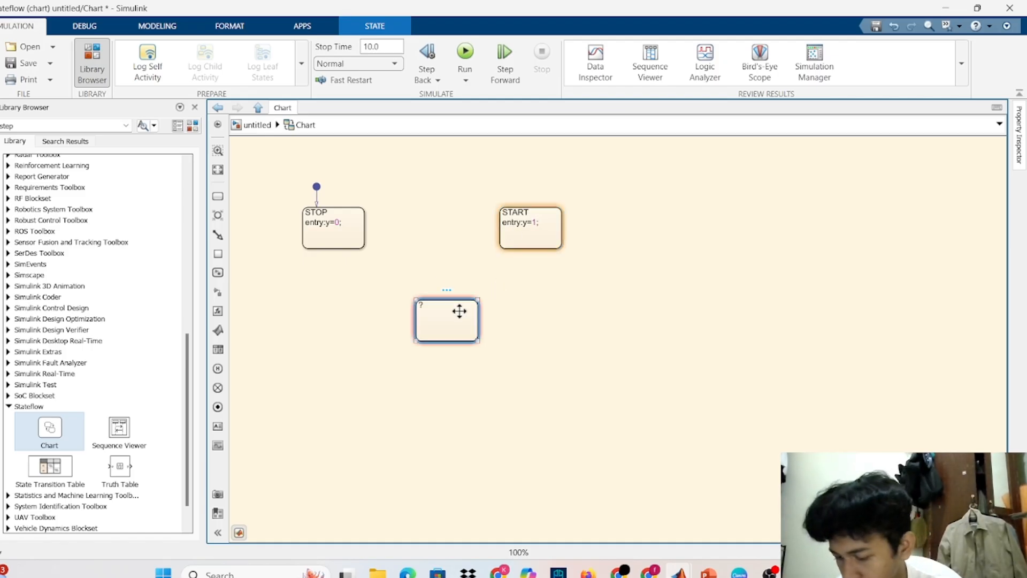
click(425, 306)
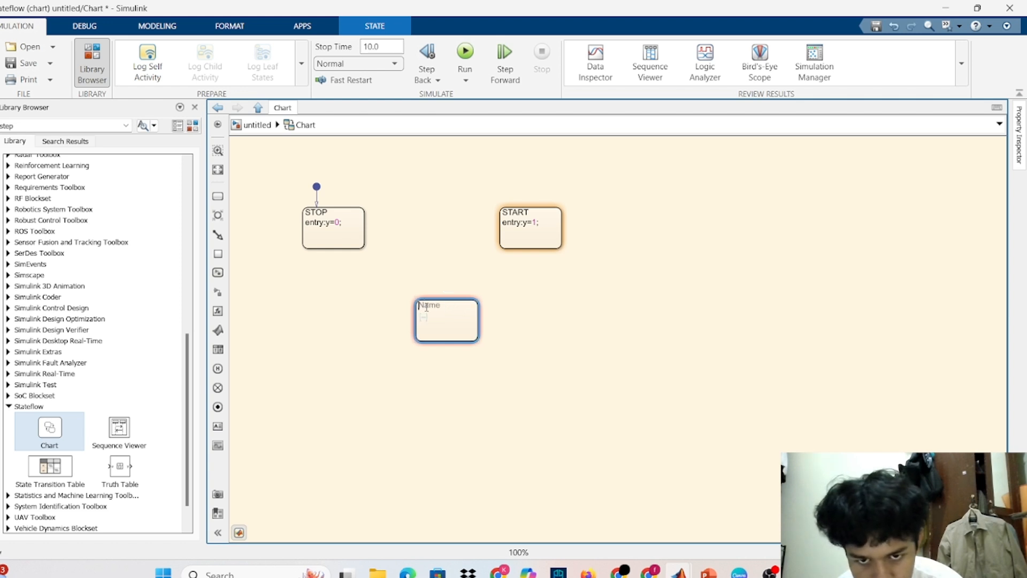
key(Caps_Lock)
text(P)
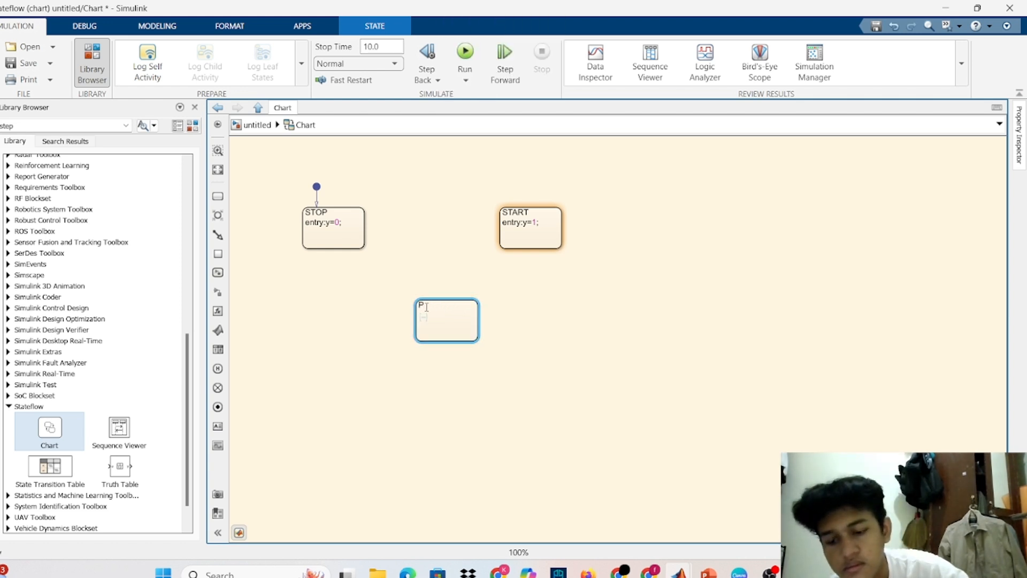
text(AUSE)
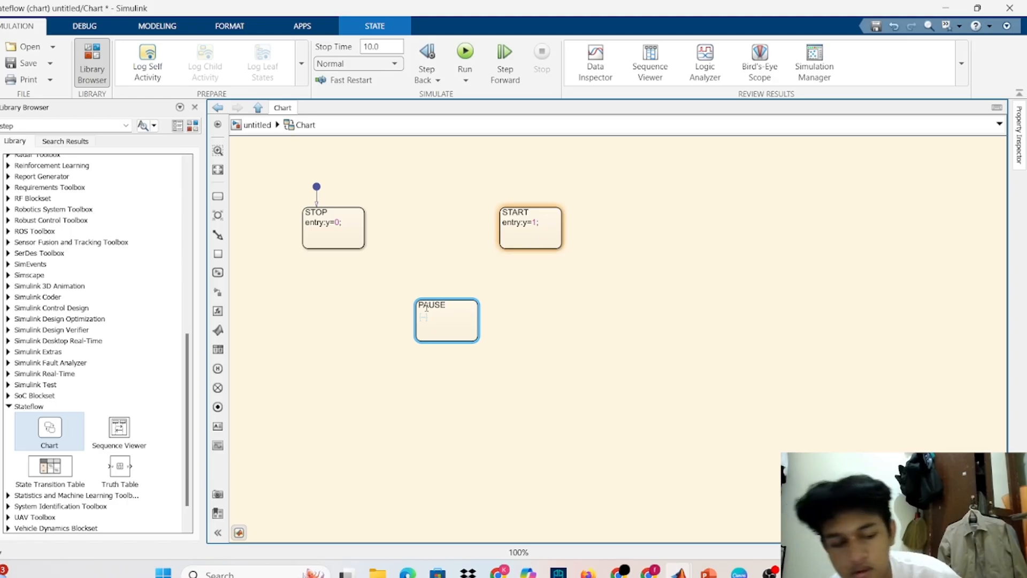
Step: Add the entry action entry:y=2 beneath the PAUSE state's name
key(Return)
key(Caps_Lock)
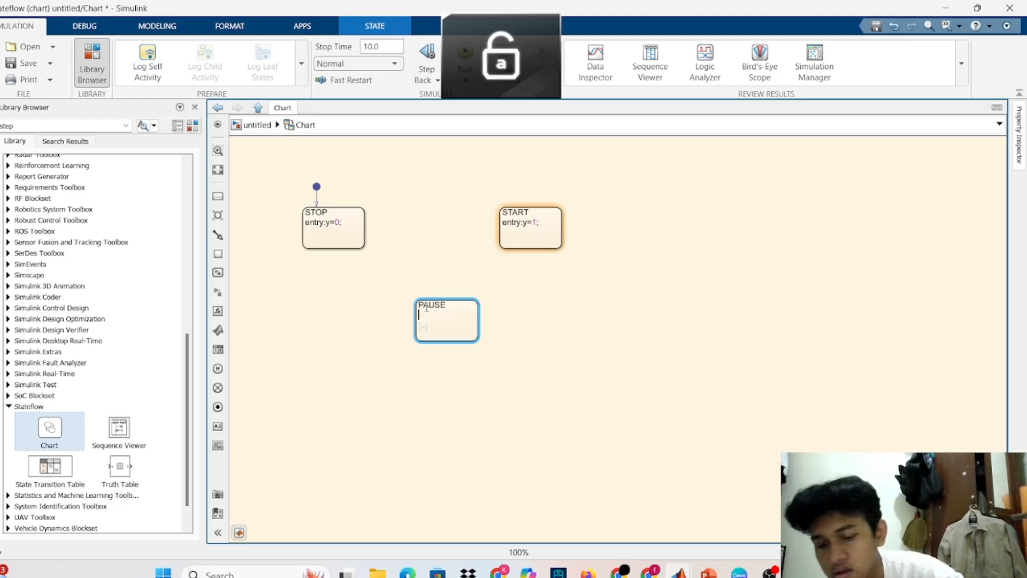
text(entry)
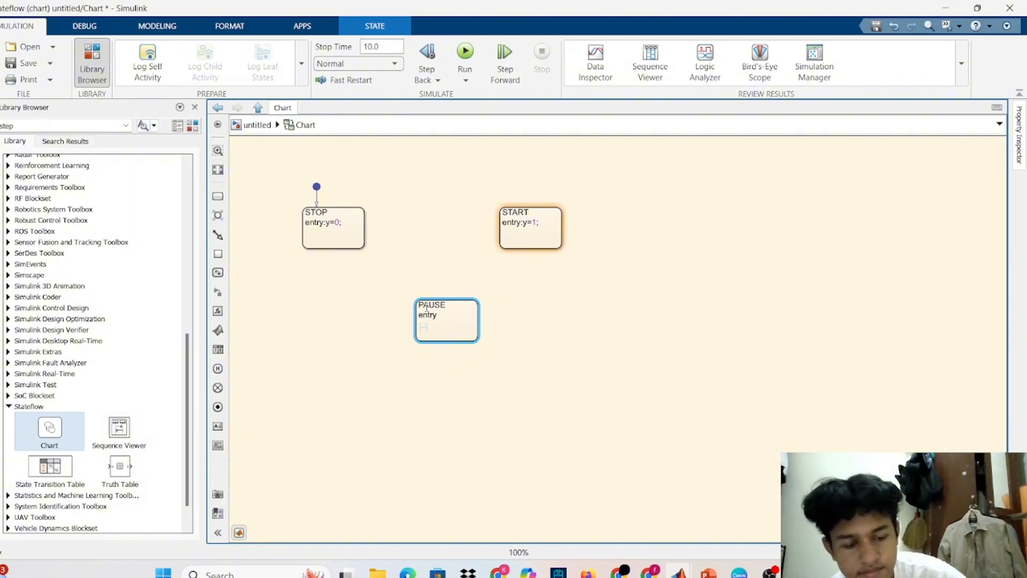
text(:y)
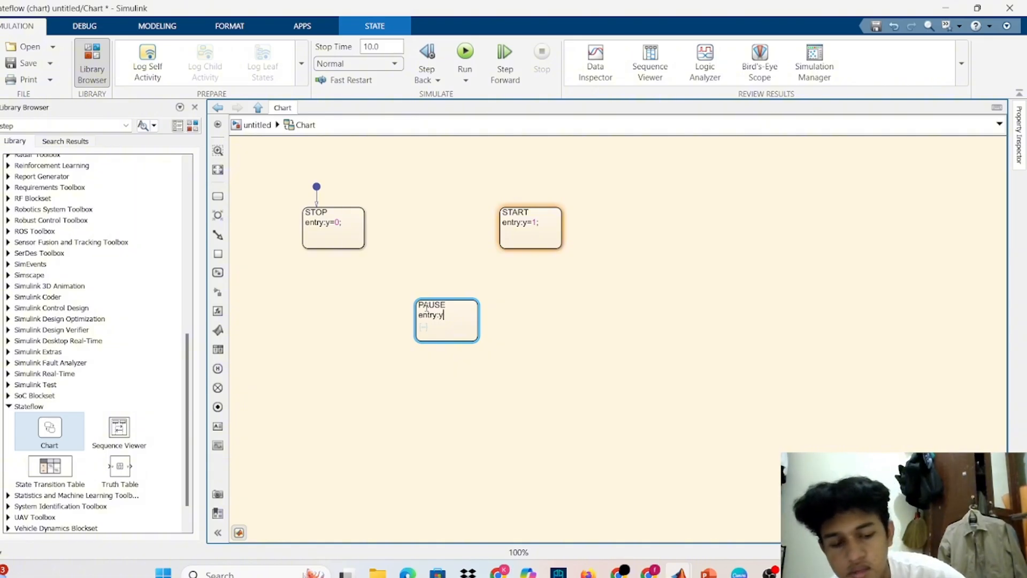
text(=2)
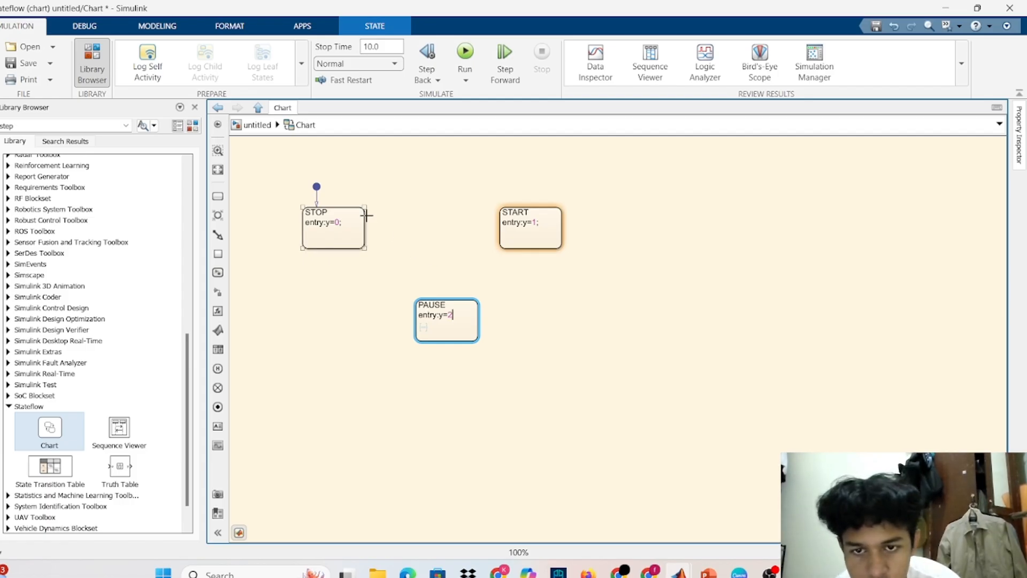
Step: Draw a transition from STOP to START and give it the condition [u>0<2]
drag(366, 215, 498, 214)
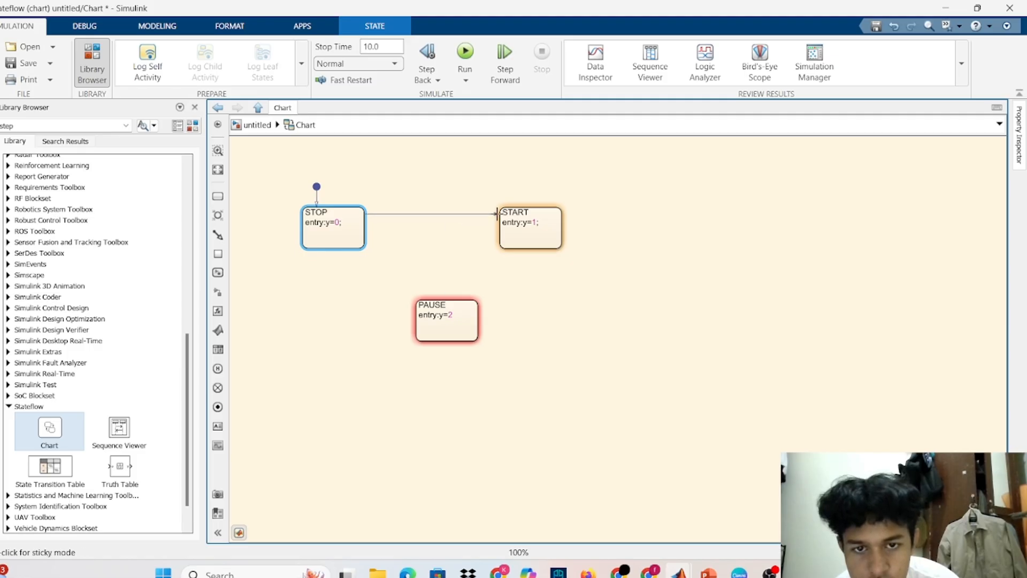
mouse_move(430, 200)
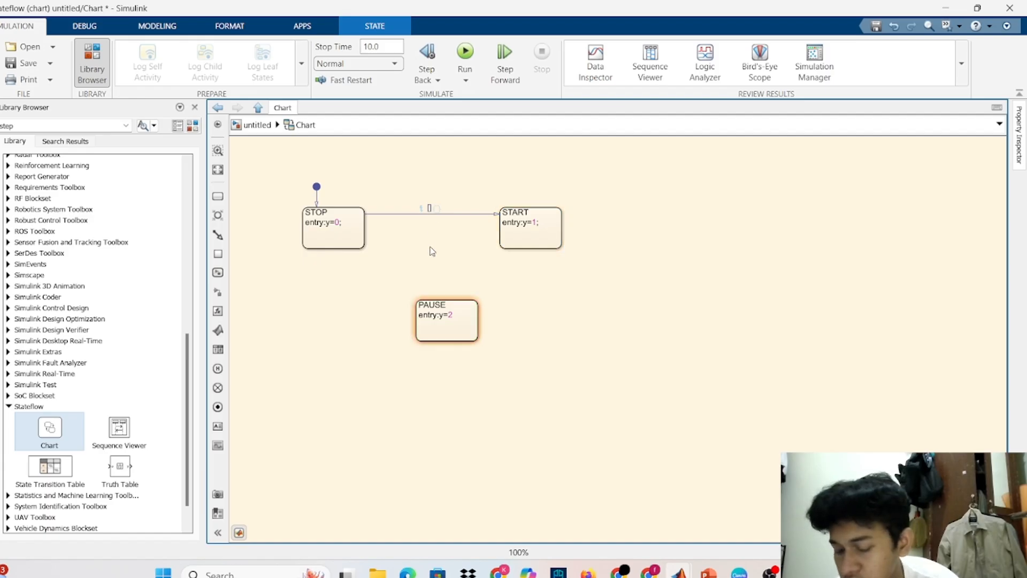
text(u)
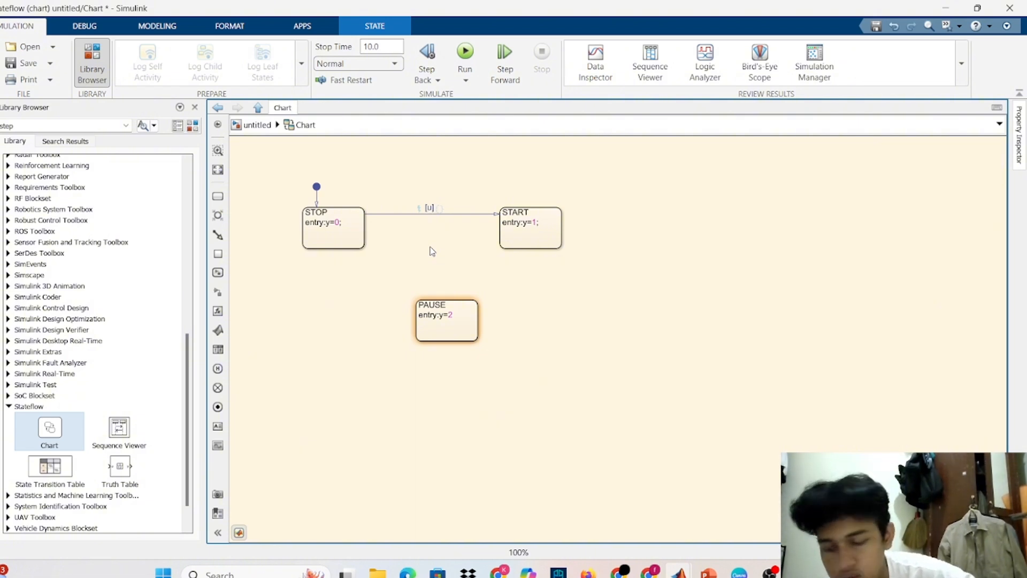
text(>0)
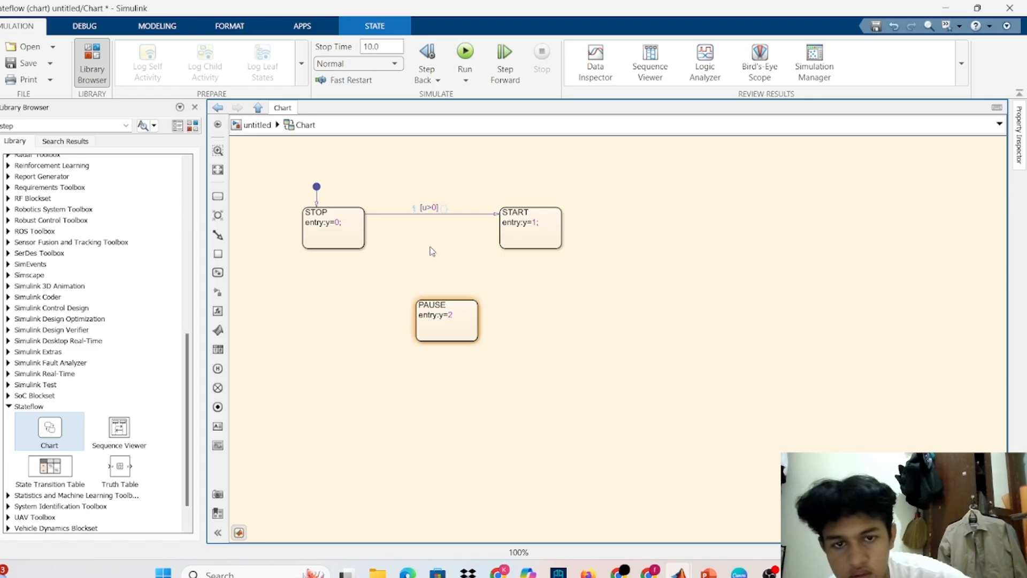
text(>)
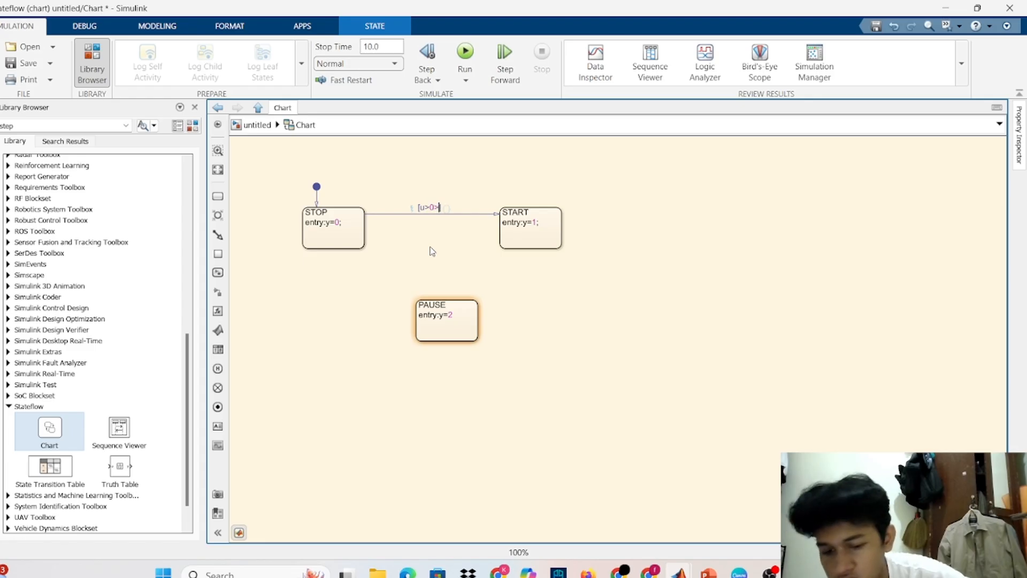
text(2)
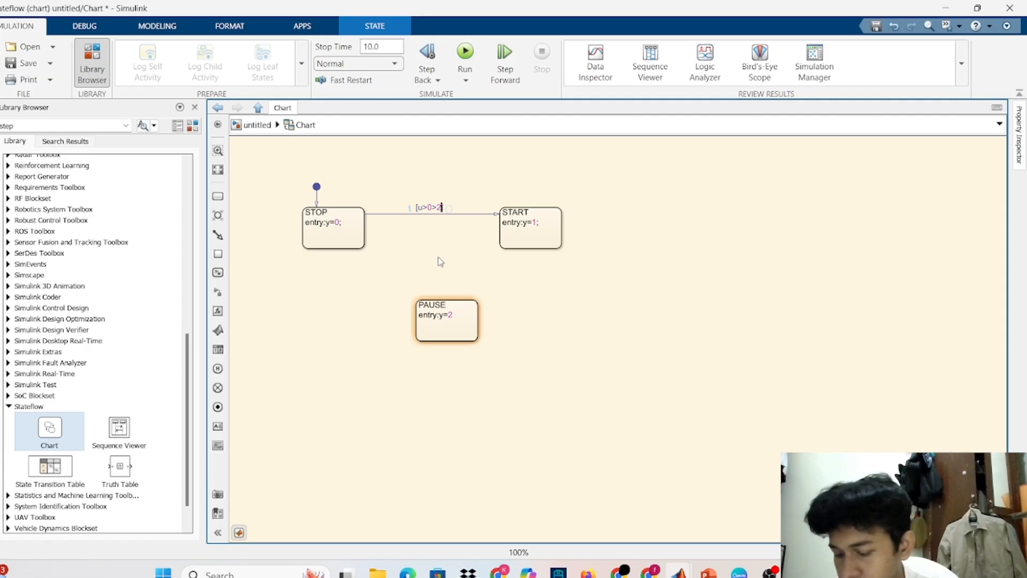
key(BackSpace)
key(BackSpace)
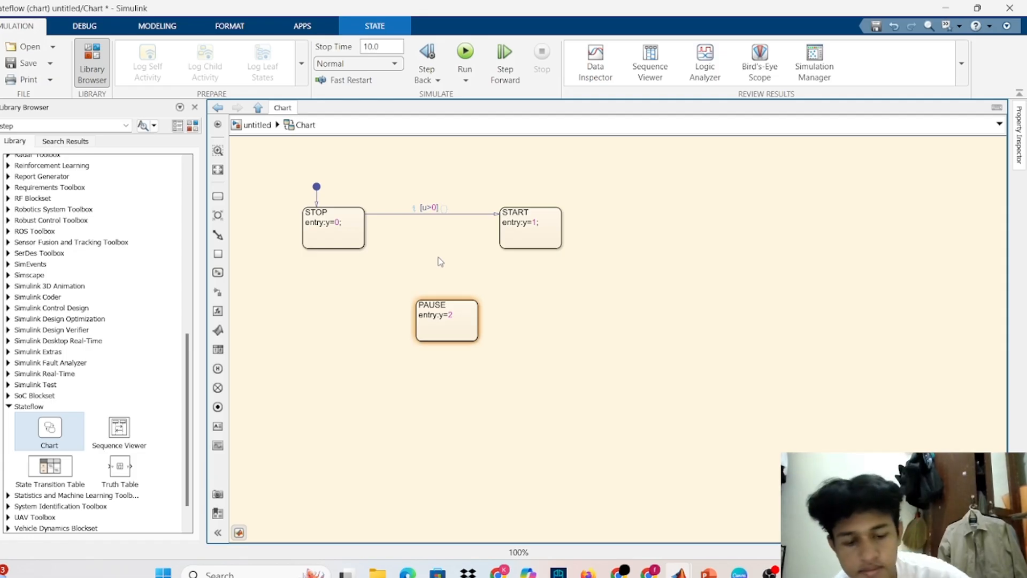
text(<2)
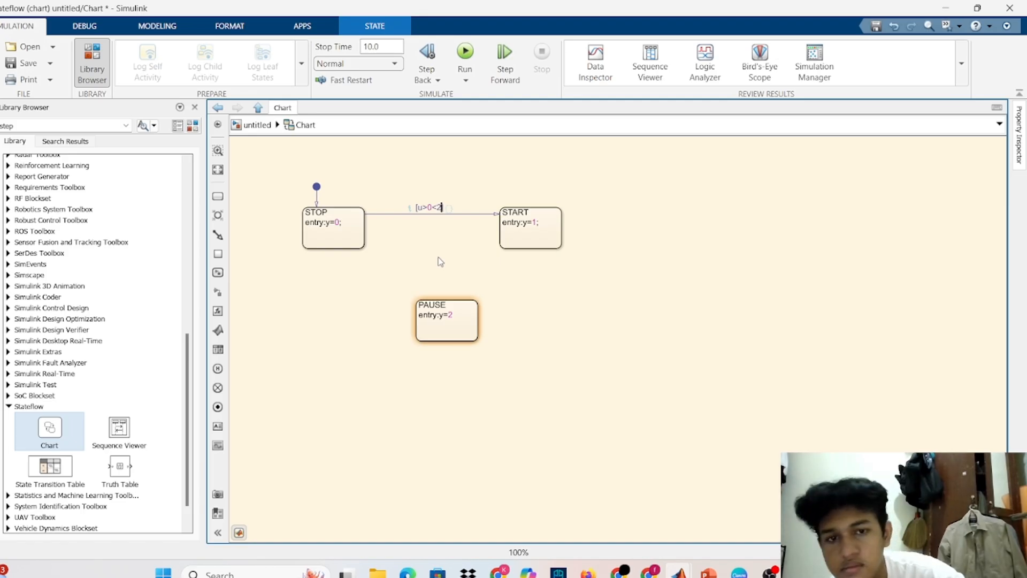
click(445, 220)
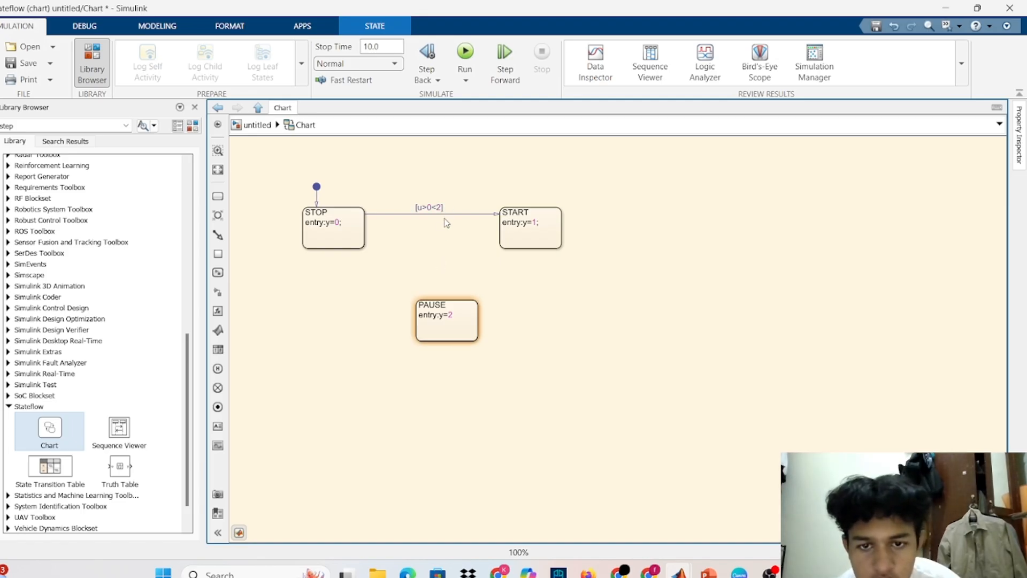
Step: Draw a transition from START back to STOP and give it the condition [u<=0]
drag(498, 239, 366, 237)
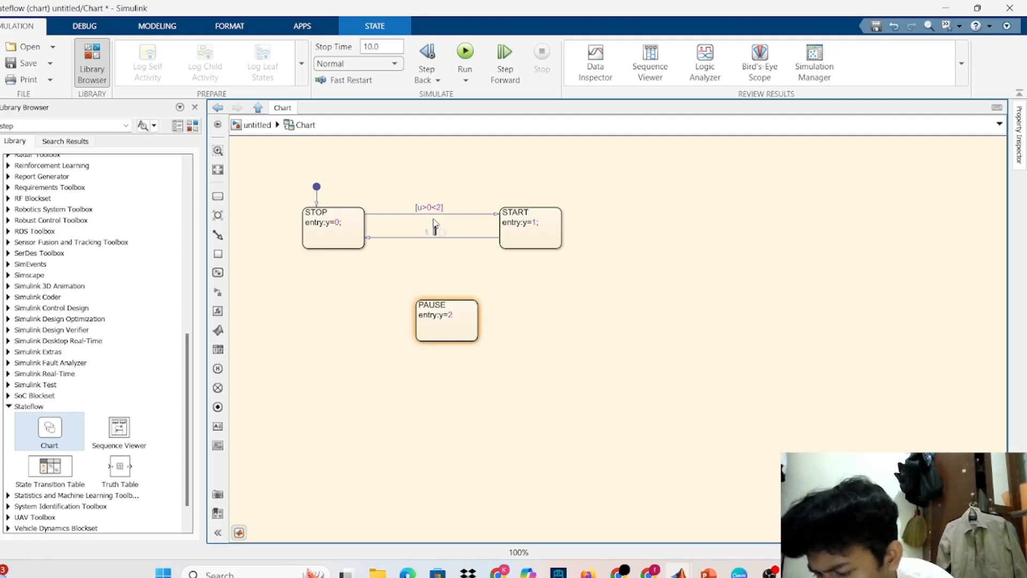
text(u)
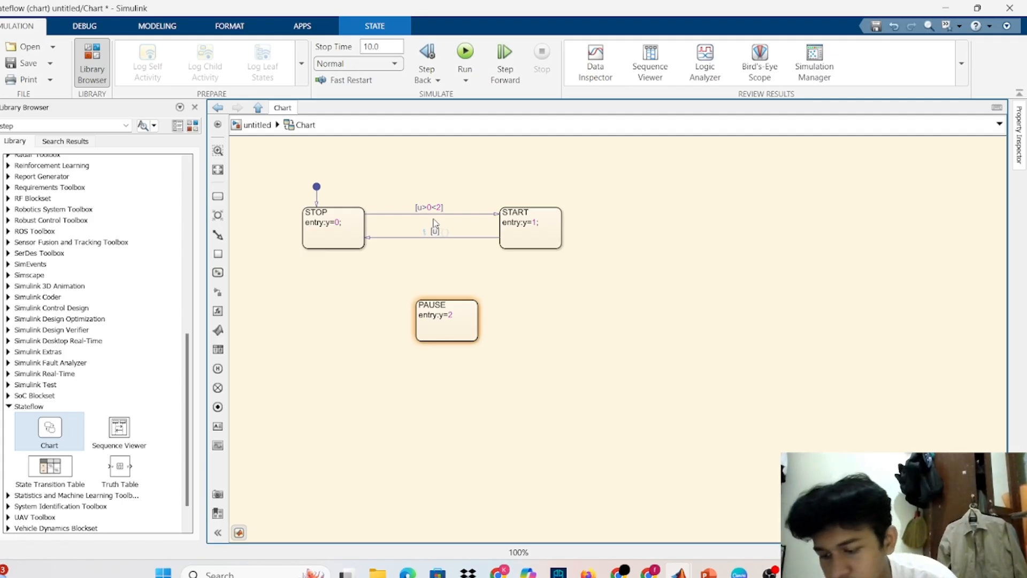
text(<=)
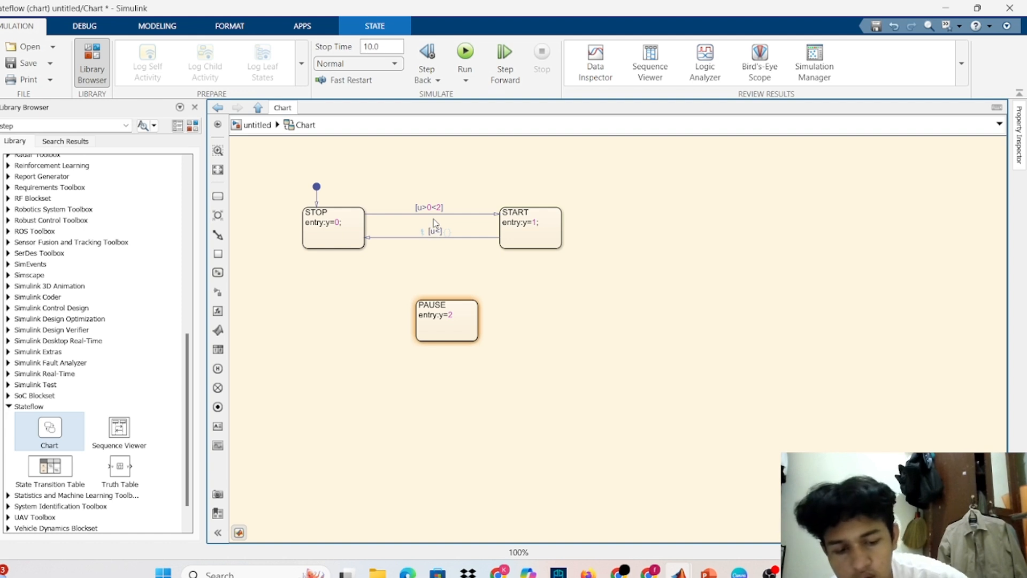
text(0)
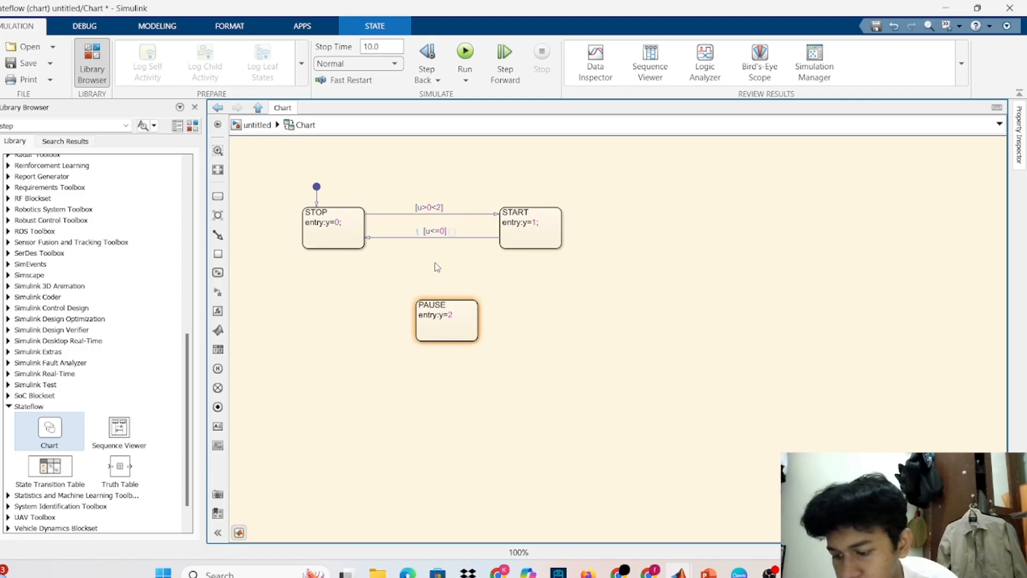
click(431, 306)
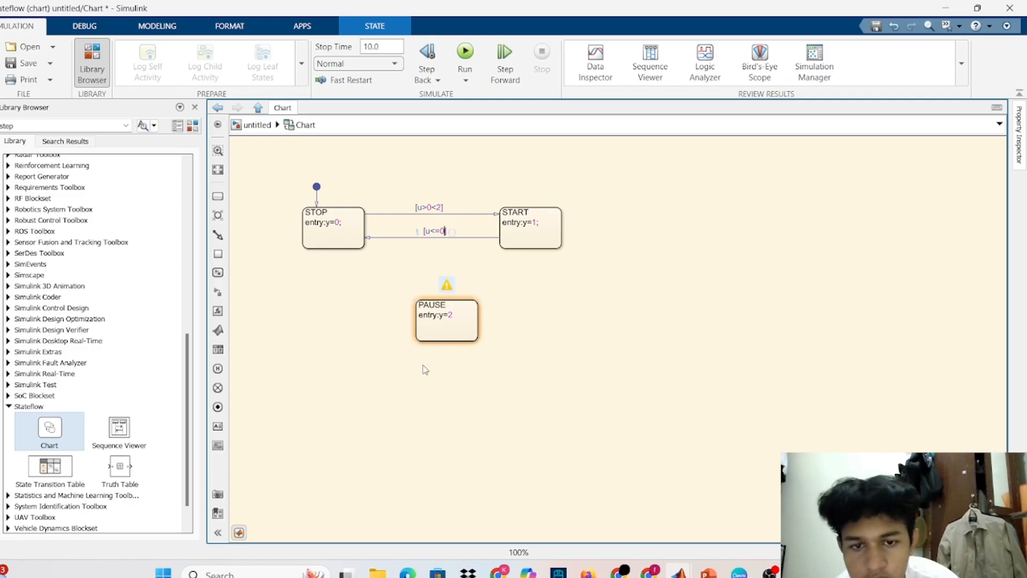
Step: Draw a transition from PAUSE to START and give it the condition [u<=1]
click(476, 317)
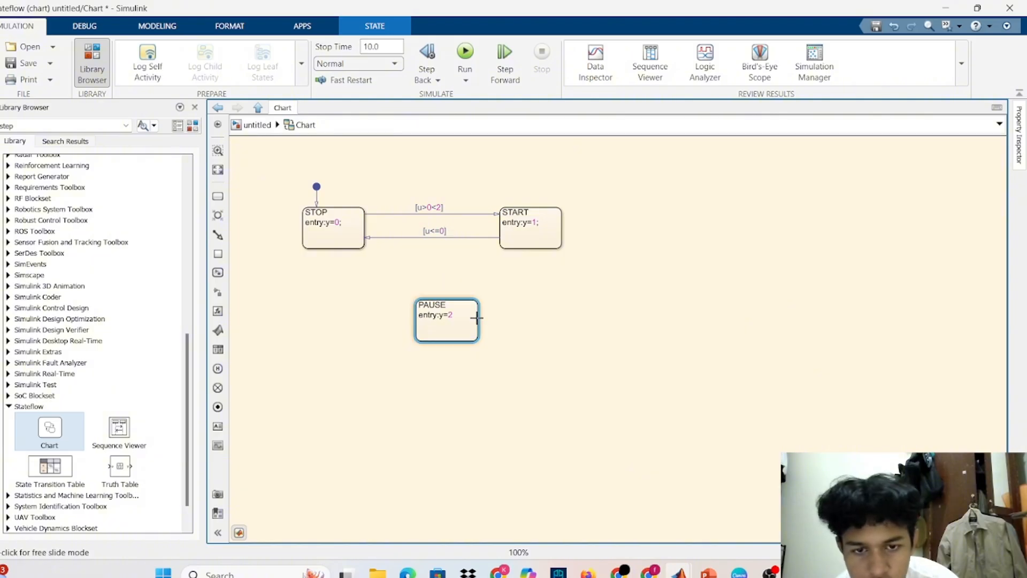
drag(477, 317, 531, 250)
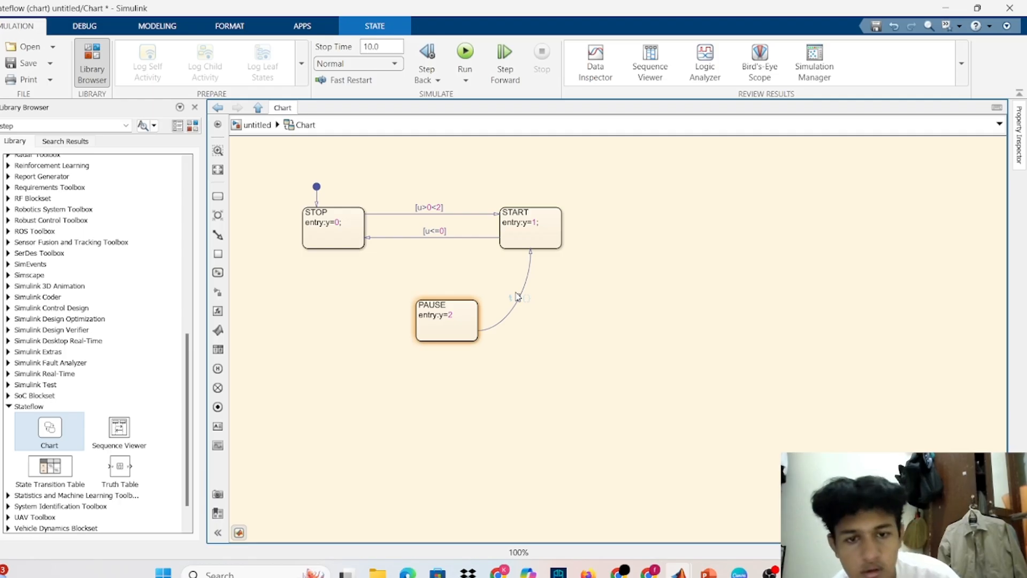
text(u)
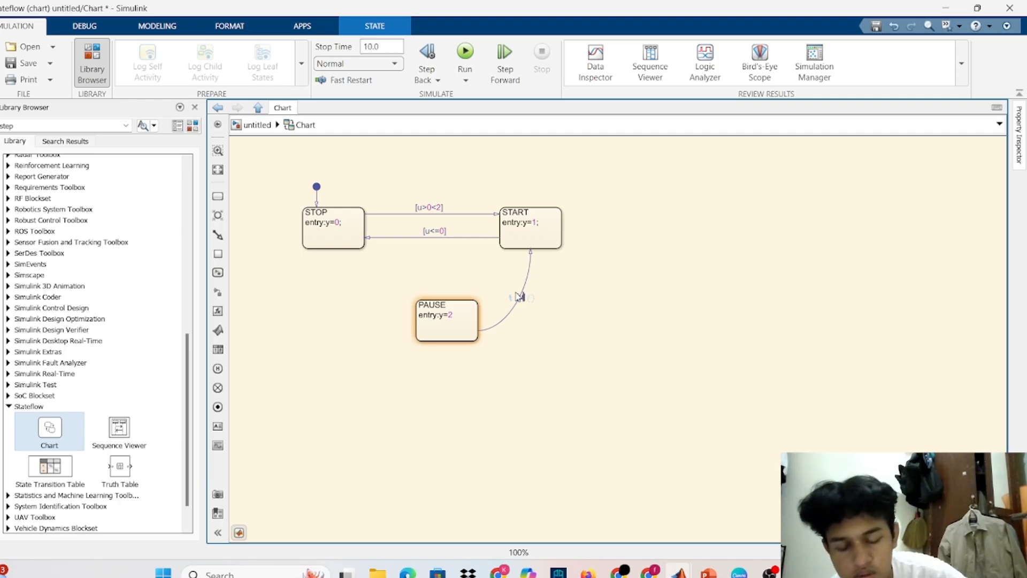
text(<)
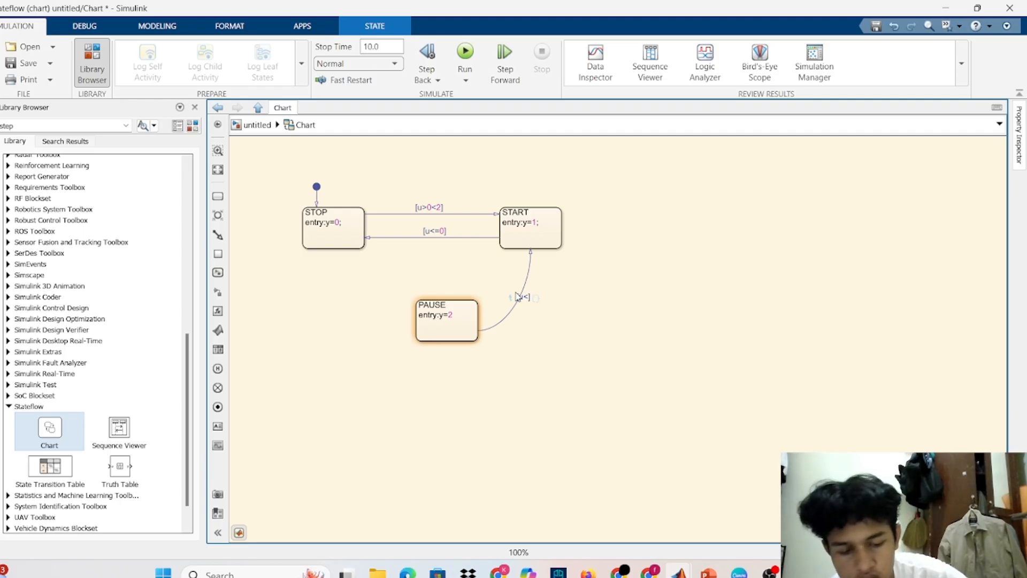
text(=1)
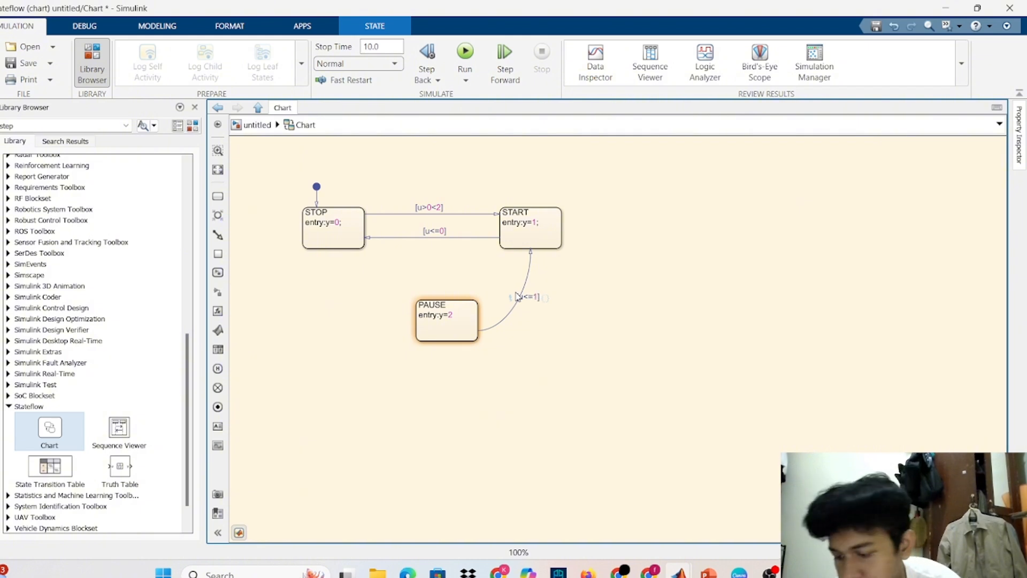
click(572, 329)
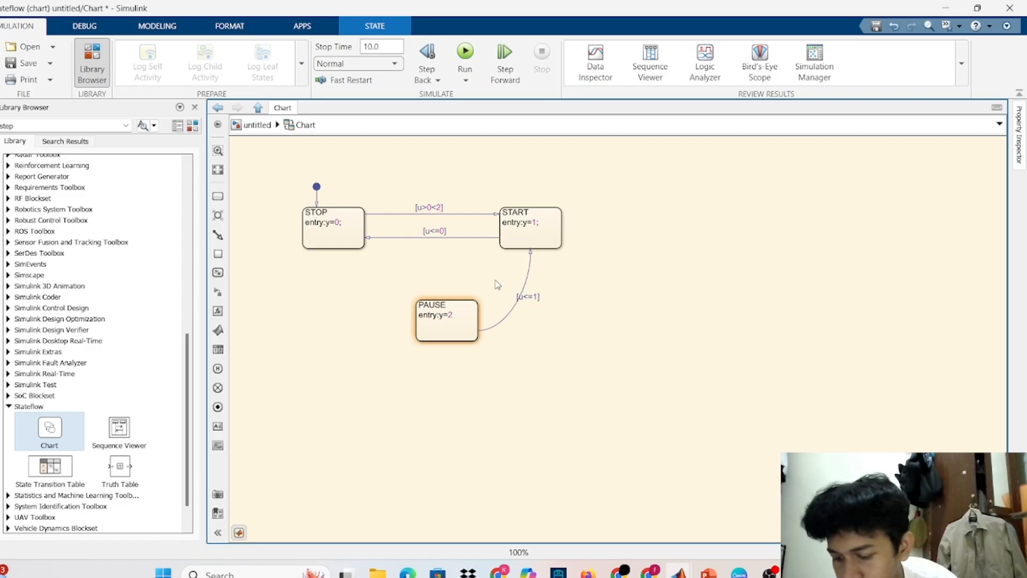
Step: Draw a transition from START to PAUSE and give it the condition [u>=2]
click(508, 251)
mouse_move(508, 250)
mouse_down()
mouse_move(500, 291)
mouse_move(489, 313)
mouse_move(480, 310)
mouse_up()
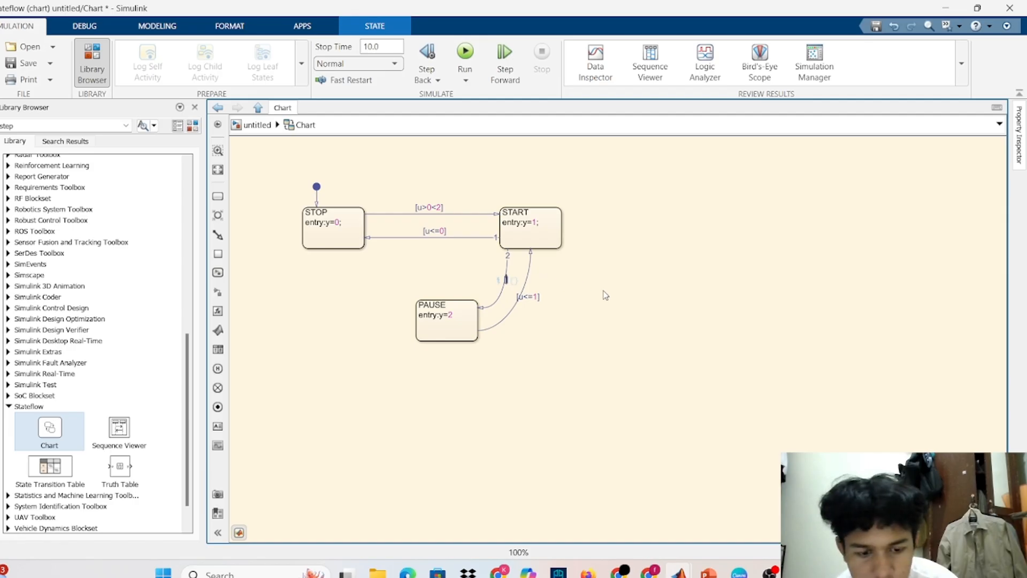
text([u])
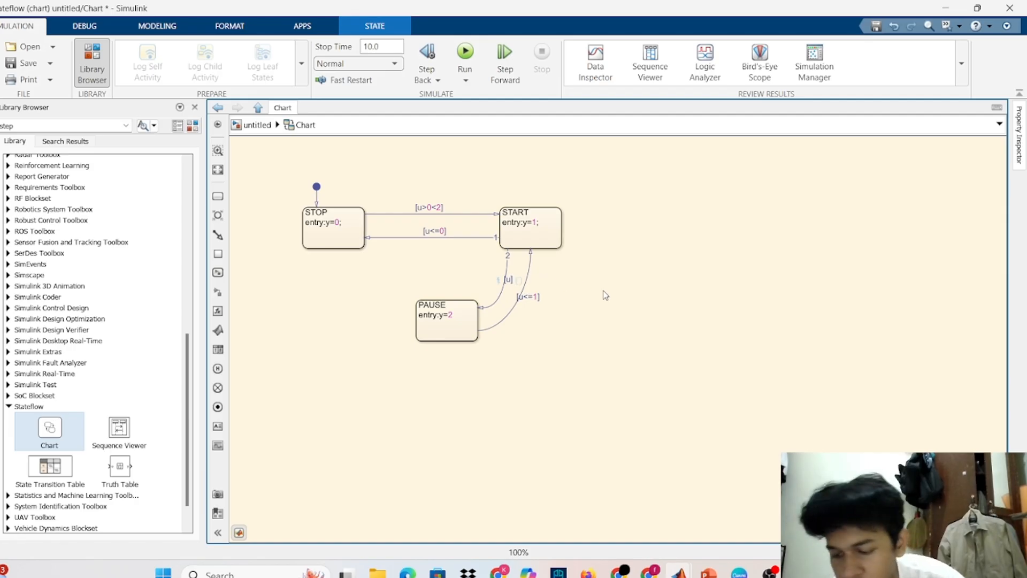
text(>)
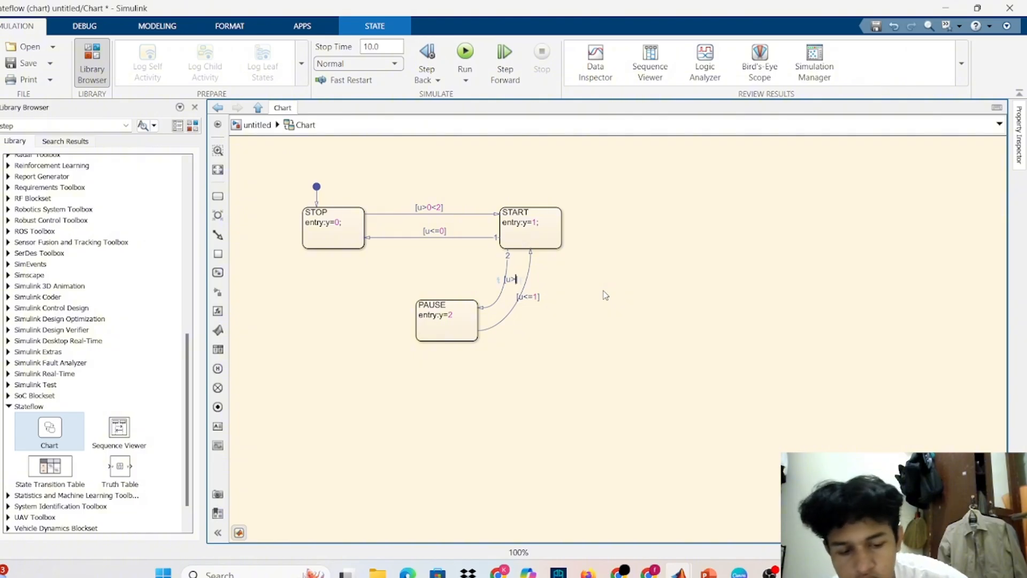
text(=2)
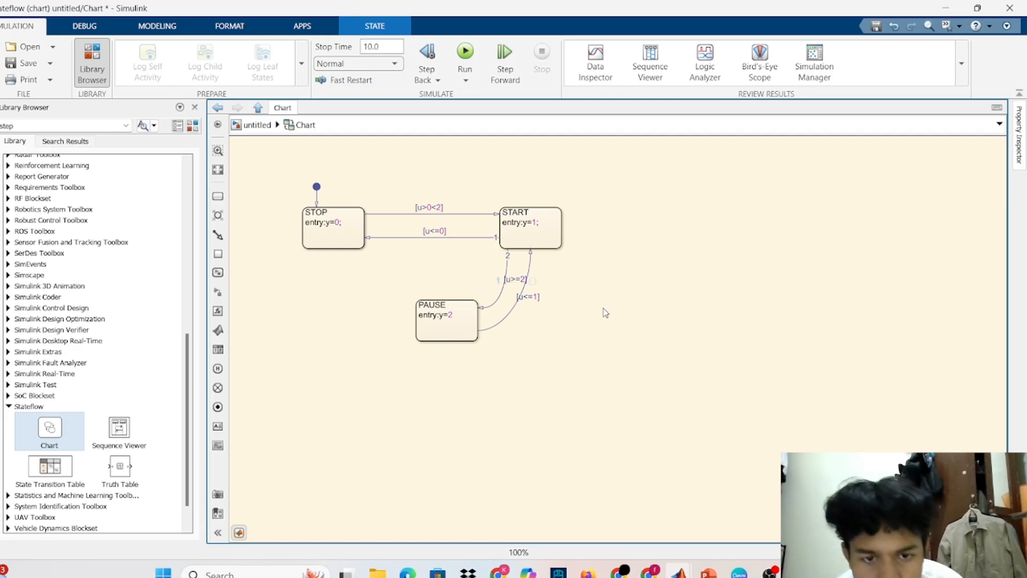
click(604, 336)
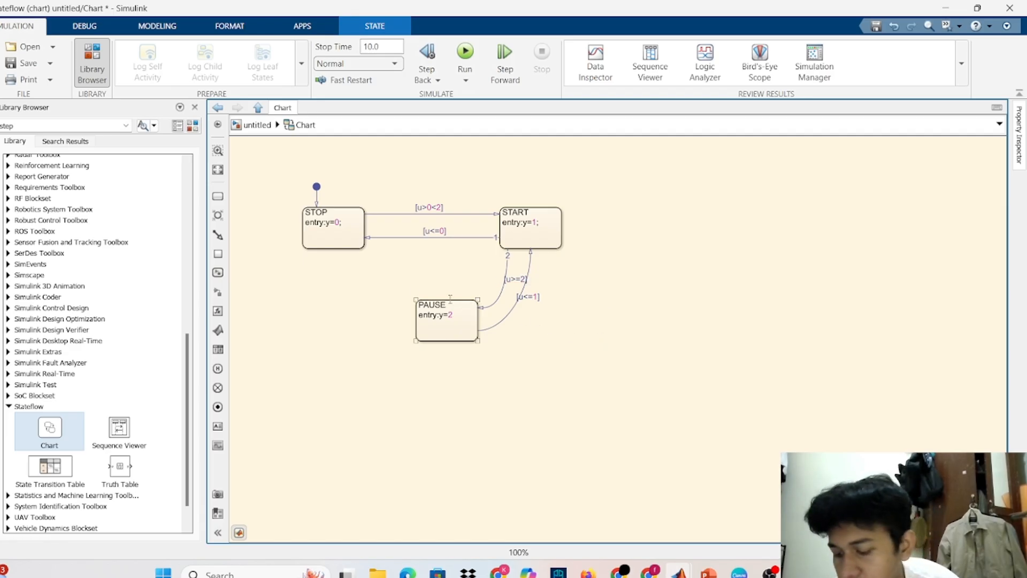
Step: Draw a transition from PAUSE to STOP and give it the condition [u<=0]
click(412, 318)
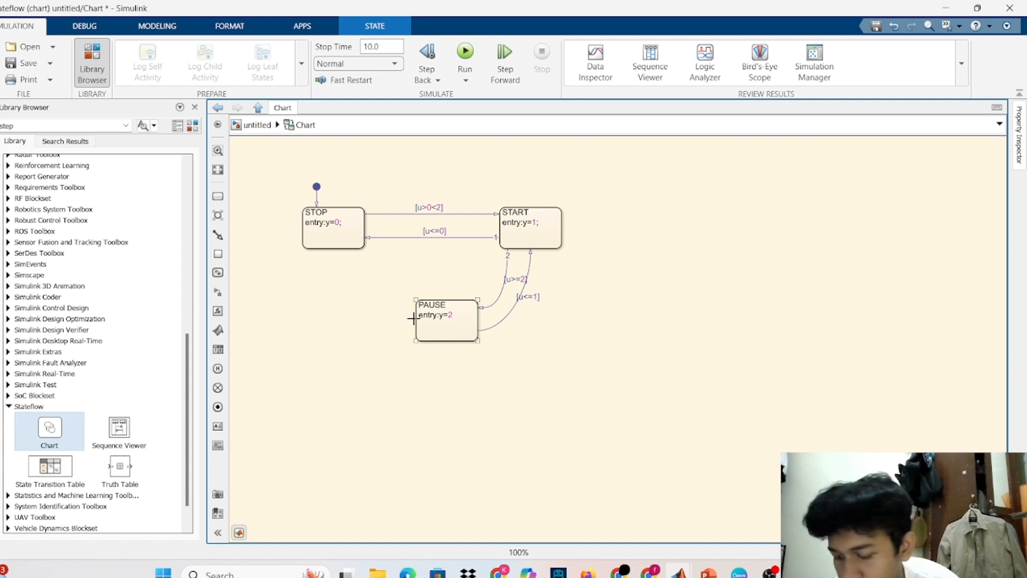
drag(413, 318, 325, 250)
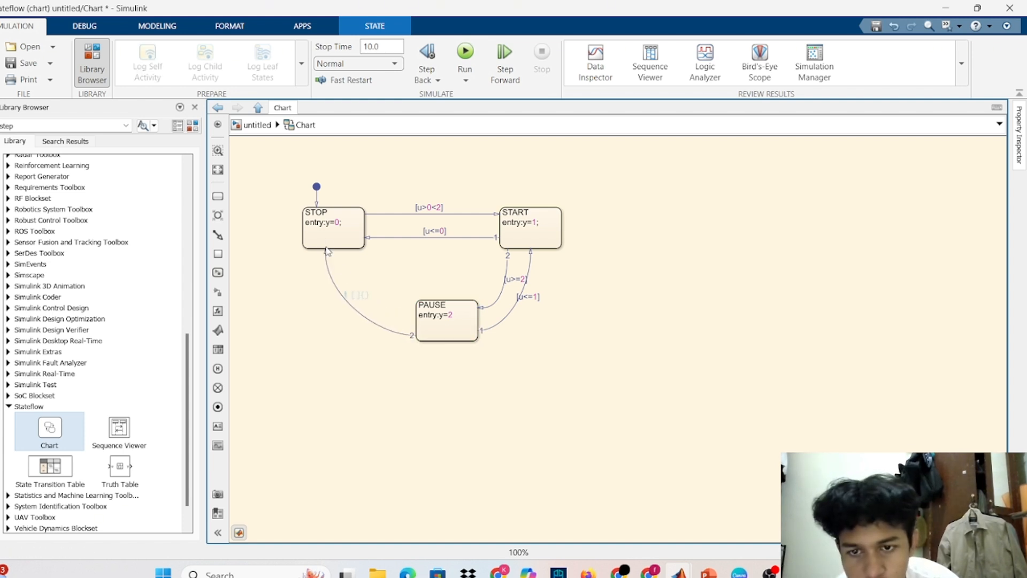
click(358, 300)
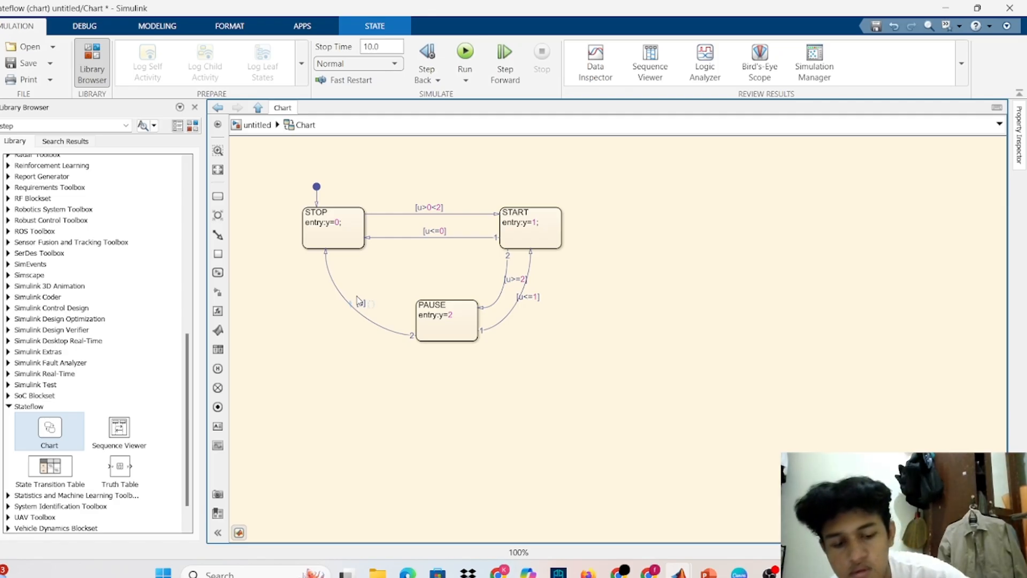
text(u<)
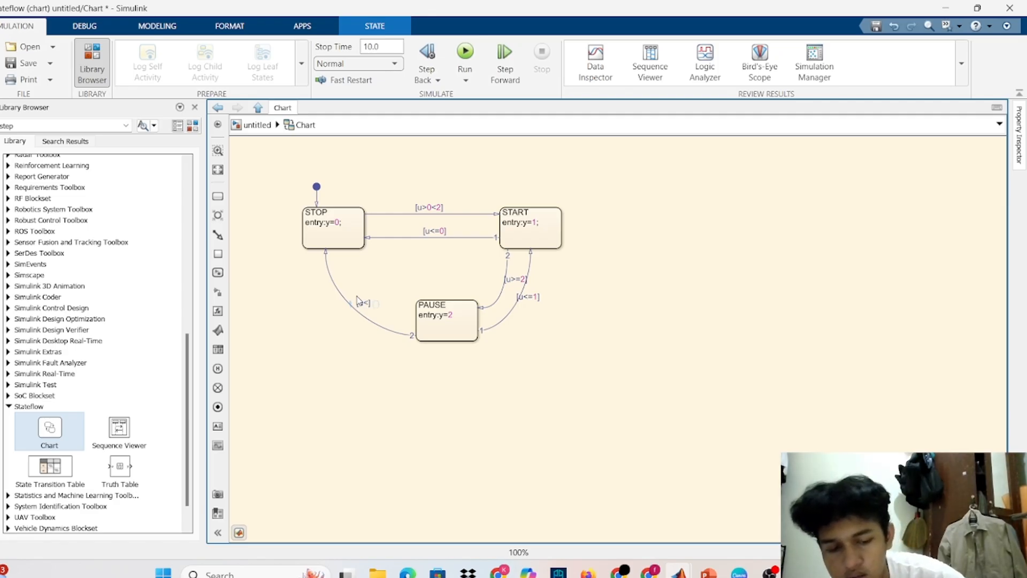
text(=)
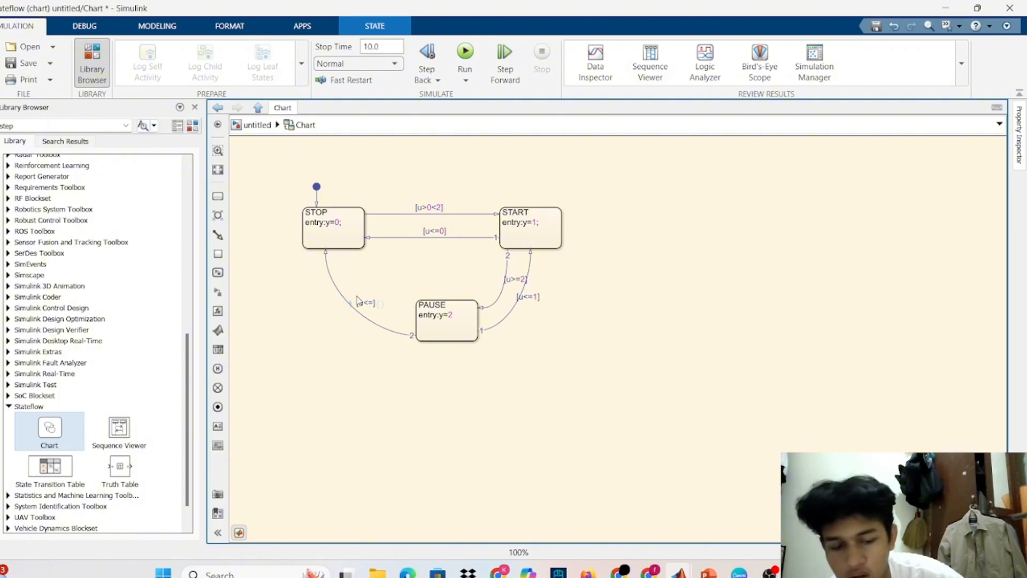
text(0)
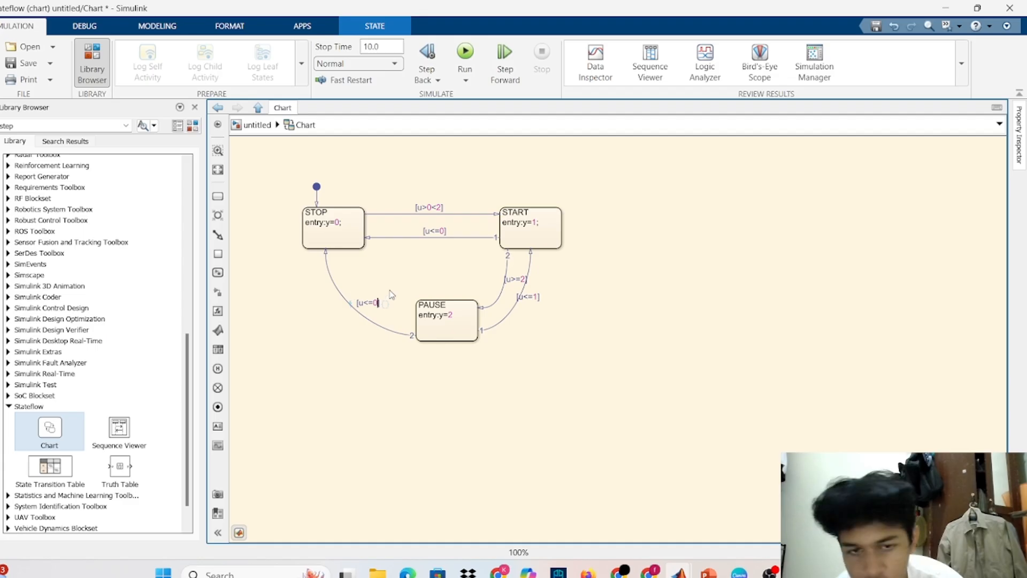
click(461, 300)
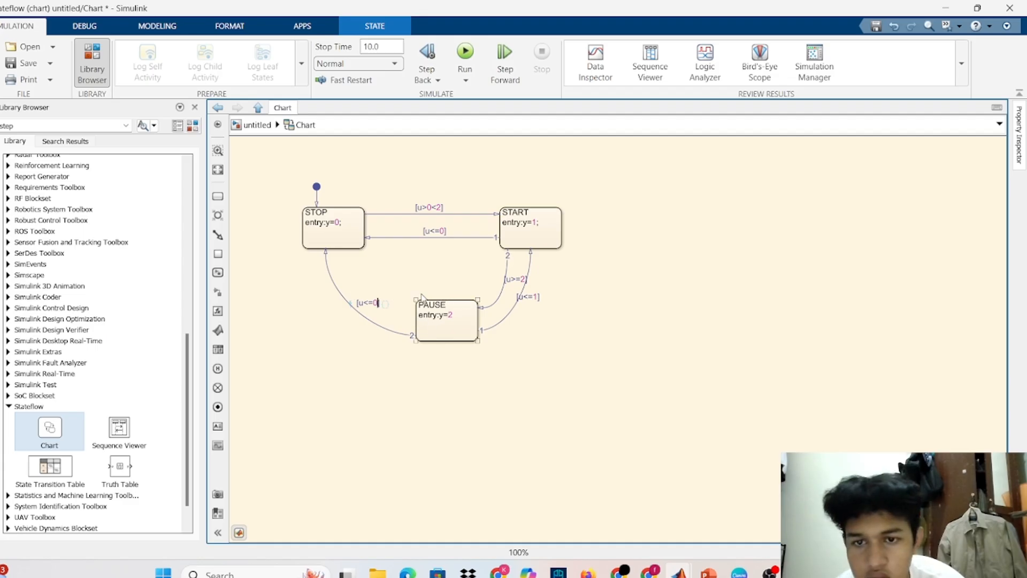
Step: Insert a space after entry: in the entry actions of the STOP, PAUSE and START states
click(330, 231)
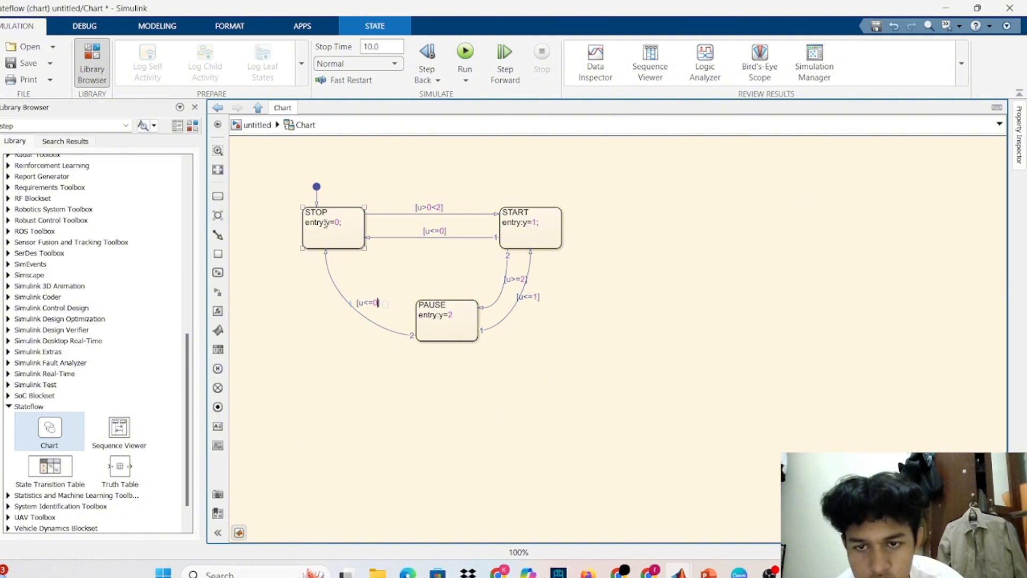
click(325, 224)
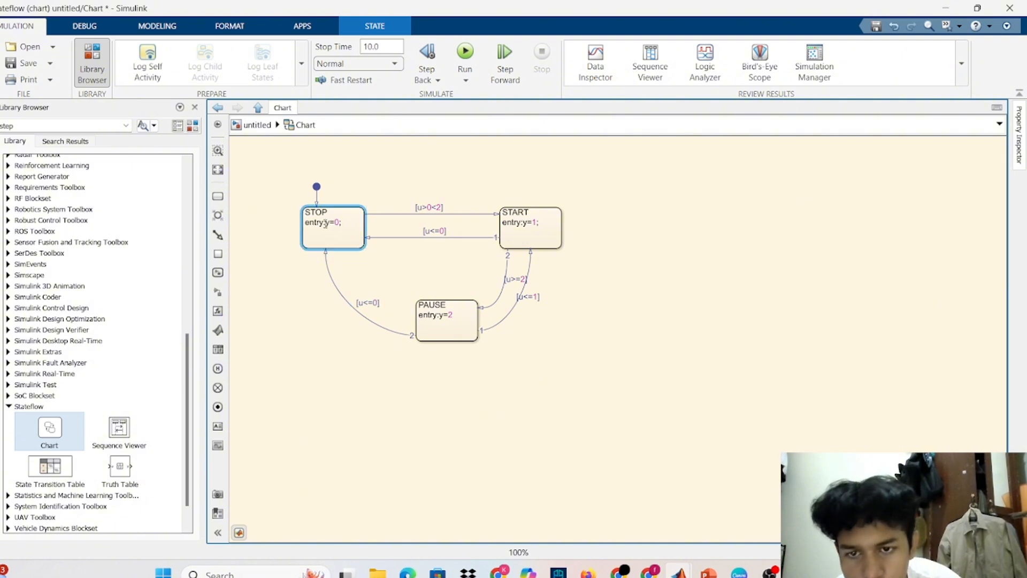
click(431, 309)
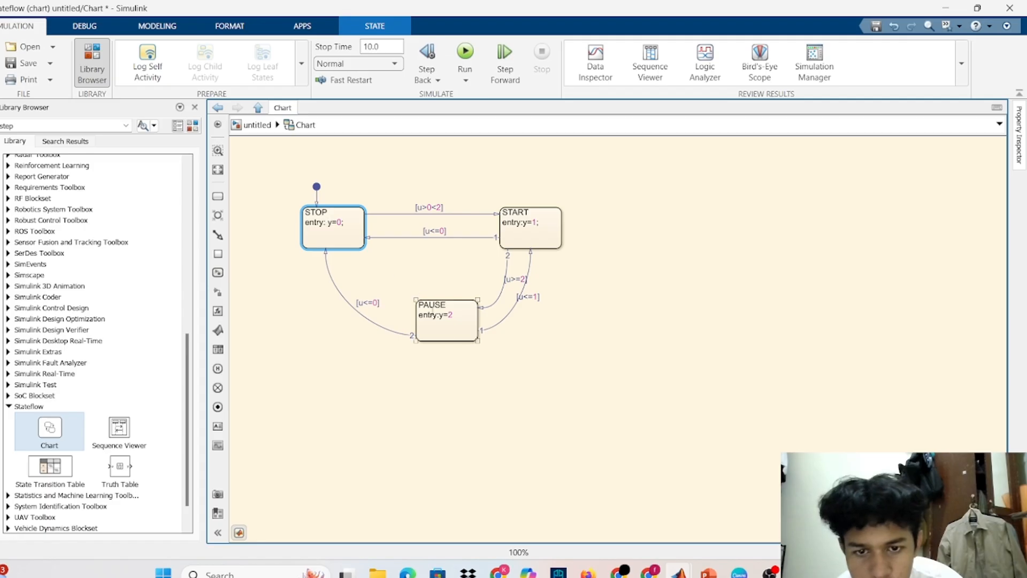
click(439, 317)
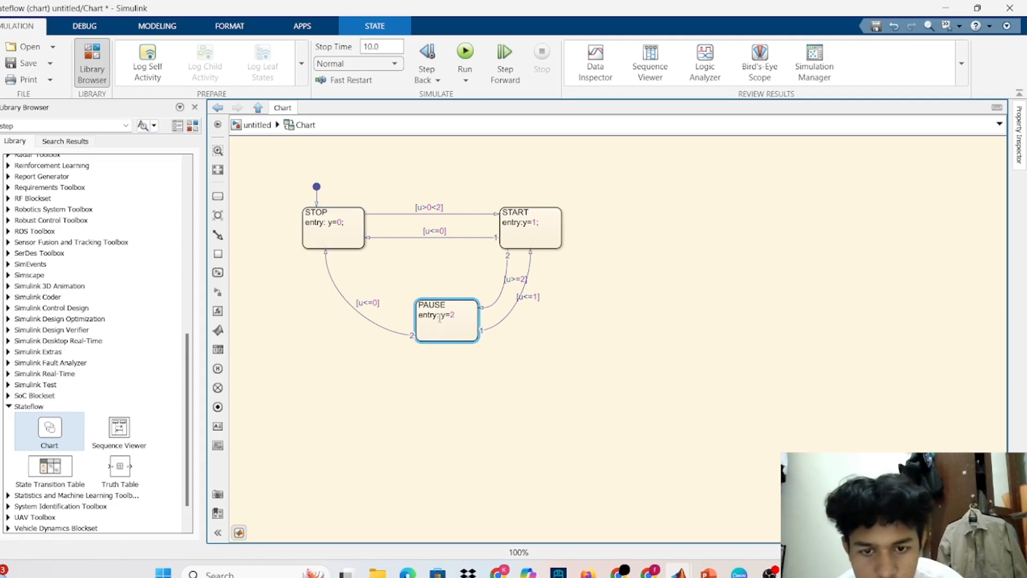
click(524, 225)
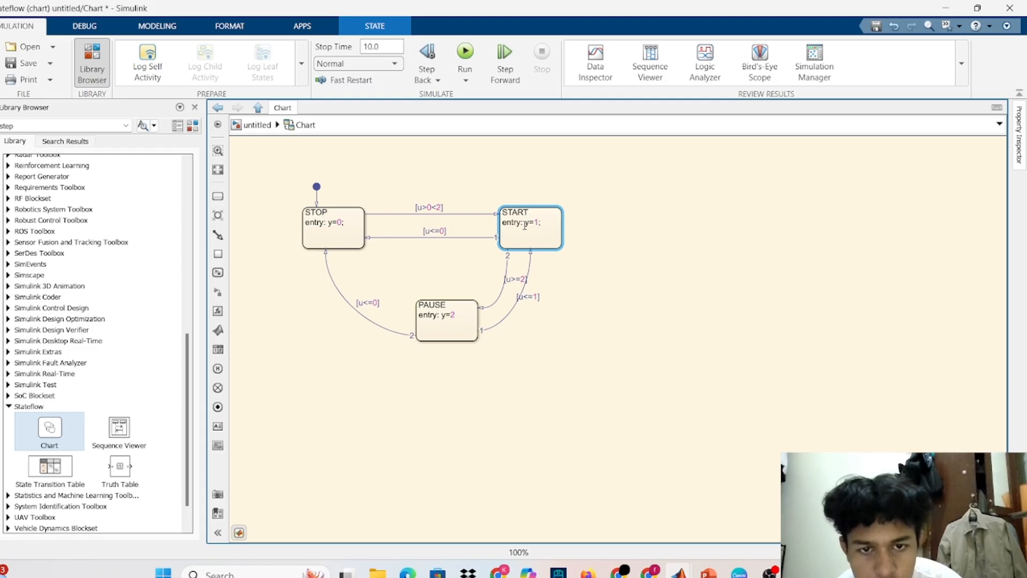
Step: Create the chart's unresolved symbols, u as Input data and y as Output data, when running the simulation, and run it again
click(465, 53)
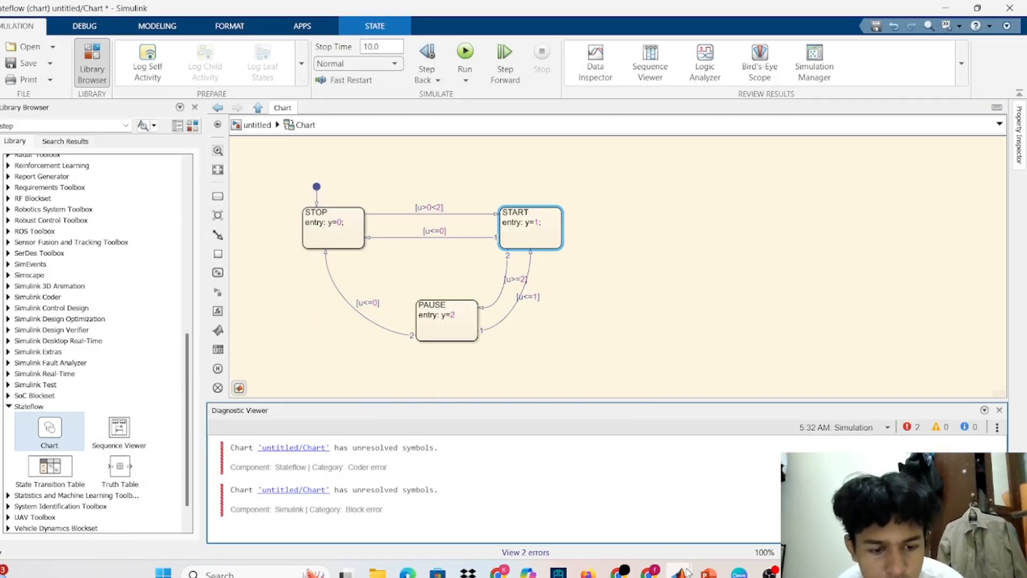
mouse_move(688, 571)
click(700, 456)
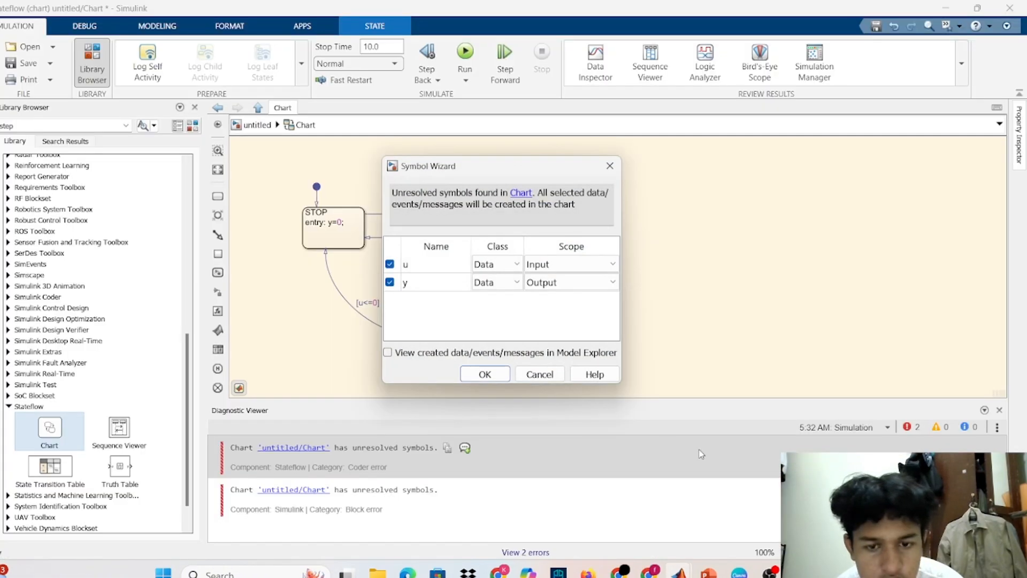
click(496, 378)
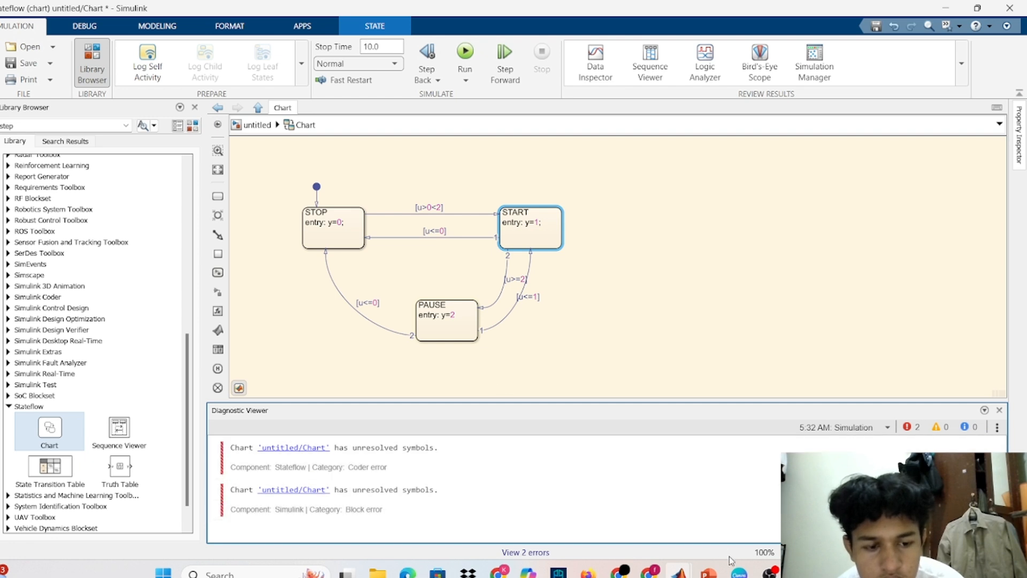
click(464, 52)
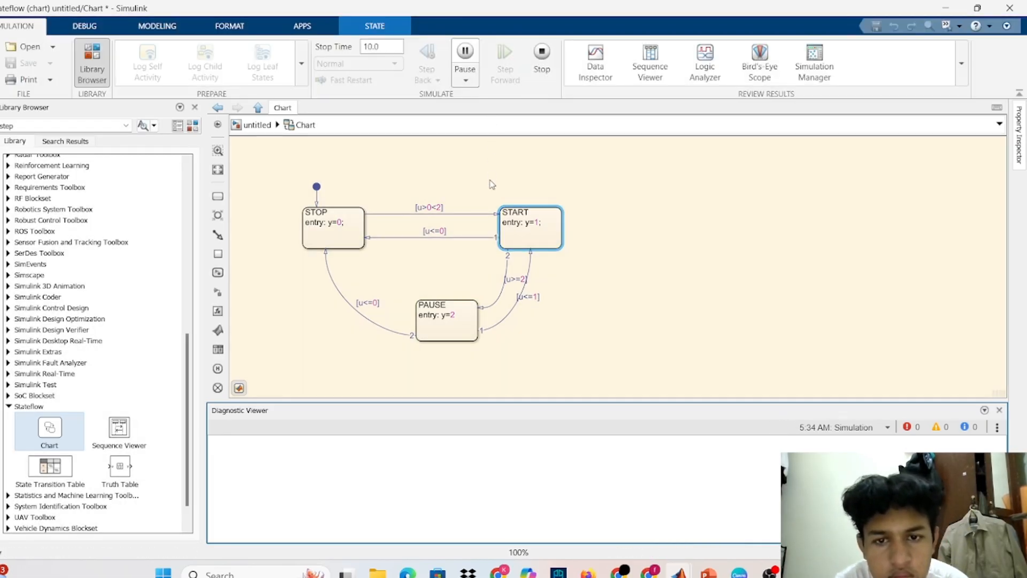
Step: Return to the top level of the untitled model and move the Chart block further right, leaving room before its input
click(268, 130)
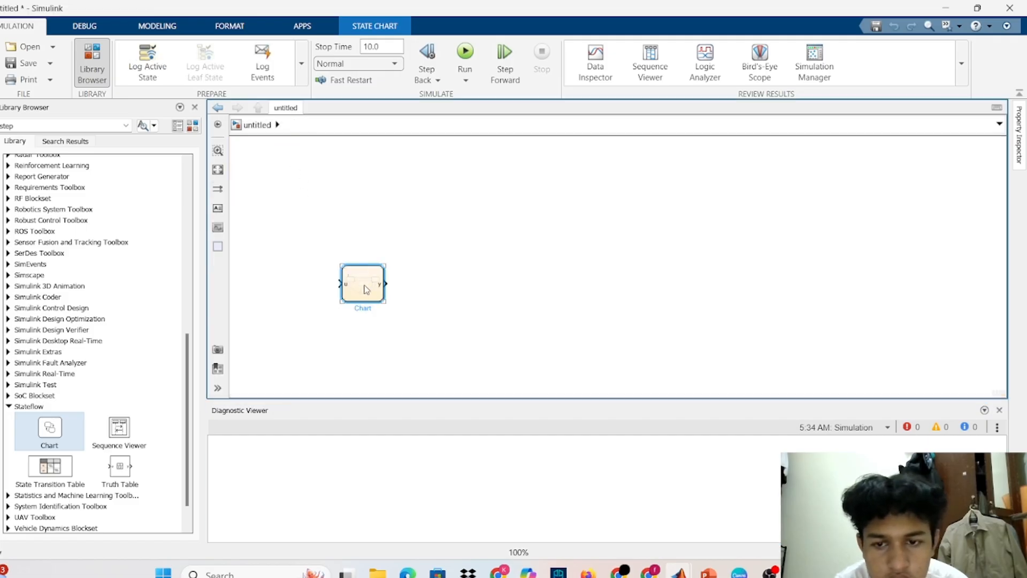
drag(366, 290, 455, 292)
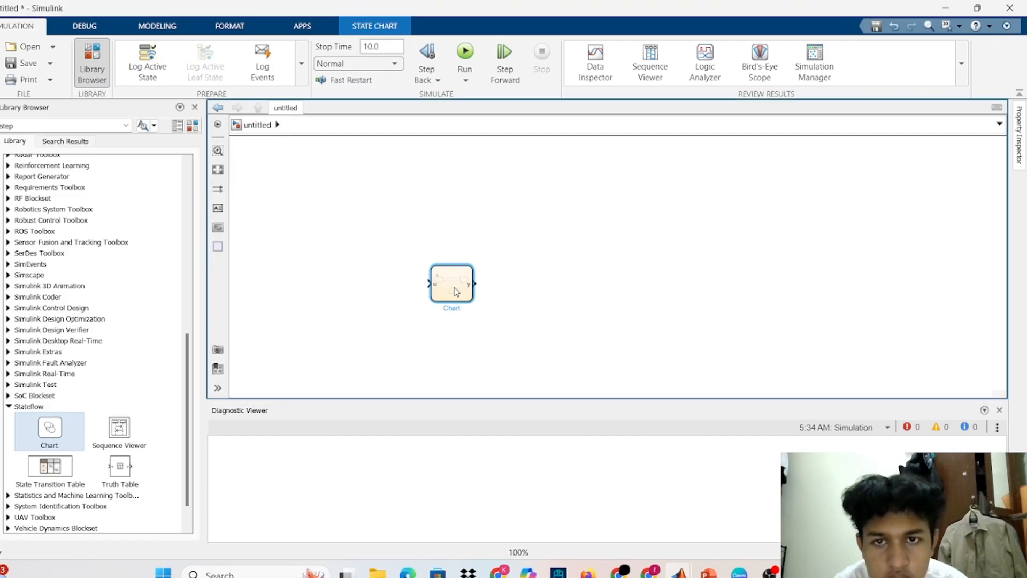
Step: Add a Constant block to the model and align it with the Chart block's u input
double_click(341, 220)
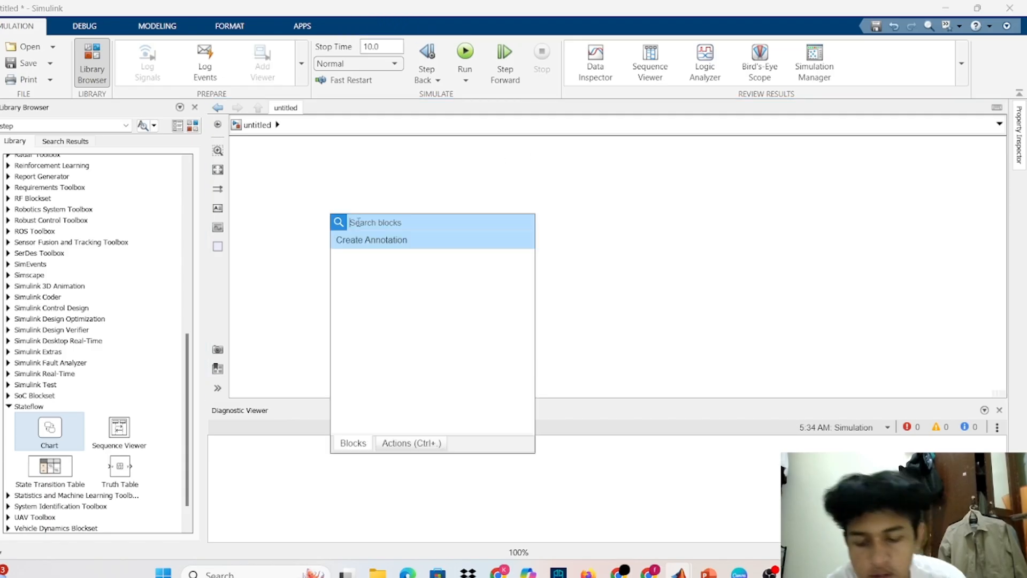
text(c)
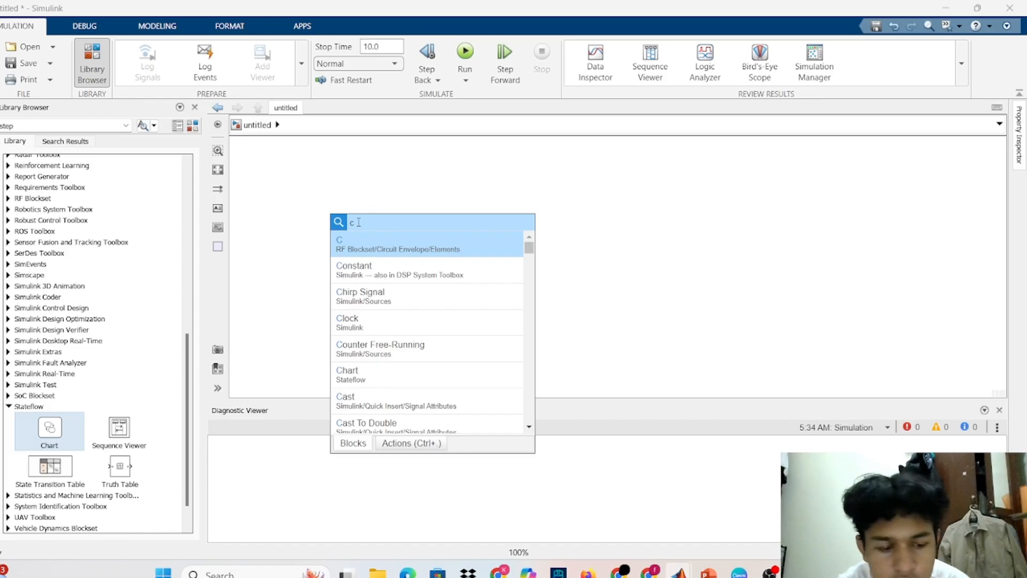
click(386, 266)
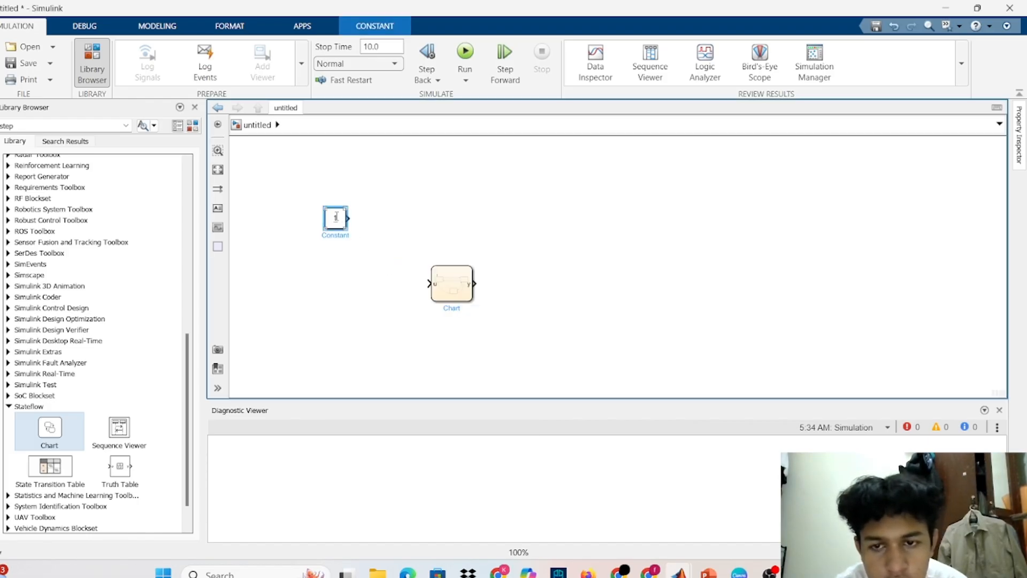
drag(338, 220, 358, 285)
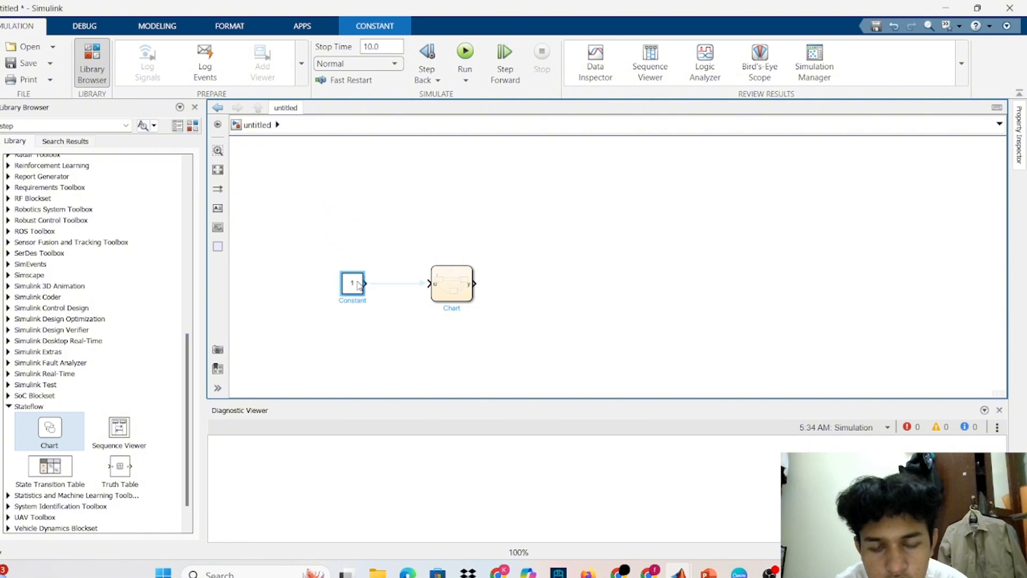
Step: Add a Display block level with the Chart's y output, and wire Constant to Chart and Chart to Display
double_click(473, 209)
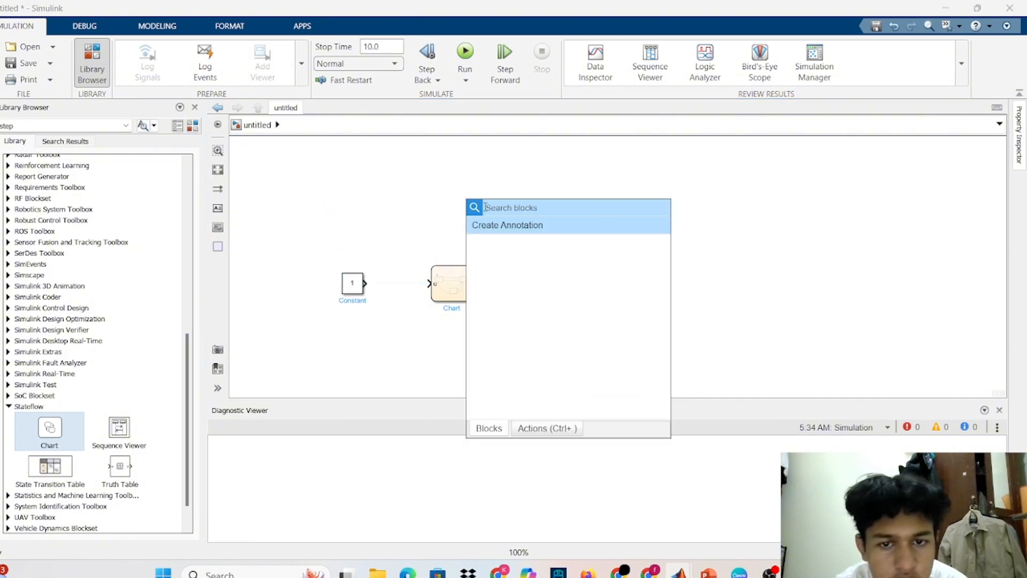
text(di)
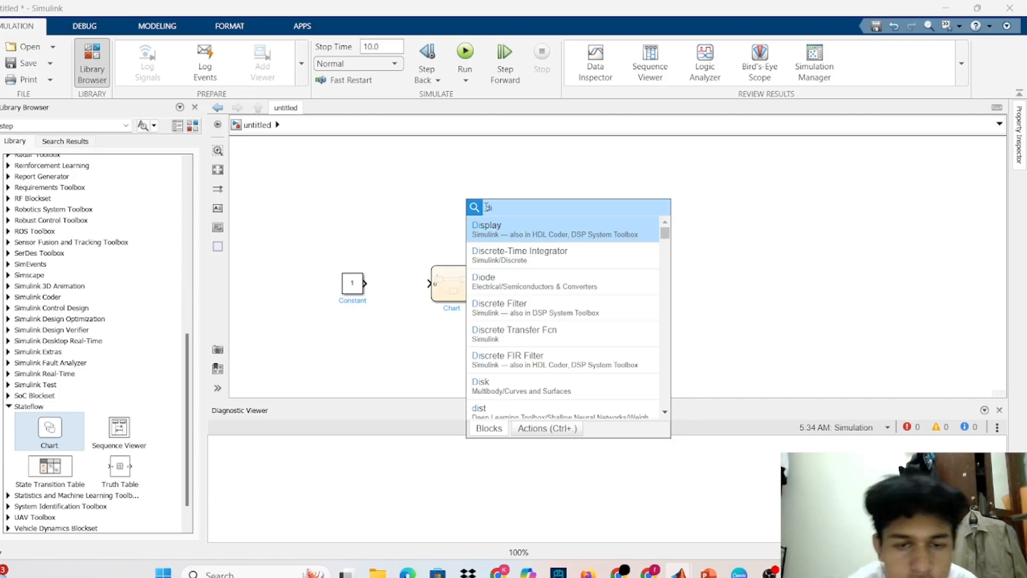
click(512, 234)
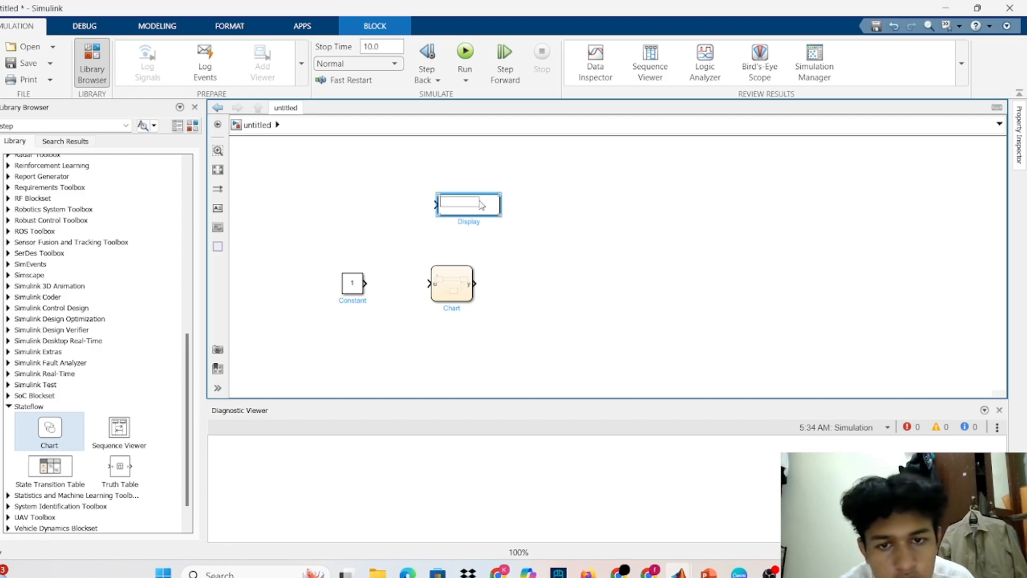
drag(481, 204, 602, 285)
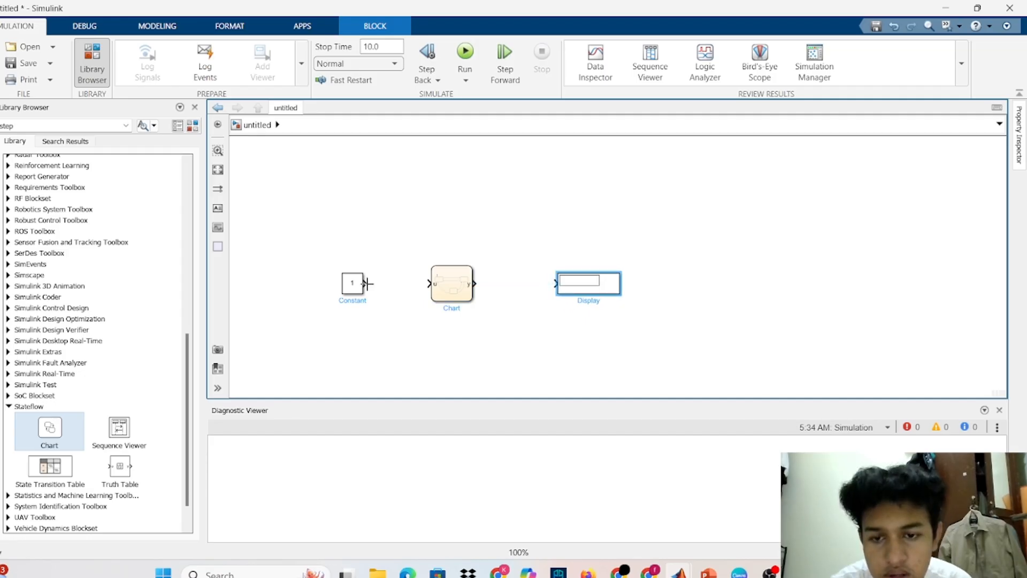
drag(366, 283, 557, 282)
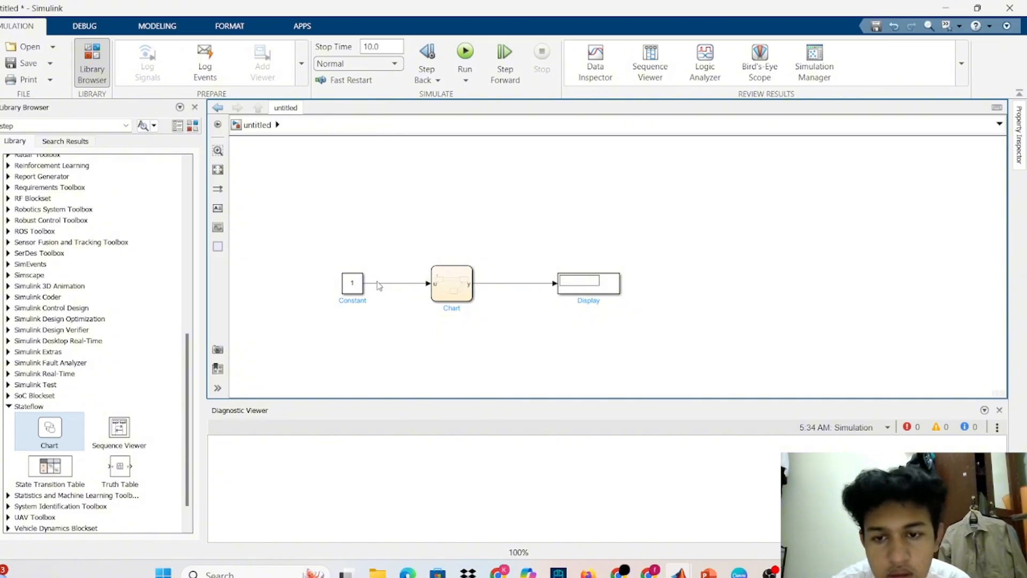
Step: Check the Constant block's parameters without changing them, and rename the Chart block as mp3player
double_click(360, 286)
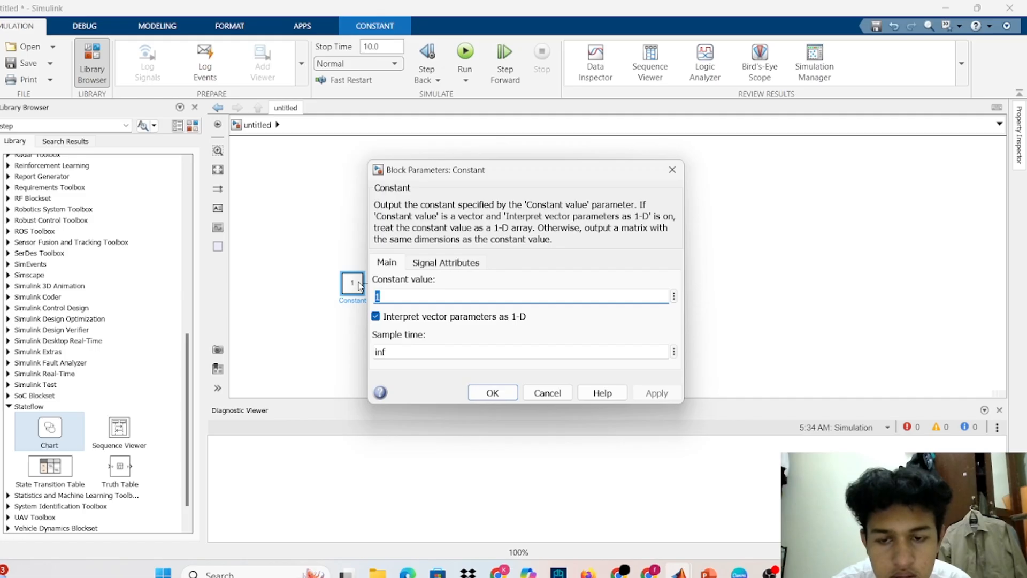
click(671, 170)
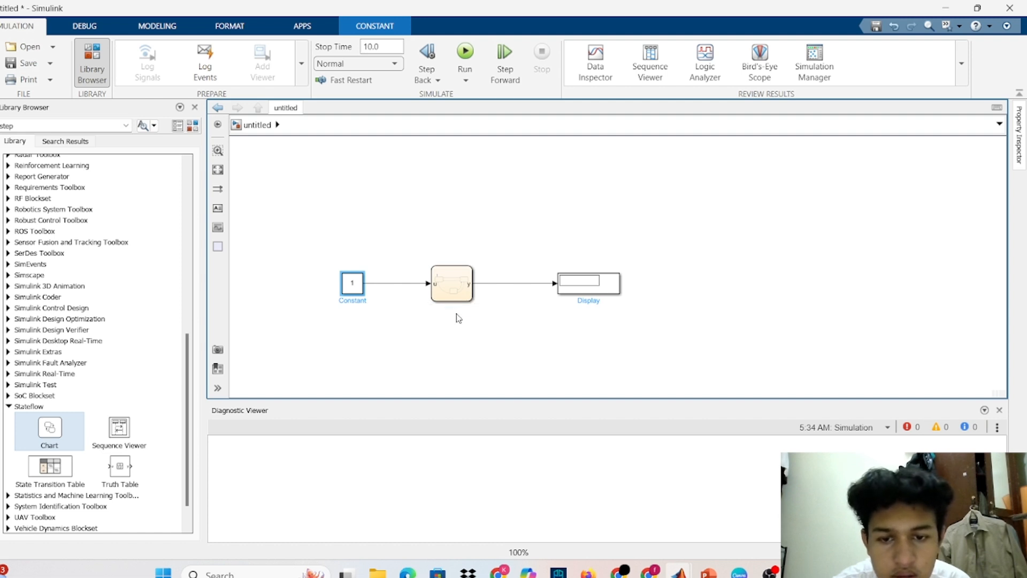
click(457, 309)
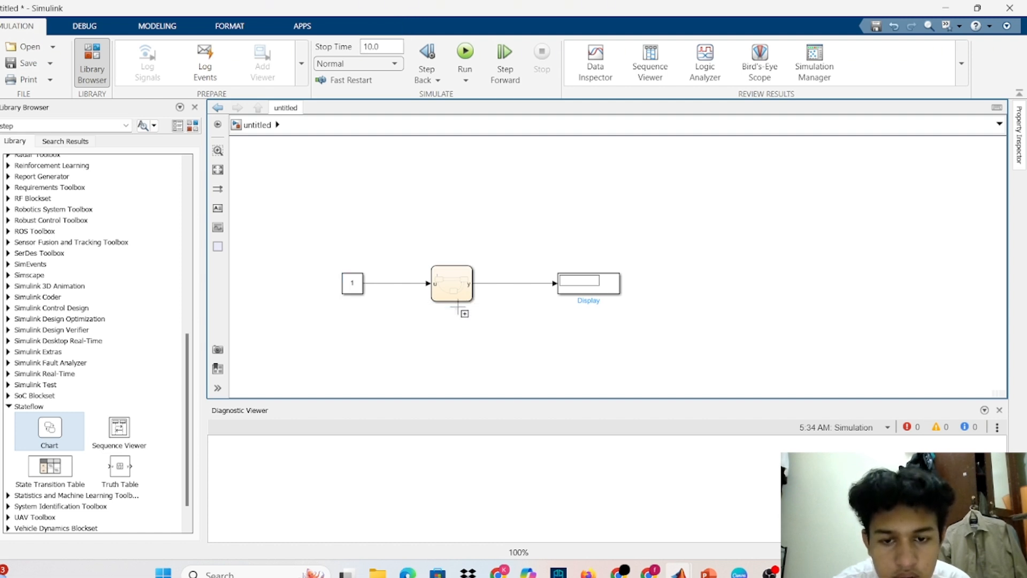
click(459, 289)
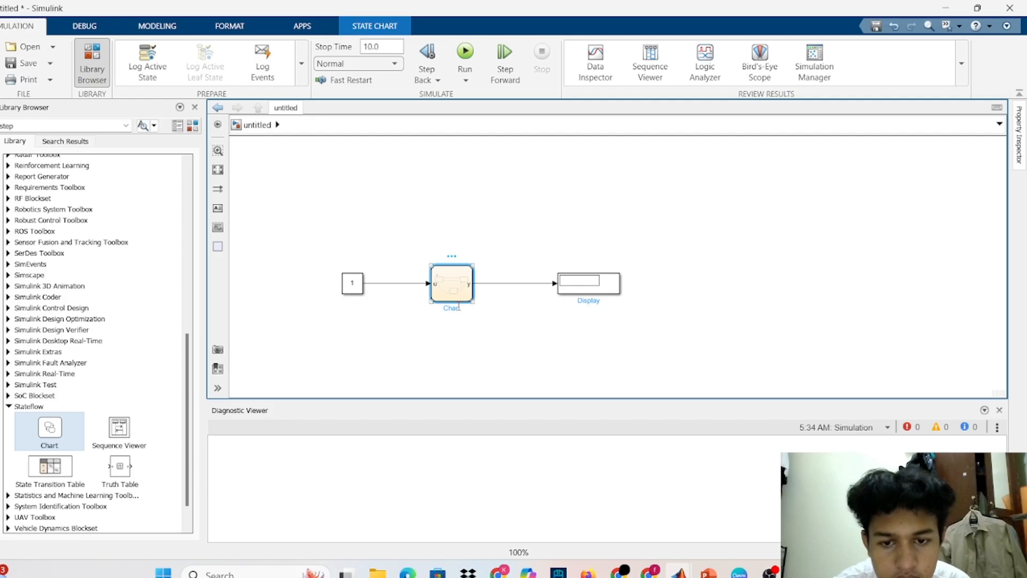
double_click(460, 309)
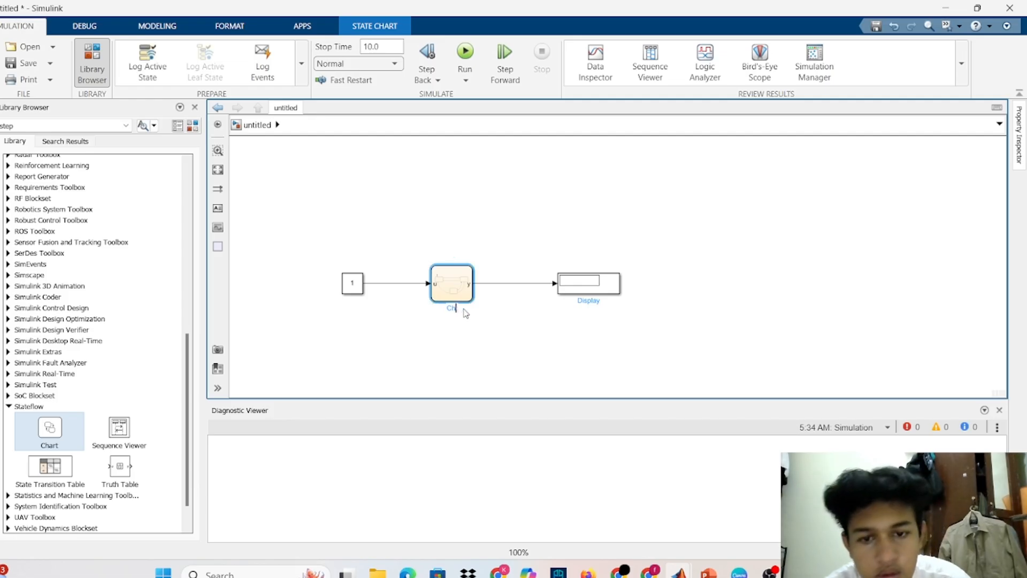
key(BackSpace)
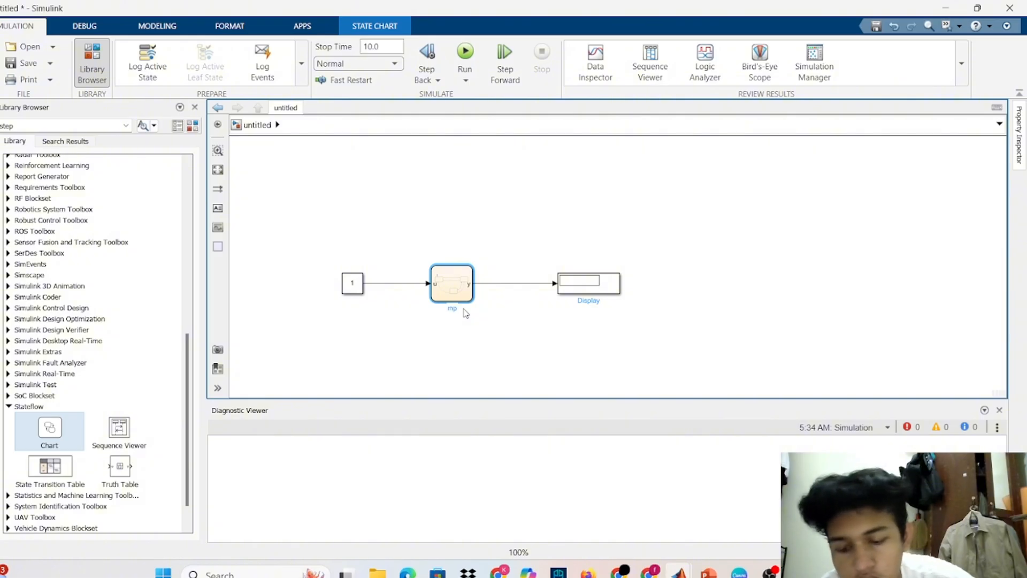
text(mp3p)
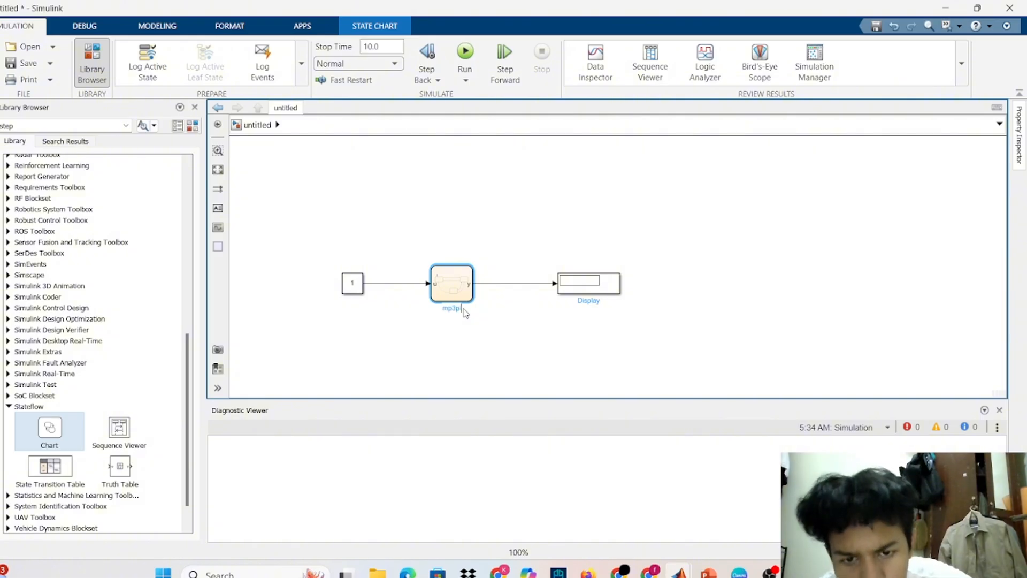
text(layer)
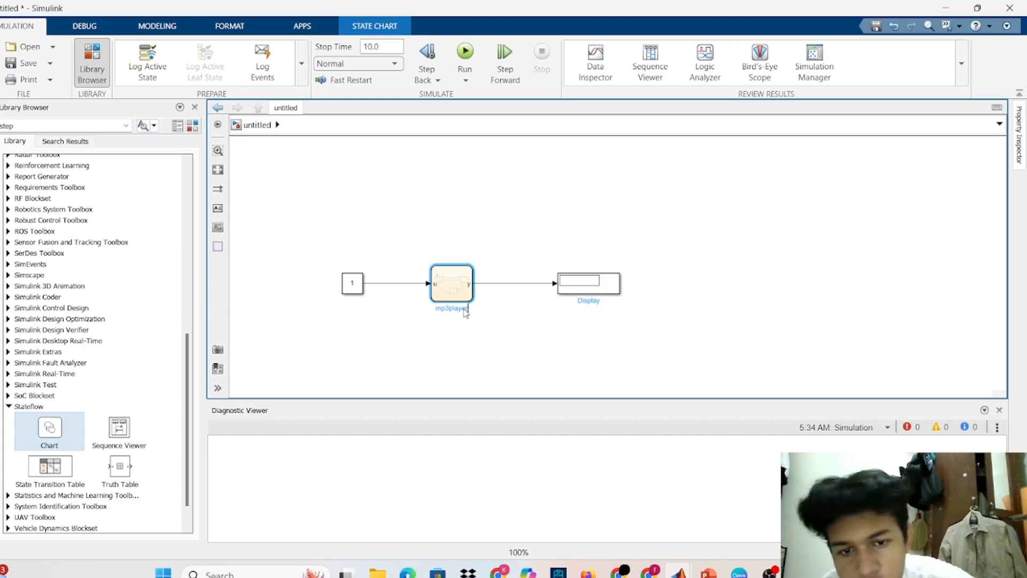
click(516, 318)
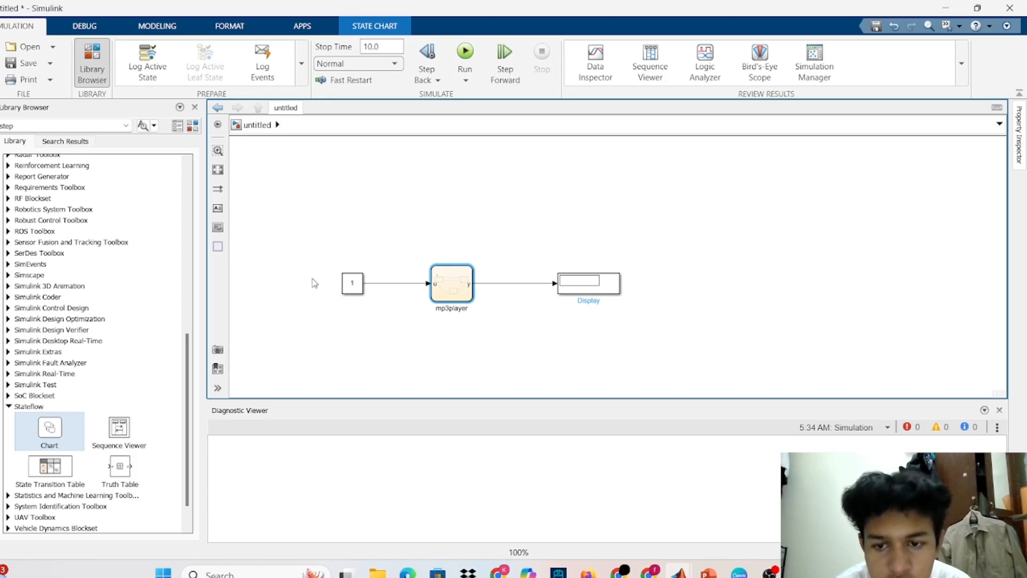
Step: Run the simulation with the Constant block at 1
click(347, 290)
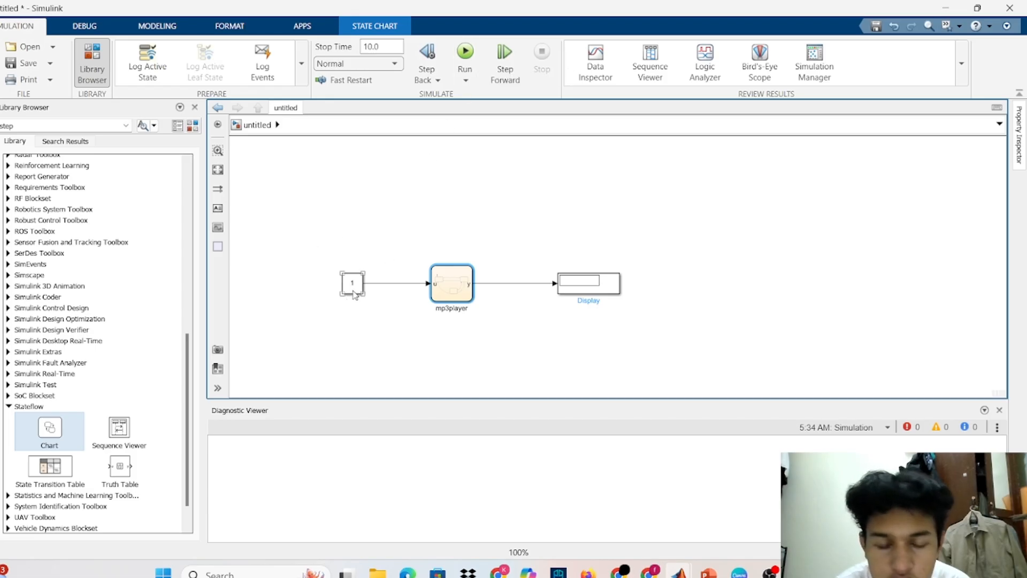
click(470, 60)
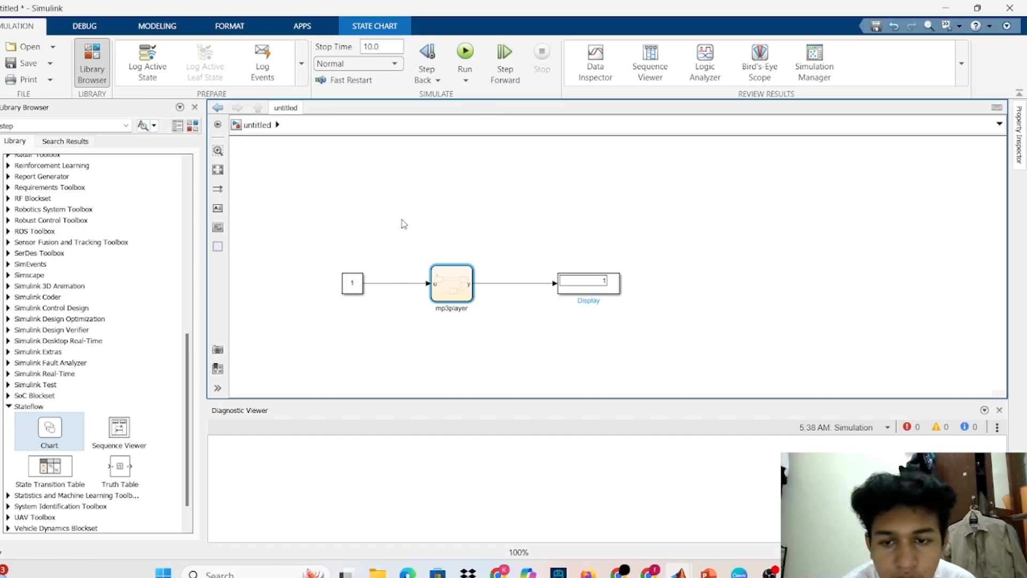
Step: Set the Constant block's value to 2 and run the simulation
click(359, 282)
double_click(358, 283)
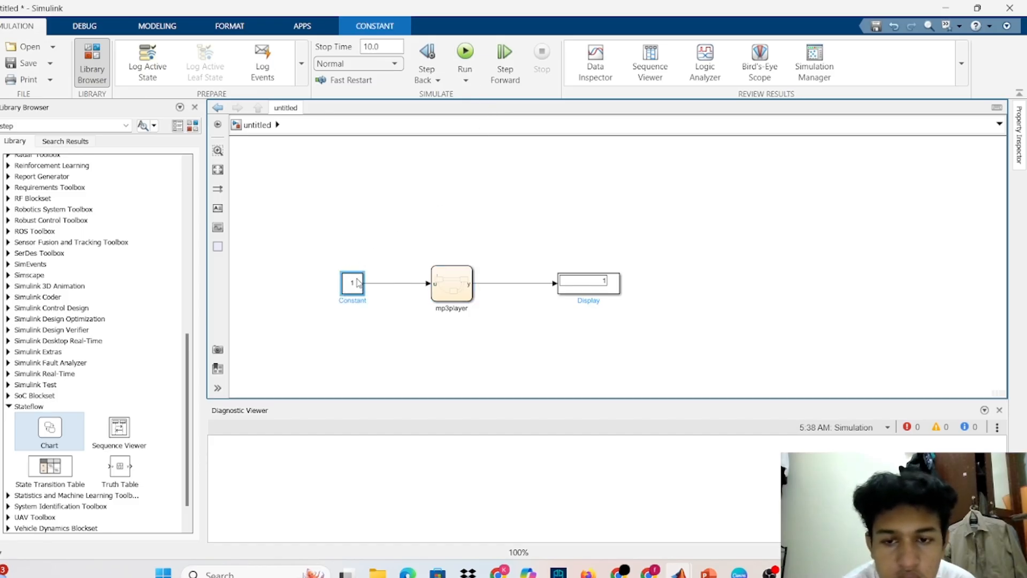
key(BackSpace)
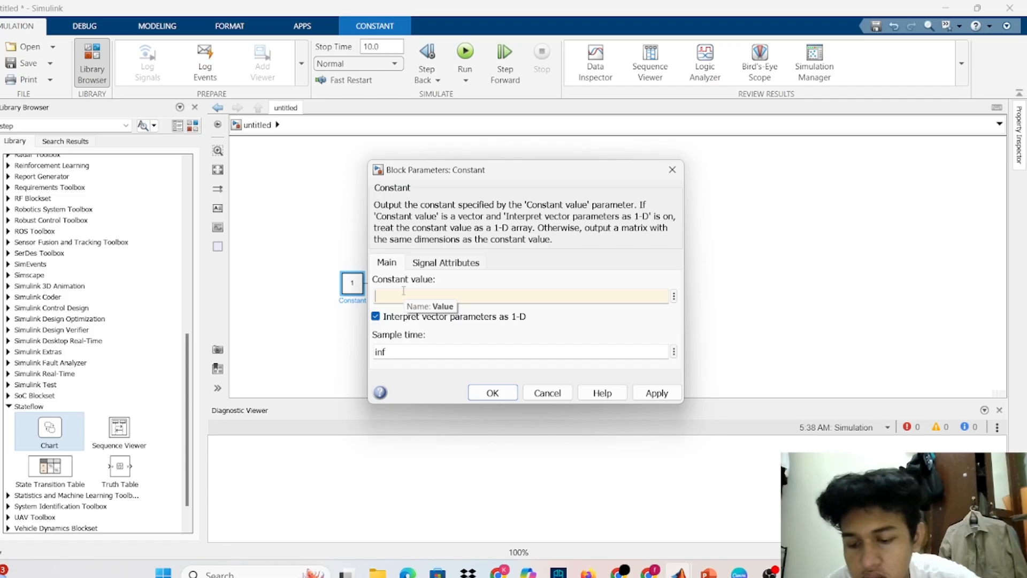
text(2)
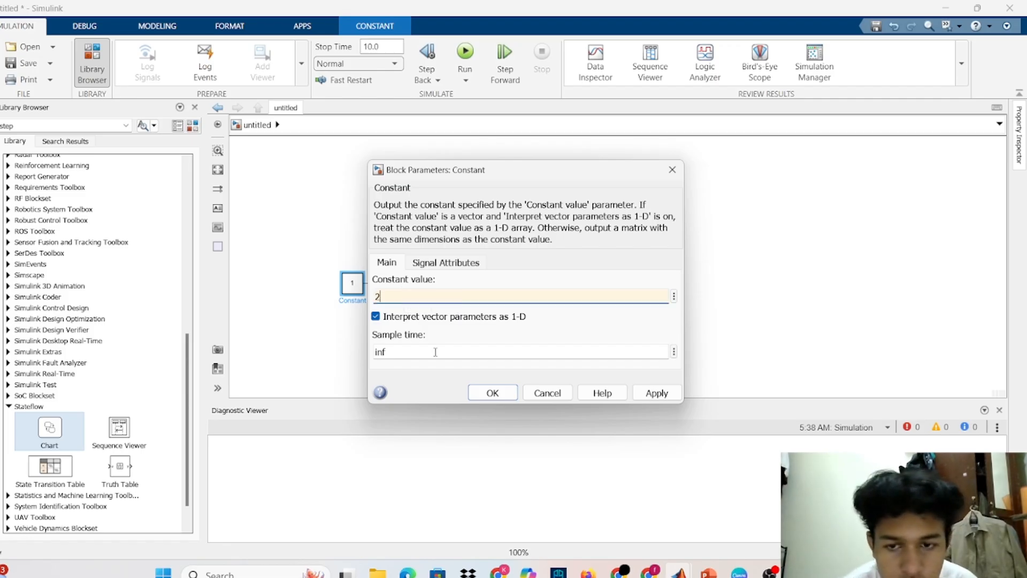
click(491, 393)
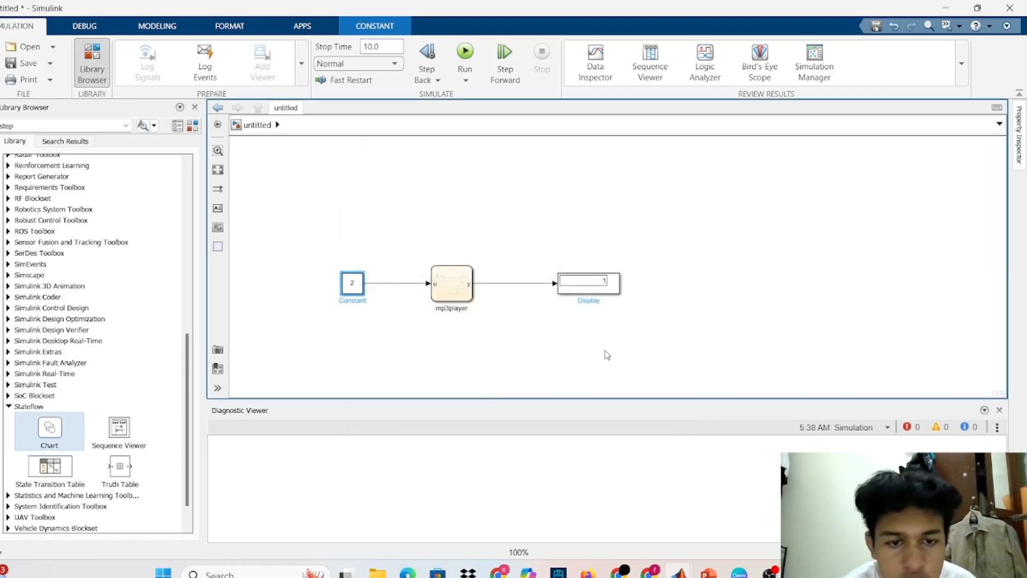
click(469, 55)
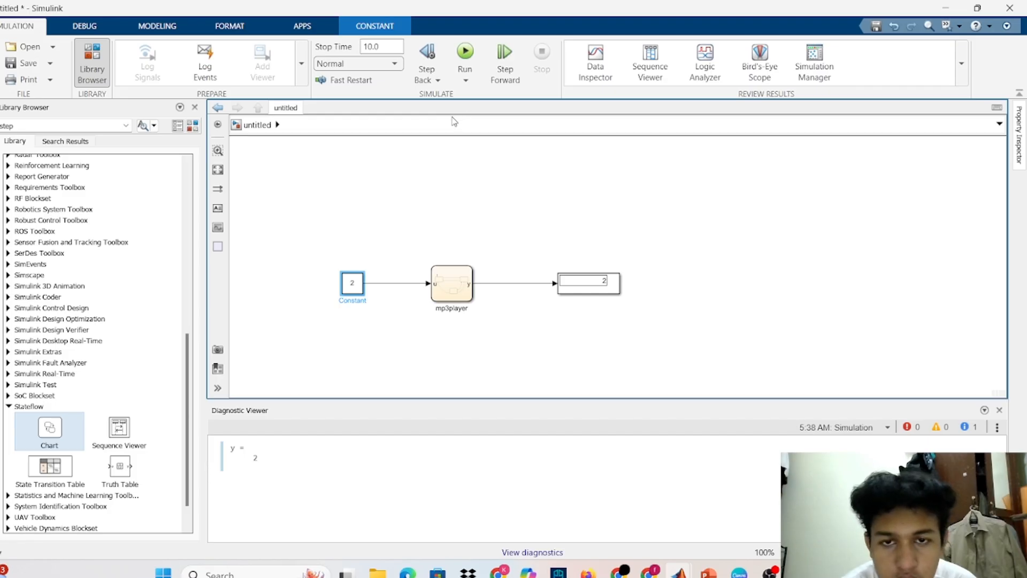
Step: Set the Constant block's value to 0 and run the simulation again
double_click(357, 289)
key(BackSpace)
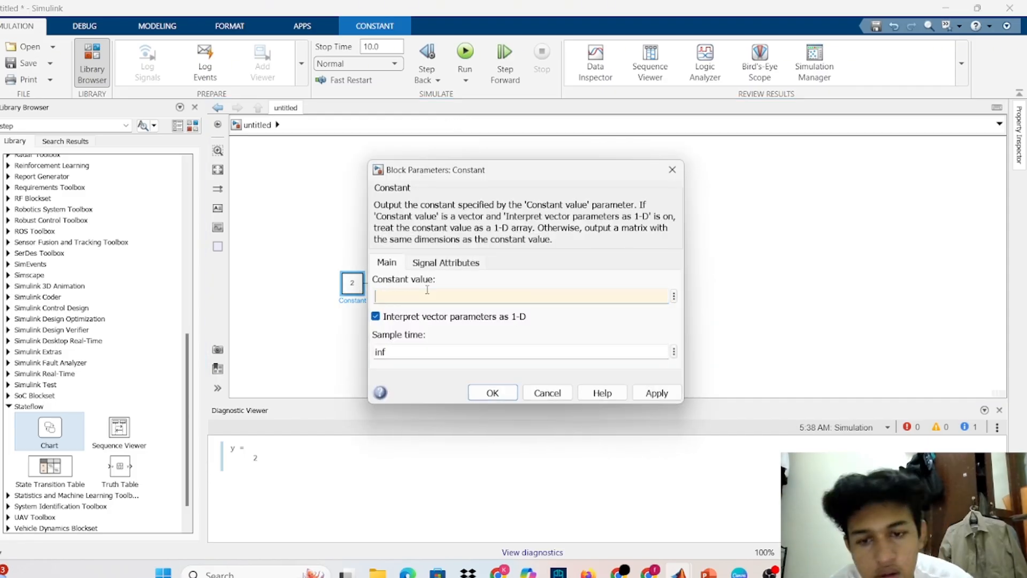
text(0)
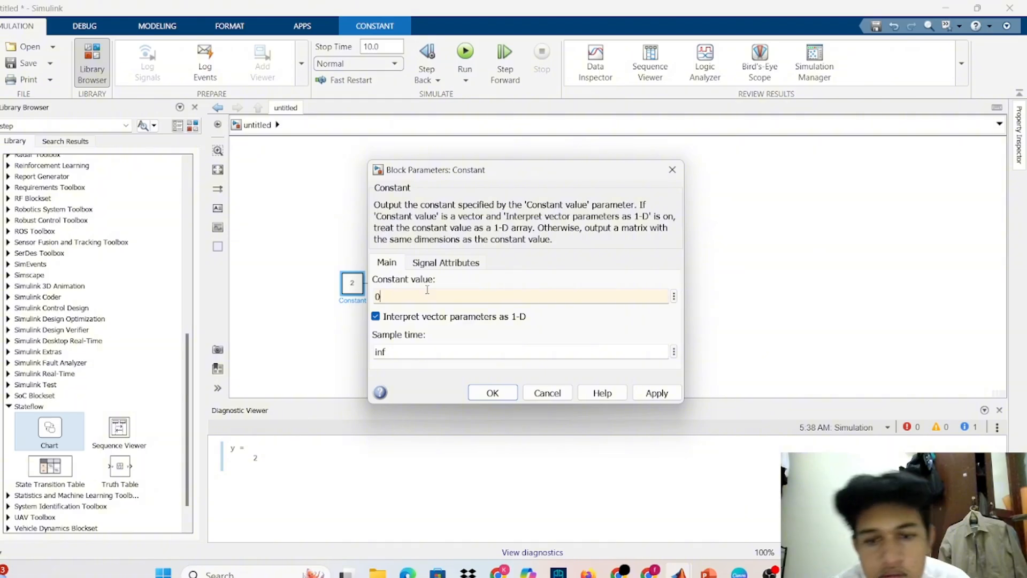
click(492, 391)
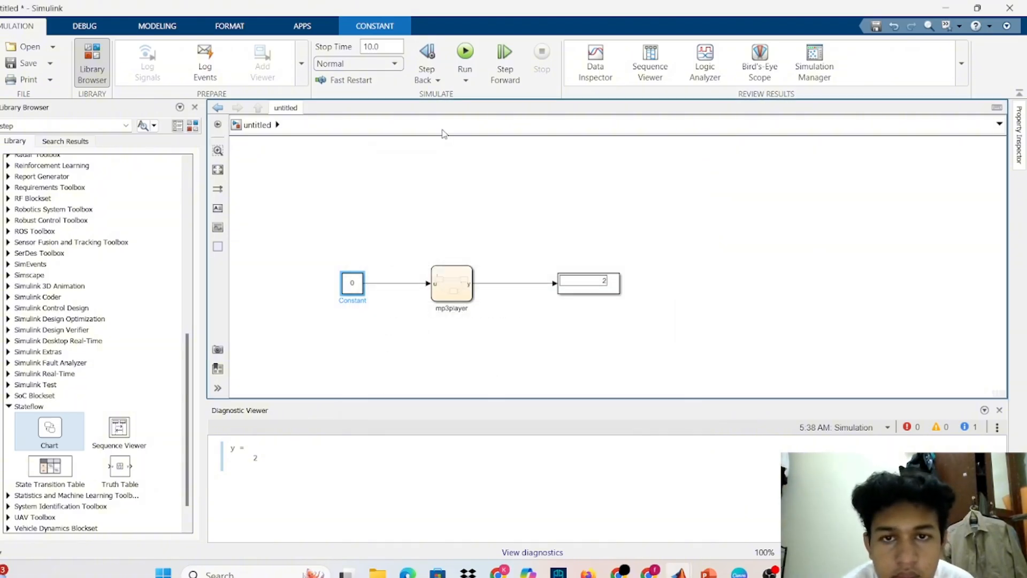
click(466, 50)
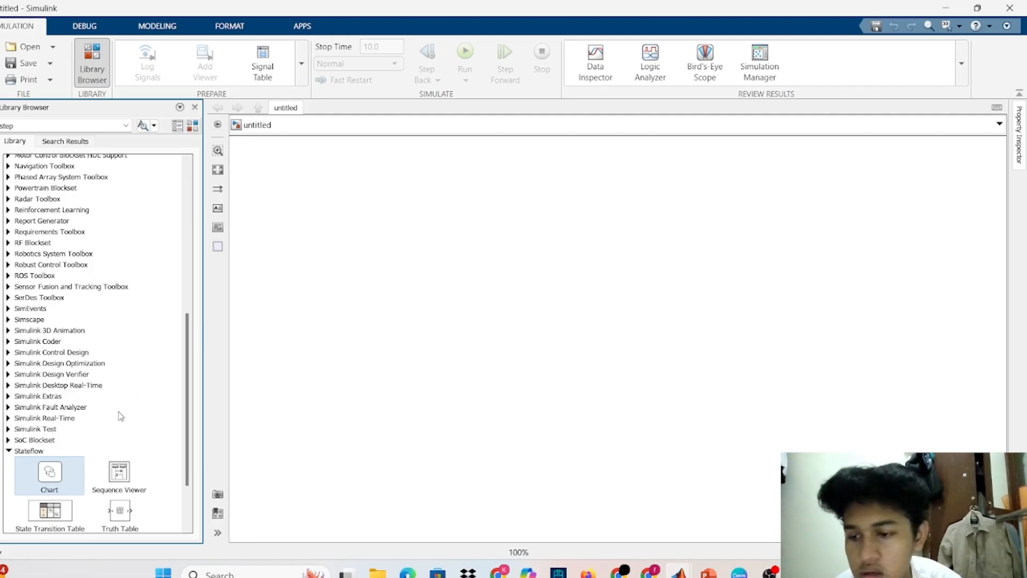
Step: Place a Stateflow Chart block in the empty untitled model and open the chart for editing
double_click(63, 464)
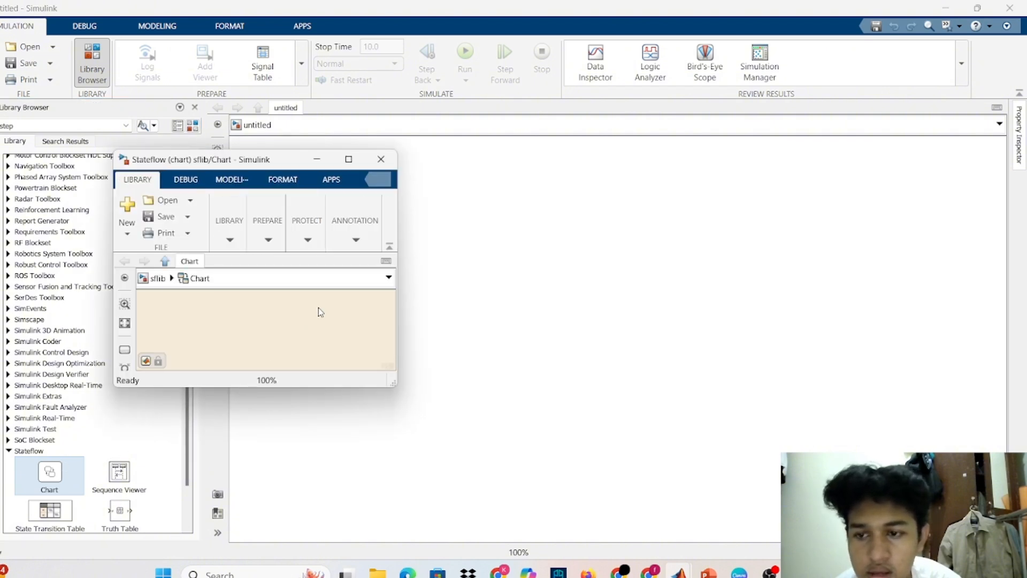
click(379, 159)
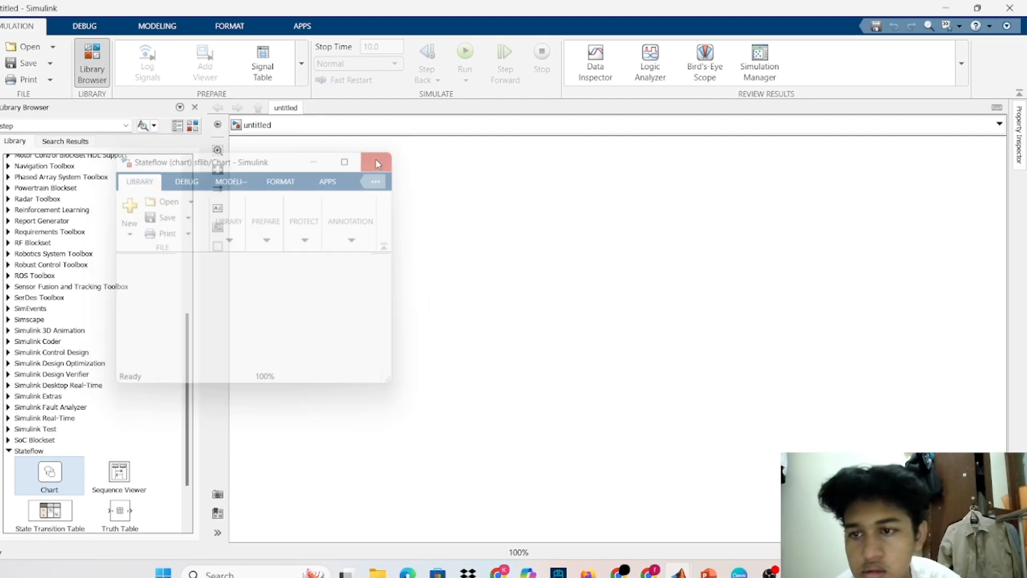
drag(69, 479, 416, 254)
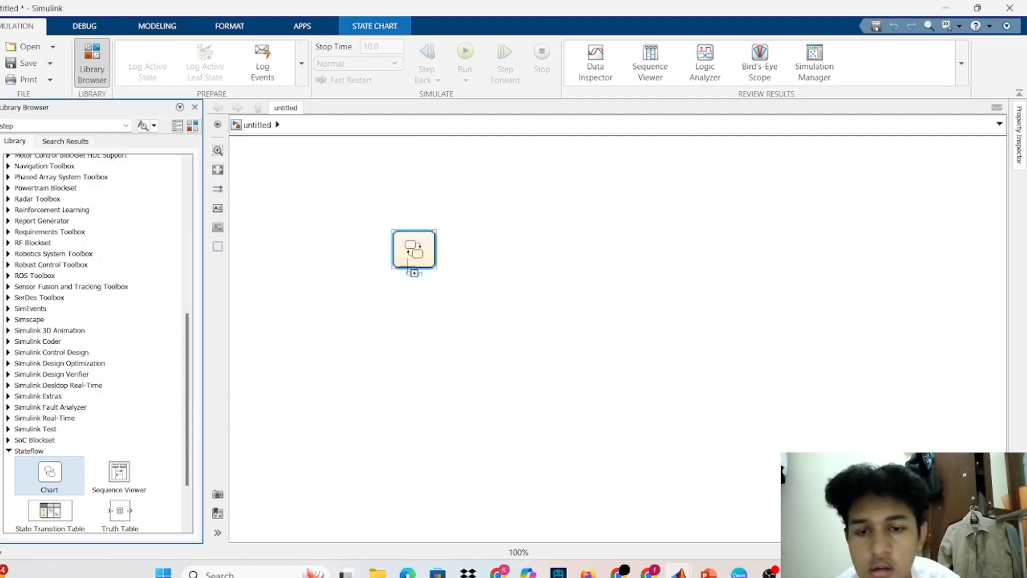
double_click(415, 253)
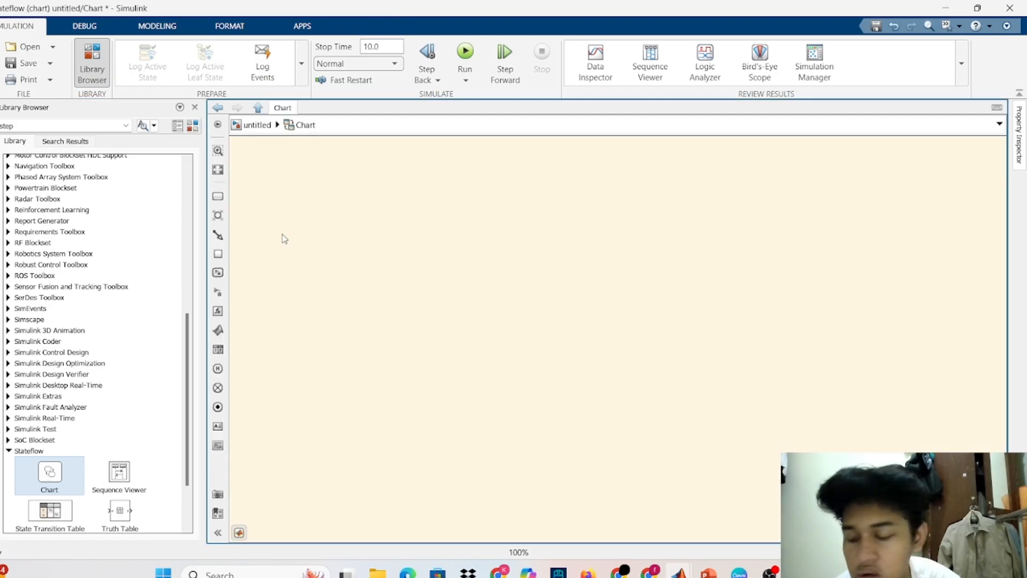
Step: Place a state with a default transition in the empty chart, name it RED and start its entry: action section
click(217, 197)
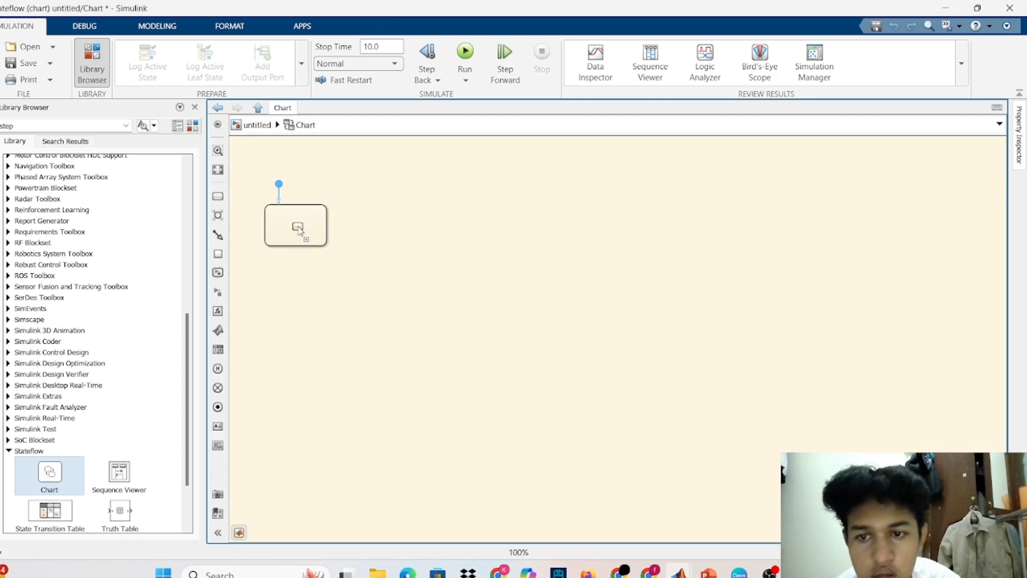
click(344, 234)
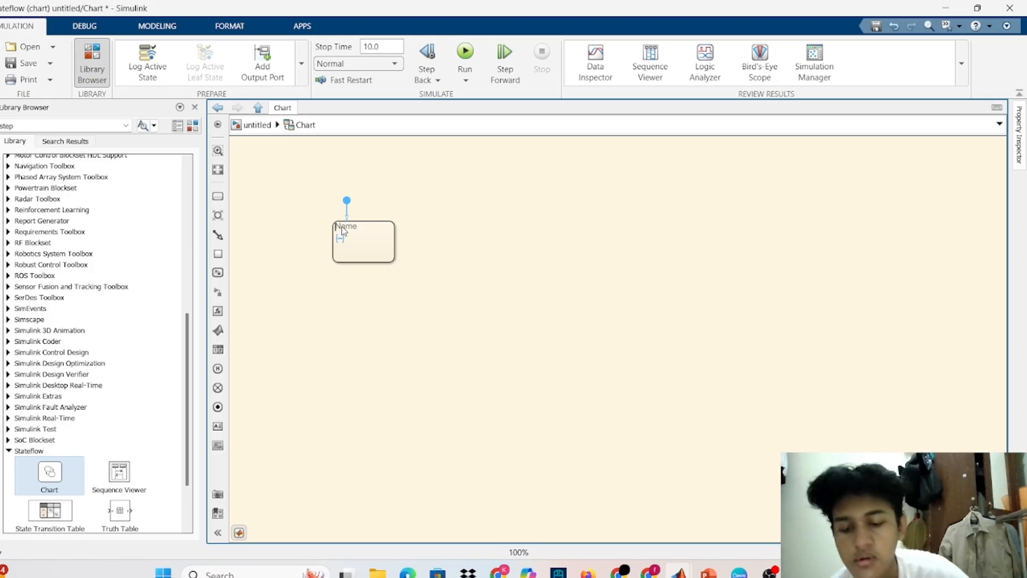
text(RED)
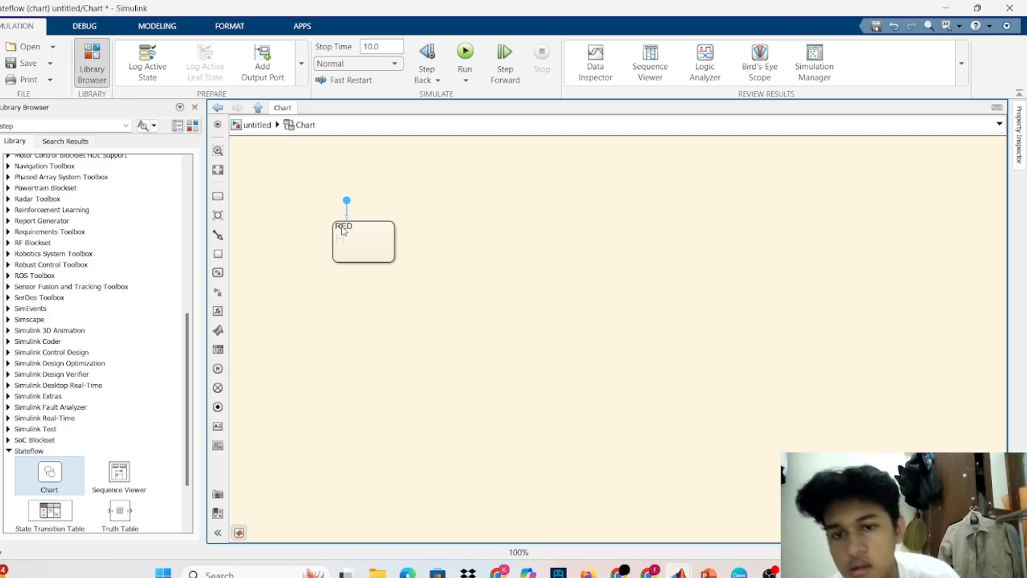
key(Return)
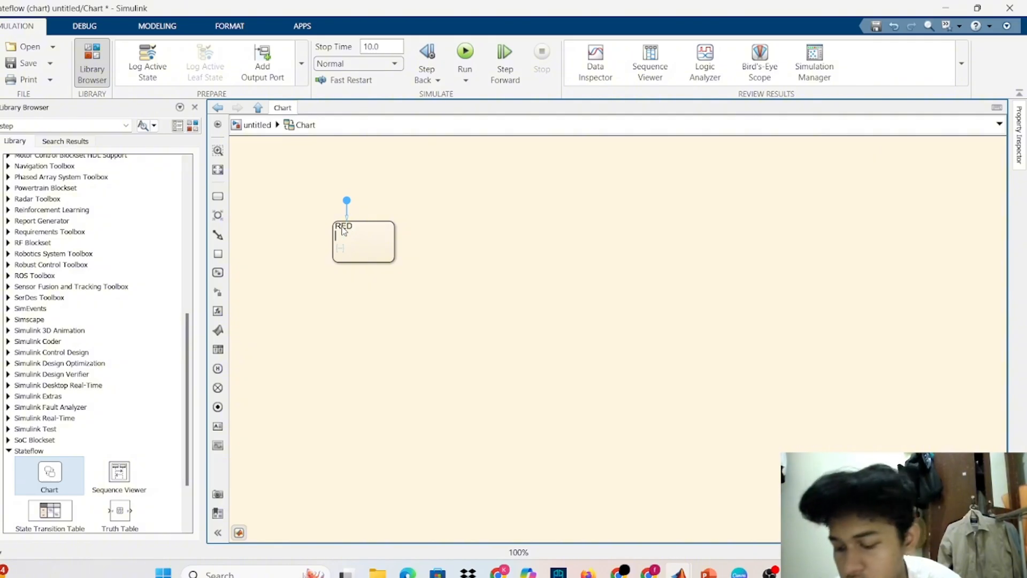
key(Caps_Lock)
text(e)
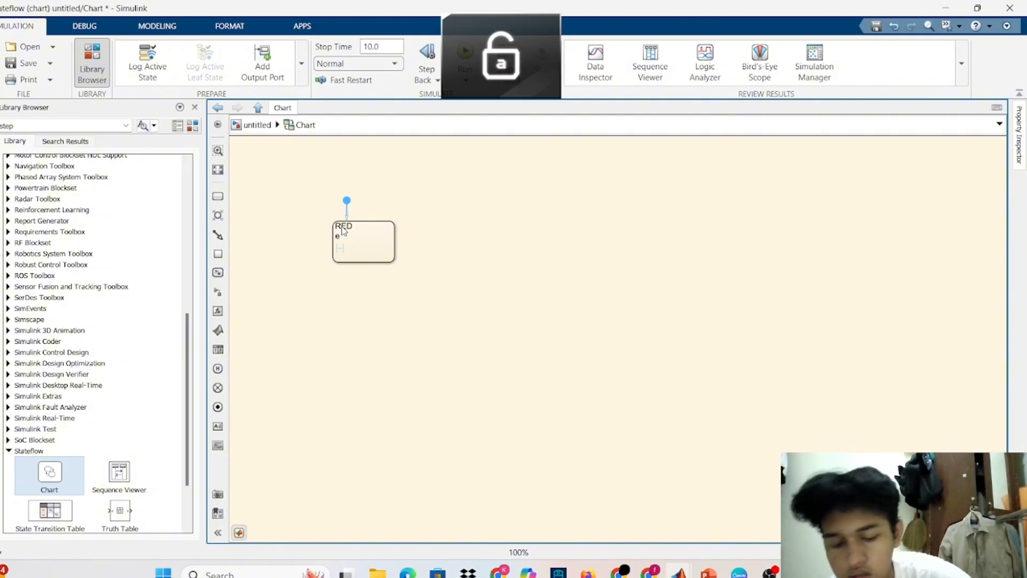
text(ntry)
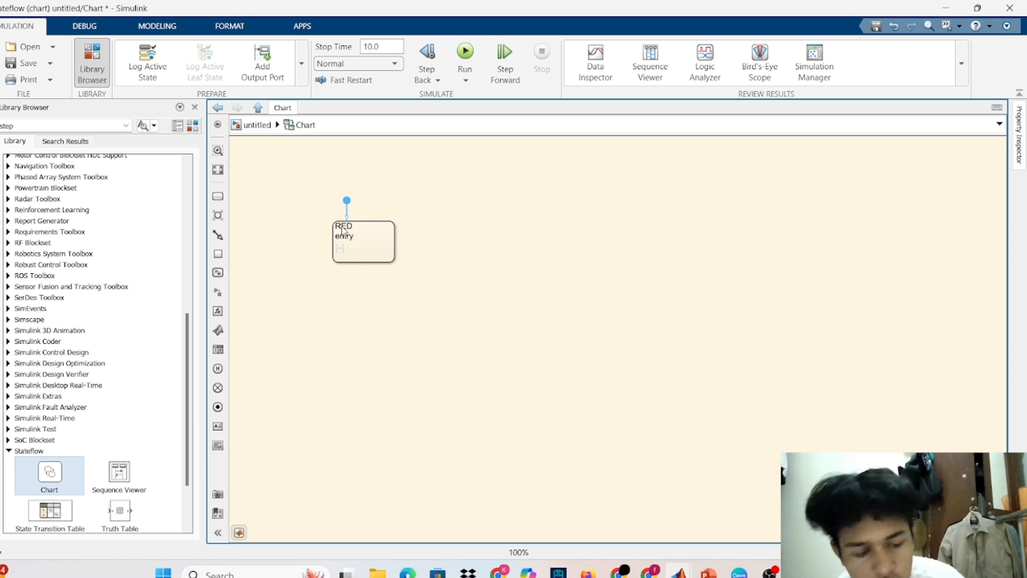
text(:)
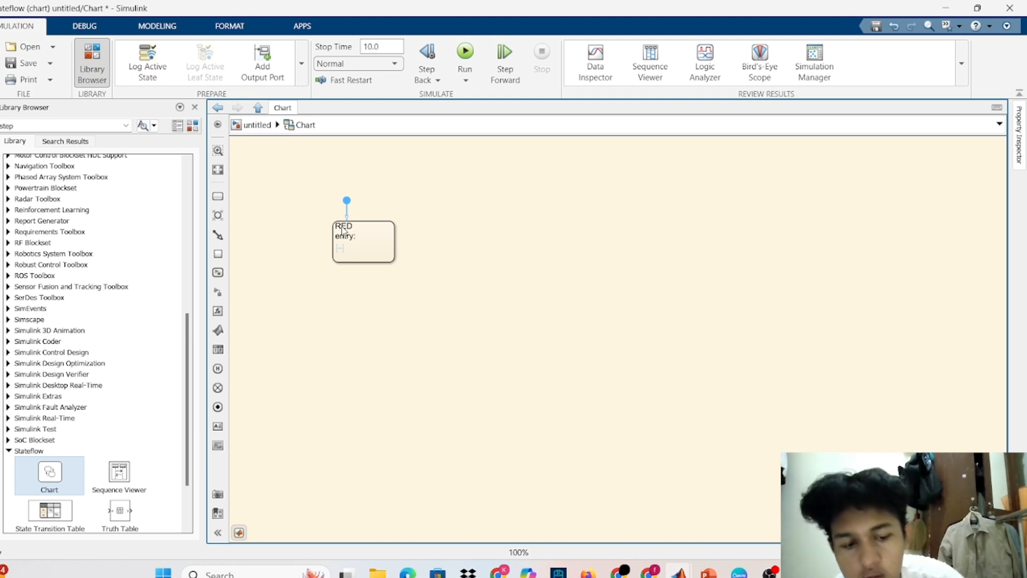
key(Return)
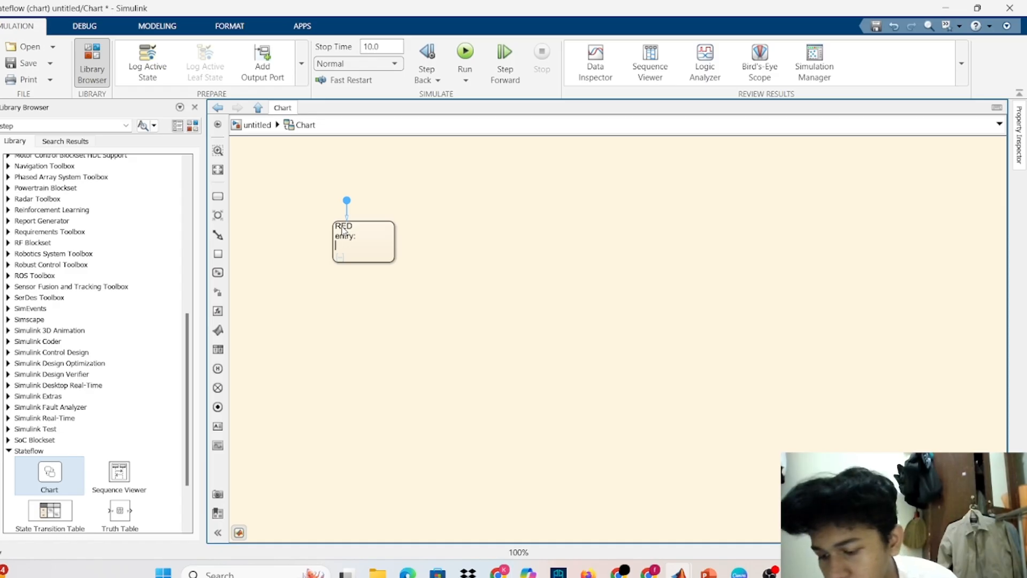
Step: Write red_light=1; as the first entry action of the RED state
text(right)
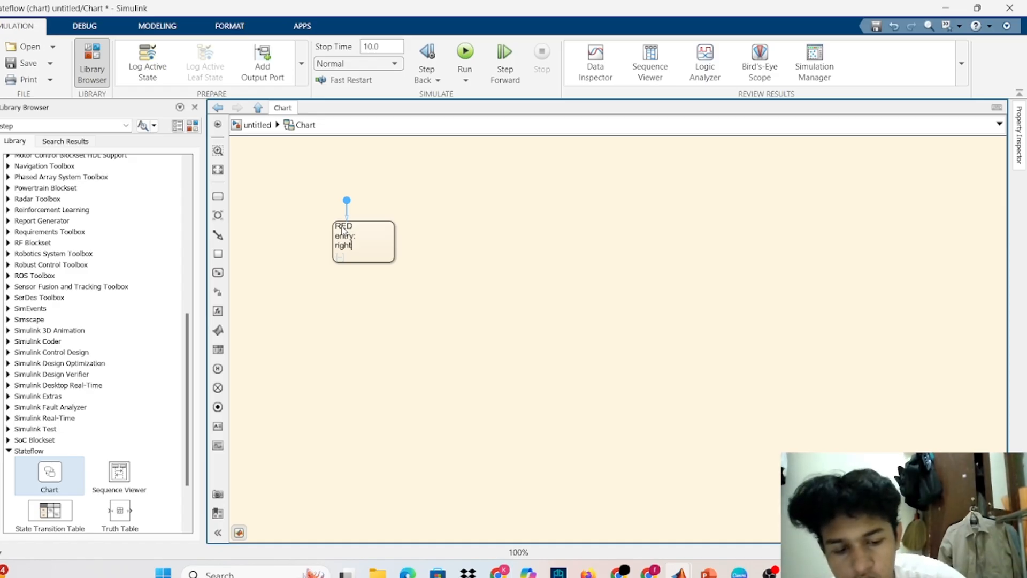
text(_)
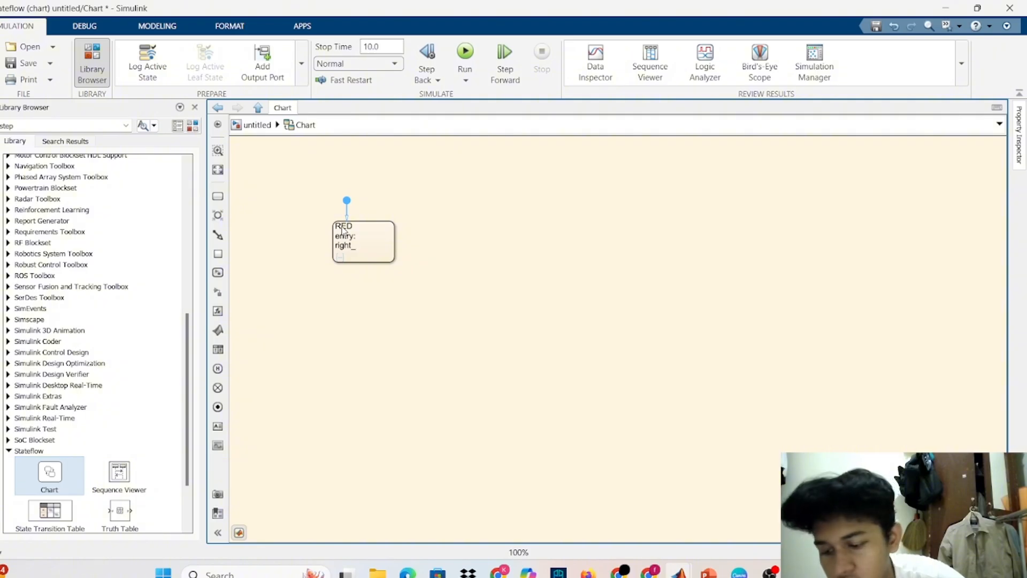
text(lig)
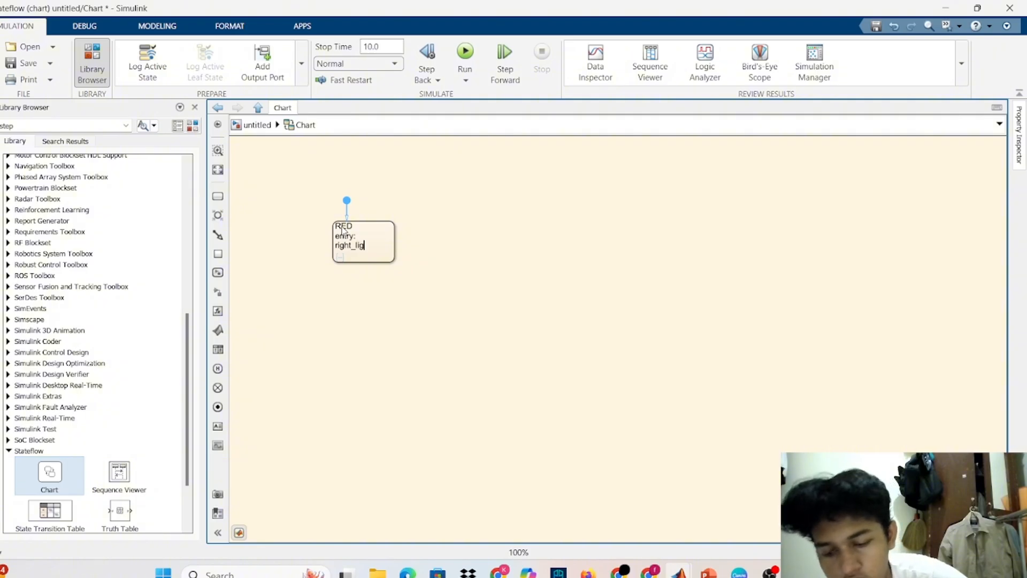
text(ht)
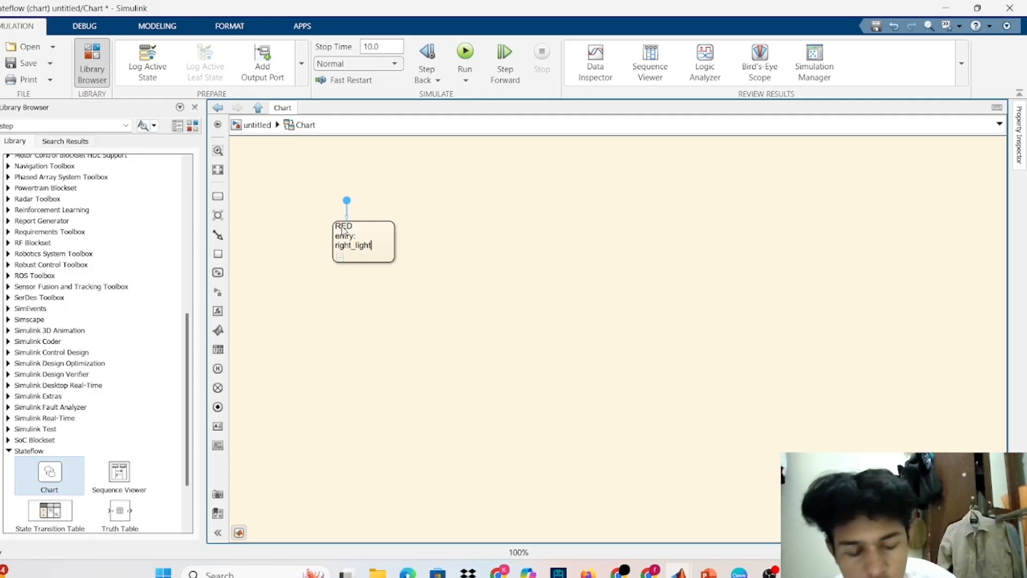
key(Left)
key(Left)
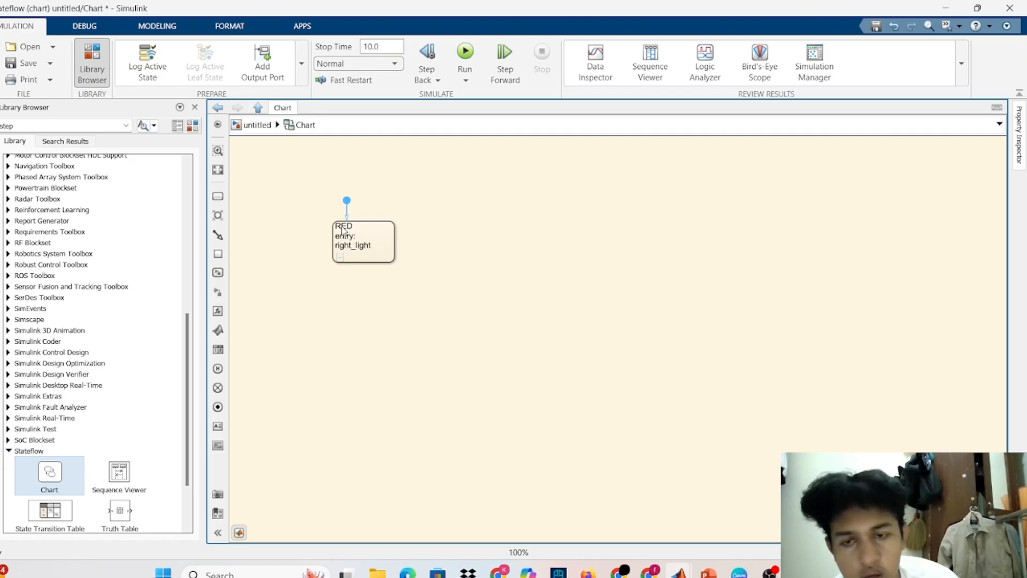
key(BackSpace)
key(BackSpace)
key(BackSpace)
key(BackSpace)
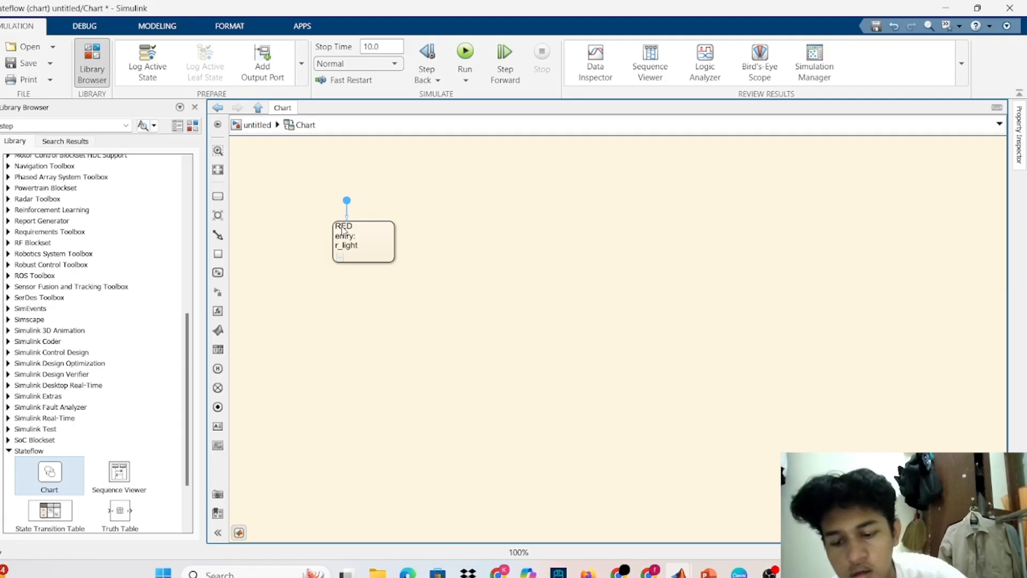
text(ed)
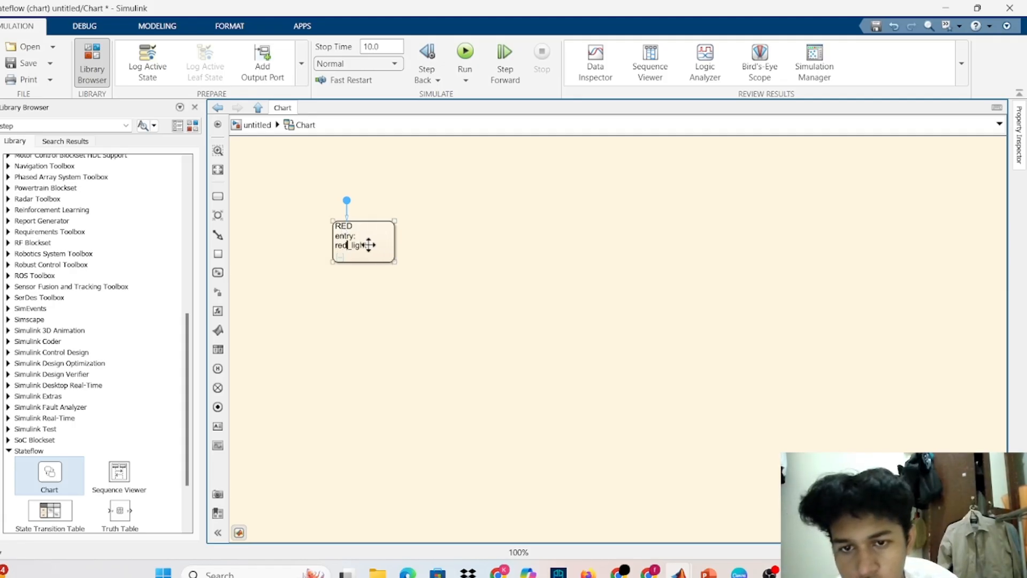
click(369, 244)
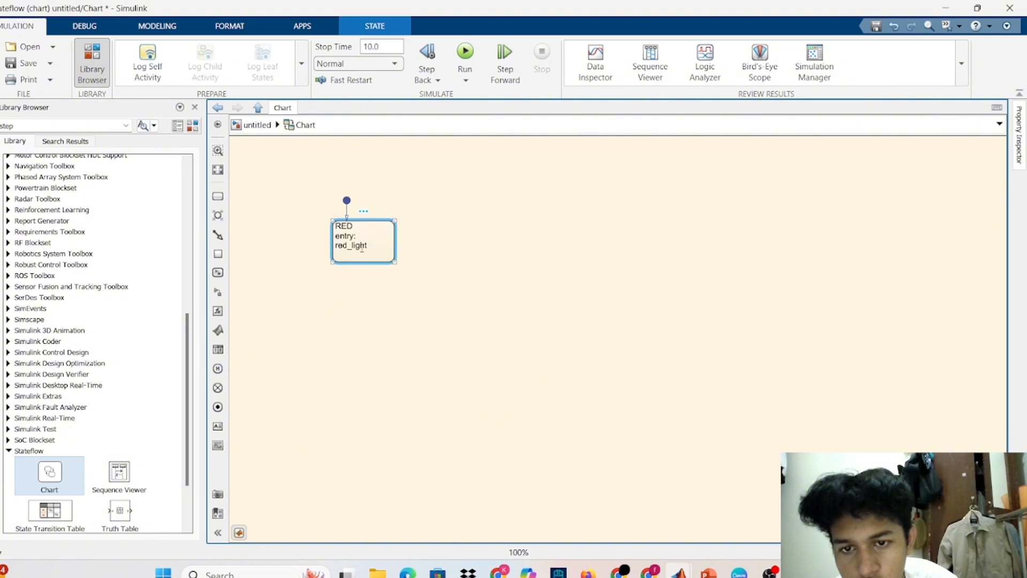
click(362, 248)
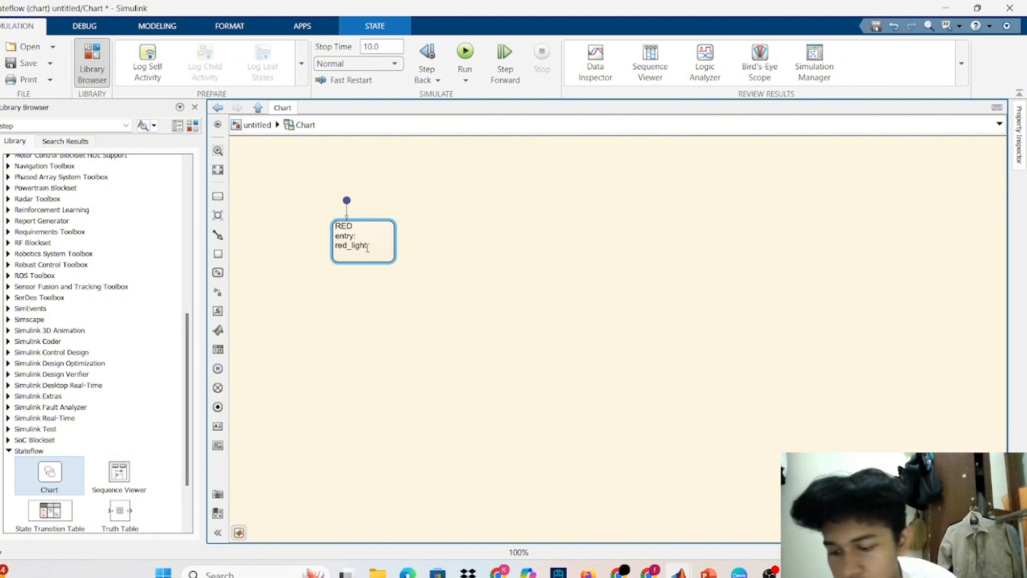
text(=)
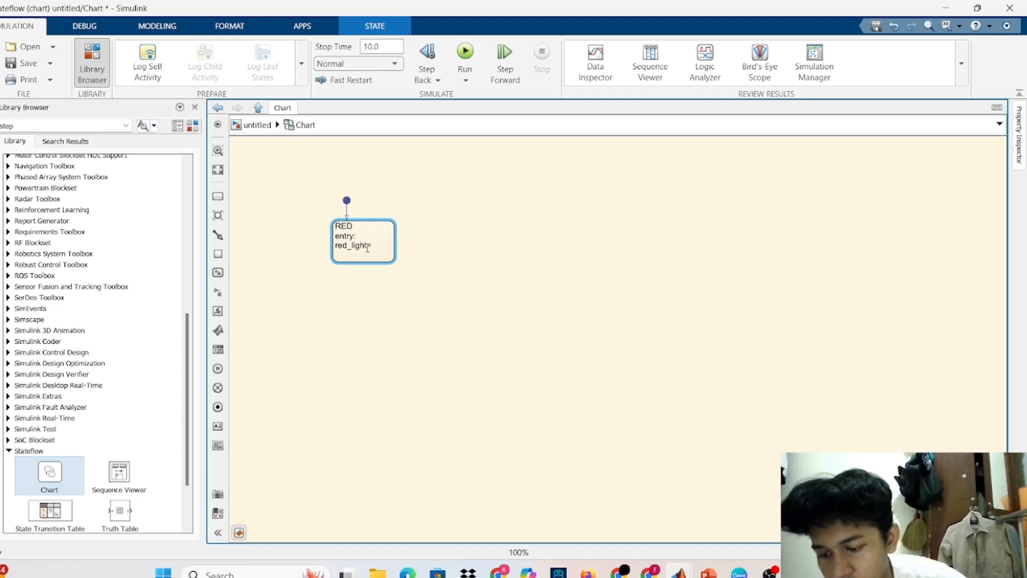
text(1; )
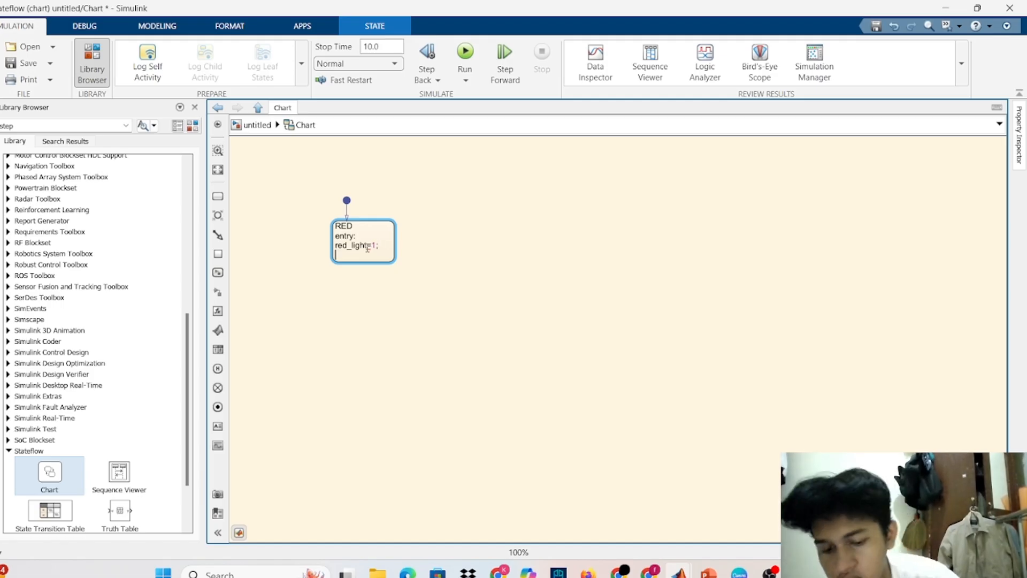
Step: Add green_light=0; as the second entry action of the RED state
text(green)
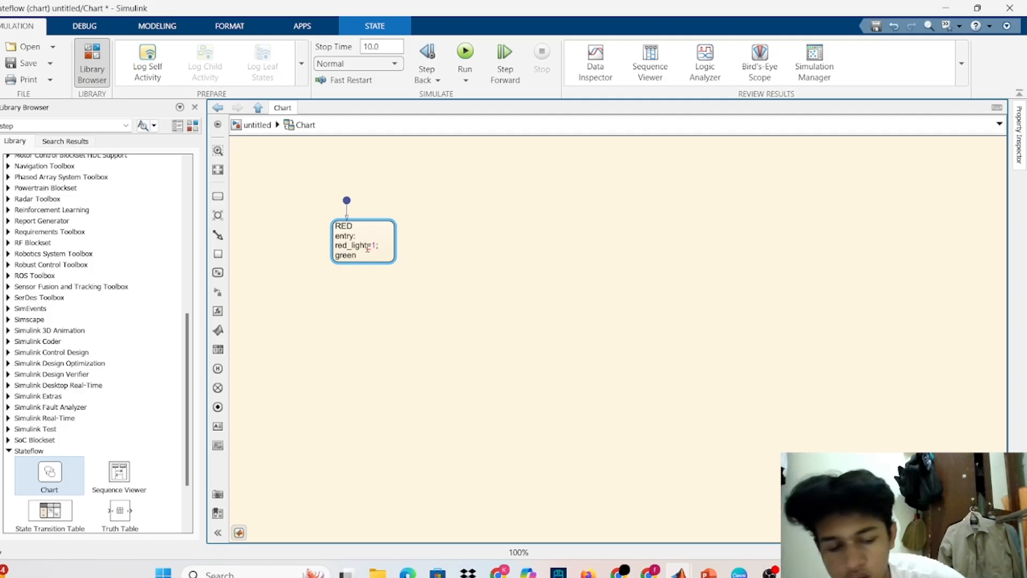
text(_)
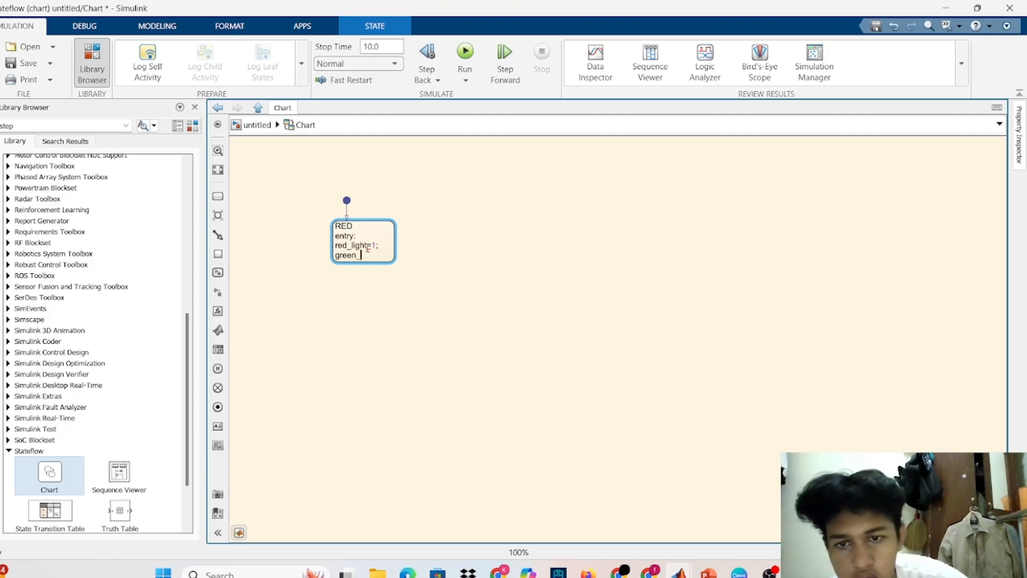
text(light)
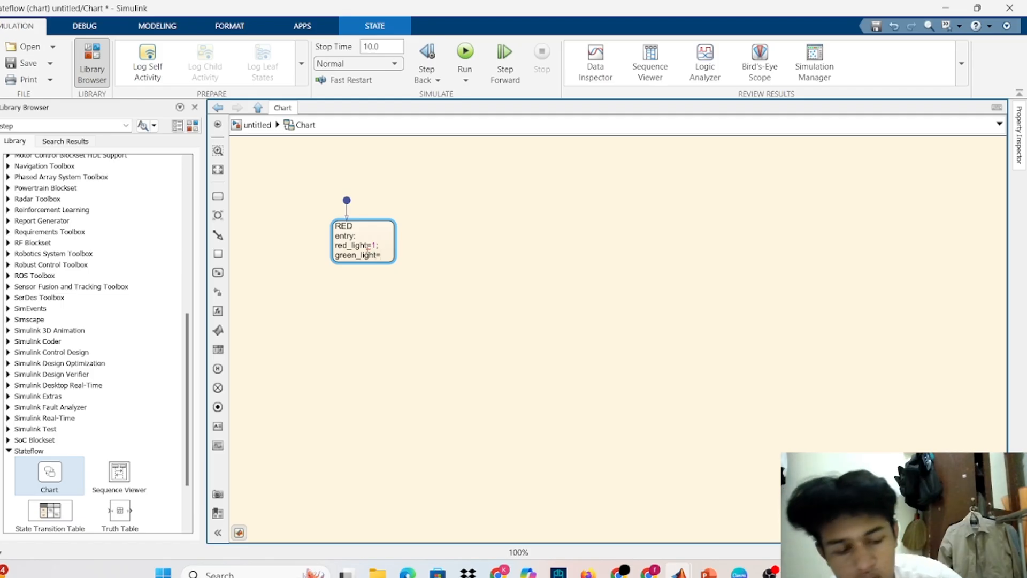
text(=0)
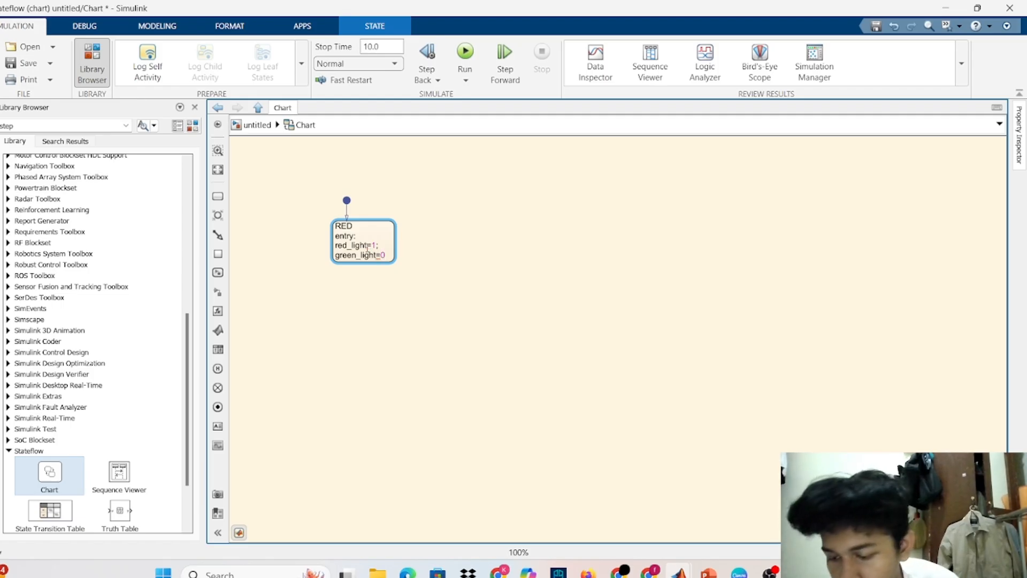
text(; )
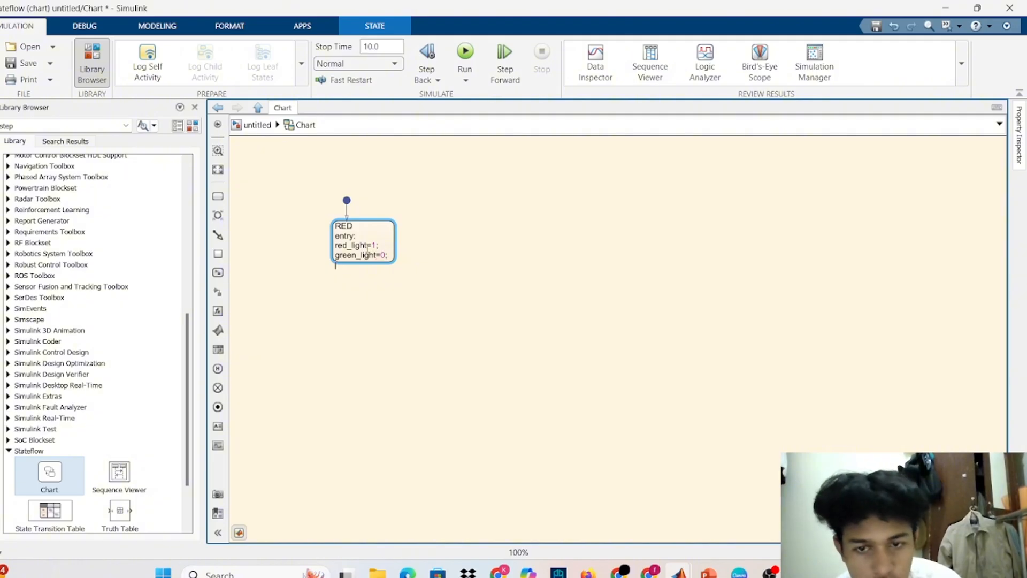
Step: Add yellow_light=0; as the third entry action of the RED state and finish editing its label
text(y)
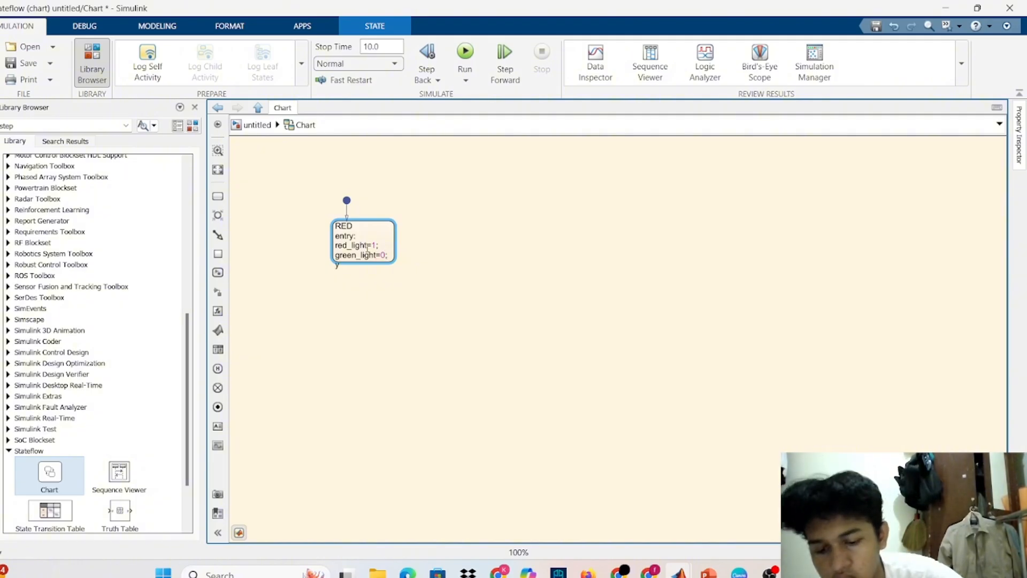
text(ellow)
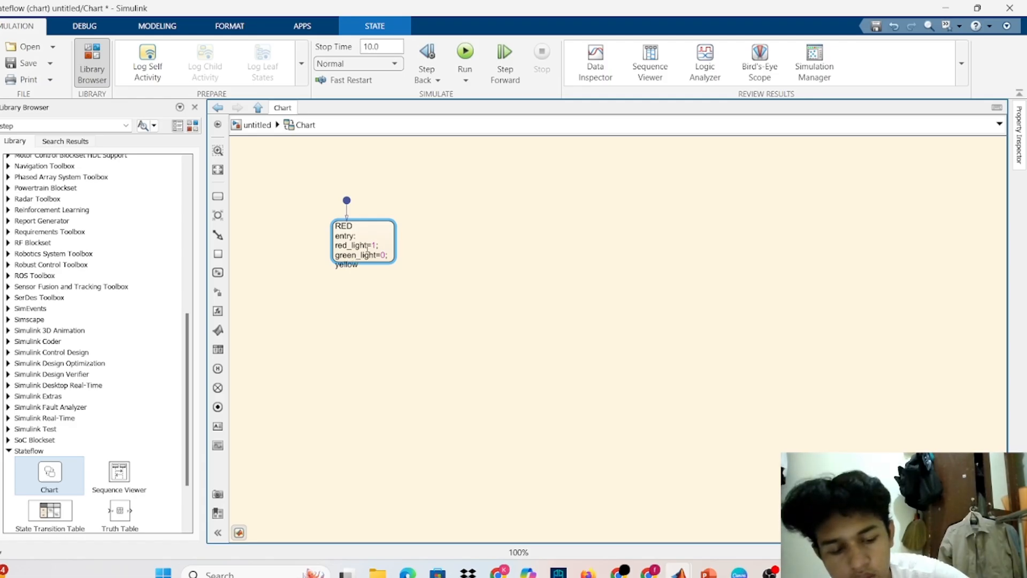
text(_)
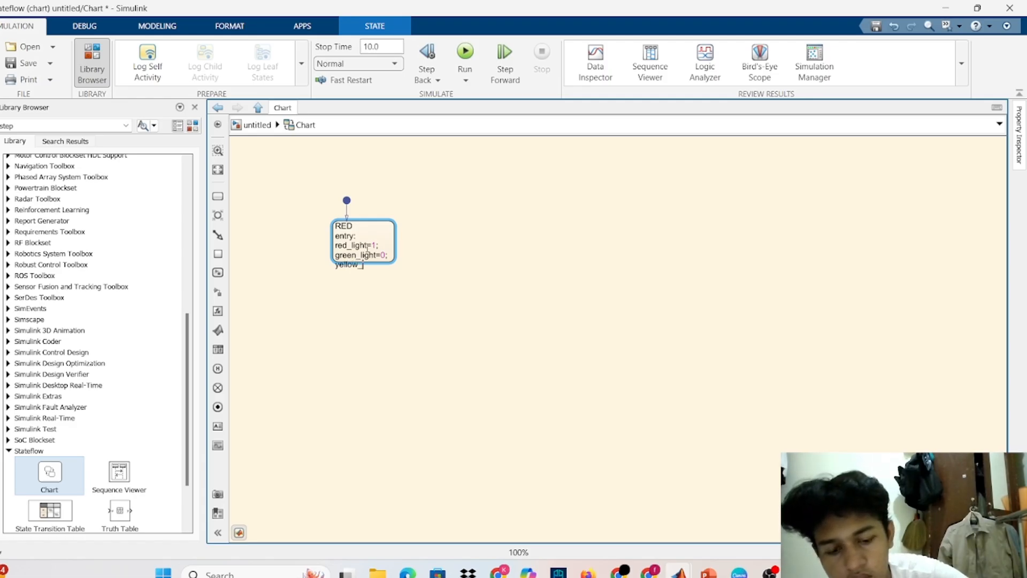
text(light)
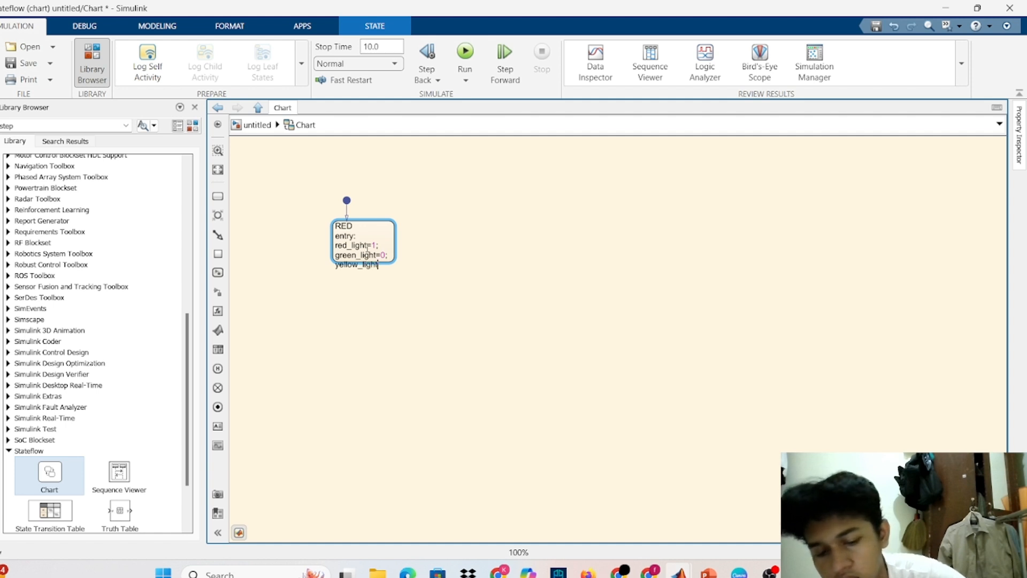
text(=)
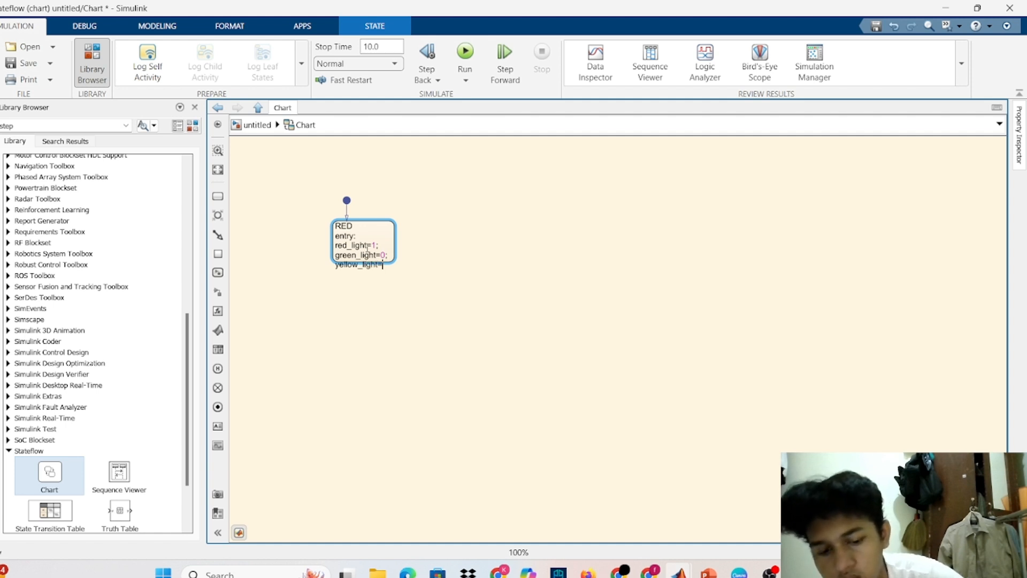
text(0)
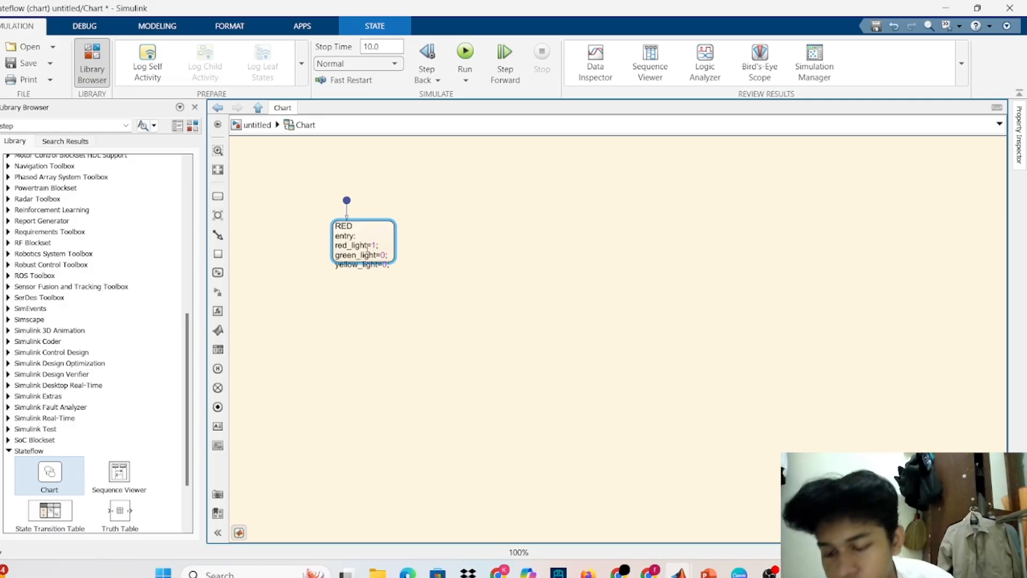
text(;)
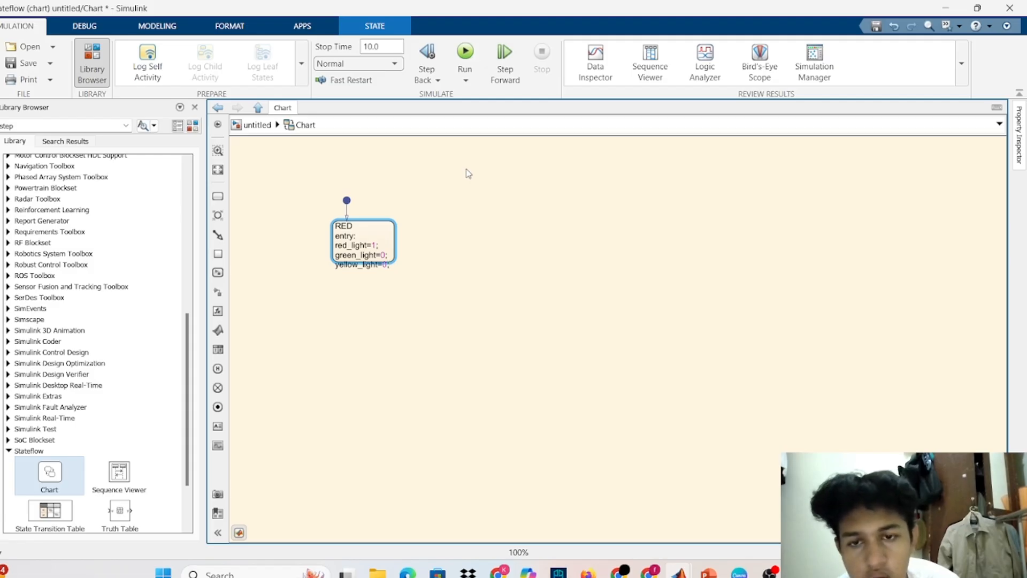
click(436, 300)
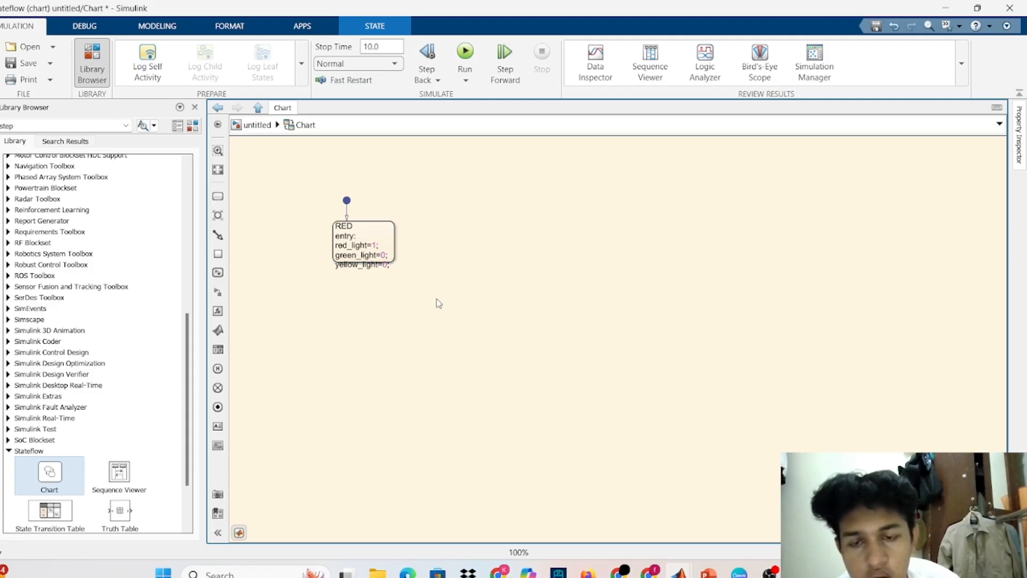
Step: Enlarge the RED state's box downward so it encloses all of its label lines
right_click(389, 237)
click(390, 238)
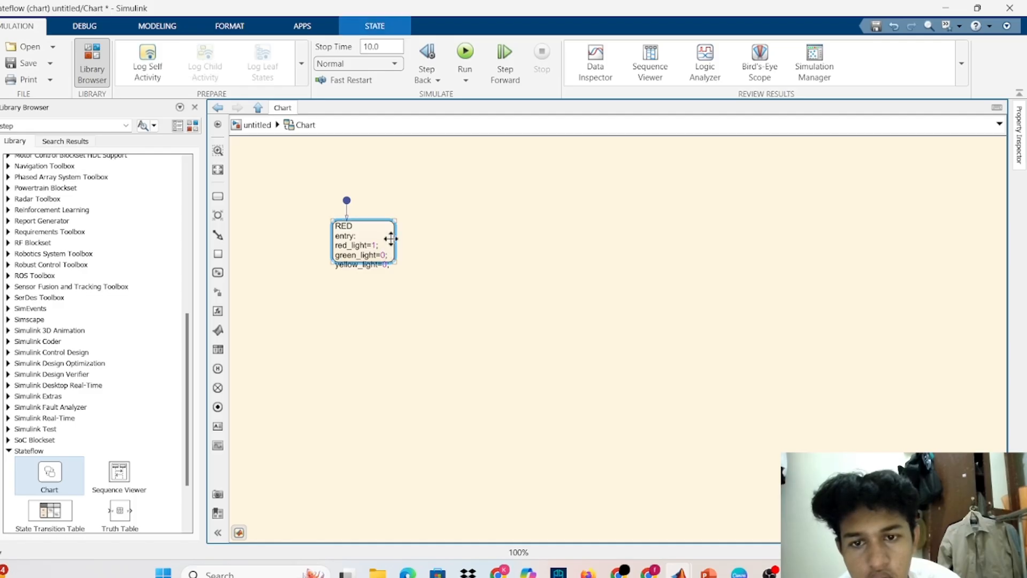
drag(394, 263, 397, 278)
click(425, 279)
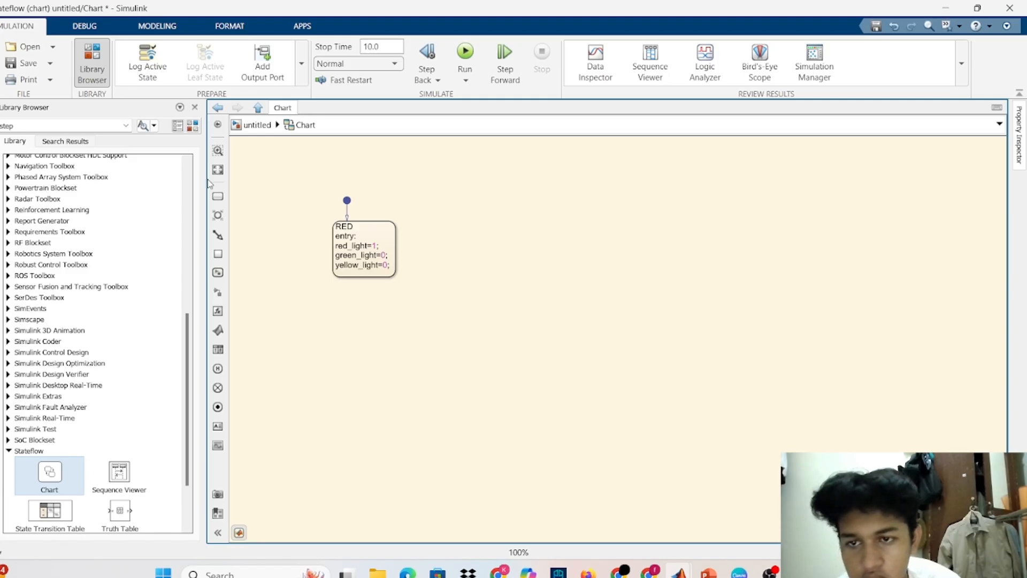
Step: Add a second state beside RED in the chart and shift the RED state slightly away from it
click(218, 197)
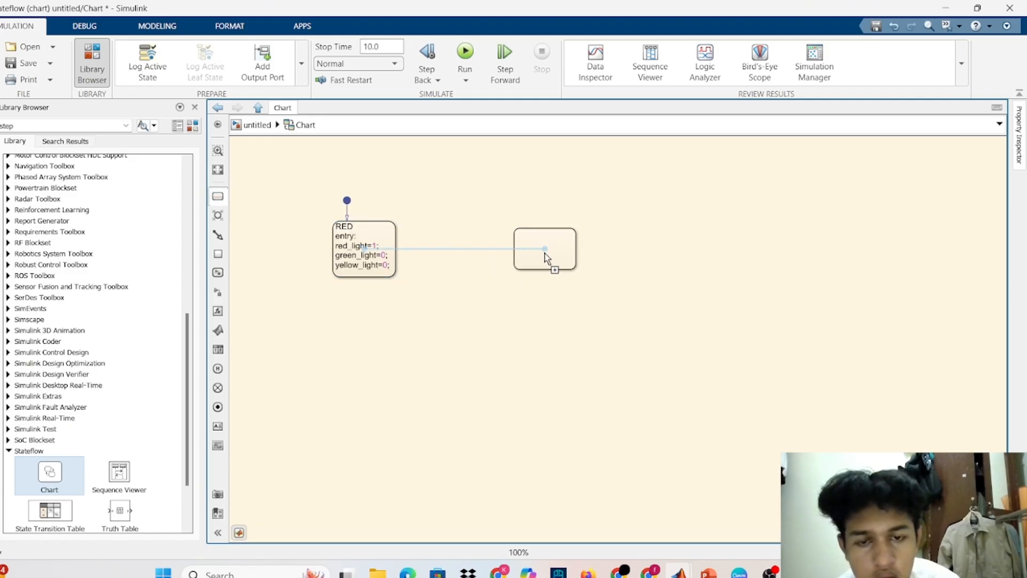
click(557, 291)
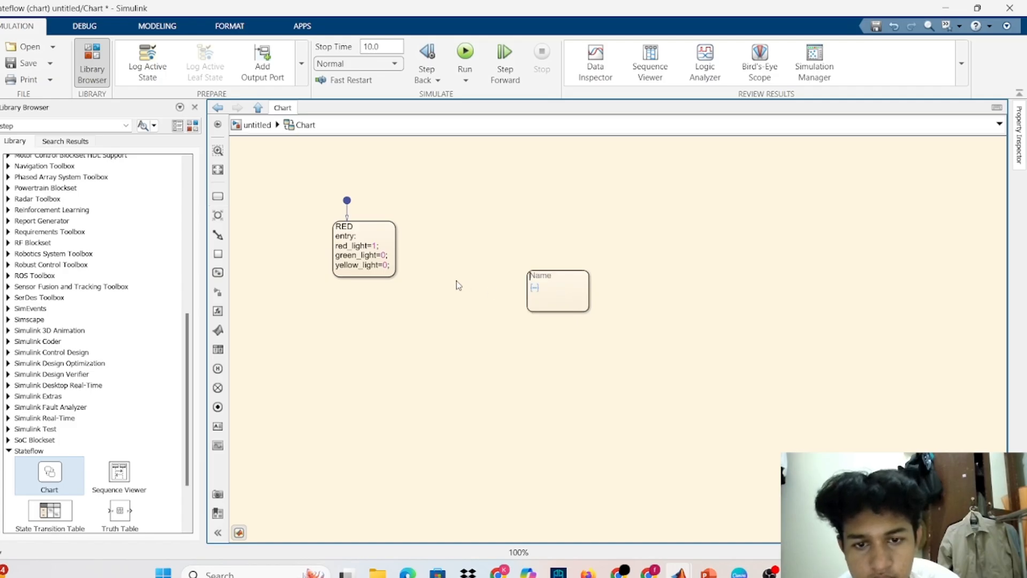
drag(334, 223, 302, 222)
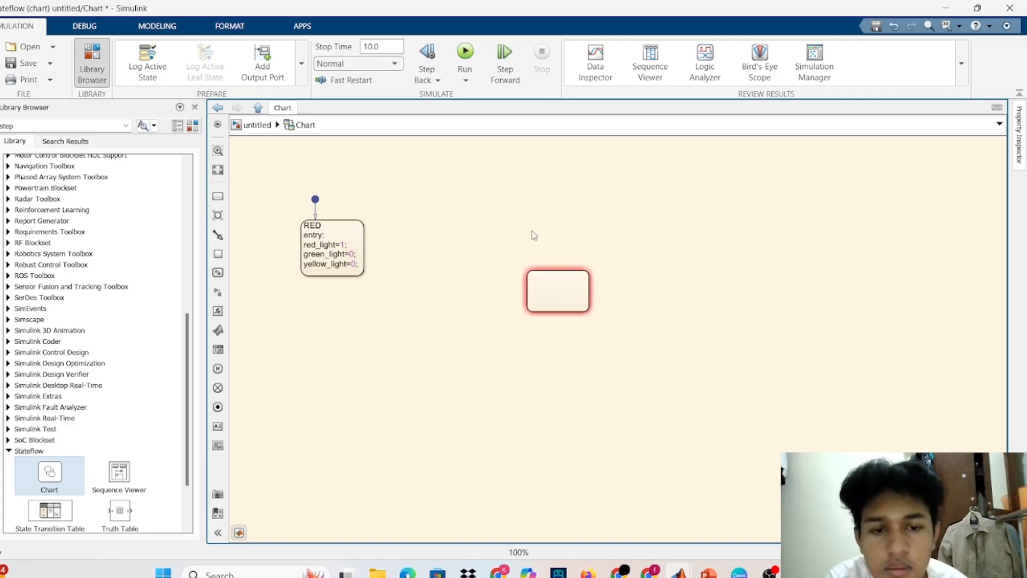
Step: Fill the second state's label with the lines entry:, red_light=1;, green_light=0; and yellow_light=0;
click(547, 289)
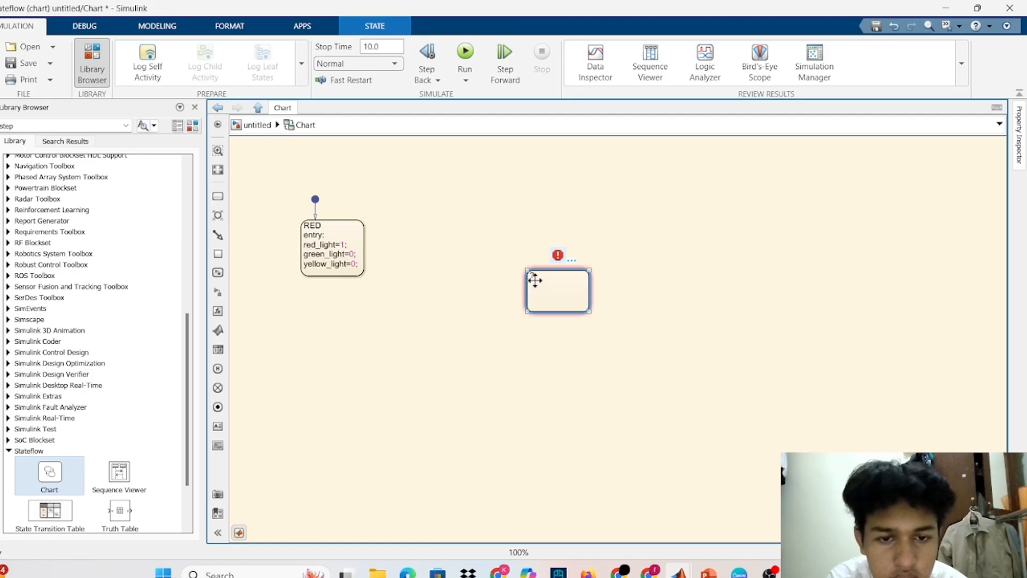
click(535, 278)
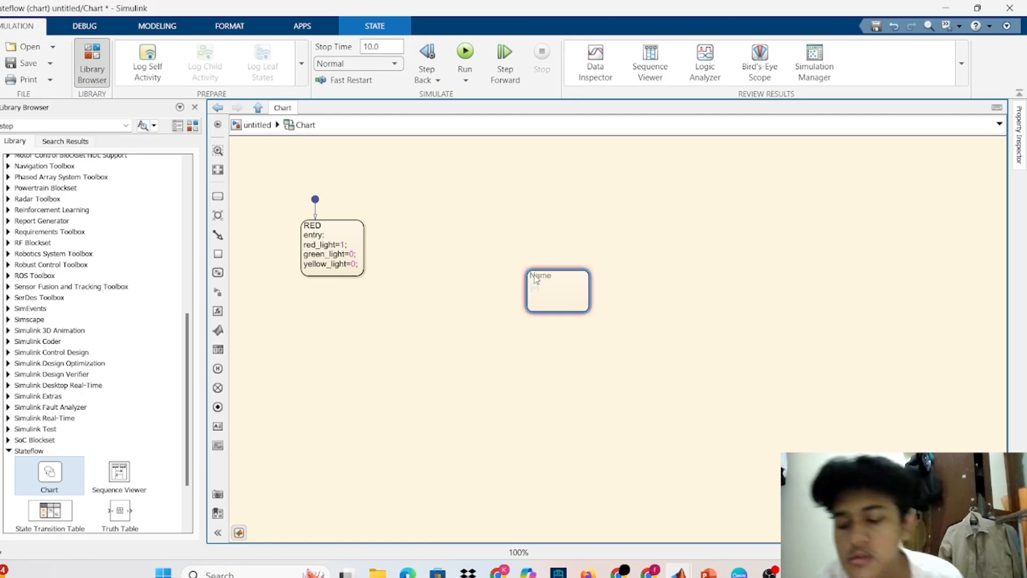
text(entry: red_light=1; green_light=0; yellow_light=0;)
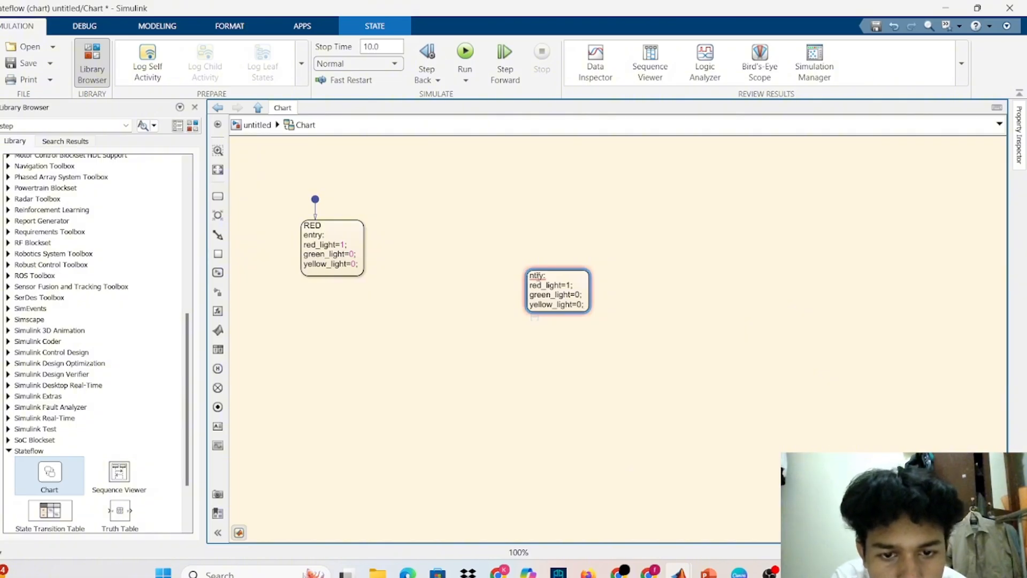
click(529, 275)
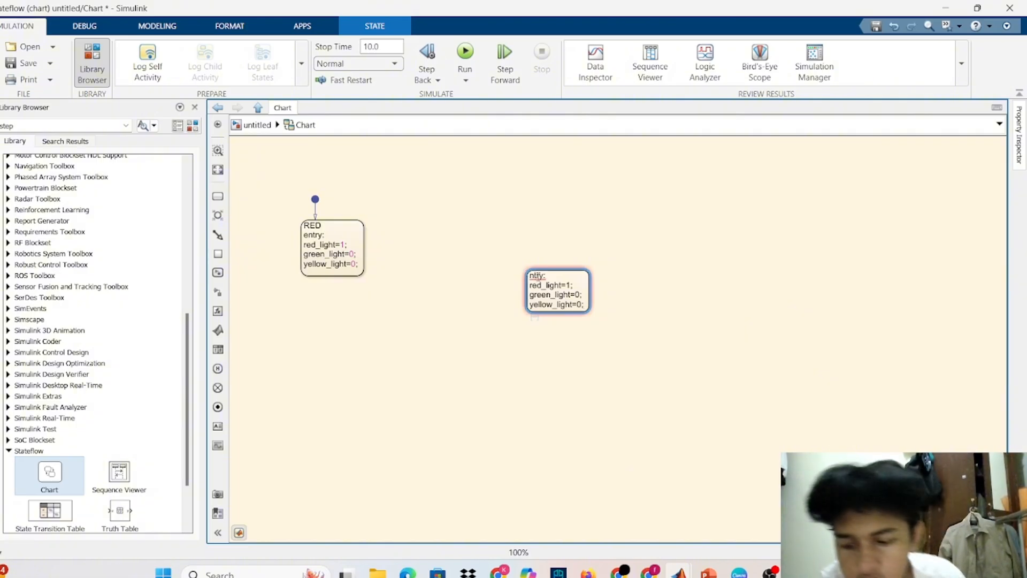
text(e)
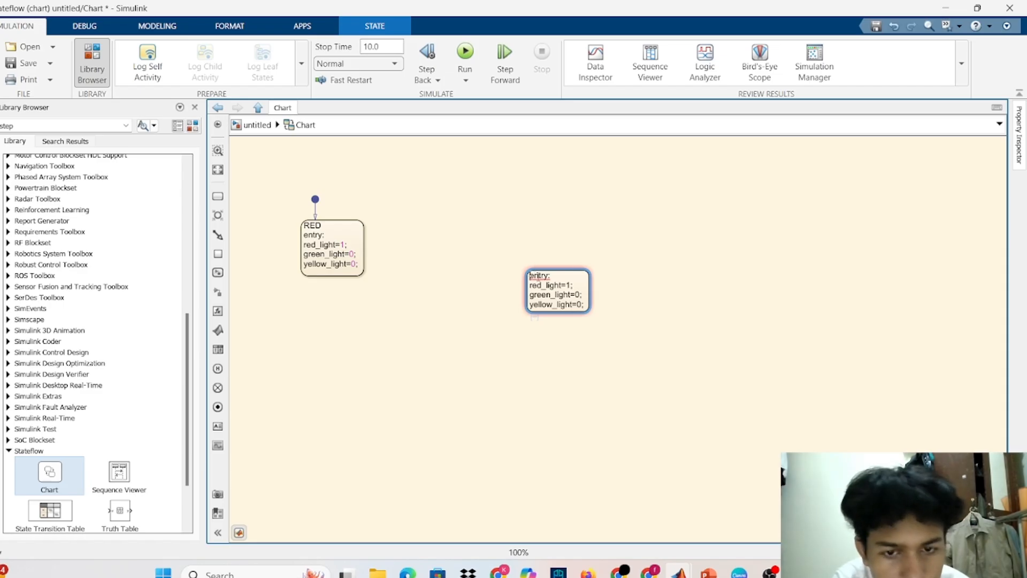
Step: Add the name GREEN on its own line above the second state's entry actions
key(Return)
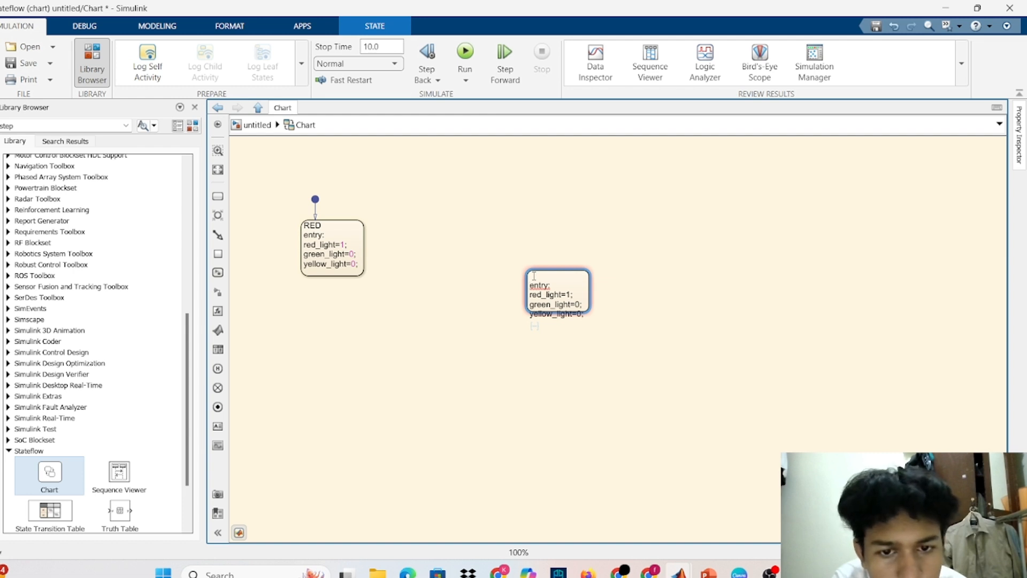
key(Caps_Lock)
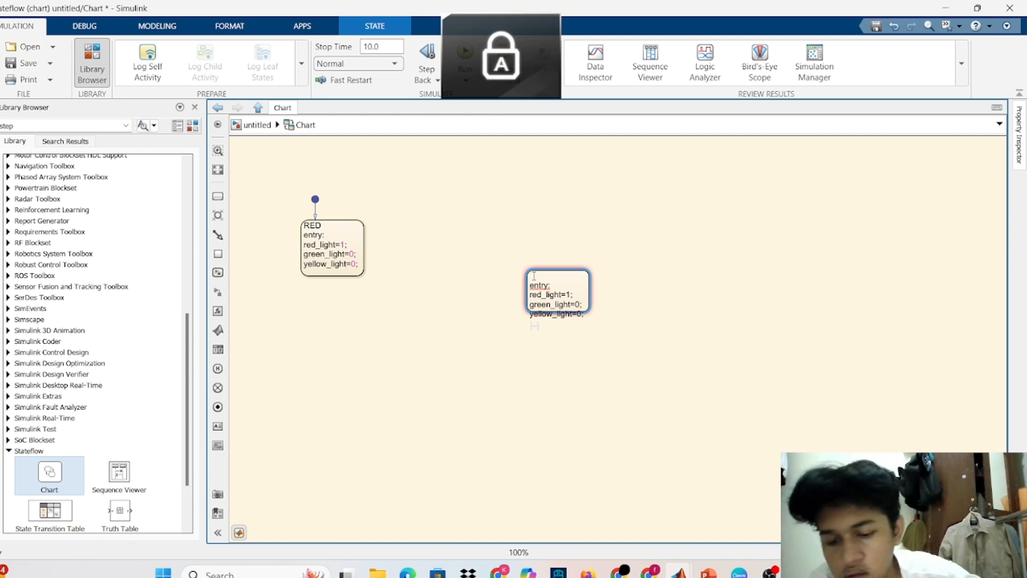
text(YE)
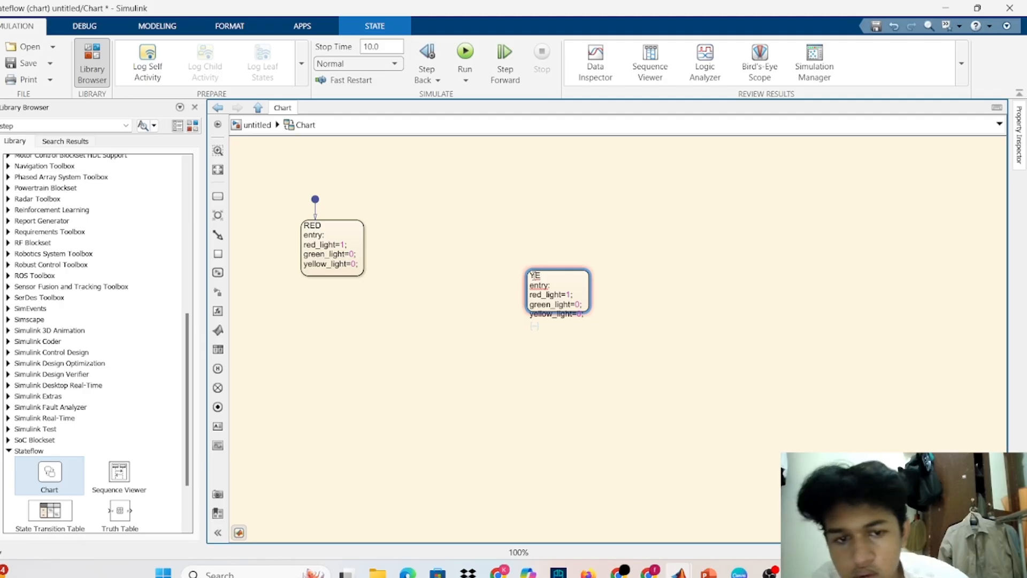
key(BackSpace)
key(BackSpace)
text(G)
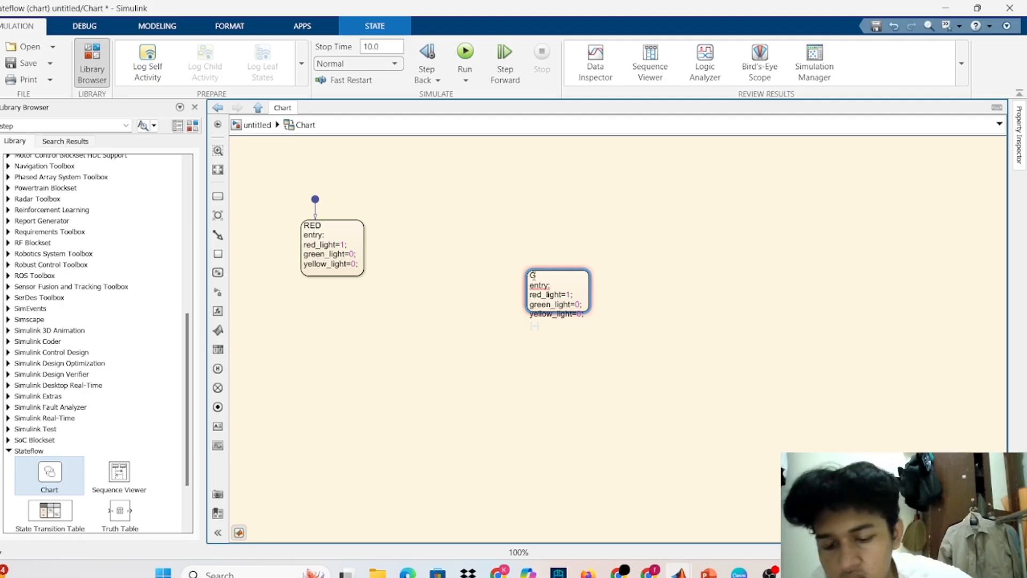
text(REEN)
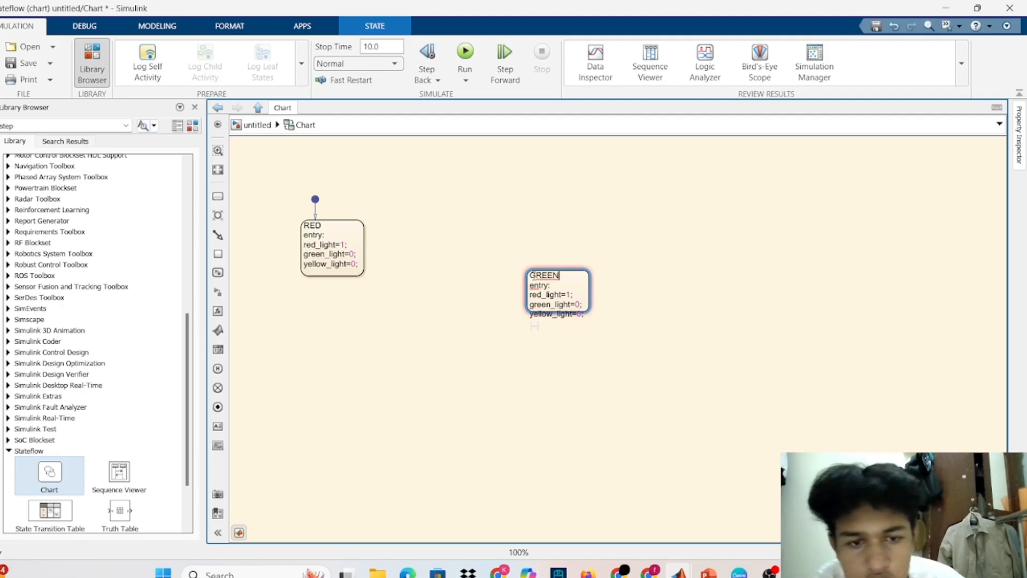
Step: Change the GREEN state's entry actions to red_light=0; and green_light=1; and finish editing its label
click(566, 295)
click(569, 297)
key(BackSpace)
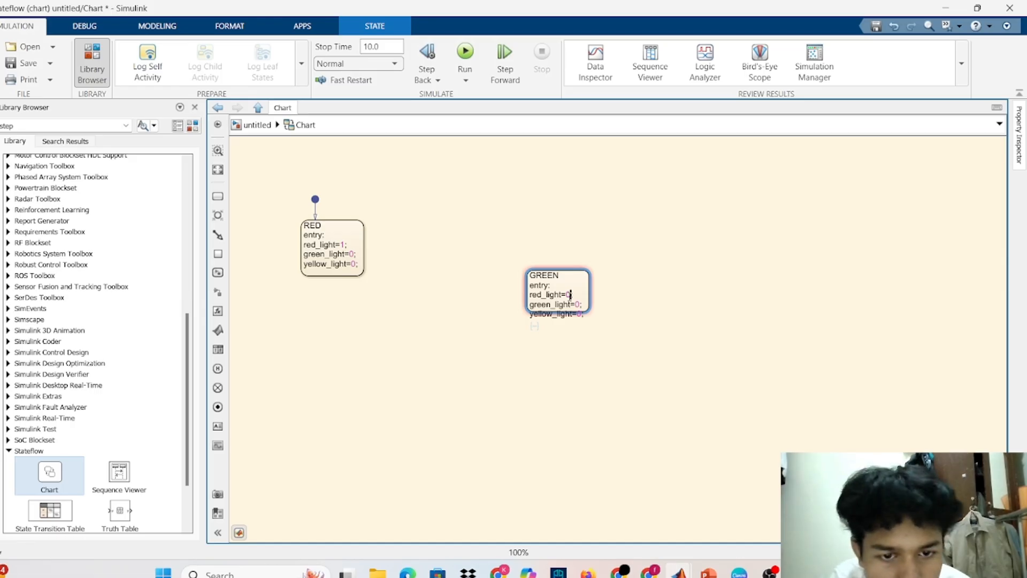
text(0)
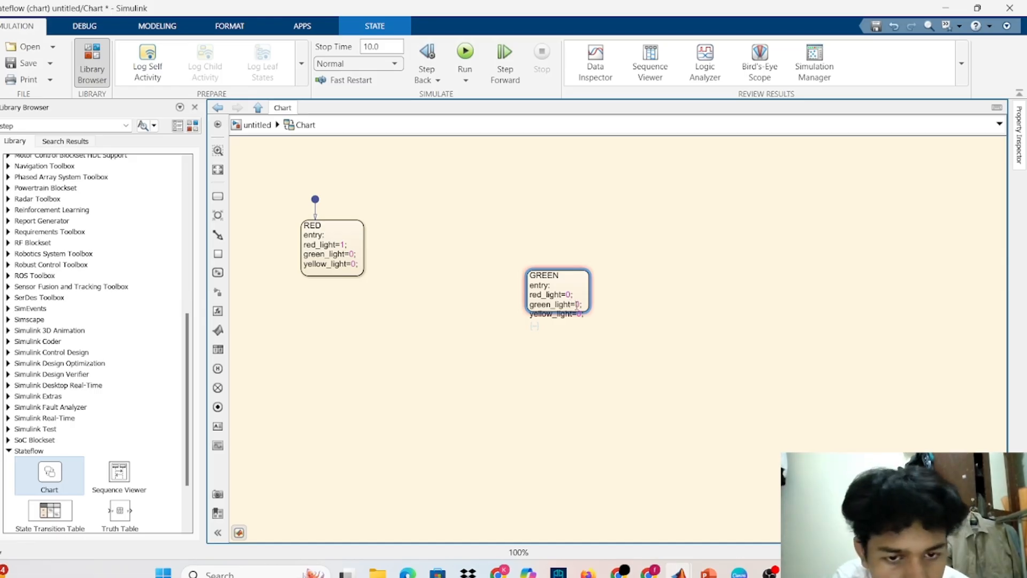
click(577, 306)
key(BackSpace)
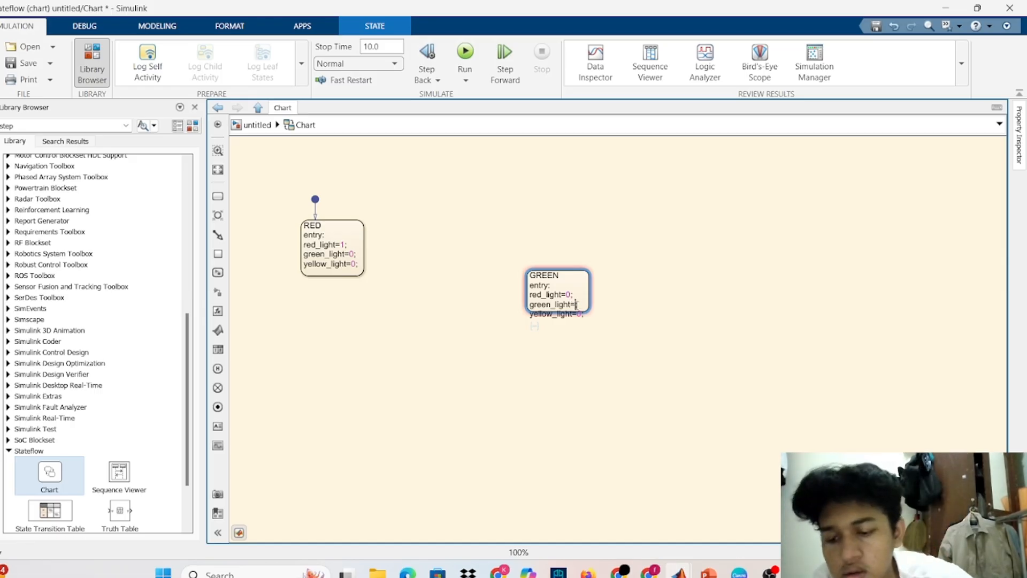
text(1;)
click(608, 307)
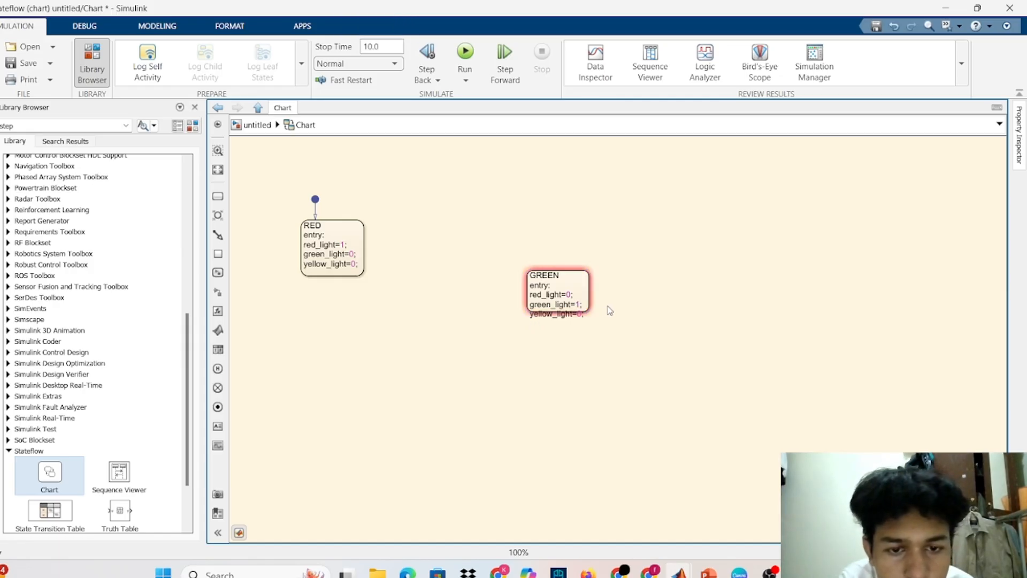
Step: Enlarge the GREEN state's box so it encloses all of its label lines
click(588, 299)
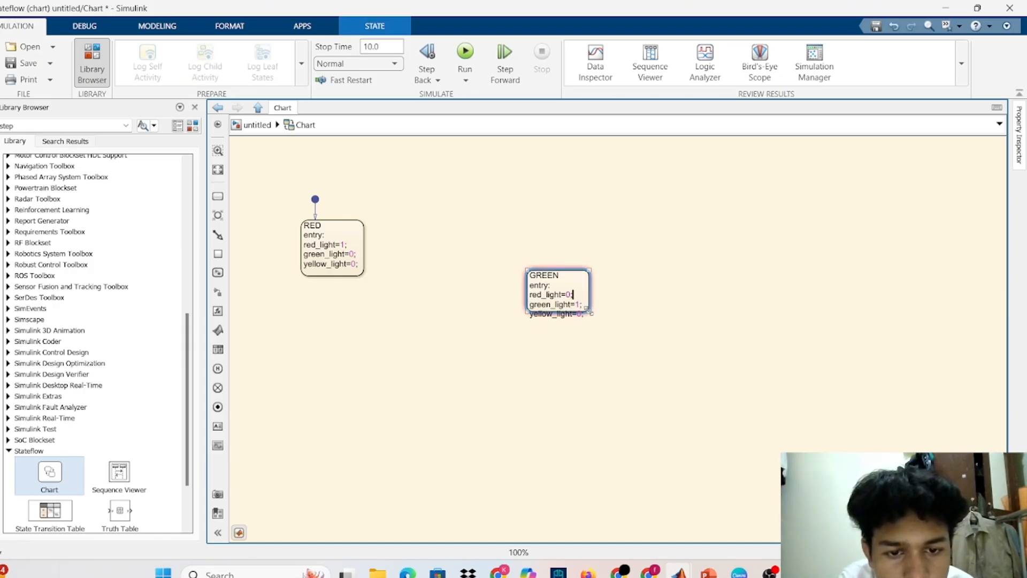
drag(592, 315, 598, 326)
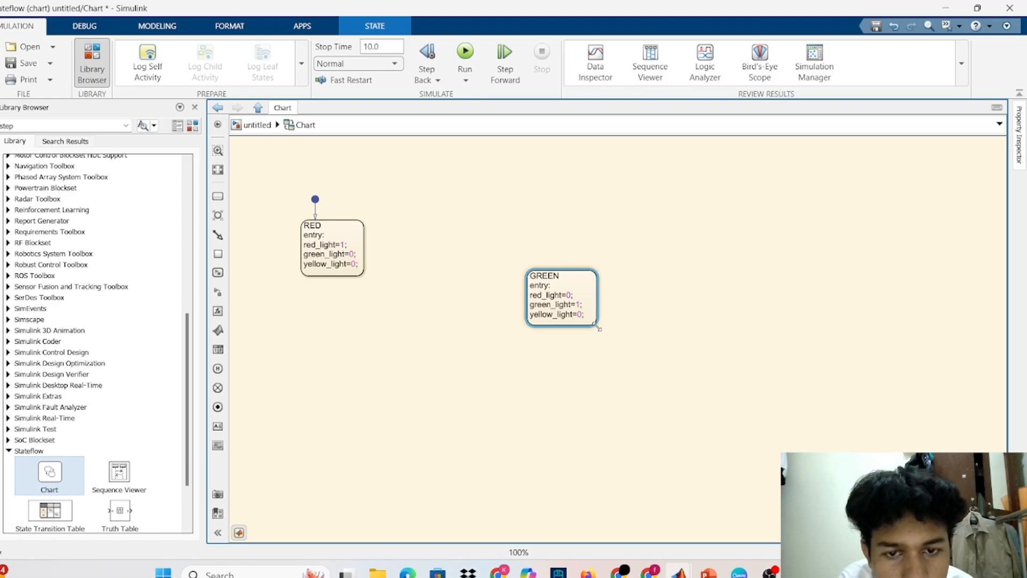
click(477, 308)
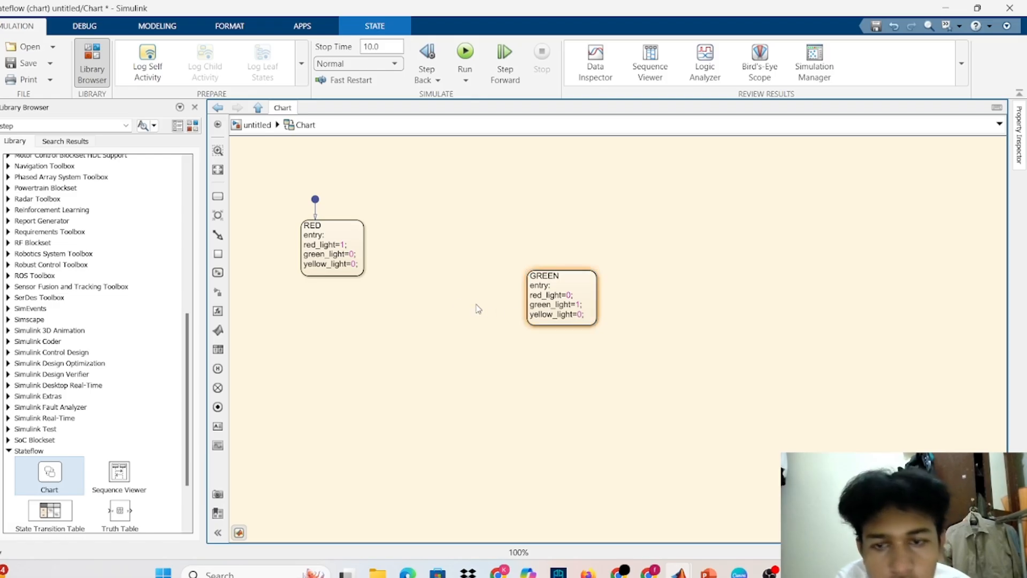
Step: Add a third state below RED and enlarge its box to make room for the label lines
click(218, 196)
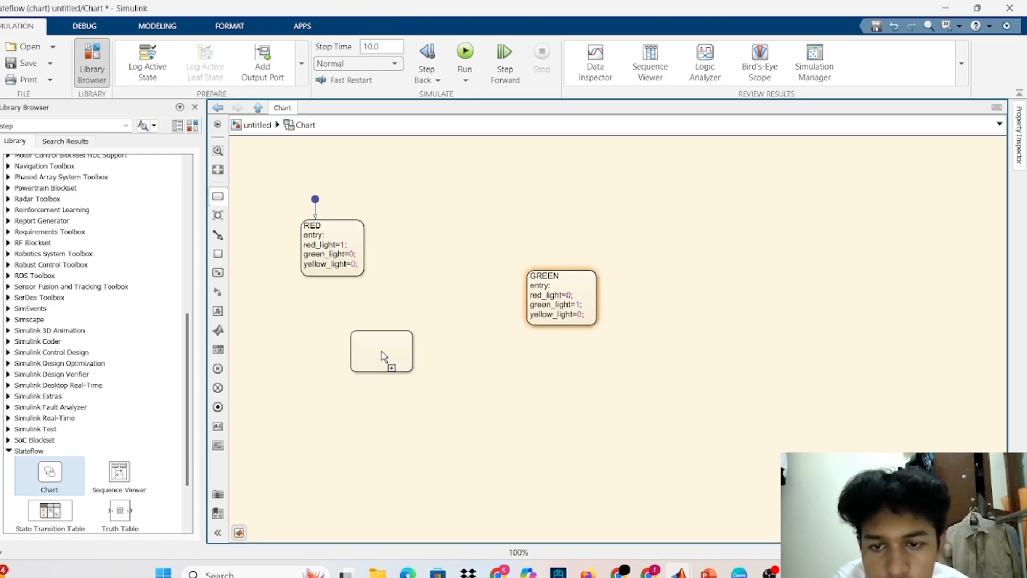
click(384, 364)
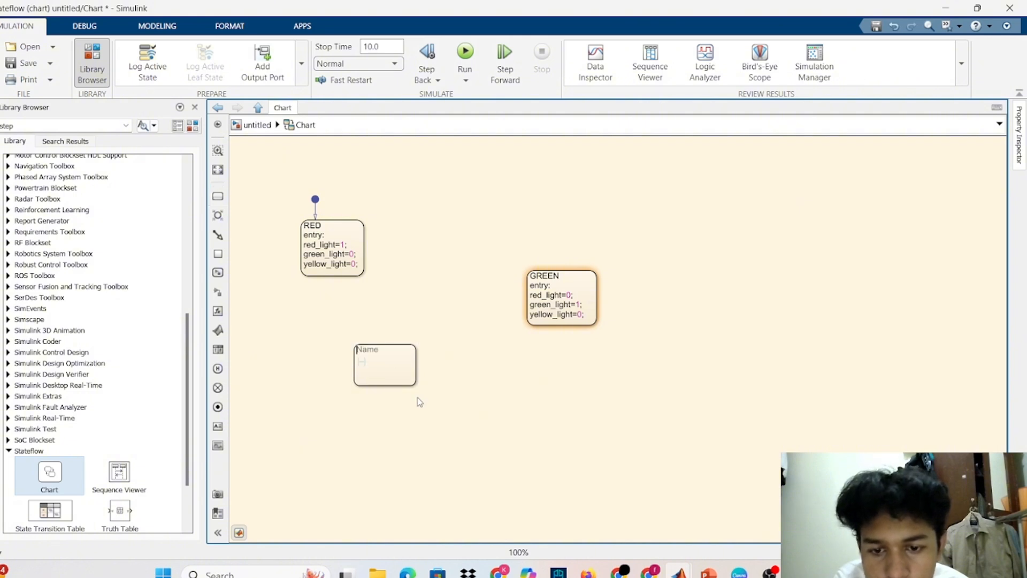
drag(416, 385, 429, 410)
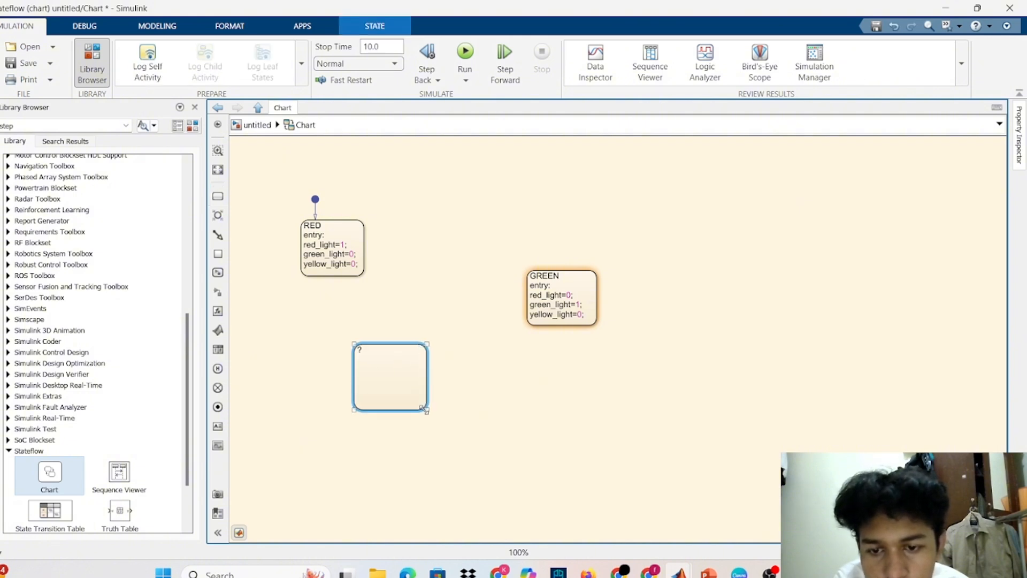
Step: Fill the third state's label with an entry line followed by red_light=1;, green_light=0; and yellow_light=0;
click(359, 351)
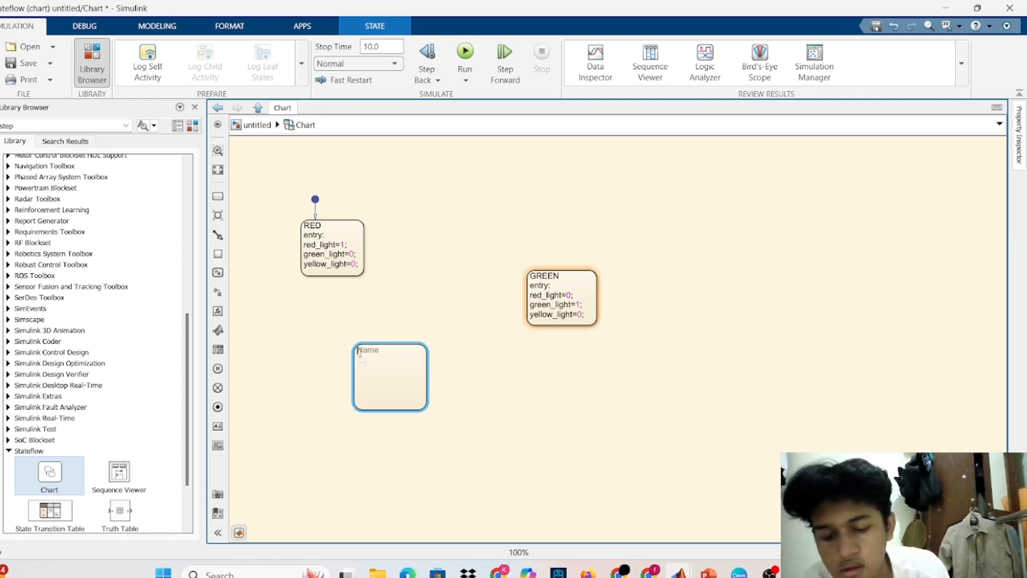
text(entry: red_light=1; green_light=0; yellow_light=0;)
drag(353, 344, 354, 347)
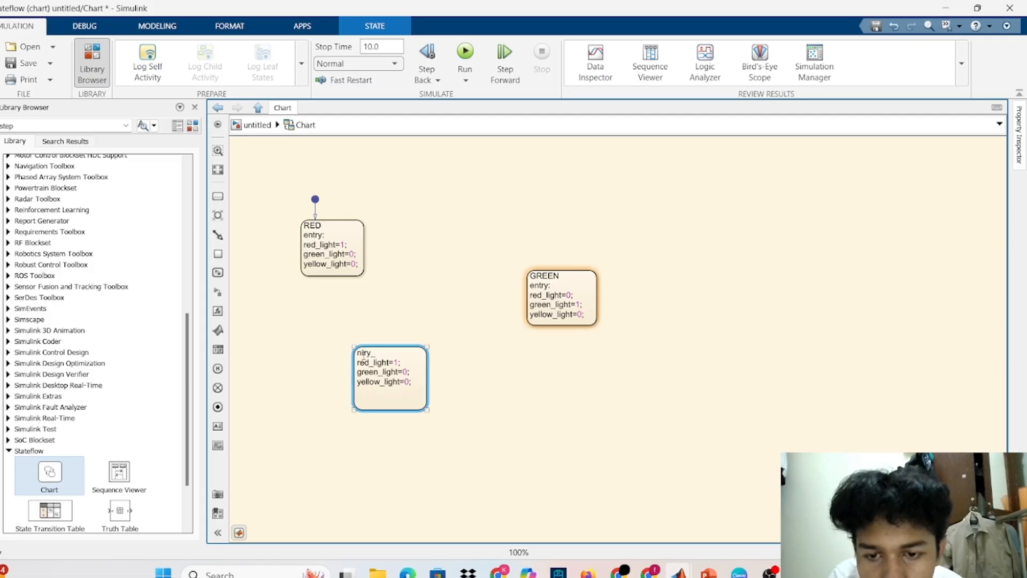
click(363, 354)
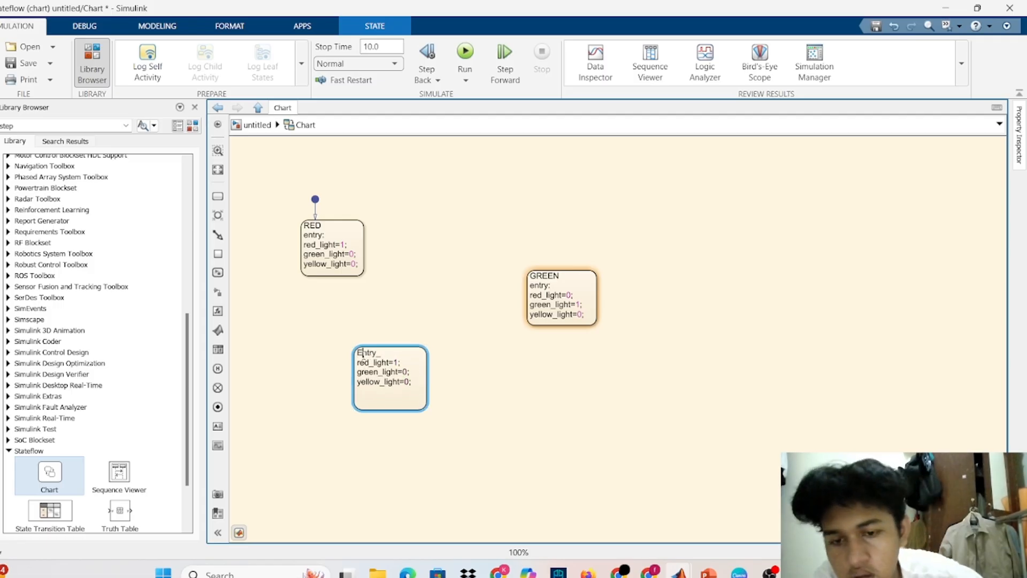
key(Caps_Lock)
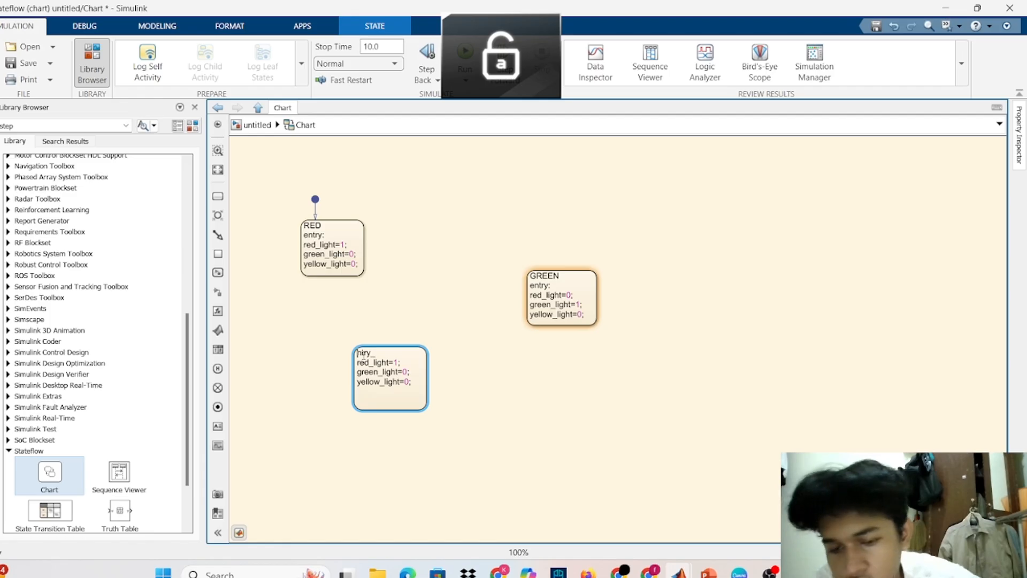
text(e)
Step: Add the name YELLOW on its own line above the third state's entry actions
key(Return)
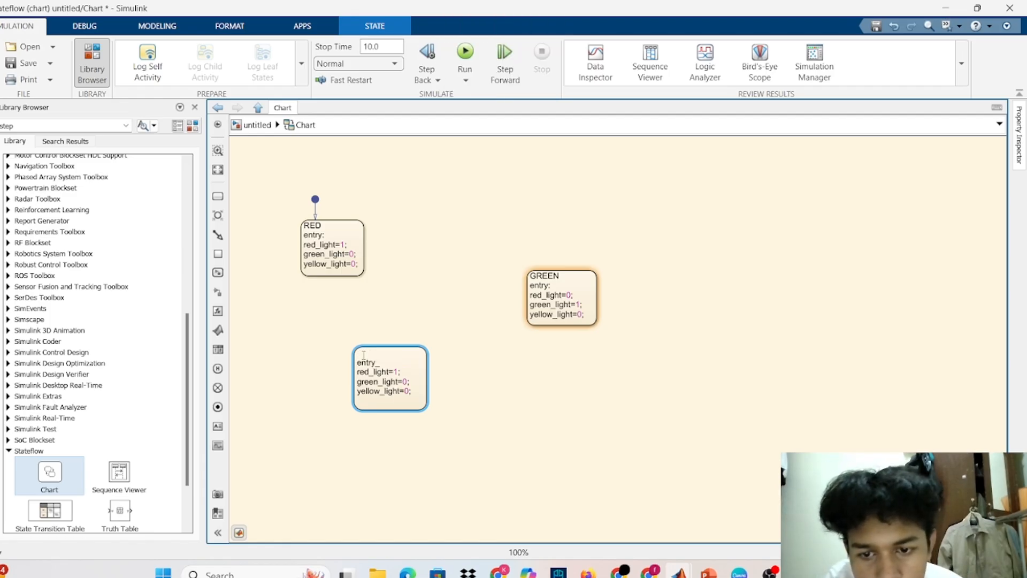
key(Caps_Lock)
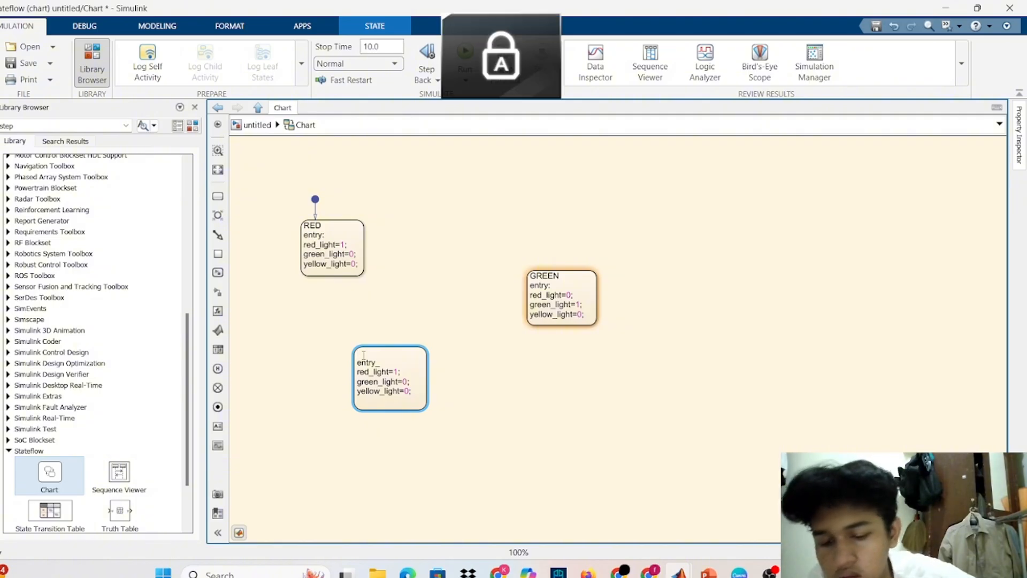
text(YELLOW)
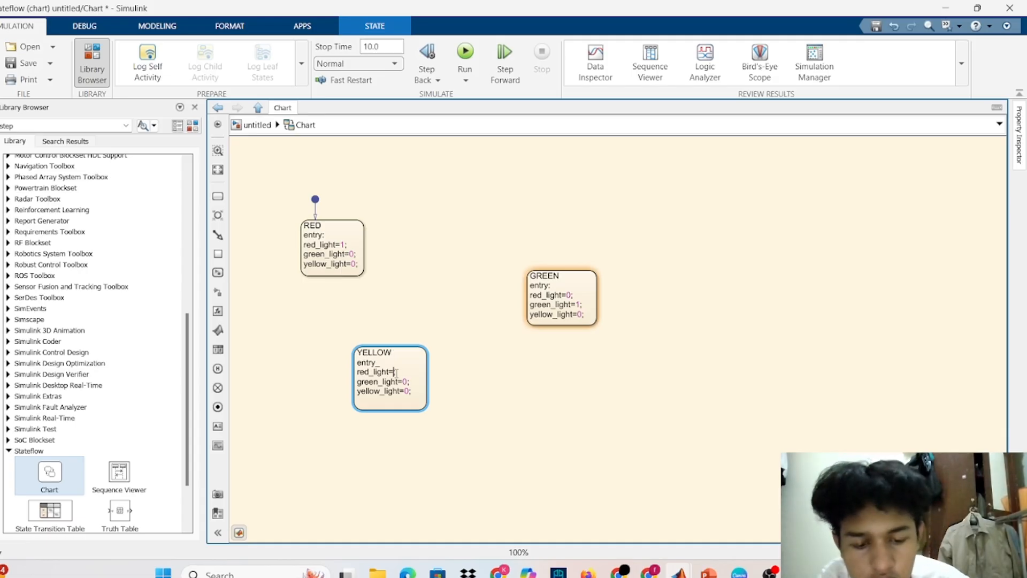
Step: Change the YELLOW state's entry actions to red_light=0; and yellow_light=1; and finish editing its label
text(0;)
click(410, 391)
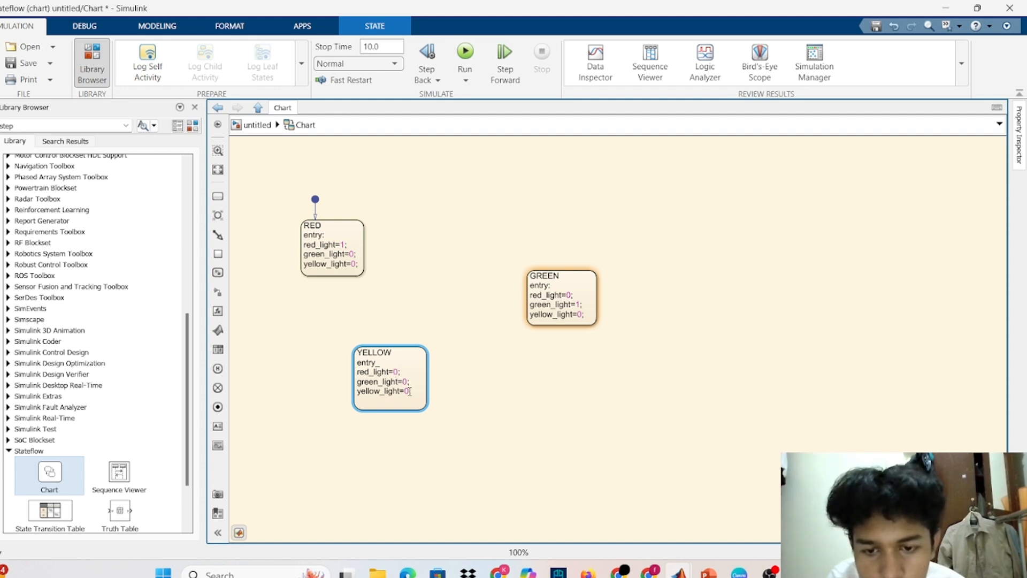
key(BackSpace)
key(BackSpace)
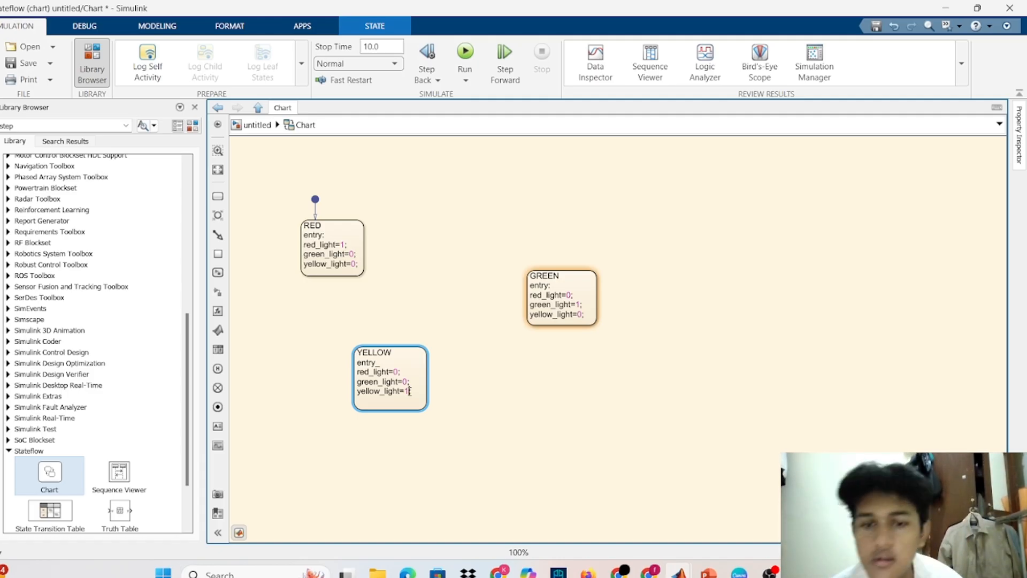
click(451, 325)
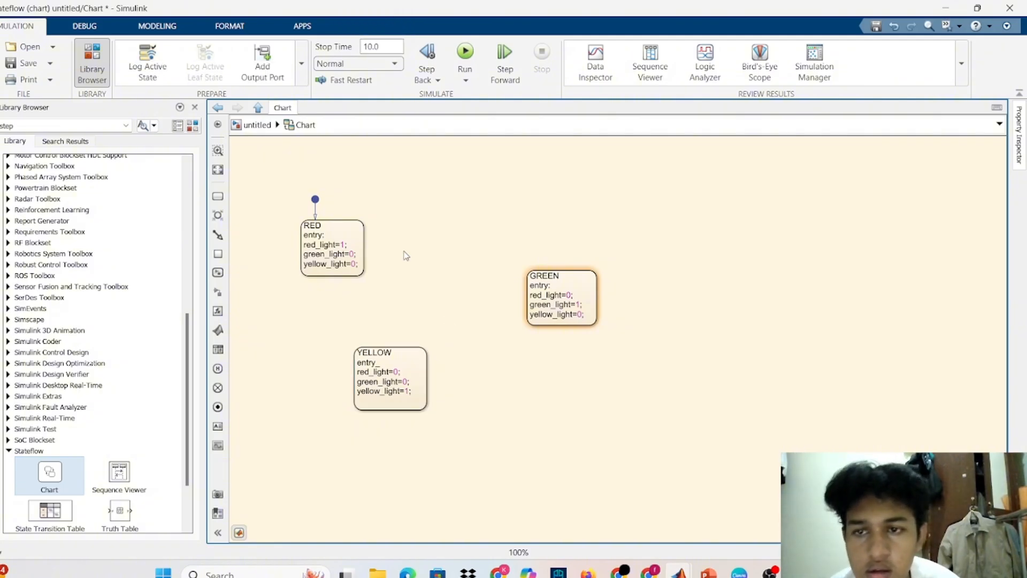
Step: Draw a transition from the RED state to the GREEN state and open its label for editing
click(364, 227)
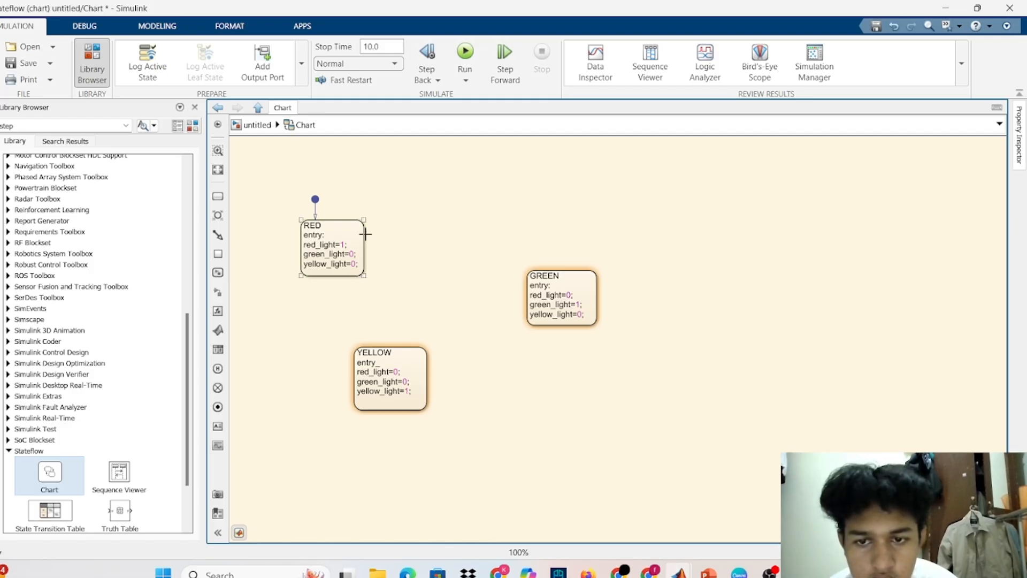
click(364, 232)
drag(363, 232, 561, 266)
click(488, 217)
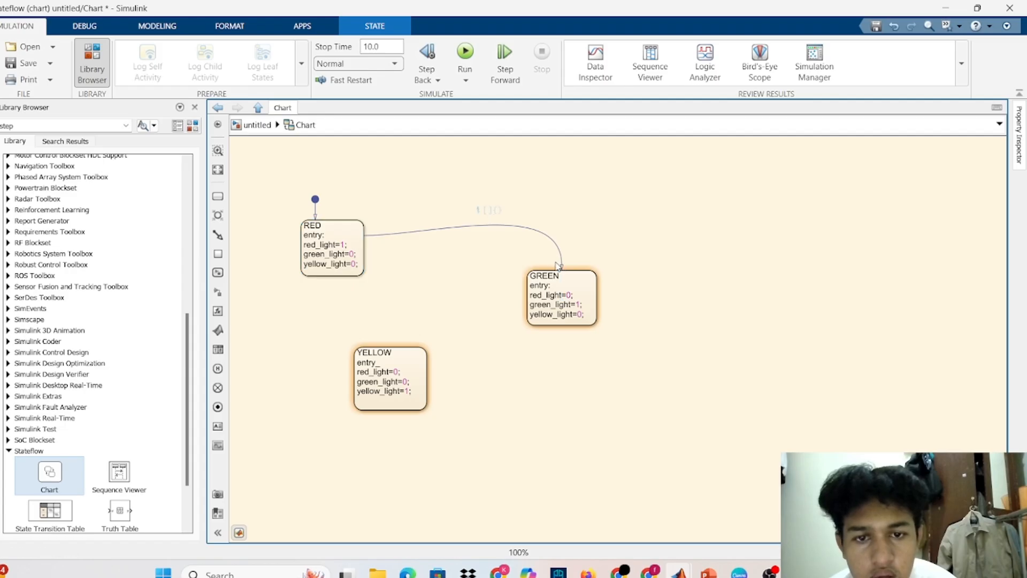
Step: Label the transition from RED to GREEN with the condition after(40,sec)
click(483, 211)
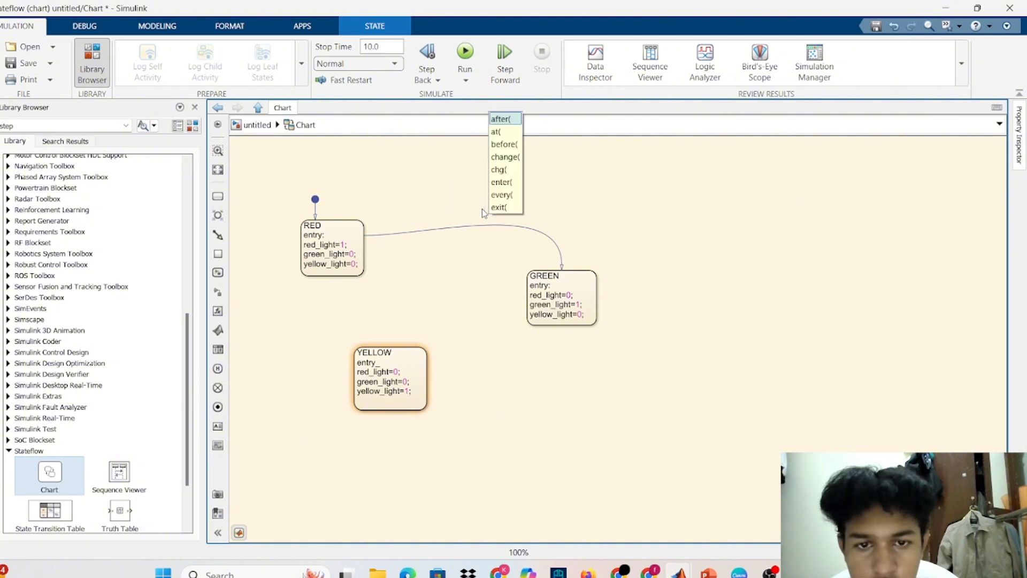
click(515, 124)
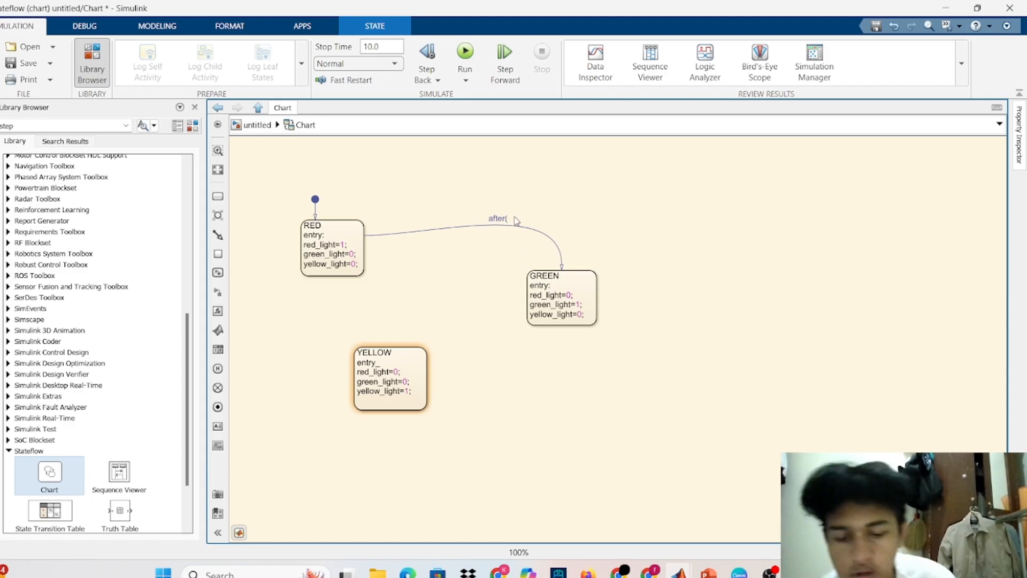
text(4)
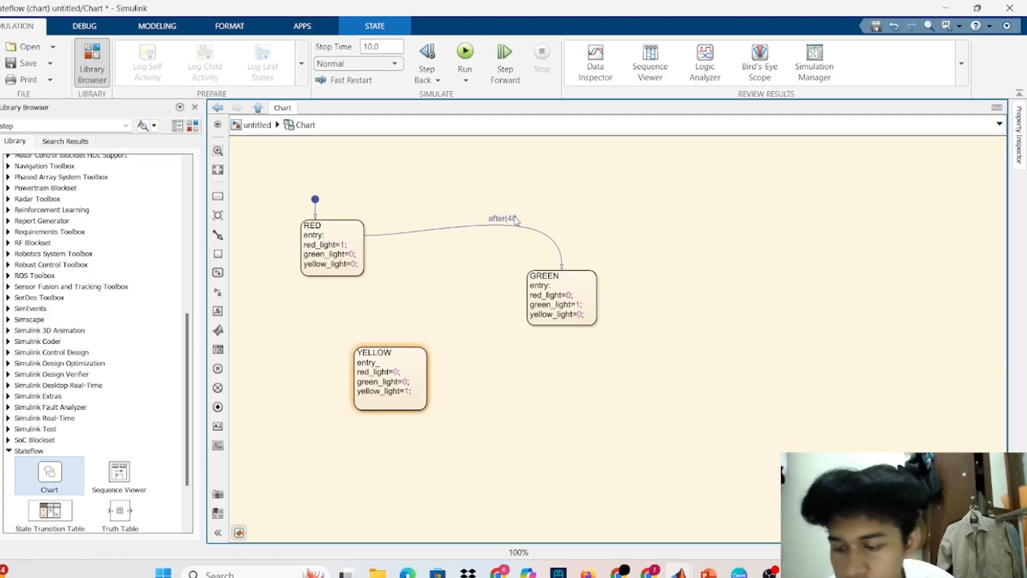
text(,SEC)
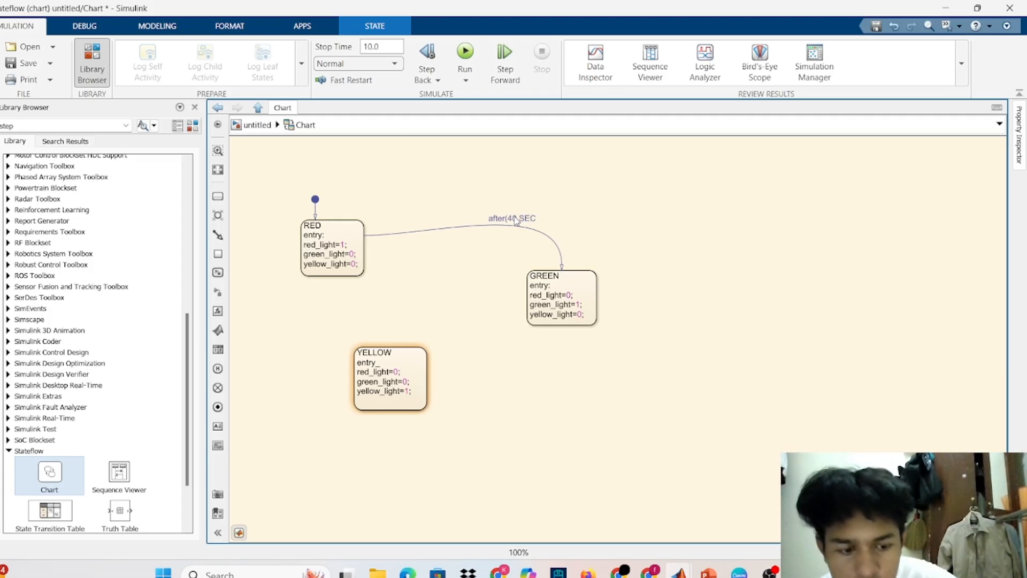
key(BackSpace)
key(BackSpace)
key(Caps_Lock)
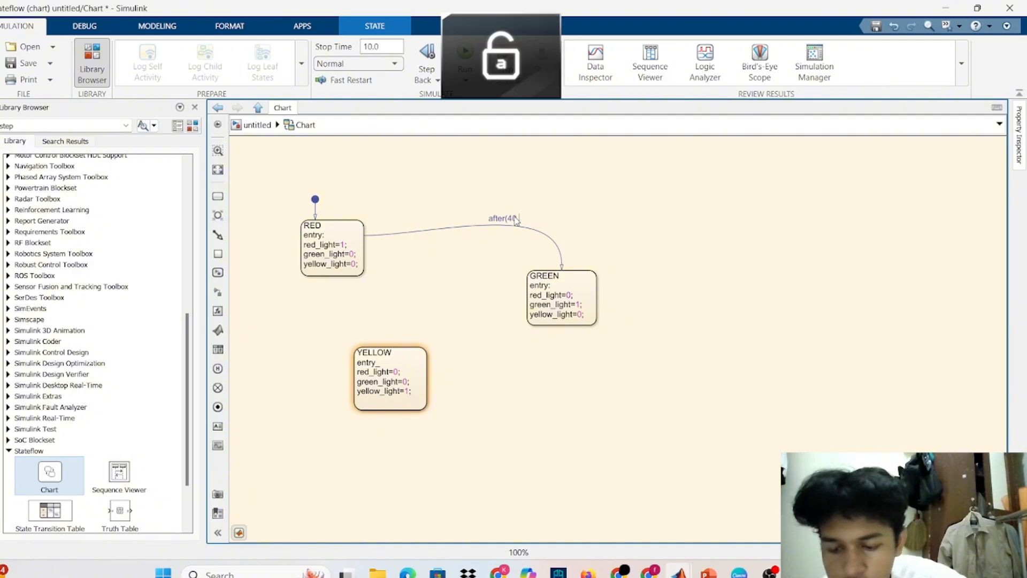
text(sec)
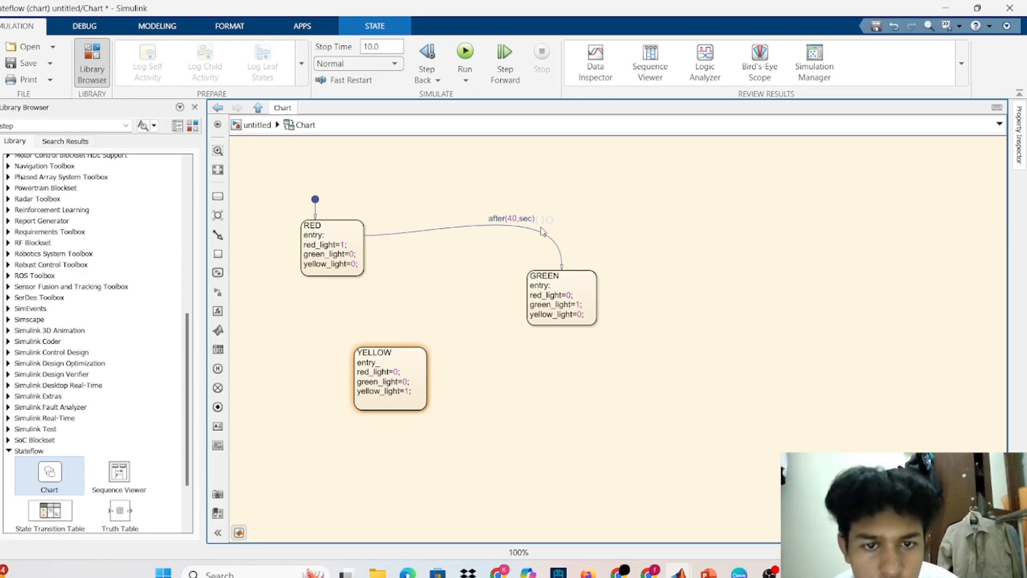
click(528, 289)
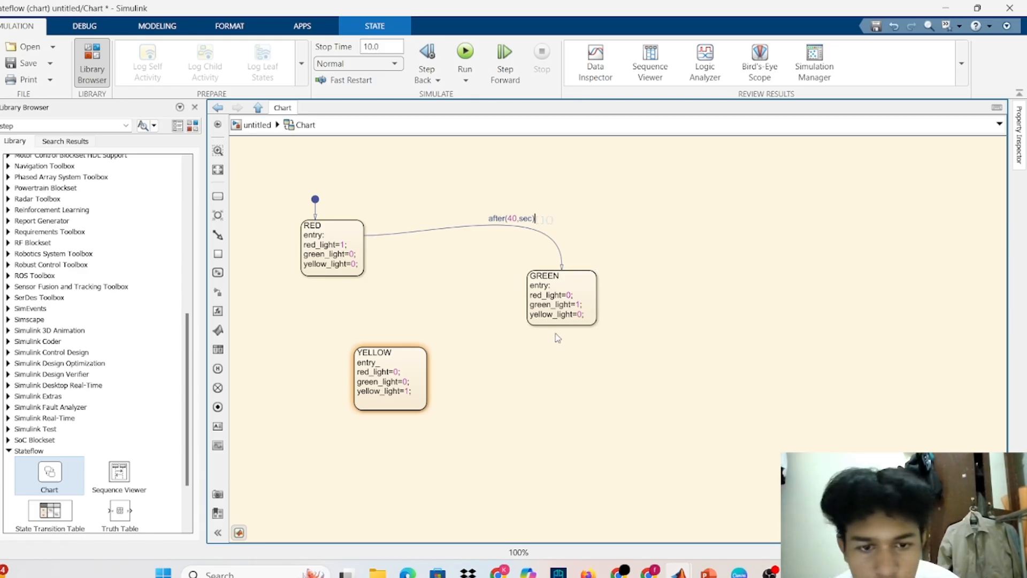
Step: Draw a transition from the GREEN state to the YELLOW state and label it after(40,sec)
drag(557, 328, 430, 379)
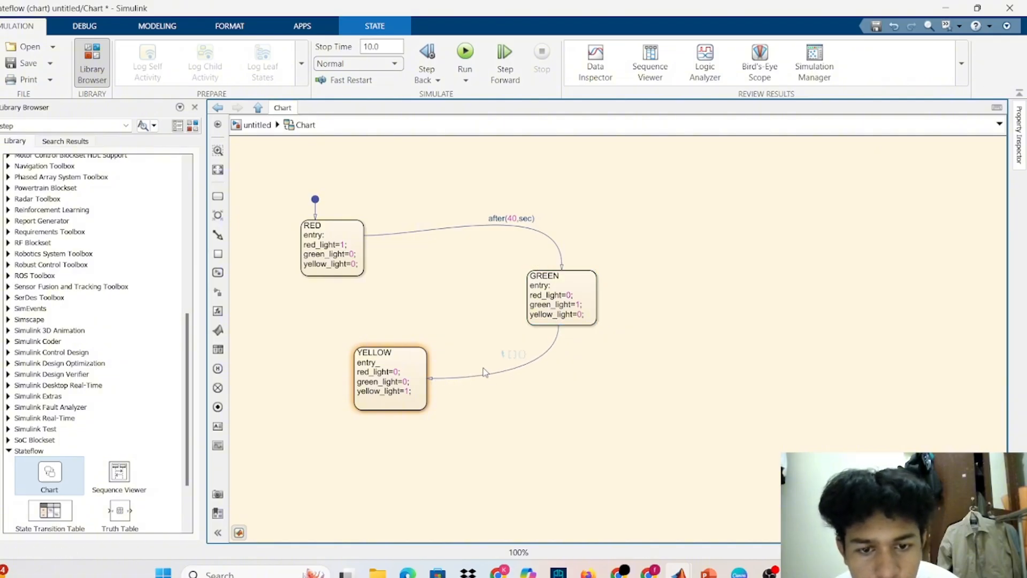
click(505, 354)
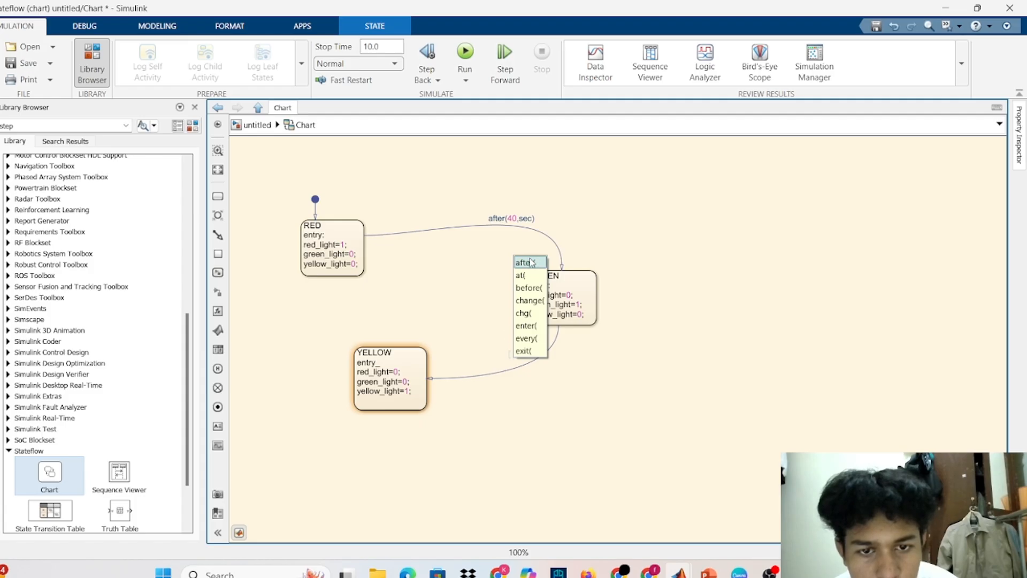
click(529, 262)
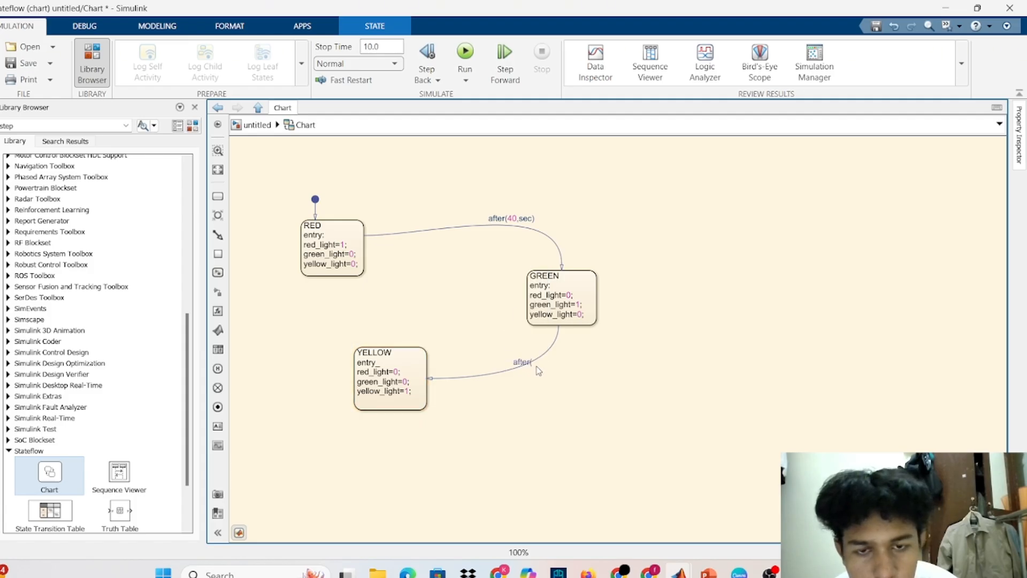
text(4)
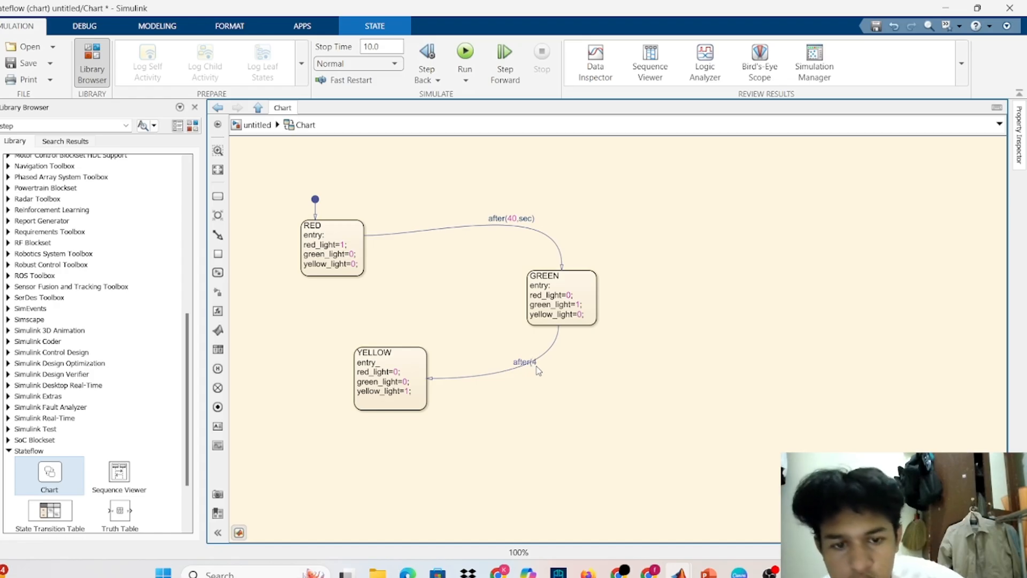
text(0)
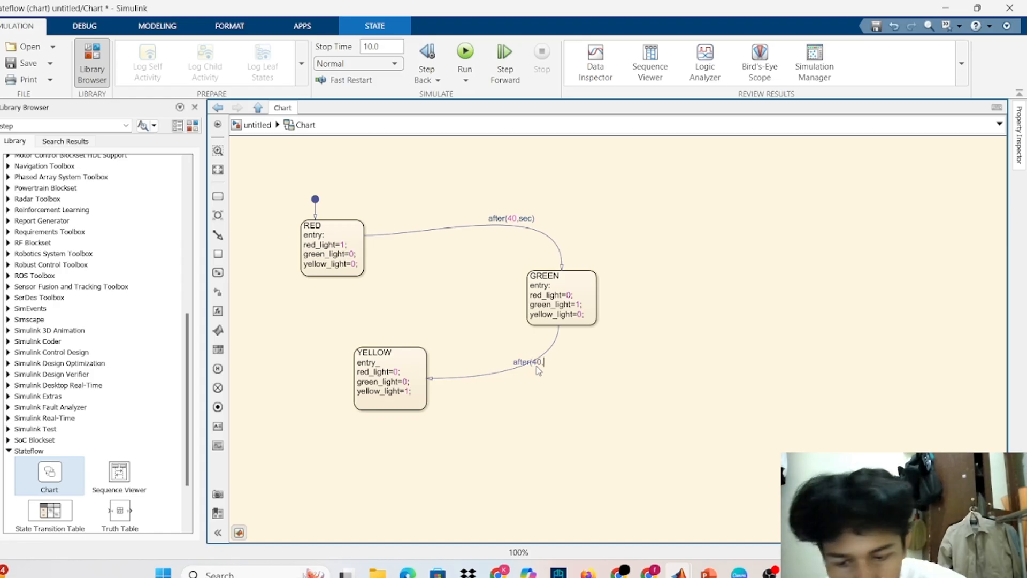
text(,sec)
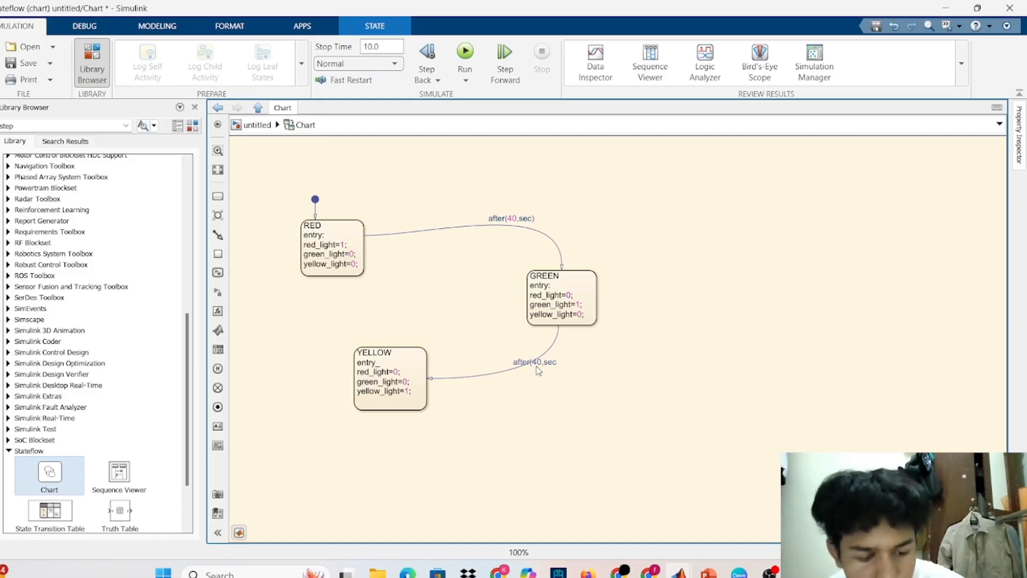
text())
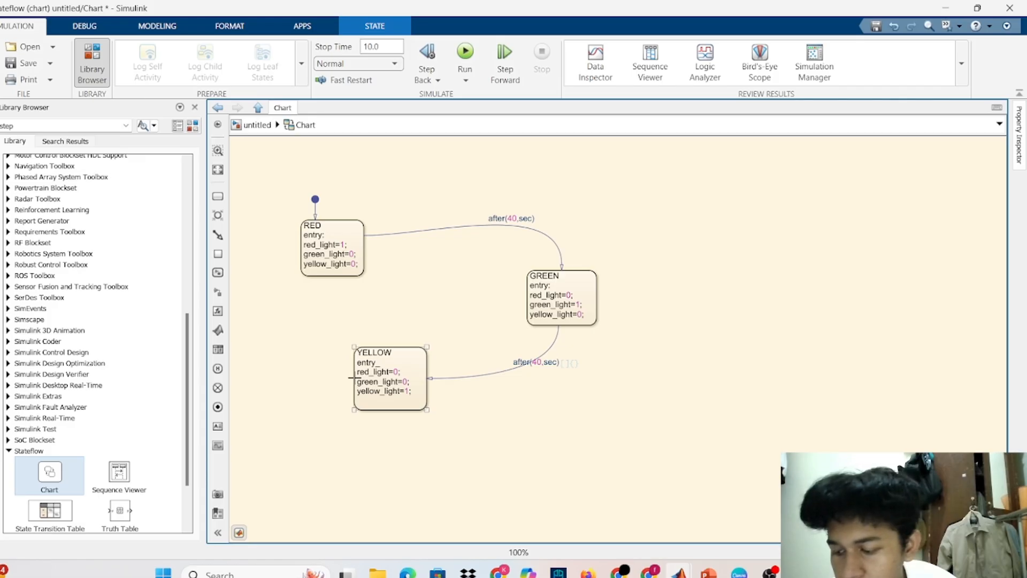
Step: Draw a transition from the YELLOW state back to the RED state and label it after(5,sec)
mouse_move(352, 377)
mouse_down()
mouse_move(321, 362)
mouse_move(291, 295)
mouse_move(319, 277)
mouse_up()
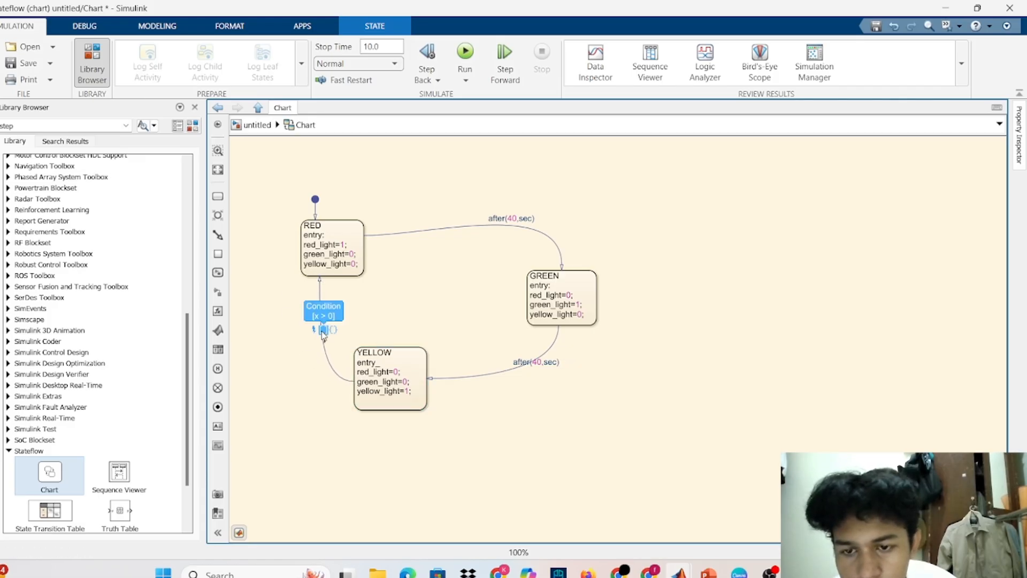
click(317, 335)
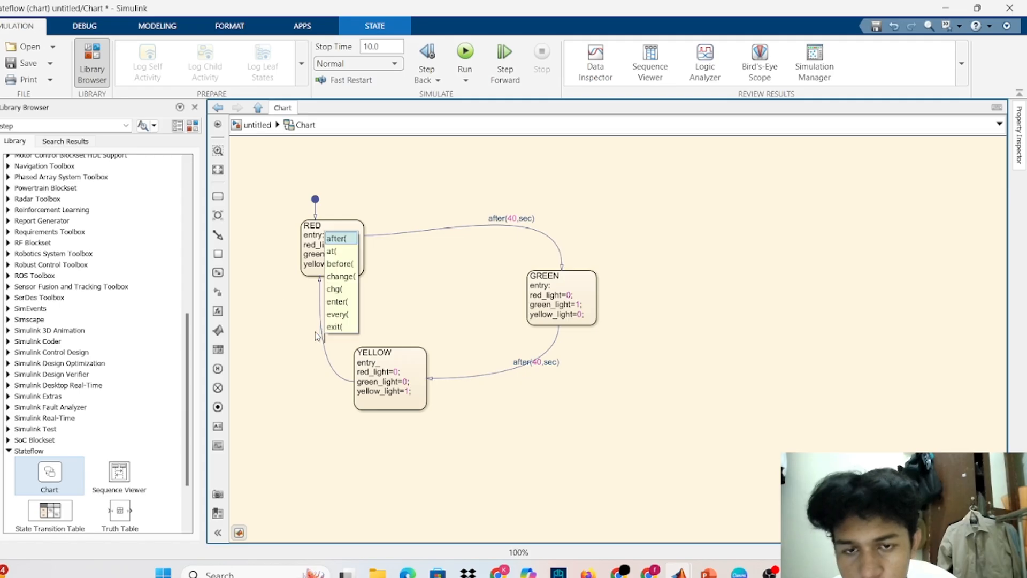
click(338, 242)
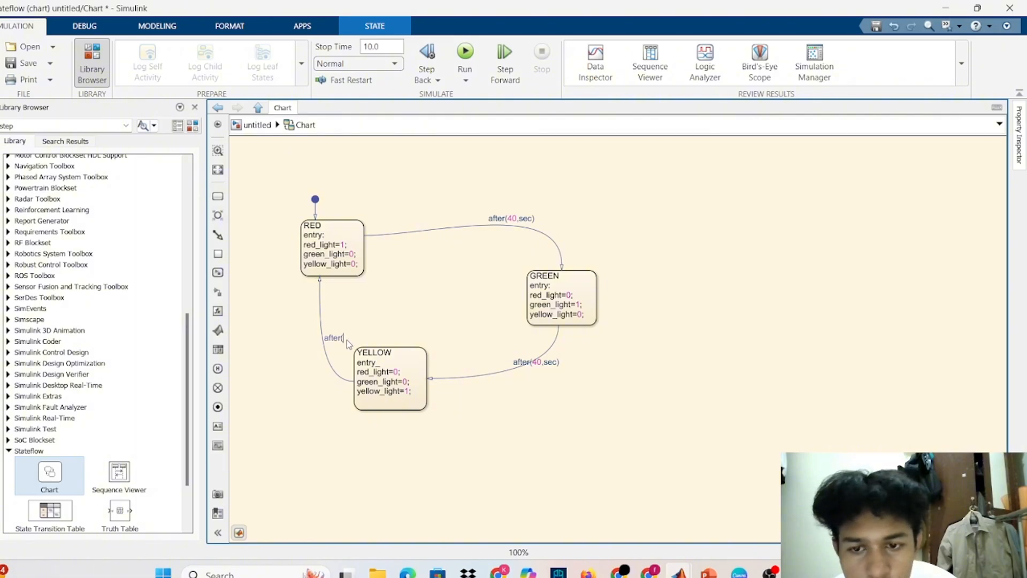
text(5)
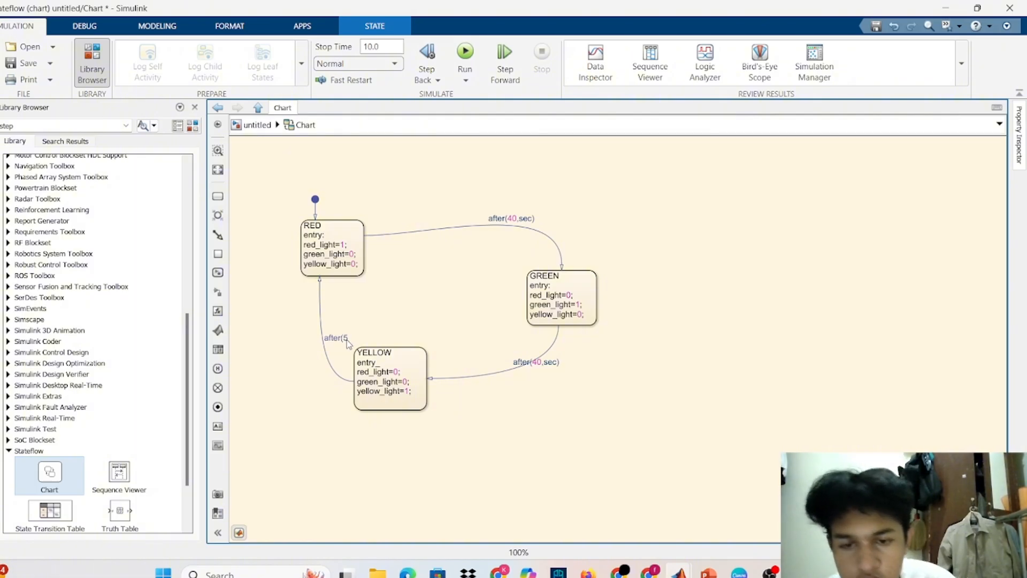
text(,sec)
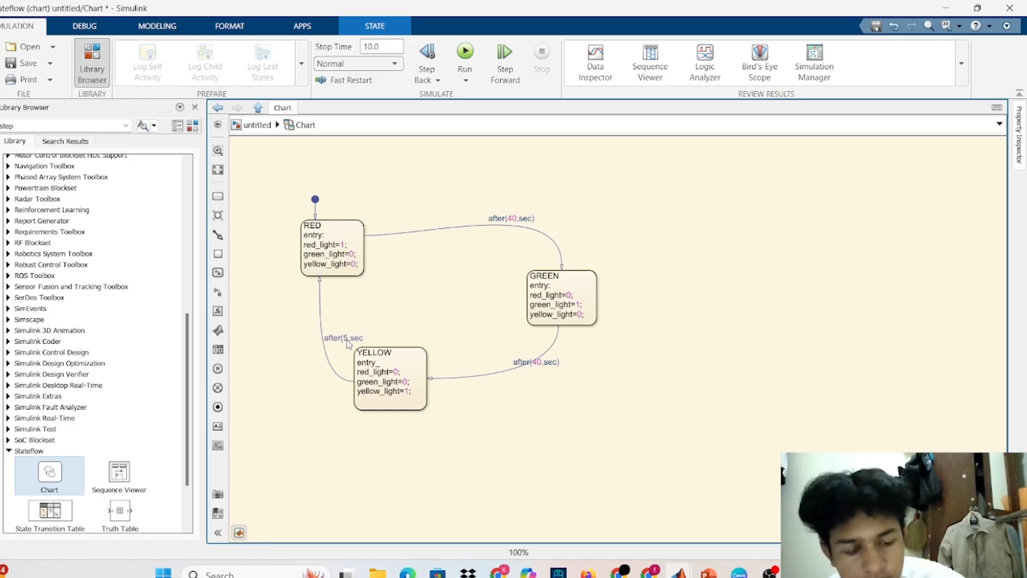
text())
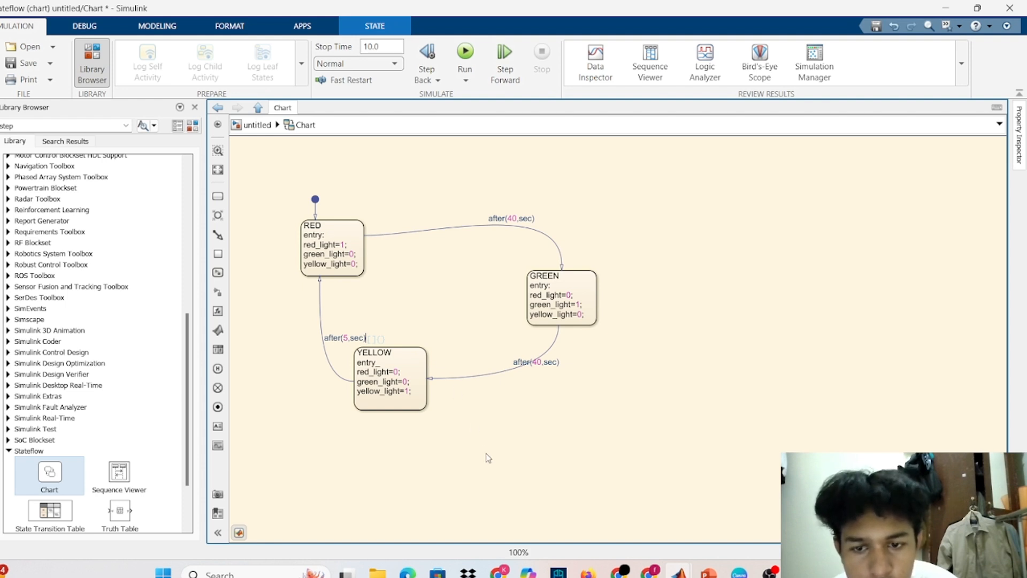
Step: Run the simulation, create the chart's unresolved symbols with entry_ as input data and the three lights as output data, and run it again
click(465, 53)
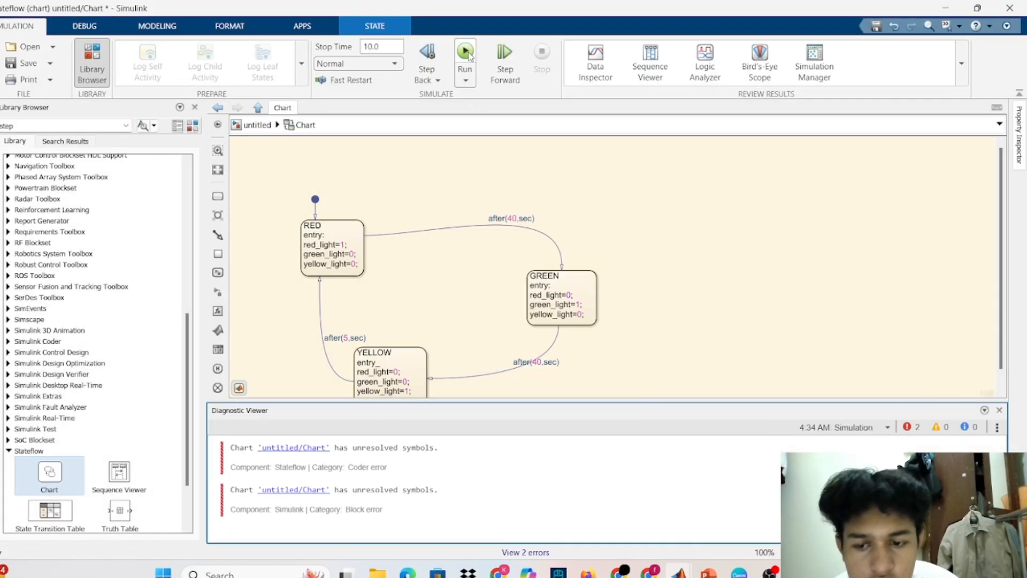
mouse_move(675, 573)
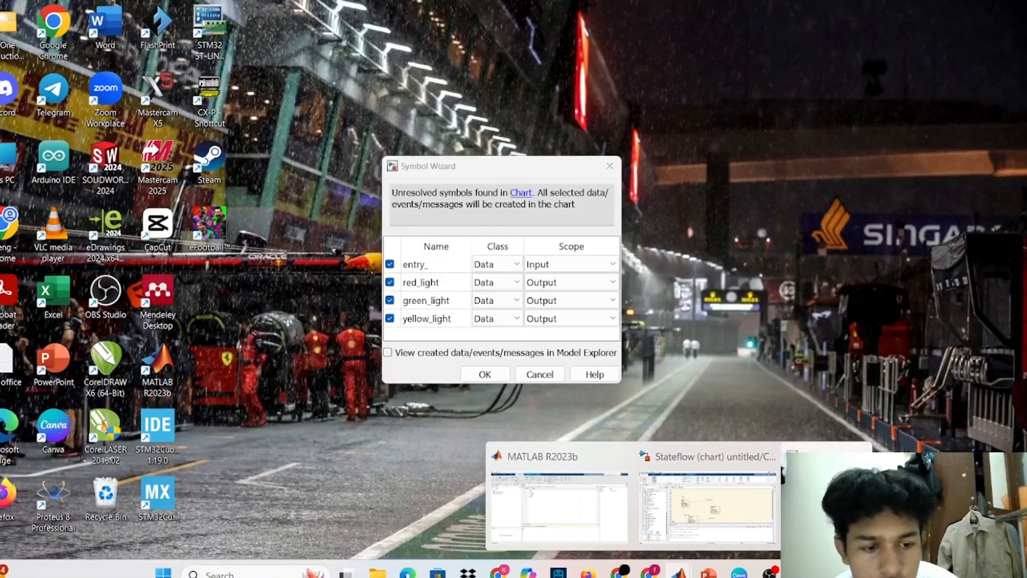
click(846, 509)
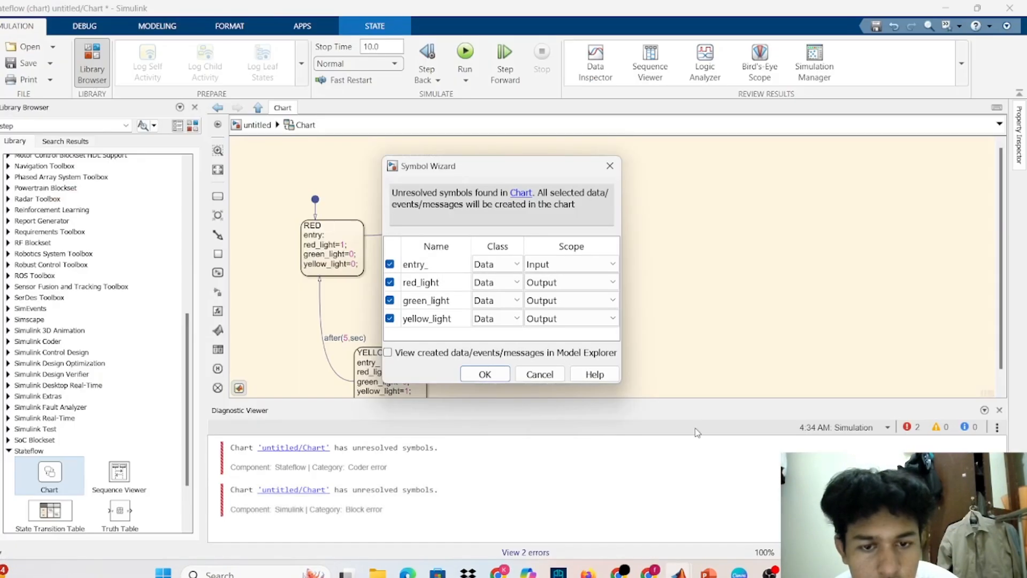
click(501, 378)
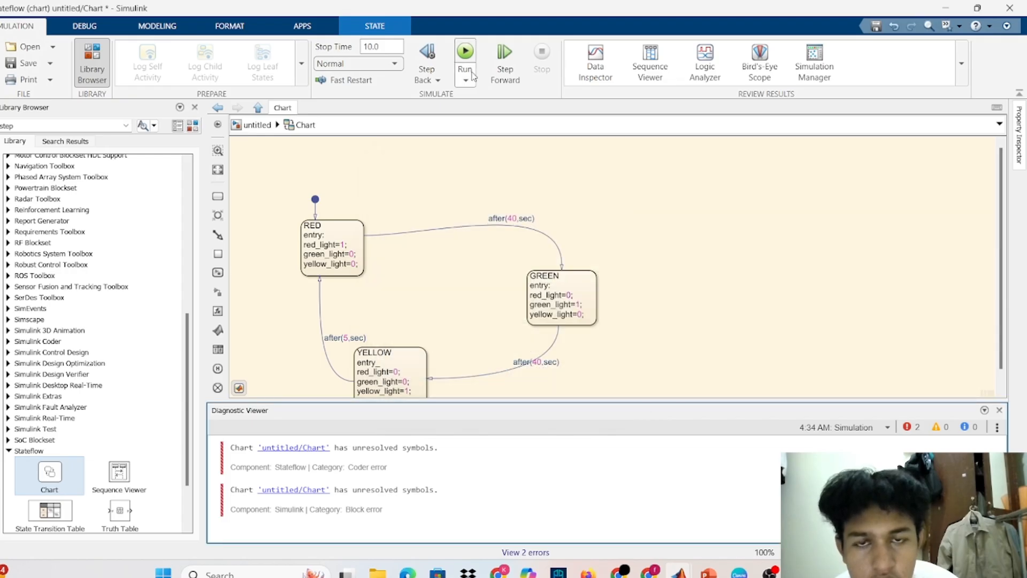
click(466, 54)
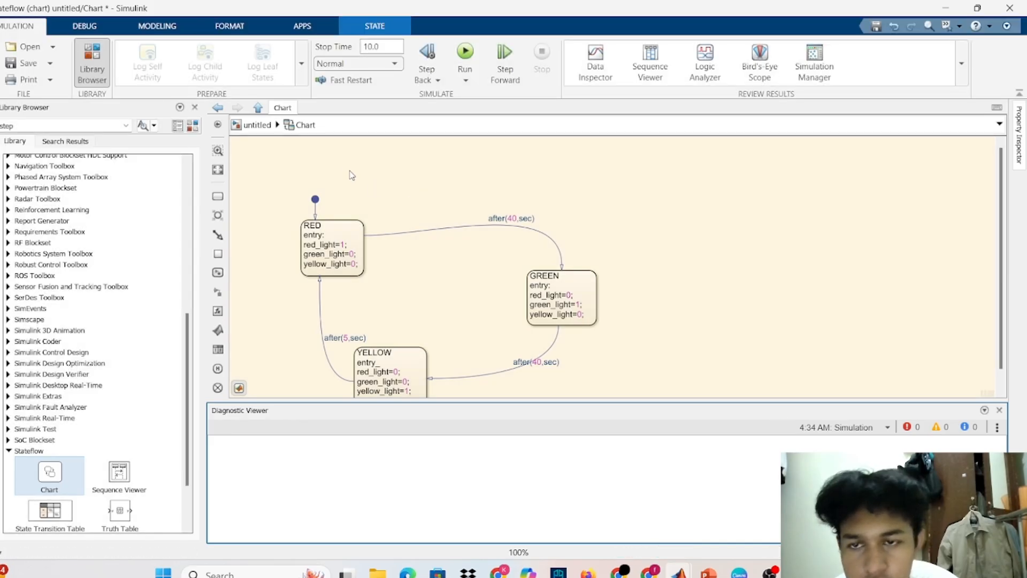
Step: Return to the top level of the model and add a Mux block beside the Chart block
click(257, 125)
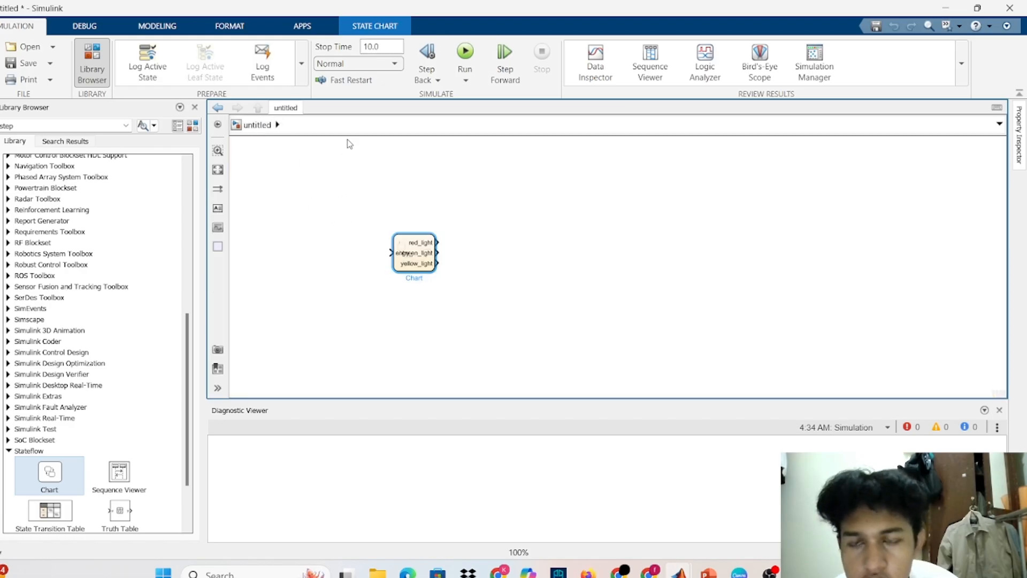
double_click(326, 238)
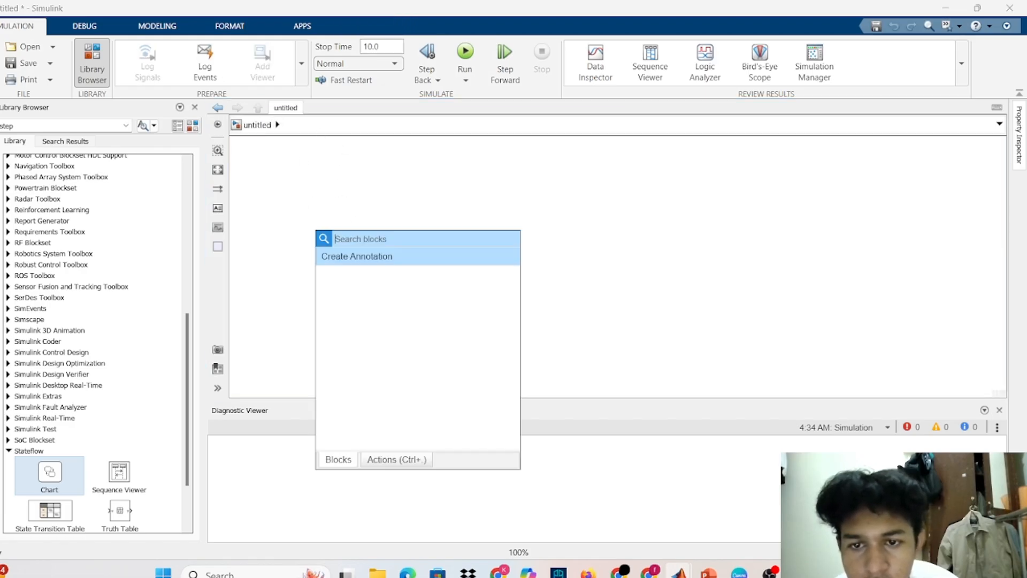
text(mux)
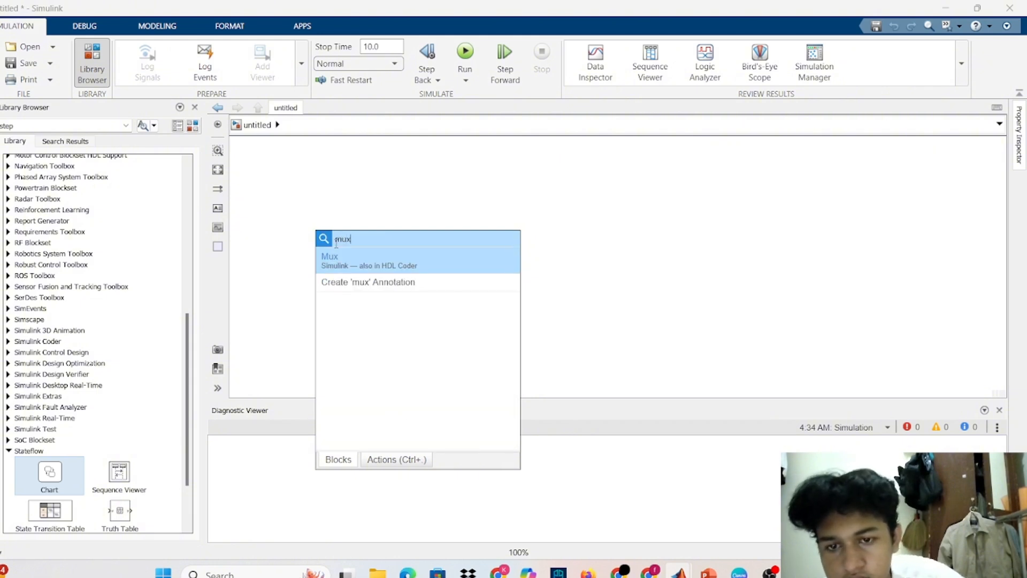
click(353, 261)
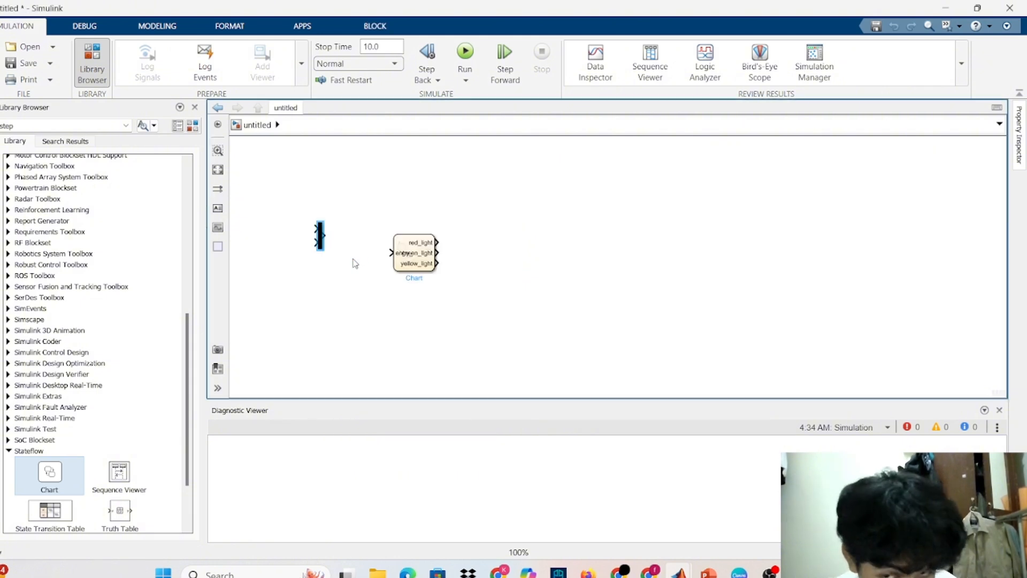
Step: Set the Mux block's number of inputs to 3
double_click(320, 236)
click(347, 238)
key(BackSpace)
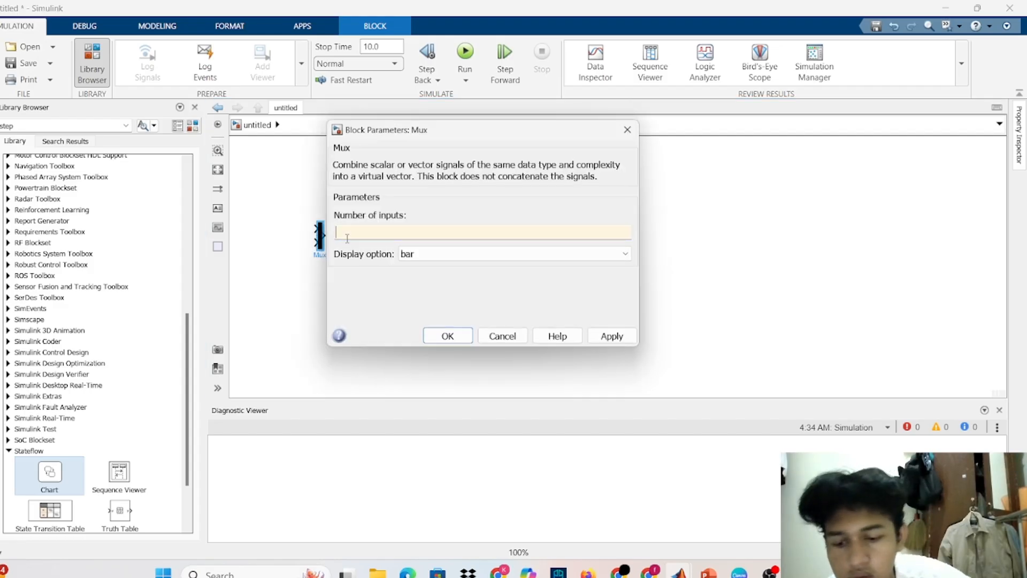
text(3)
click(436, 336)
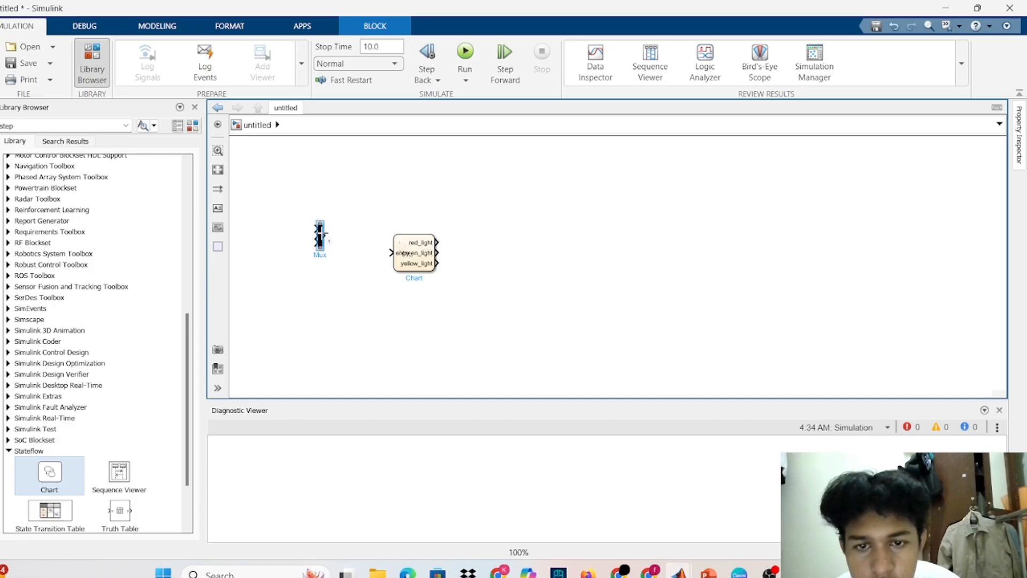
drag(324, 236, 347, 238)
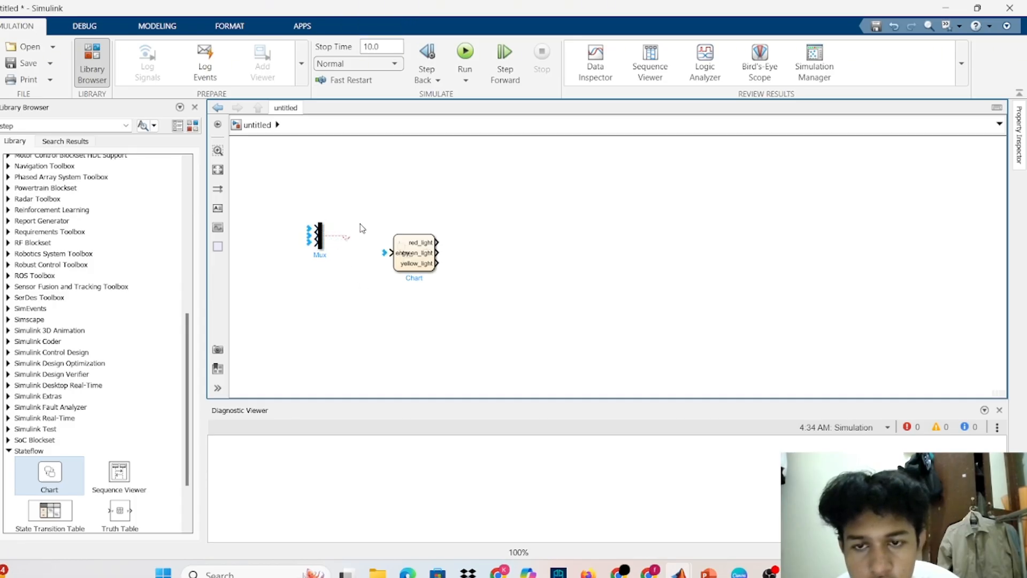
click(340, 237)
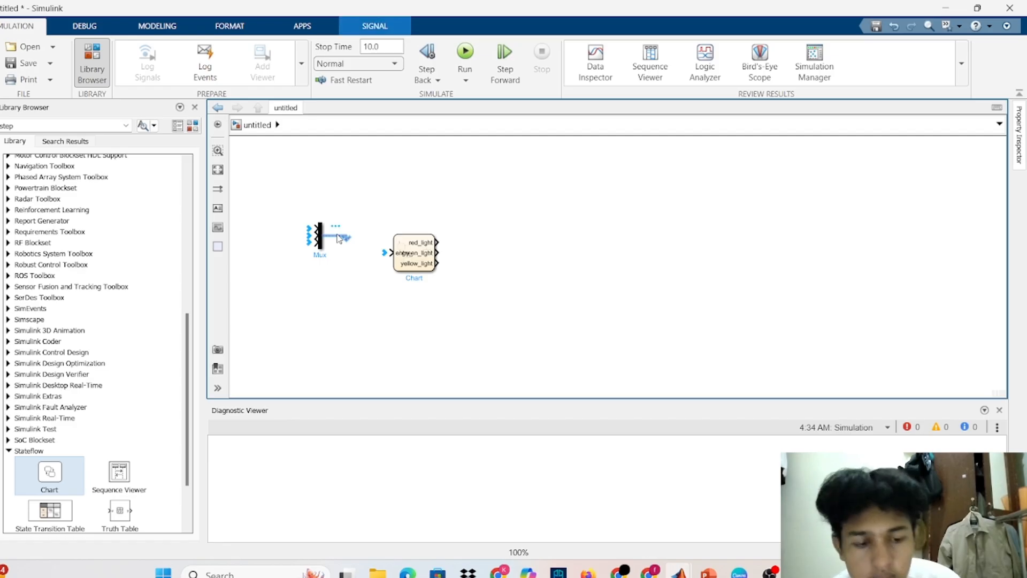
key(Delete)
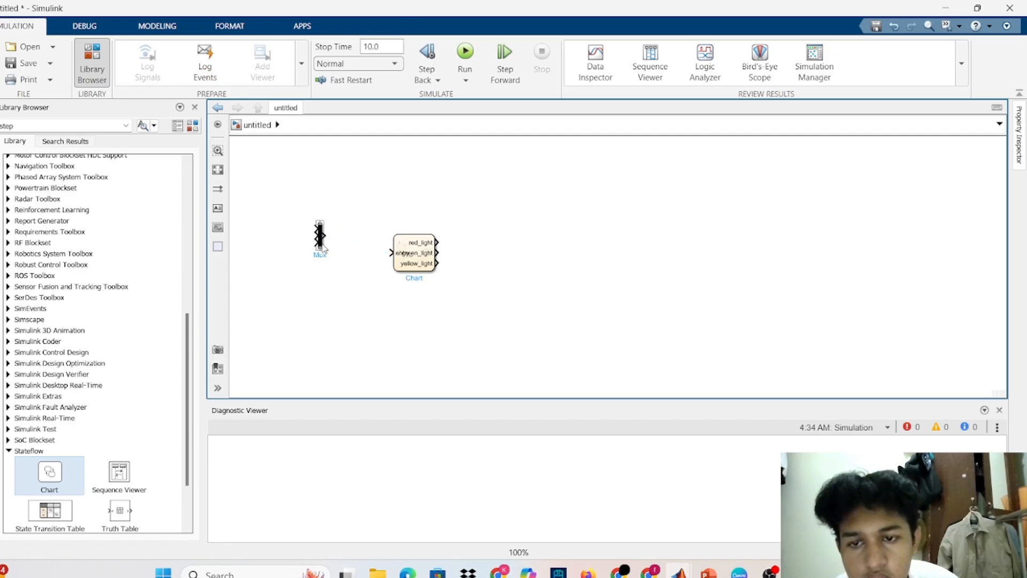
Step: Move the Mux block to the output side of the Chart block
drag(322, 247, 500, 270)
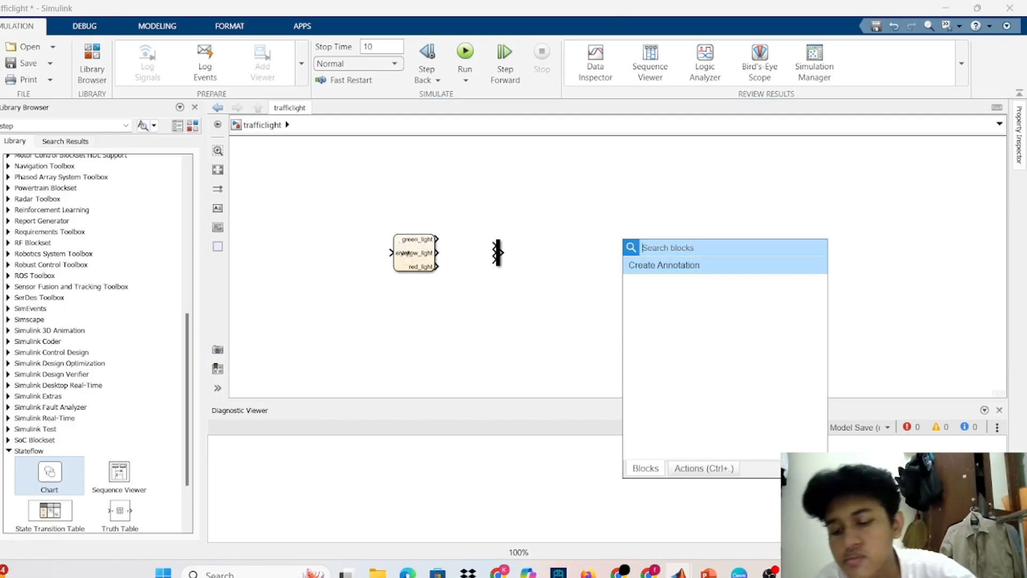
Step: Add a Scope block on the output side of the Mux block
text(sd)
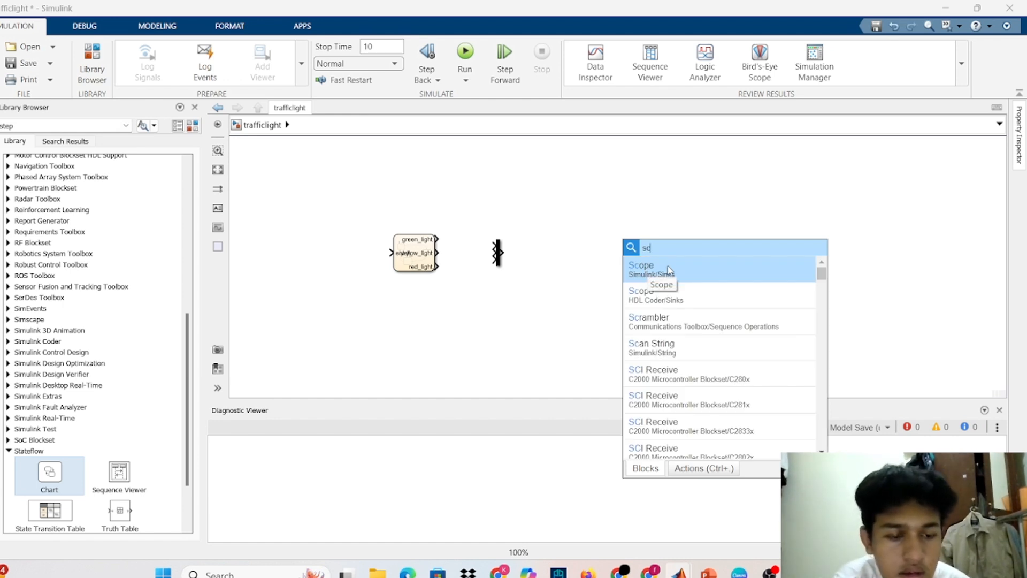
click(669, 270)
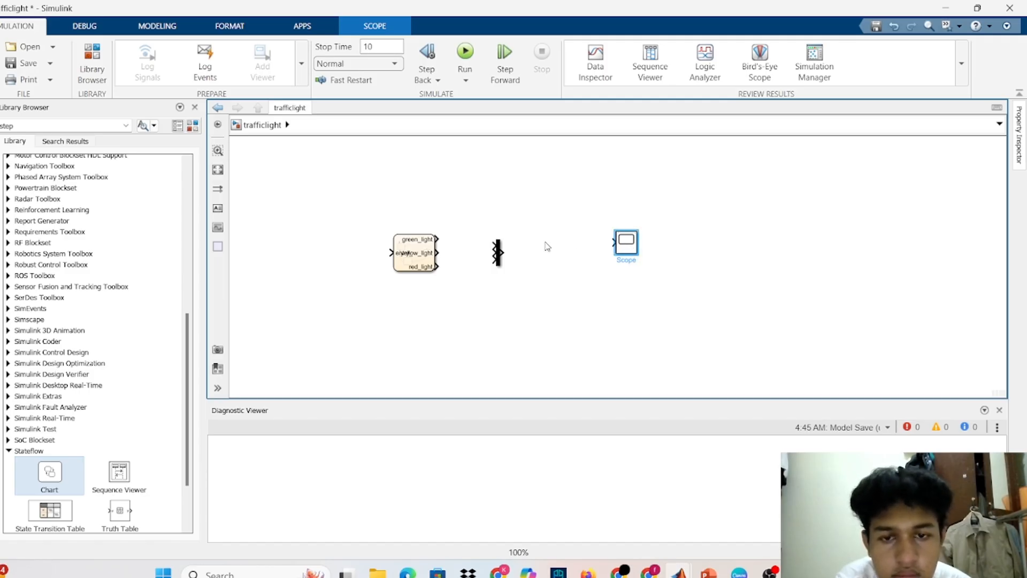
Step: Connect the chart's three light outputs to the Mux inputs and the Mux output to the Scope block
click(437, 237)
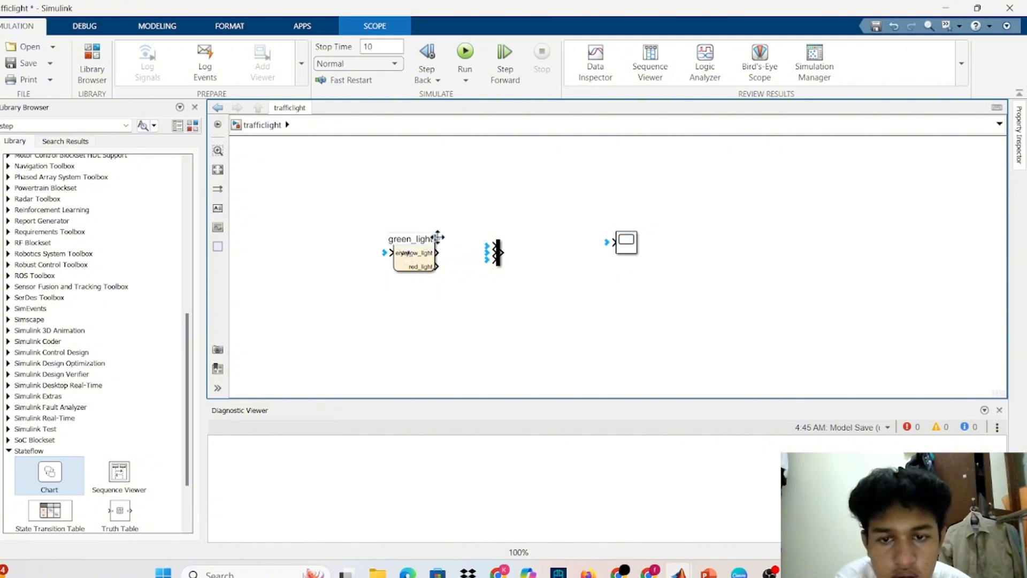
drag(437, 237, 652, 240)
click(499, 252)
click(652, 248)
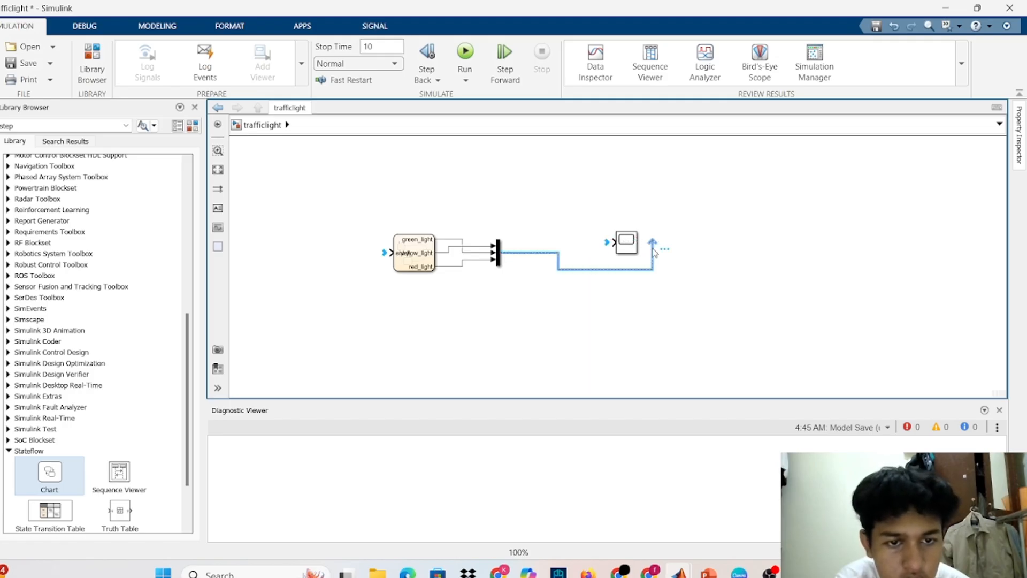
key(Delete)
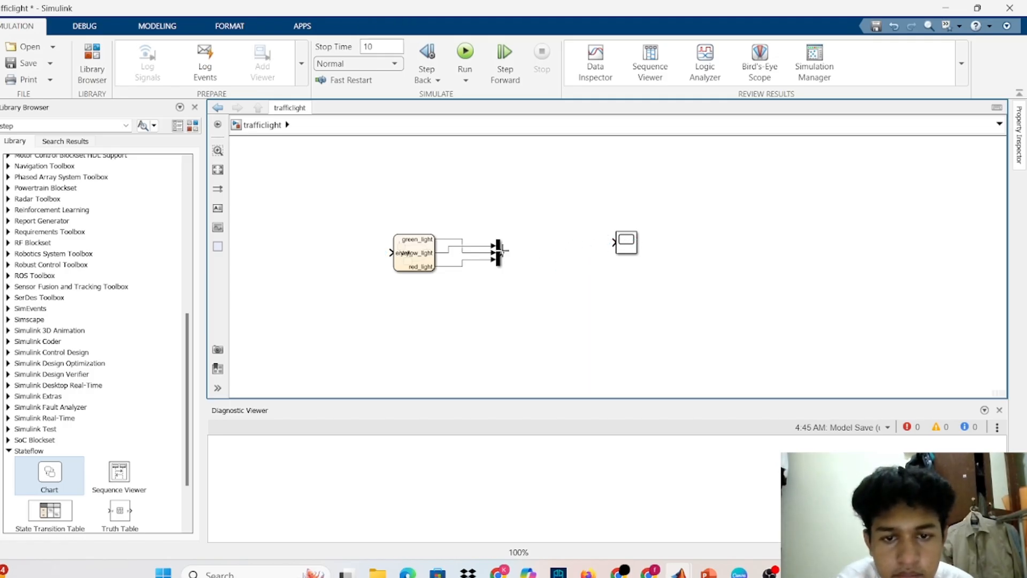
drag(501, 252, 612, 243)
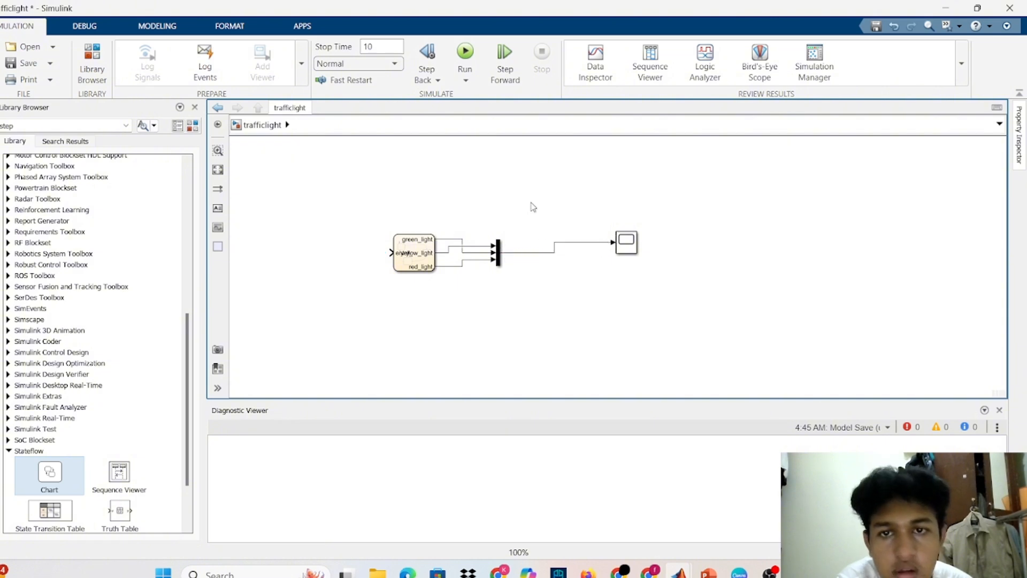
Step: Set the simulation stop time to 170
click(395, 46)
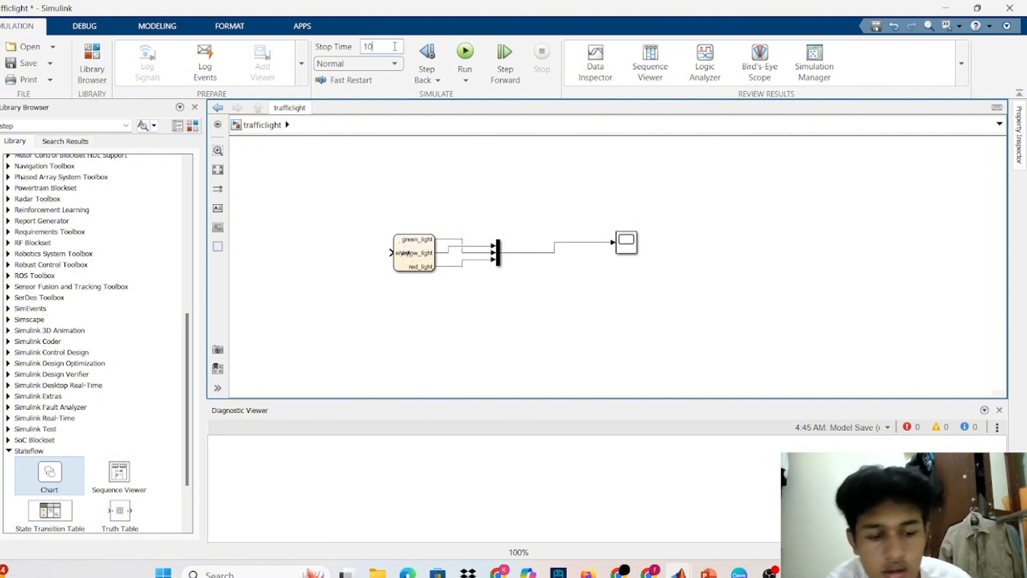
key(BackSpace)
text(17)
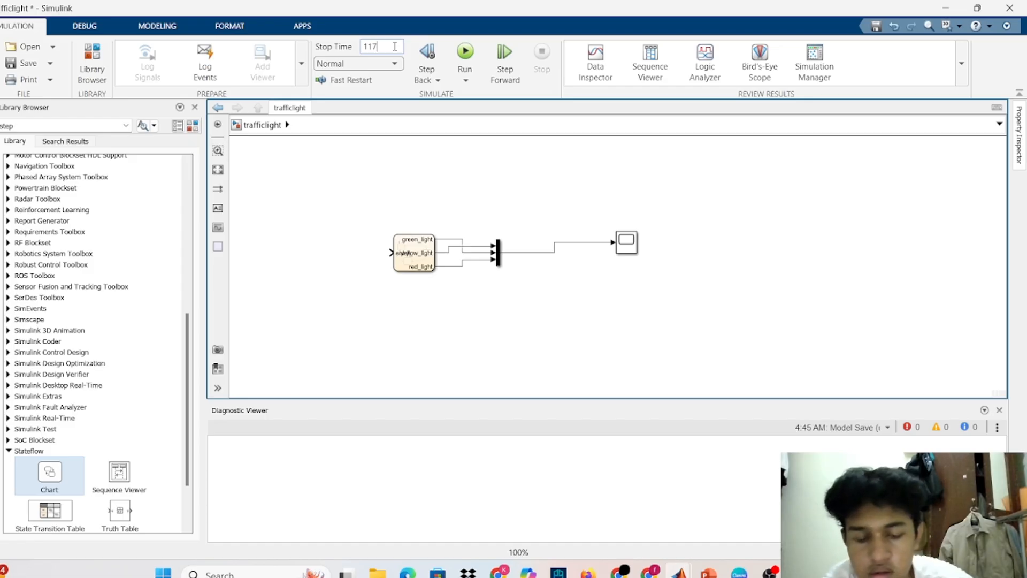
text(0)
key(BackSpace)
key(BackSpace)
key(BackSpace)
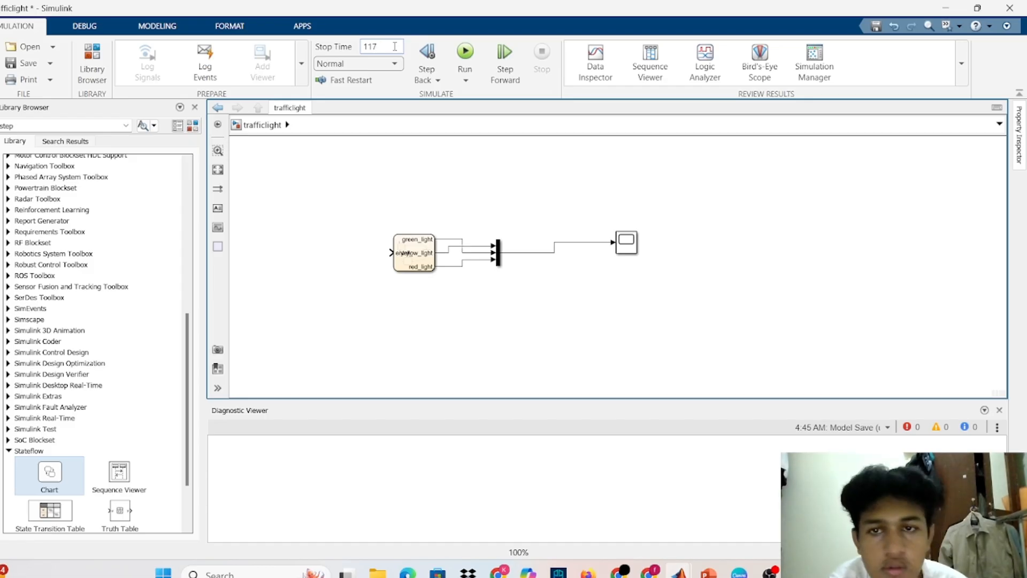
text(70)
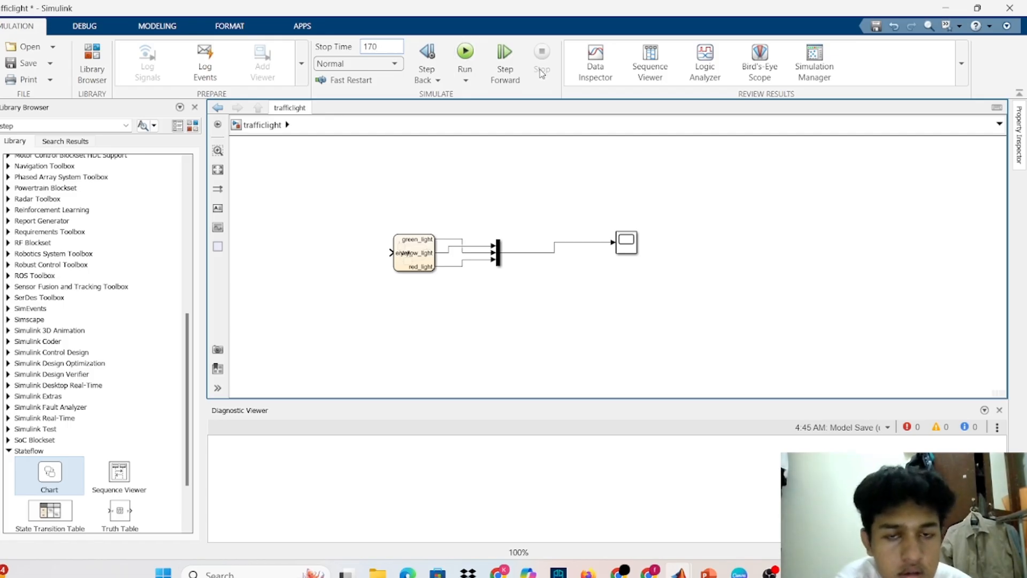
Step: Run the simulation and open the Scope block to view the light signals
click(470, 60)
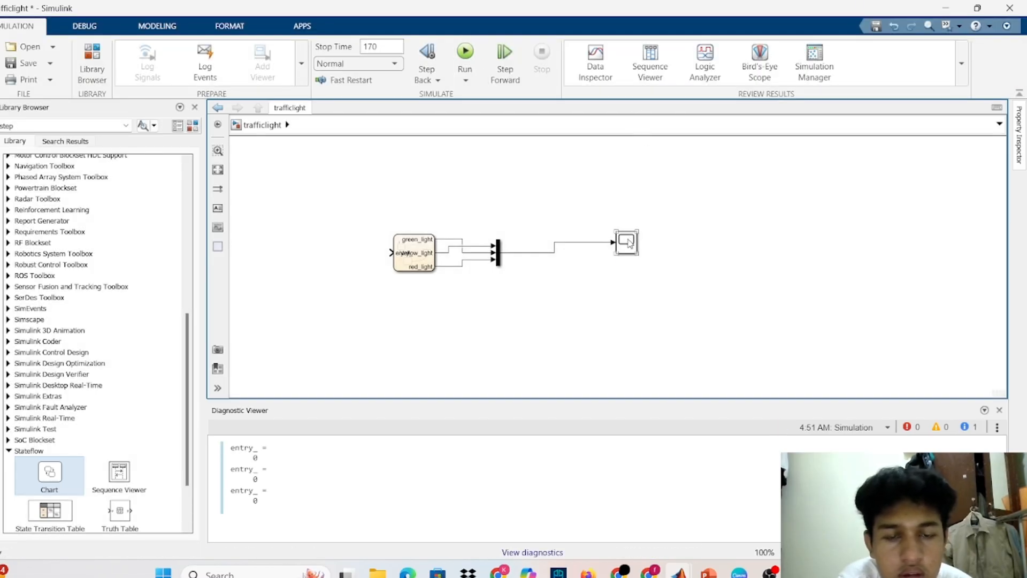
click(628, 242)
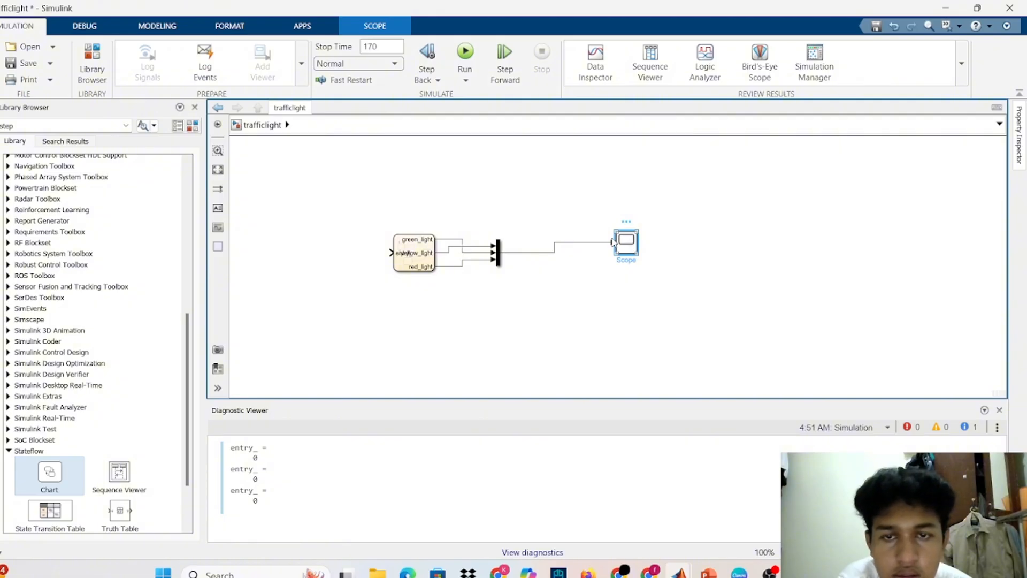
double_click(633, 248)
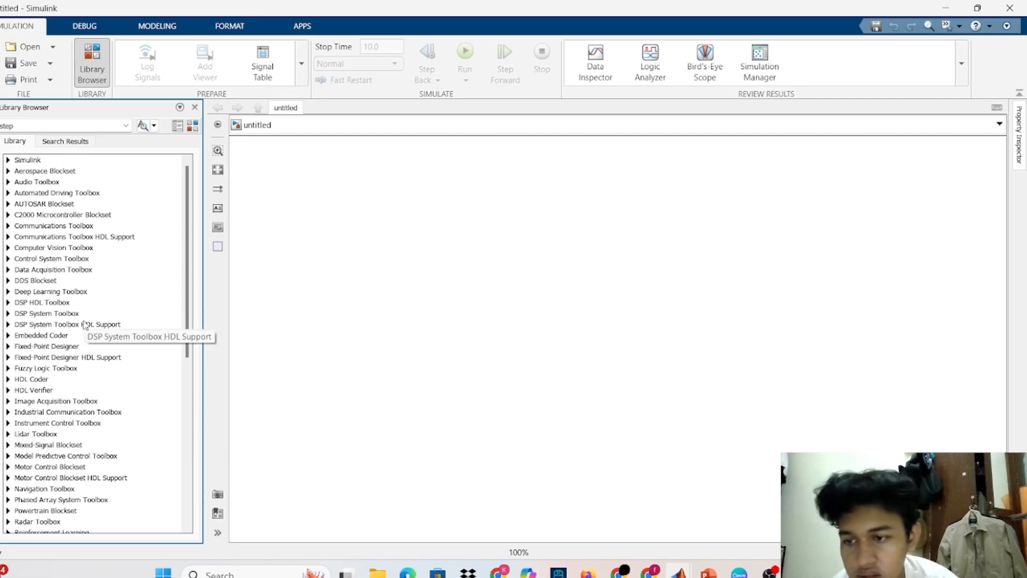
Step: Add a Chart block from the Stateflow library to the new untitled model
scroll(86, 325, down, 3)
scroll(86, 325, down, 7)
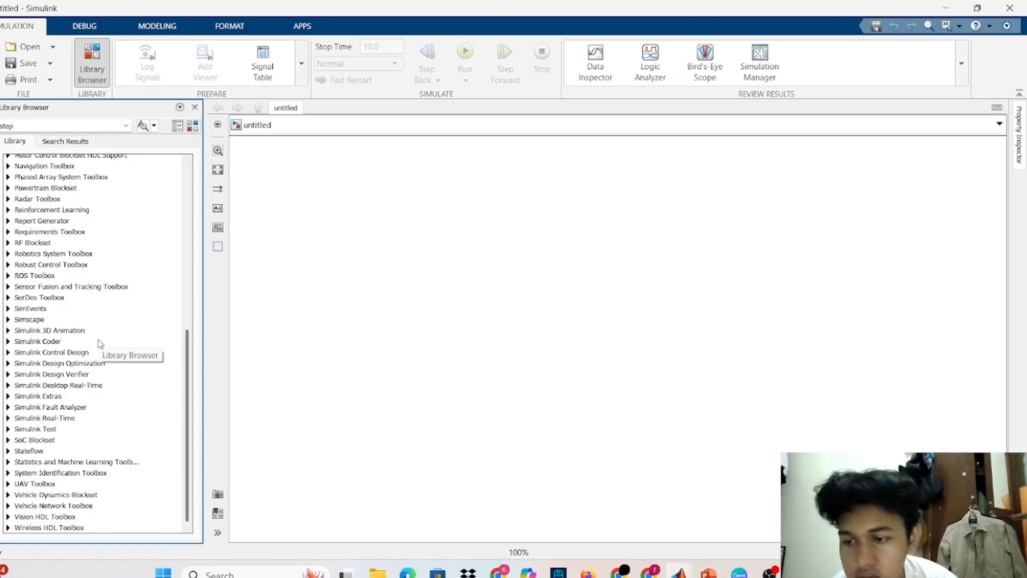
click(37, 452)
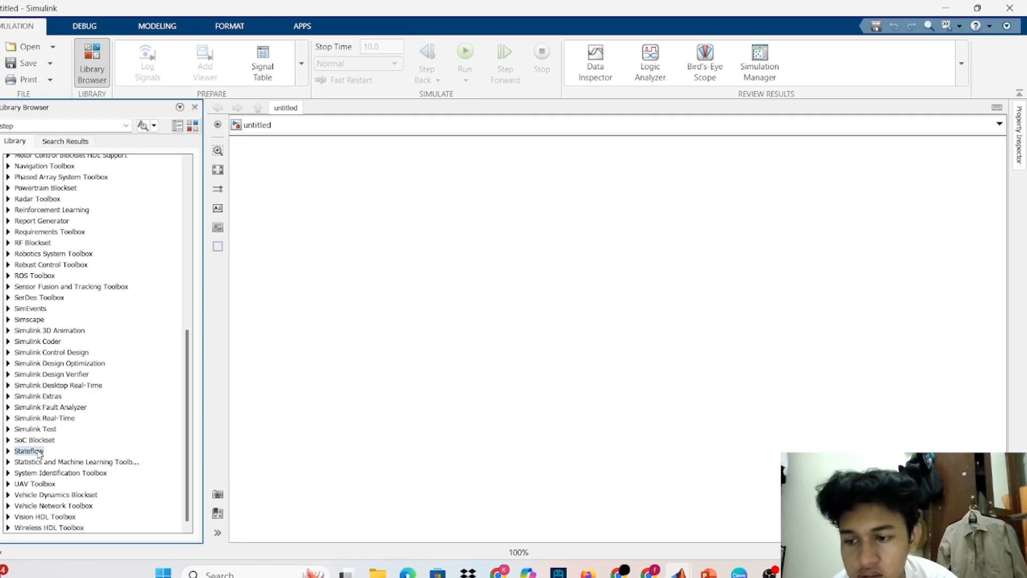
click(10, 451)
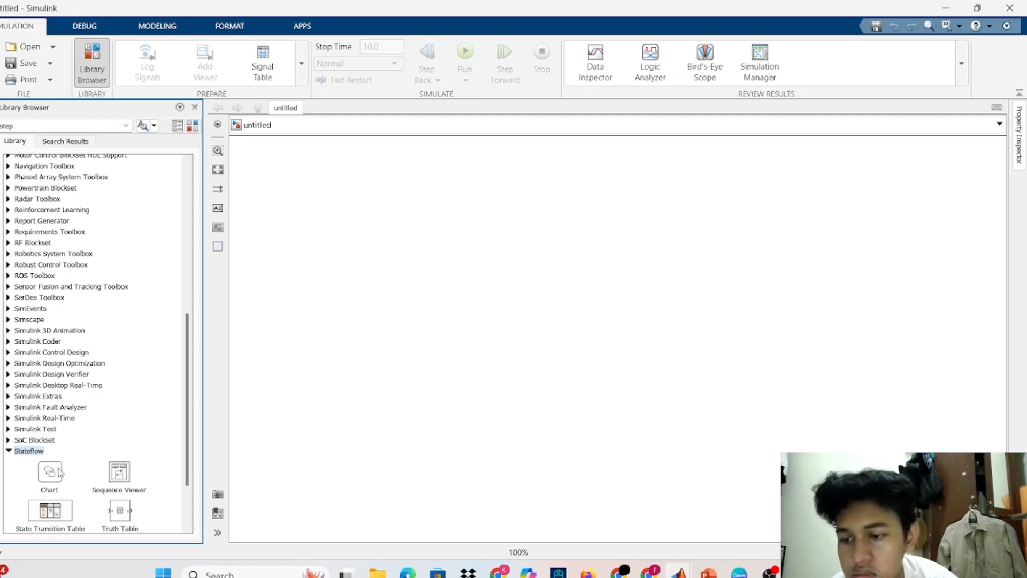
click(50, 472)
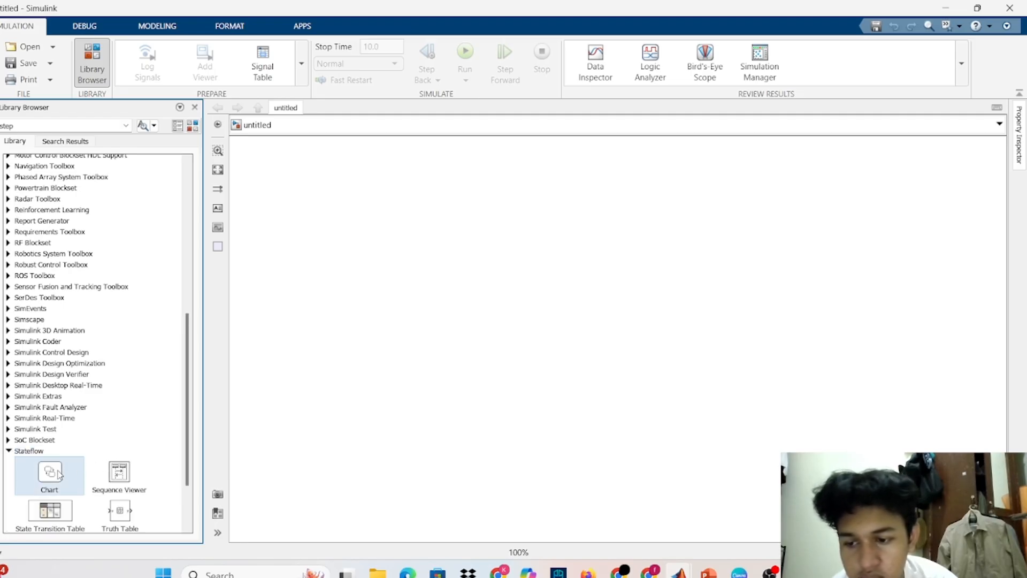
drag(83, 465, 446, 321)
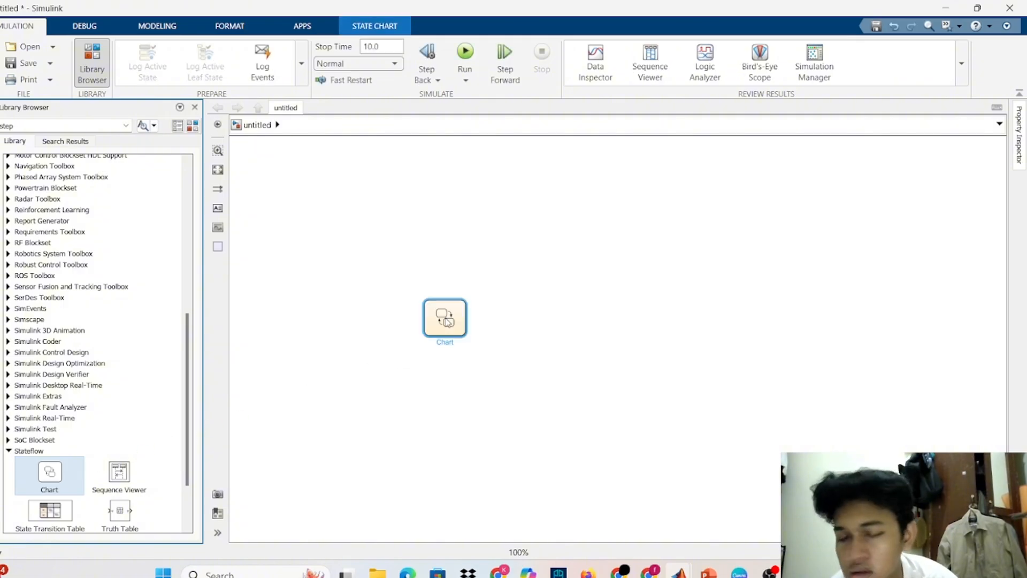
Step: Open the Chart block and place a state named OFF in the upper part of the chart
double_click(448, 322)
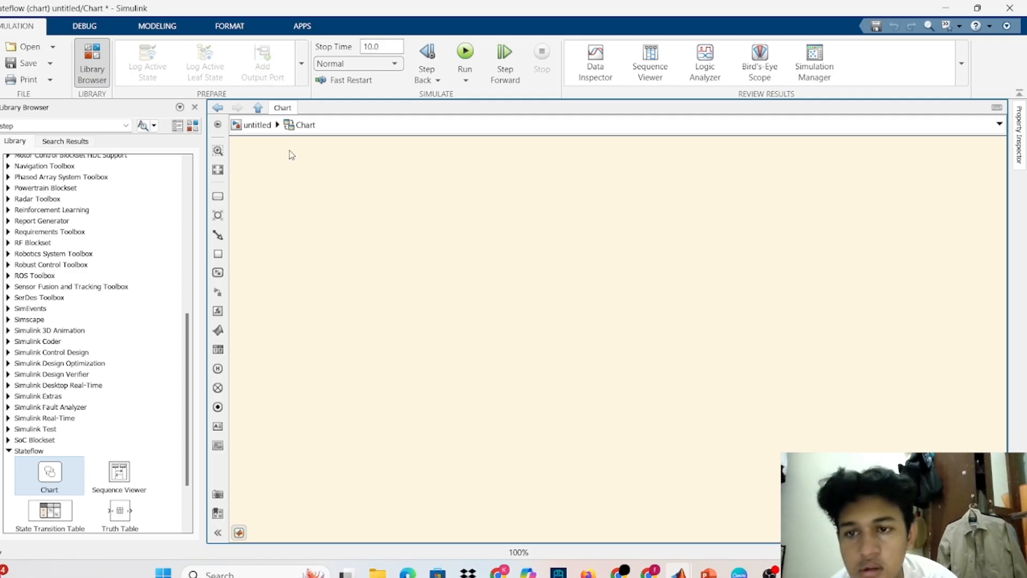
click(217, 196)
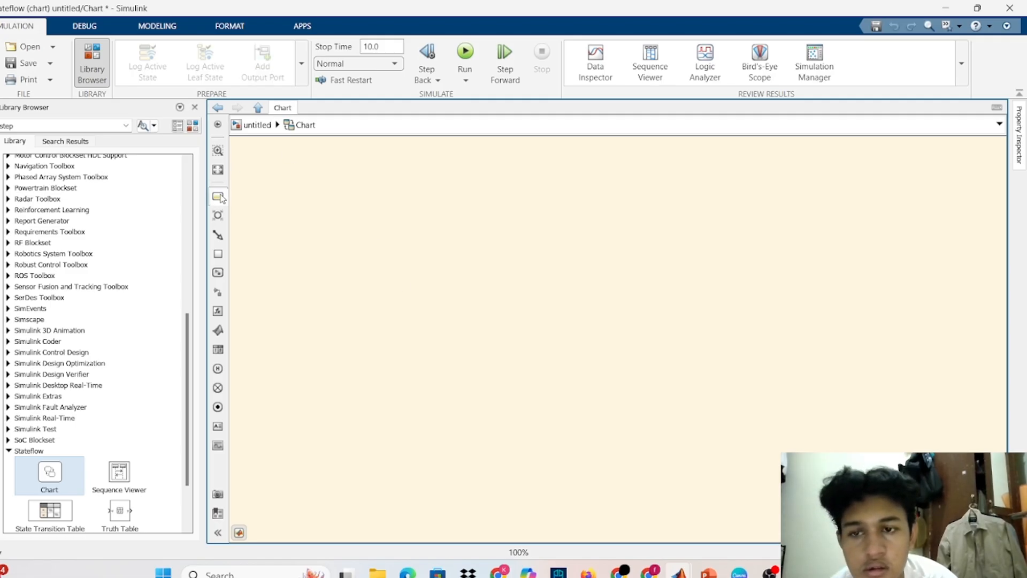
click(320, 216)
click(346, 225)
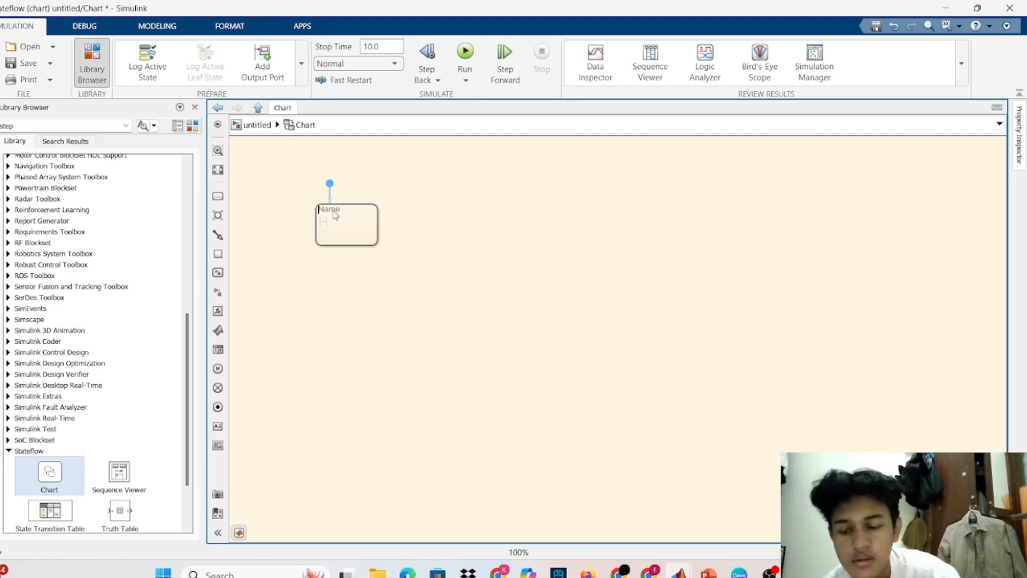
key(Caps_Lock)
text(OFF)
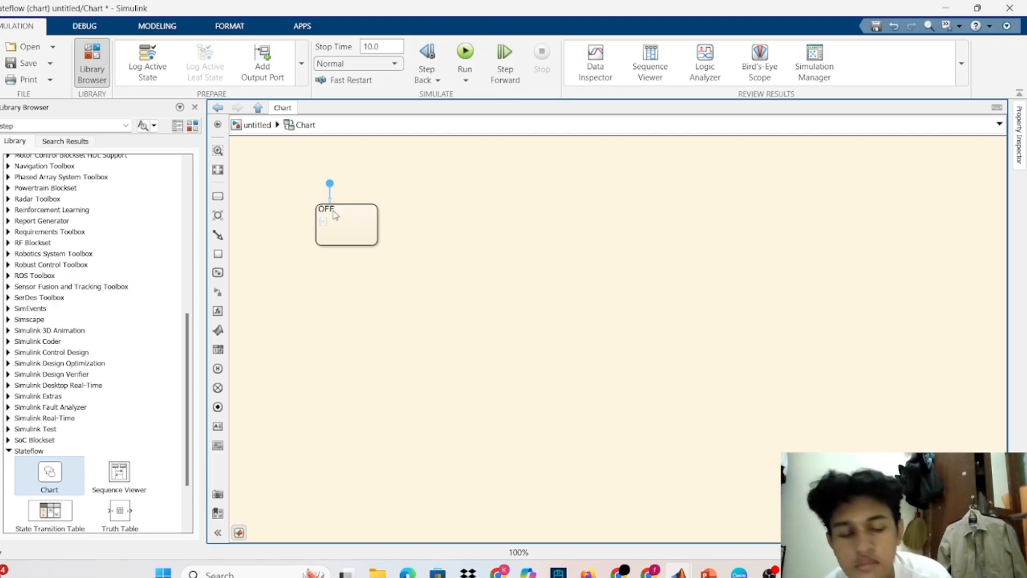
key(Caps_Lock)
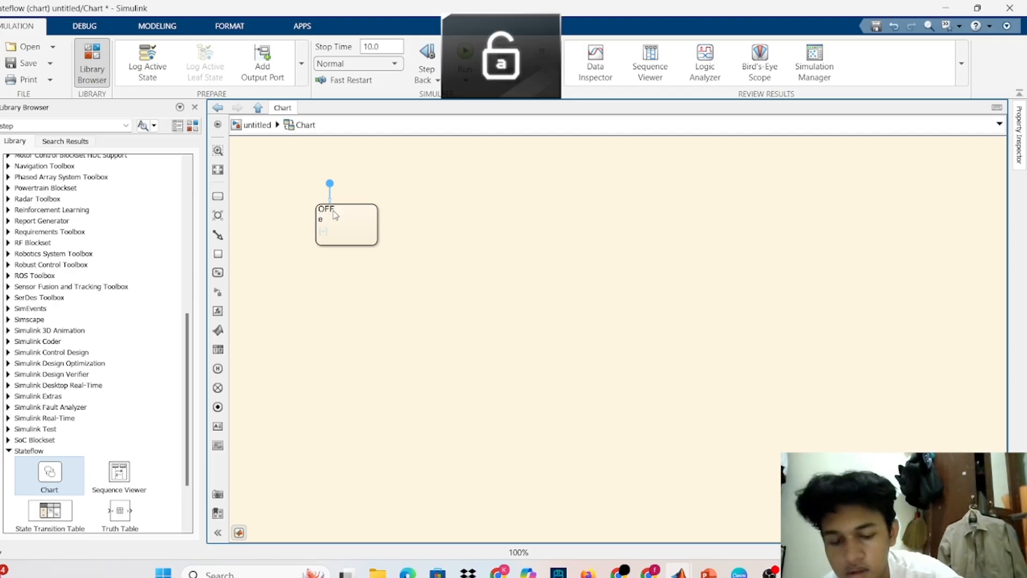
Step: Add an entry line and the line right-light=(); to the OFF state's label
key(Return)
text(entry )
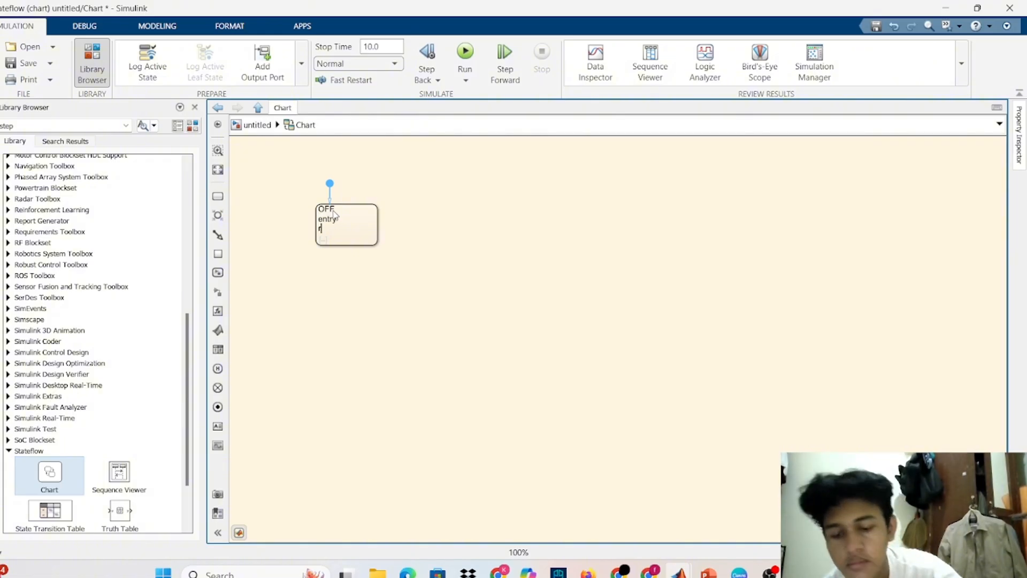
text(right)
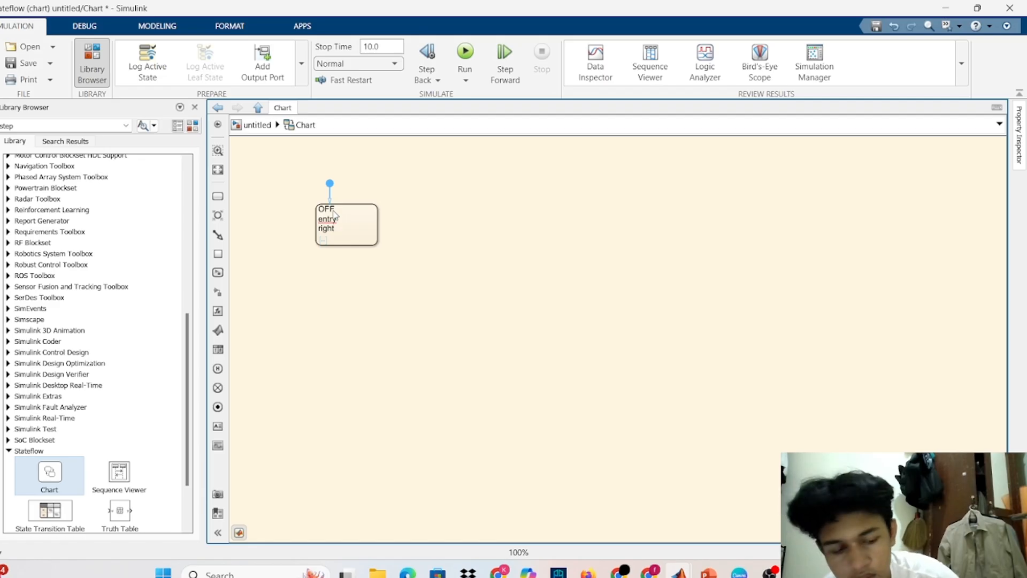
key(Return)
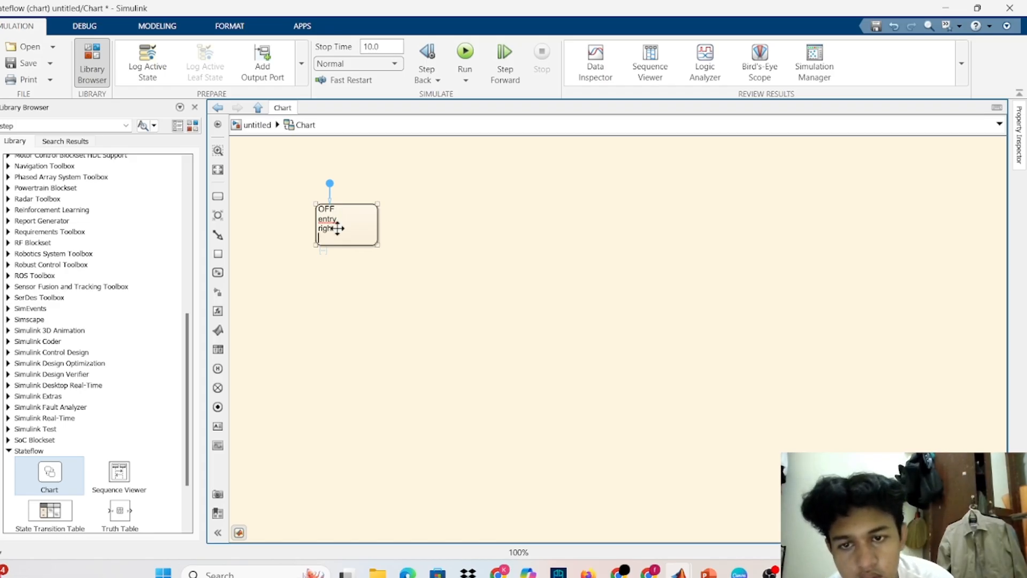
click(338, 228)
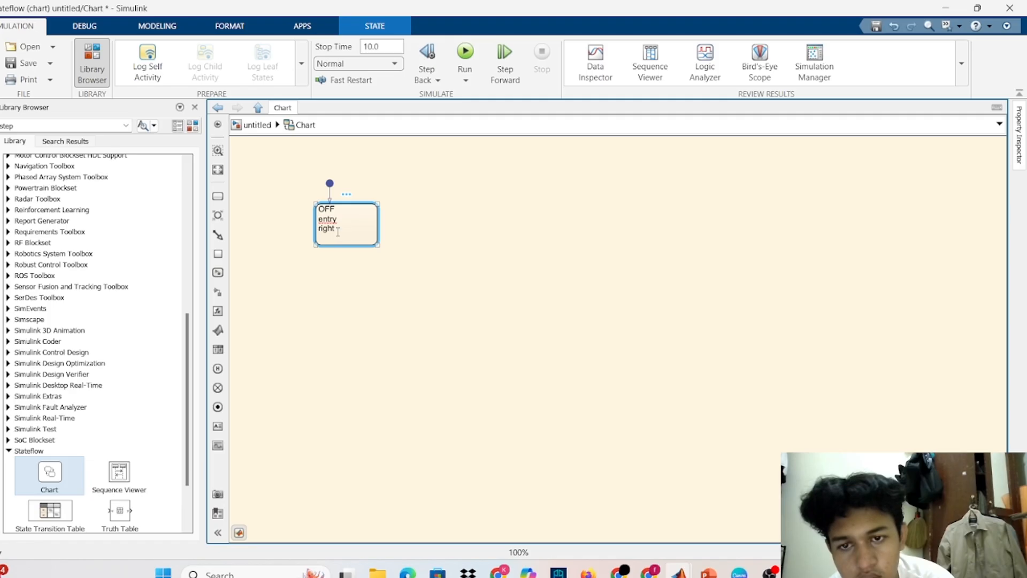
click(338, 229)
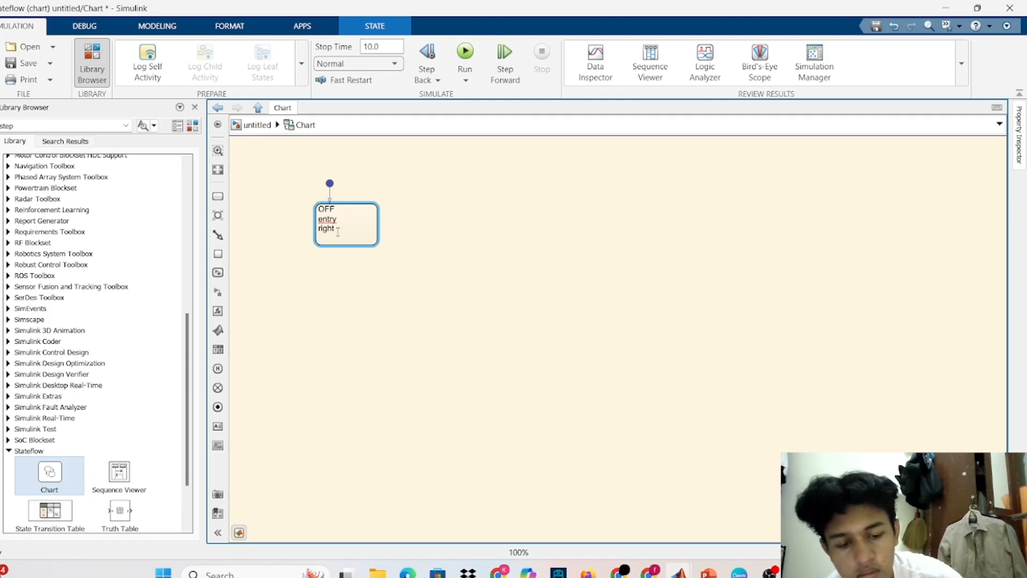
text(=)
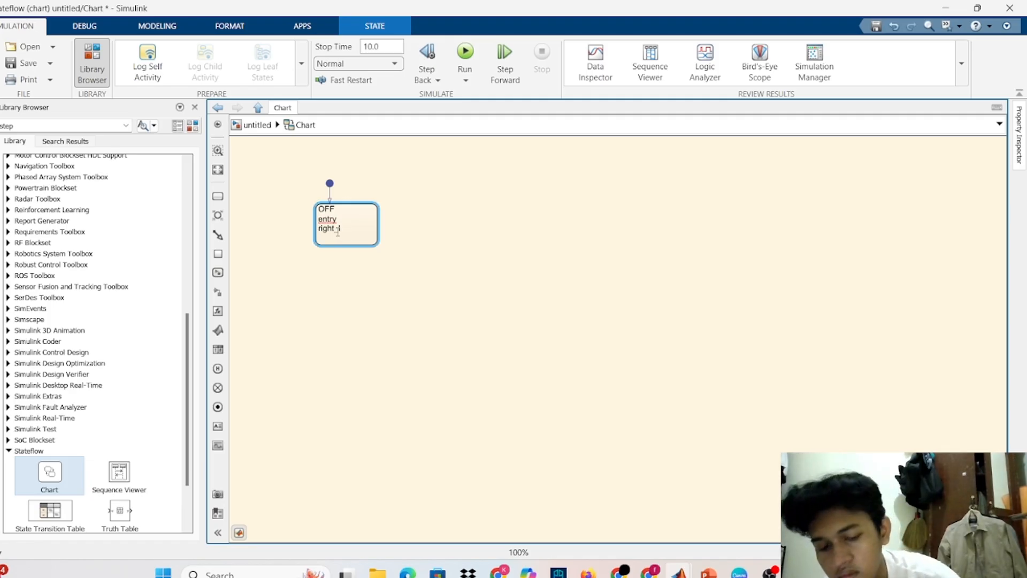
text(light)
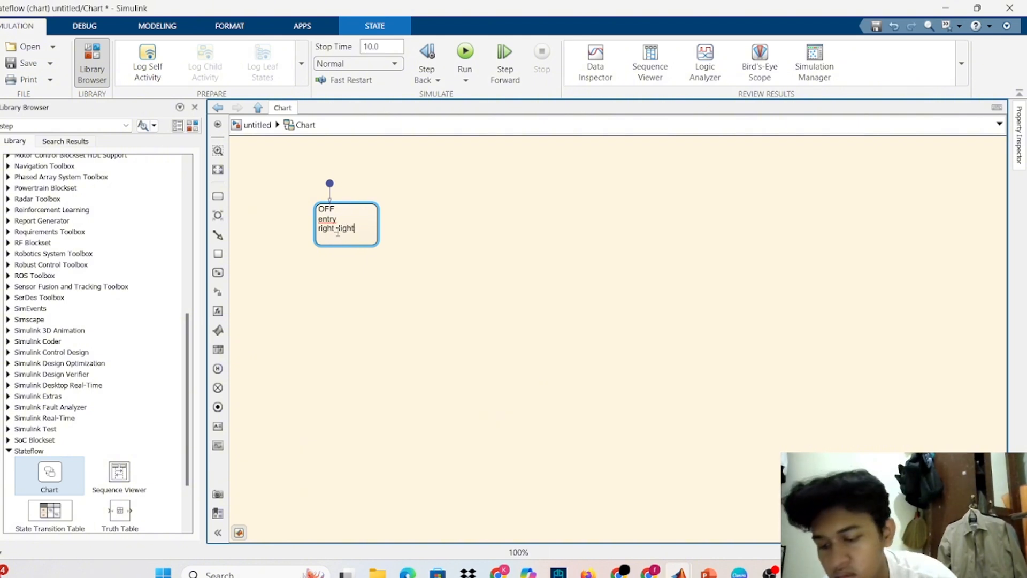
text(=)
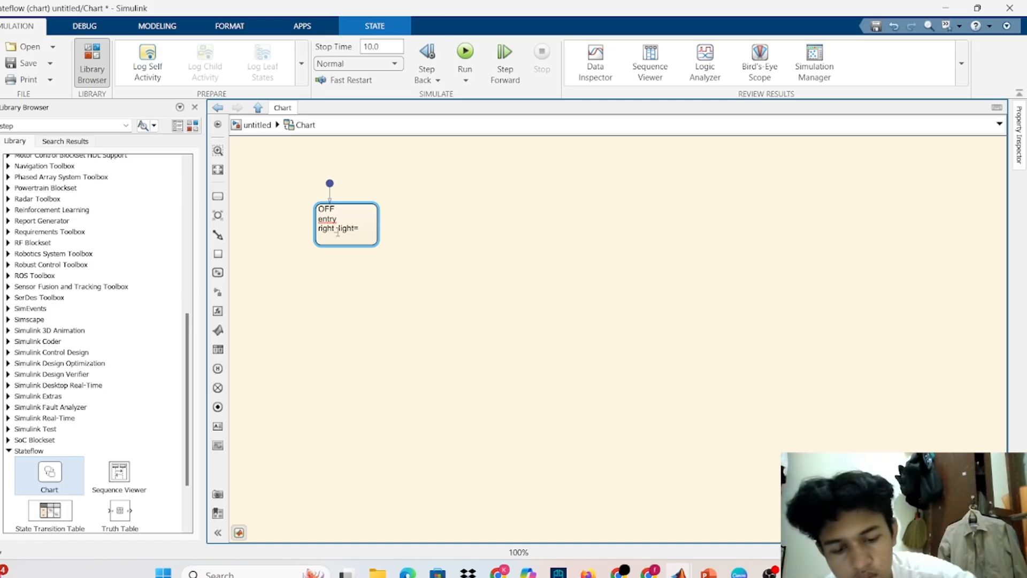
text(())
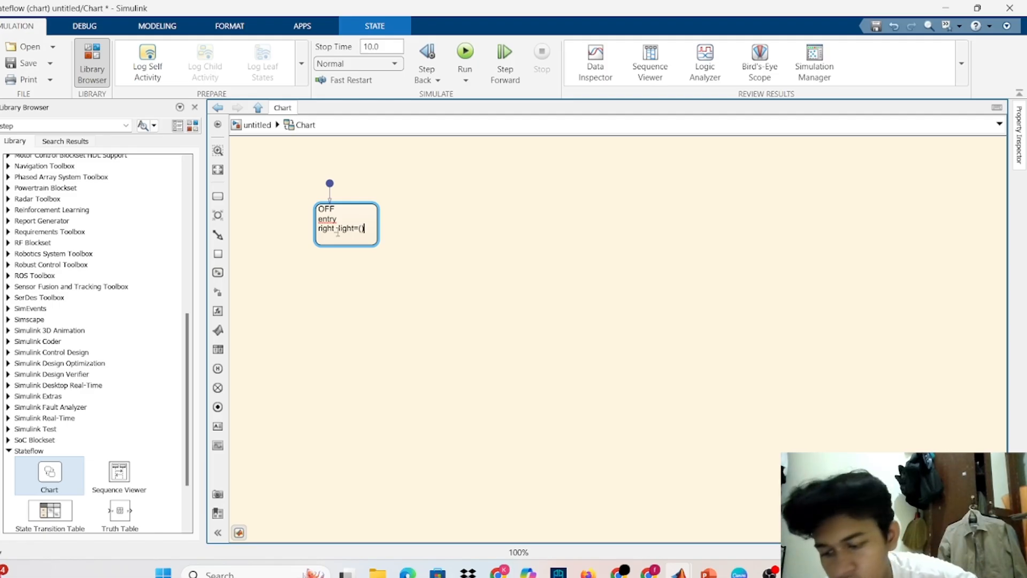
text(;)
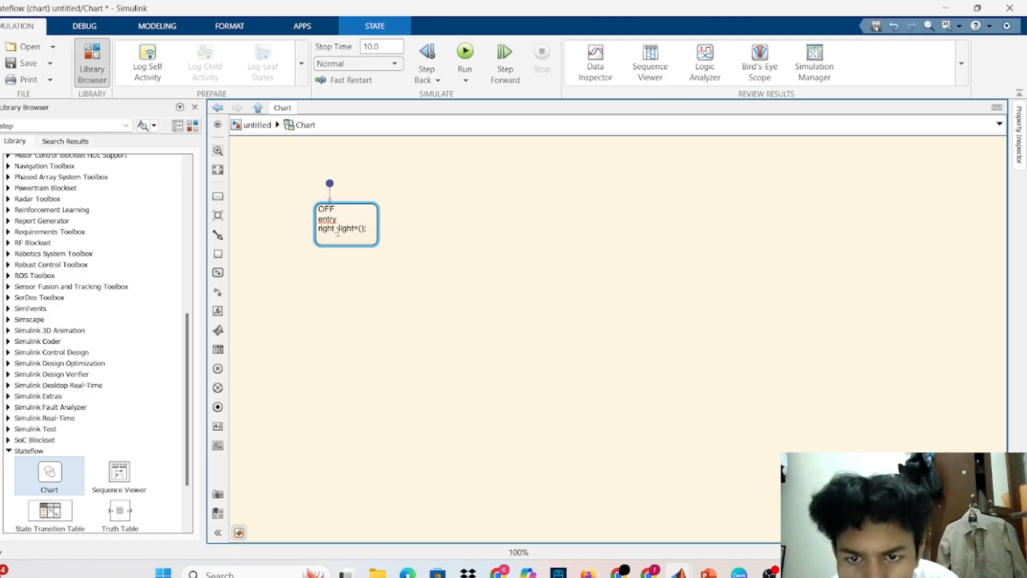
Step: Correct the assignment line in the OFF state's label to right_light=0;
click(337, 230)
key(BackSpace)
text(_)
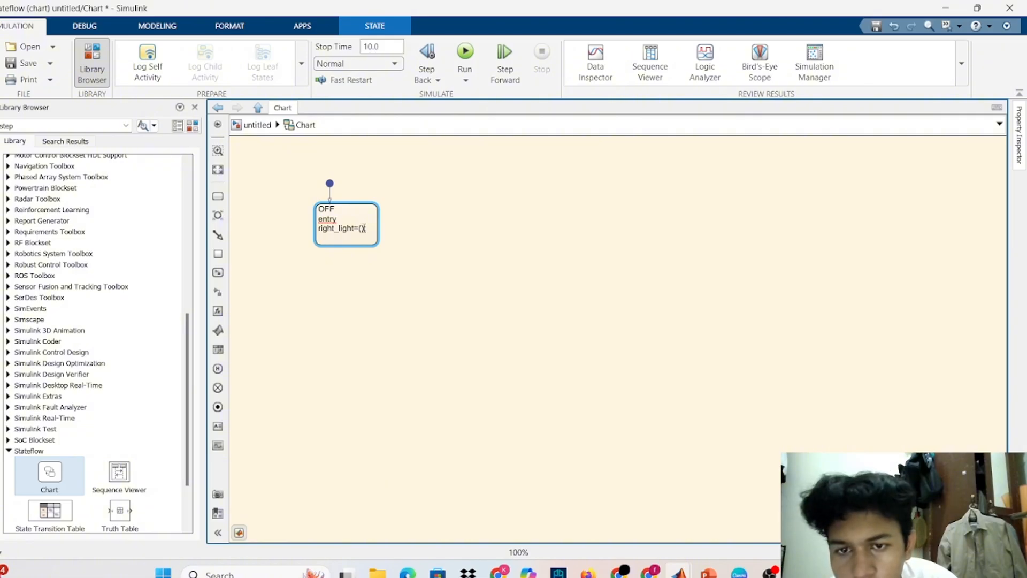
click(364, 228)
key(BackSpace)
key(BackSpace)
key(BackSpace)
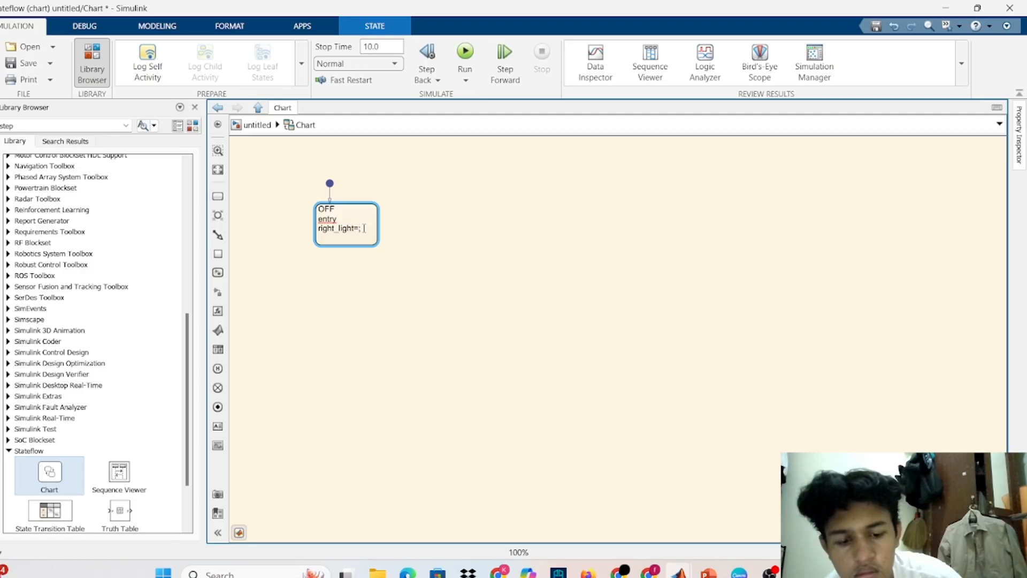
text(0)
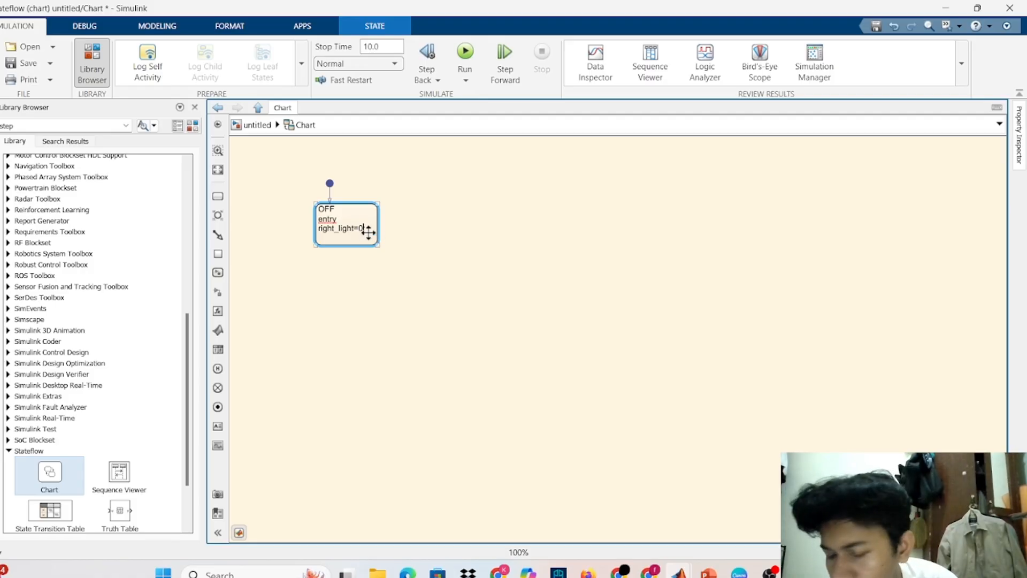
text(;)
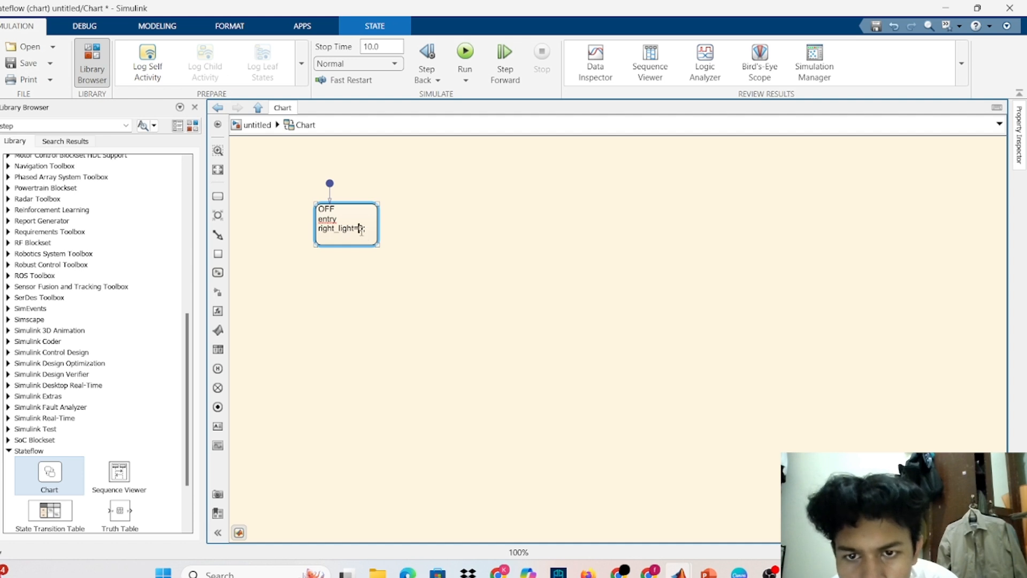
drag(362, 231, 370, 232)
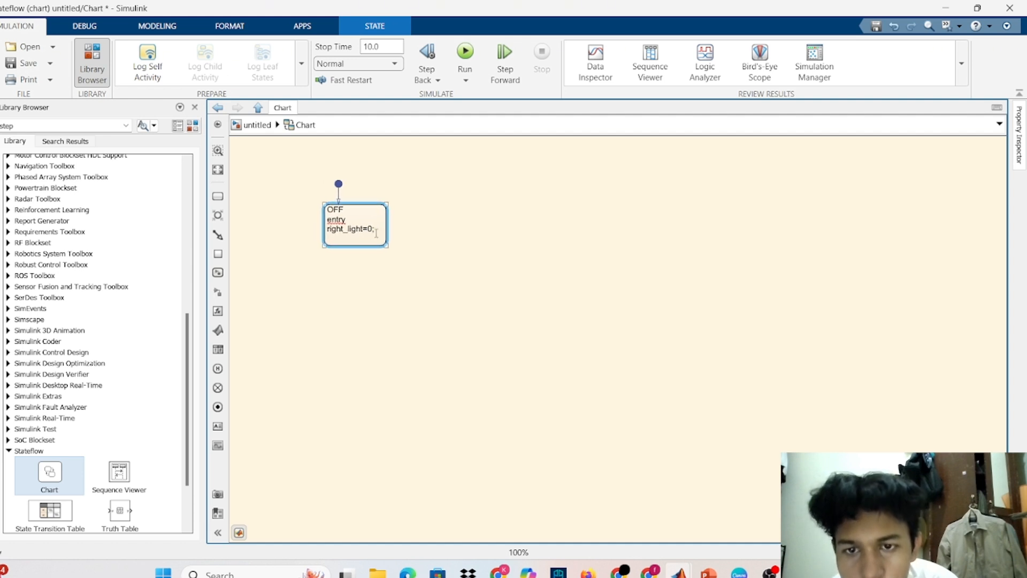
Step: Add the line left_light=0; to the OFF state's label and put a colon after entry
key(Return)
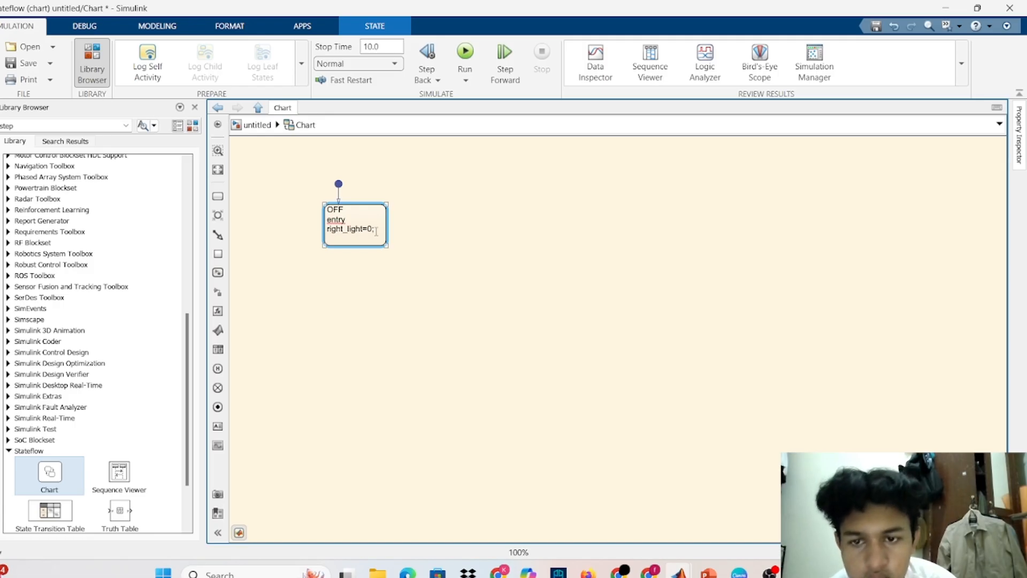
text(le)
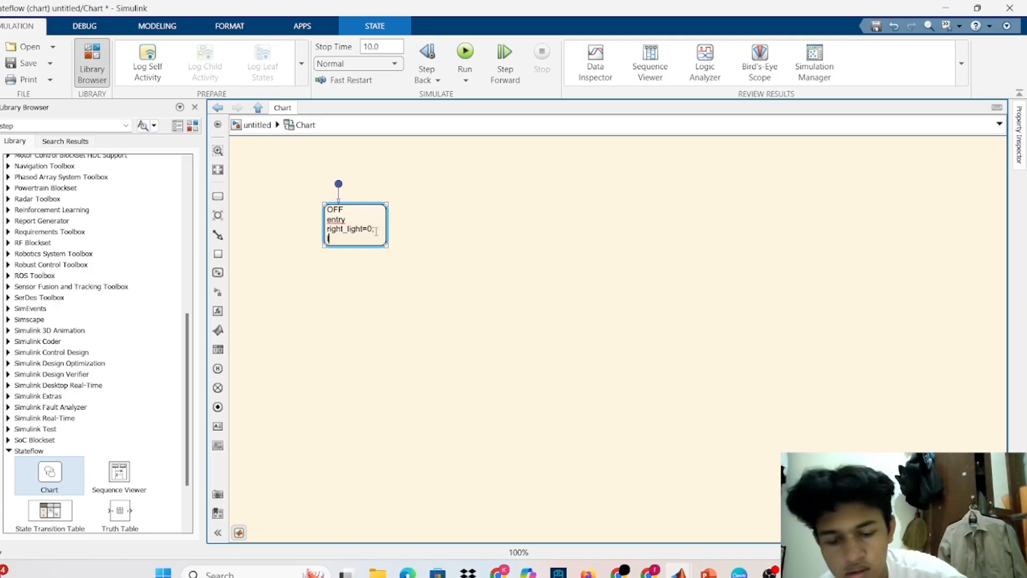
text(ft)
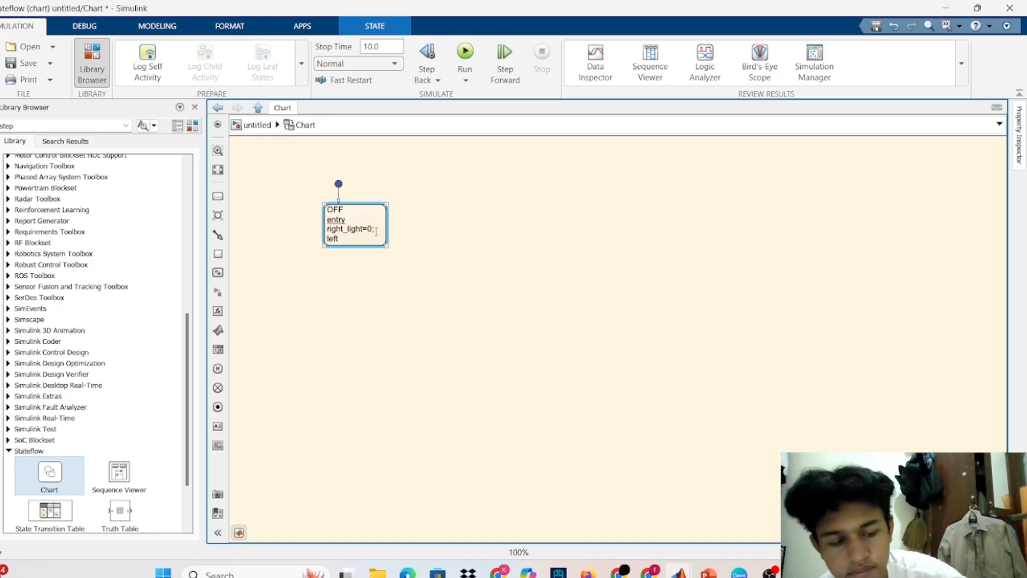
text(_)
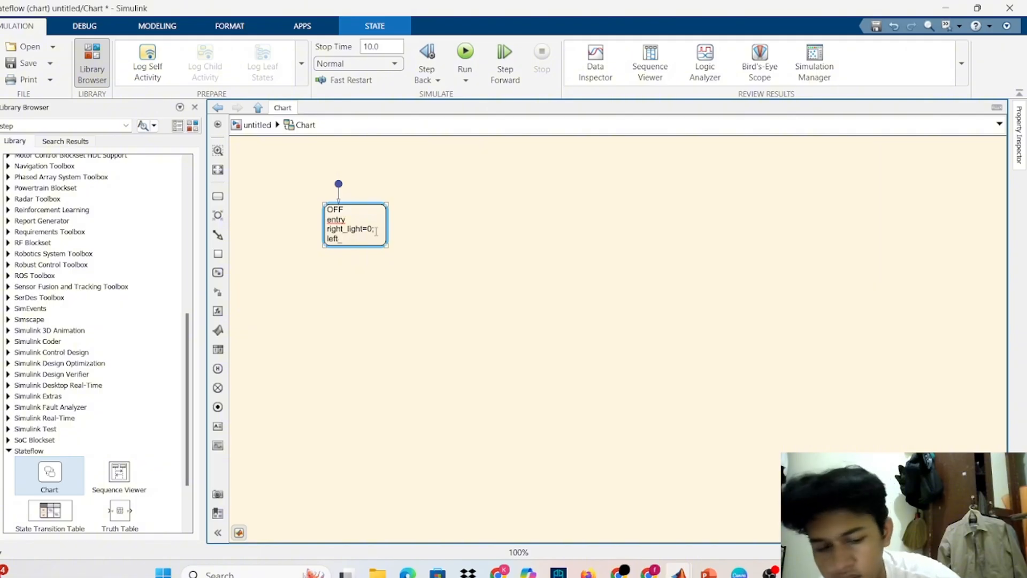
text(ligh)
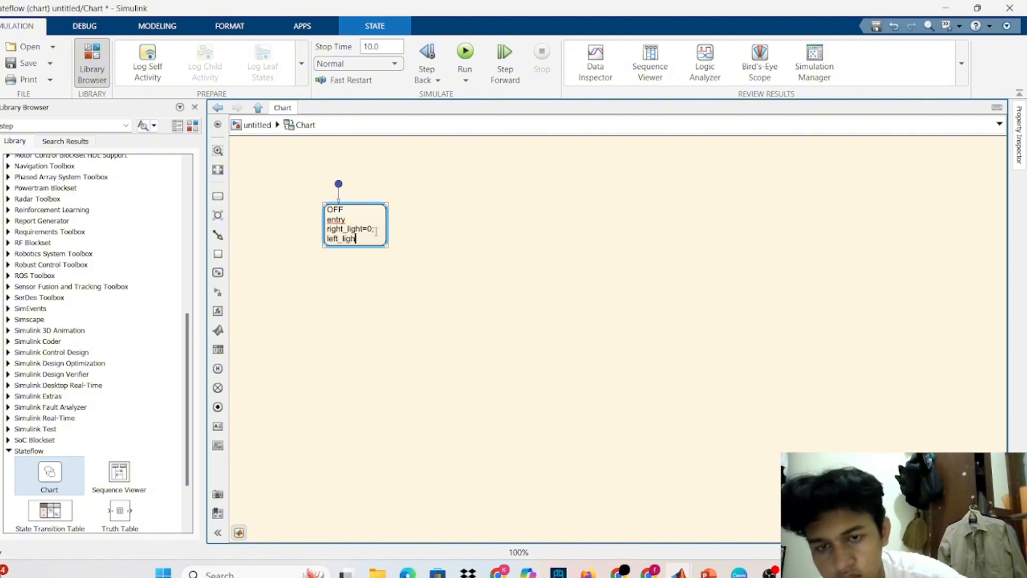
text(t=)
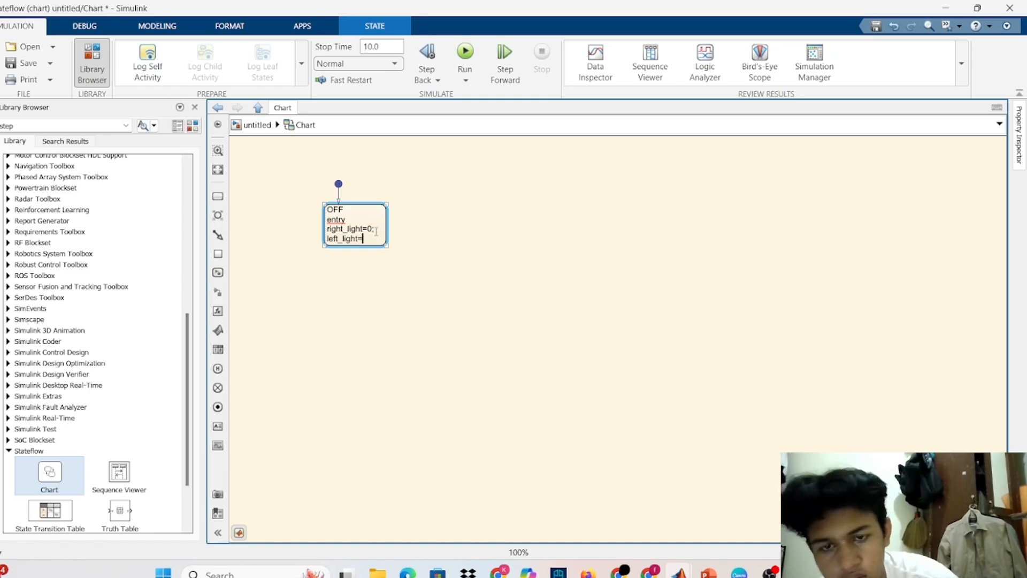
text(0)
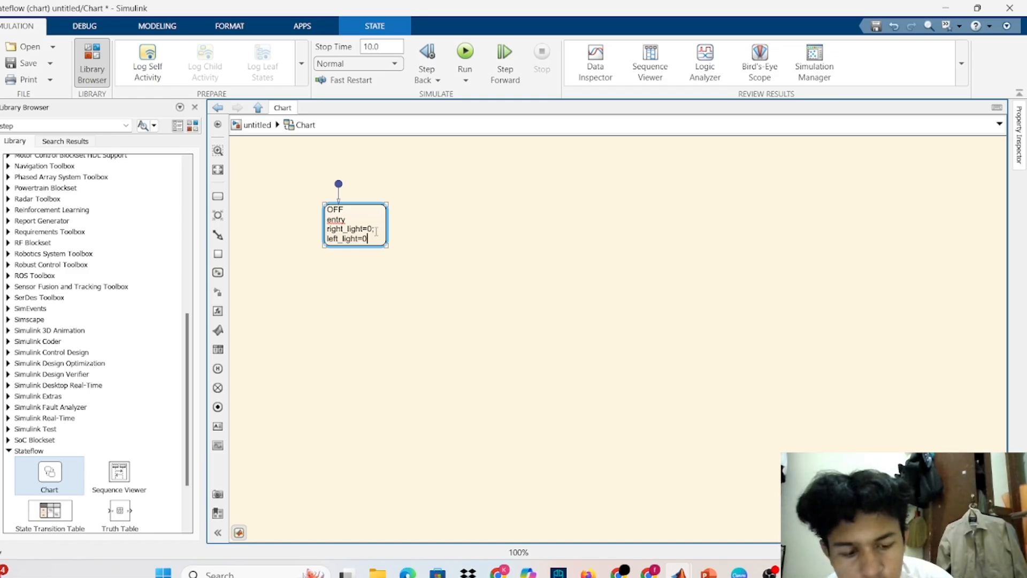
text(;)
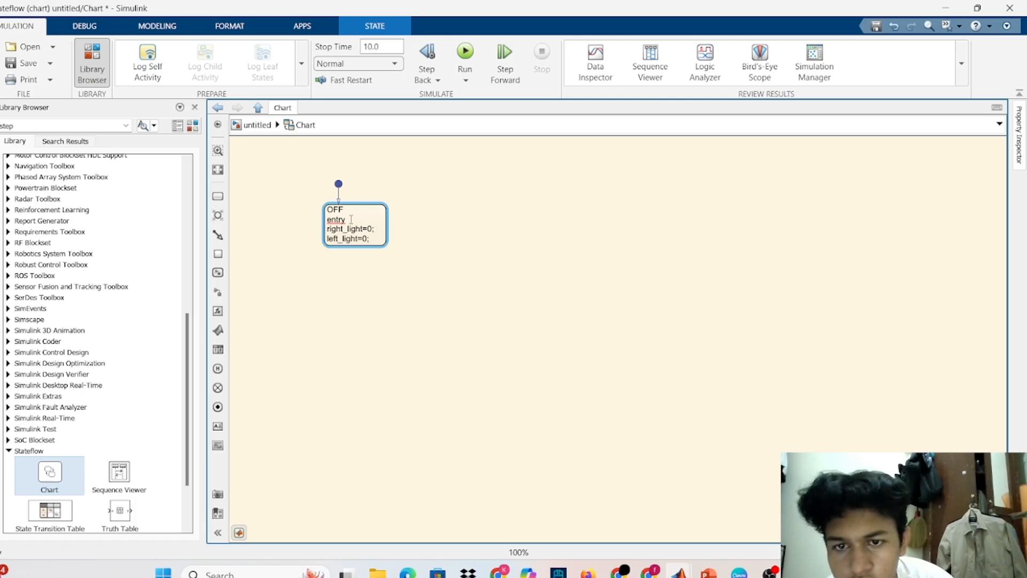
click(347, 219)
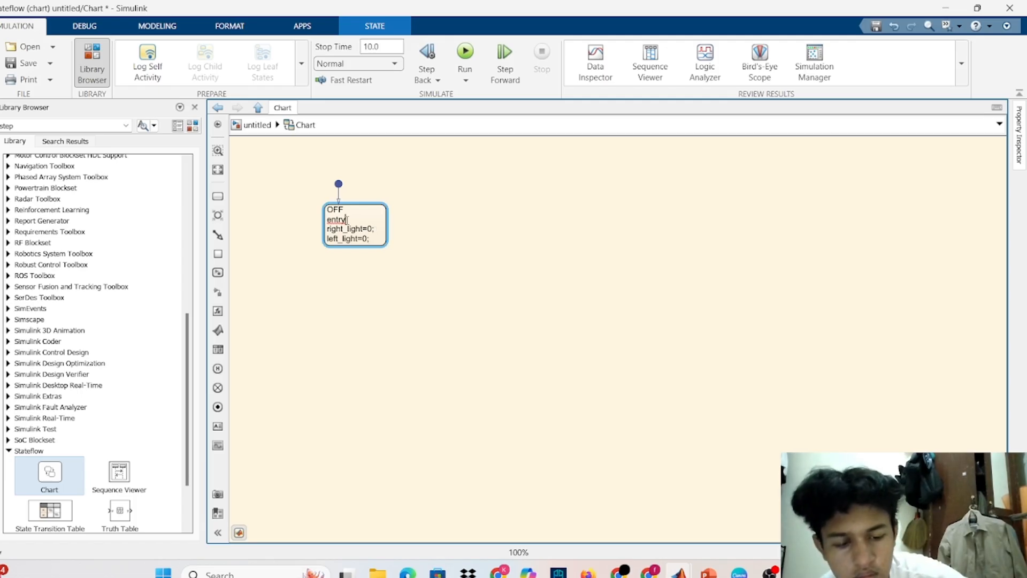
text(:)
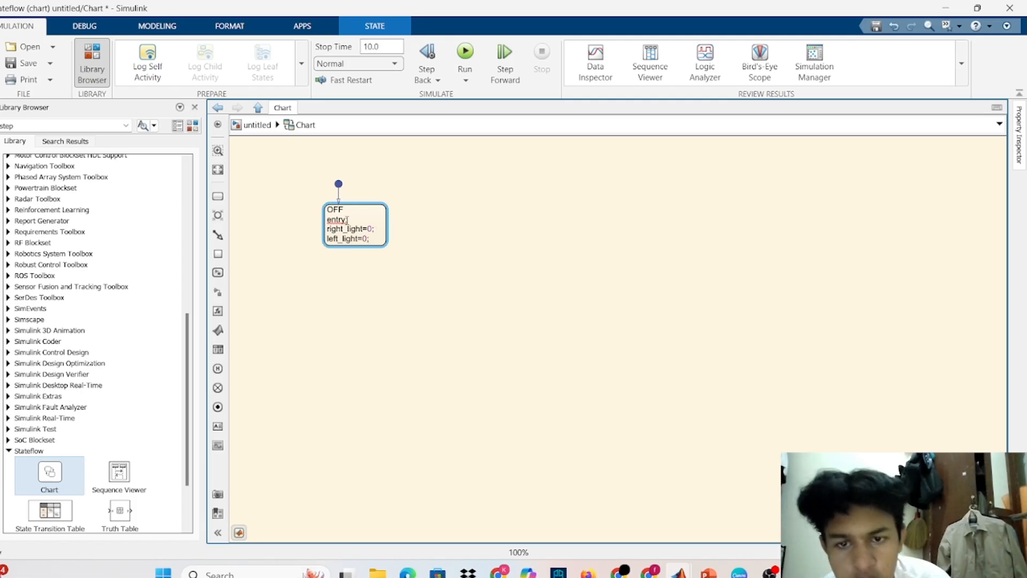
click(429, 227)
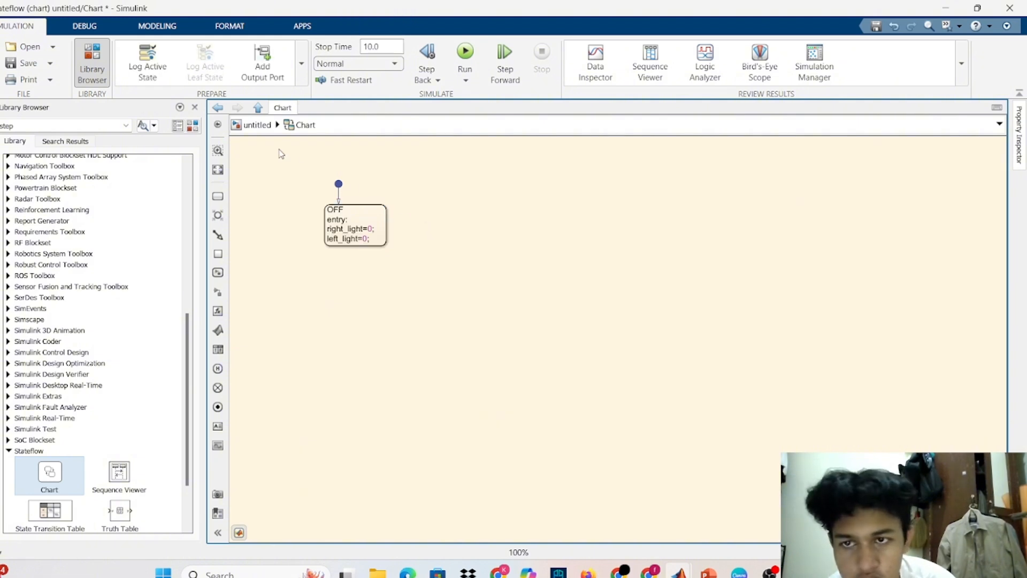
Step: Place two new states side by side below the OFF state and enlarge both into tall containers of equal height
click(217, 196)
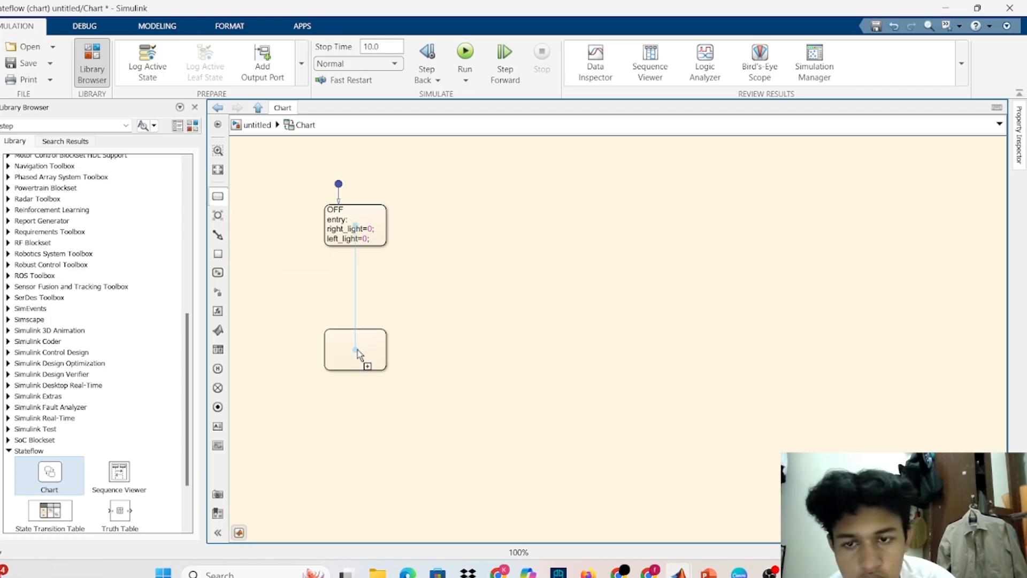
click(355, 350)
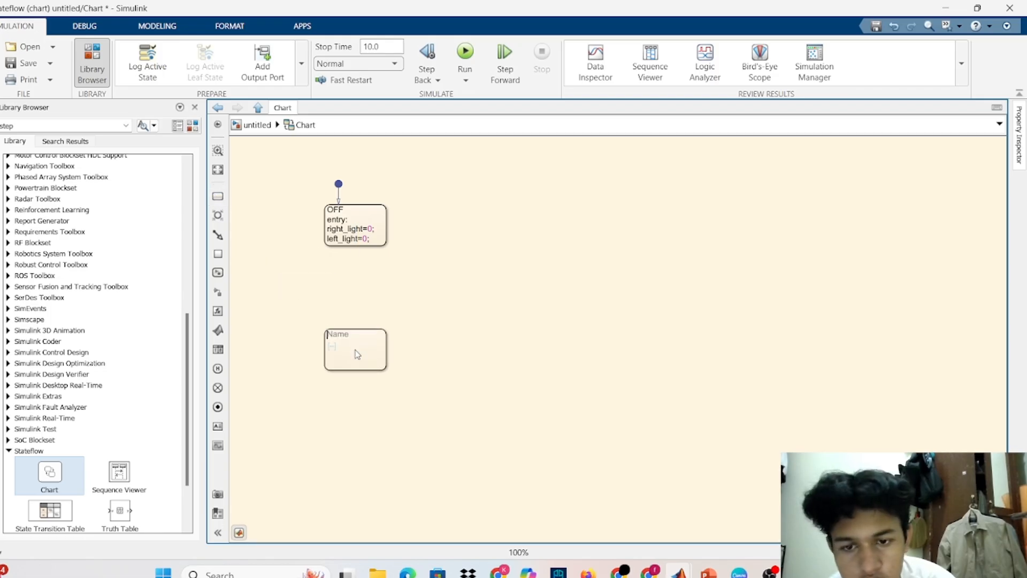
click(217, 196)
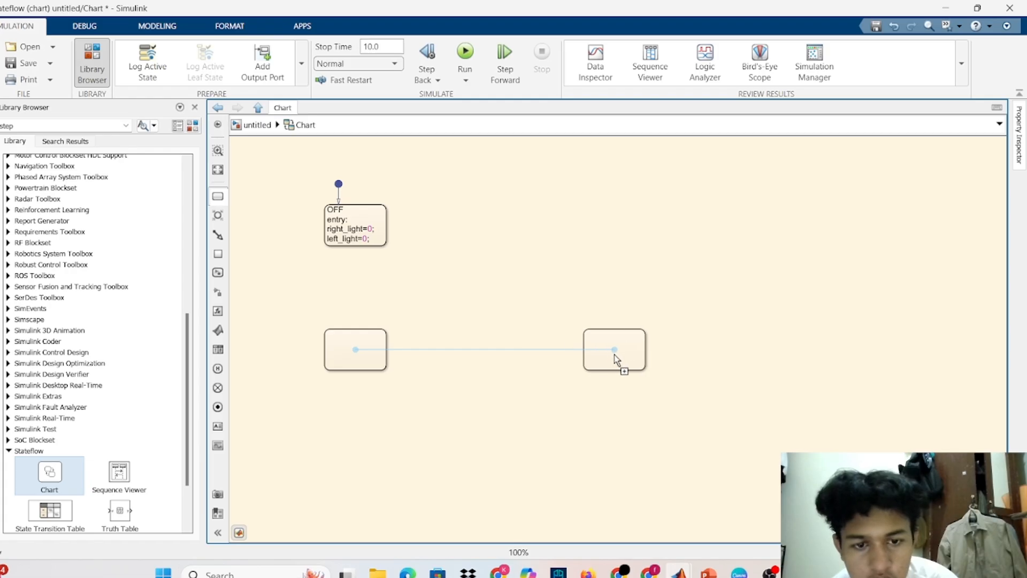
click(611, 350)
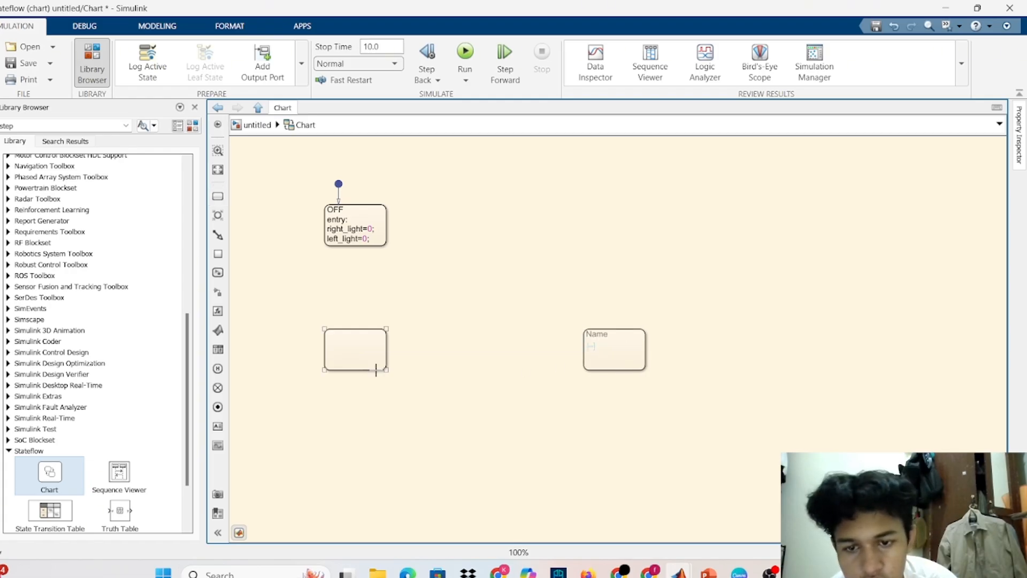
click(387, 371)
drag(389, 374, 426, 455)
click(619, 355)
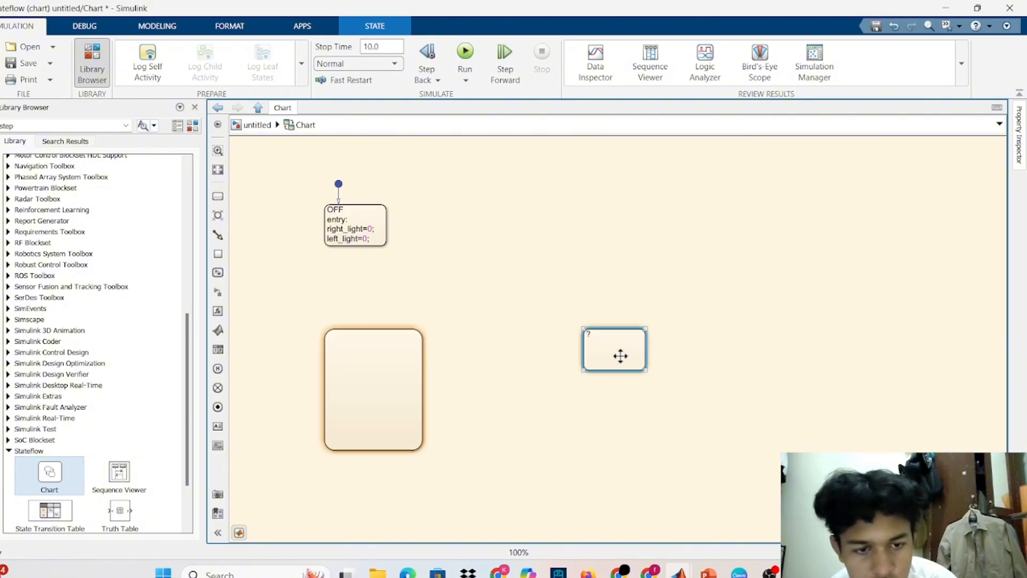
drag(646, 370, 668, 448)
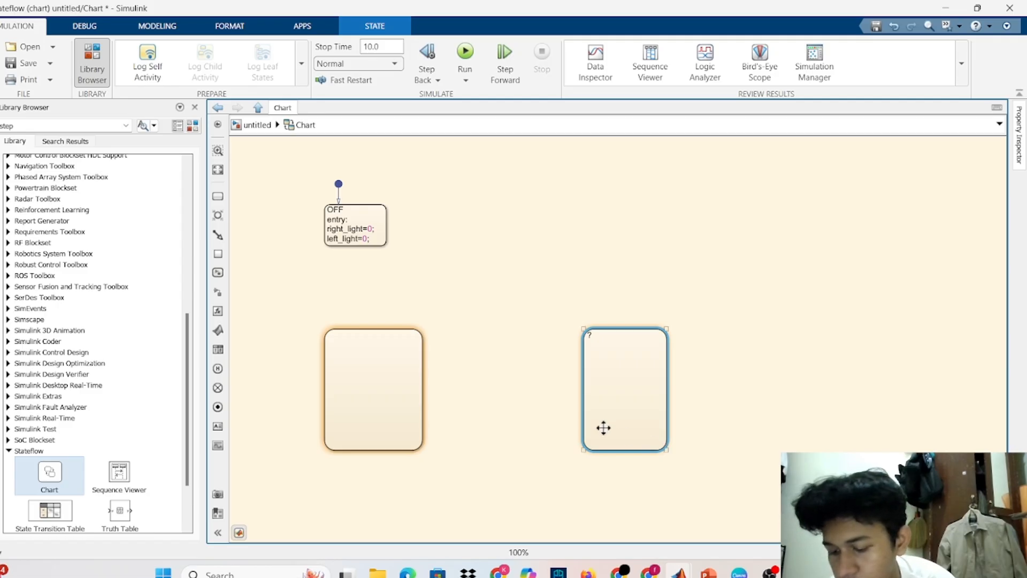
Step: Name the two large states RIGHT and LEFT, with LEFT being the one directly below OFF
click(591, 336)
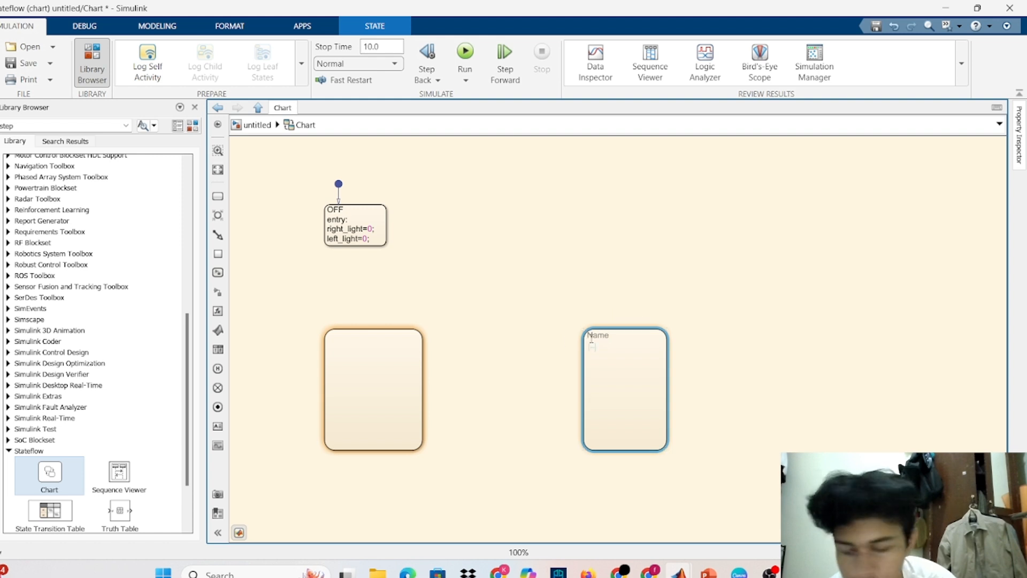
key(Caps_Lock)
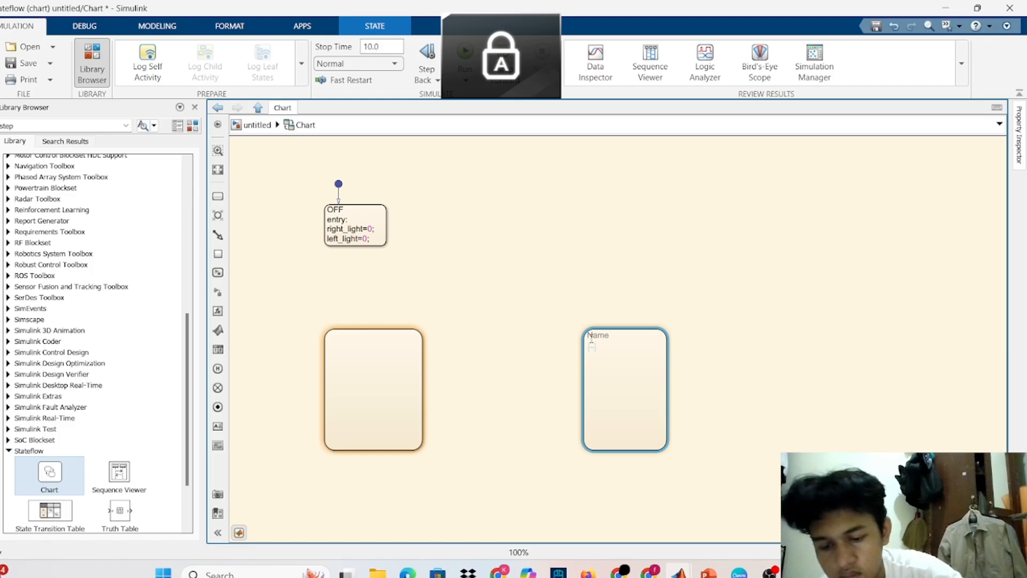
text(RIGHT)
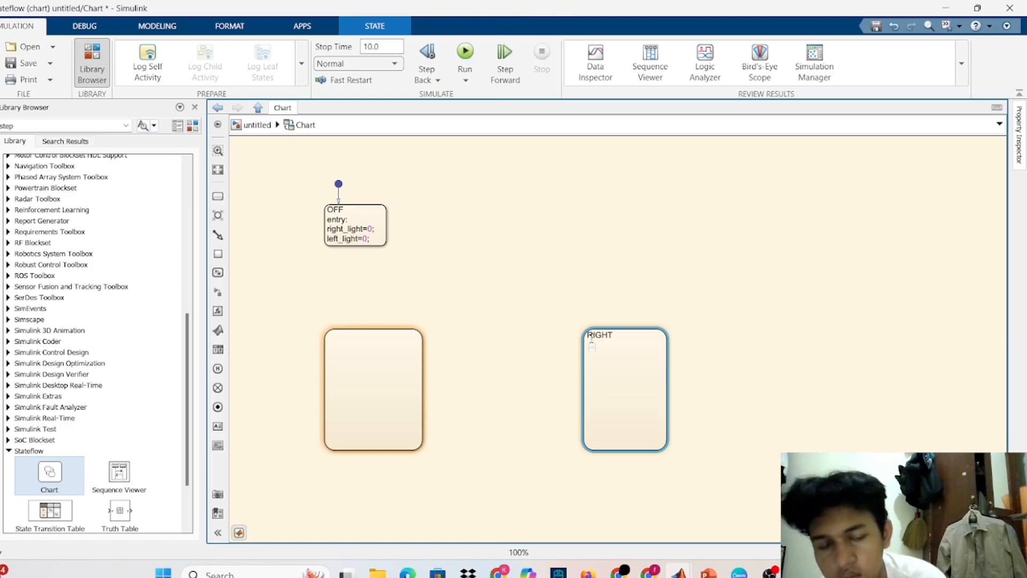
click(372, 335)
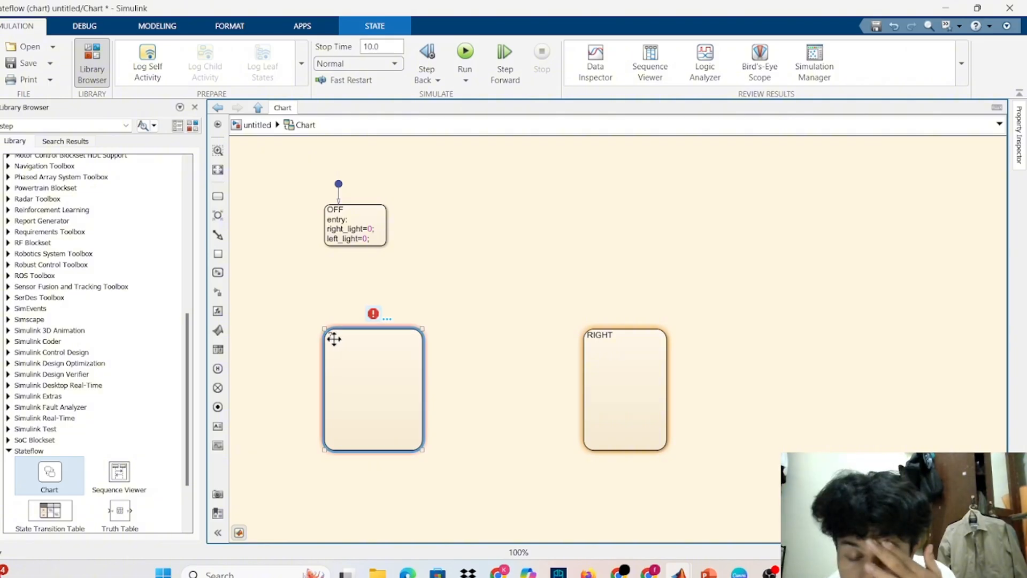
click(332, 336)
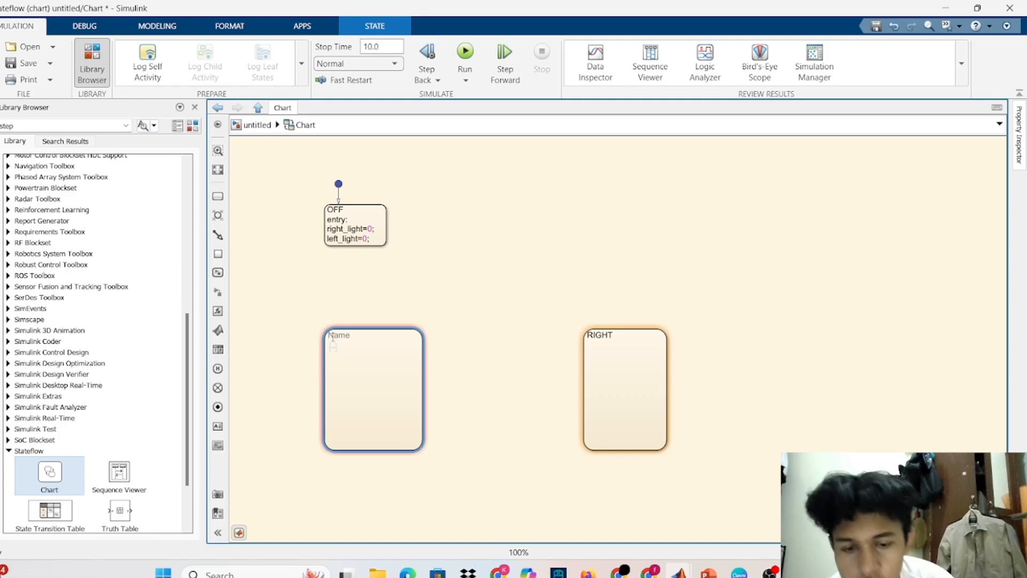
text(LEFT)
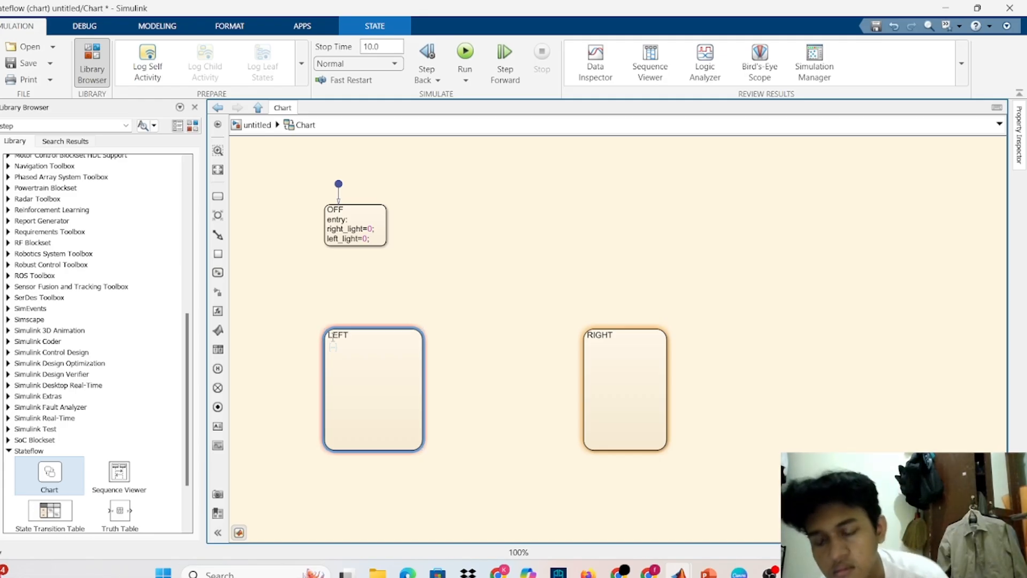
click(447, 392)
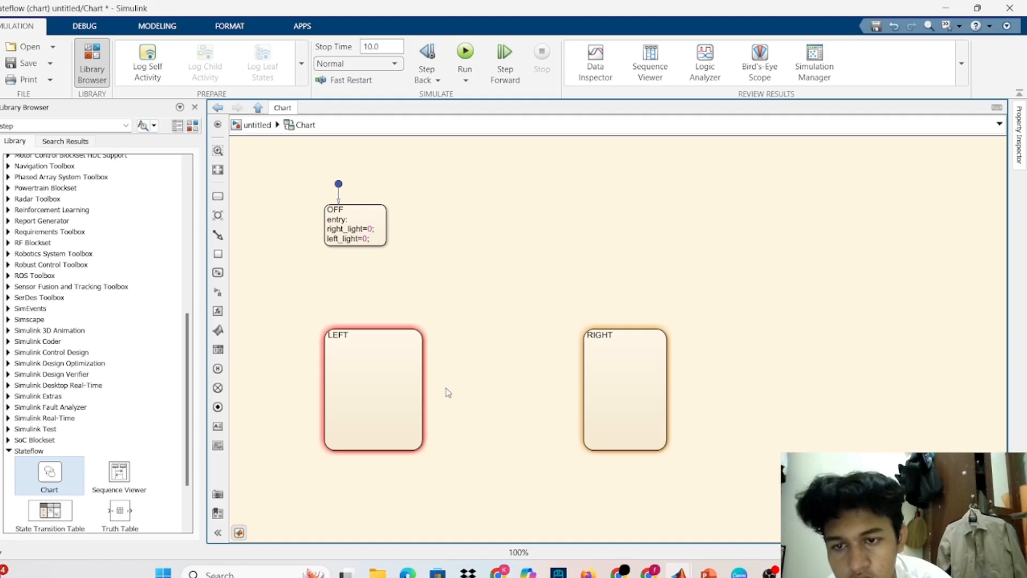
Step: Place one unnamed substate in the upper part of both LEFT and RIGHT, and extend both parent states downward to matching heights
click(219, 202)
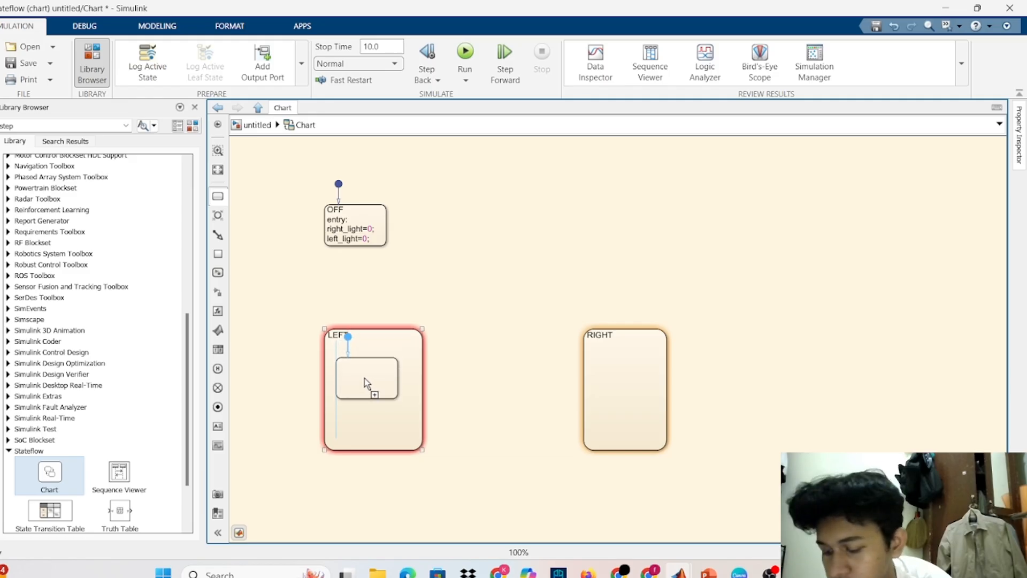
click(364, 378)
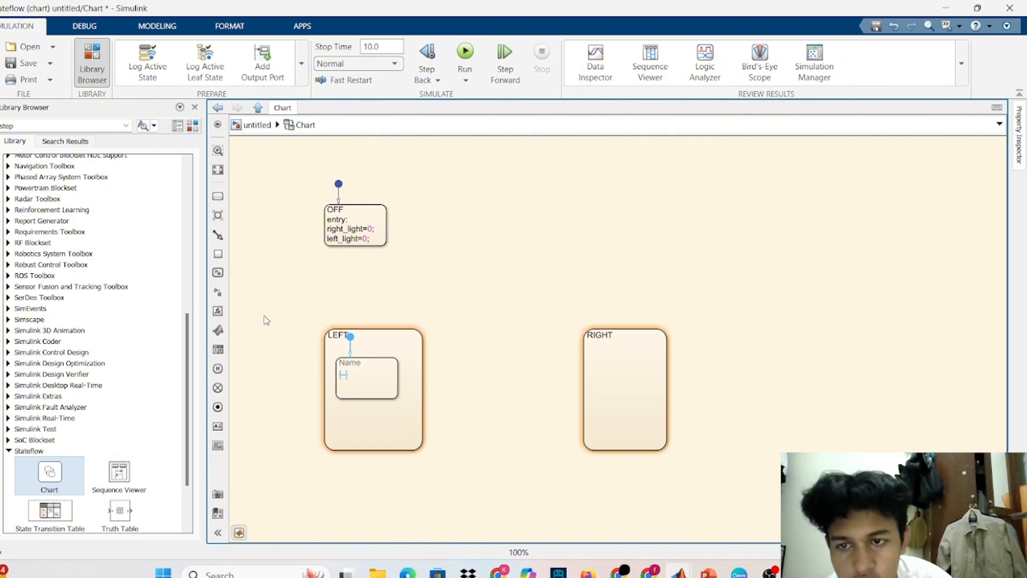
click(218, 196)
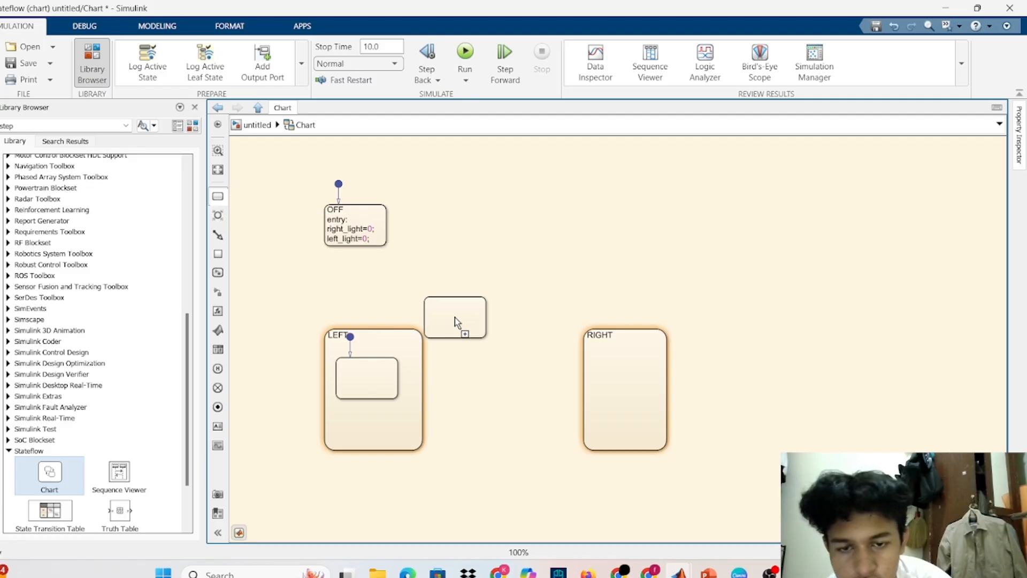
click(626, 390)
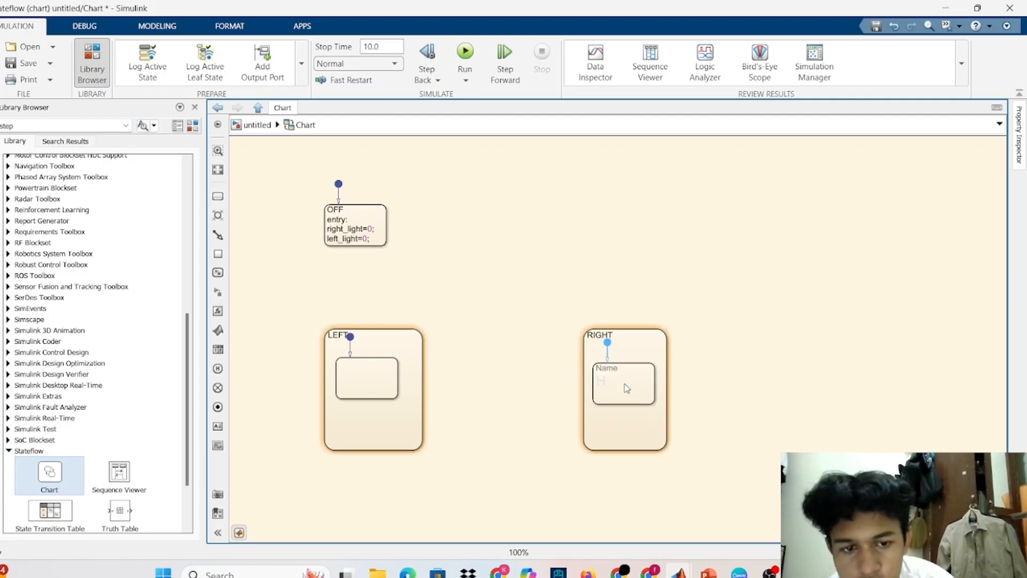
drag(665, 448, 674, 489)
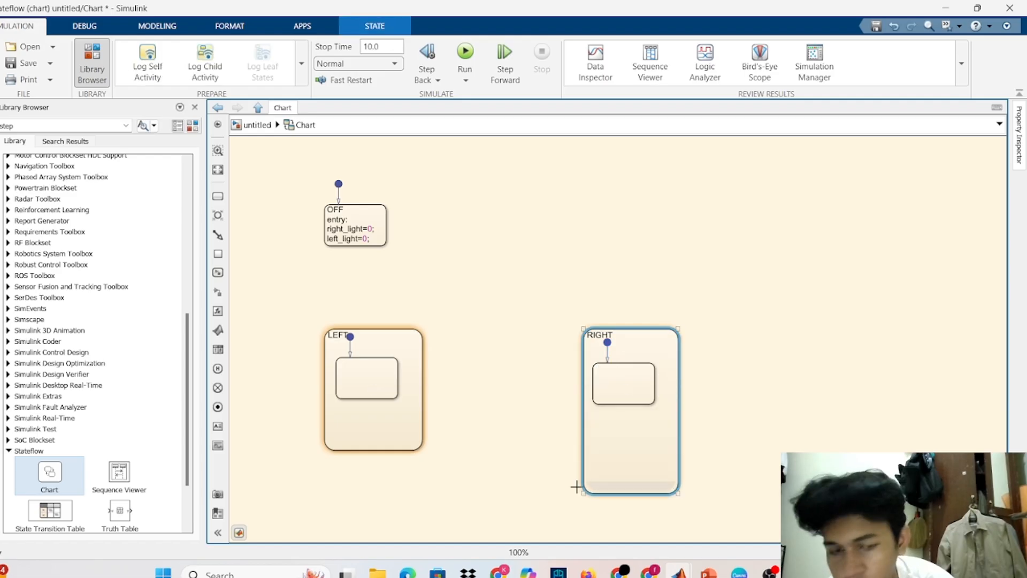
drag(425, 450, 426, 494)
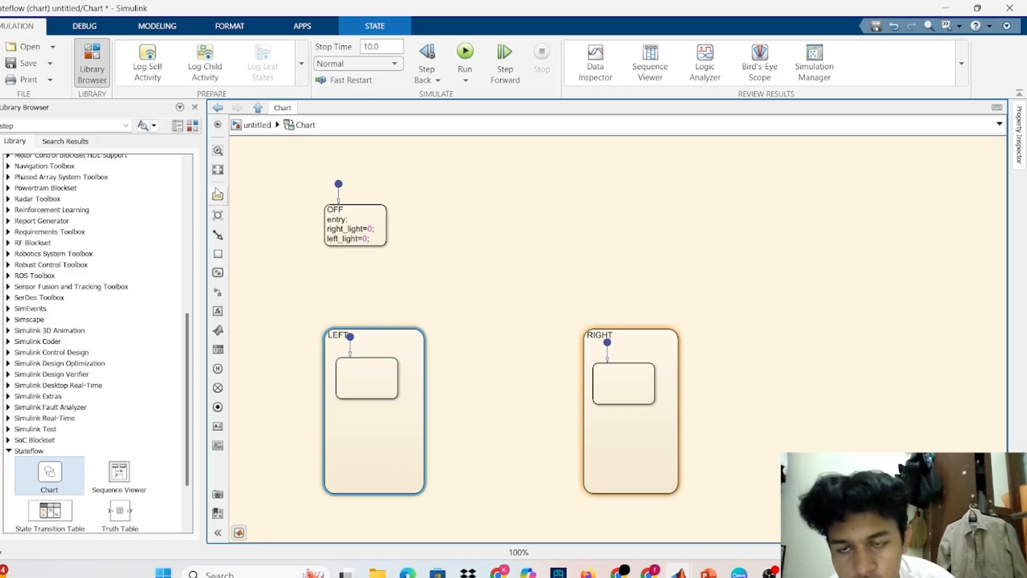
Step: Place a second unnamed substate below the existing one inside both the LEFT and RIGHT states, aligned with the substates above
click(218, 196)
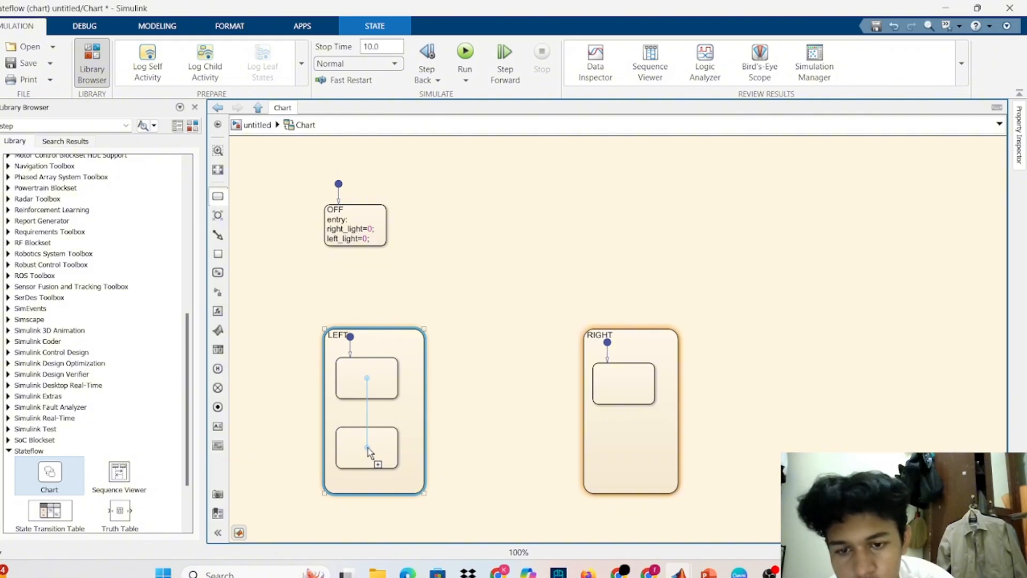
click(368, 451)
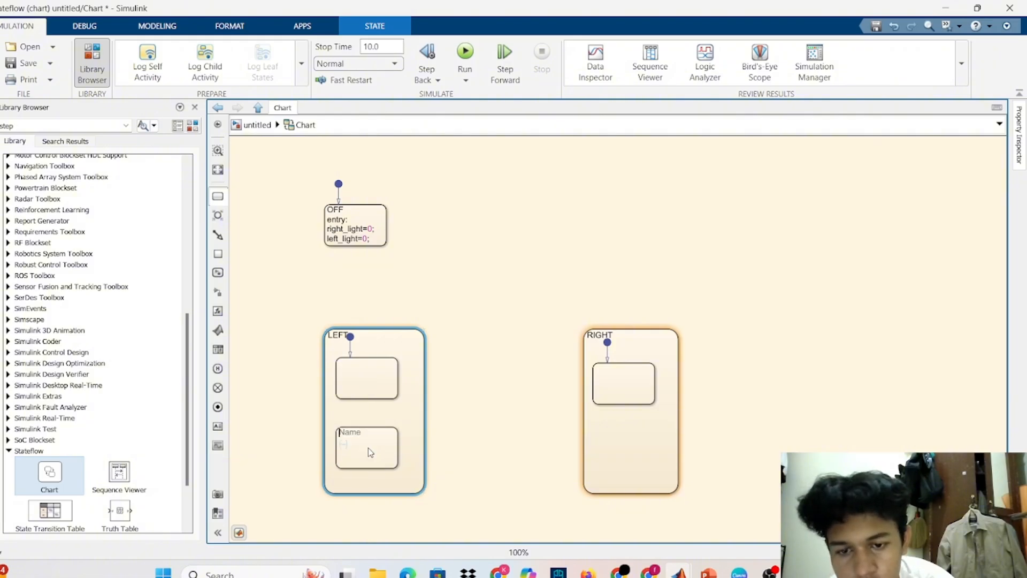
click(218, 196)
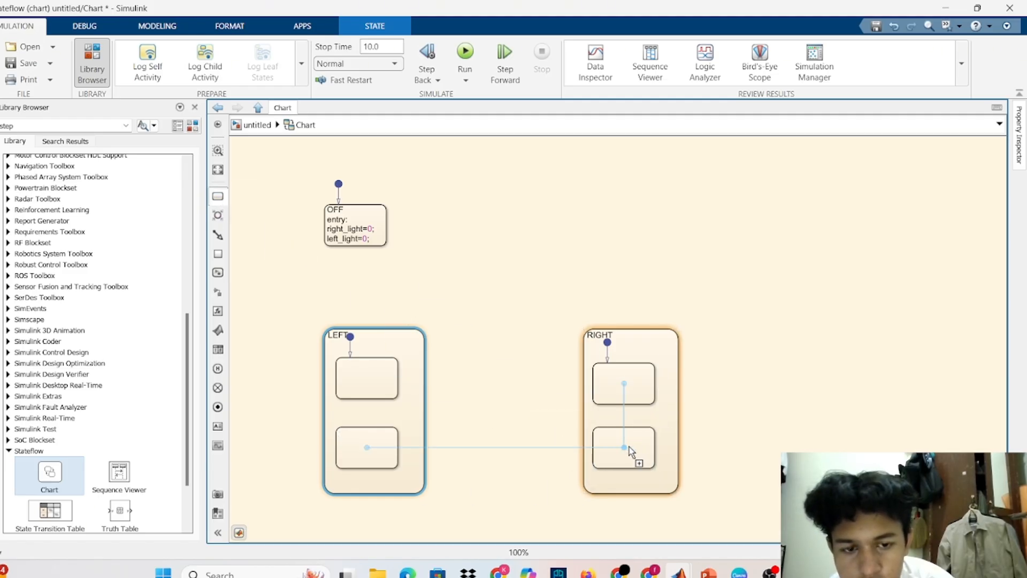
click(631, 452)
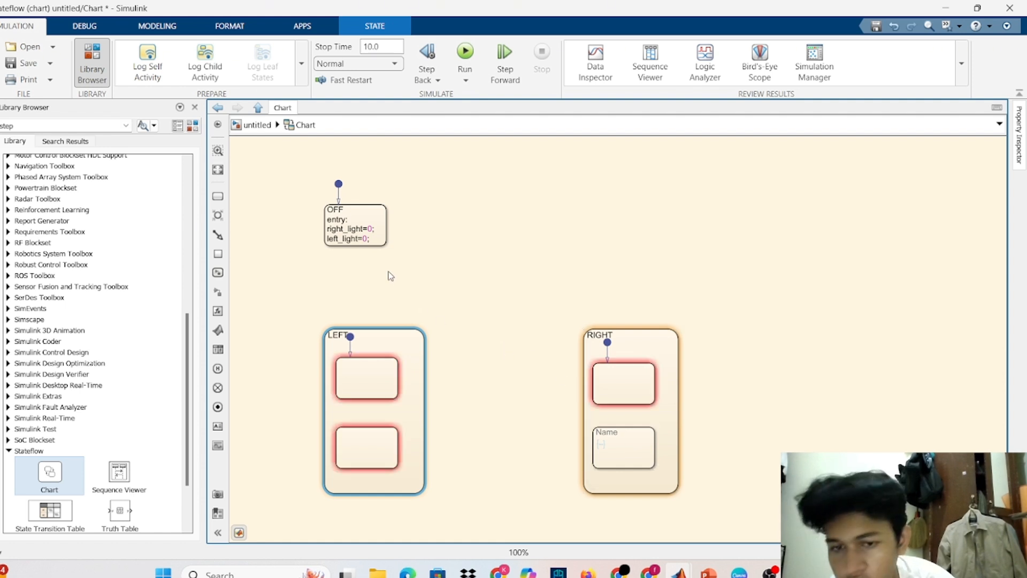
Step: Label the upper substate of LEFT as ON with the entry action left_light=1; on separate lines
click(345, 364)
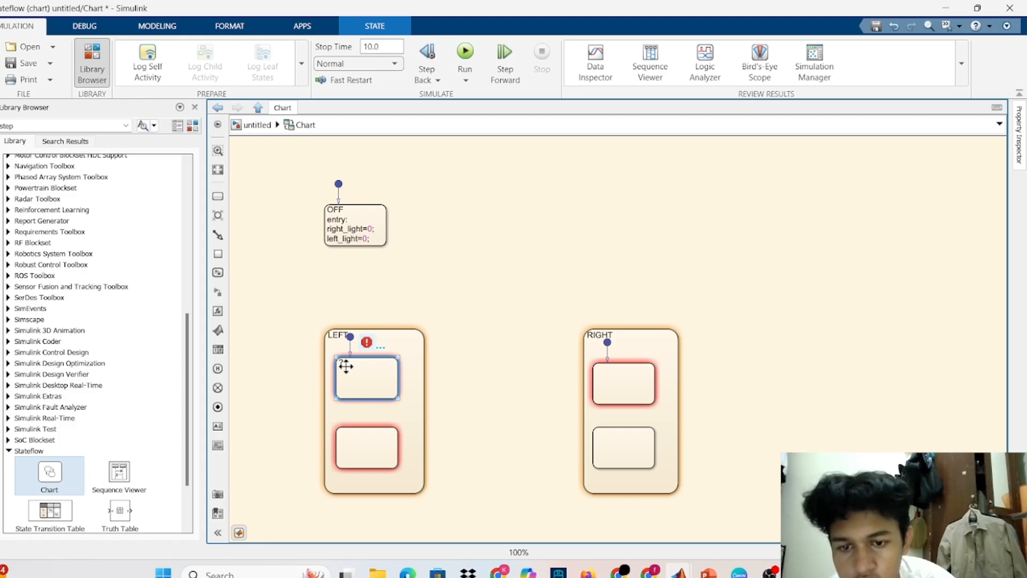
click(343, 365)
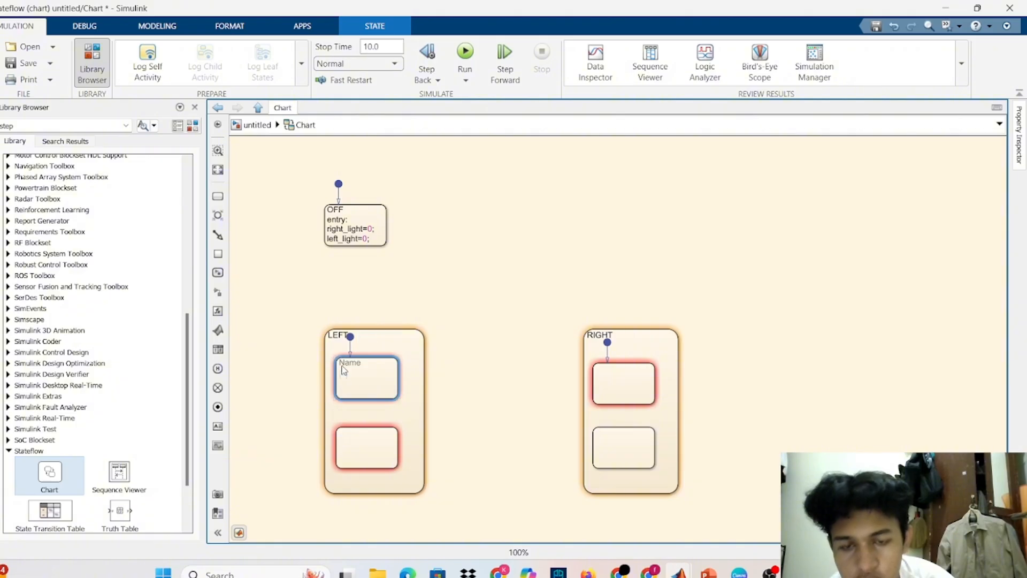
text(ON)
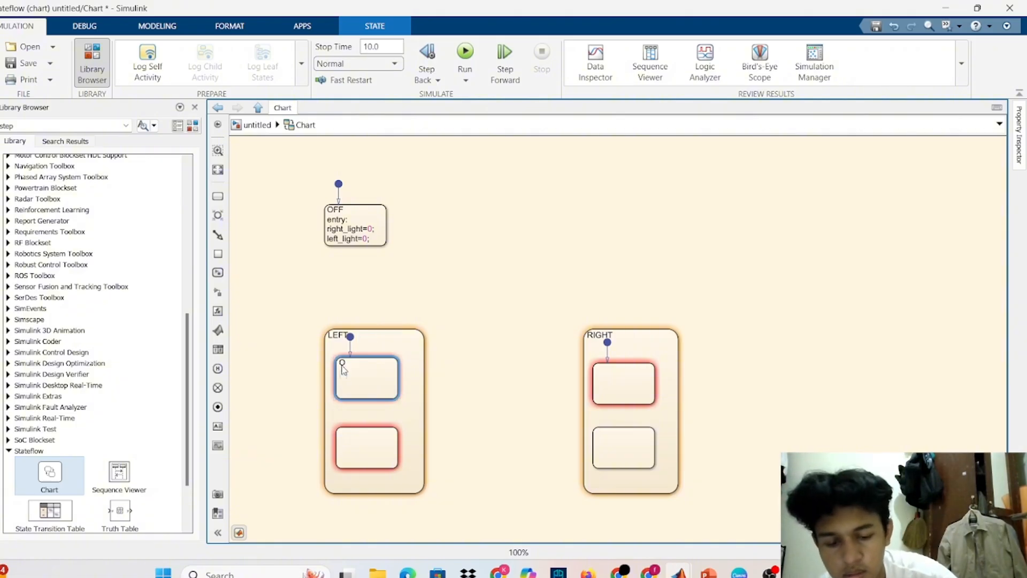
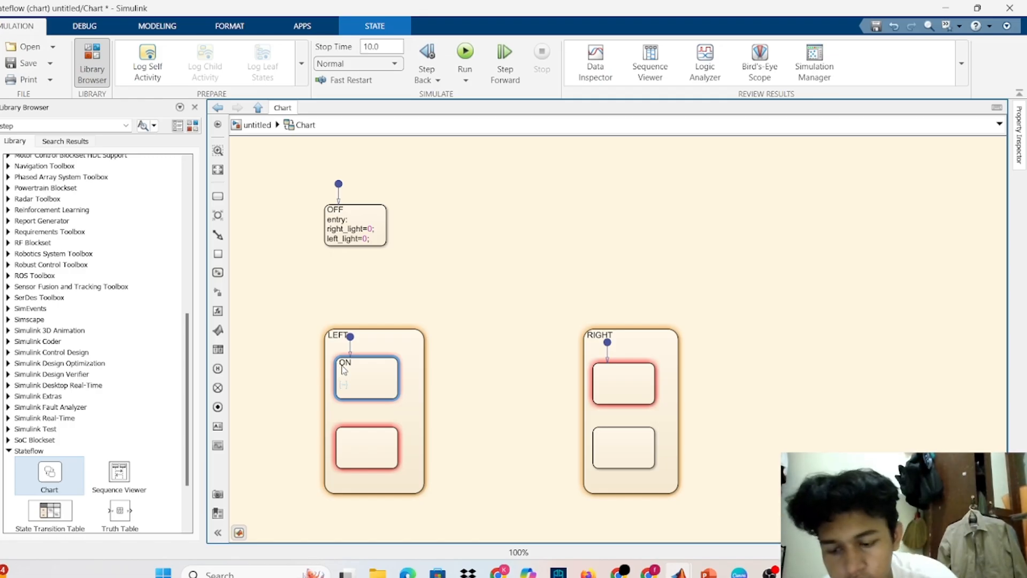
key(Caps_Lock)
text(entr)
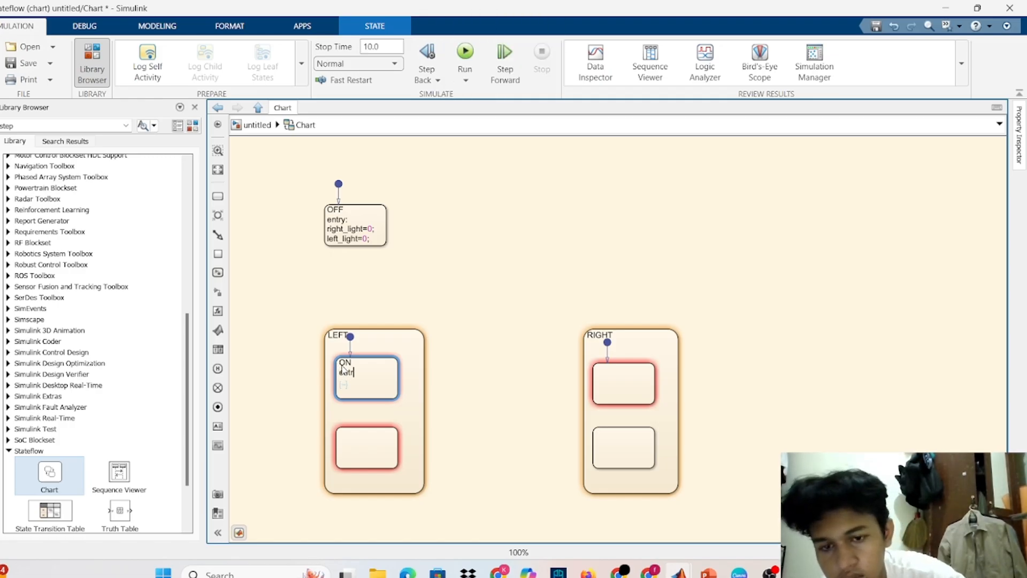
text(y: )
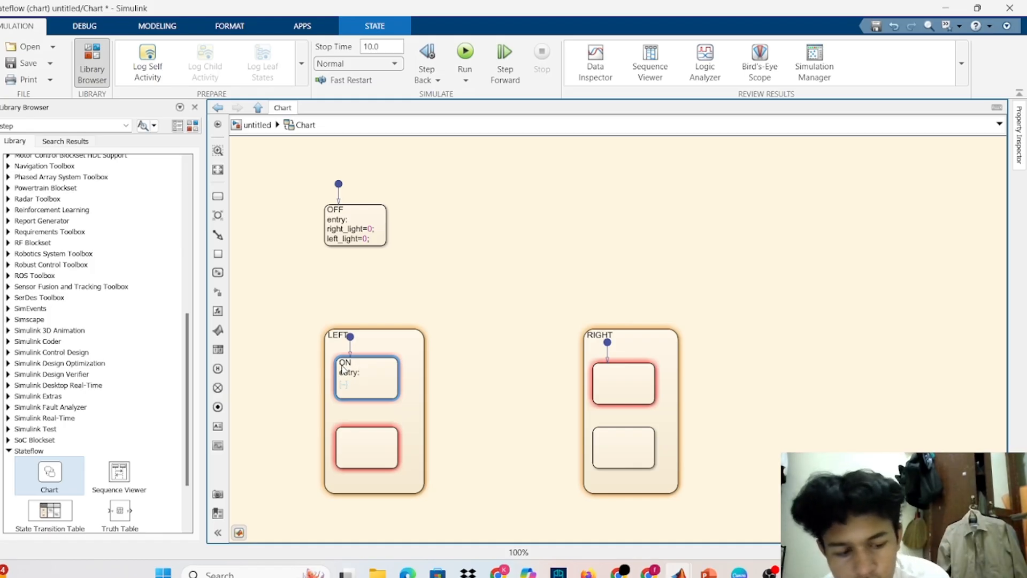
text(le)
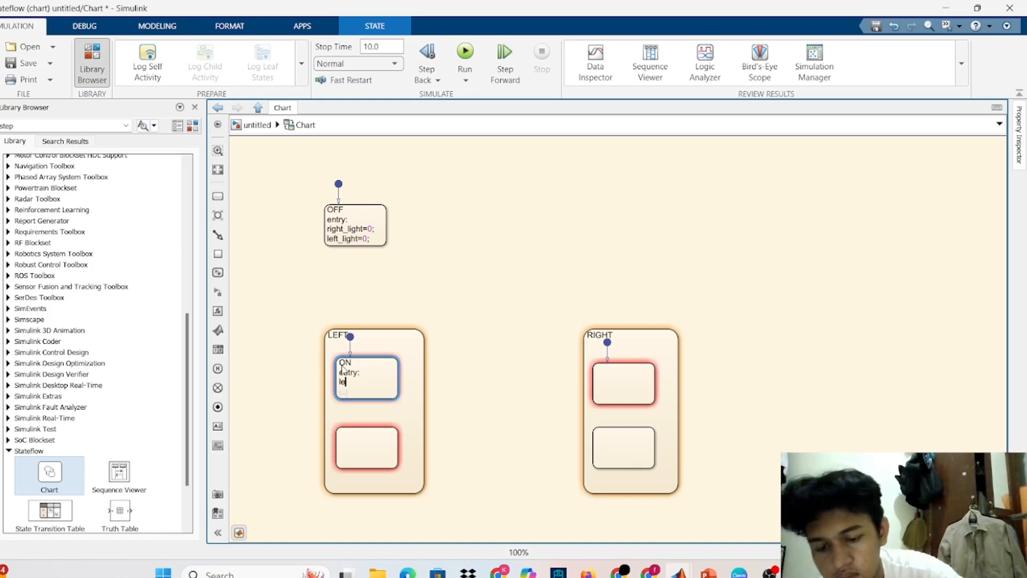
text(ft_light)
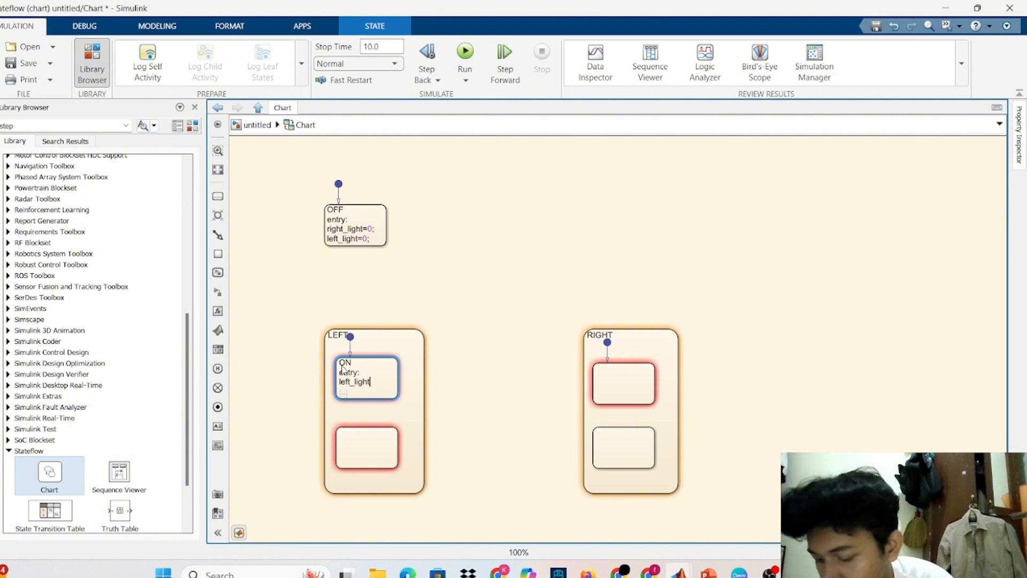
text(=)
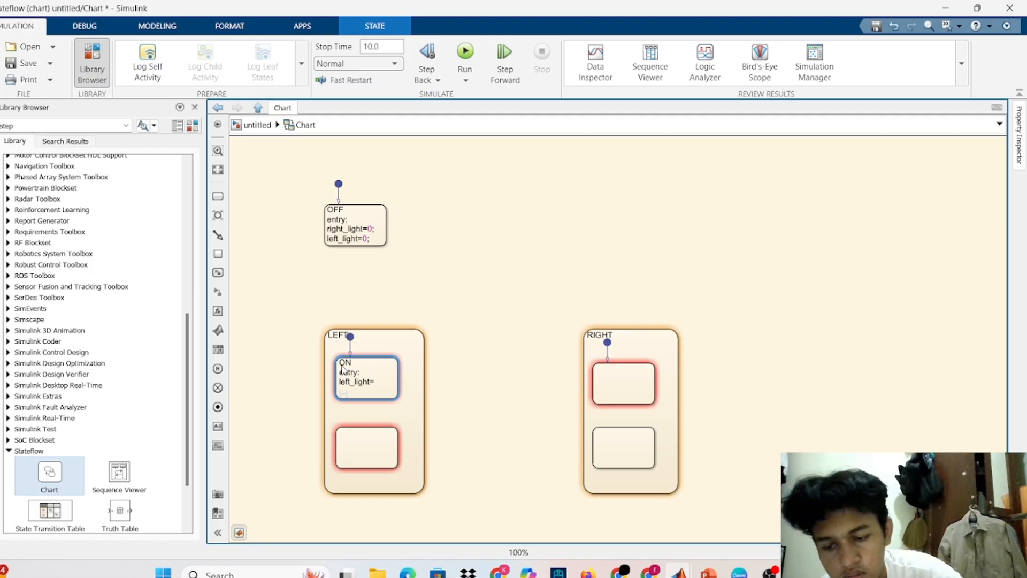
text(1)
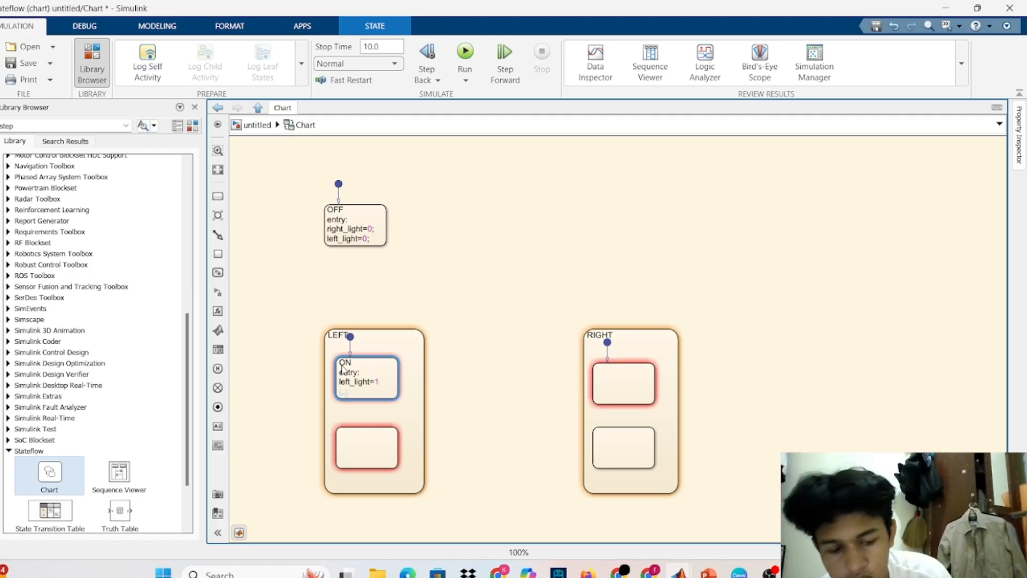
text(;)
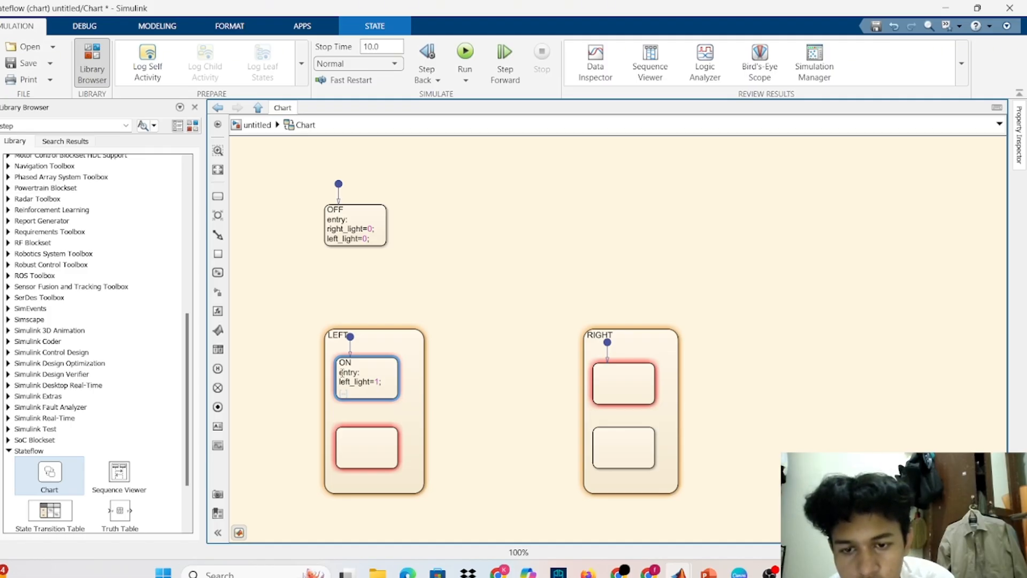
Step: Name LEFT's lower substate OFF, copy the entry action from LEFT's ON substate into it, and change it to left_light=0;
drag(341, 373, 386, 383)
key(ctrl+c)
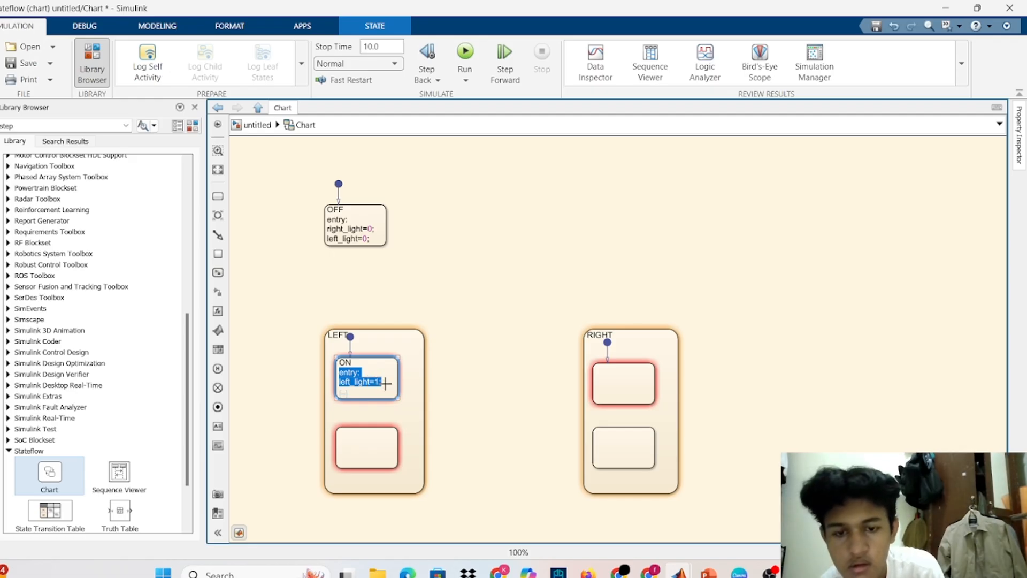
click(368, 437)
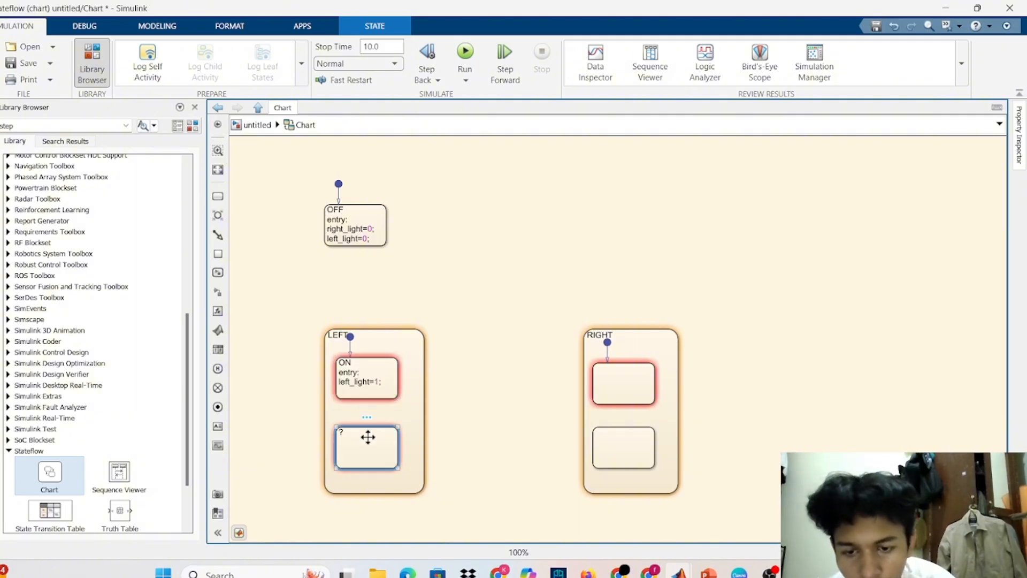
click(341, 433)
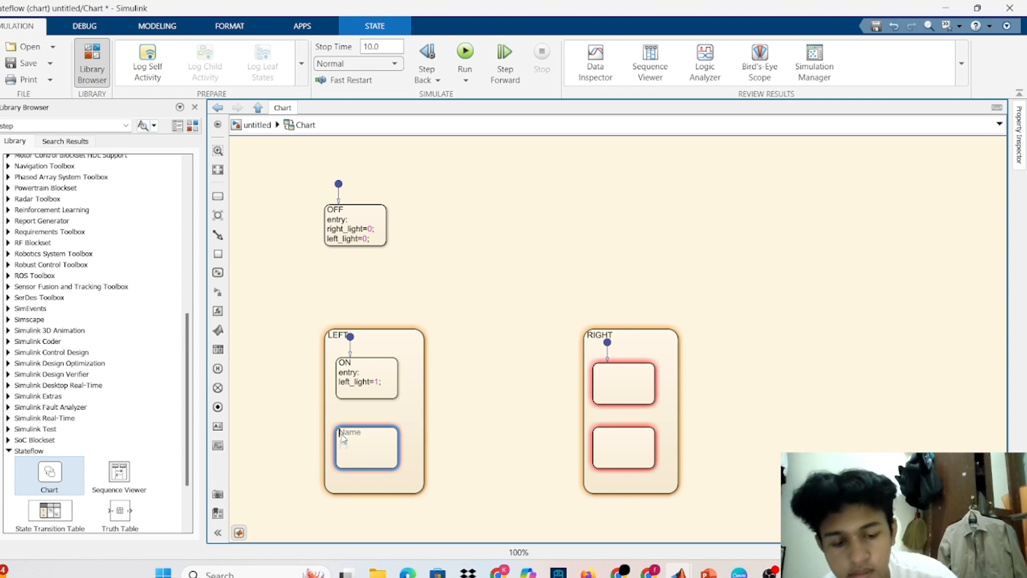
key(Caps_Lock)
text(OFF)
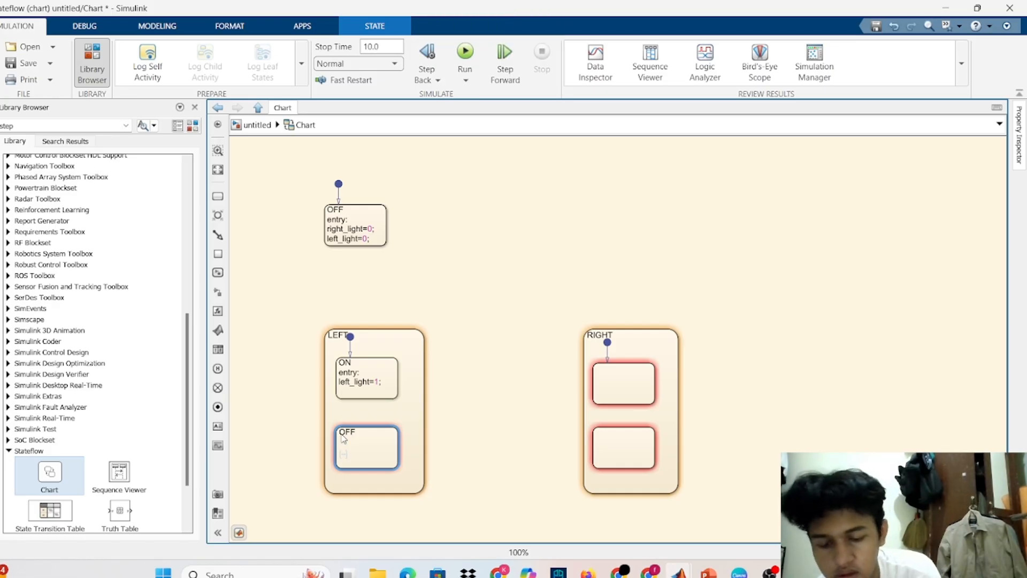
key(ctrl+v)
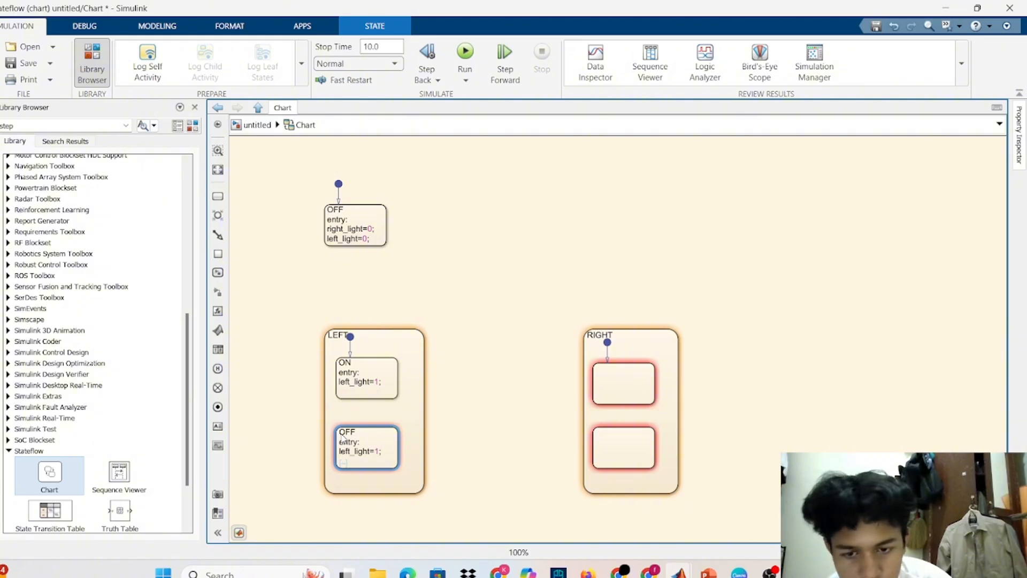
key(BackSpace)
key(BackSpace)
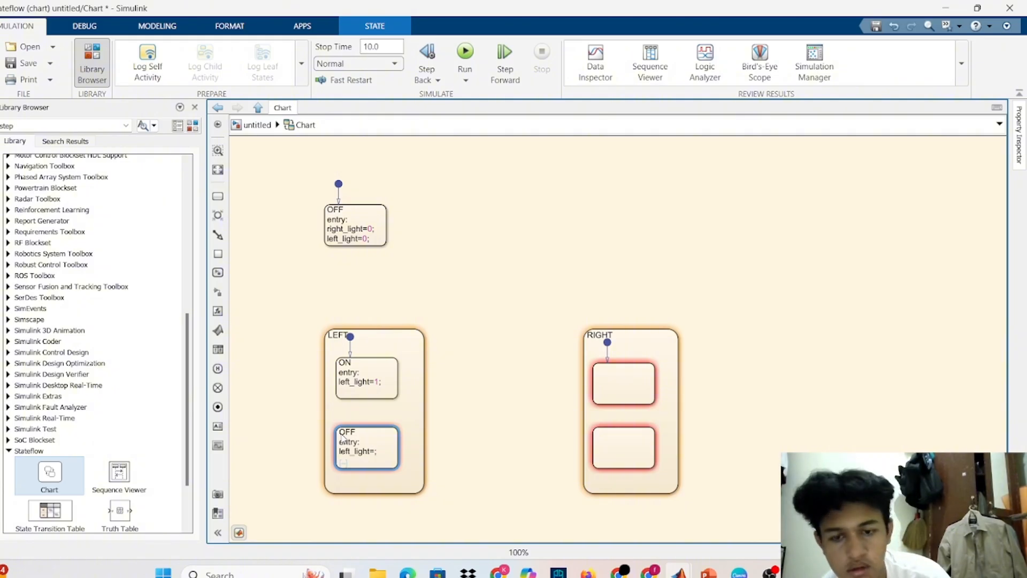
text(0)
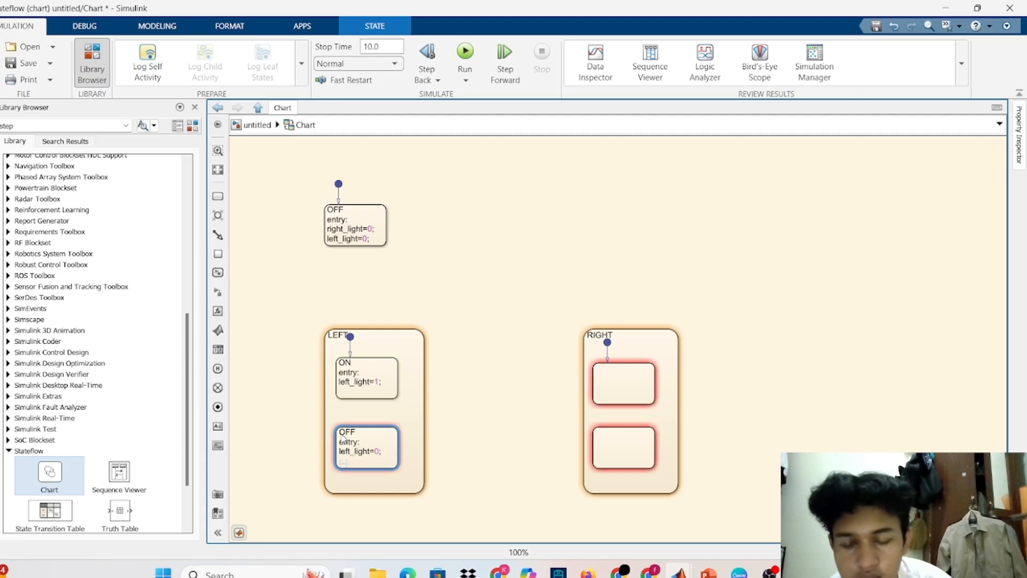
Step: Name the upper substate of RIGHT ON and paste the copied entry action left_light=1; below the name
click(616, 385)
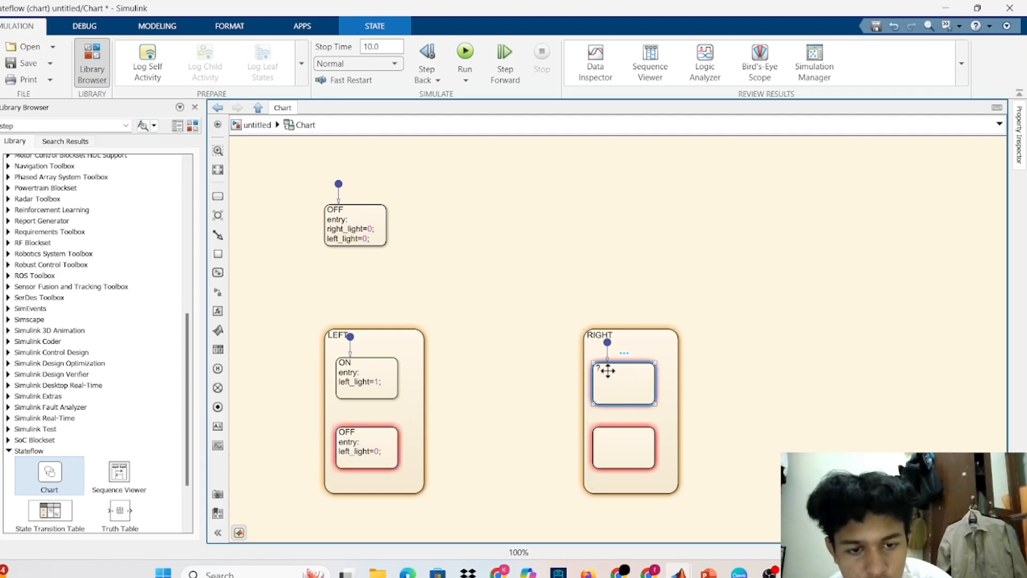
click(600, 368)
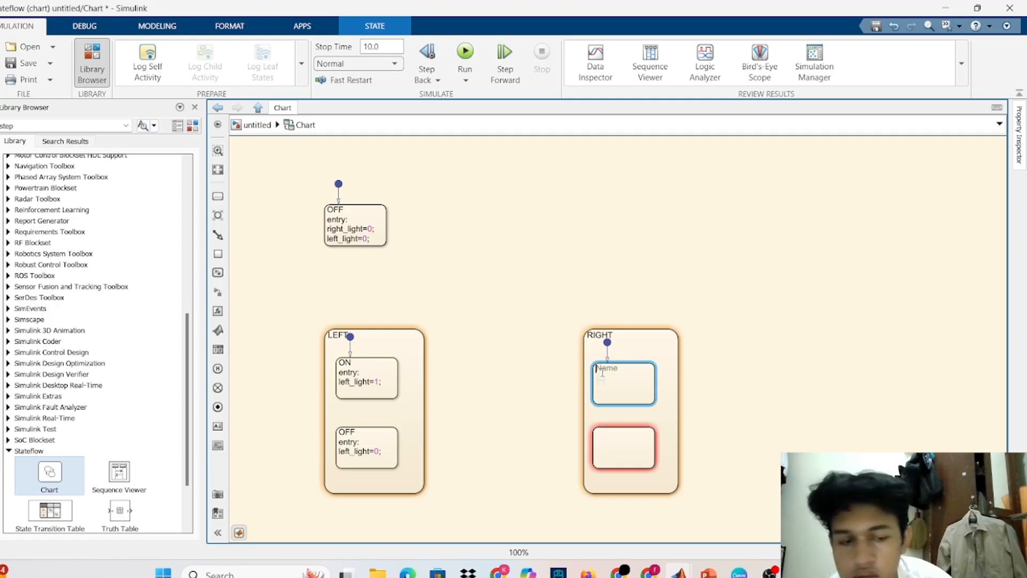
text(ON)
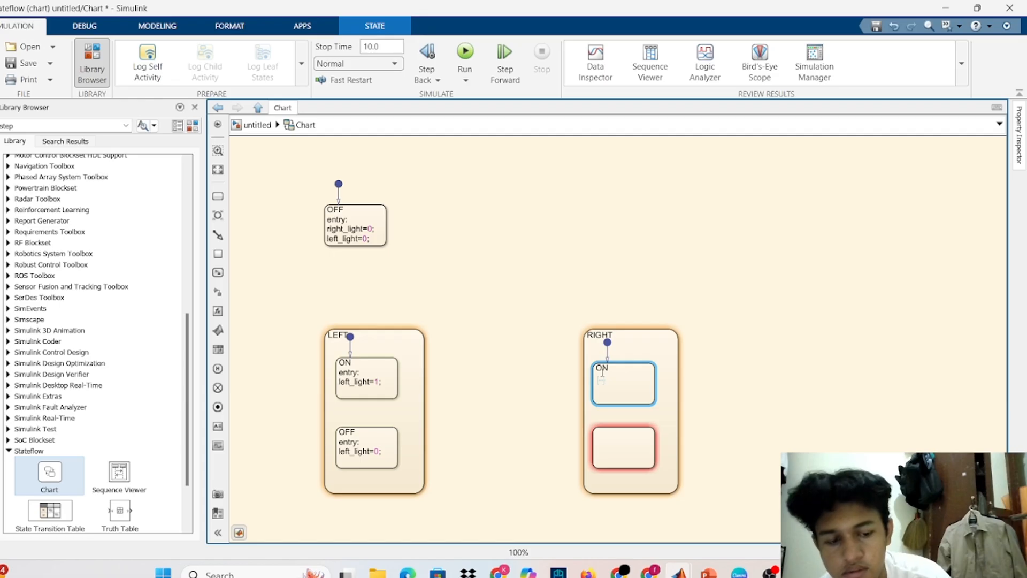
key(Return)
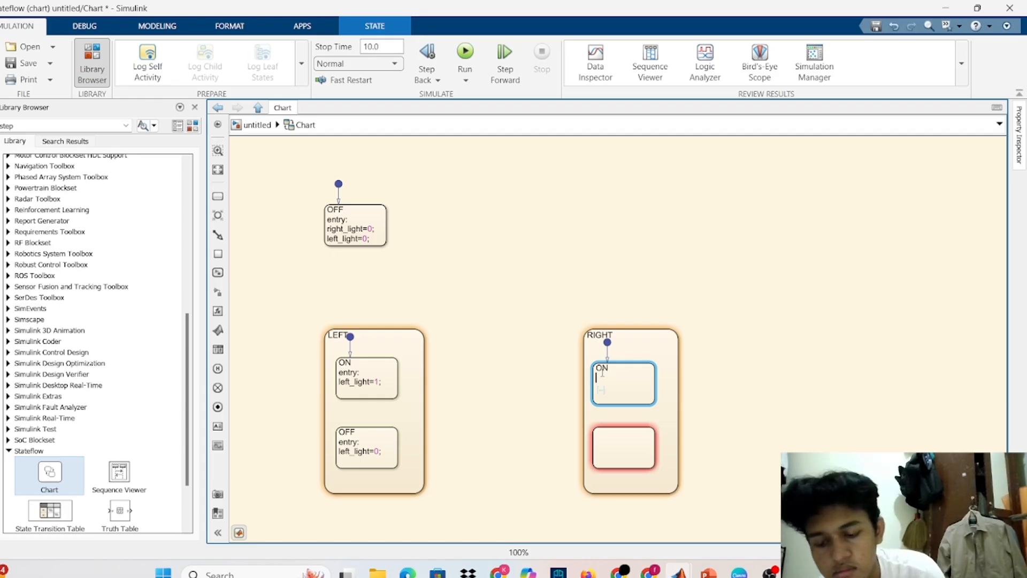
key(ctrl+v)
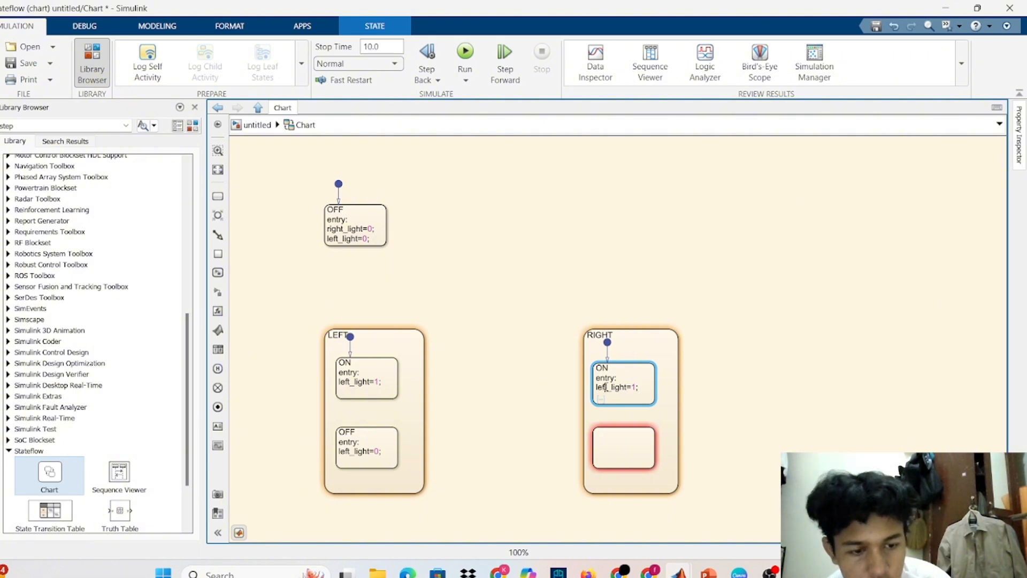
Step: Change the entry action in RIGHT's ON substate to right_light=1;, with the variable name in lowercase
click(606, 387)
key(BackSpace)
key(BackSpace)
key(BackSpace)
key(BackSpace)
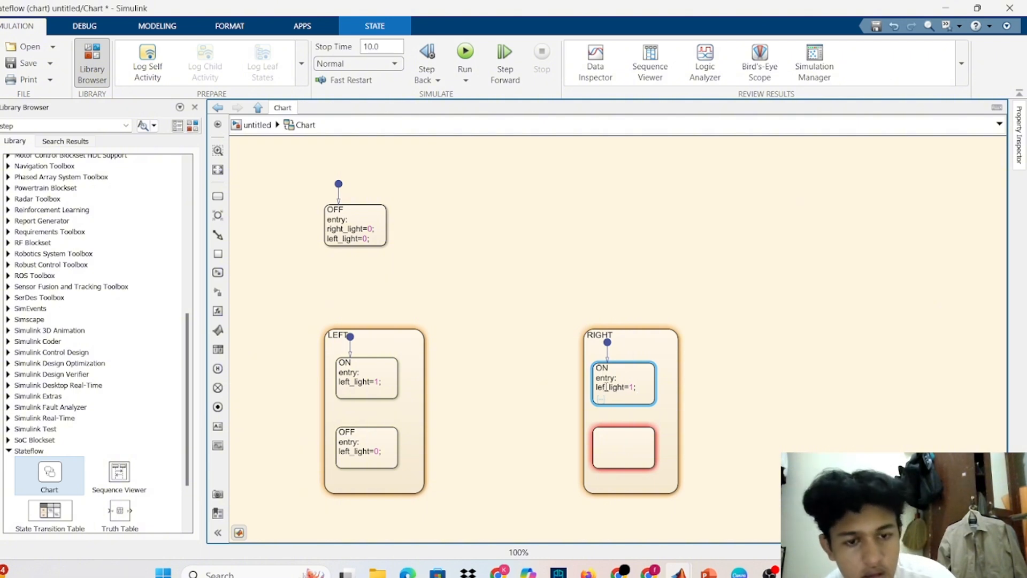
text(RIGHT)
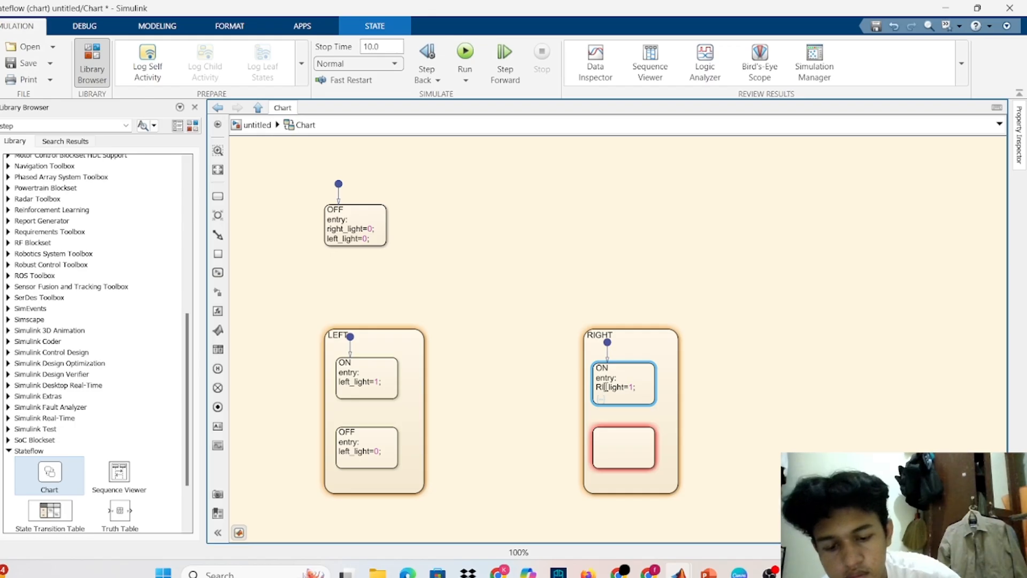
key(BackSpace)
key(BackSpace)
key(BackSpace)
key(BackSpace)
key(BackSpace)
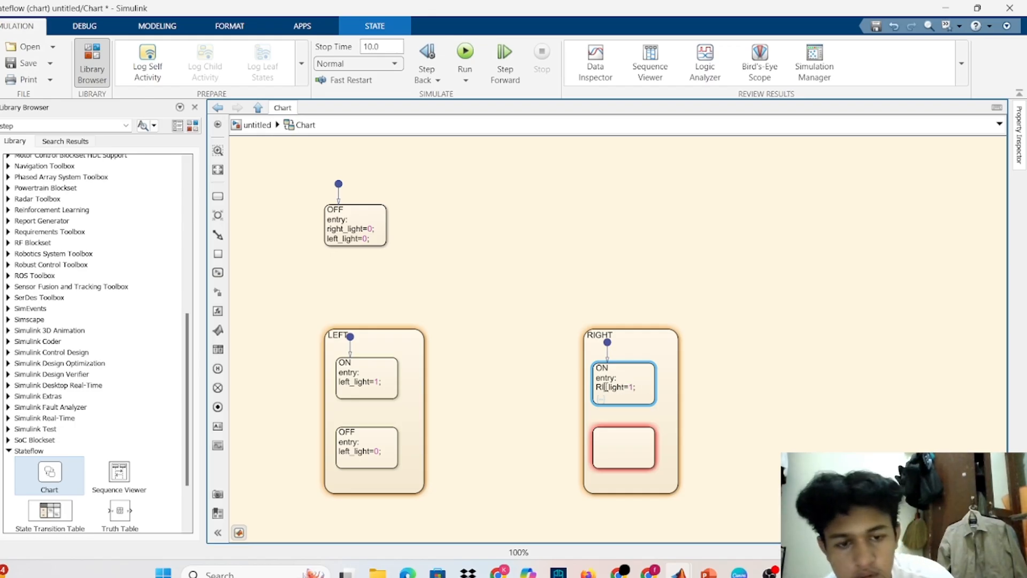
key(Caps_Lock)
text(right)
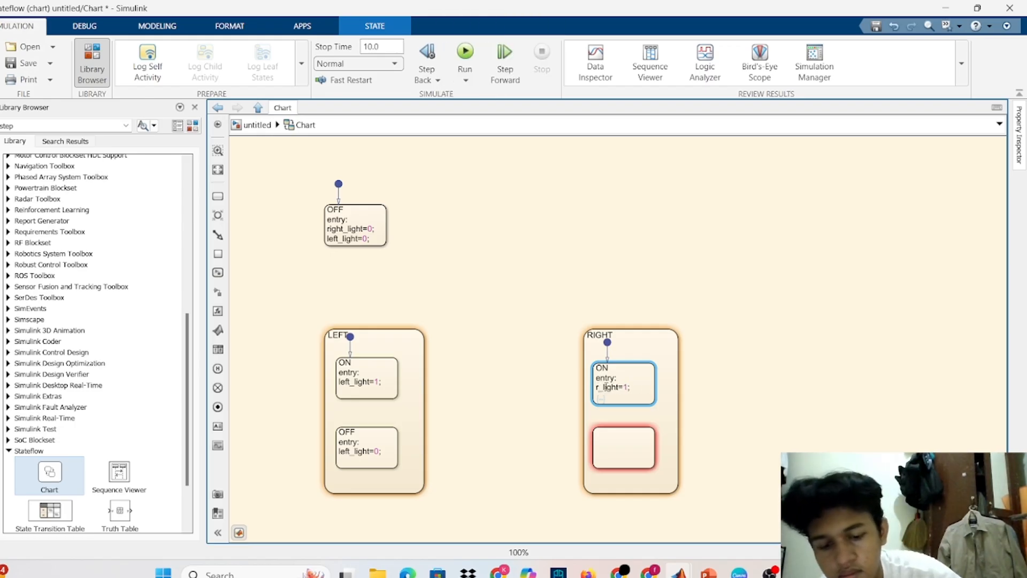
Step: Name the lower substate of RIGHT OFF and paste the copied entry action left_light=1; below the name
click(602, 440)
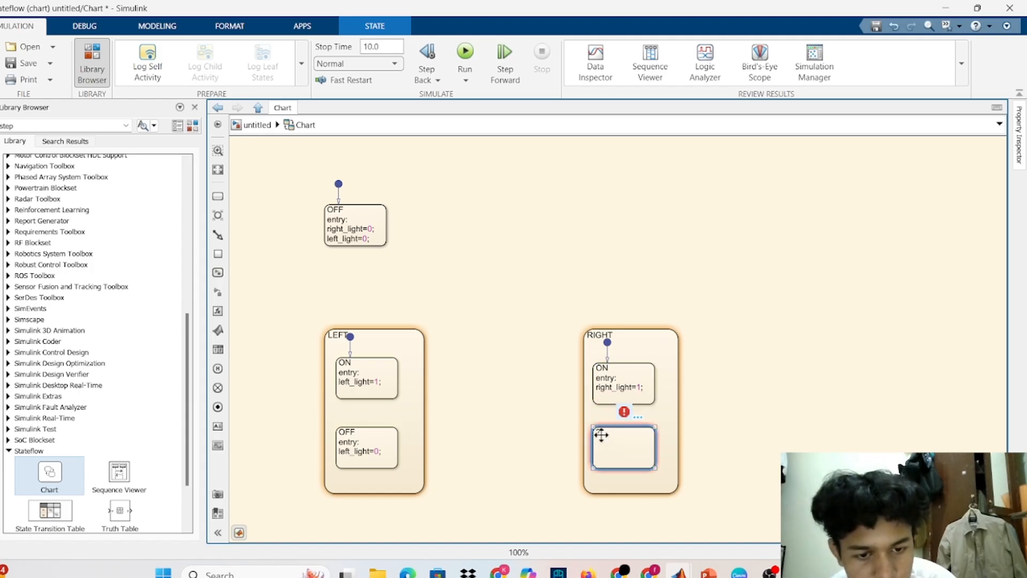
click(599, 434)
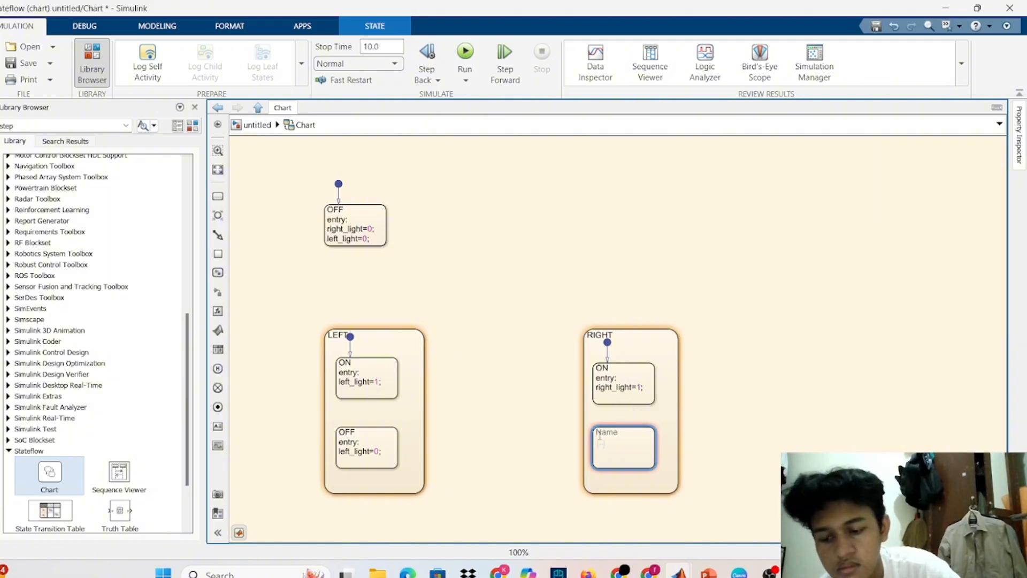
key(Caps_Lock)
text(OFF)
key(Return)
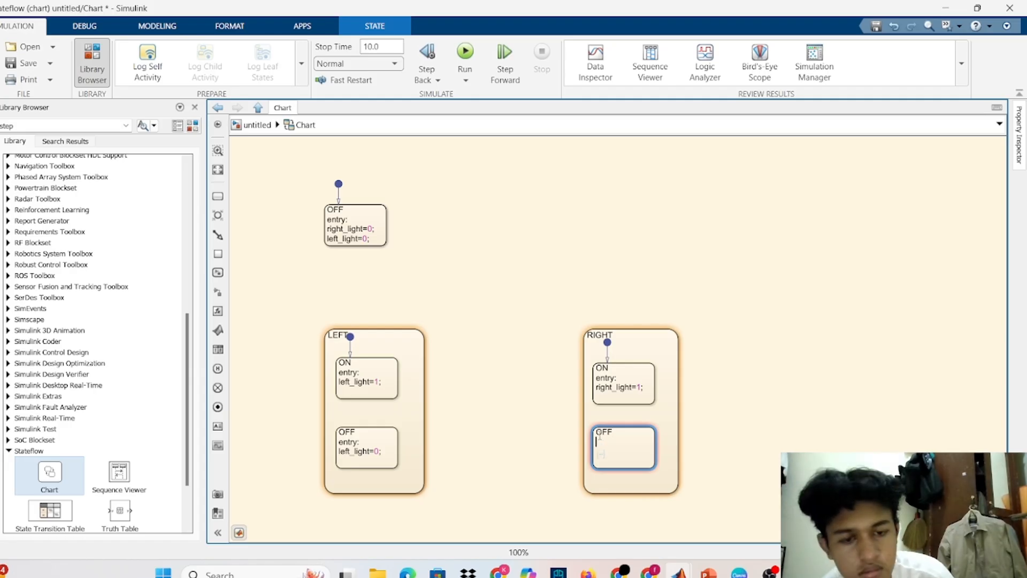
text(entry: left_light=1;)
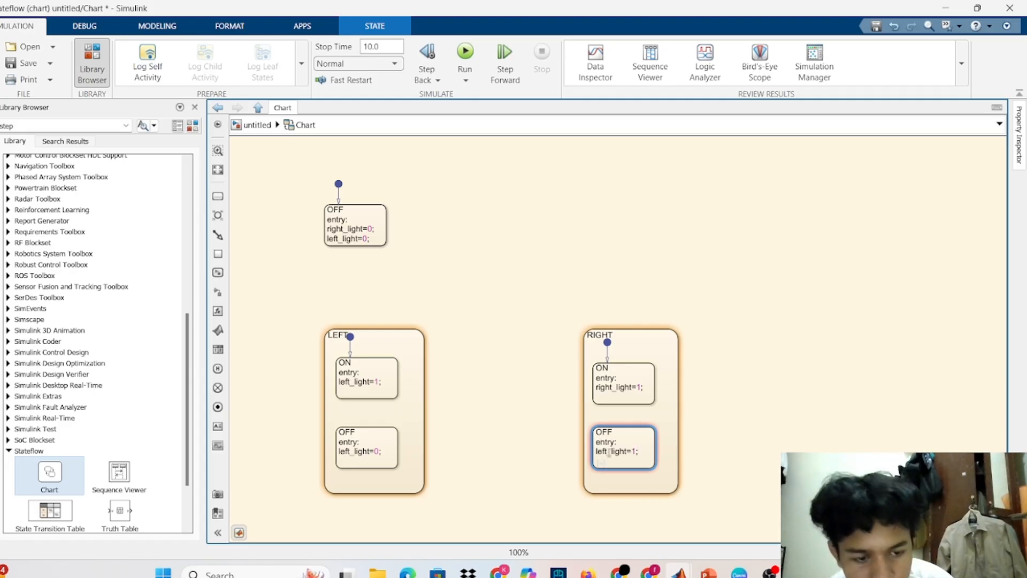
Step: Change the entry action in RIGHT's OFF substate to right_light=0;
click(608, 452)
key(BackSpace)
key(BackSpace)
key(BackSpace)
key(BackSpace)
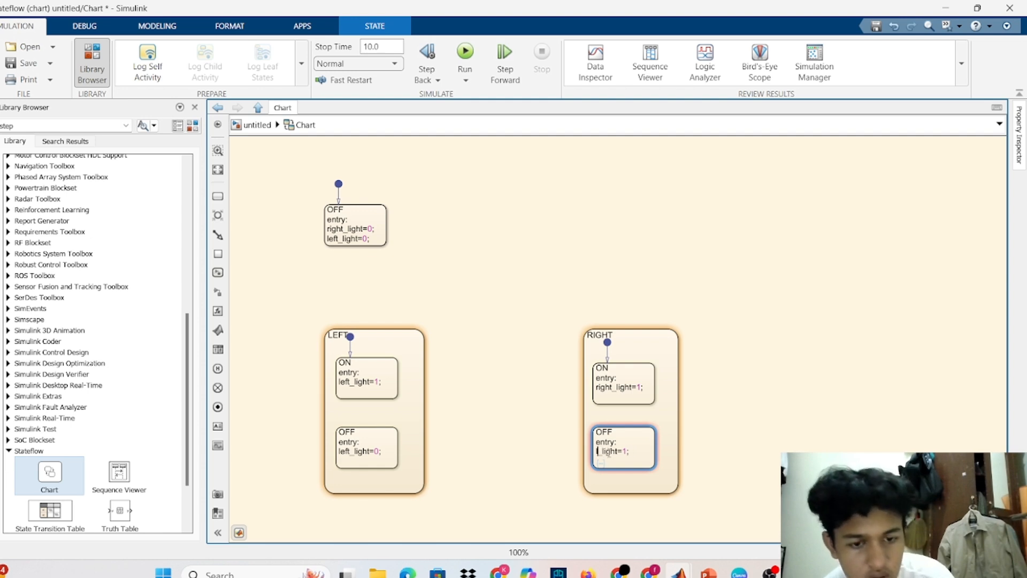
text(right)
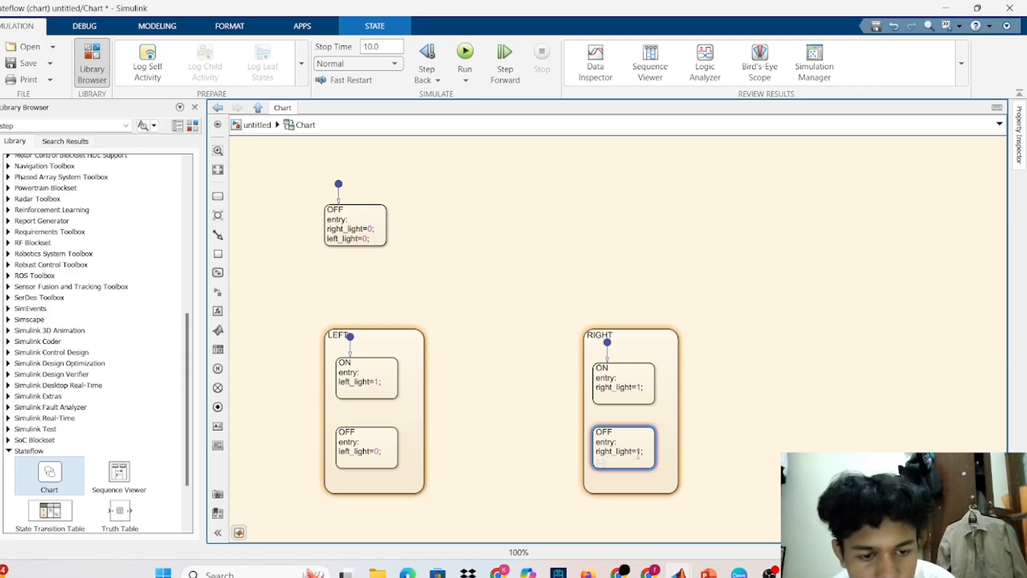
click(640, 452)
key(BackSpace)
key(BackSpace)
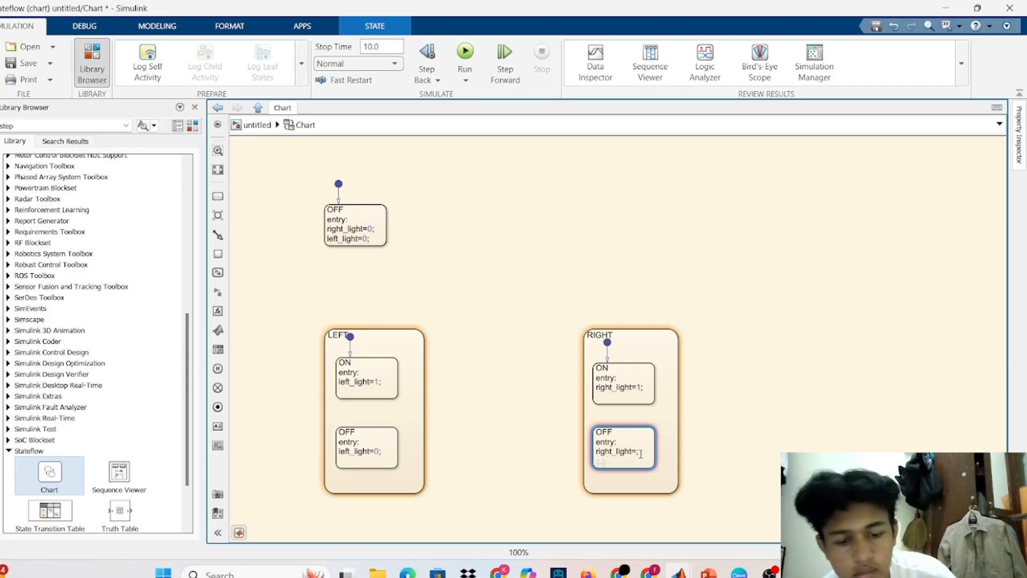
text(0;)
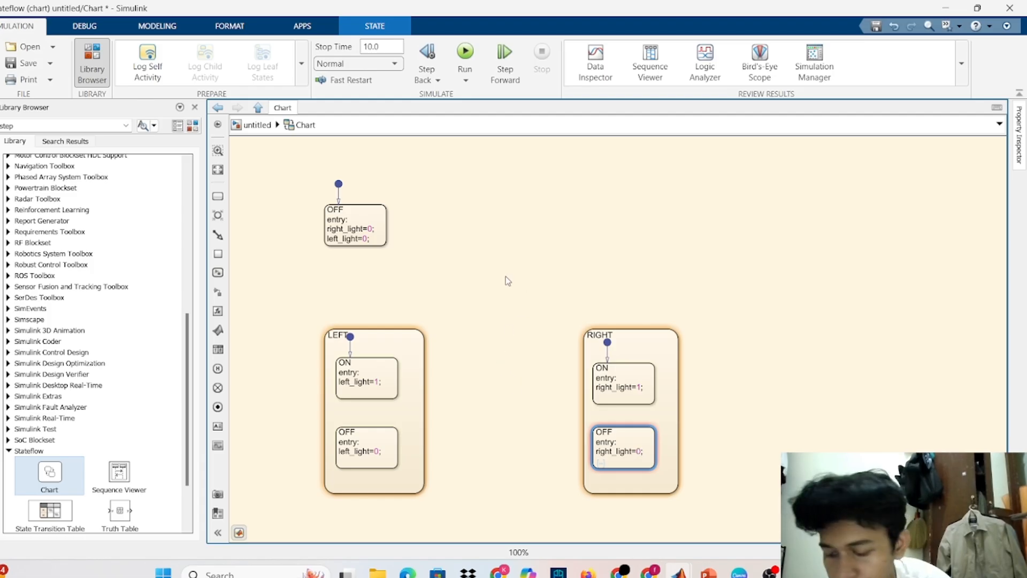
key(BackSpace)
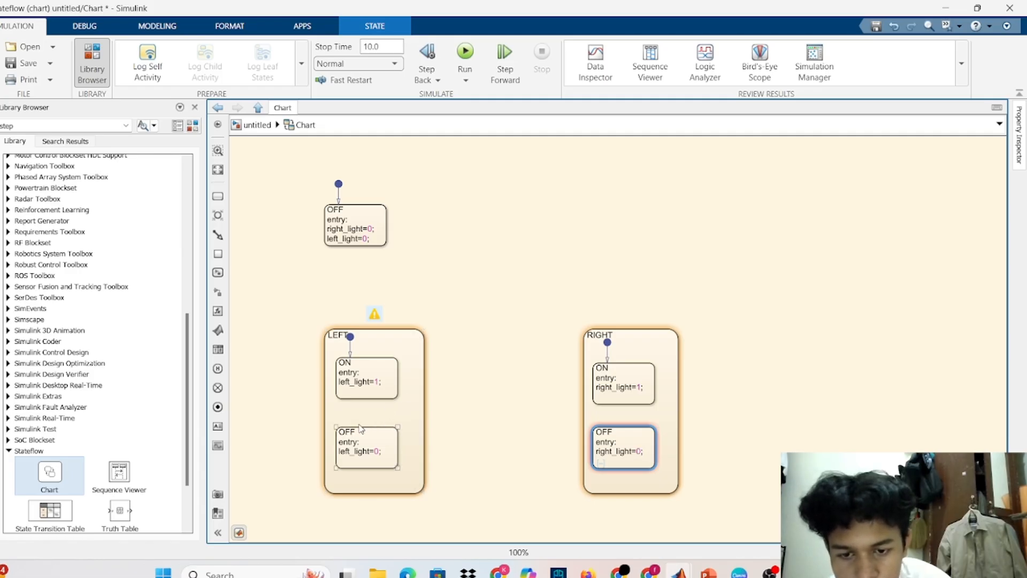
Step: Add a transition from LEFT's OFF substate up to its ON substate with the condition after(0.5,sec)
drag(355, 425, 351, 400)
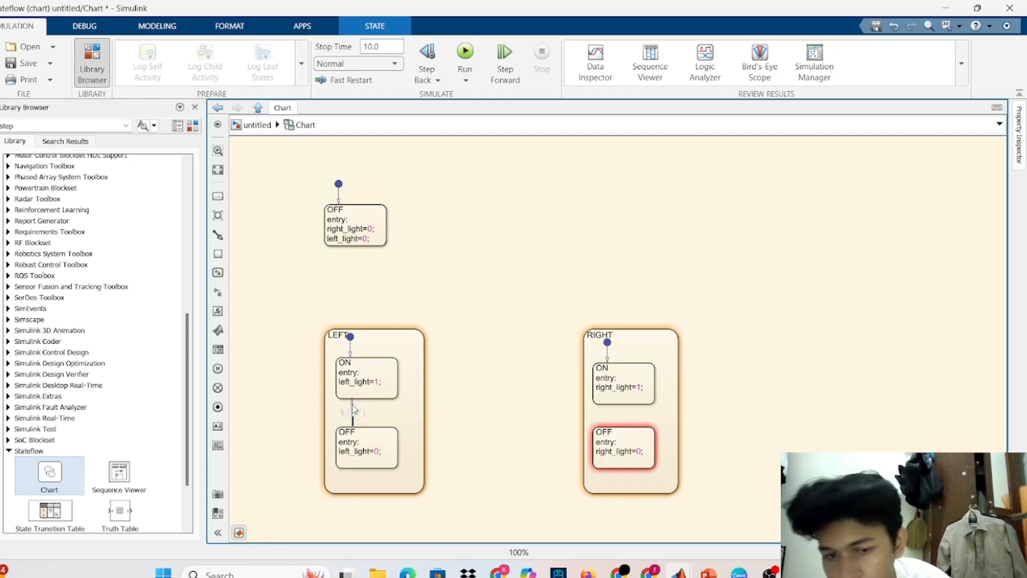
click(353, 410)
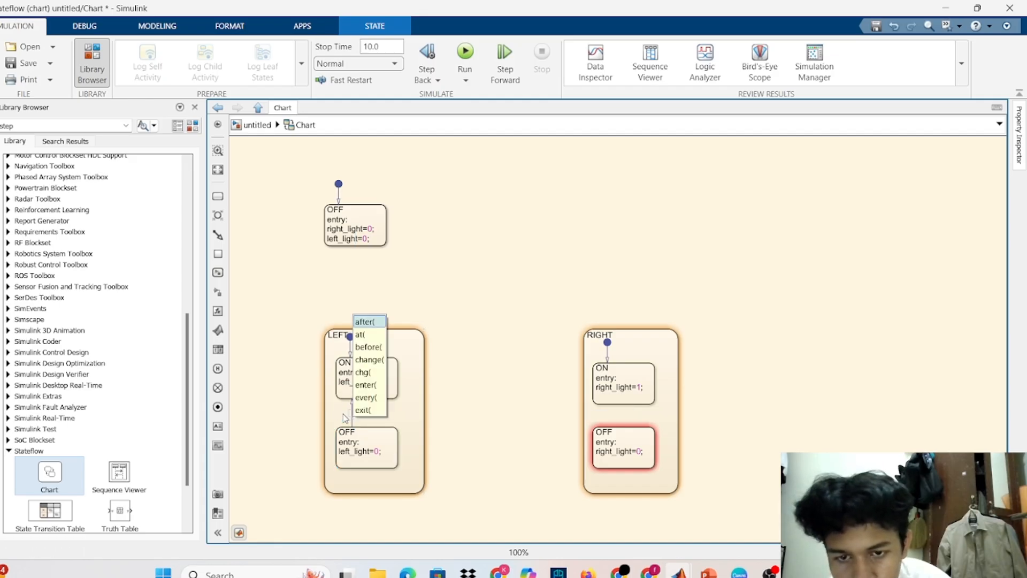
click(379, 322)
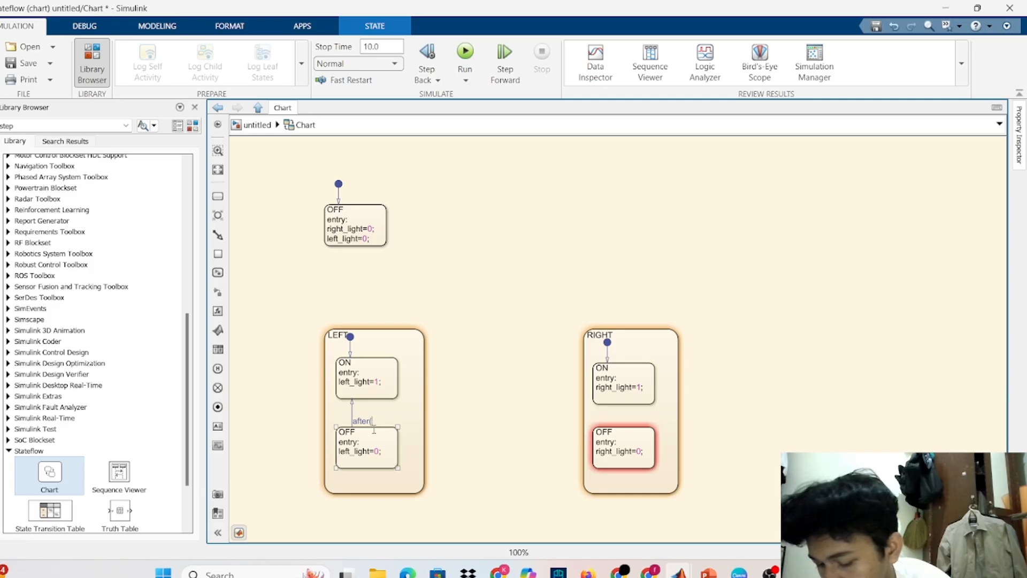
text(0.5)
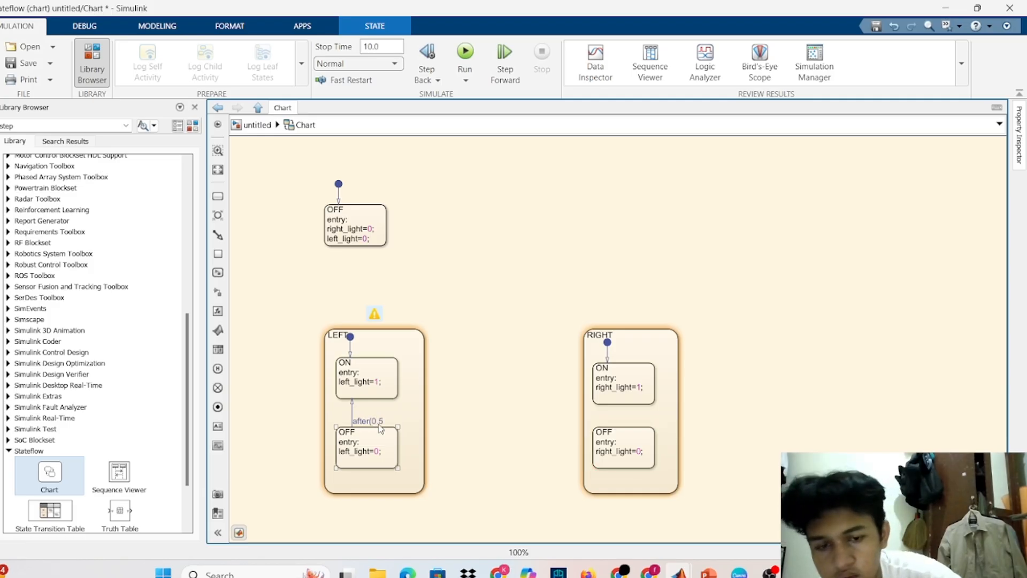
text(,)
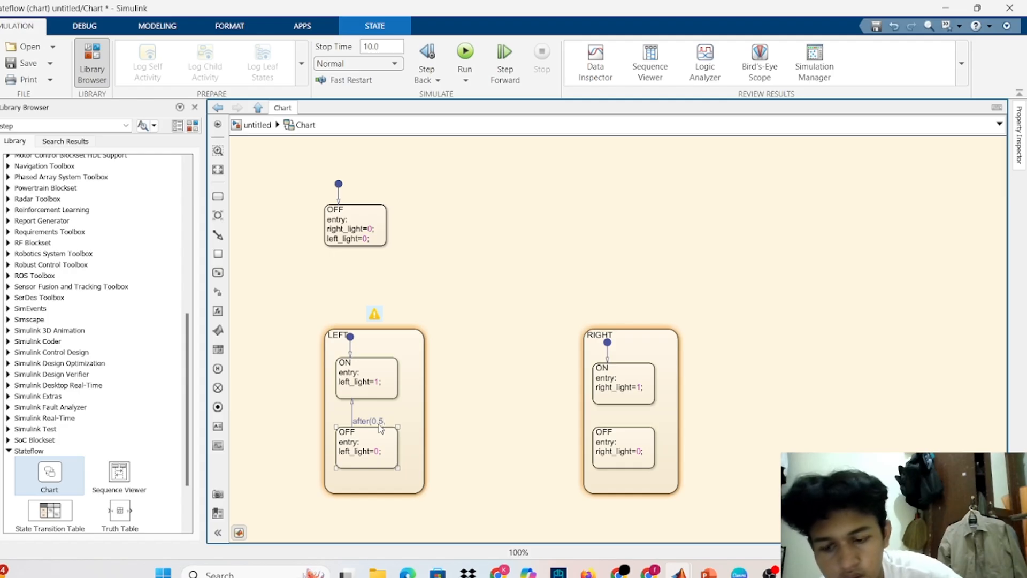
text(sec)
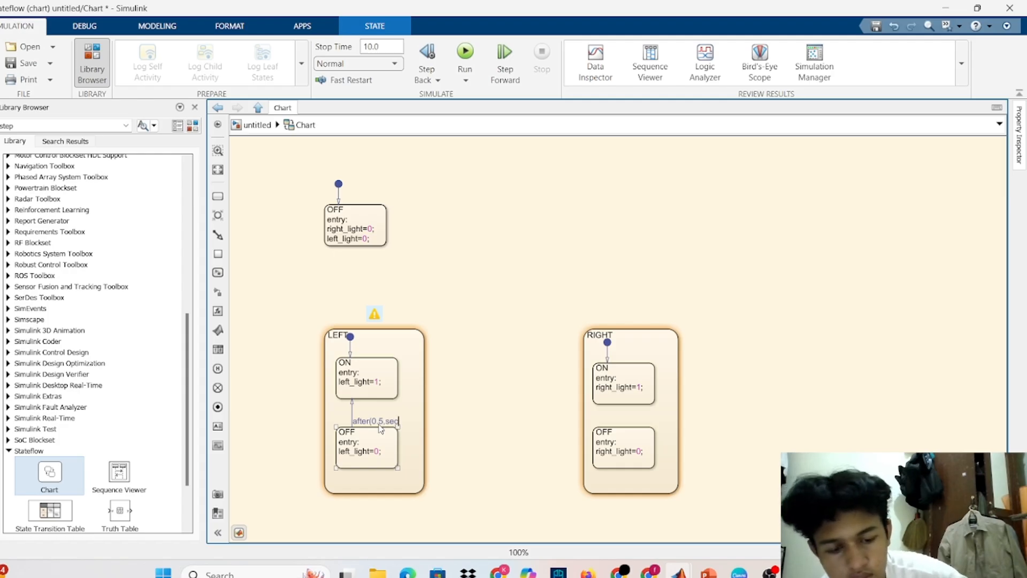
text())
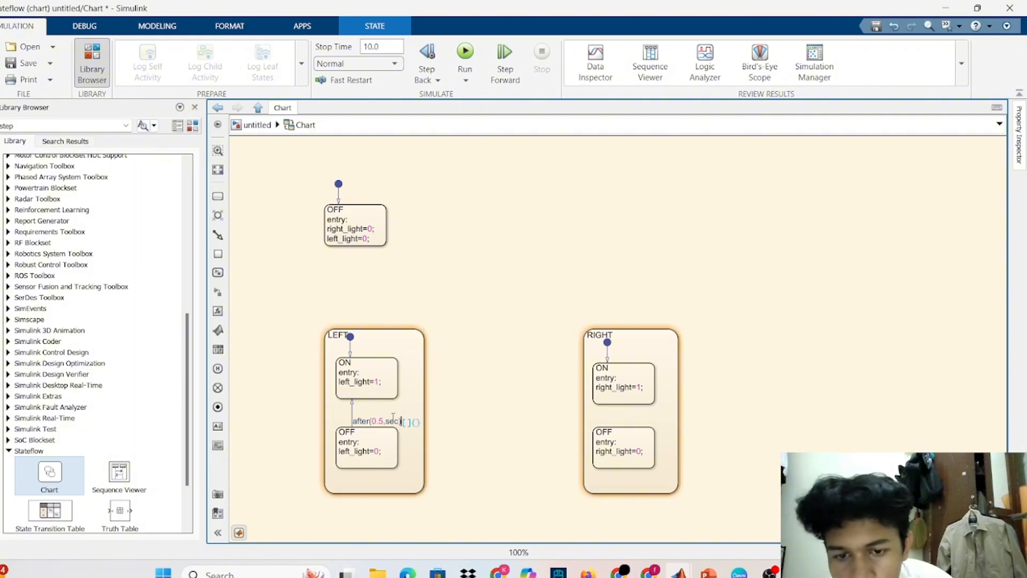
Step: Add a transition from LEFT's ON substate down to its OFF substate with the condition after(0.5,sec)
click(384, 398)
drag(386, 400, 390, 425)
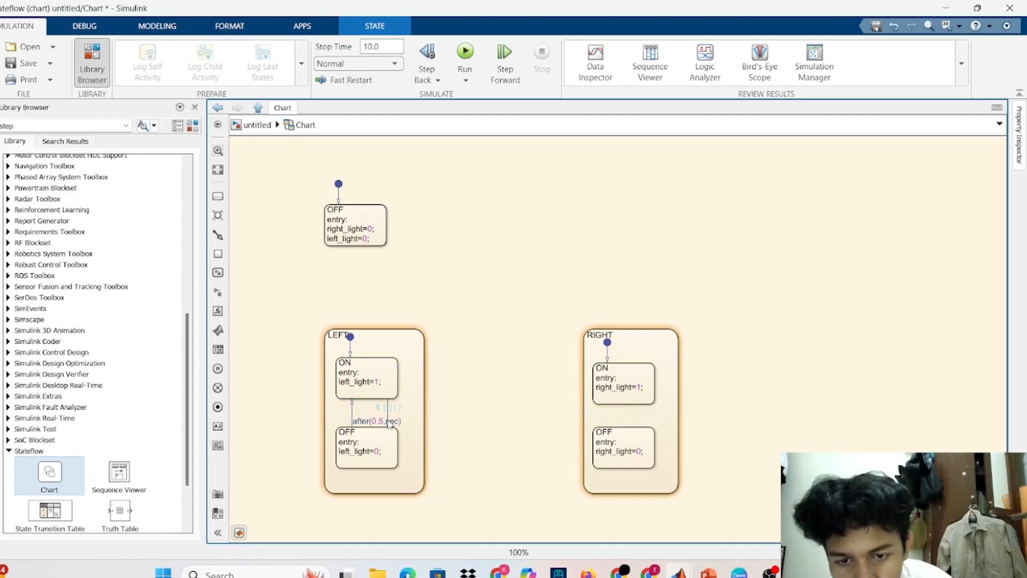
click(382, 409)
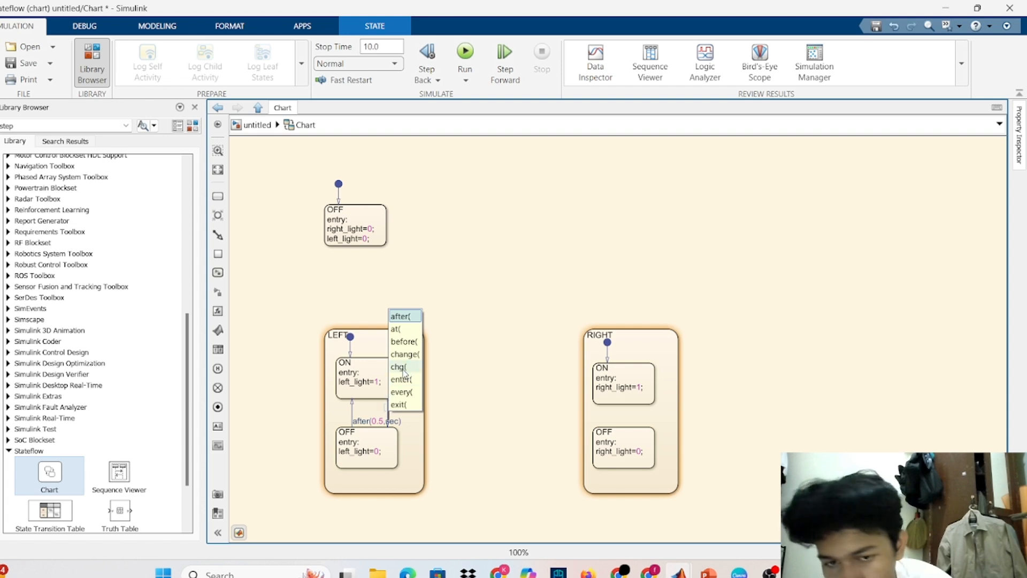
click(410, 317)
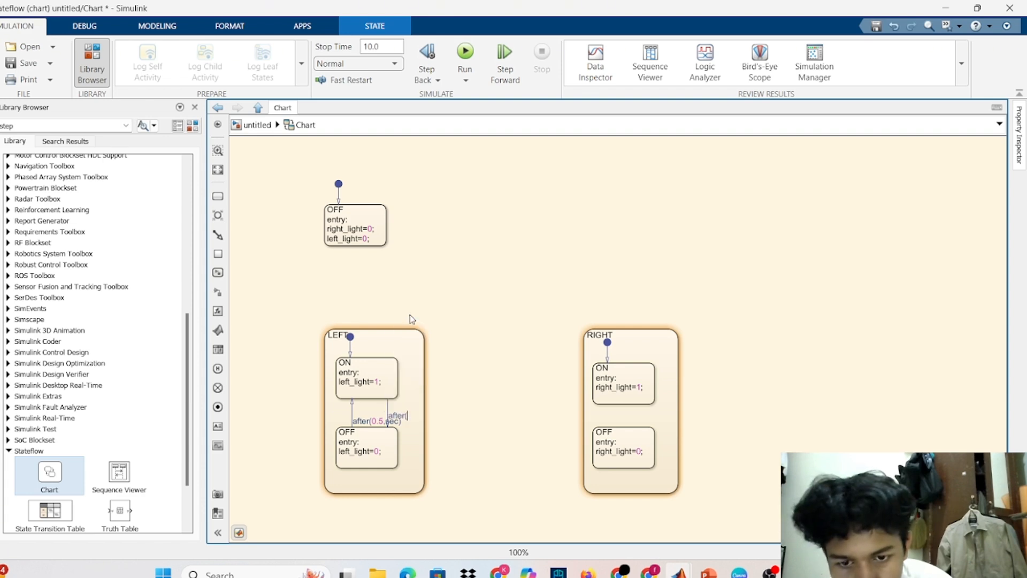
click(416, 347)
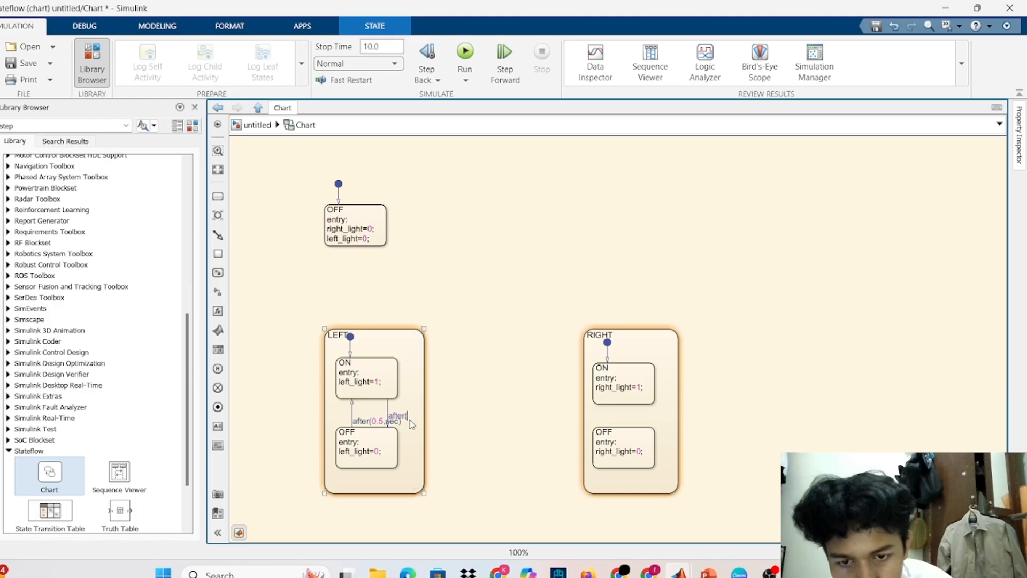
text(0.5)
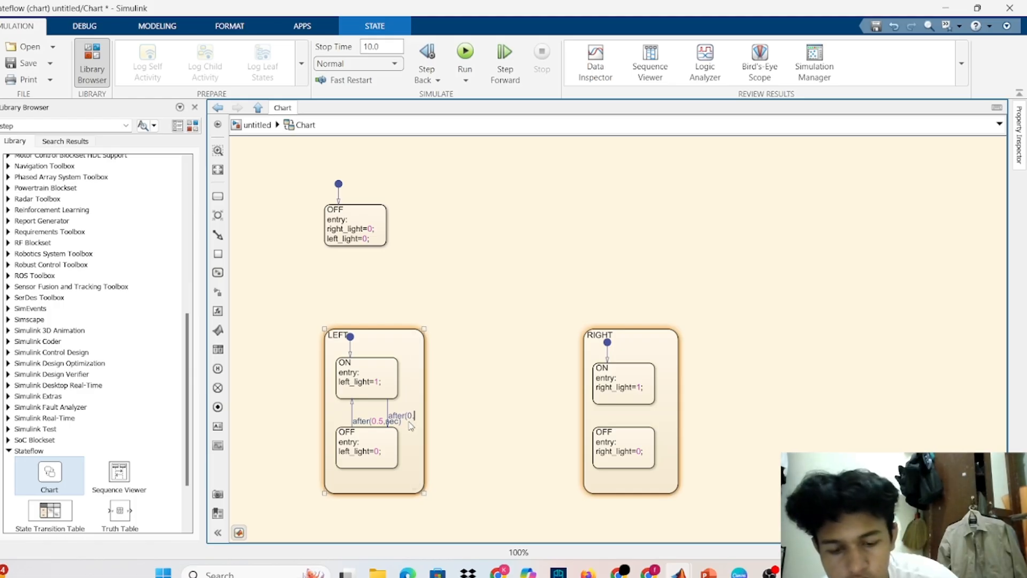
text(,)
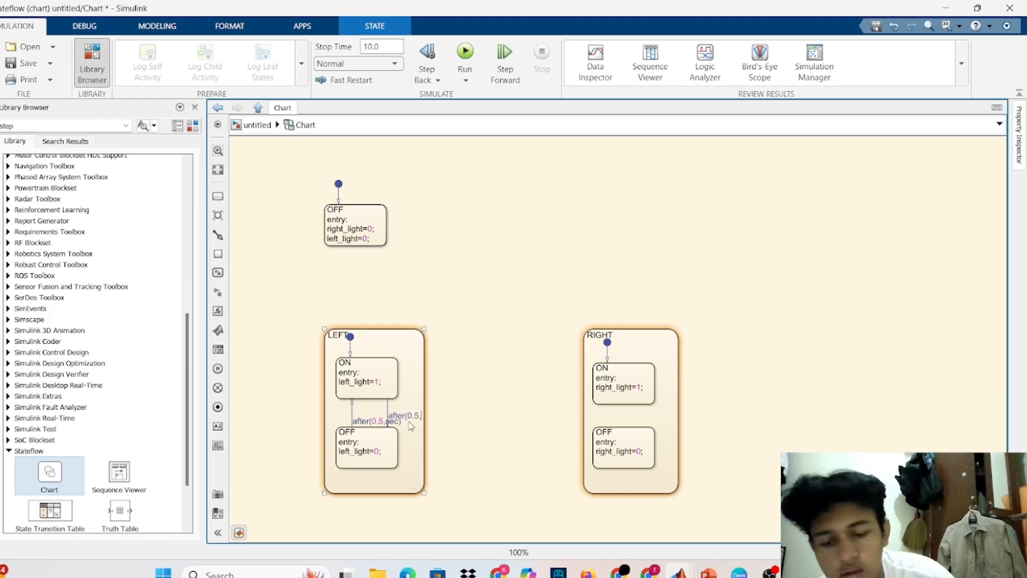
text(sec)
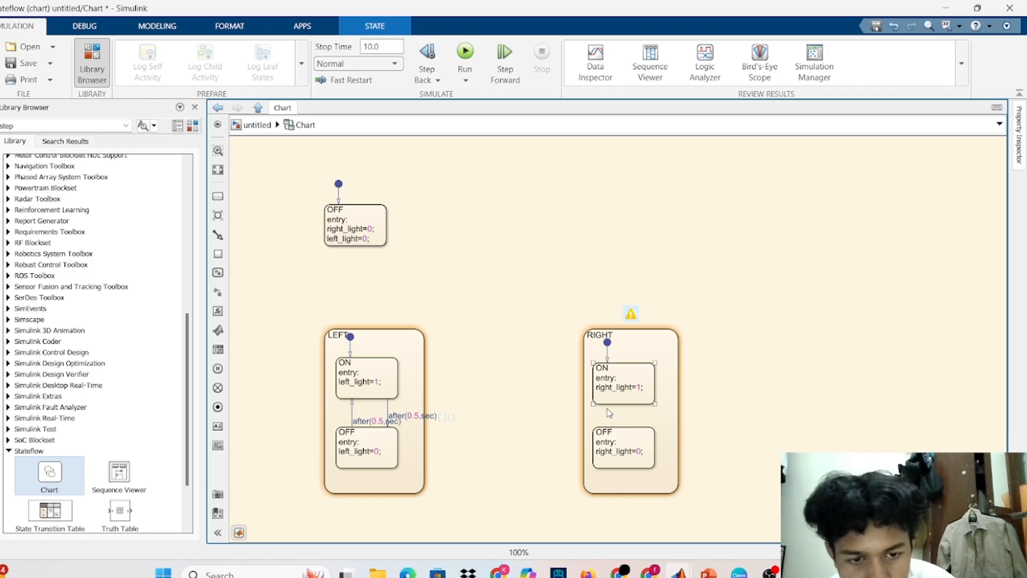
Step: Add a transition from RIGHT's OFF substate up to its ON substate with the condition after(0.5,sec)
click(602, 402)
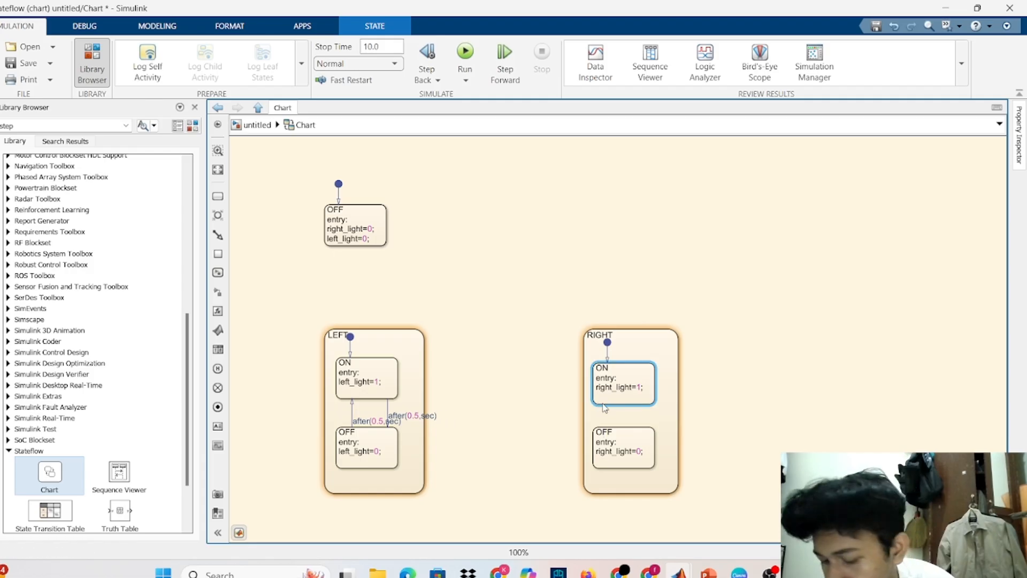
click(606, 428)
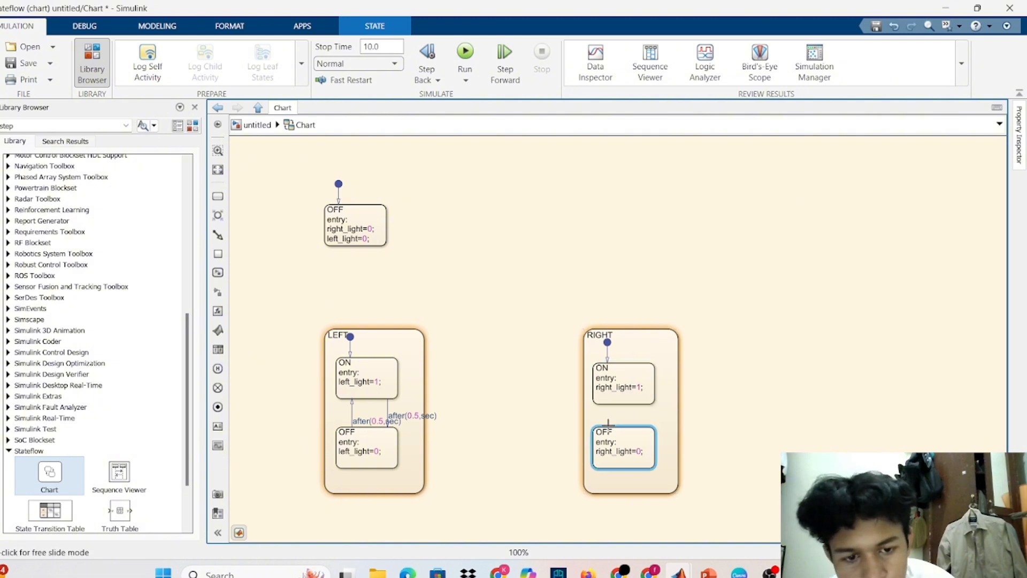
drag(605, 415, 606, 406)
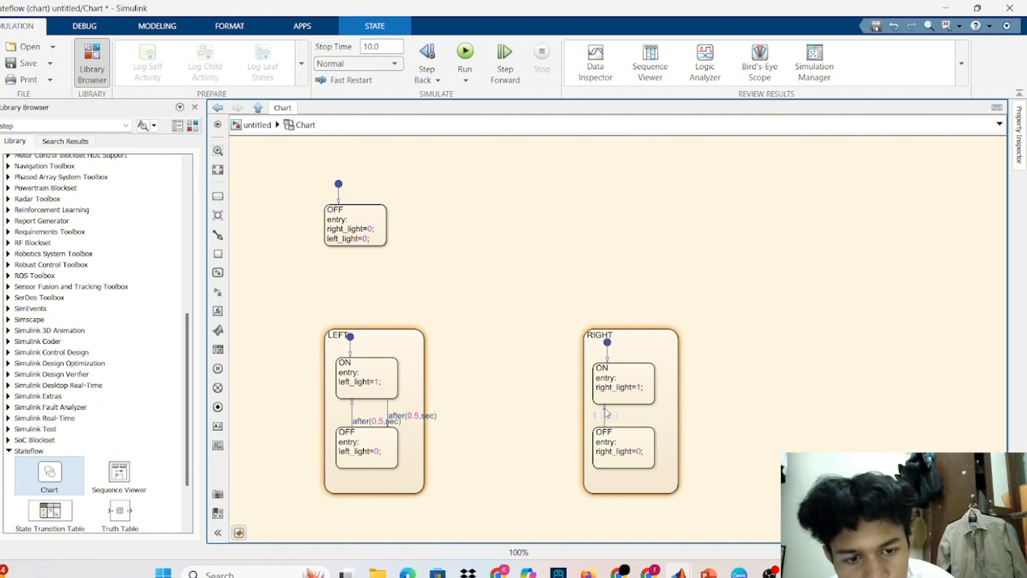
click(598, 417)
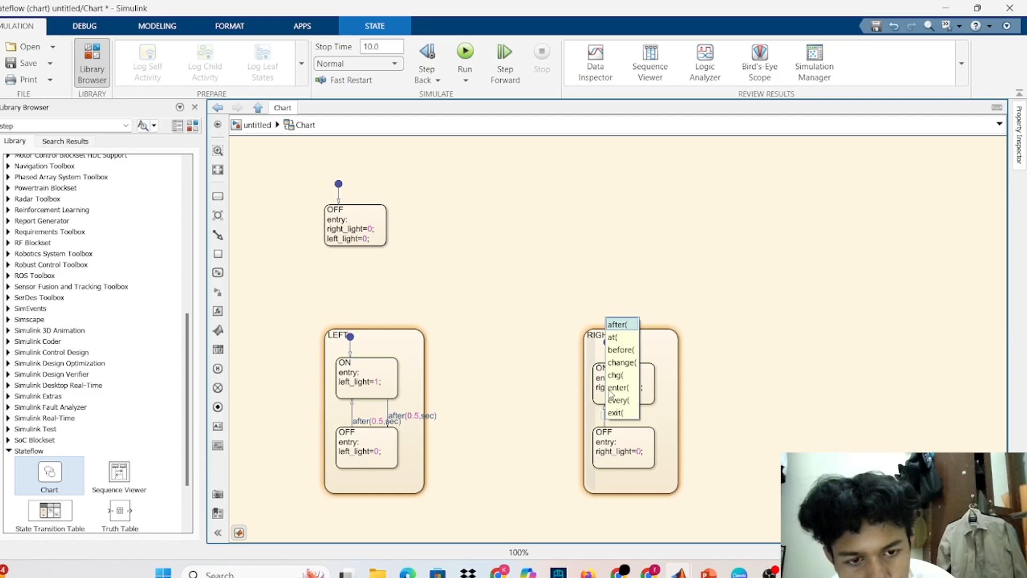
click(633, 328)
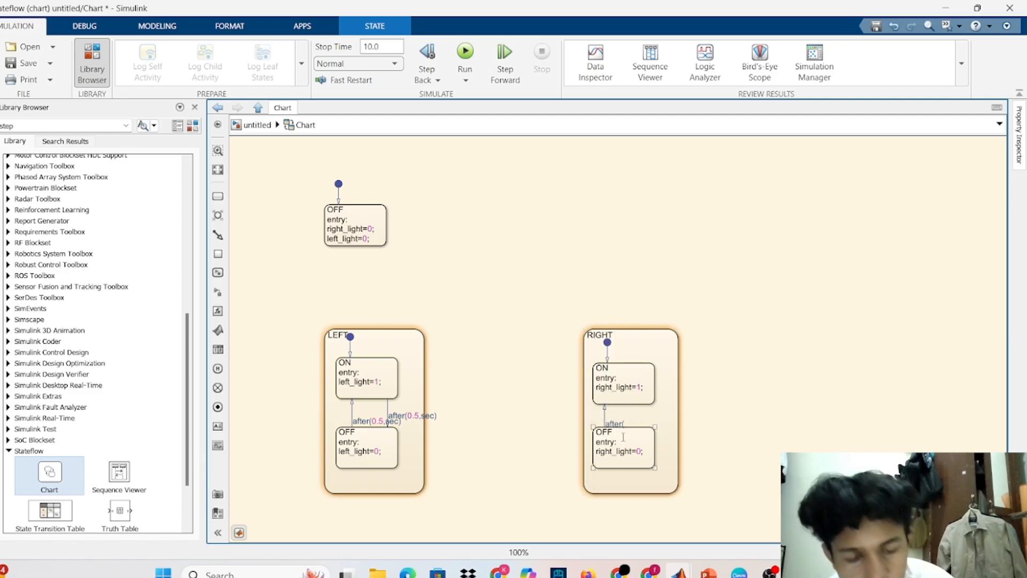
text(0)
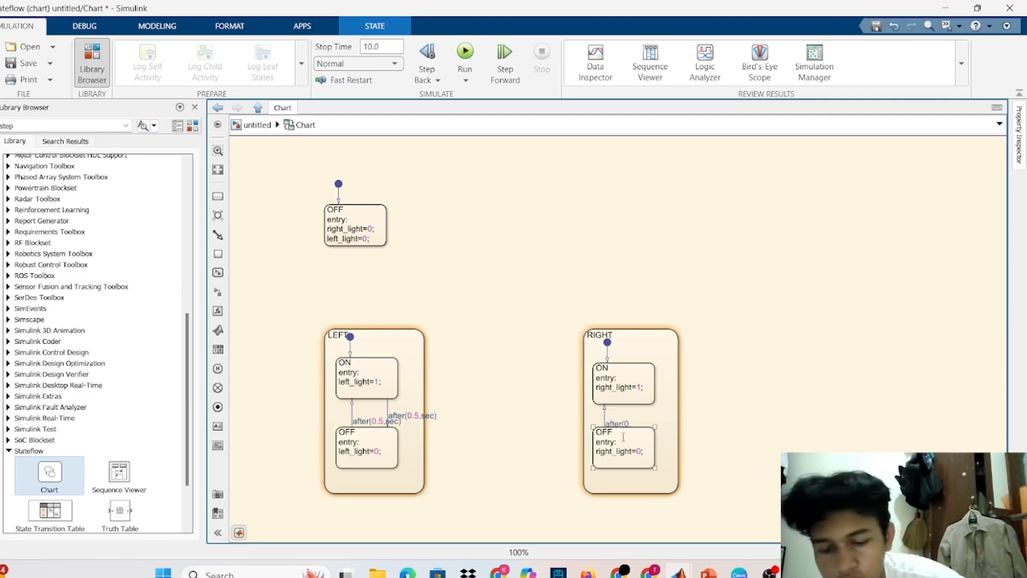
text(.5)
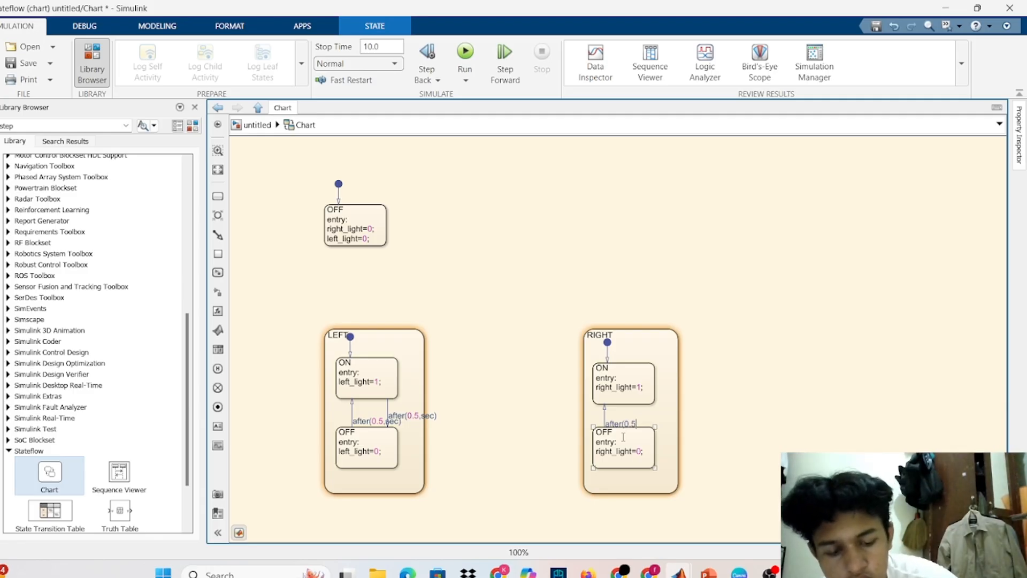
text(,)
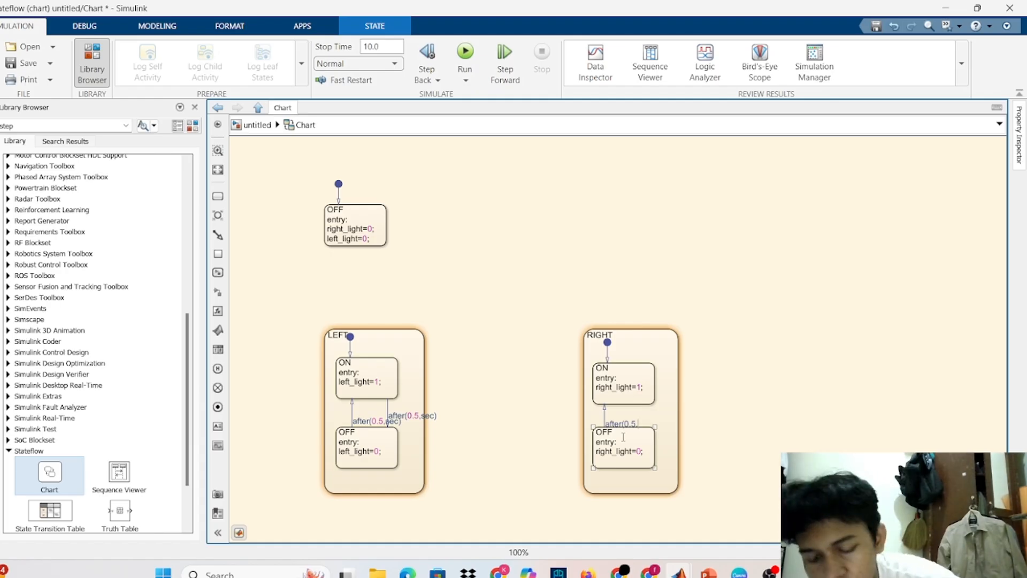
text(sec)
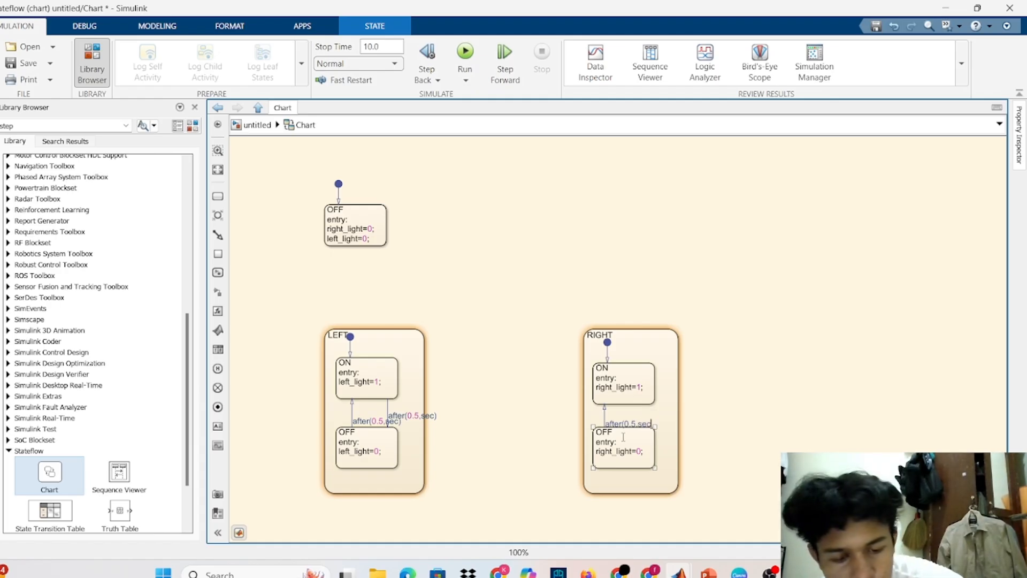
text())
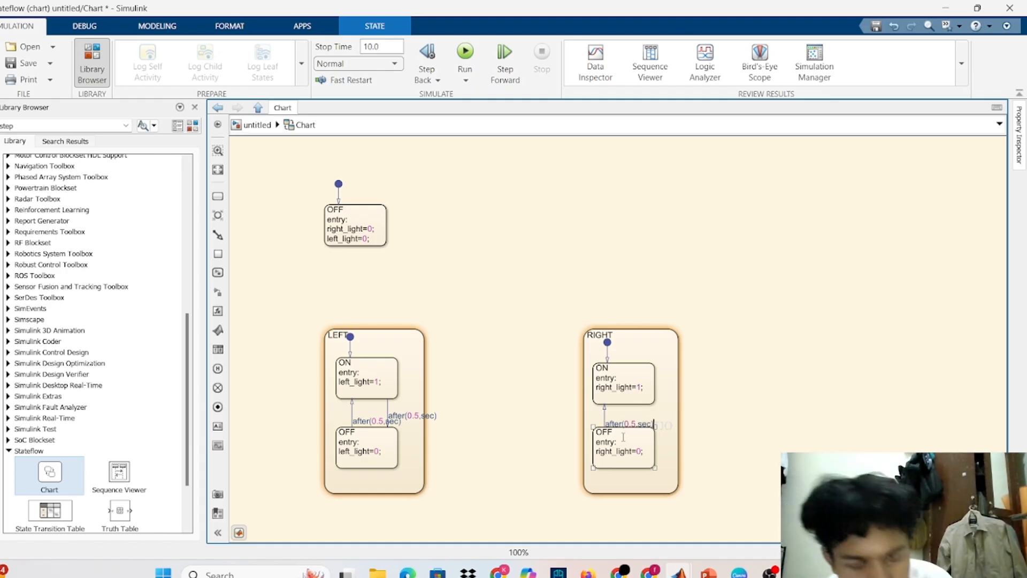
Step: Add a transition from RIGHT's ON substate down to its OFF substate with the condition after(0.5,sec)
click(640, 415)
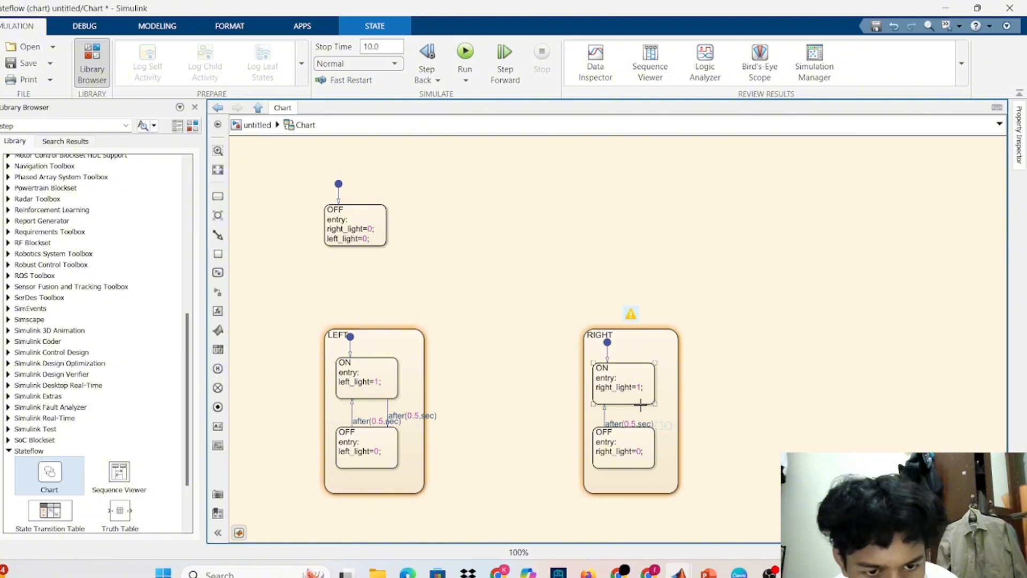
click(640, 405)
drag(642, 405, 644, 431)
click(634, 413)
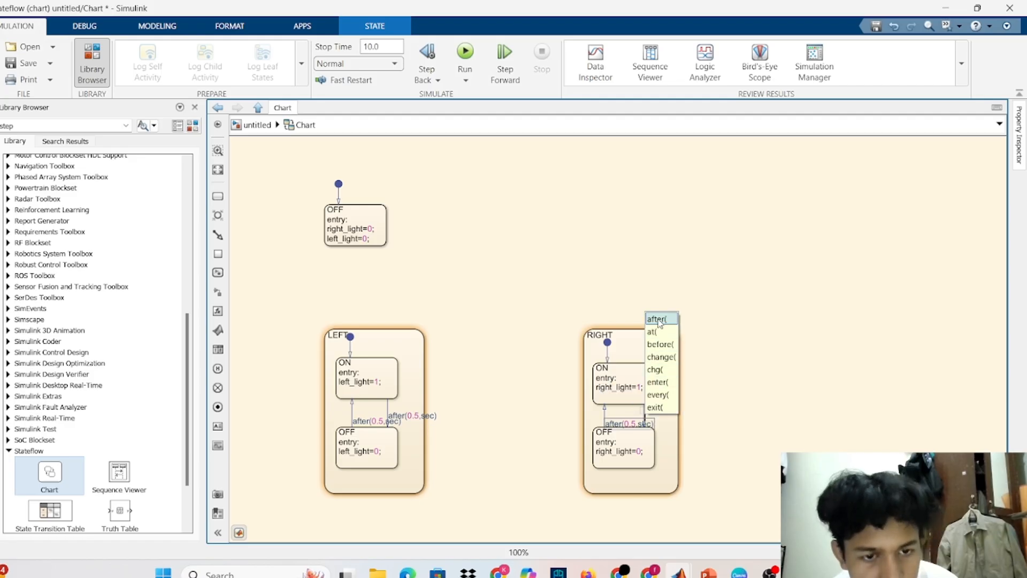
click(659, 320)
click(664, 412)
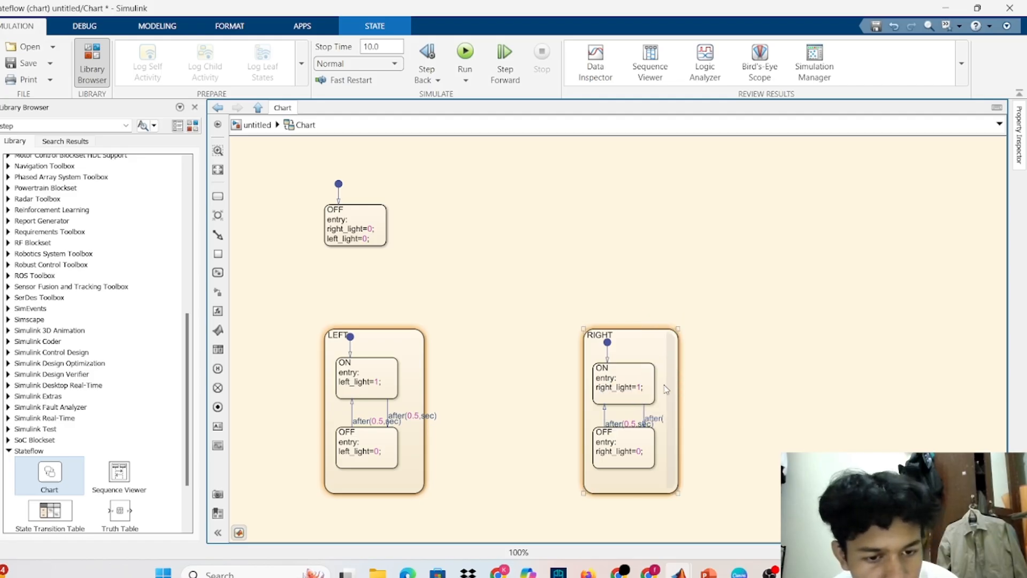
text(0)
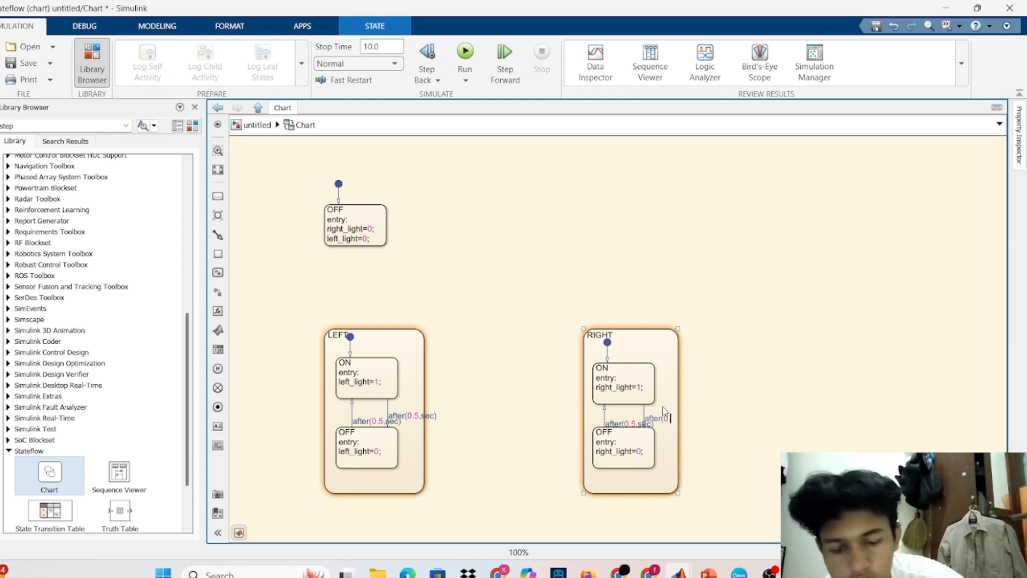
text(.5,sec)
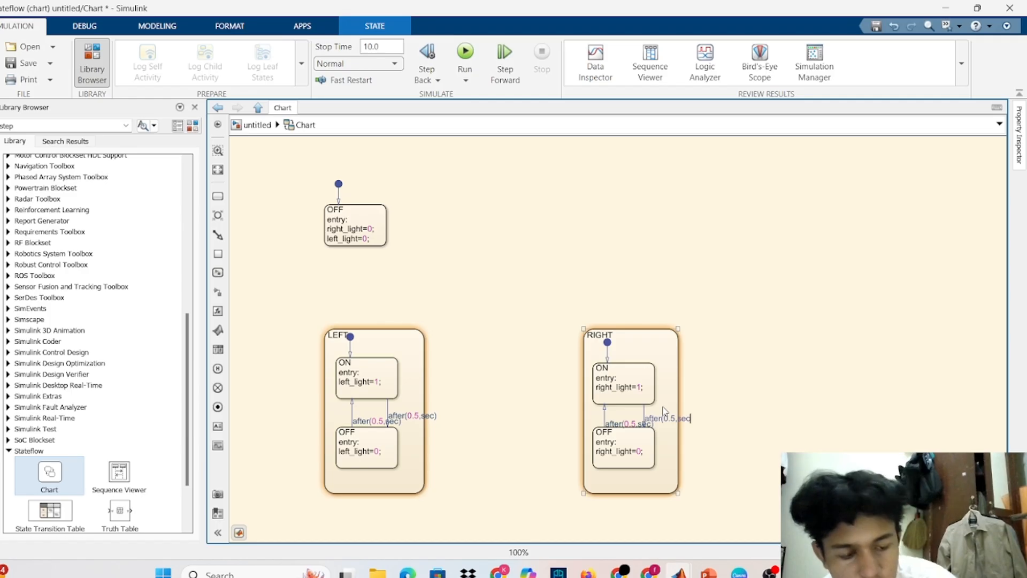
text())
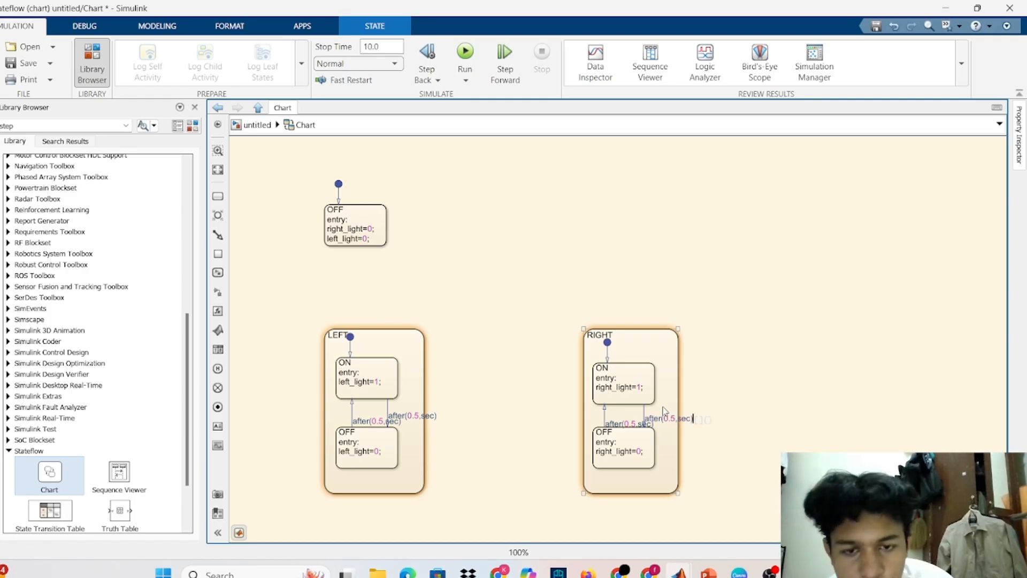
Step: Move the top-level OFF state with its default transition to above and between the LEFT and RIGHT states
click(654, 404)
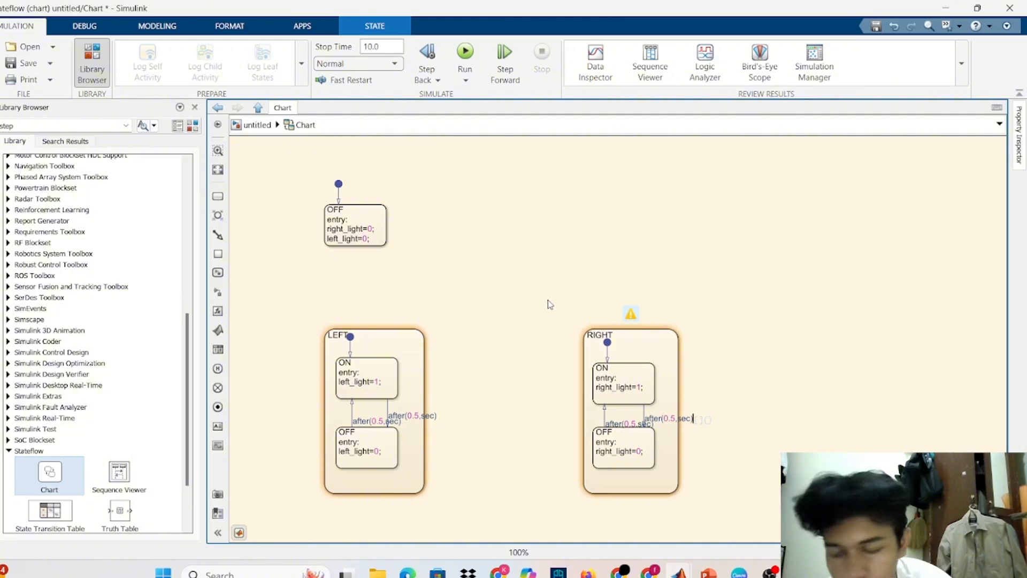
click(385, 204)
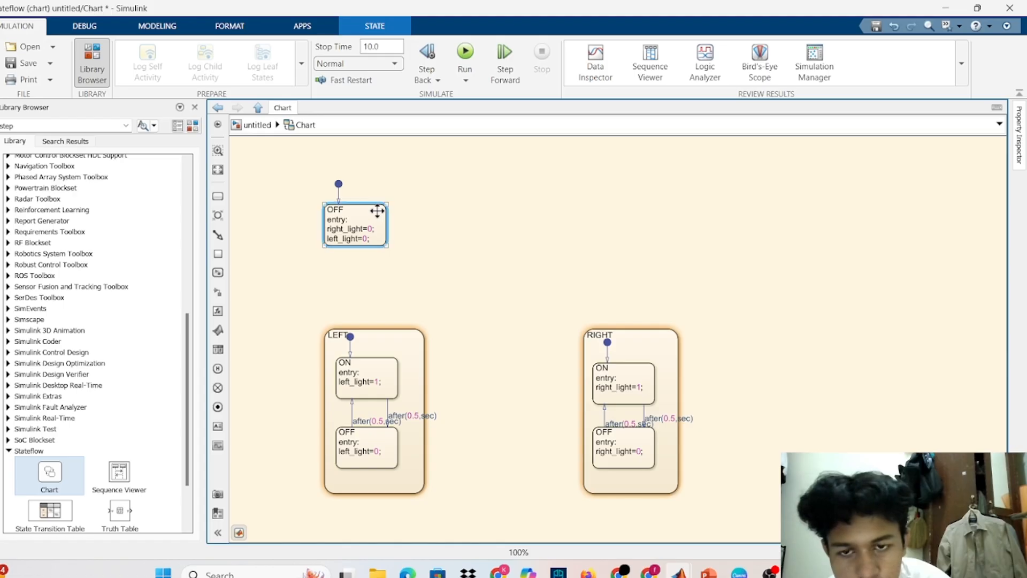
drag(377, 212, 499, 233)
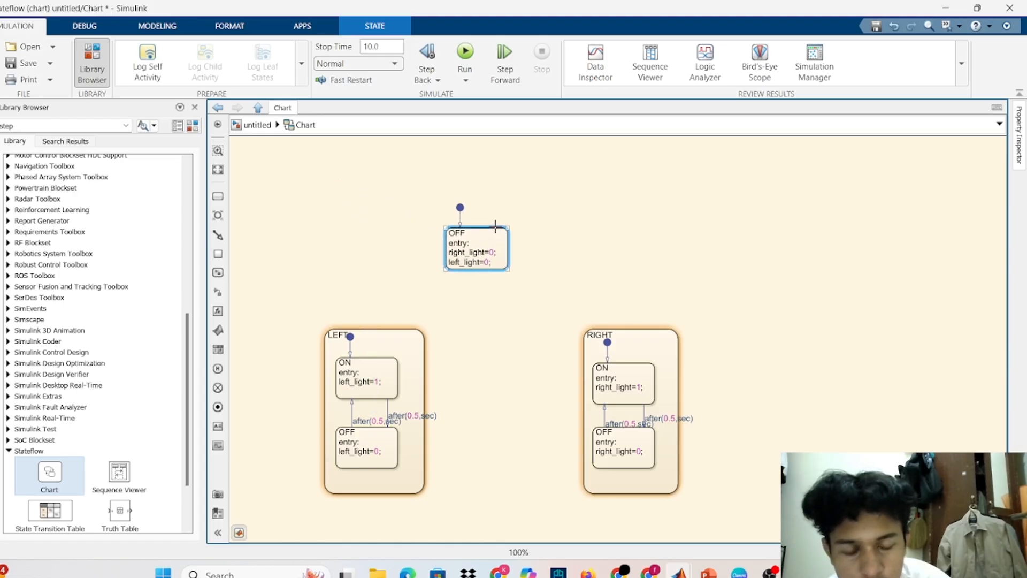
Step: Add a transition from the top-level OFF state to RIGHT with the condition [right_lever==1&&left_lever==0]
drag(495, 225, 631, 323)
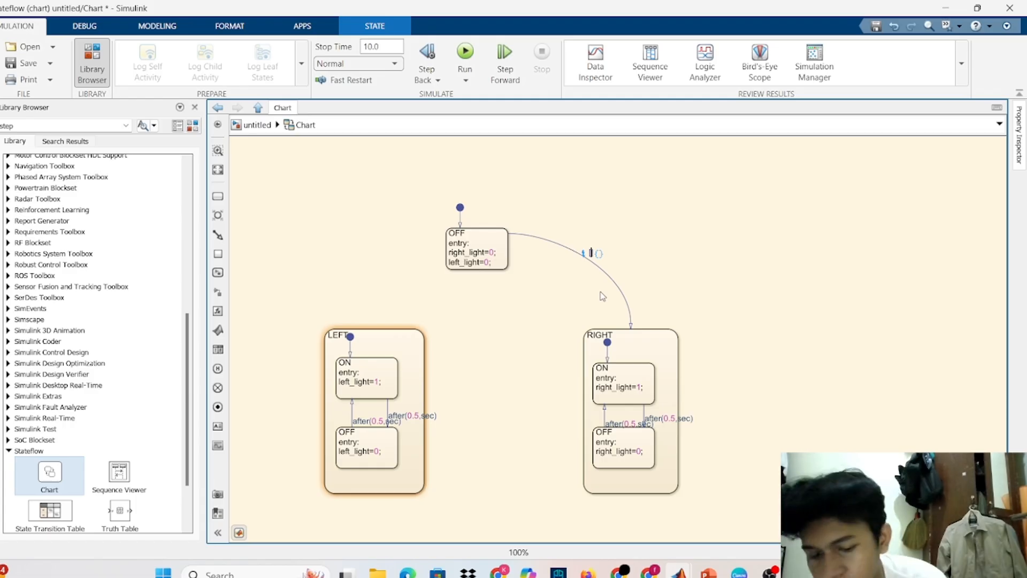
text([right)
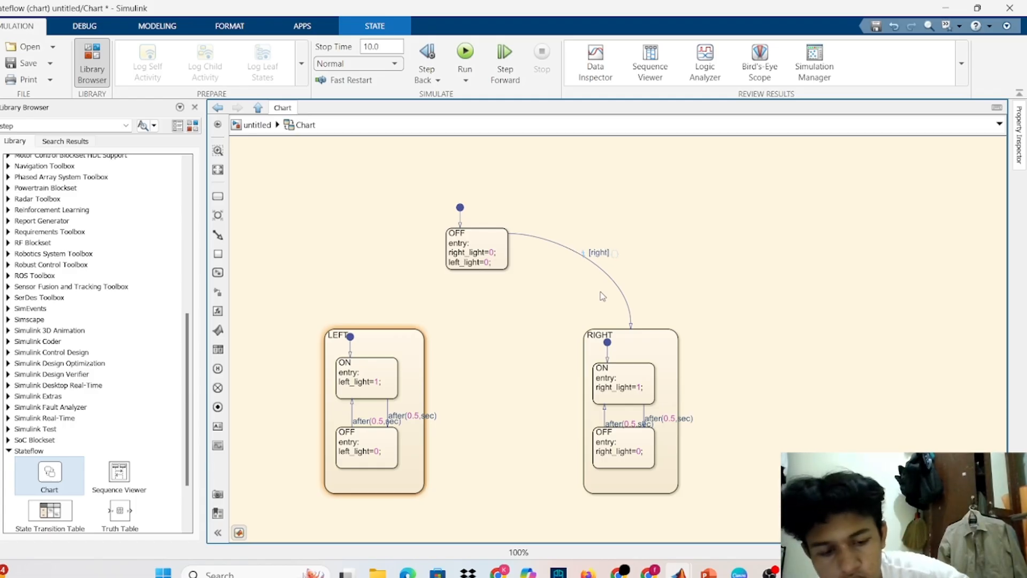
text(_lever)
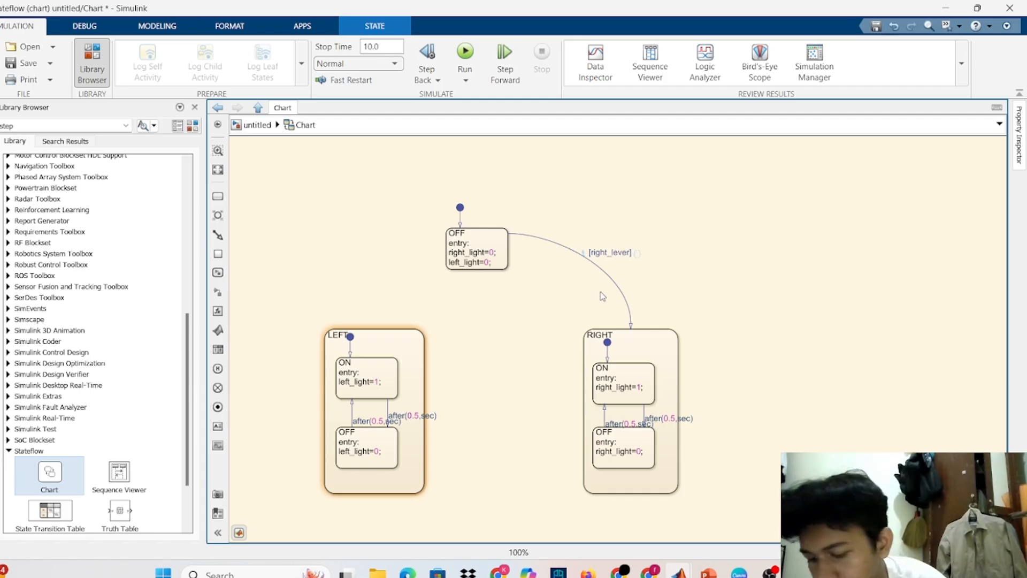
text(==)
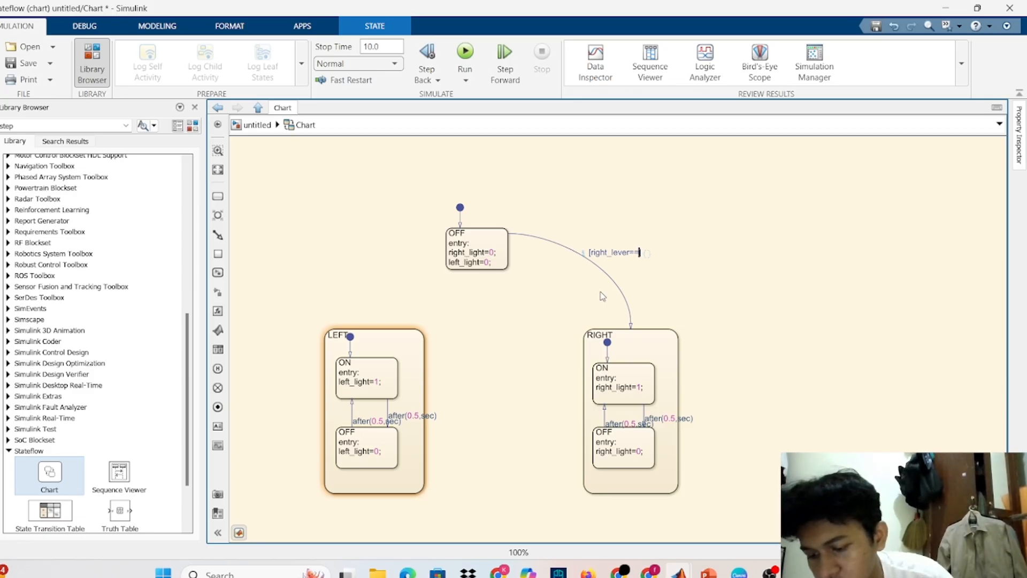
text(1)
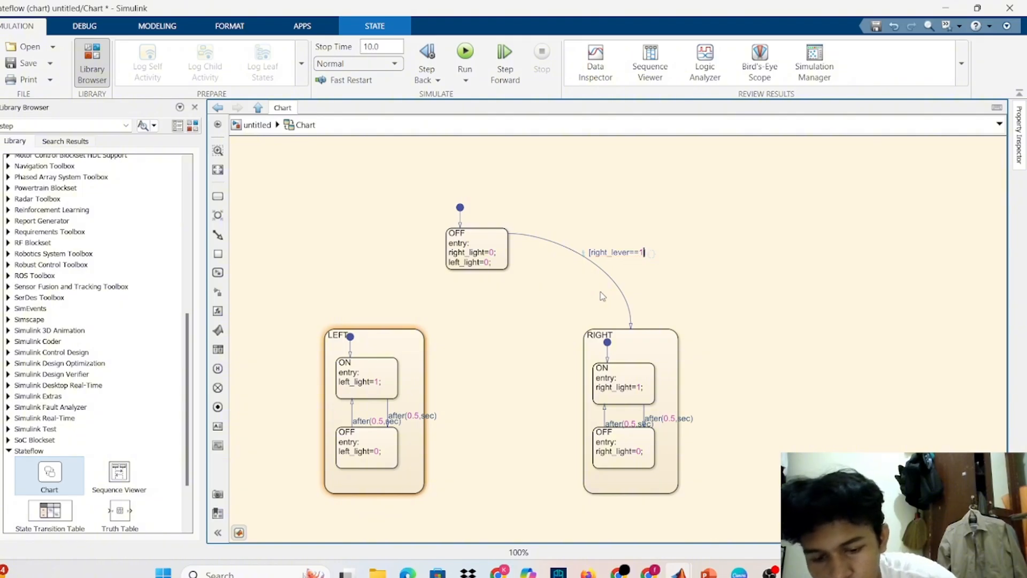
text(&&)
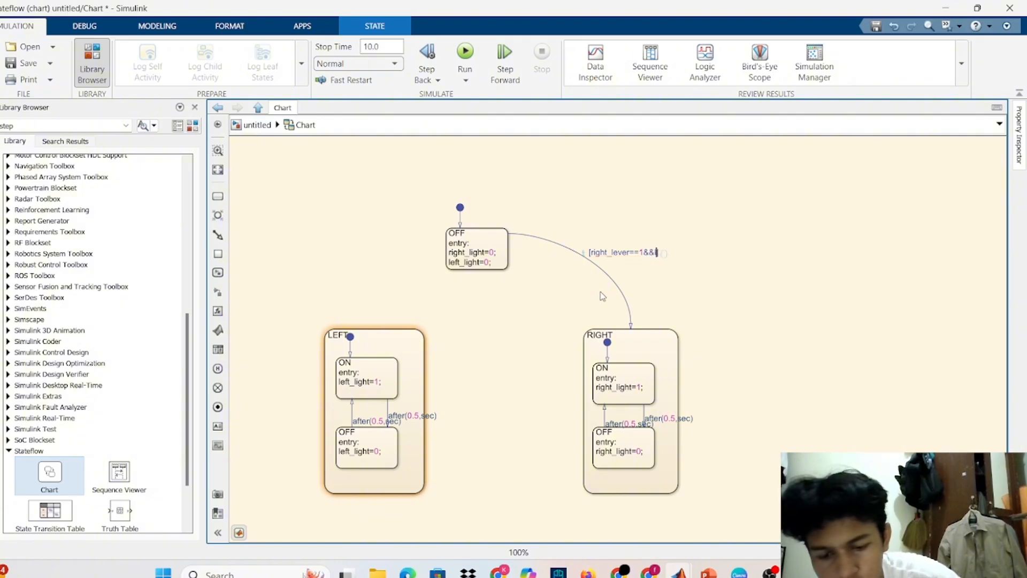
text(left)
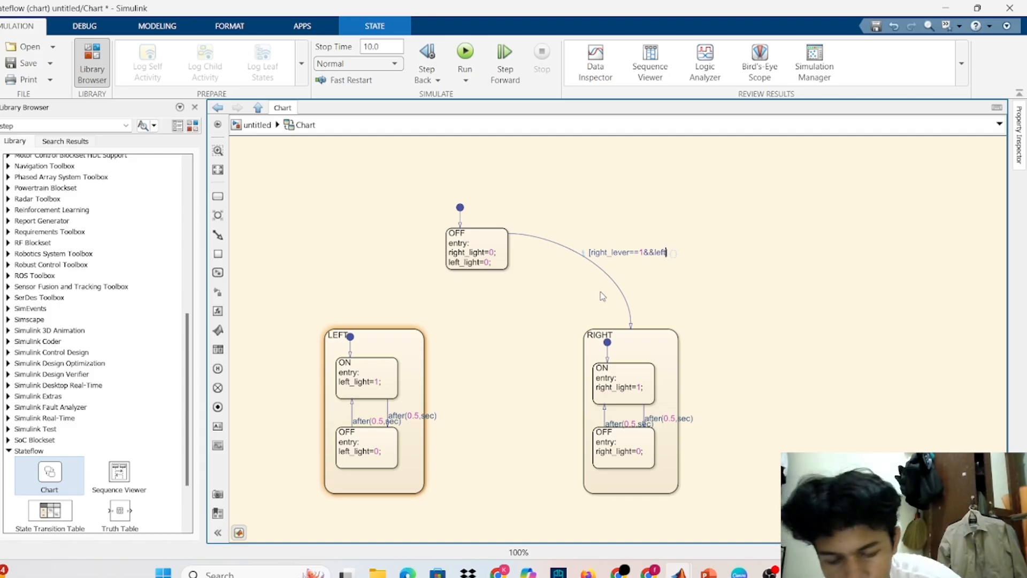
text(_n)
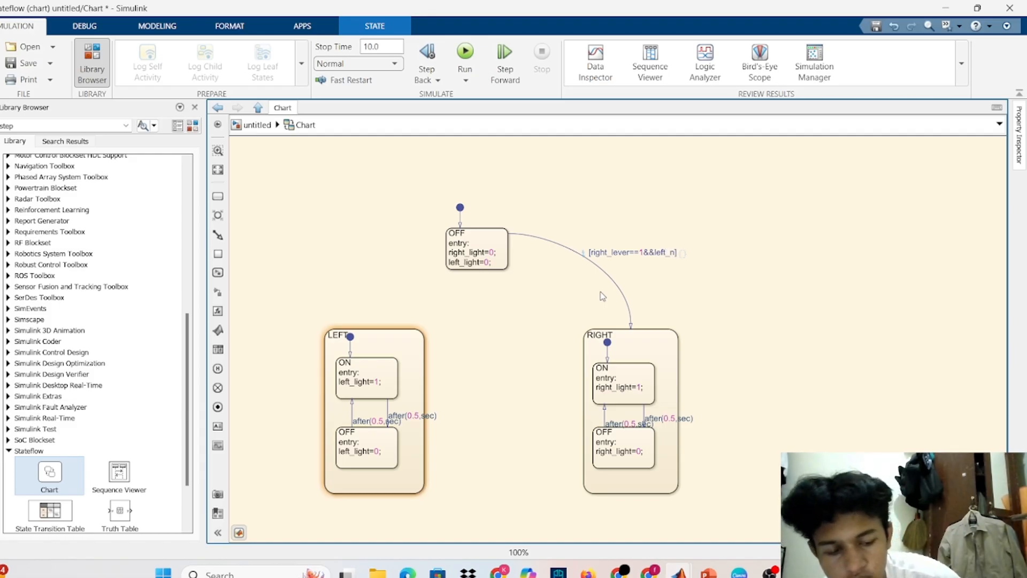
key(BackSpace)
text(lever)
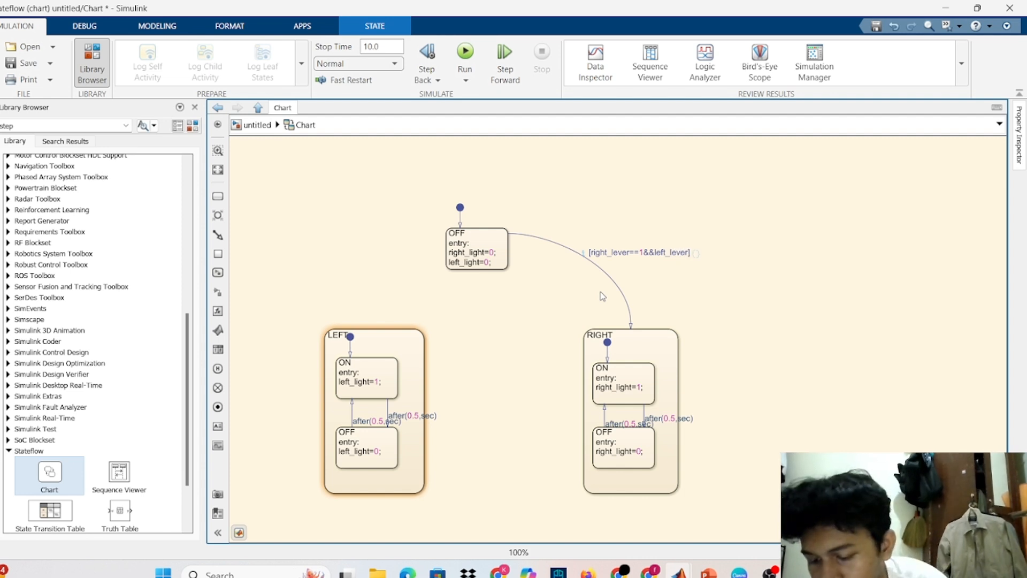
text(==0])
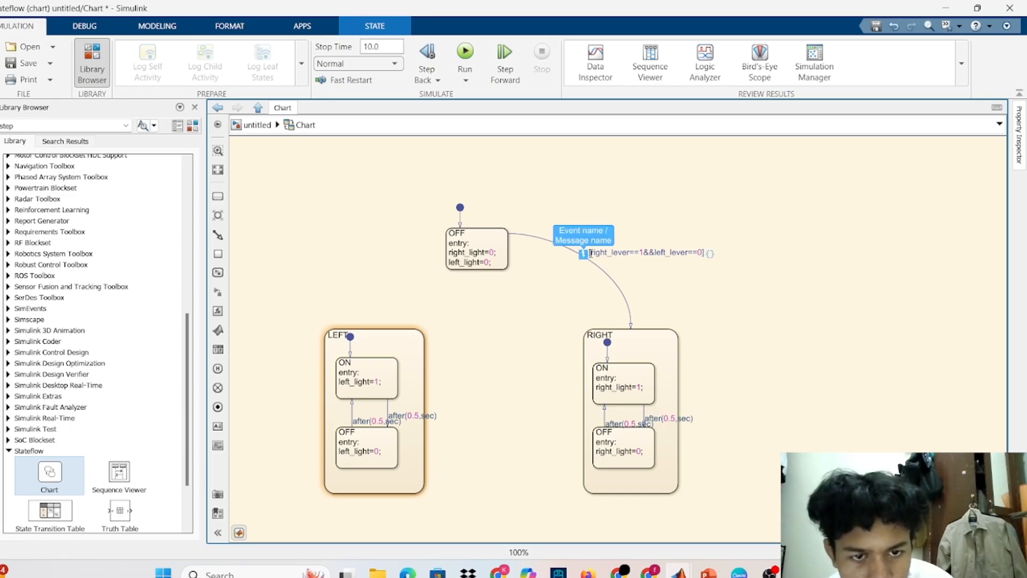
Step: Add a transition from RIGHT back to the top-level OFF state and label it with a copy of the OFF-to-RIGHT condition
drag(590, 253, 701, 259)
key(ctrl+c)
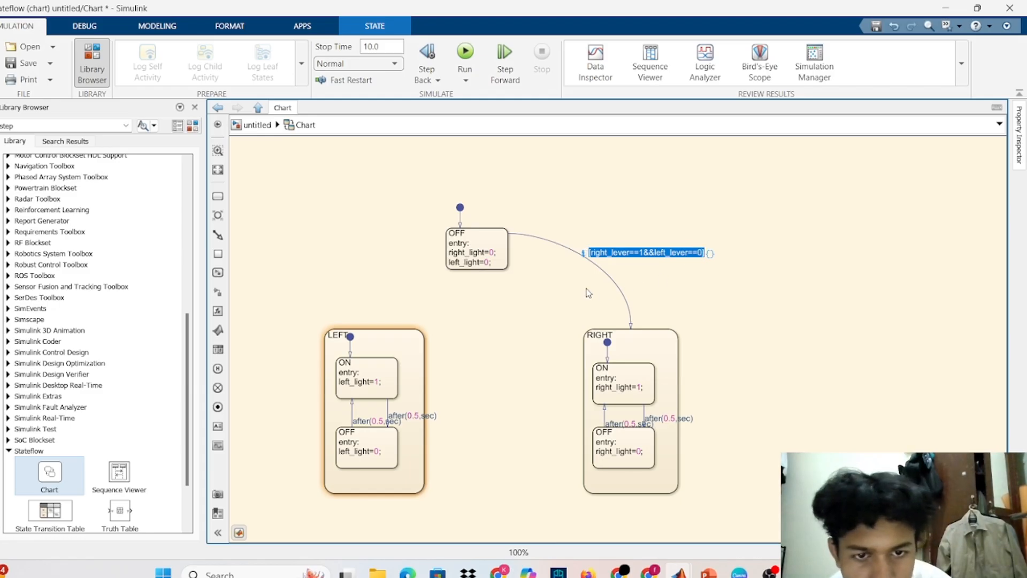
click(557, 300)
click(498, 268)
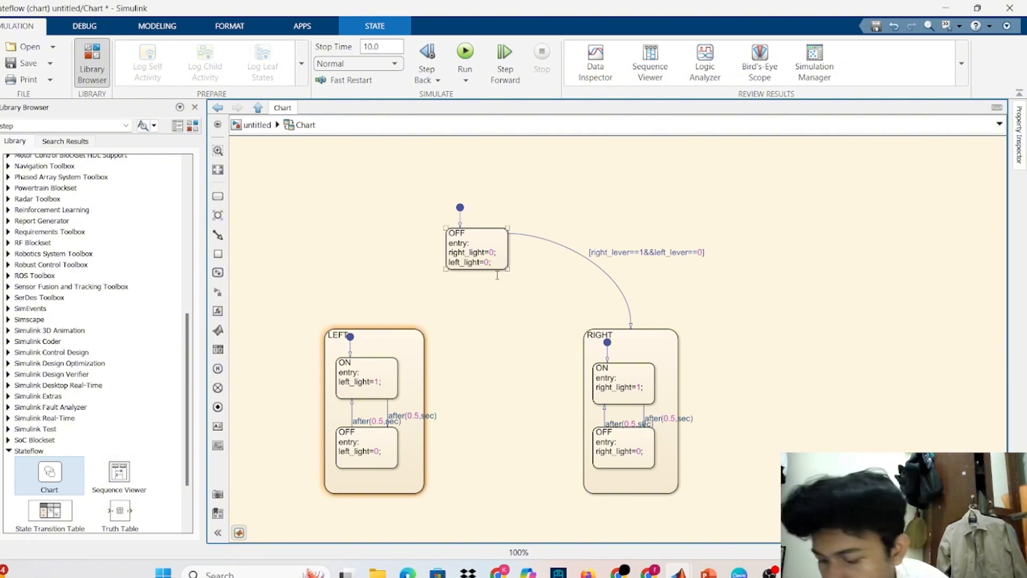
click(581, 363)
drag(581, 363, 501, 346)
drag(466, 281, 479, 289)
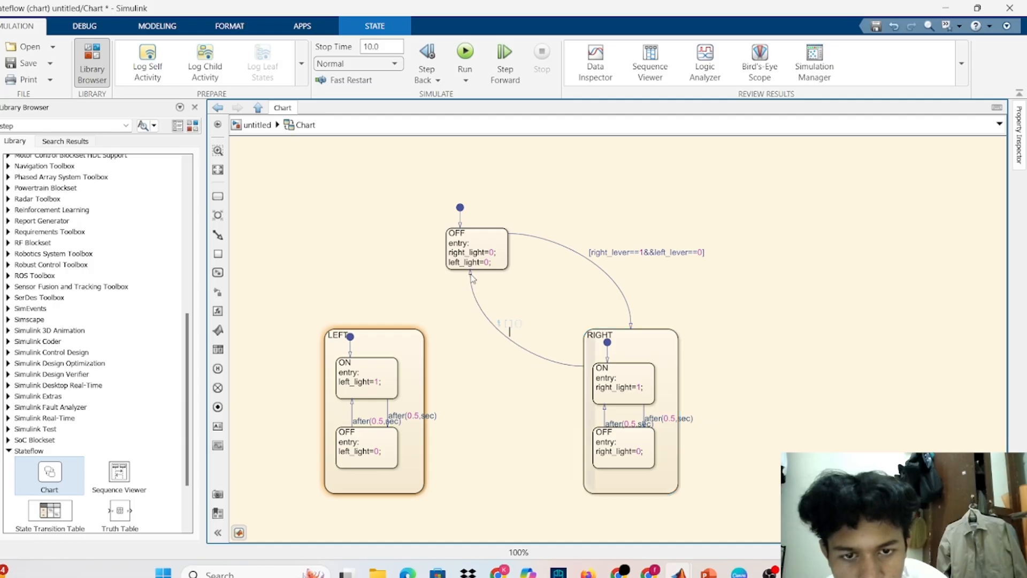
click(510, 332)
key(ctrl+v)
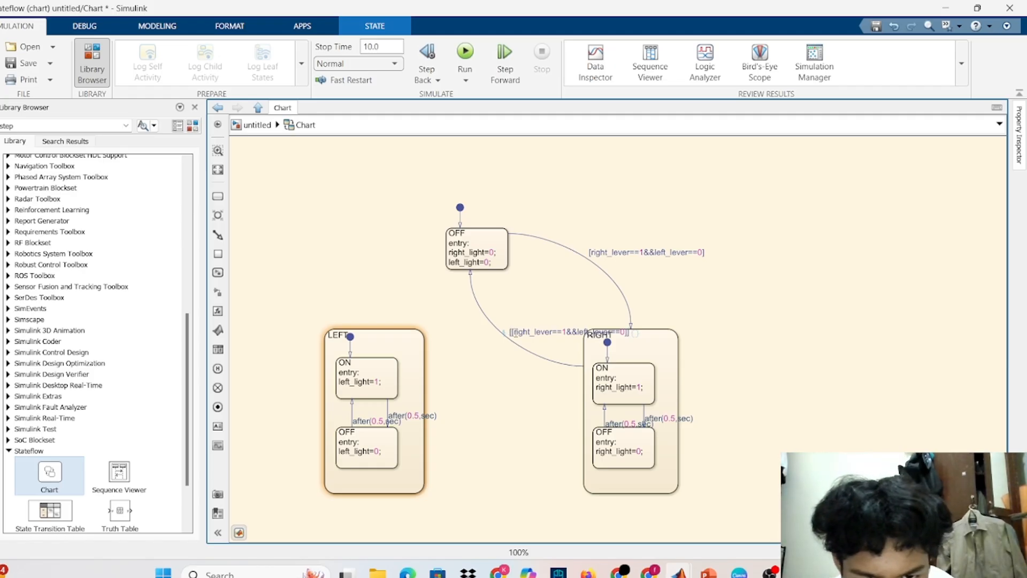
Step: Remove the duplicate brackets from the RIGHT-to-OFF label and change its condition to [right_lever==0&&left_lever==1]
key(BackSpace)
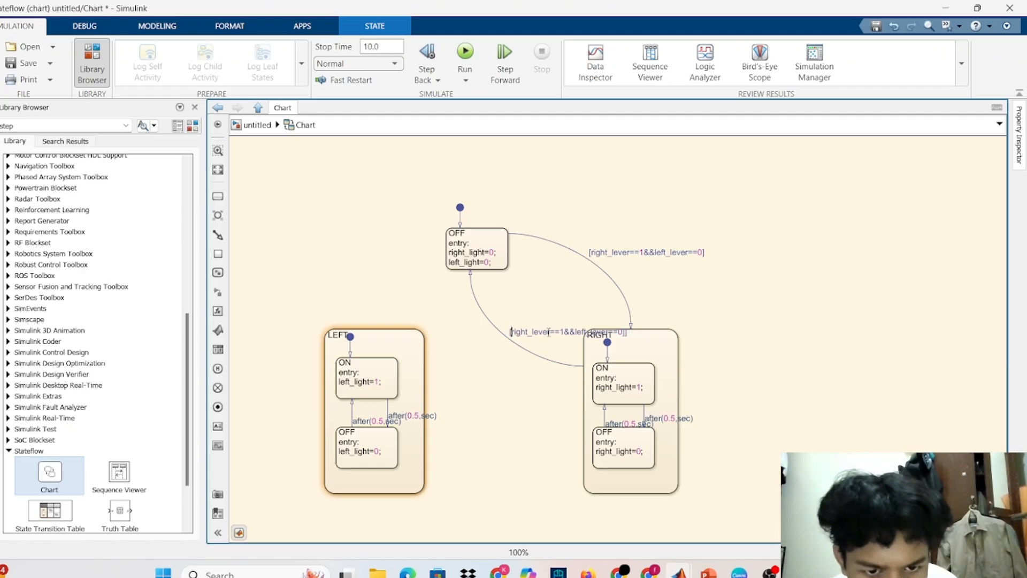
click(626, 333)
key(BackSpace)
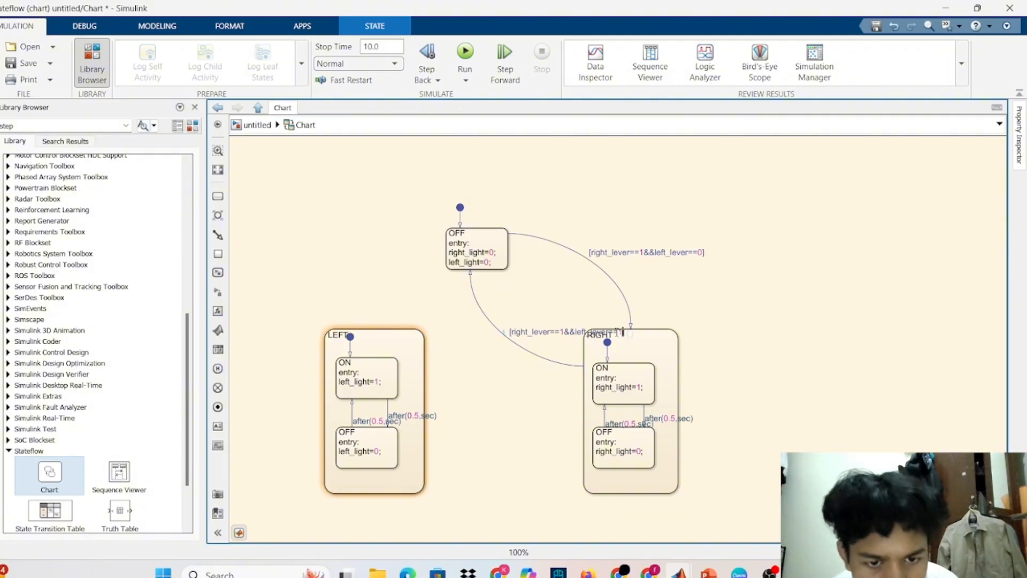
click(564, 331)
key(BackSpace)
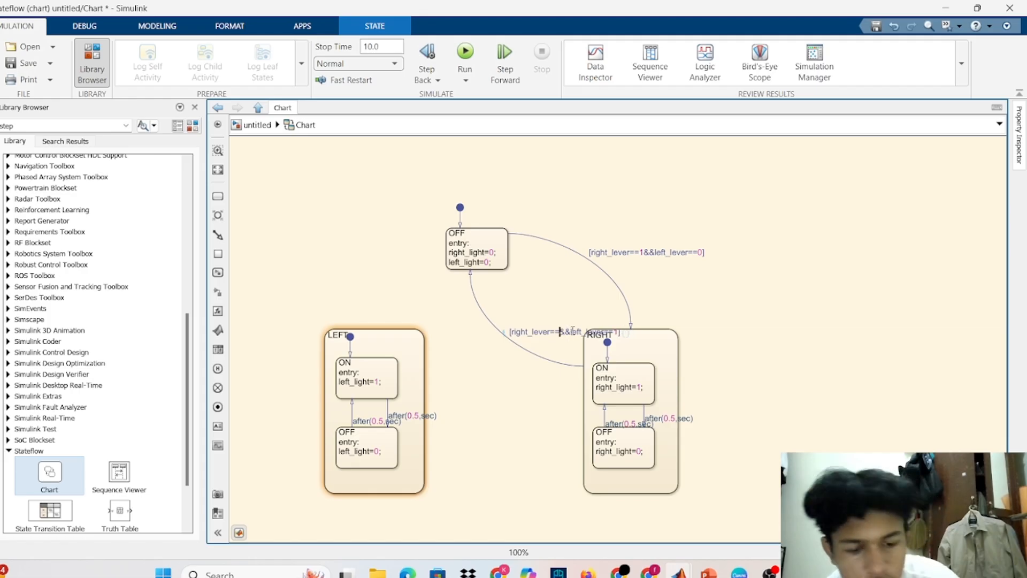
text(0)
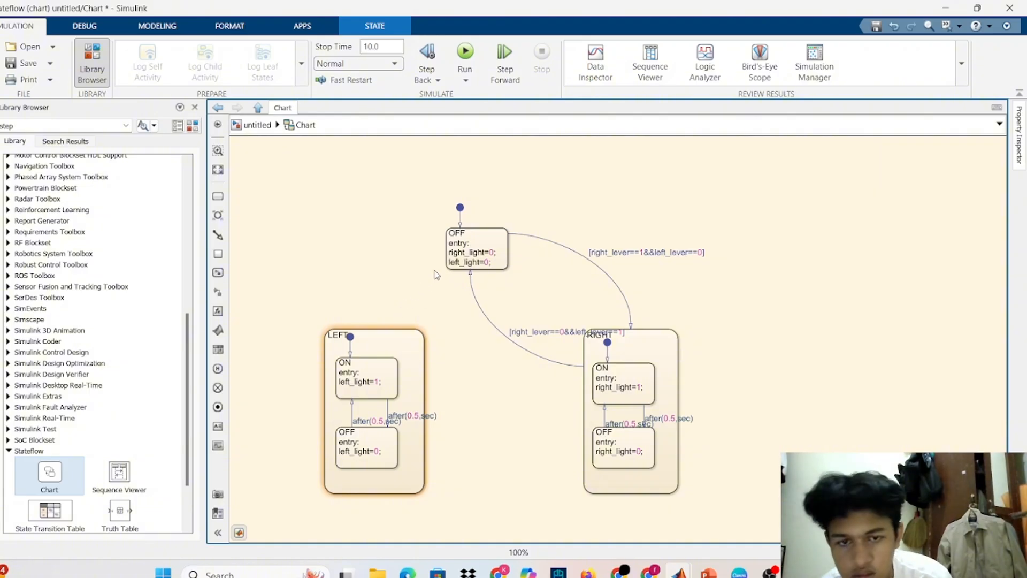
Step: Add a transition from the top-level OFF state to LEFT and paste the copied lever condition as its label
drag(446, 250, 374, 328)
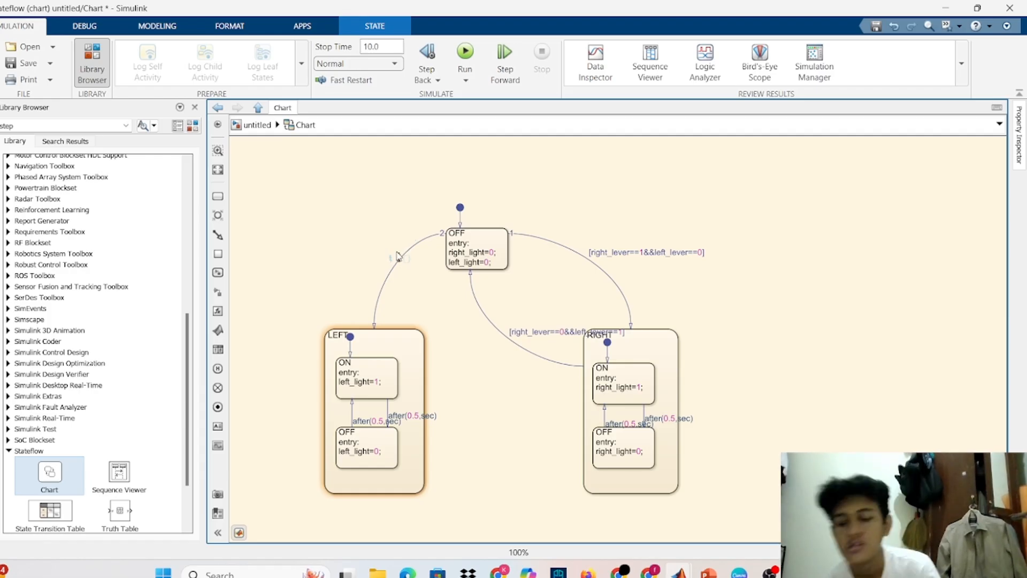
key(ctrl+v)
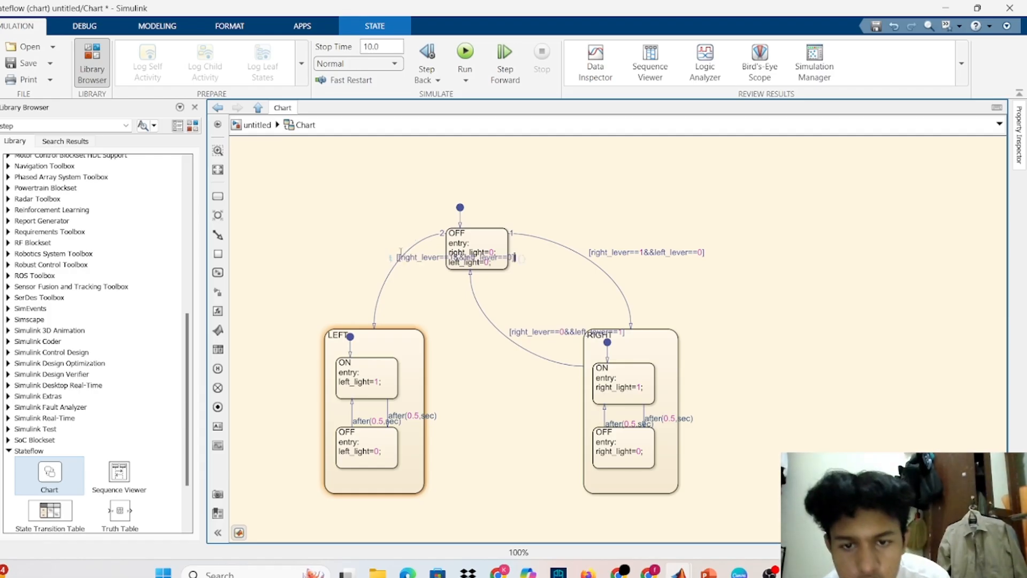
Step: Remove the duplicate opening bracket from the OFF-to-LEFT transition's condition and retype its first variable as right_lever
click(418, 261)
key(BackSpace)
key(BackSpace)
key(BackSpace)
key(BackSpace)
key(BackSpace)
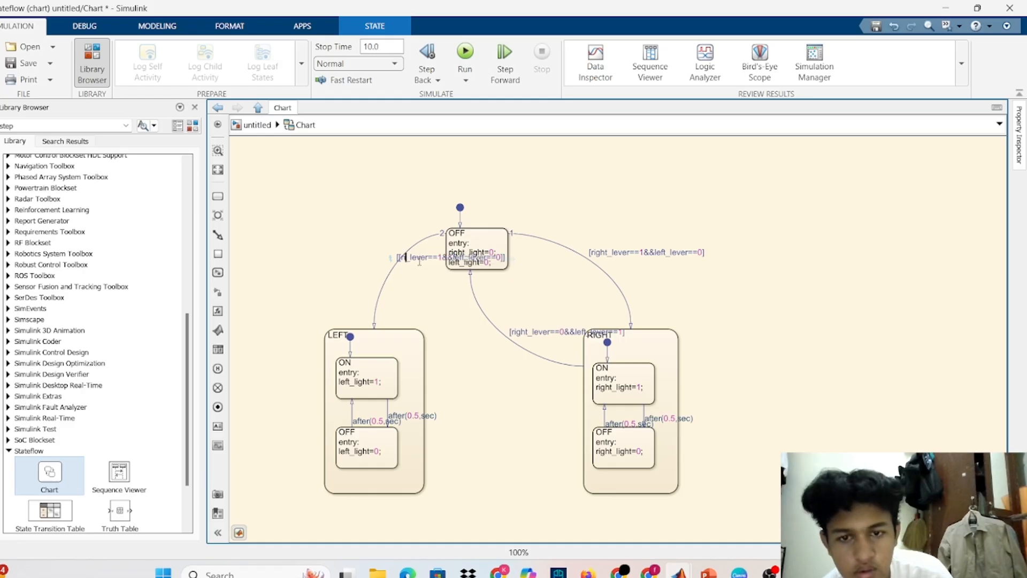
text(l)
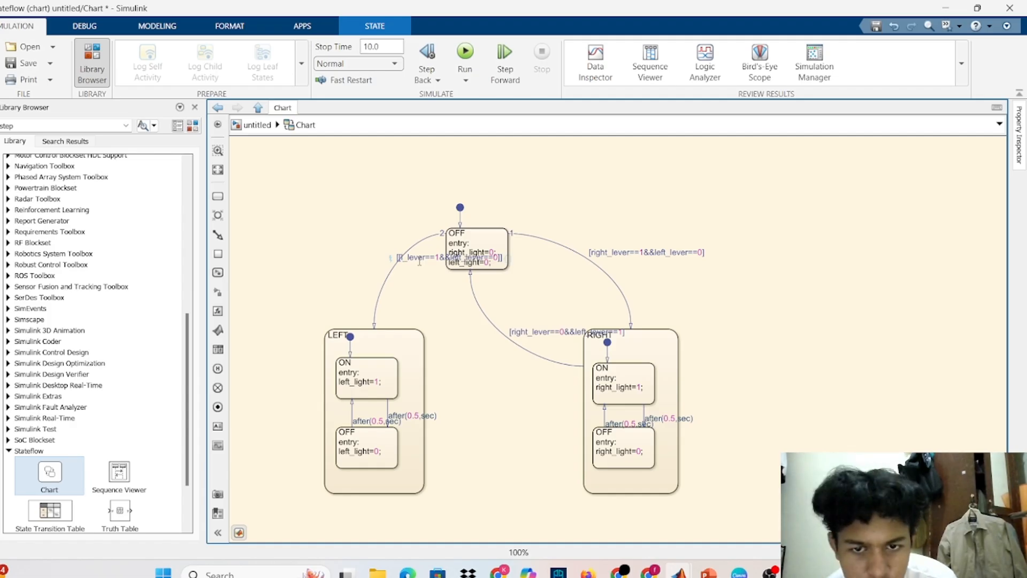
text(right)
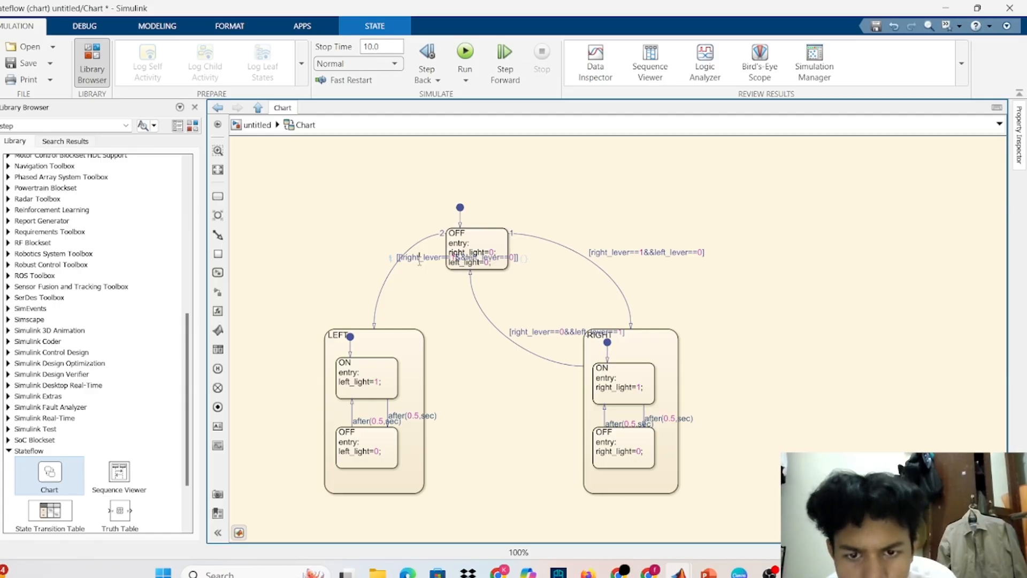
key(BackSpace)
key(BackSpace)
key(BackSpace)
key(BackSpace)
key(BackSpace)
key(BackSpace)
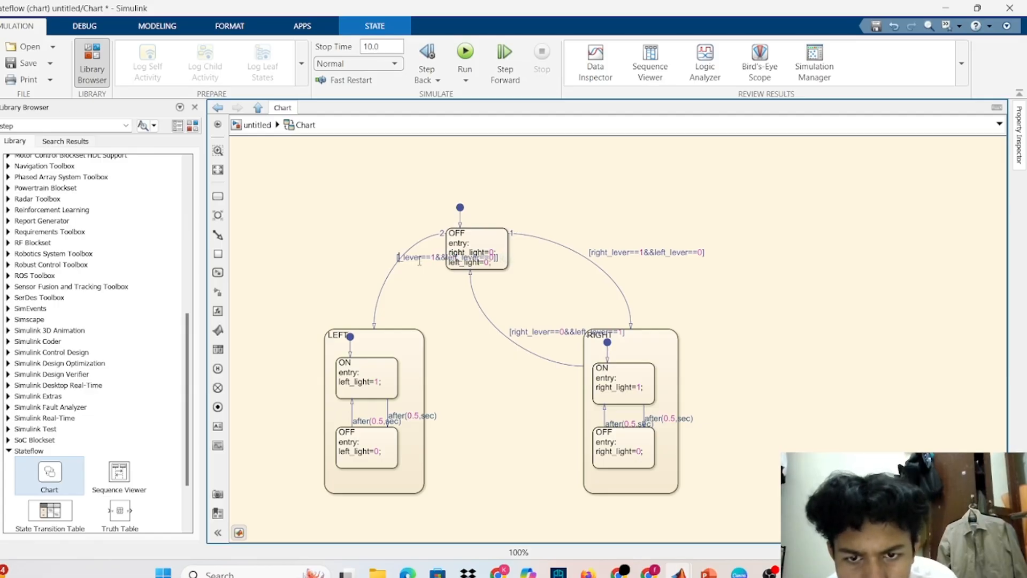
text(right)
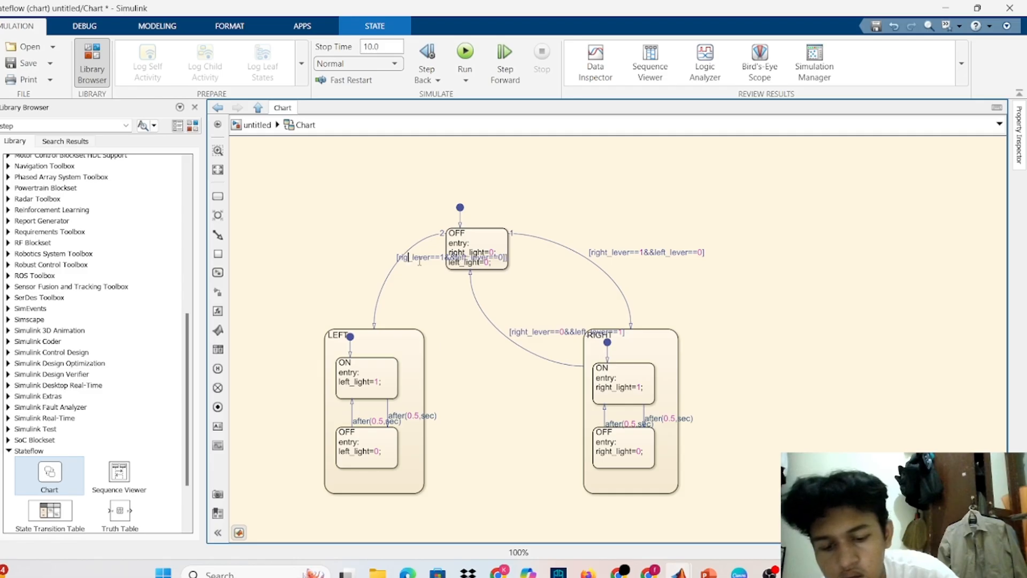
Step: Change the OFF-to-LEFT transition's comparison values to right_lever==0 and left_lever==1
click(446, 265)
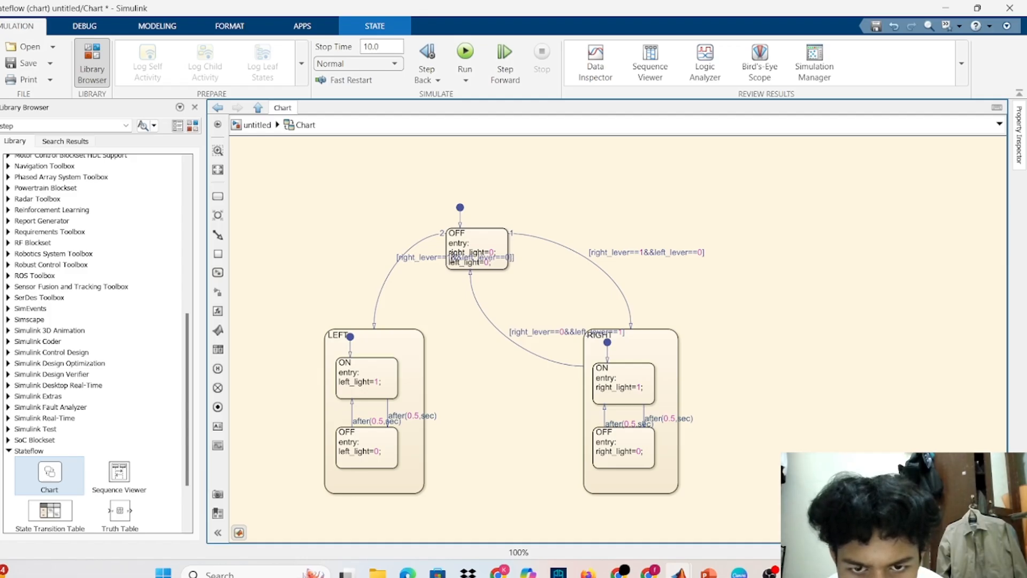
key(BackSpace)
key(BackSpace)
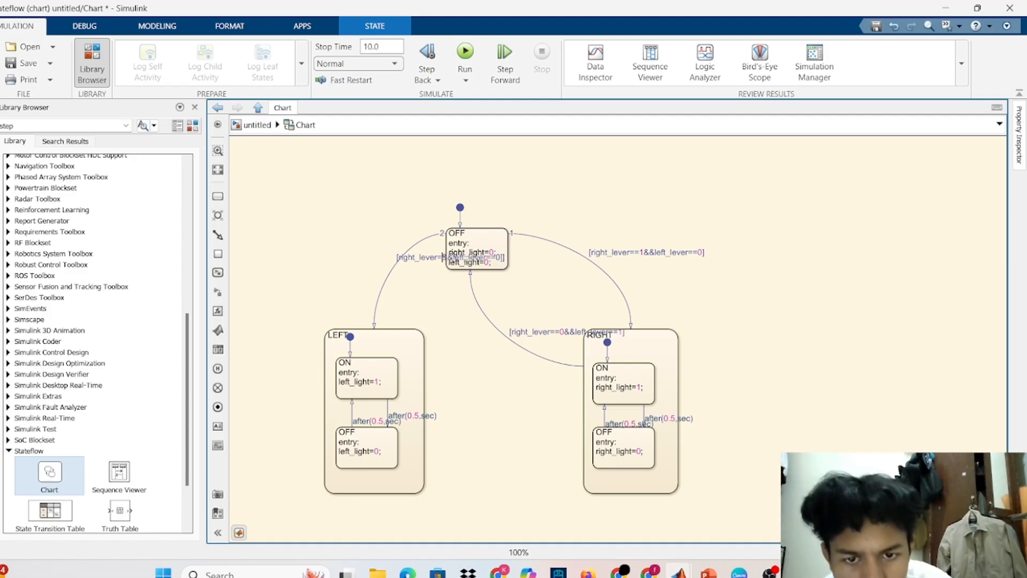
text(=0)
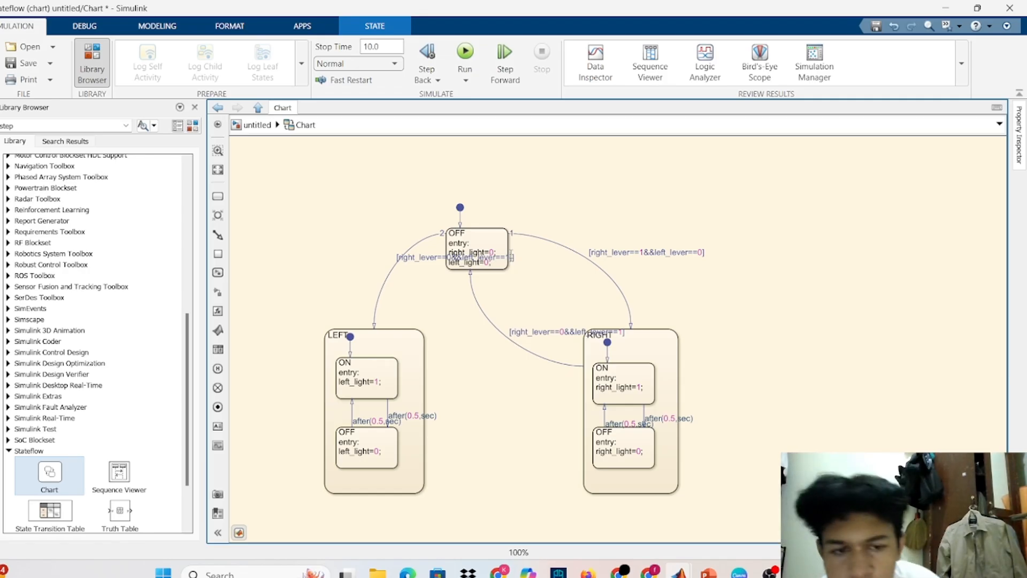
Step: Set the left_lever comparison in the RIGHT-to-OFF transition's condition to 0, giving [right_lever==0&&left_lever==0]
click(623, 332)
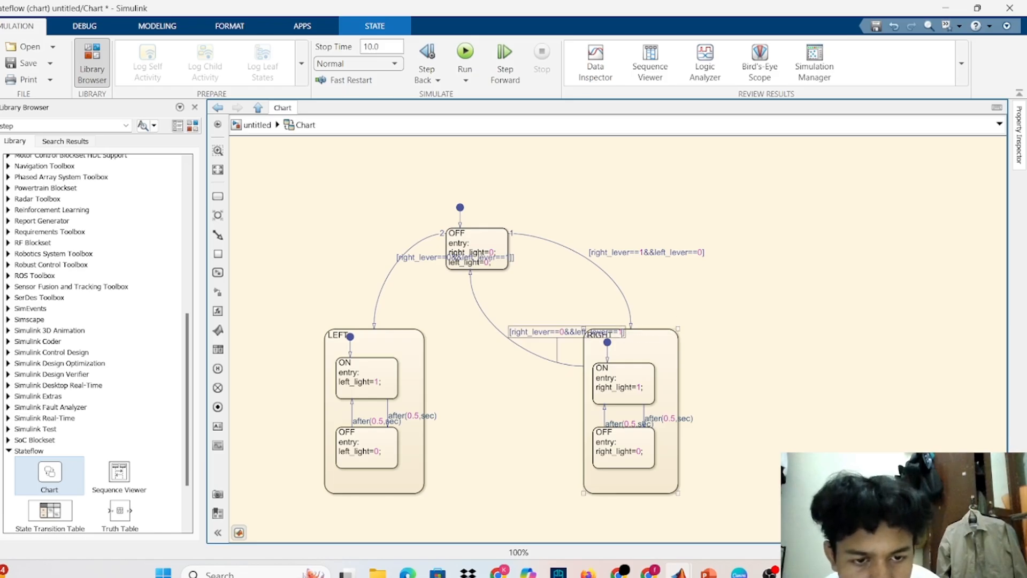
click(622, 336)
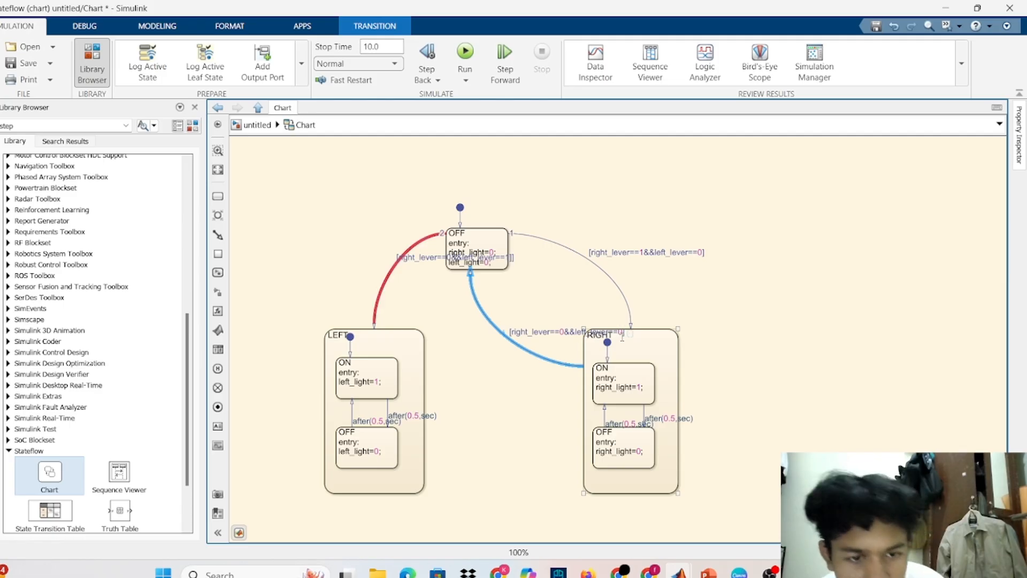
click(734, 367)
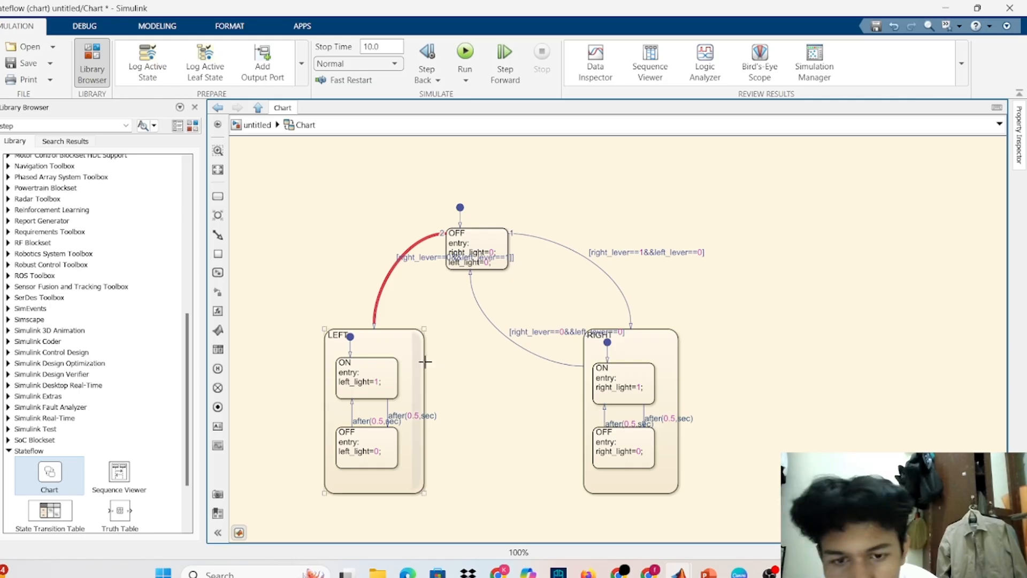
Step: Draw a transition from the LEFT state back to the top-level OFF state
drag(424, 360, 462, 273)
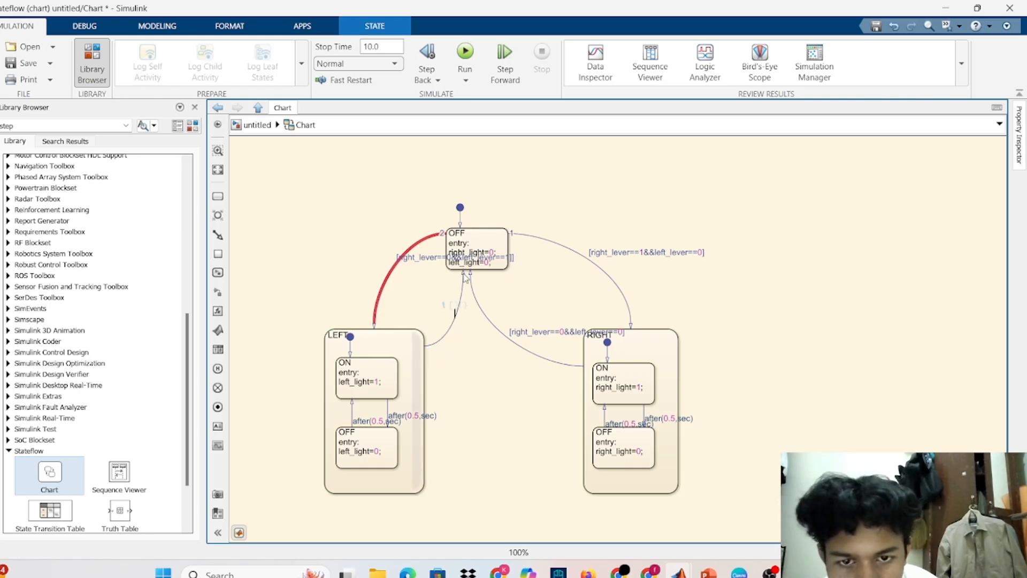
Step: Check the syntax error on the OFF-to-LEFT transition and remove the extra closing bracket from its condition
click(388, 270)
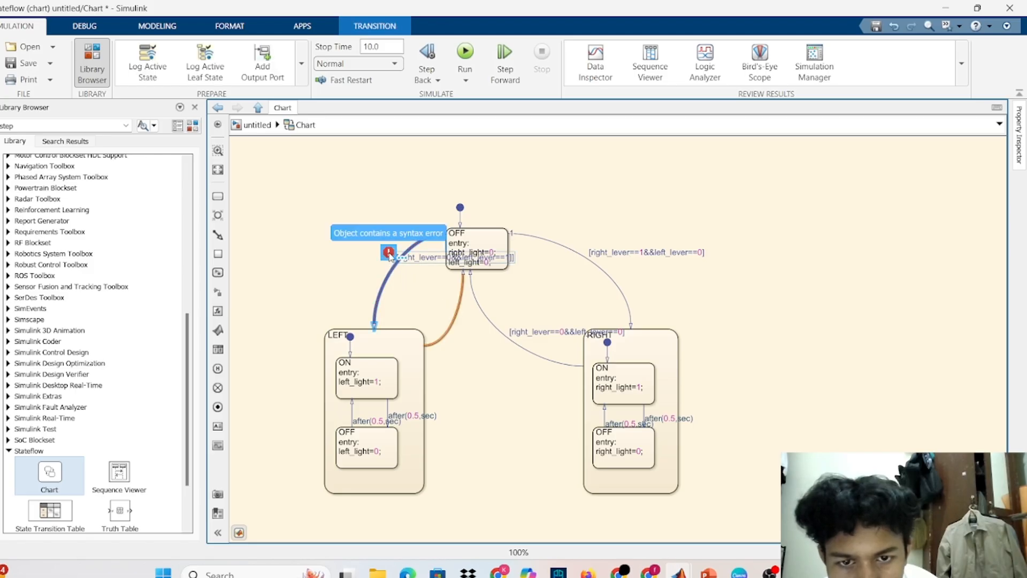
click(389, 252)
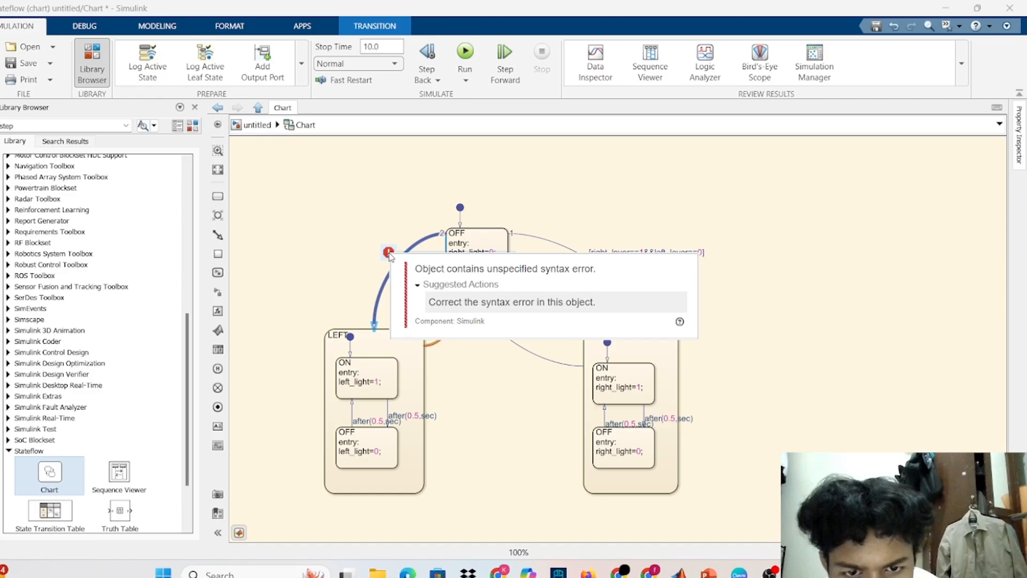
click(515, 354)
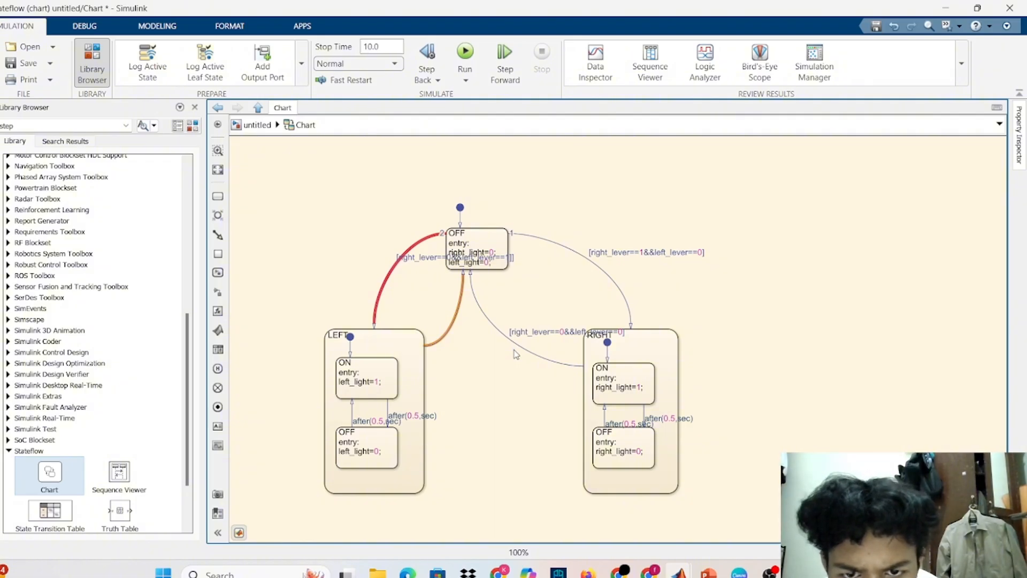
click(448, 332)
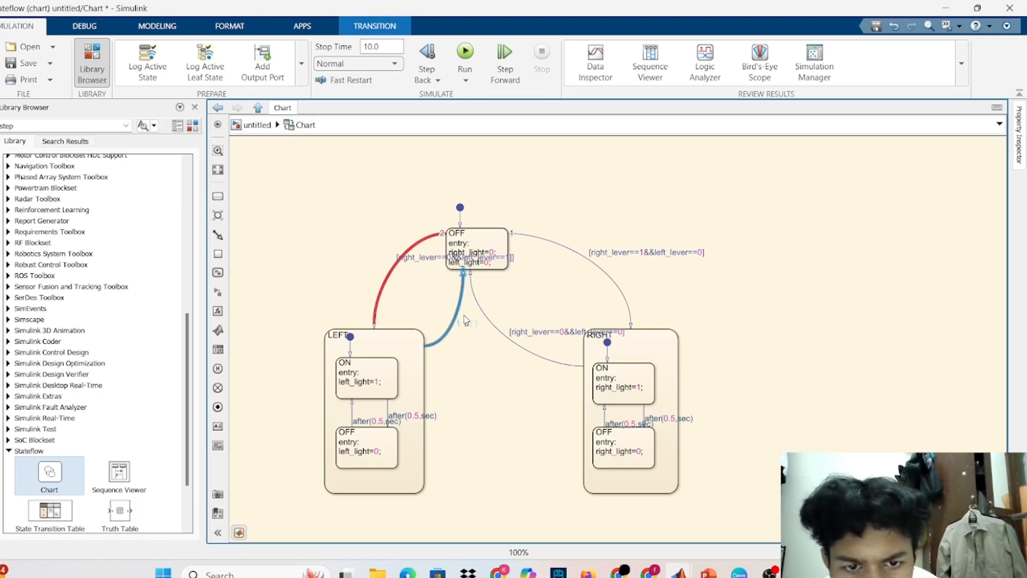
click(519, 268)
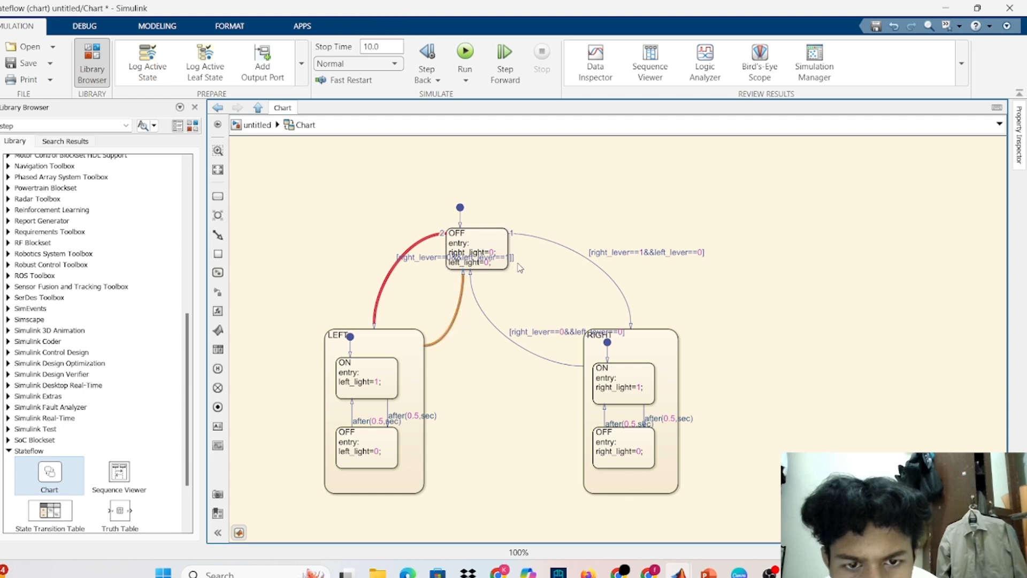
click(511, 257)
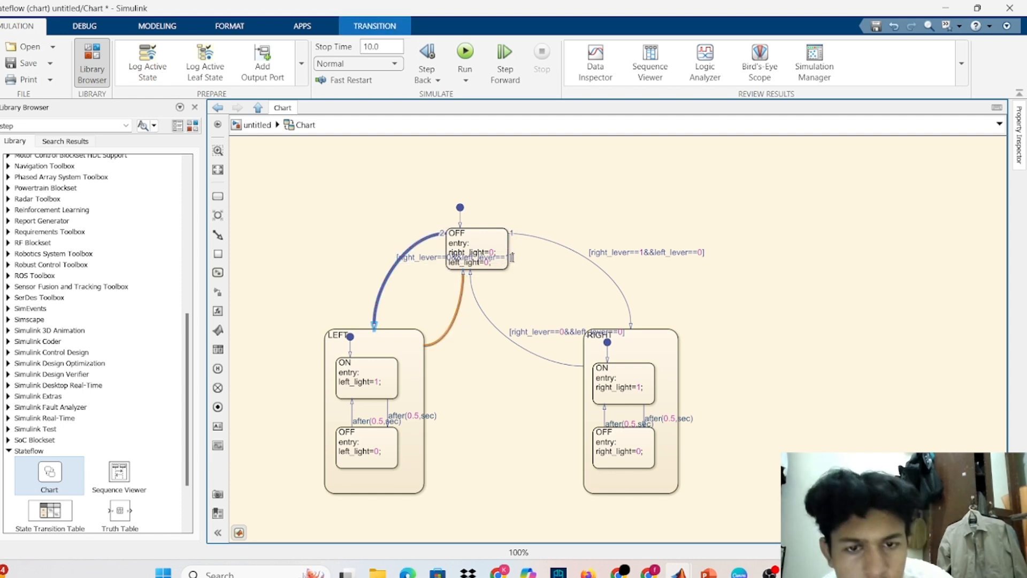
click(491, 338)
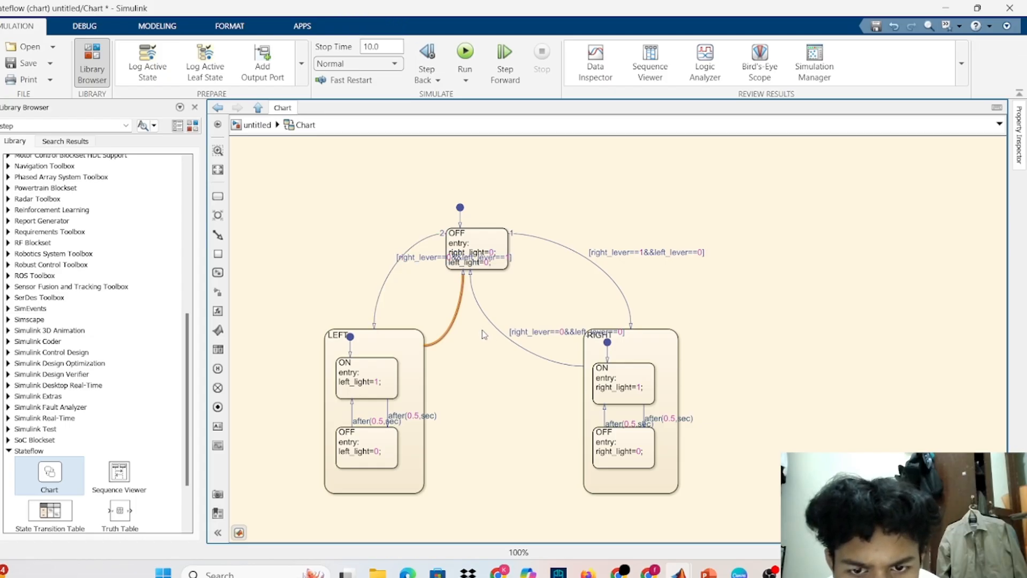
Step: Label the LEFT-to-OFF transition with the condition [right_lever==0&&left_lever==0], using only one pair of brackets
click(452, 333)
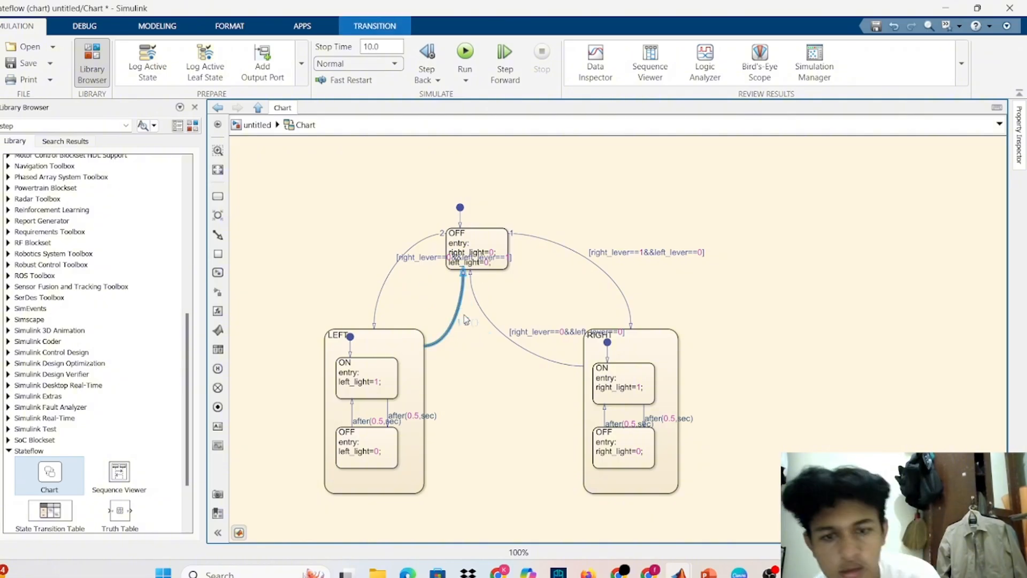
text([right_lever==1&&left_lever==0])
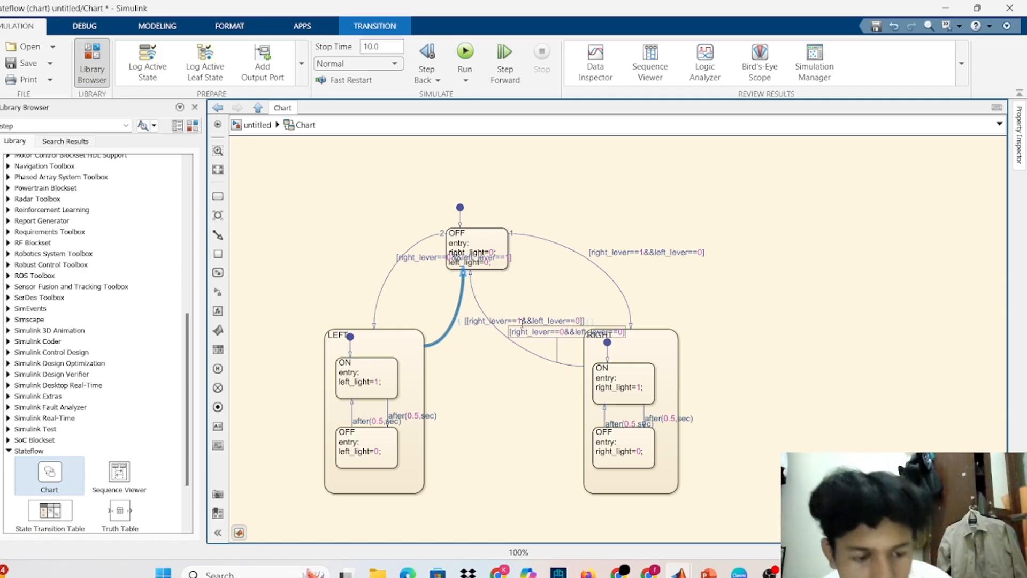
key(BackSpace)
text(0)
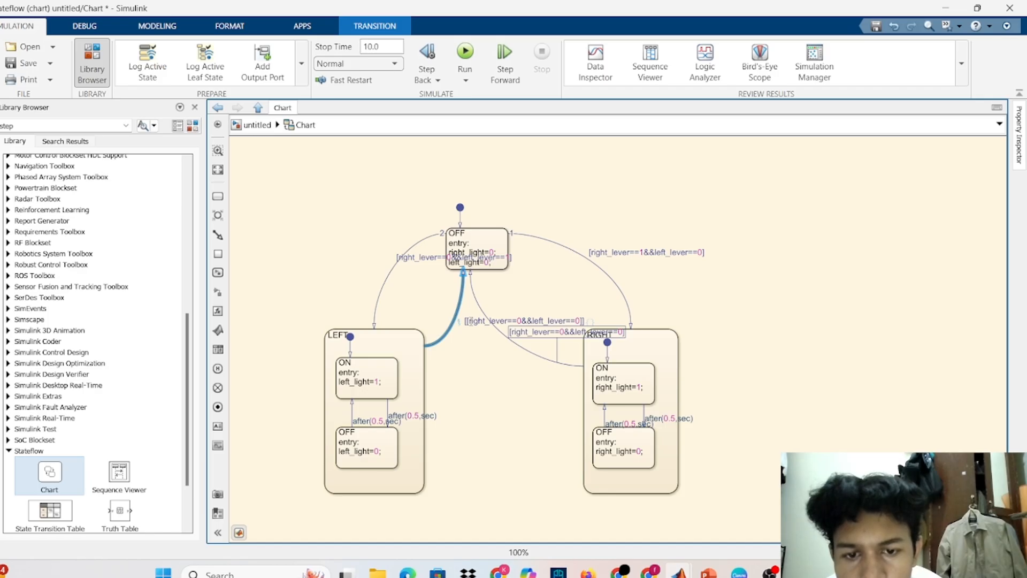
click(470, 322)
key(BackSpace)
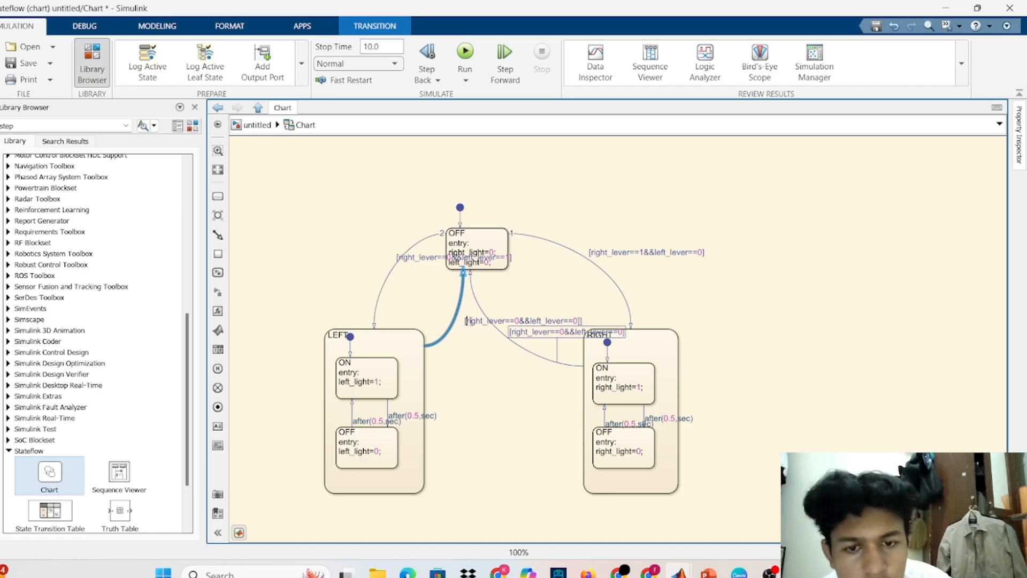
click(580, 320)
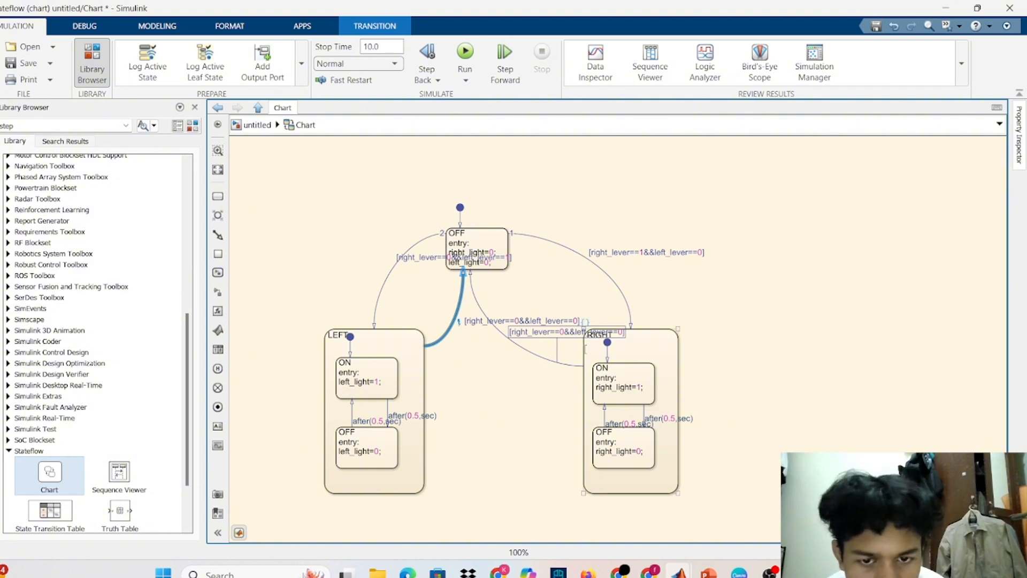
click(520, 399)
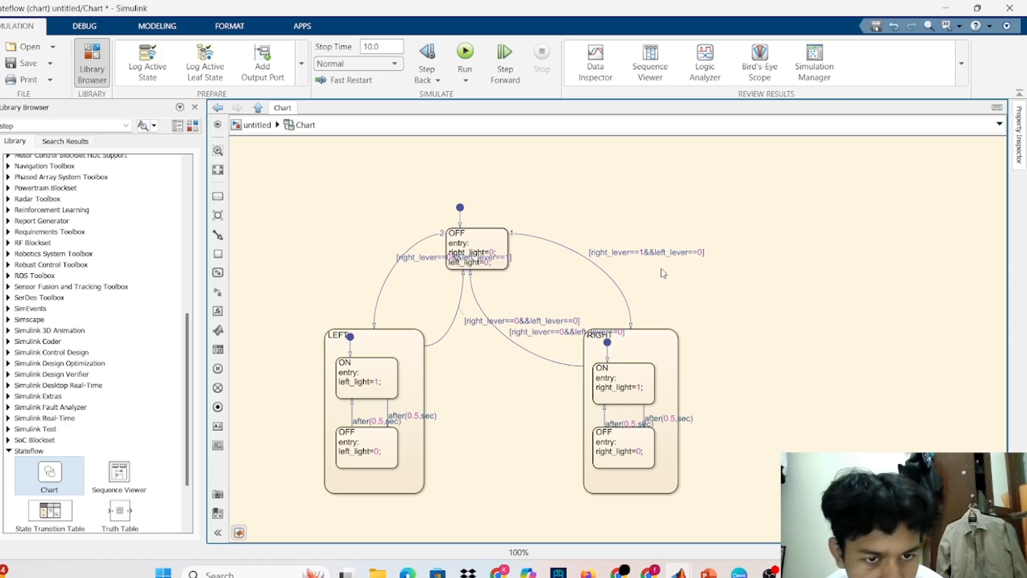
Step: Run the simulation, create the unresolved symbols with right_lever and left_lever as inputs and left_light and right_light as outputs, and rerun it
click(617, 250)
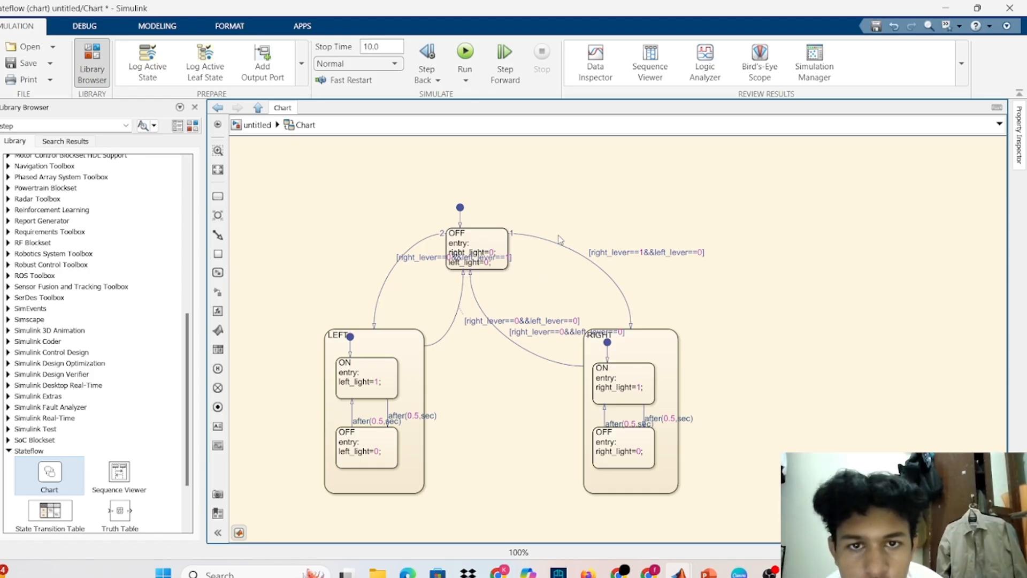
click(474, 60)
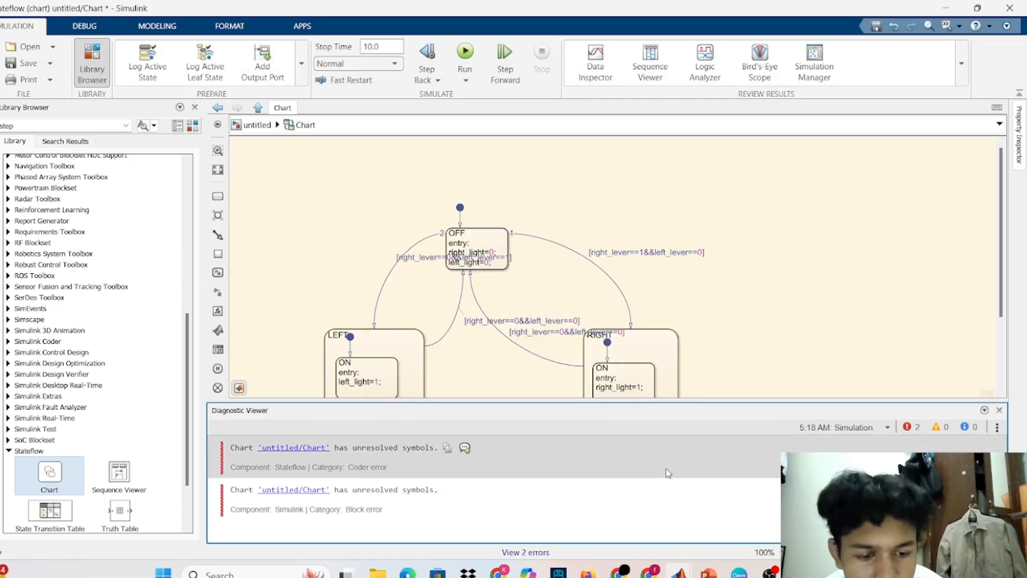
mouse_move(676, 572)
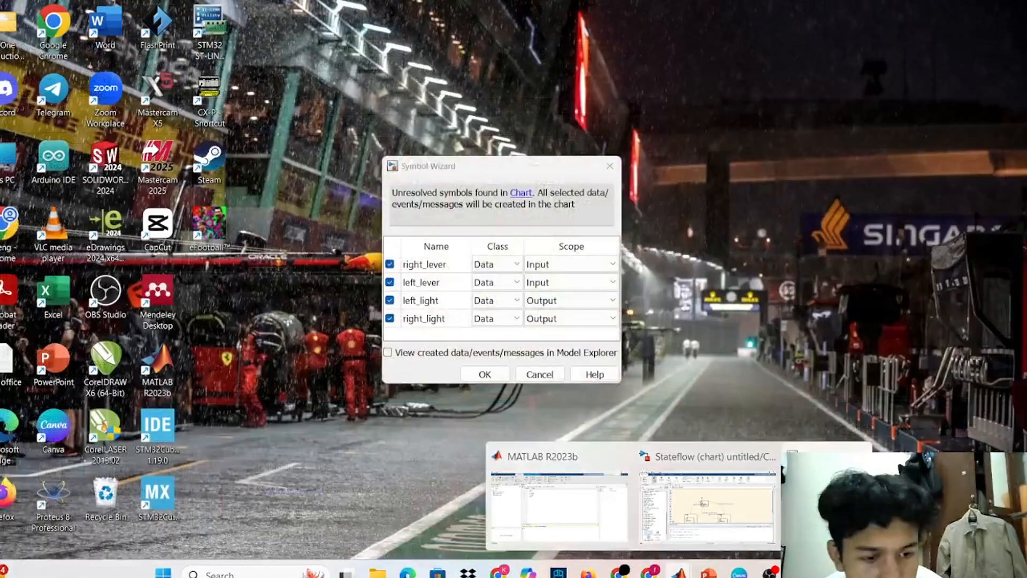
click(818, 508)
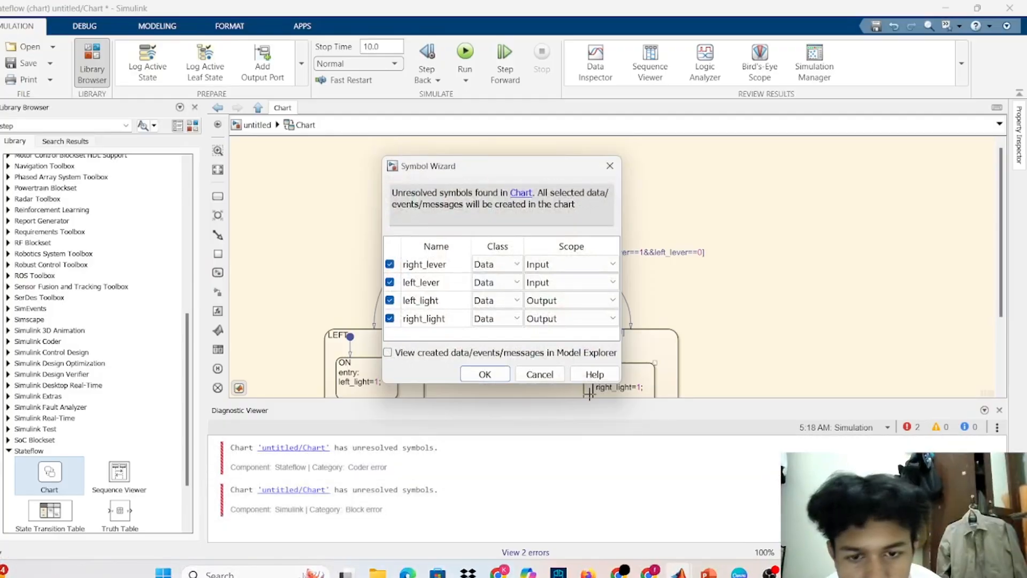
click(502, 374)
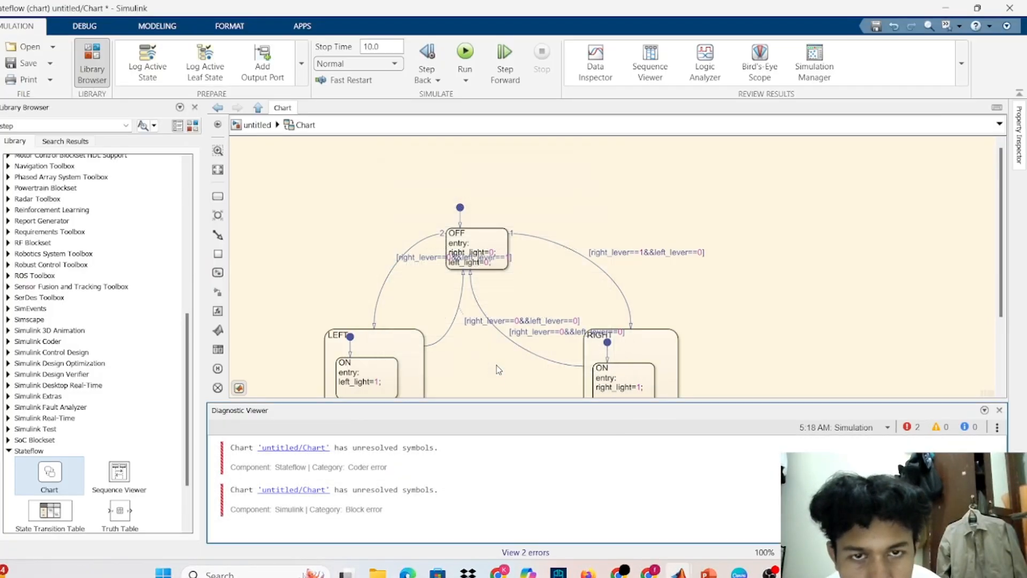
click(467, 54)
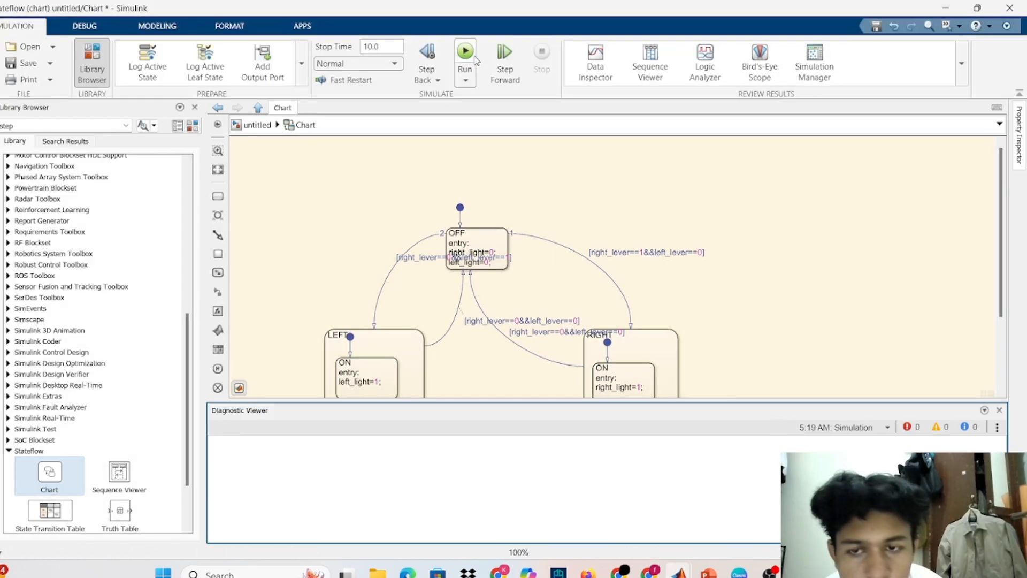
Step: Return to the top level of the untitled model and enlarge the Chart block so its port labels no longer overlap
click(273, 127)
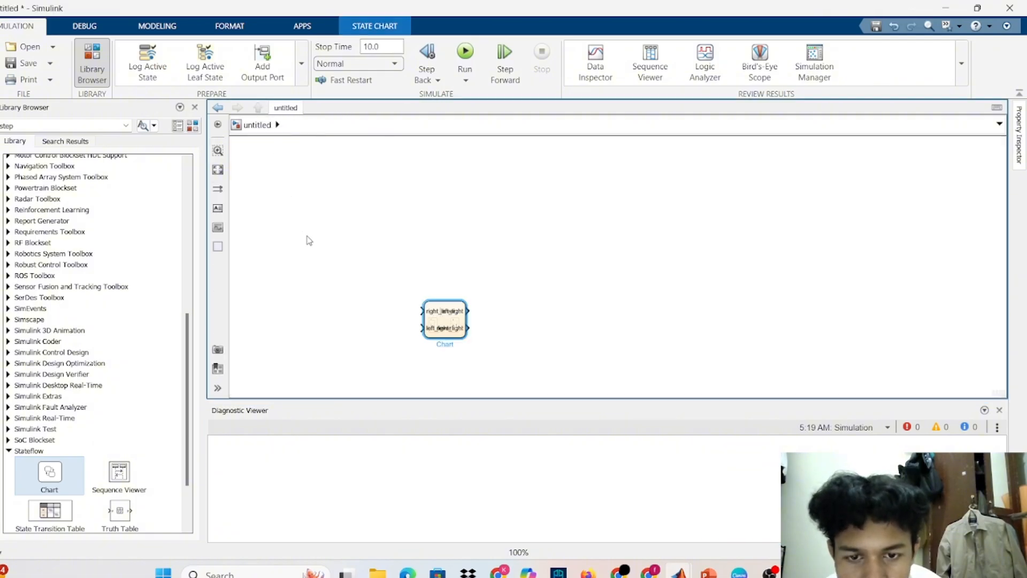
drag(466, 338, 501, 365)
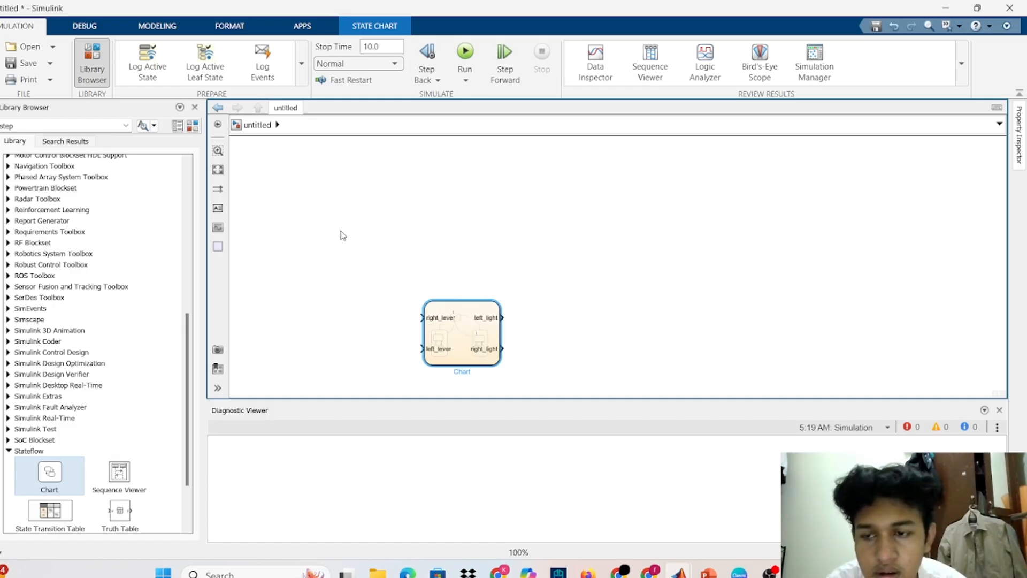
Step: Add two Constant blocks to the model, one above the other, in the empty space before the Chart's input ports
double_click(323, 278)
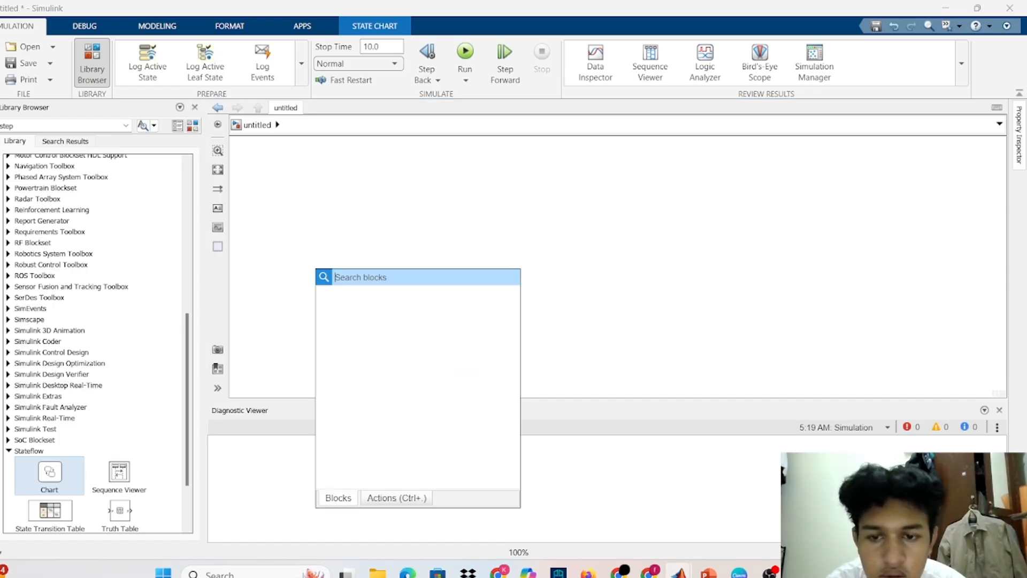
text(d)
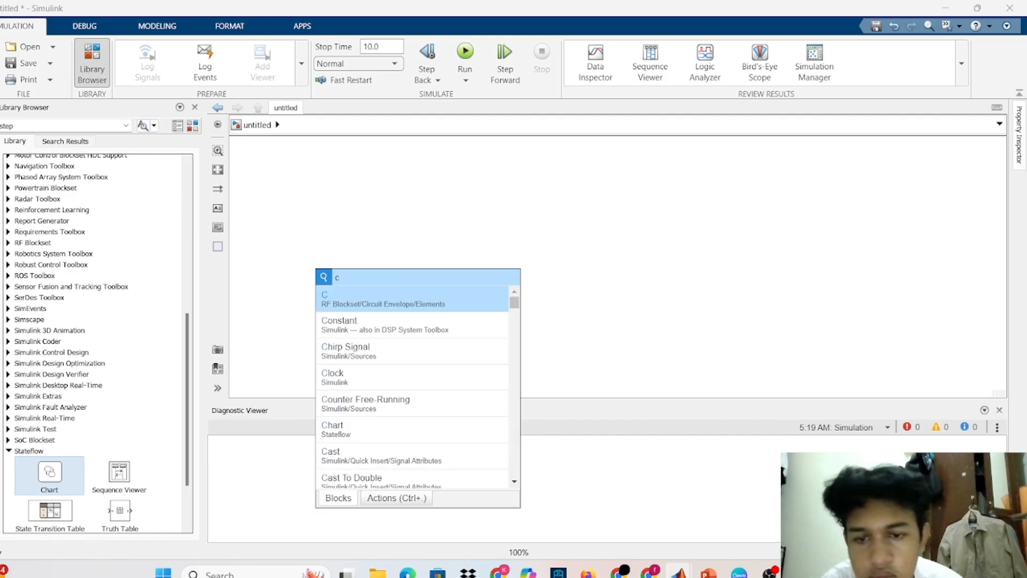
click(351, 320)
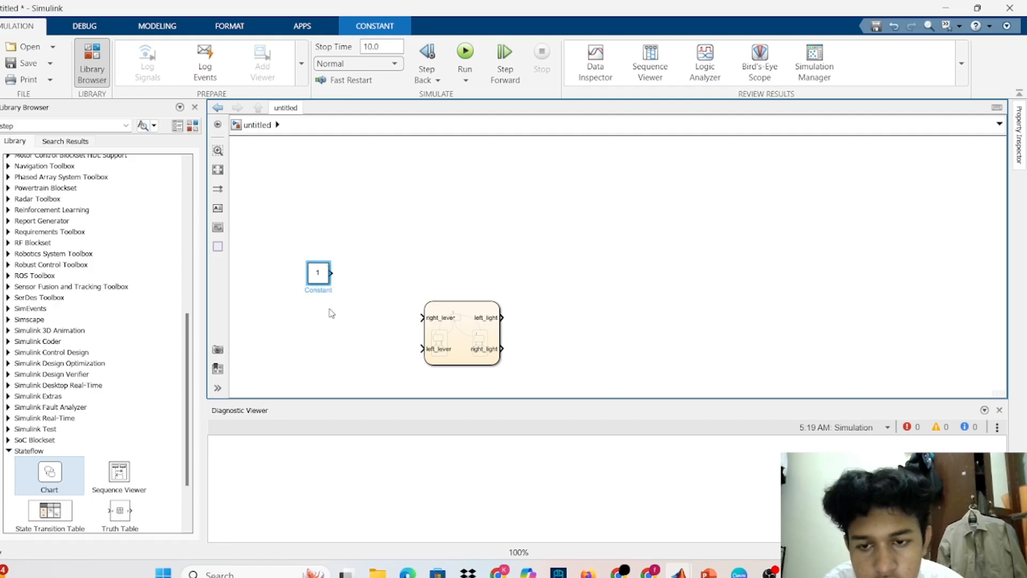
double_click(346, 323)
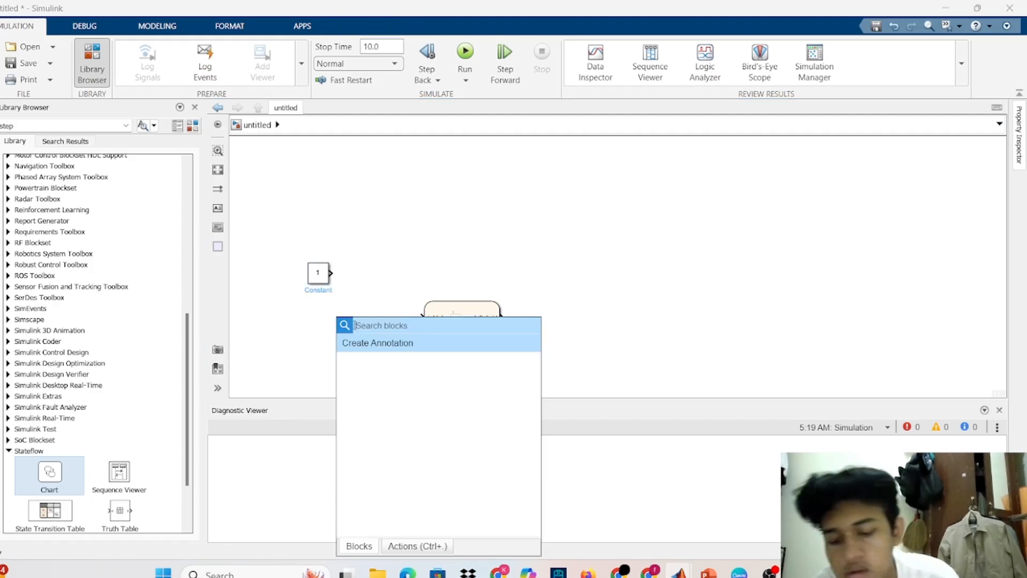
text(co)
key(Return)
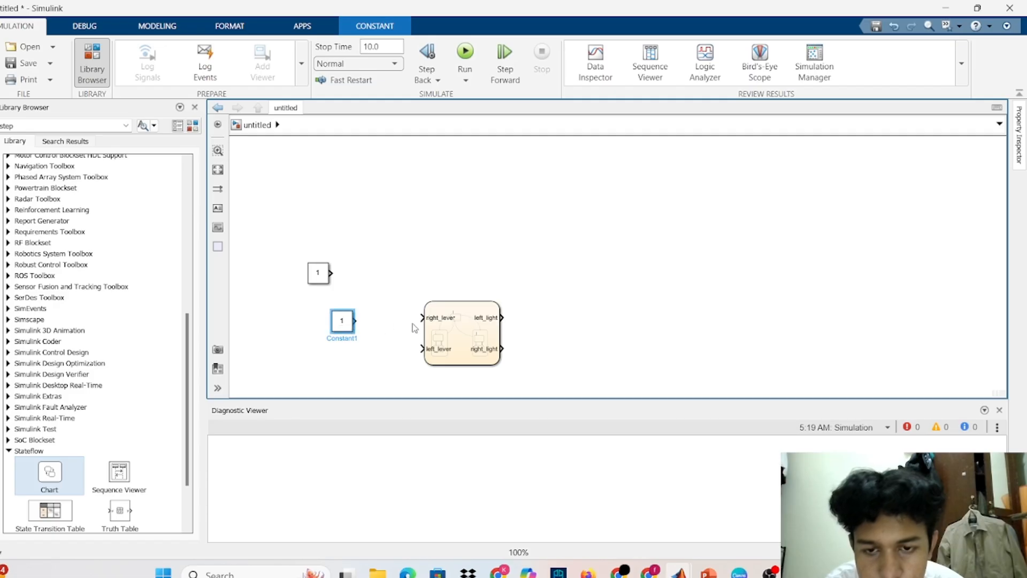
Step: Add a Mux block, remove the stray signal line at its output, and align it with the Chart's output ports
double_click(571, 287)
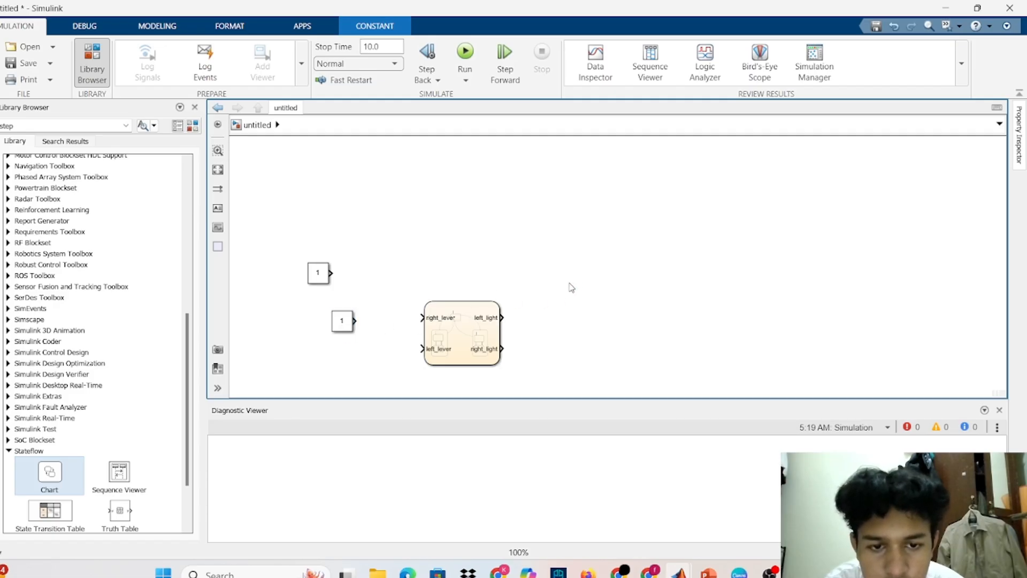
text(mi)
text(ux)
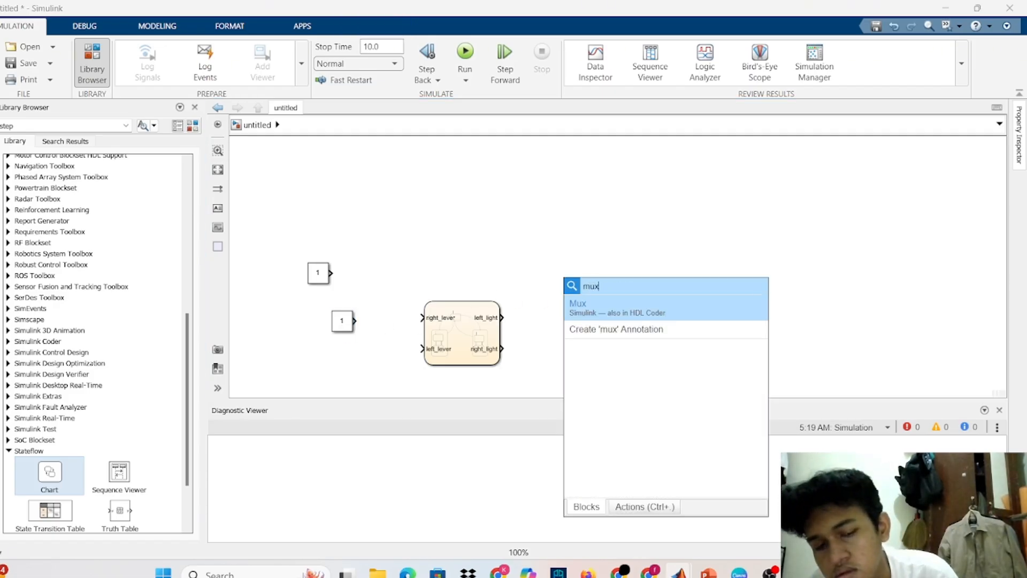
key(Return)
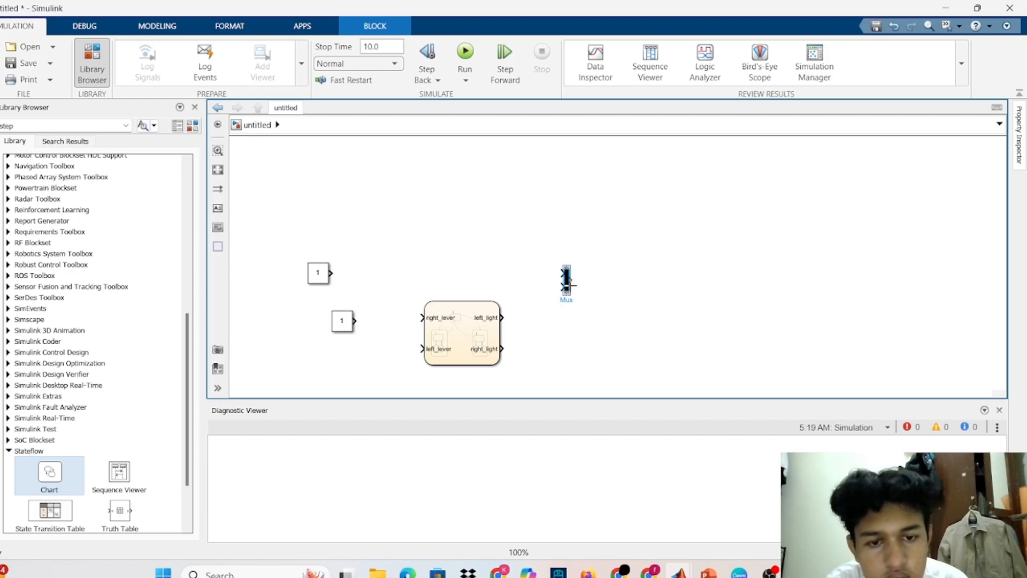
click(571, 285)
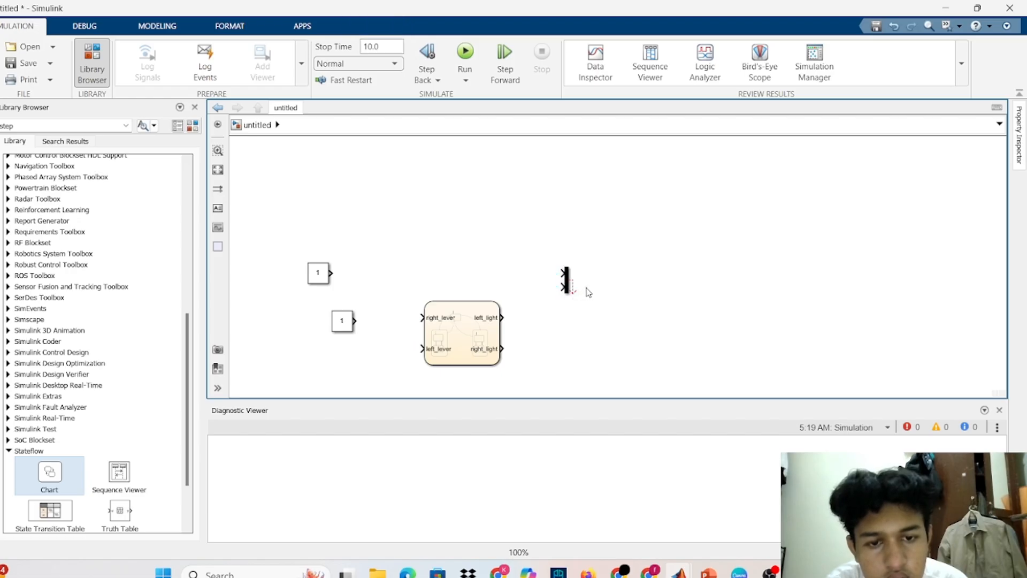
click(575, 293)
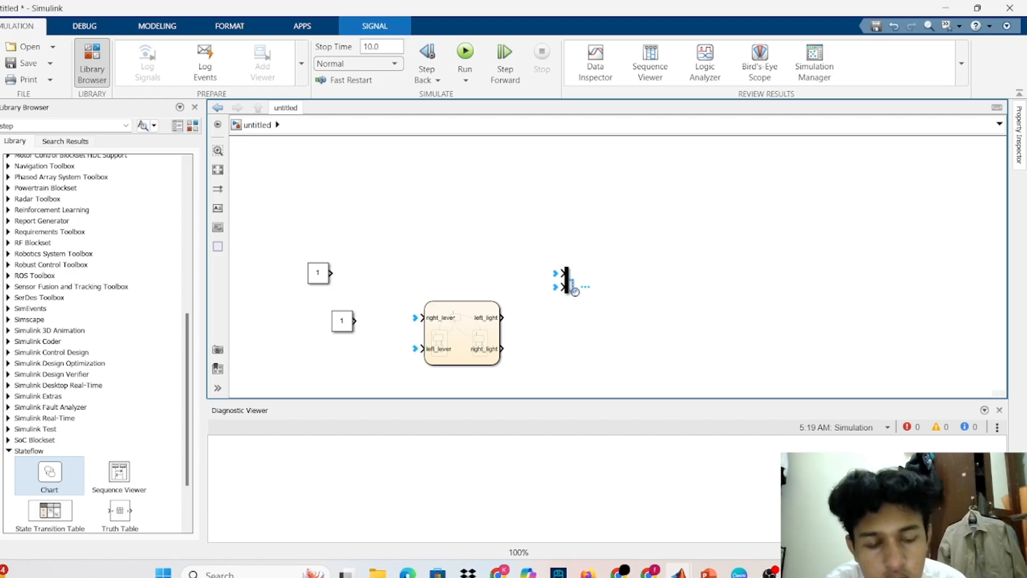
key(Delete)
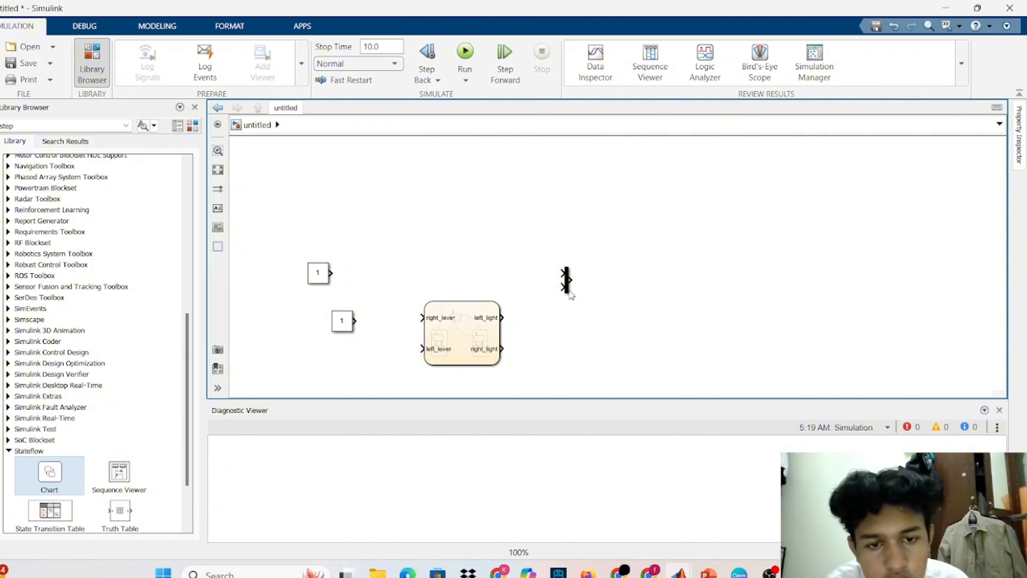
click(567, 293)
drag(567, 293, 567, 343)
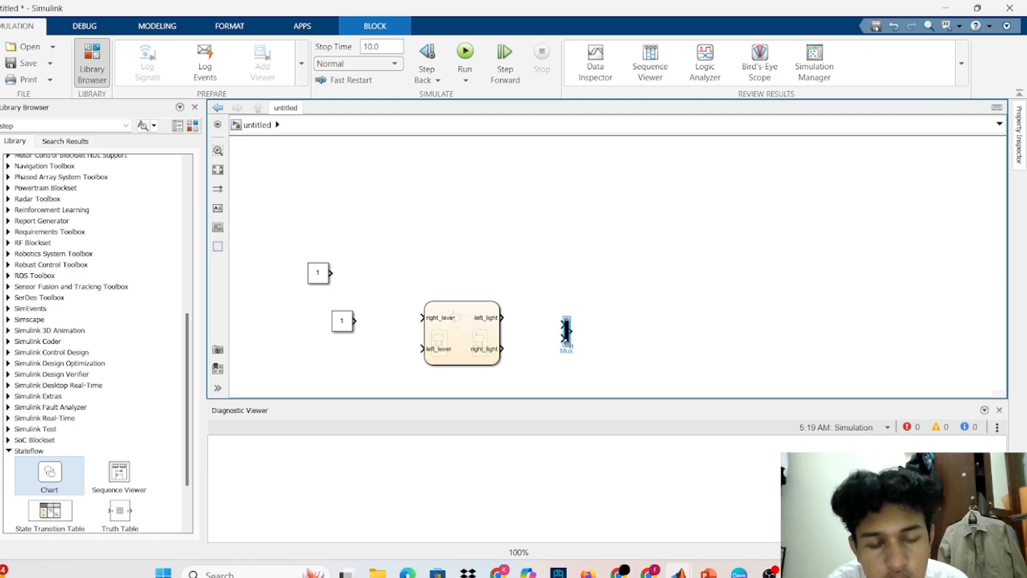
Step: Add a Scope block from Simulink/Sinks beyond the Mux, level with its output
click(652, 339)
double_click(652, 338)
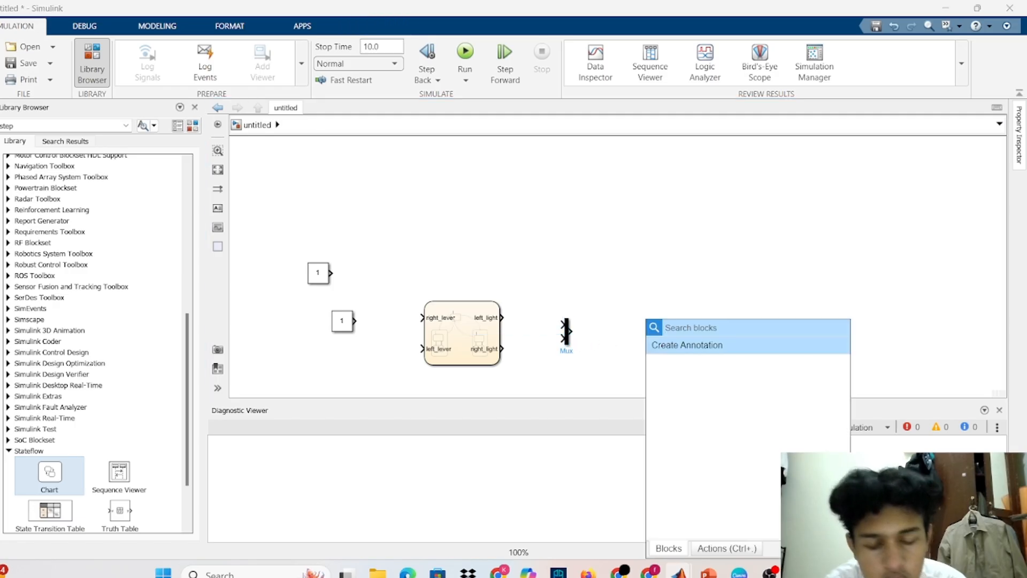
text(scope)
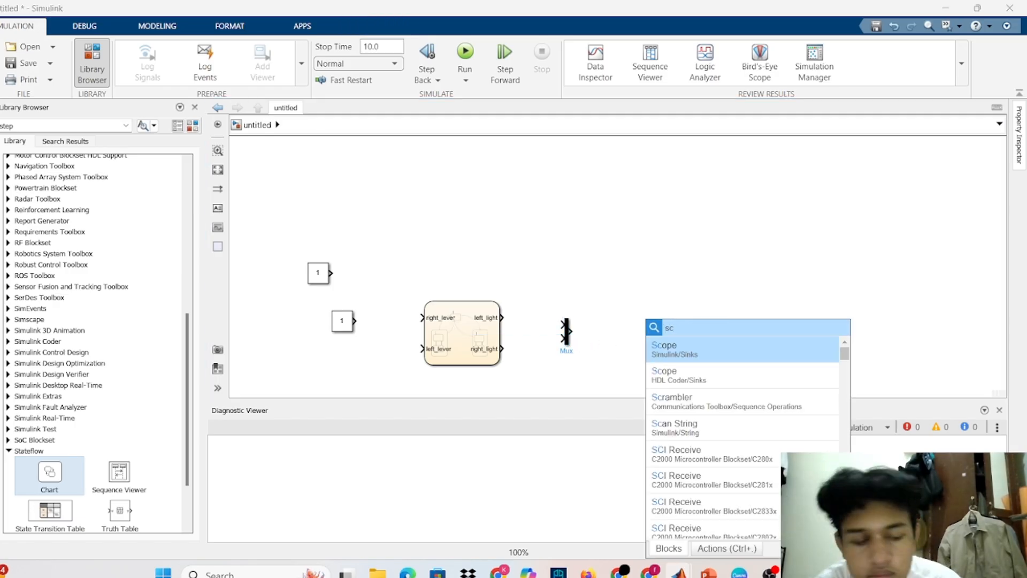
key(Return)
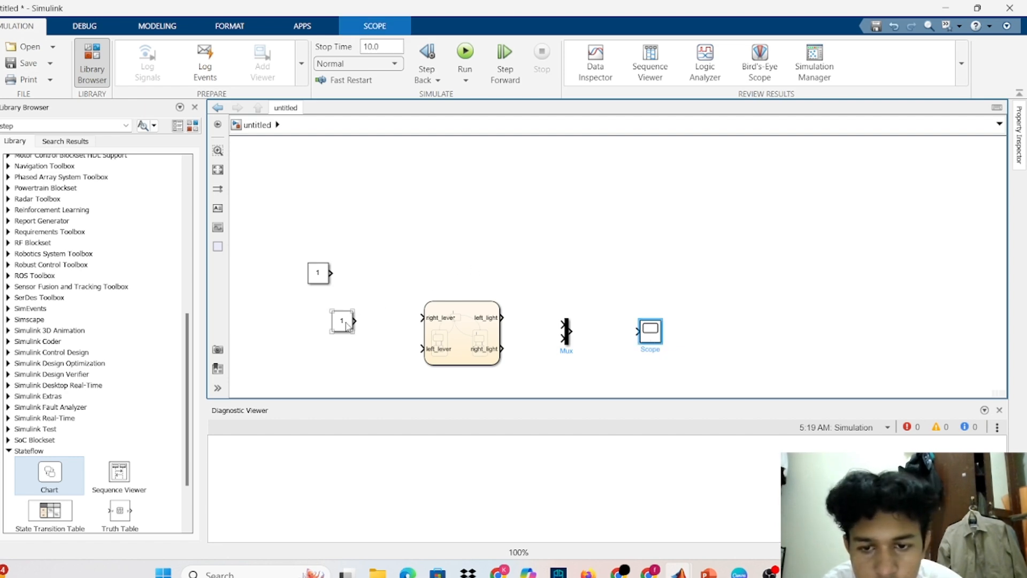
Step: Align the two Constant blocks with the Chart's inputs and connect the upper one to right_lever and the lower one to left_lever
click(344, 326)
drag(345, 327, 346, 354)
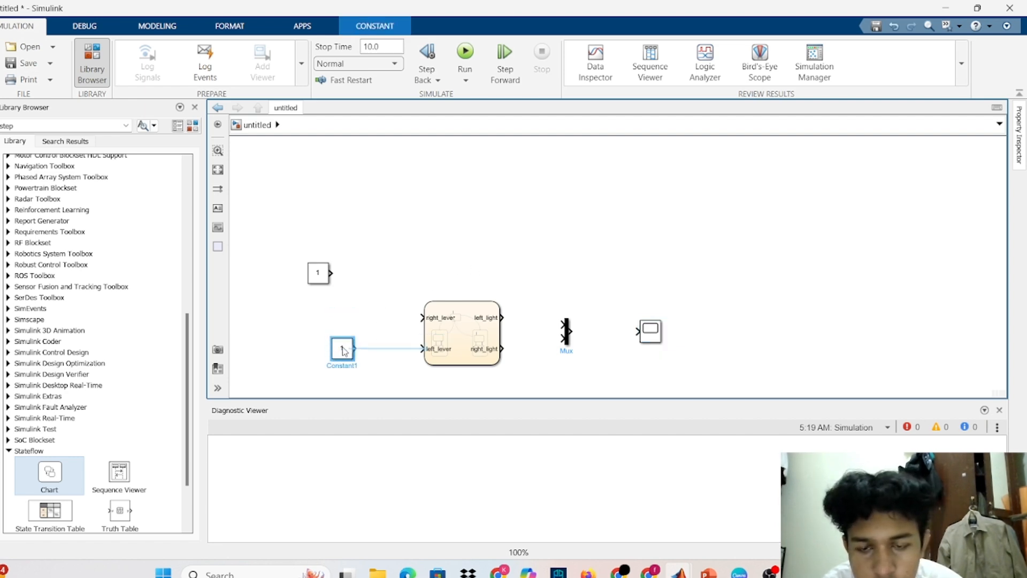
click(323, 278)
drag(324, 278, 344, 310)
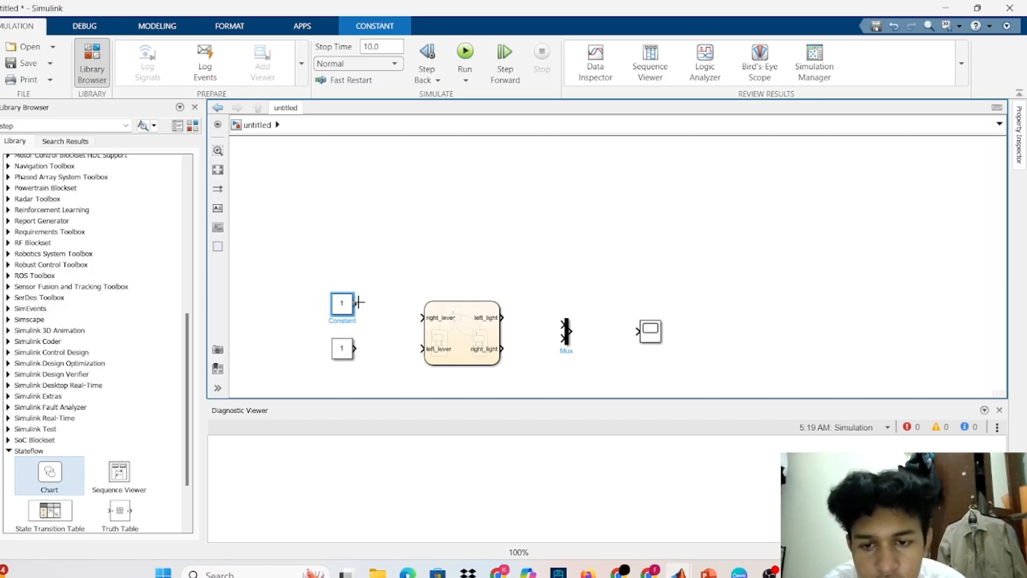
drag(360, 303, 421, 317)
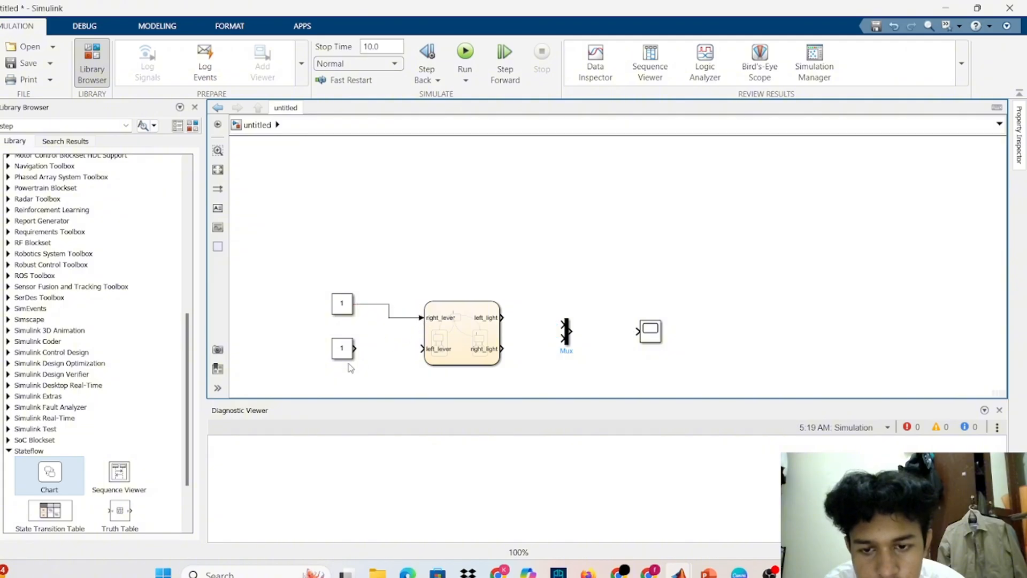
drag(354, 348, 422, 349)
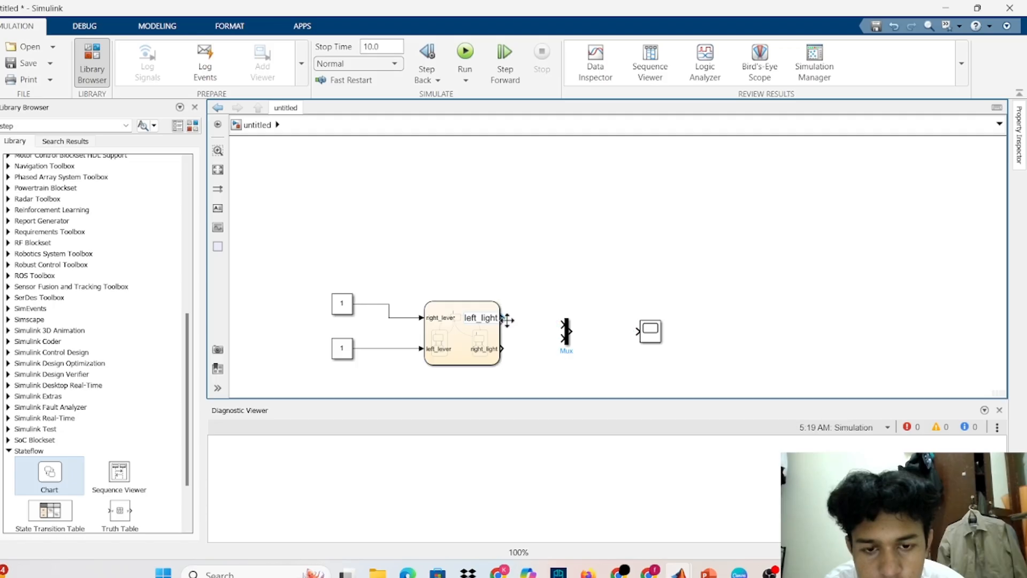
Step: Connect the Chart's left_light and right_light outputs to the Mux inputs, and the Mux output to the Scope
drag(507, 320, 562, 324)
click(495, 358)
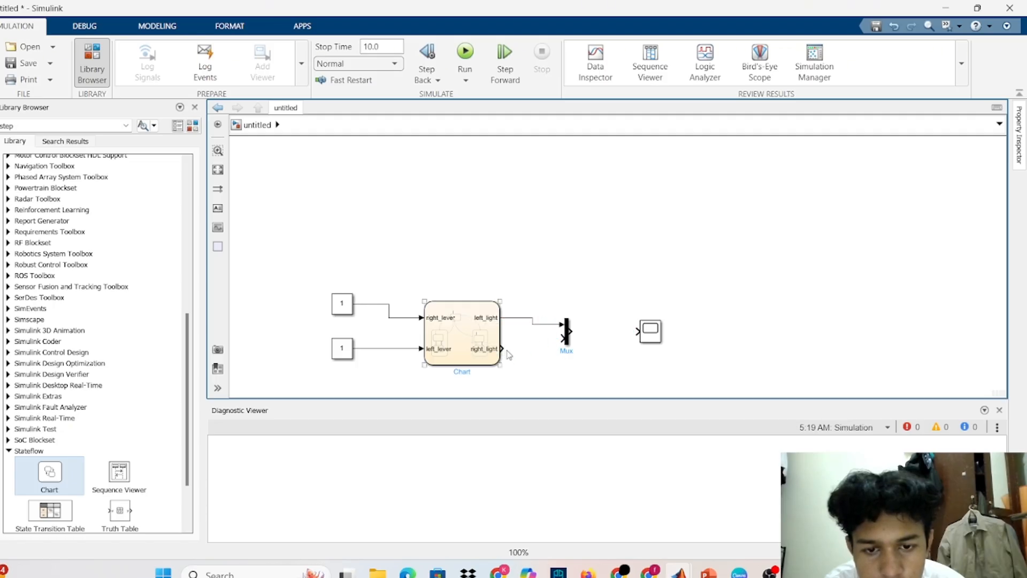
drag(503, 349, 638, 331)
click(566, 330)
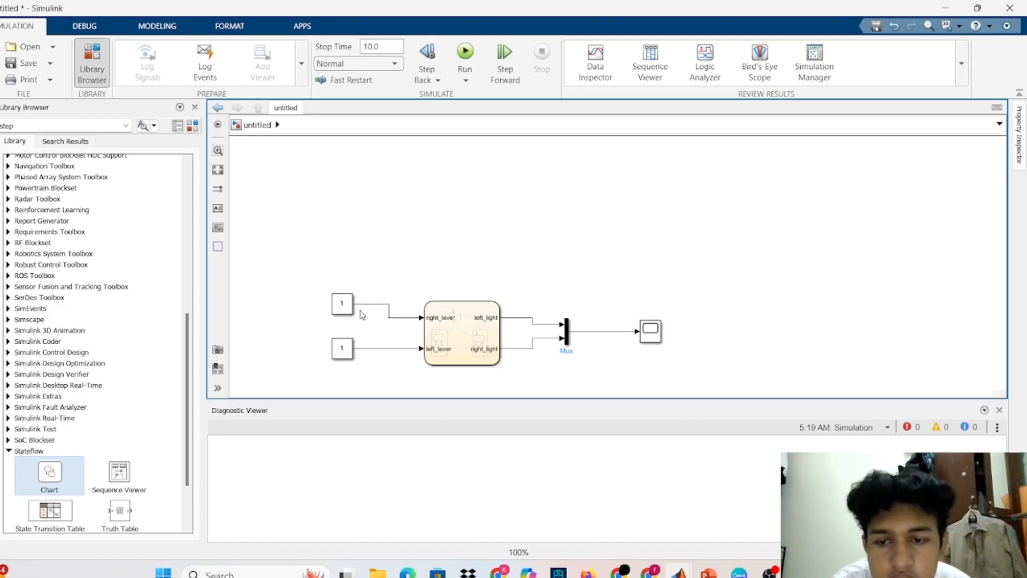
Step: Set the value of the Constant block feeding left_lever to 0
click(346, 311)
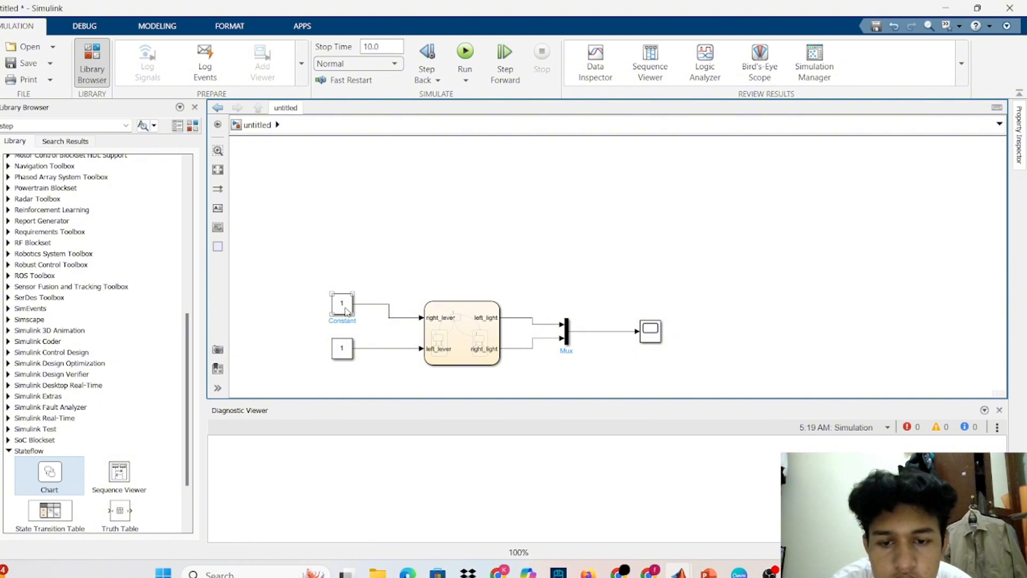
double_click(345, 350)
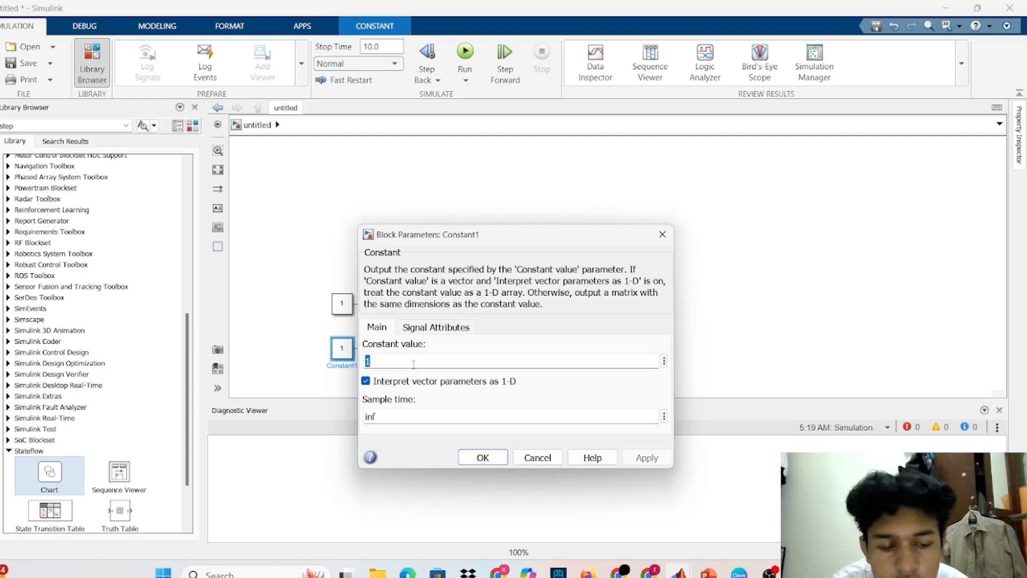
key(BackSpace)
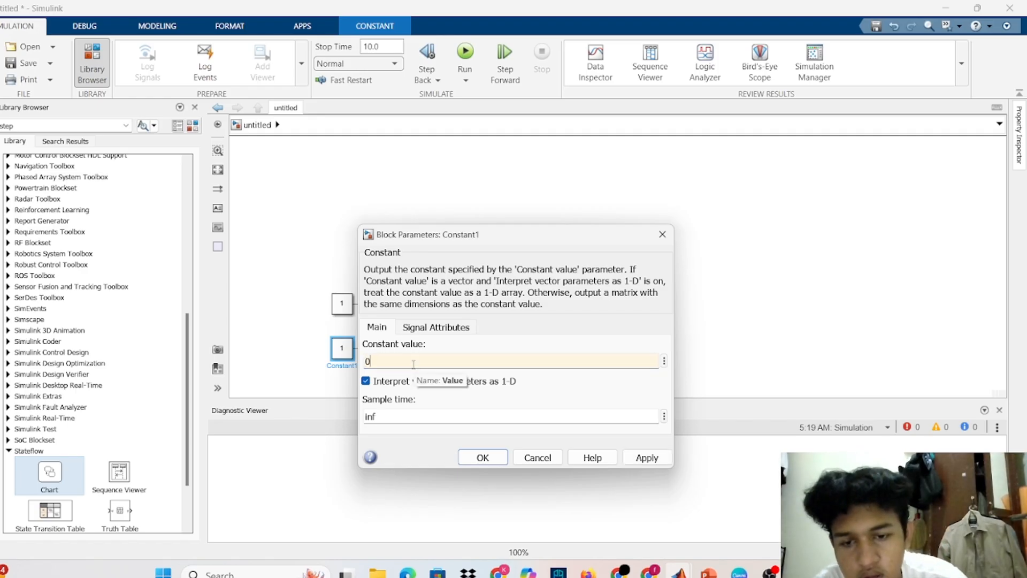
text(0)
click(470, 459)
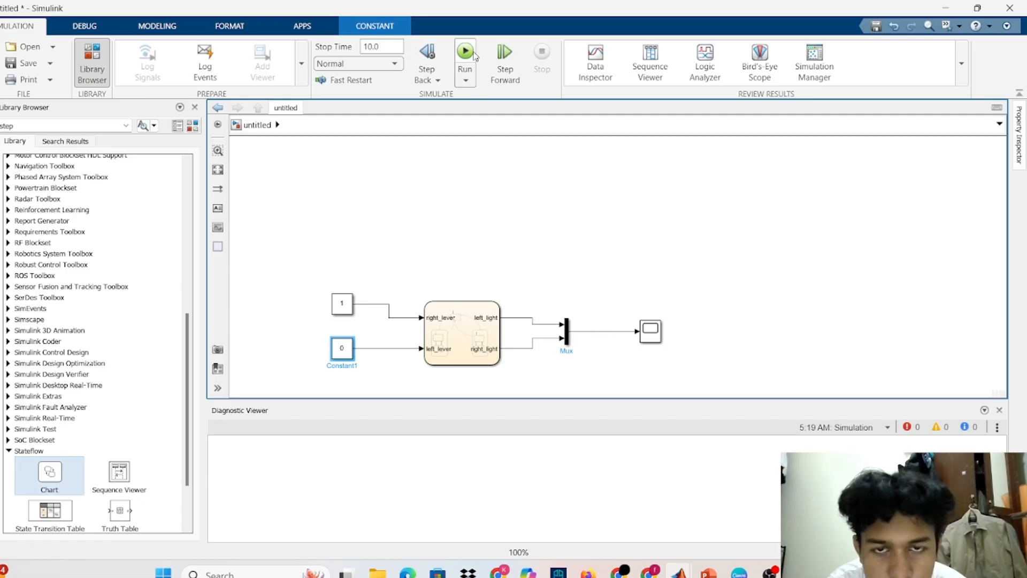
Step: Run the simulation and examine the light outputs in the Scope, closing its window when done
click(475, 57)
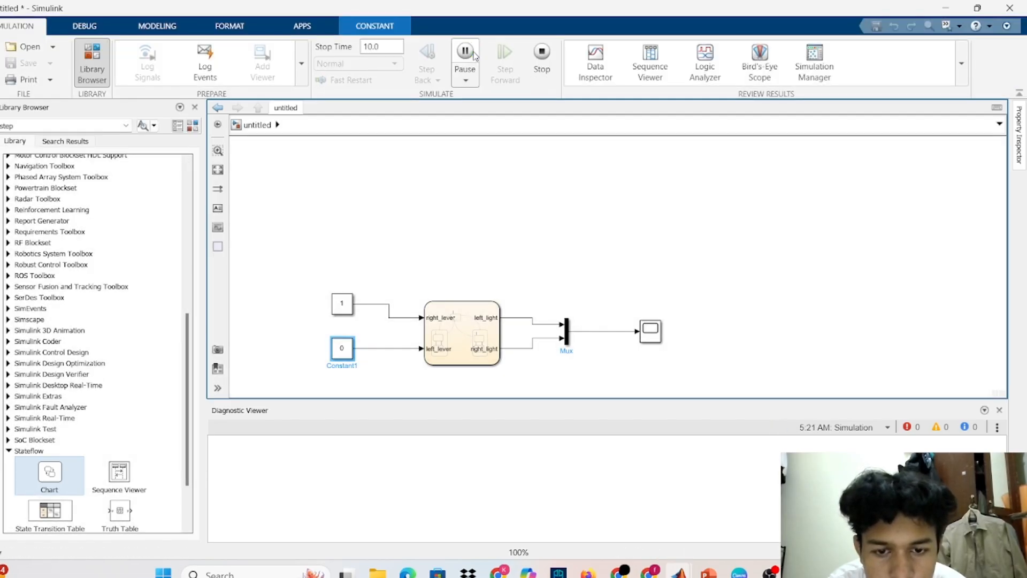
click(648, 336)
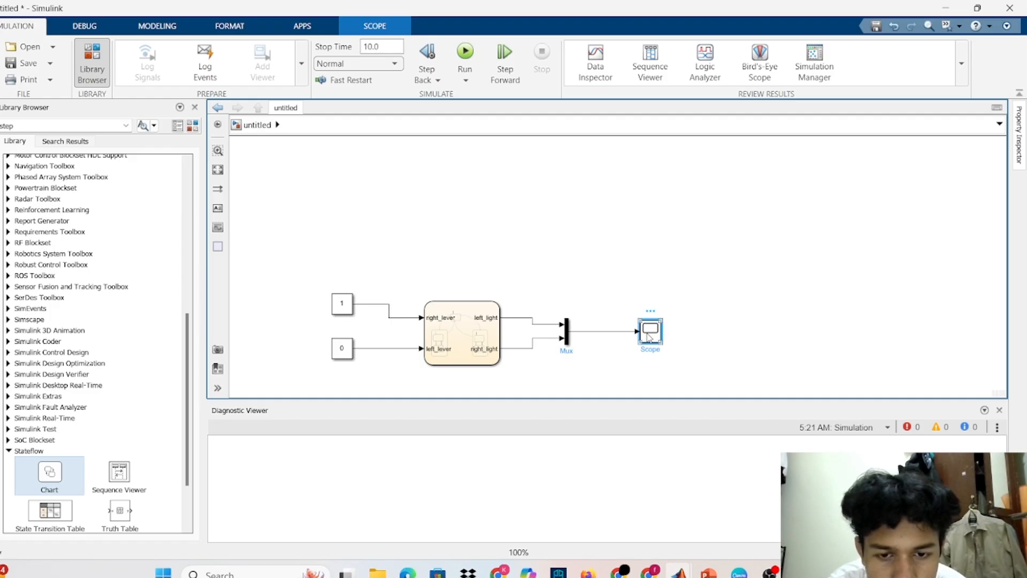
double_click(649, 336)
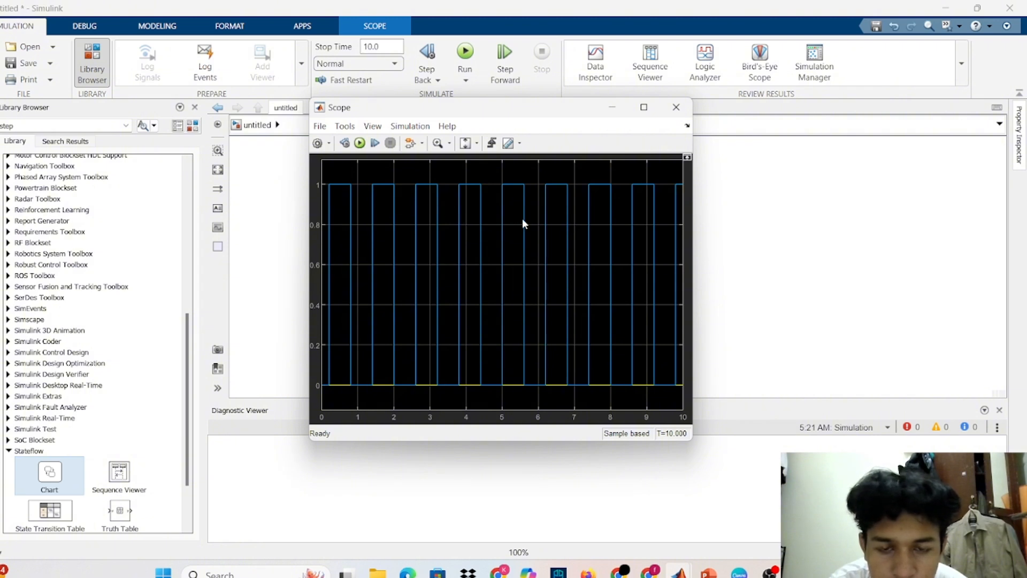
click(676, 107)
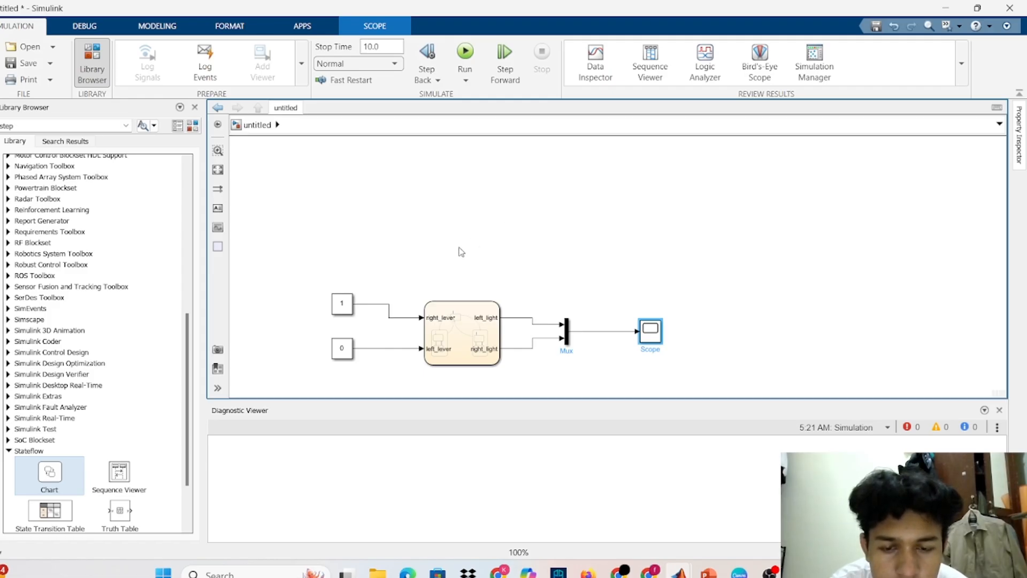
Step: Set the value of the Constant block feeding right_lever to 0
double_click(348, 305)
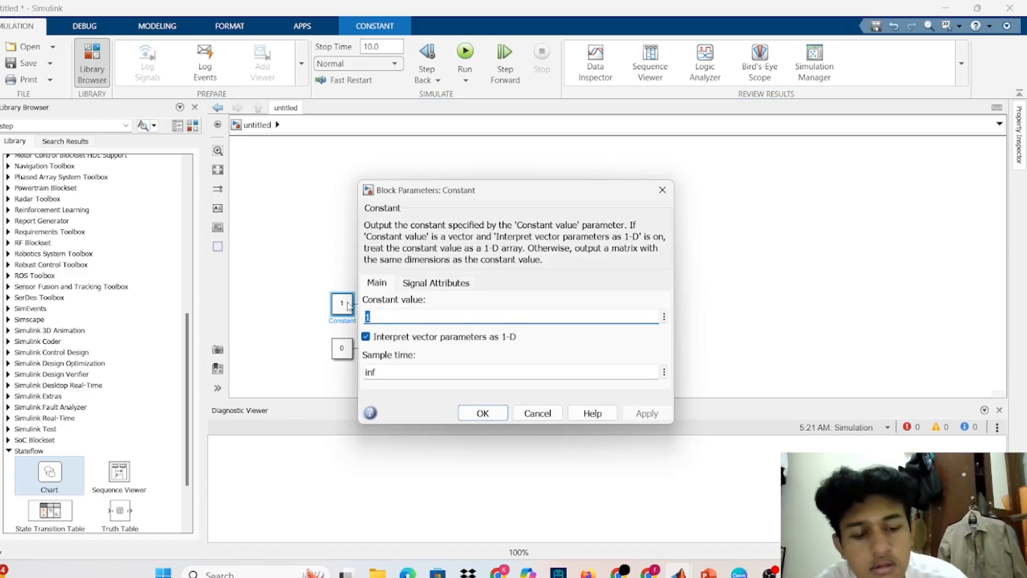
key(BackSpace)
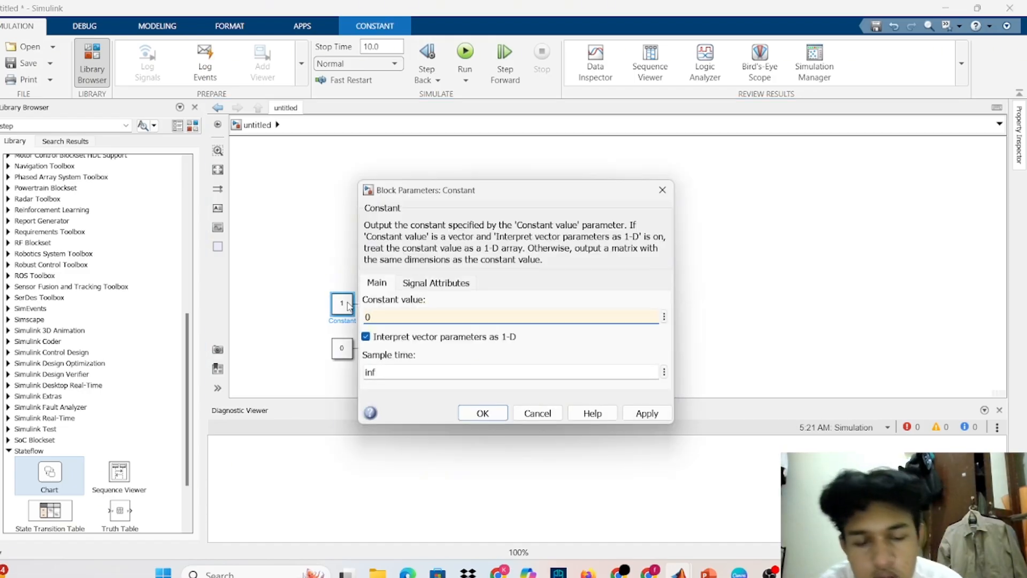
click(482, 412)
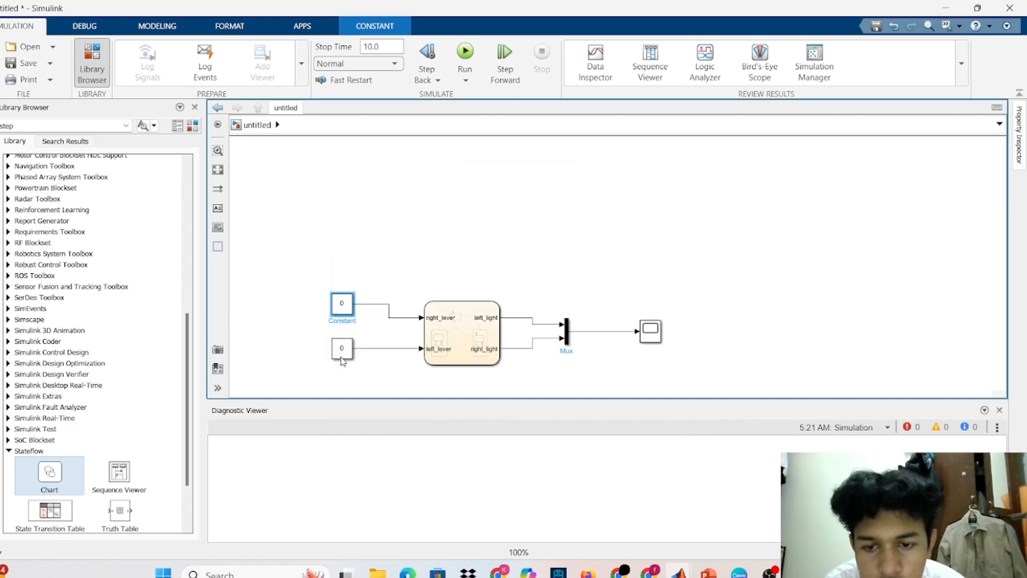
Step: Set the value of the Constant block feeding left_lever to 1
double_click(330, 348)
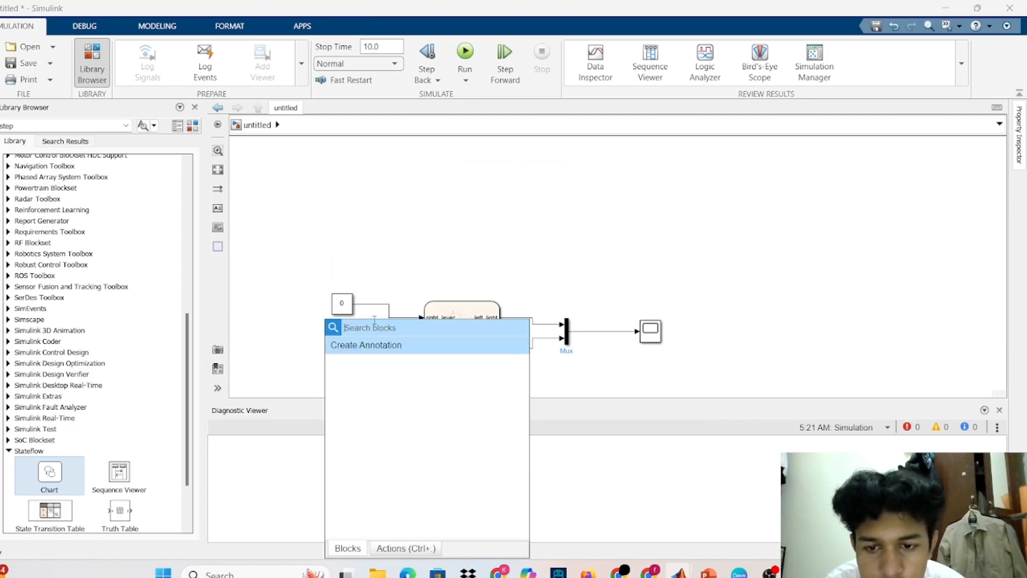
click(384, 303)
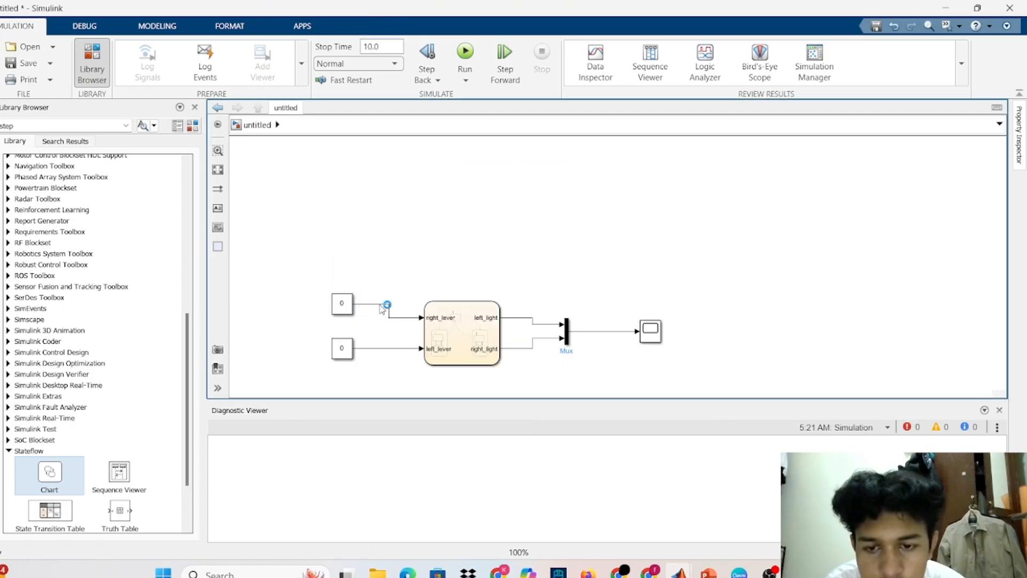
click(351, 351)
double_click(351, 351)
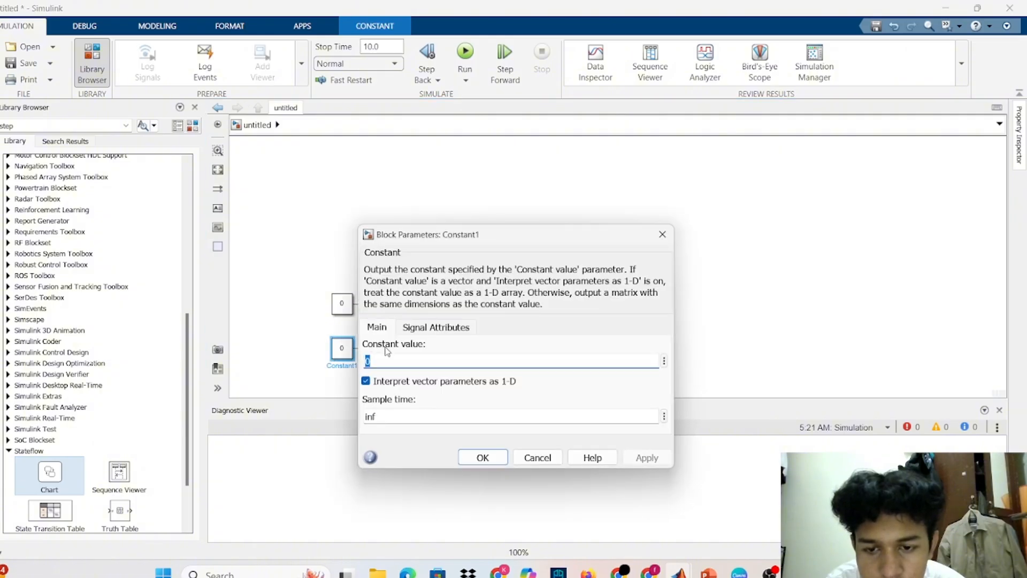
key(BackSpace)
text(1)
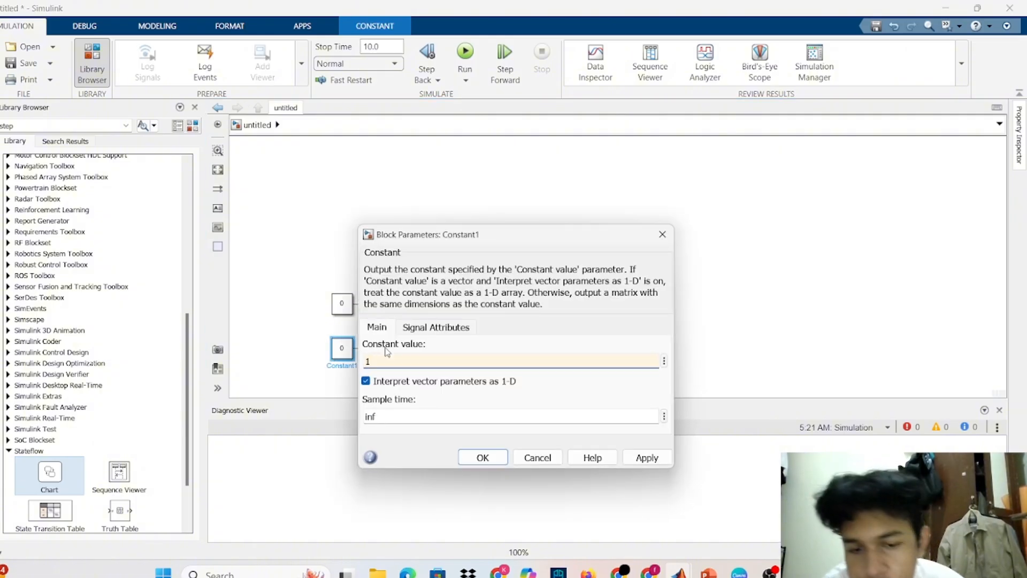
click(475, 460)
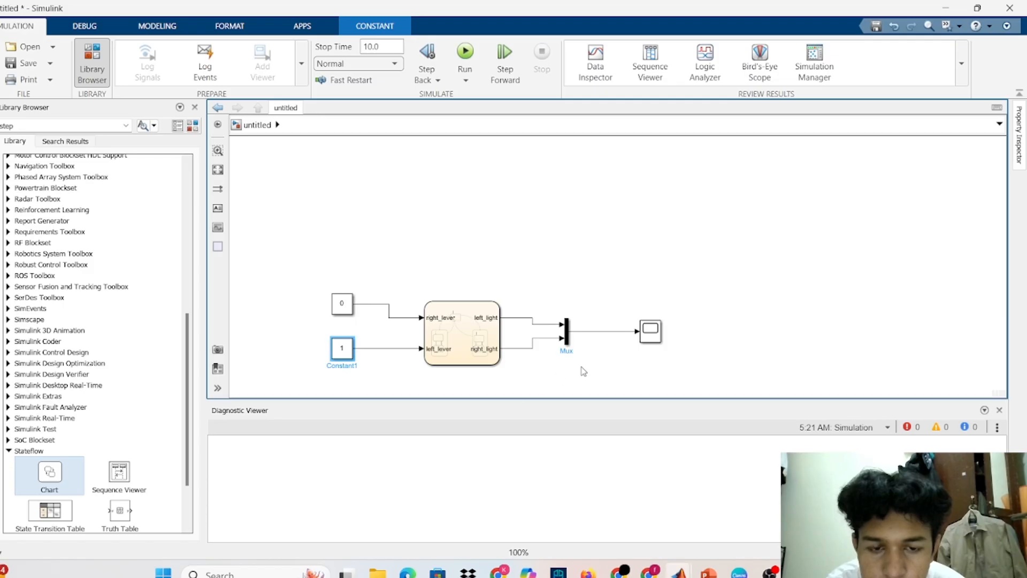
Step: Run the simulation with only the left lever on and examine the light signals in the Scope, closing its window when done
click(467, 53)
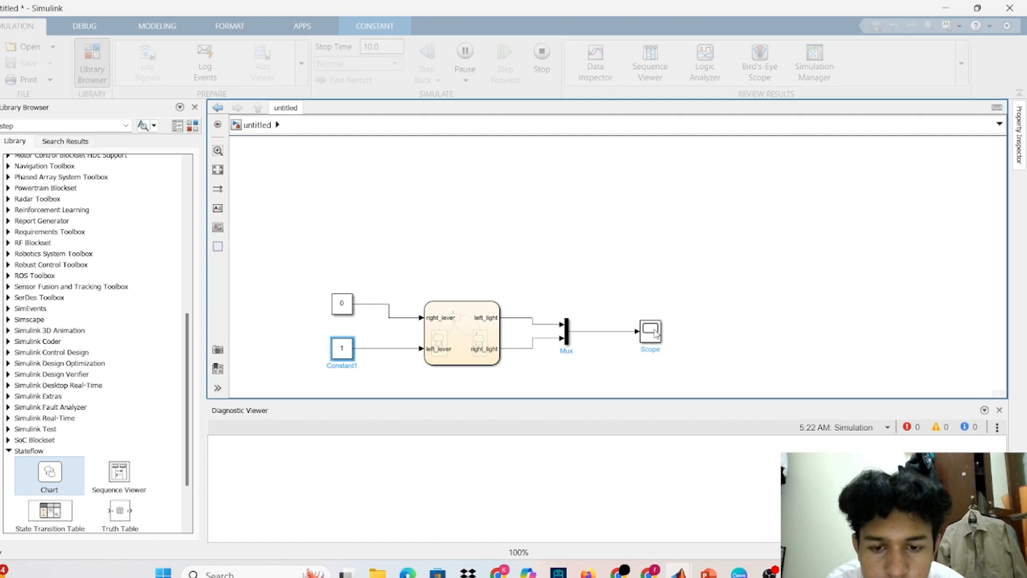
click(654, 332)
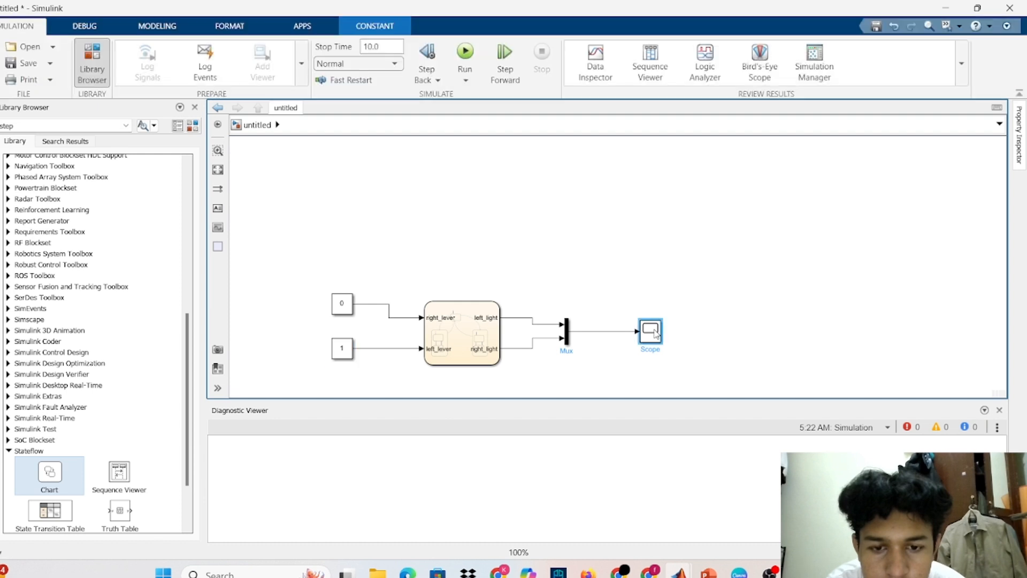
double_click(654, 334)
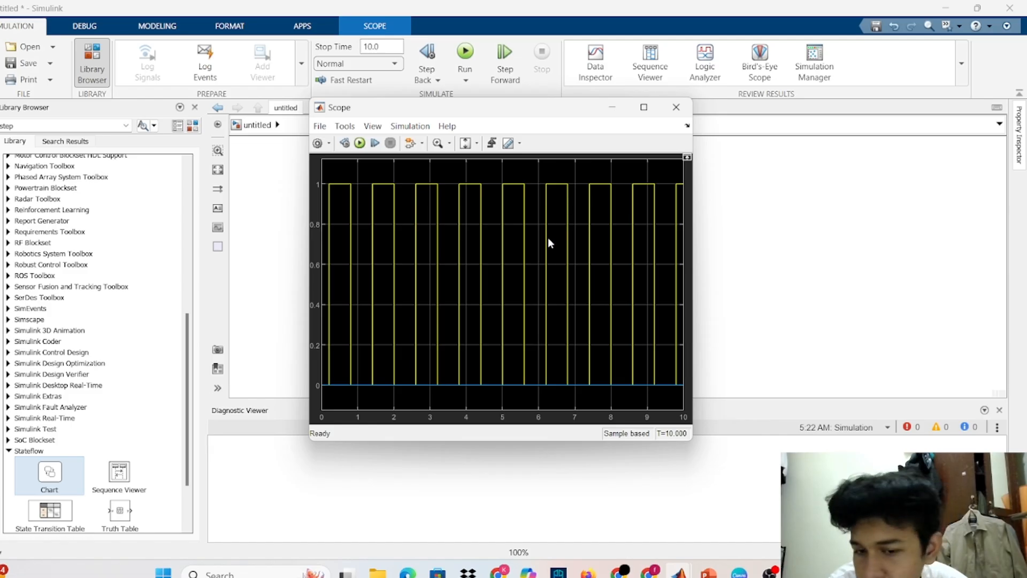
click(675, 107)
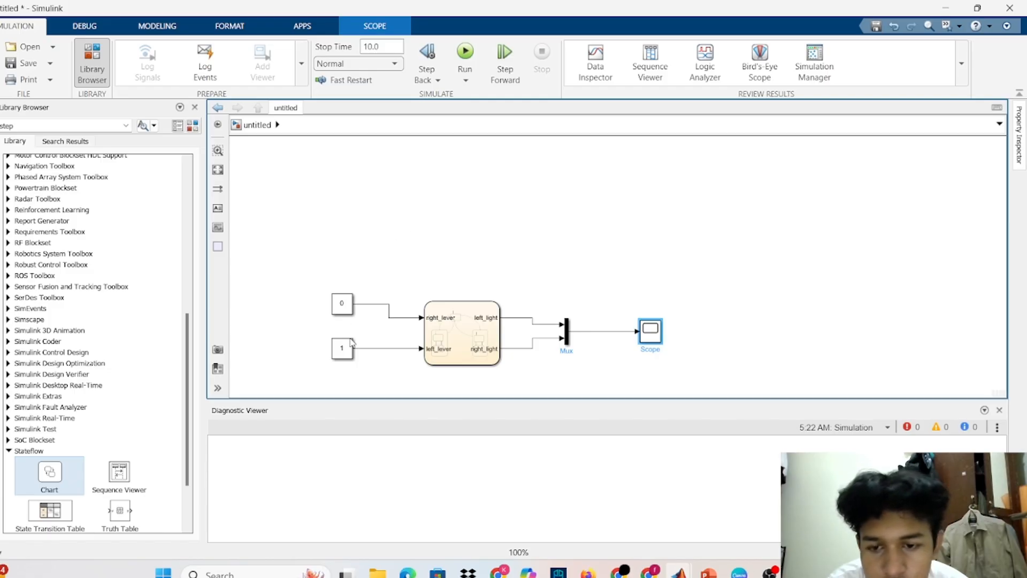
Step: Set the value of the Constant block feeding left_lever back to 0
double_click(351, 345)
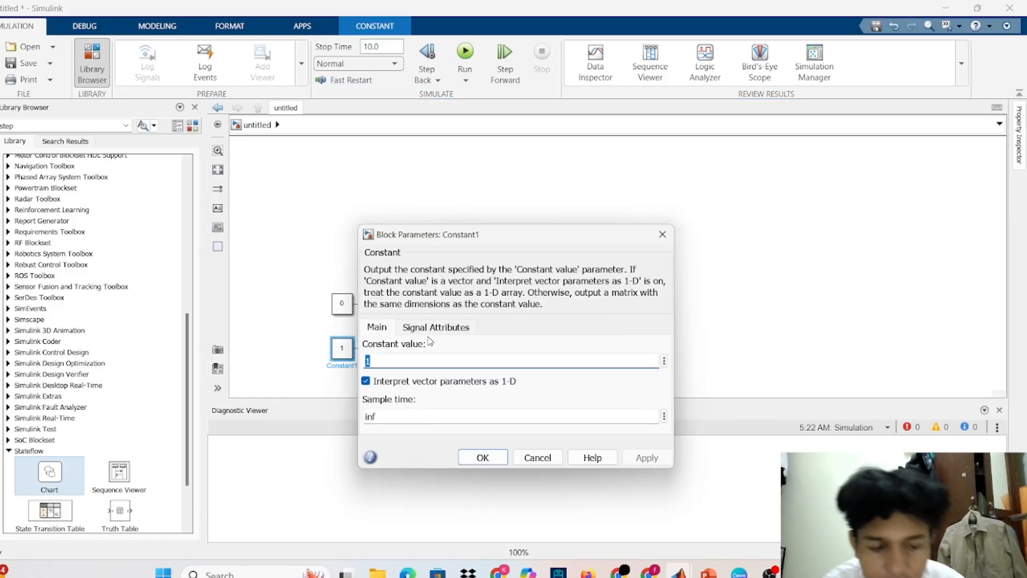
key(BackSpace)
text(0)
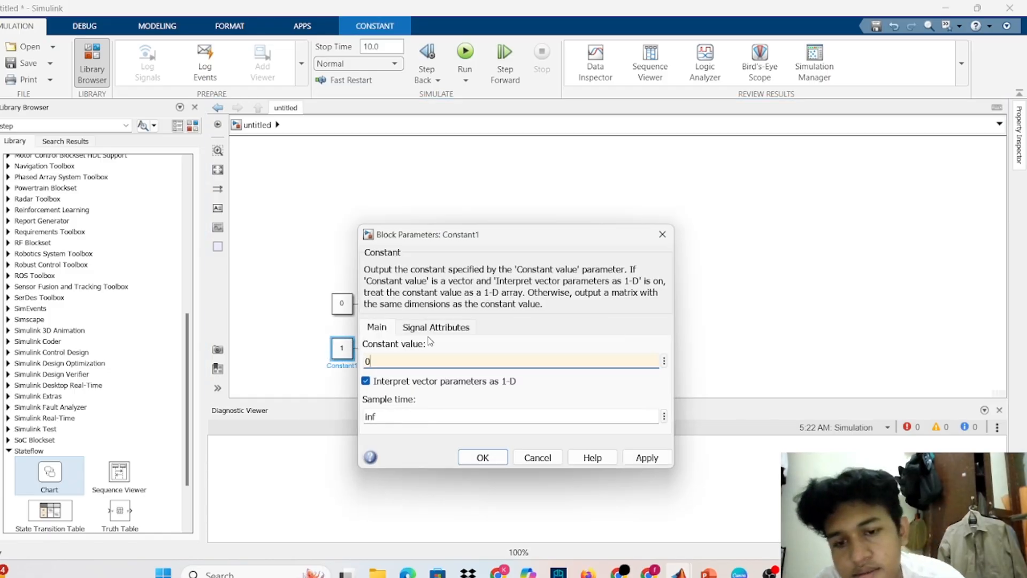
click(482, 457)
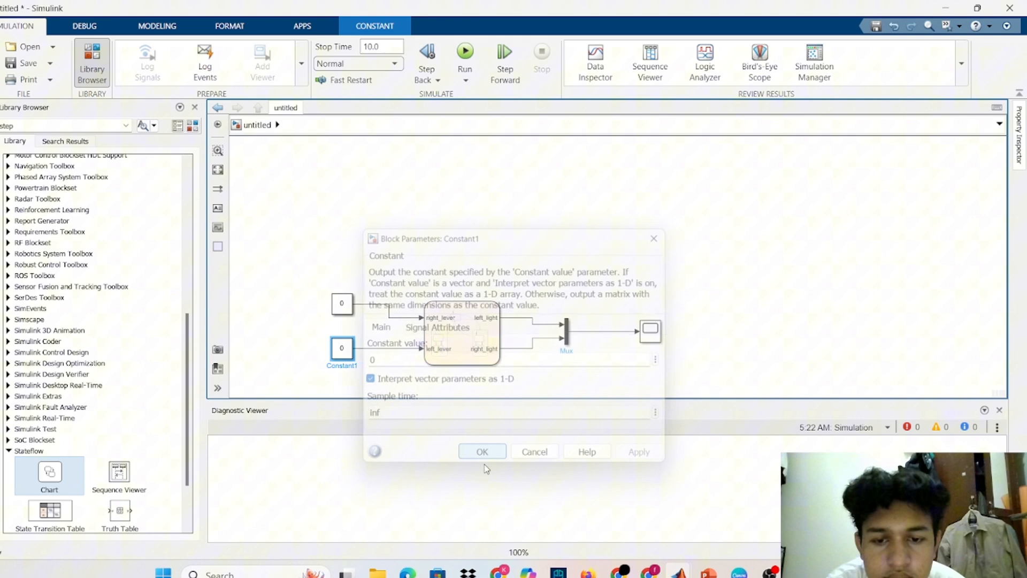
Step: Run the simulation with both levers off and examine the light signals in the Scope, closing its window when done
click(465, 63)
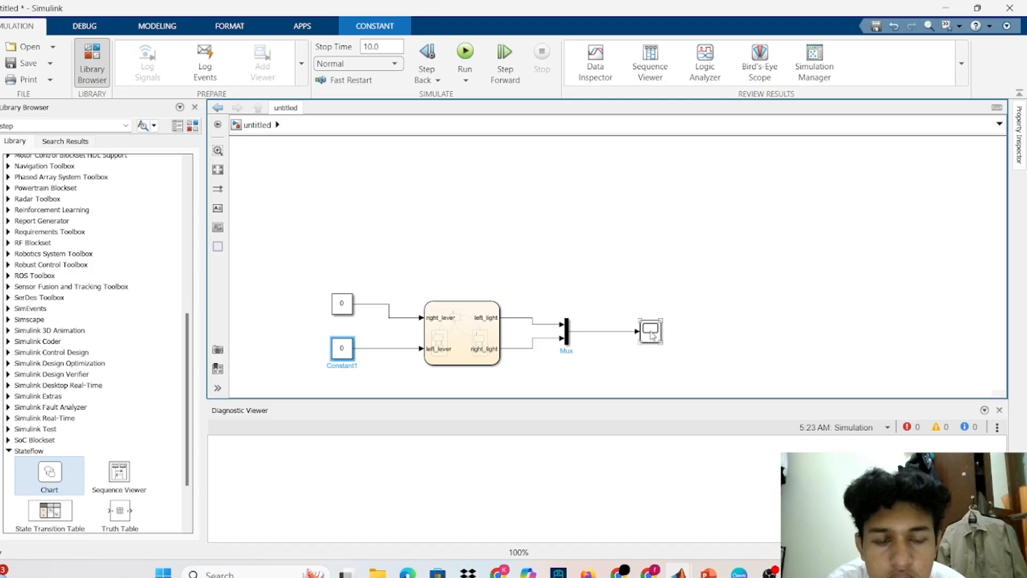
click(651, 334)
double_click(651, 334)
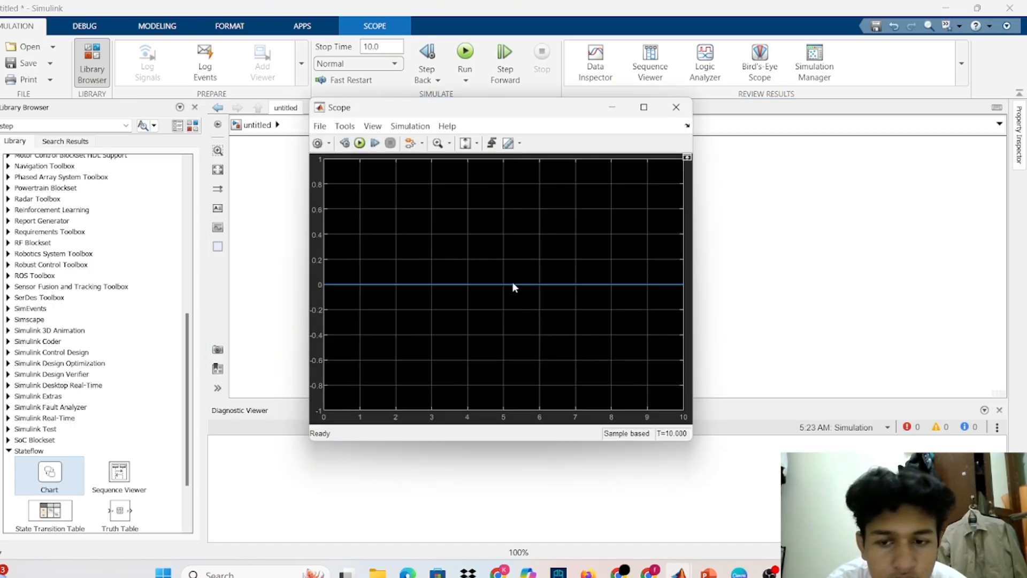
click(676, 107)
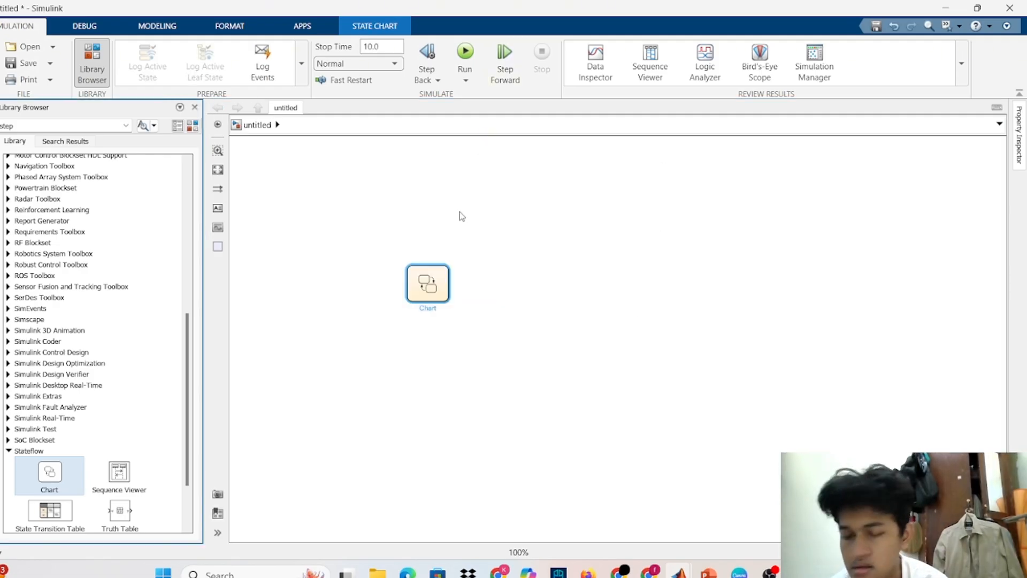
Step: Open the new model's empty Chart and consult the State Actions (Entry, During, Exit) slide in PowerPoint, returning to the Simulink chart
double_click(430, 279)
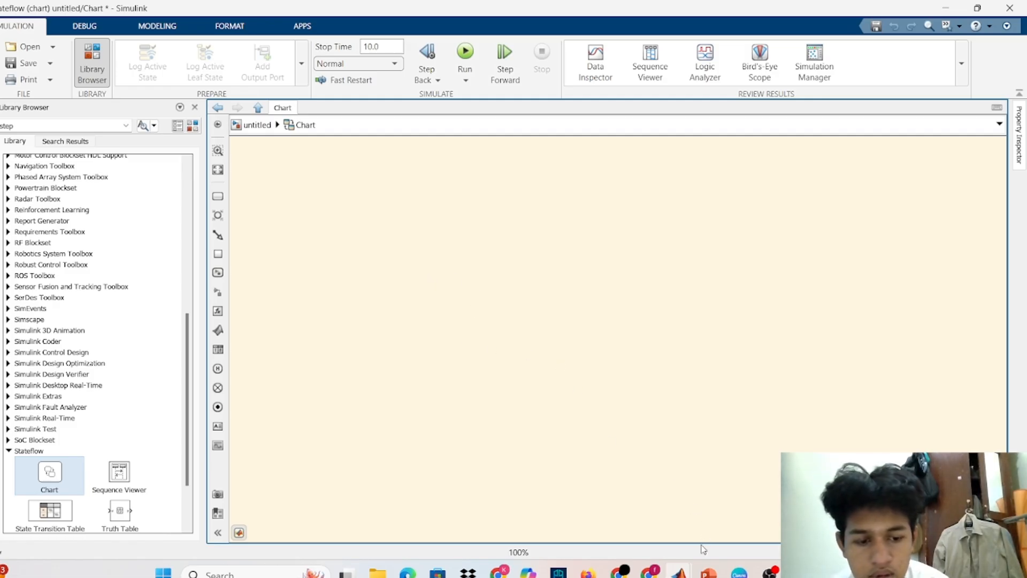
mouse_move(709, 572)
click(711, 522)
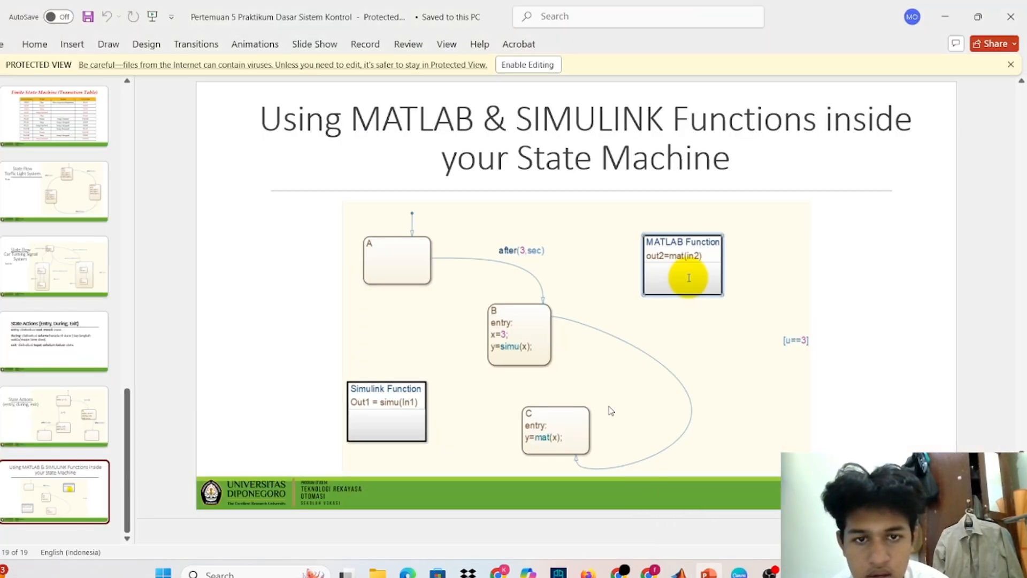
click(78, 332)
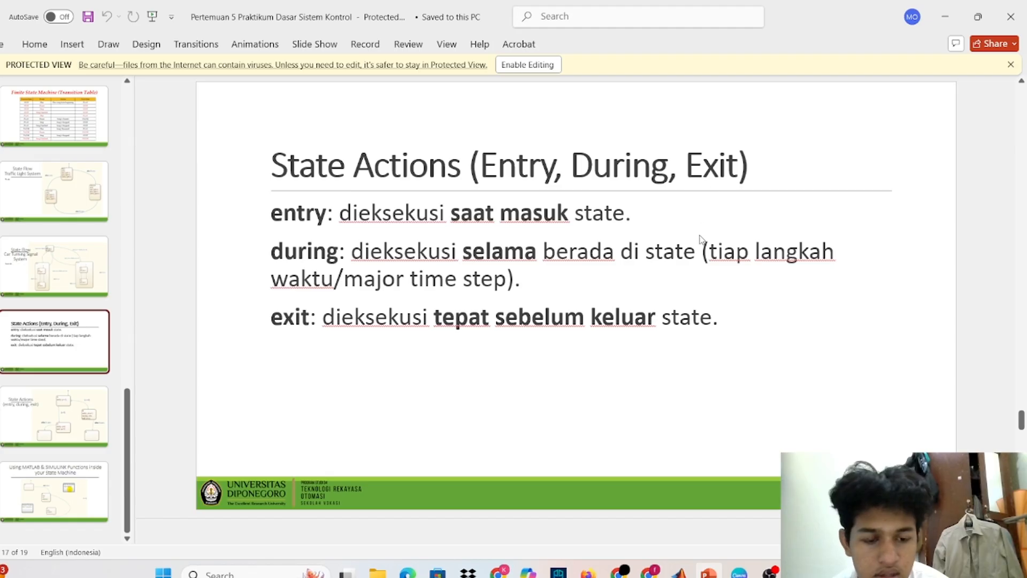
mouse_move(765, 571)
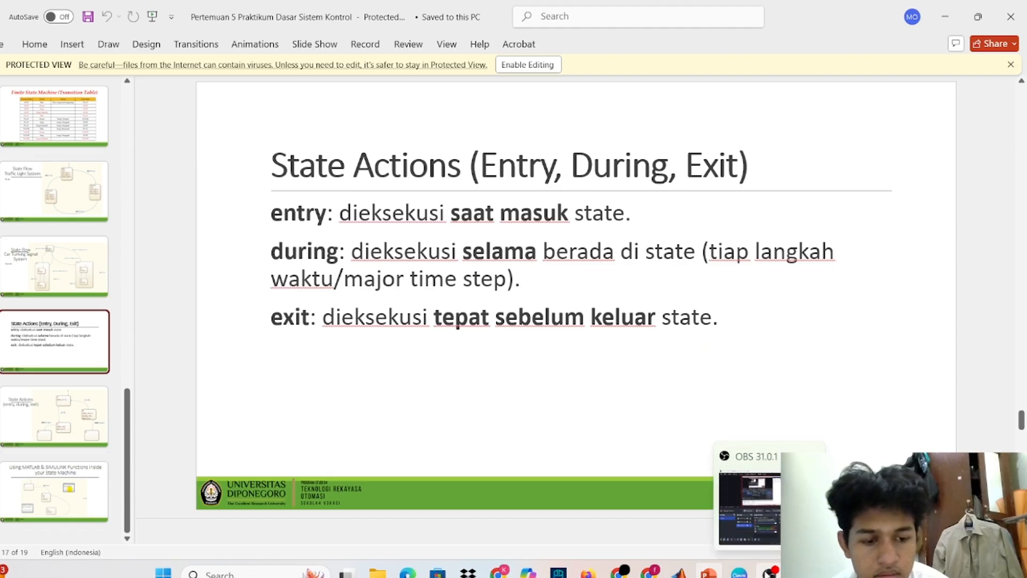
mouse_move(699, 573)
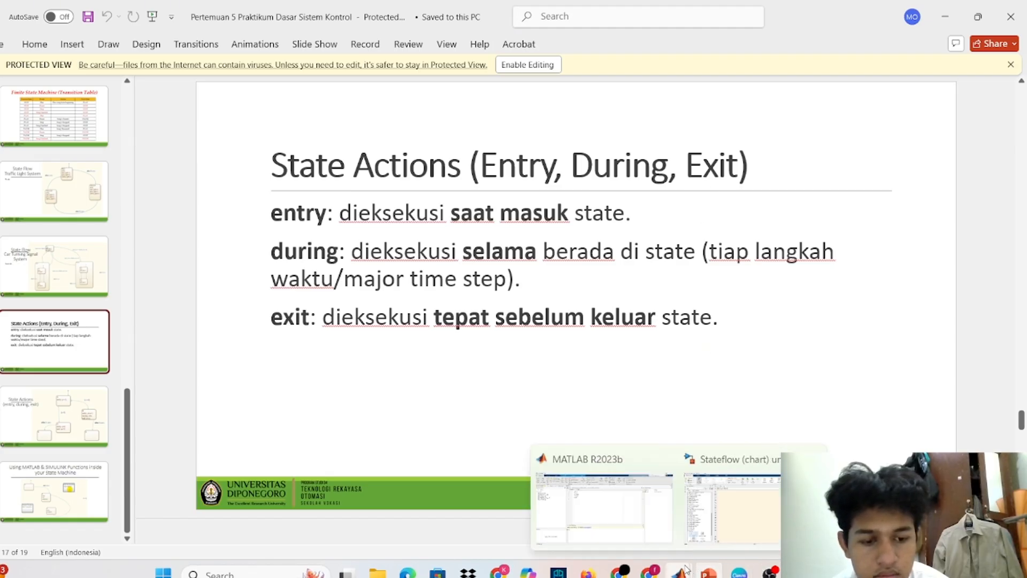
click(669, 481)
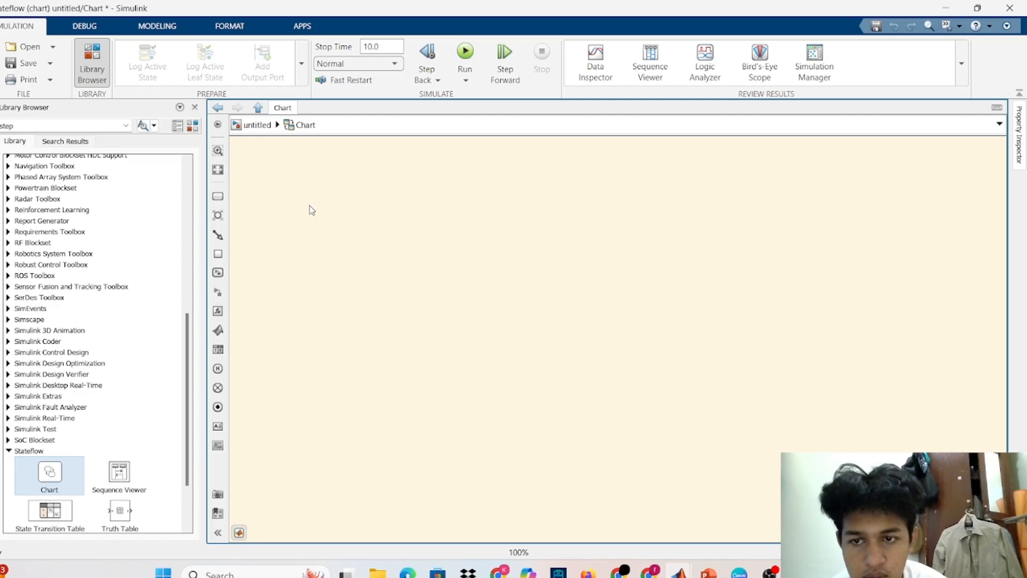
Step: Add a state named A in the upper part of the chart with the entry action "y=3;"
click(218, 196)
click(336, 229)
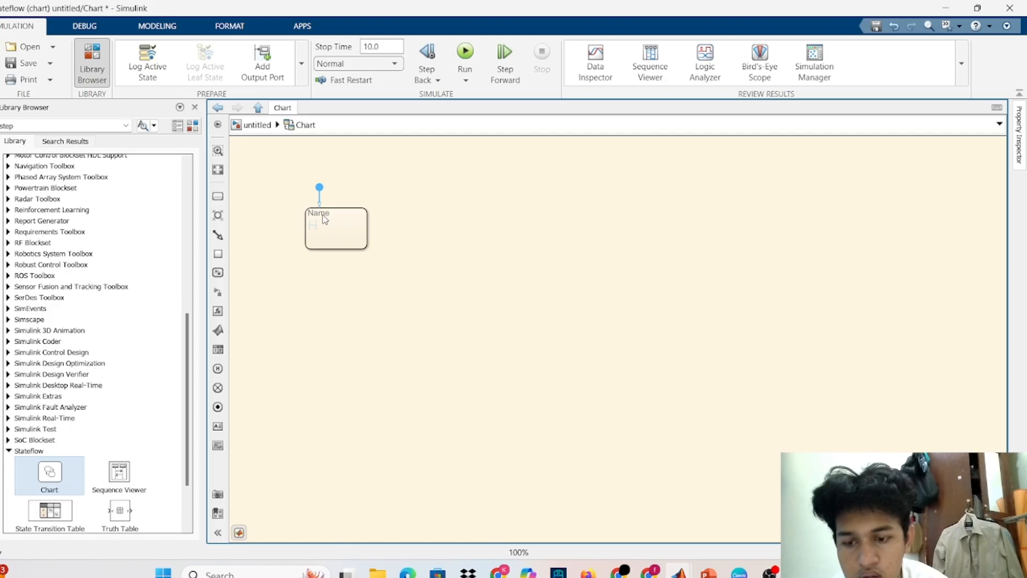
text(A)
key(Return)
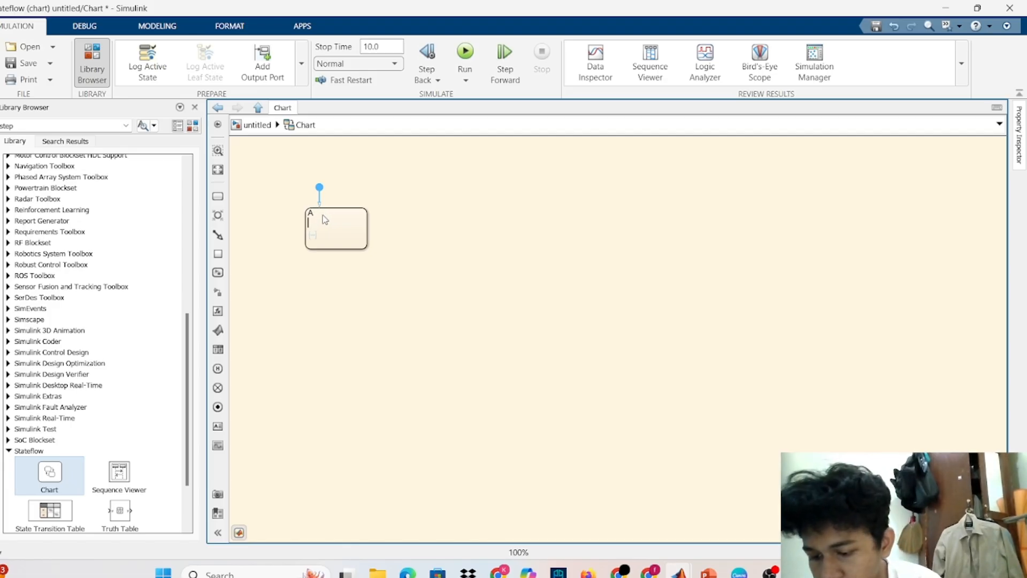
text(en)
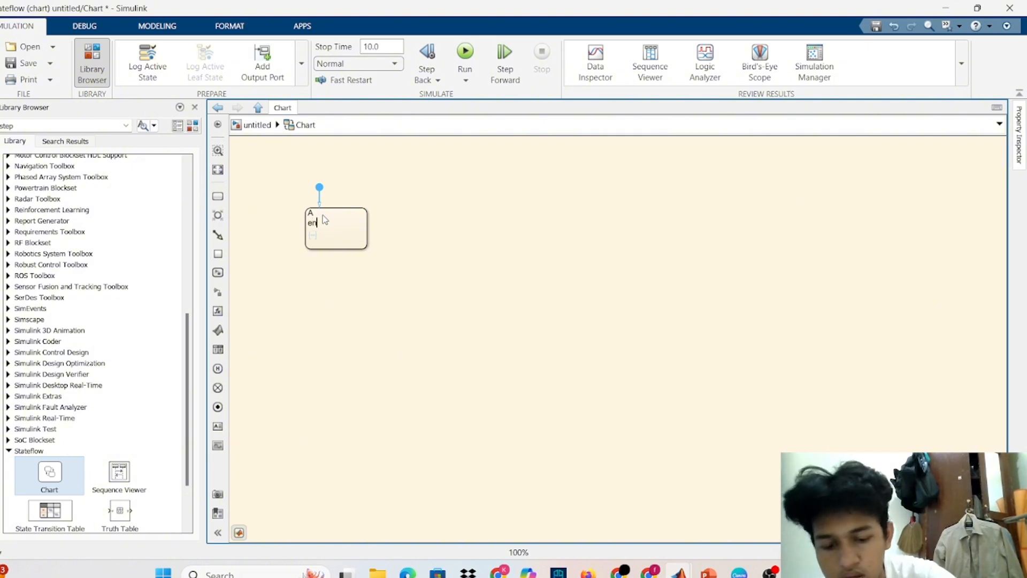
text(tr)
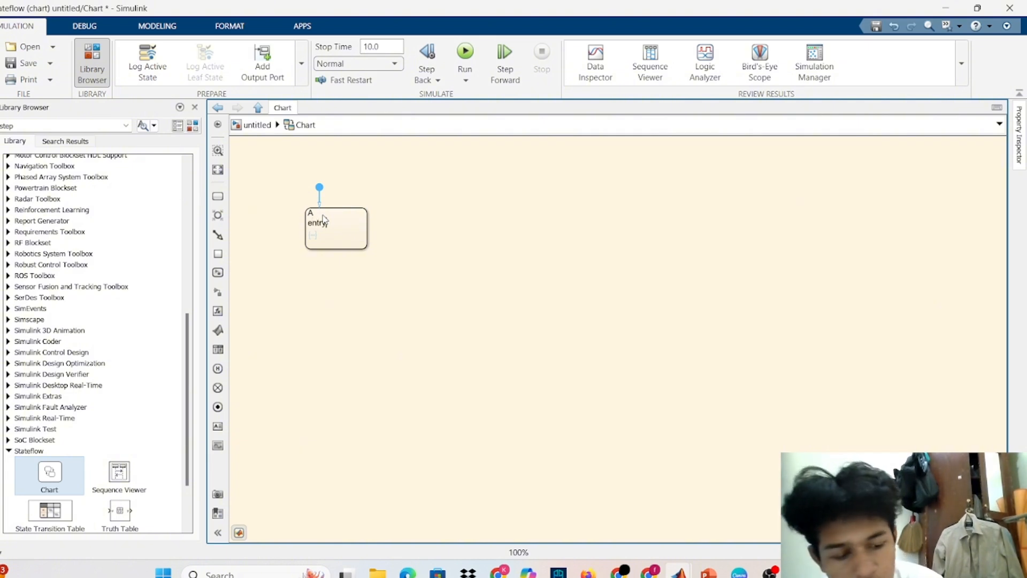
text(y:)
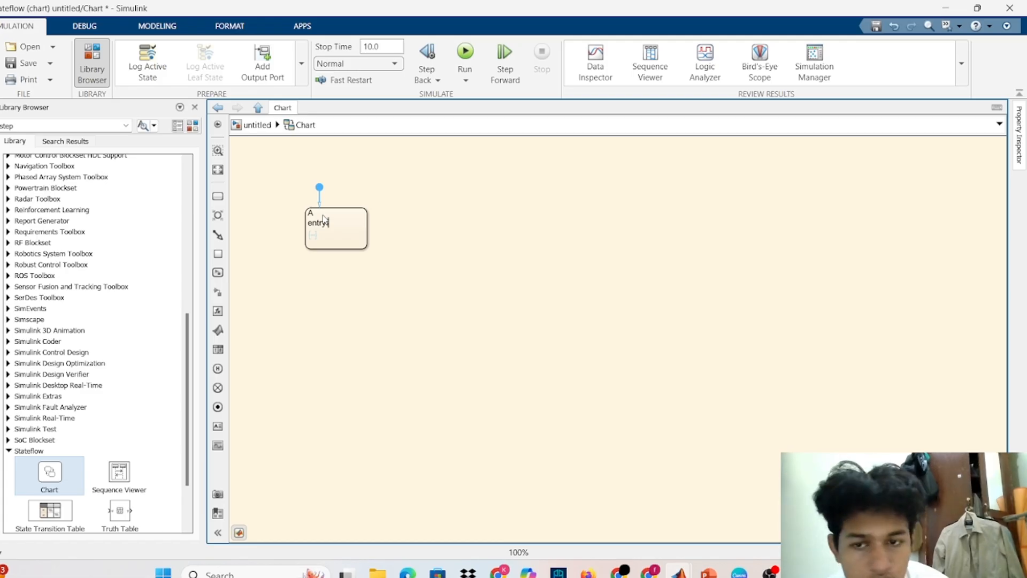
key(Return)
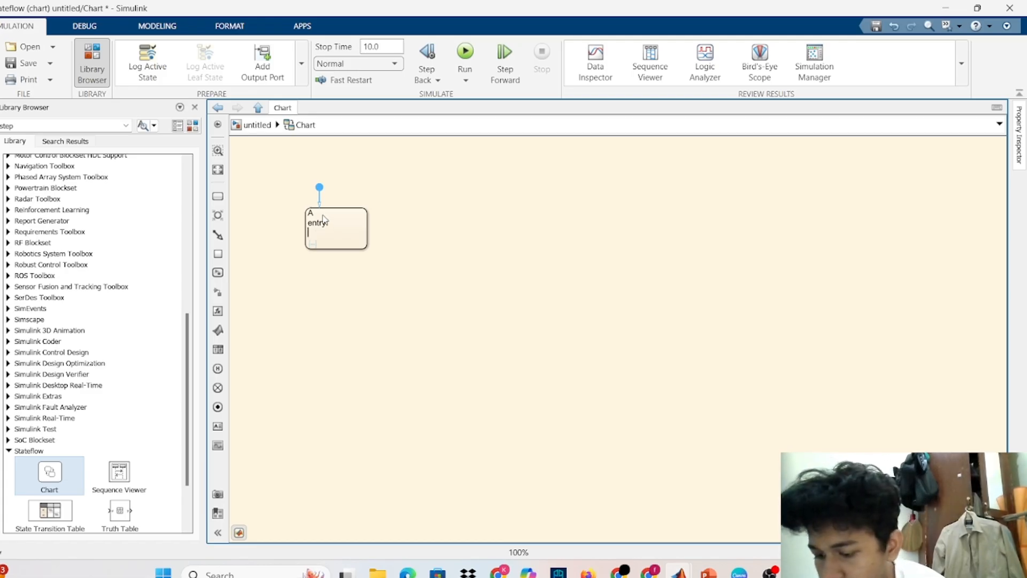
text(y)
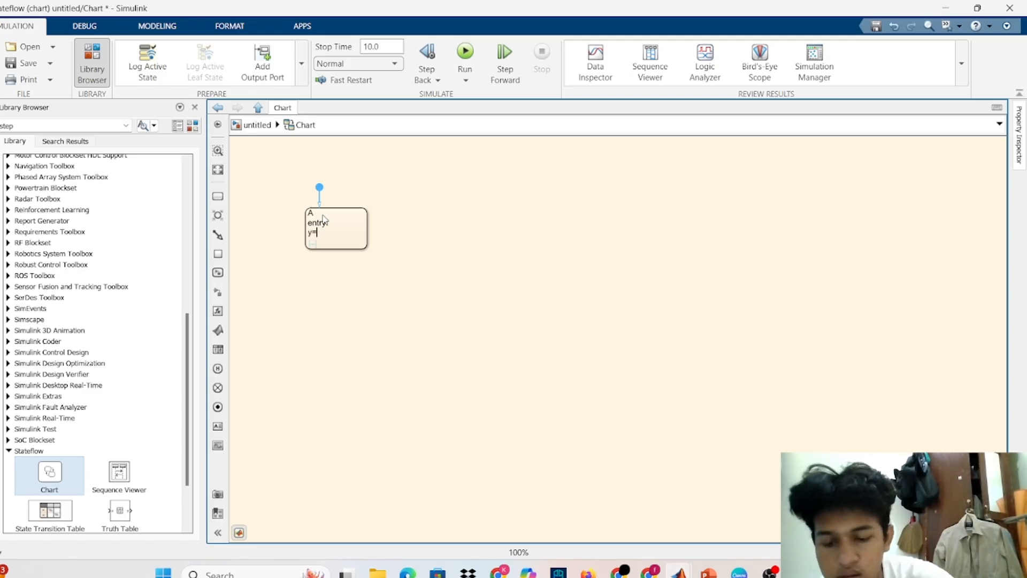
text(=3;)
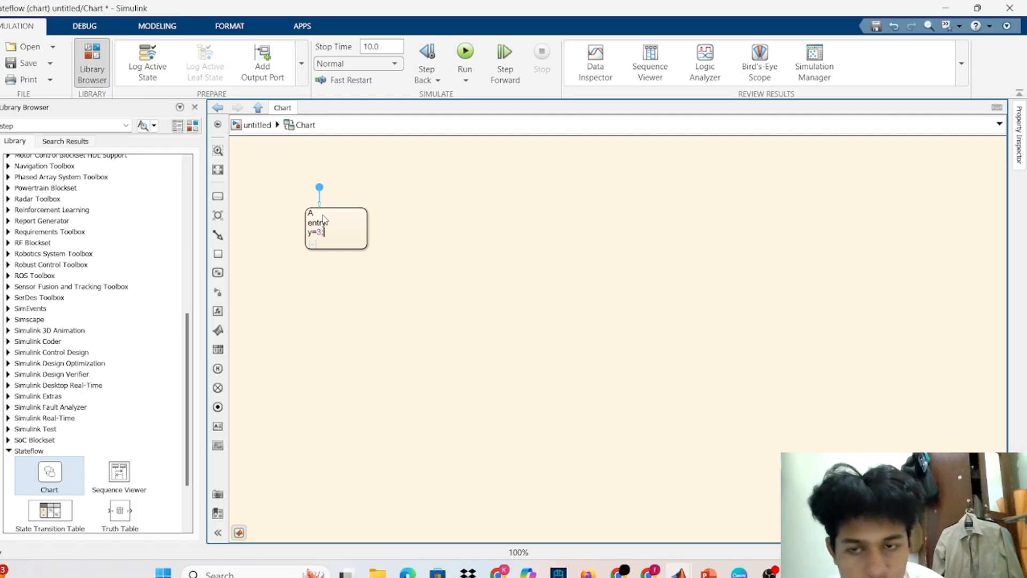
click(382, 229)
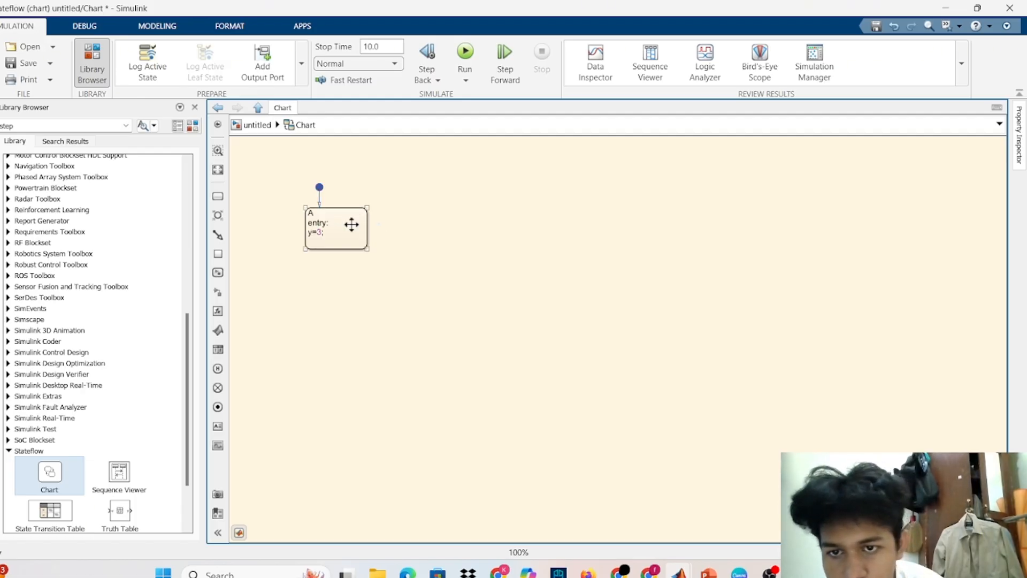
Step: Add a state named C directly below state A with the entry action "y=0" and begin its exit action with "y="
click(218, 196)
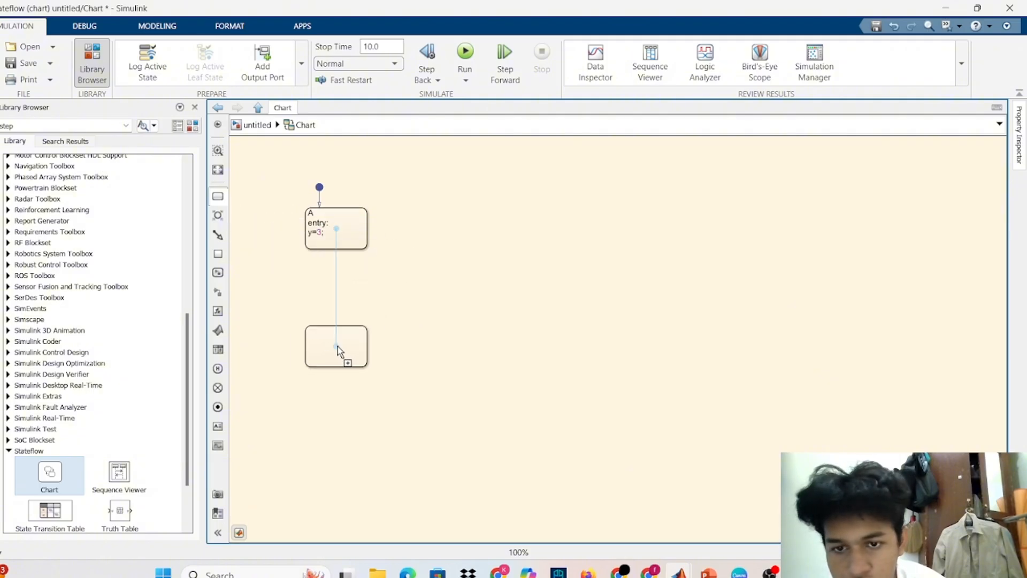
click(338, 346)
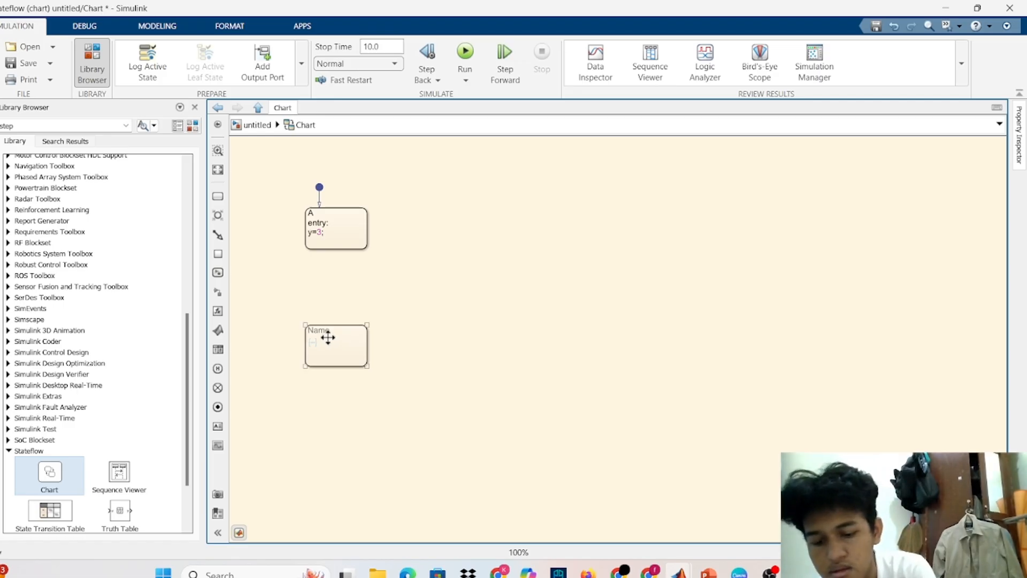
text(C)
key(Return)
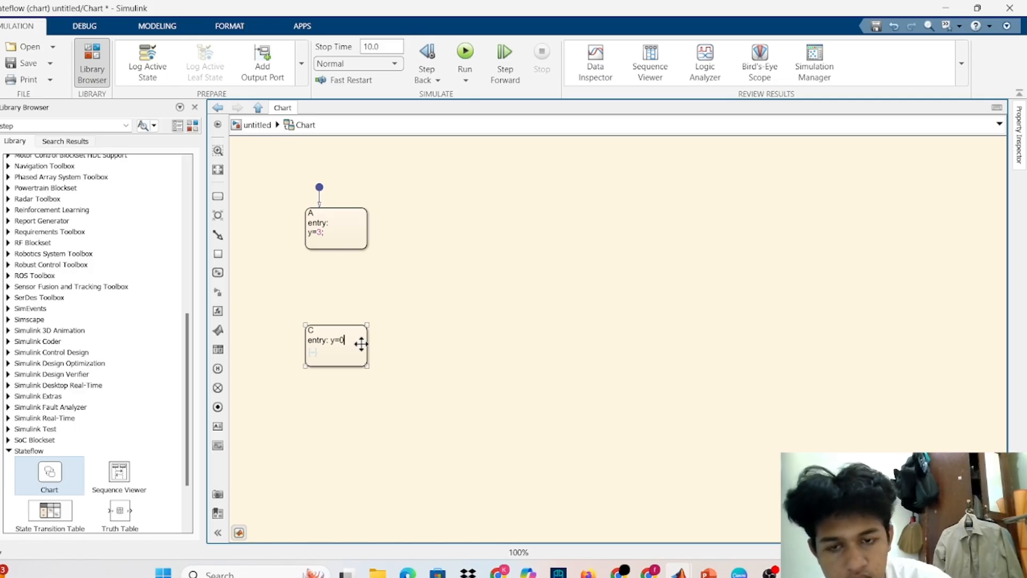
key(Return)
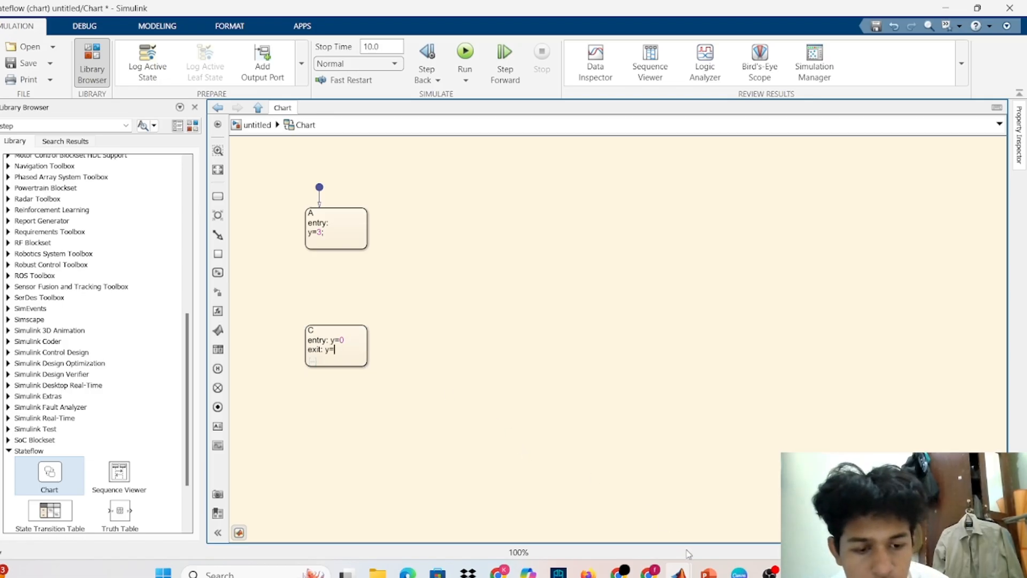
Step: Consult the State Actions diagram slide in PowerPoint, then complete state C's actions in Simulink as "entry: y=0;" and "exit: y=10;"
click(707, 573)
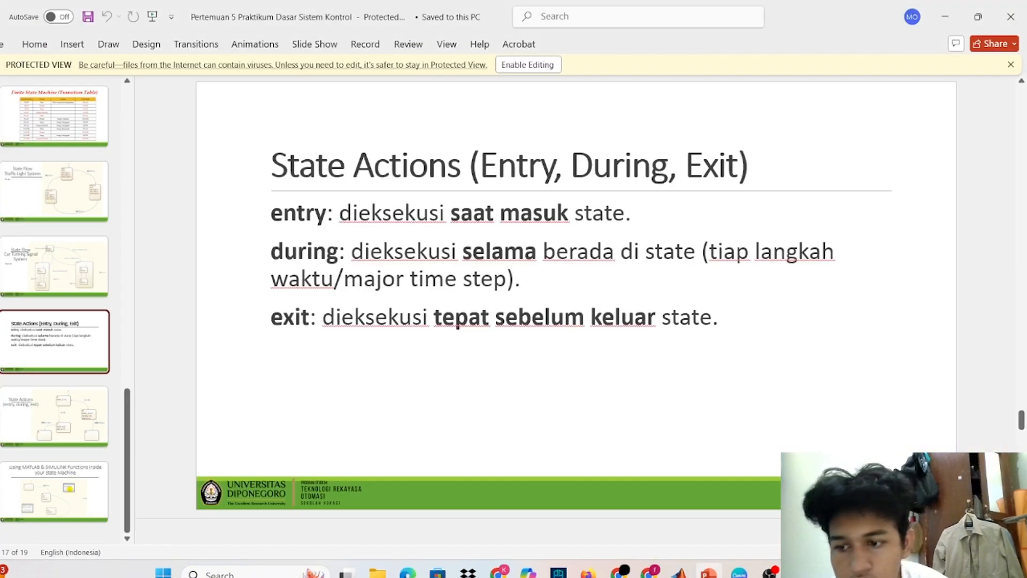
click(66, 404)
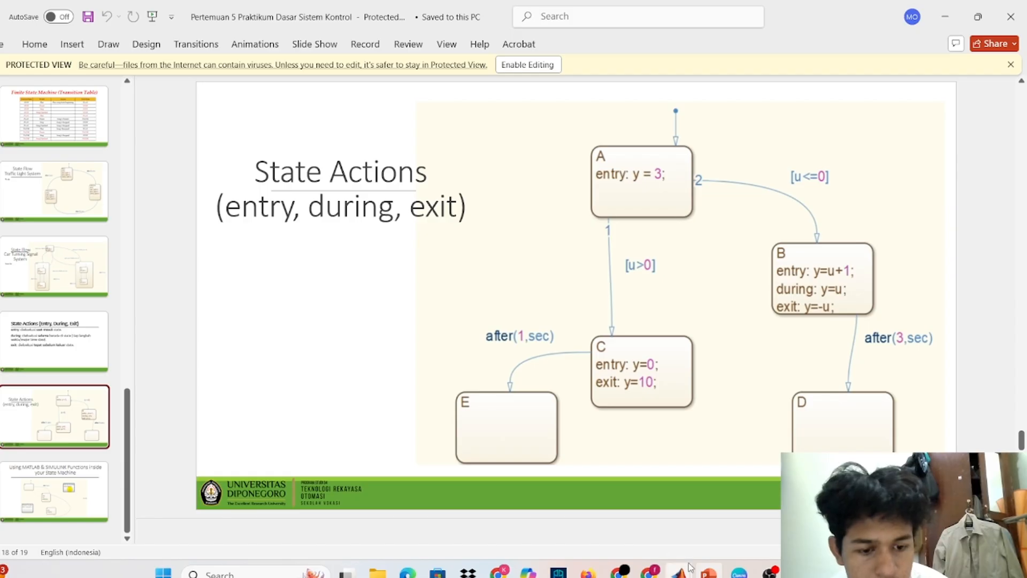
mouse_move(680, 572)
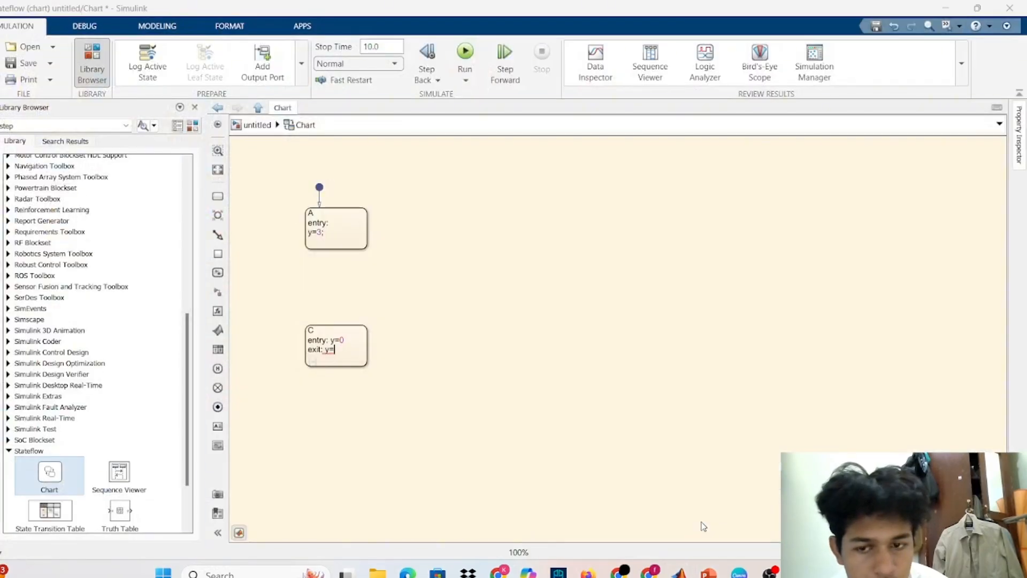
click(702, 525)
text(10)
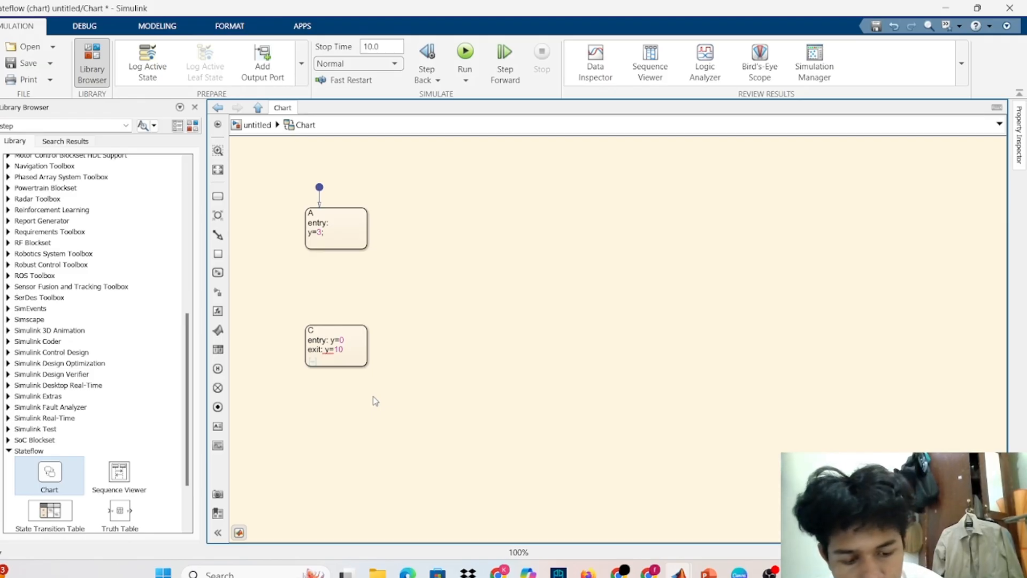
text(;)
click(348, 346)
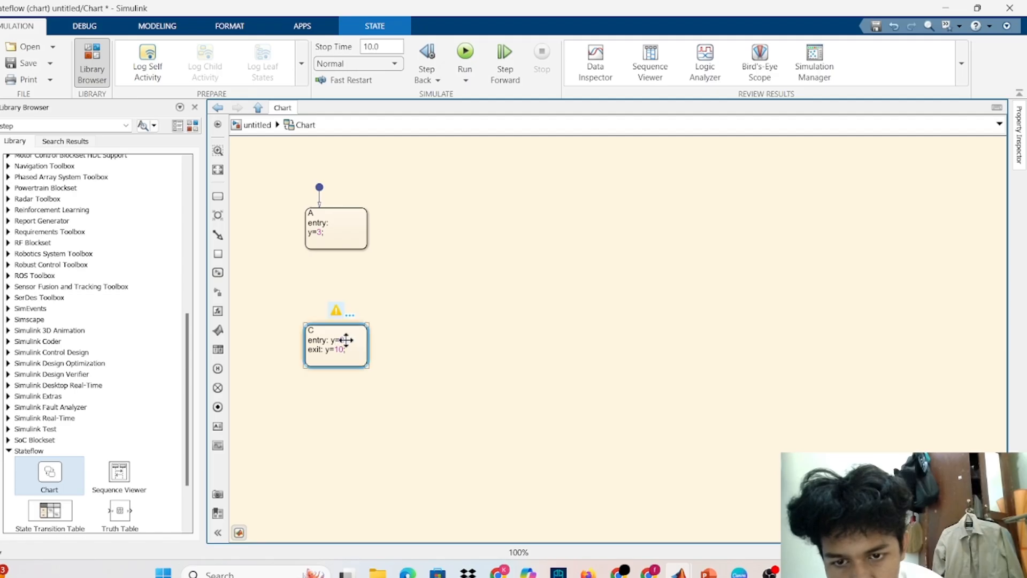
click(340, 339)
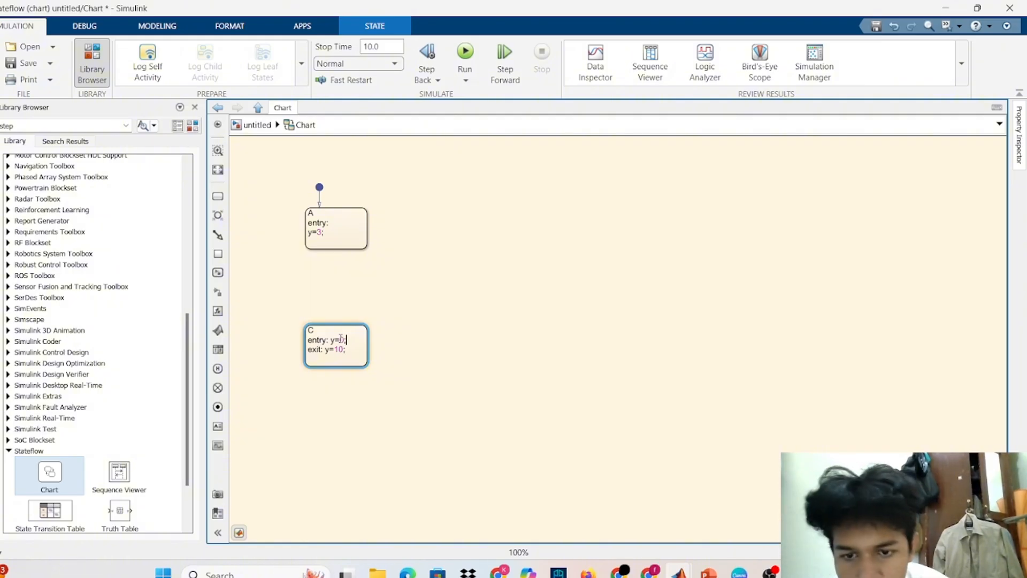
click(457, 324)
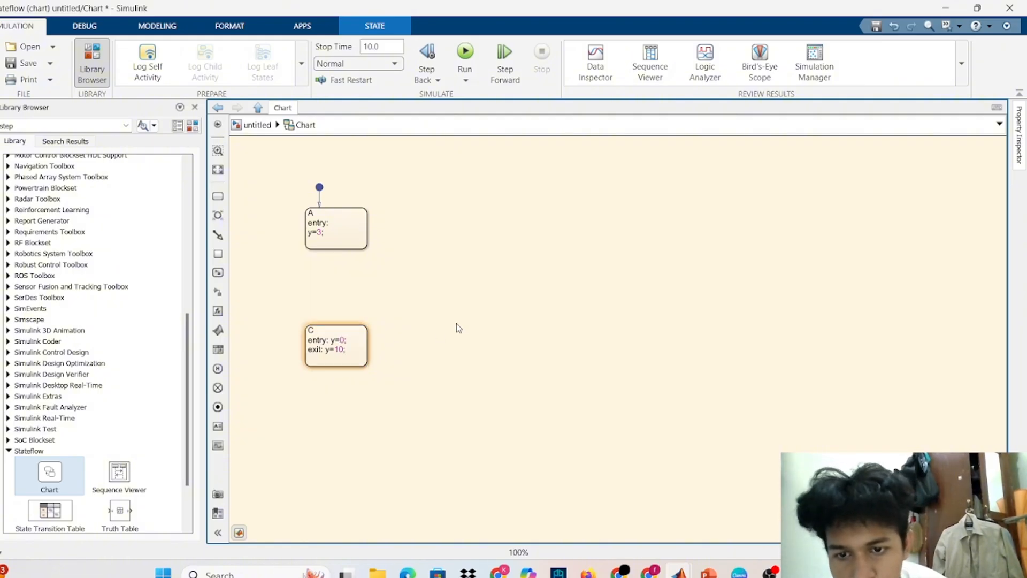
Step: Add a state named B to the right of states A and C and begin its entry action with "y="
click(217, 197)
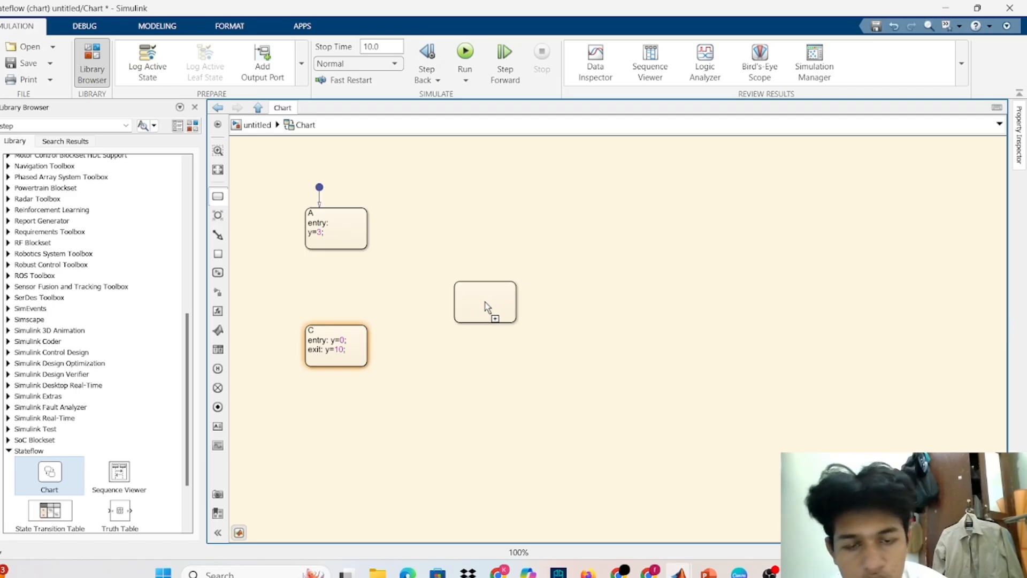
click(485, 302)
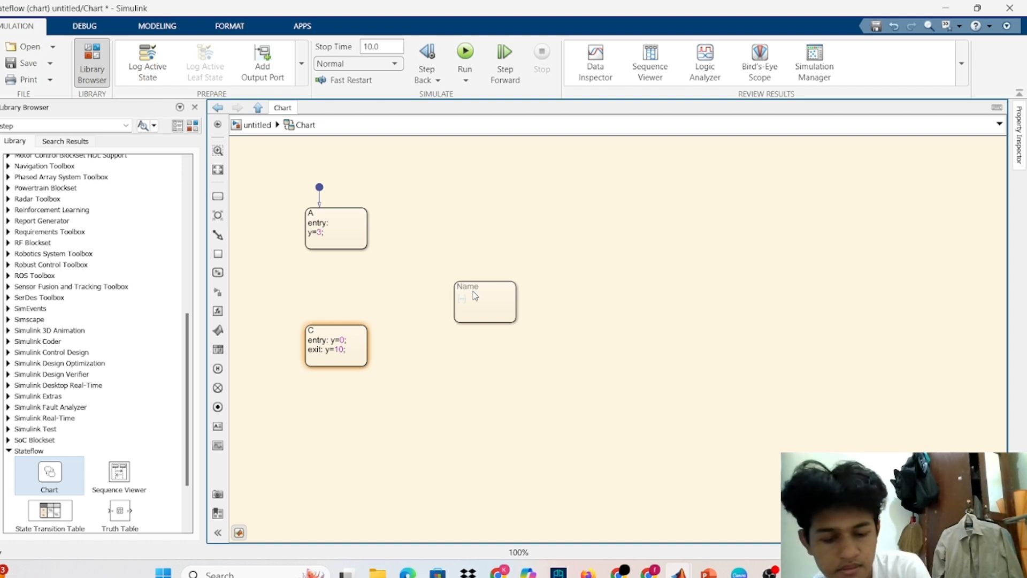
text(B )
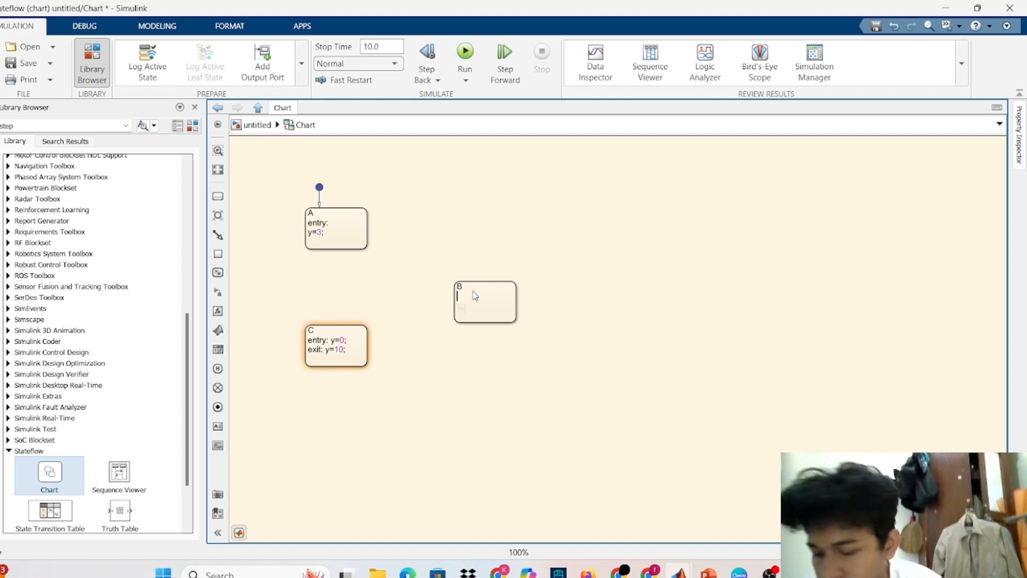
text(entry)
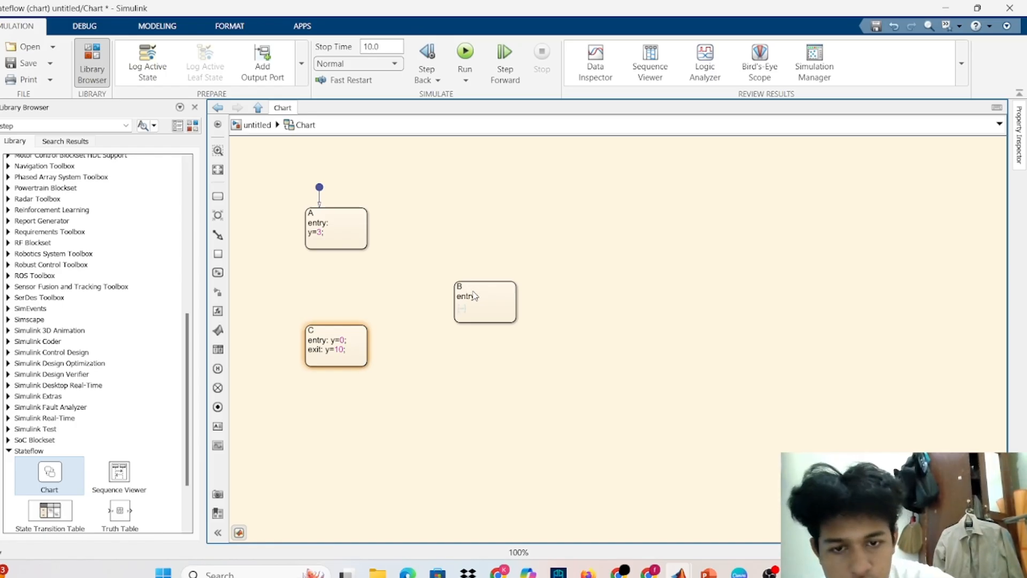
text(: y=)
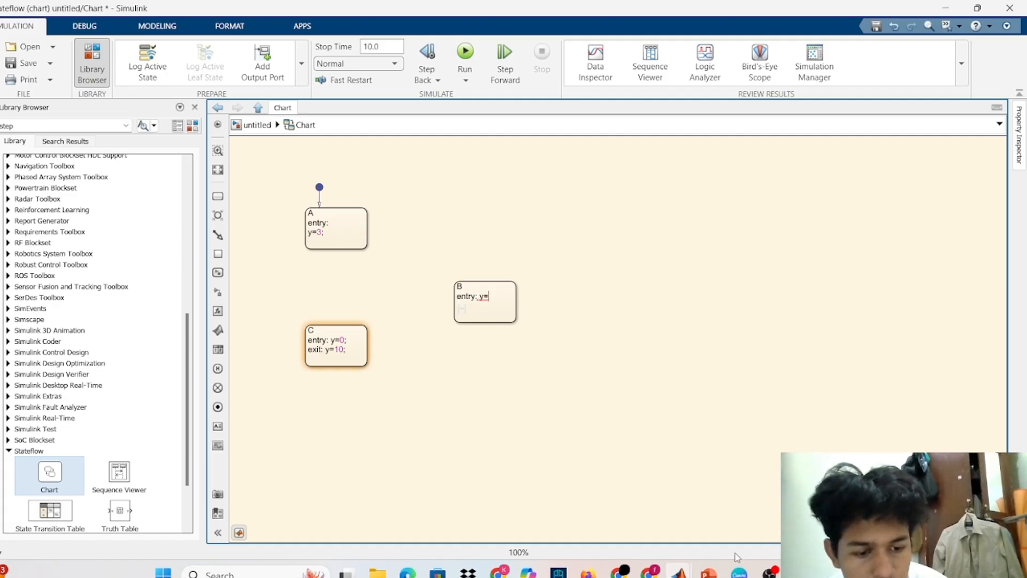
Step: Check state B's actions on the PowerPoint diagram slide and complete its entry action in the Simulink chart as "y=u+1"
mouse_move(709, 571)
click(741, 520)
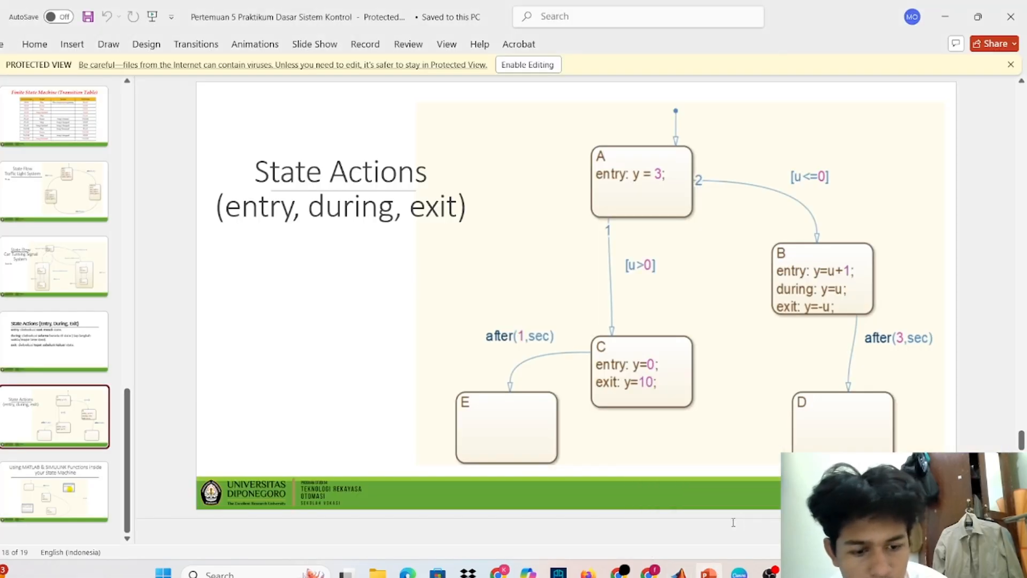
mouse_move(691, 573)
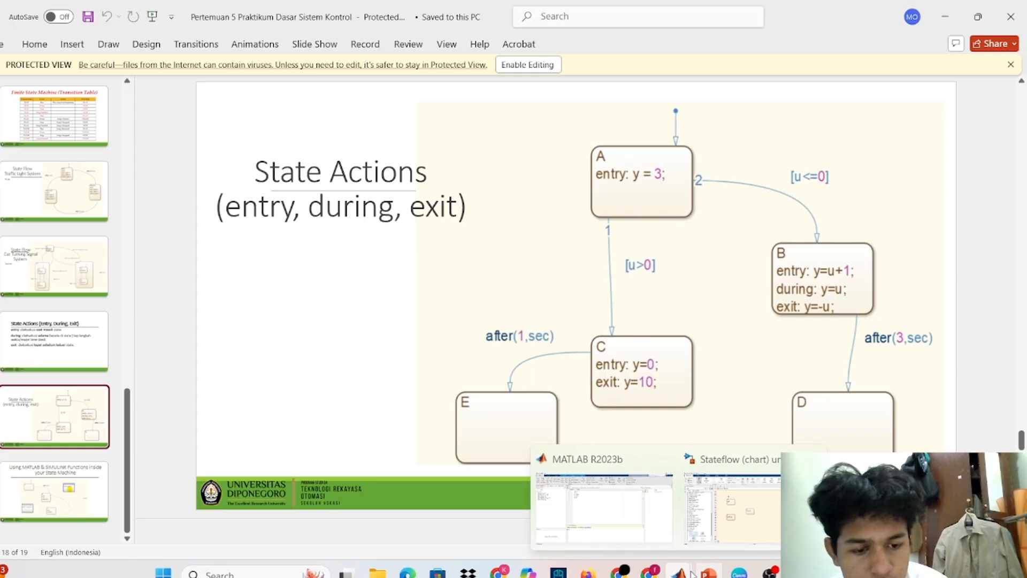
click(726, 521)
text(u)
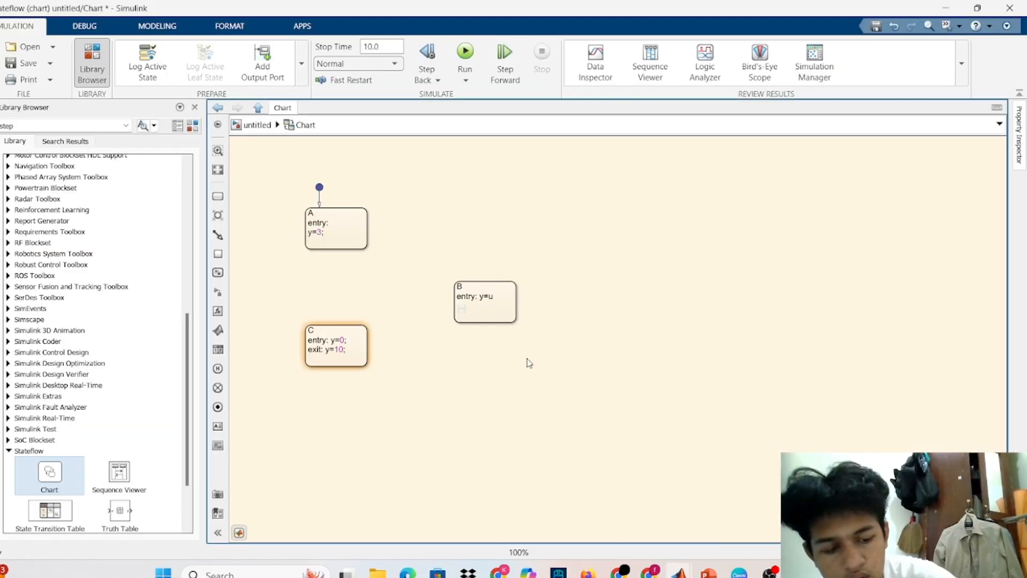
text(_+1)
key(Return)
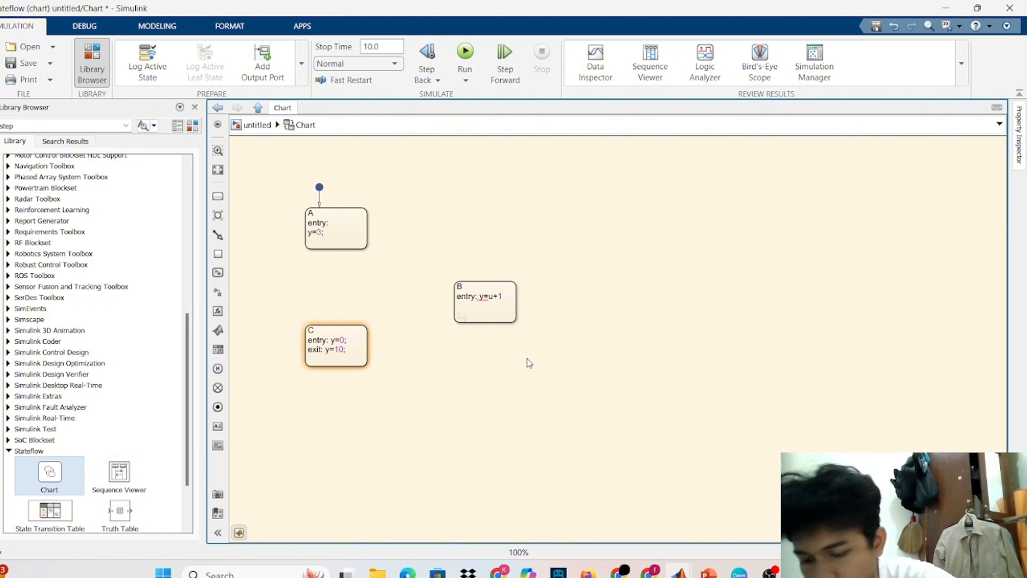
Step: Add the during action "y=u" and the exit action "y=-u" to state B
click(527, 359)
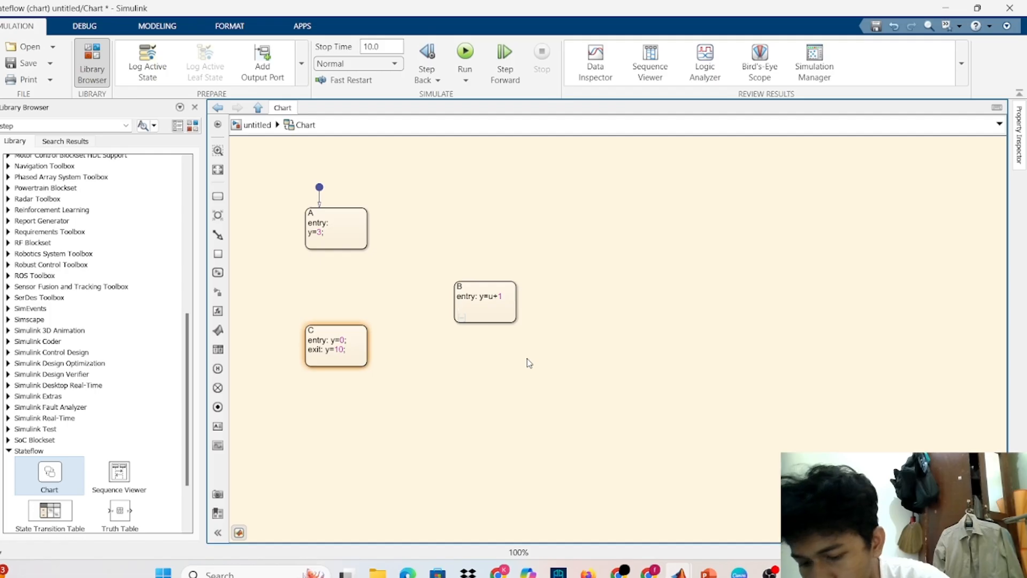
text(durin)
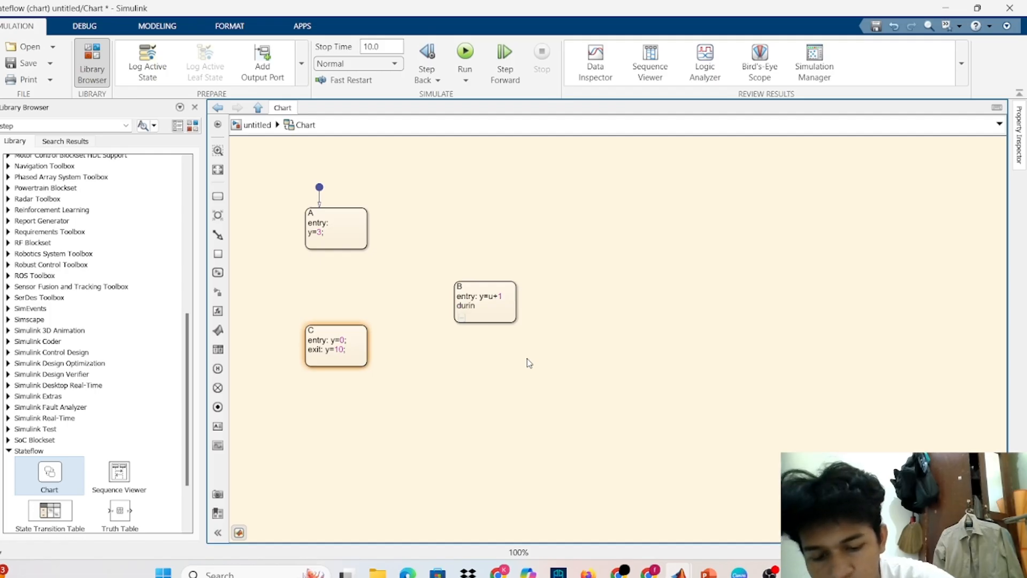
text(g: y)
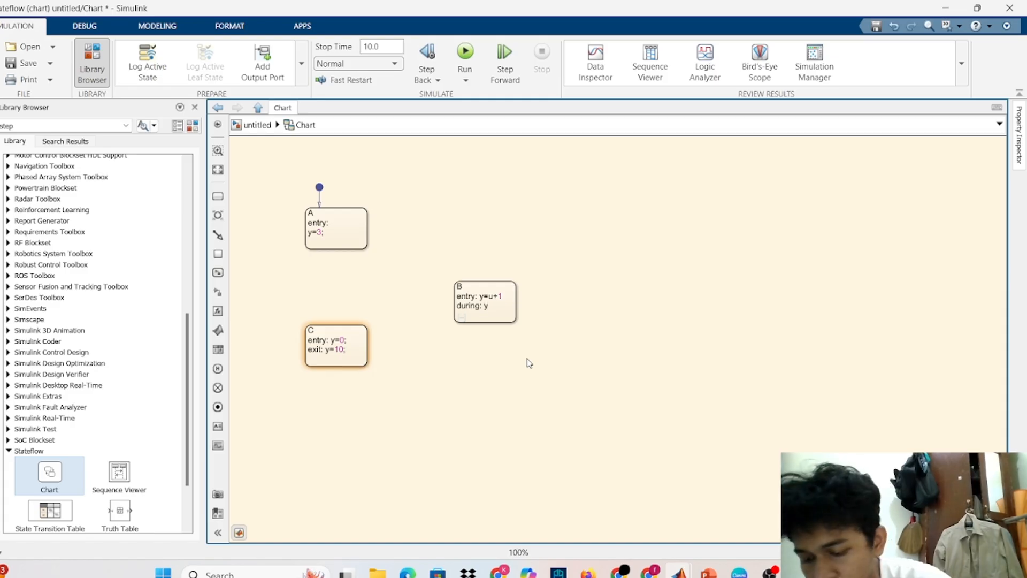
text(=u)
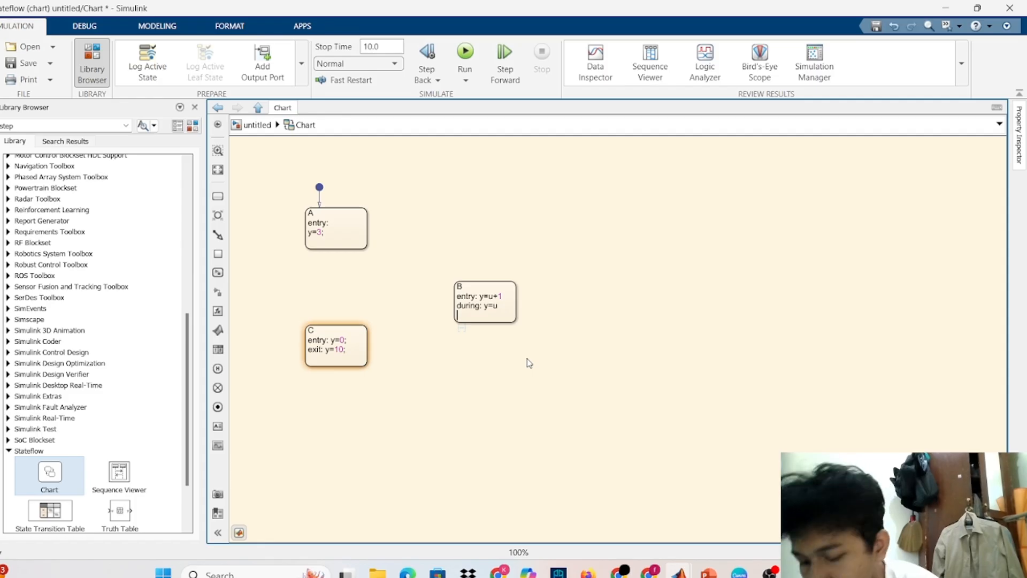
key(Return)
text(exi)
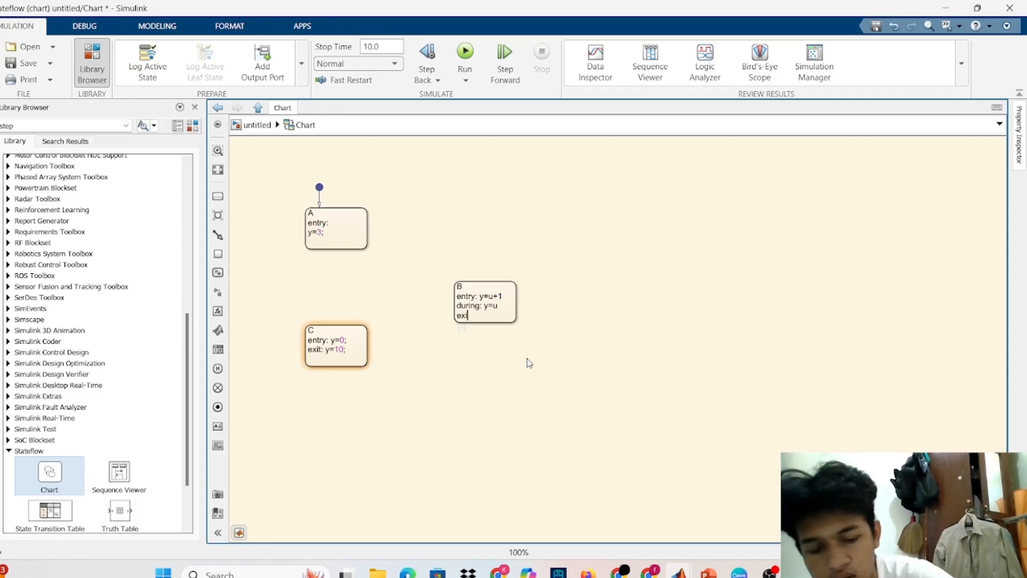
text(t: y)
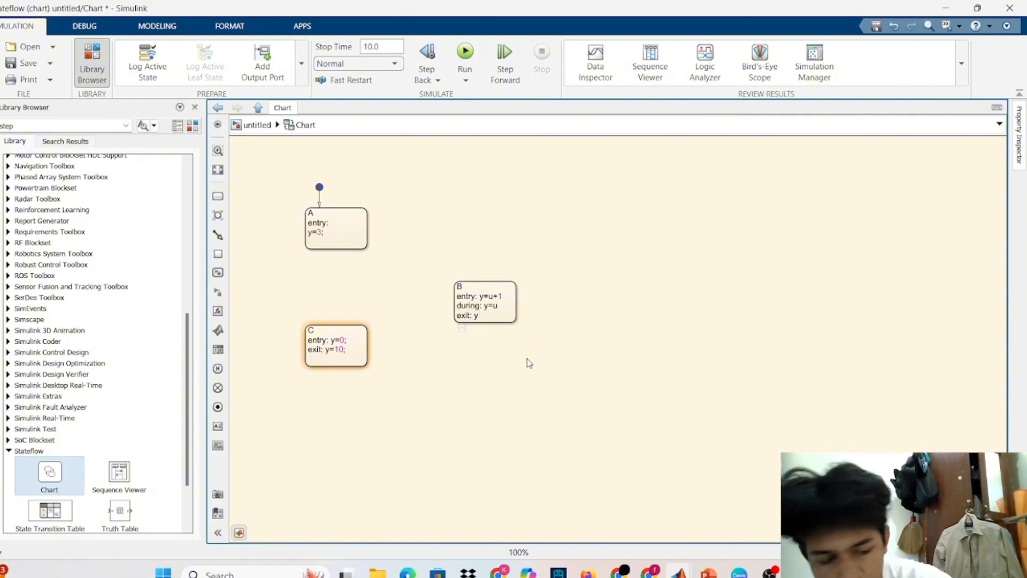
text(=-u)
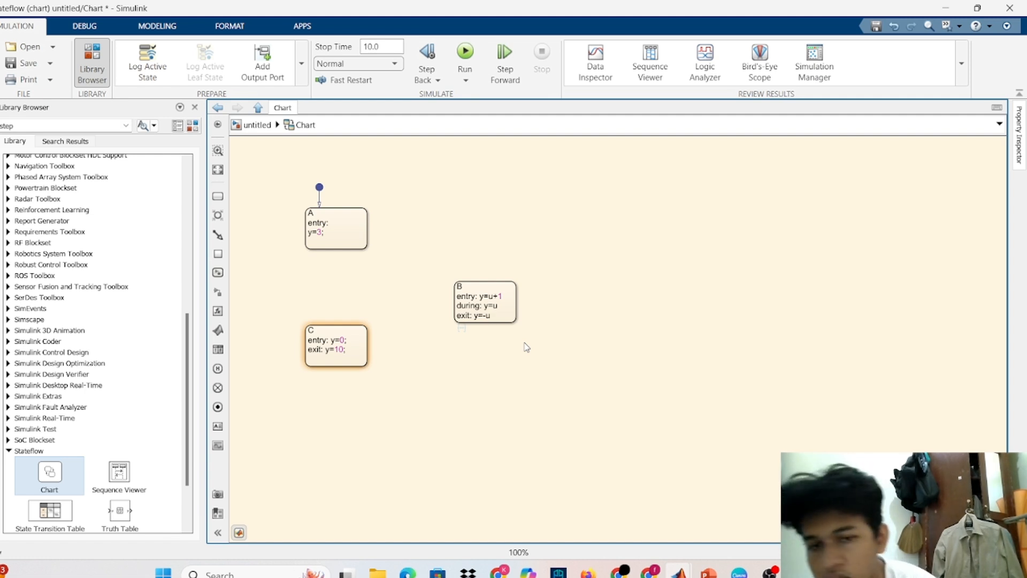
Step: Place two unnamed states, one below and left of state C and one below and right of state B
click(219, 196)
click(276, 420)
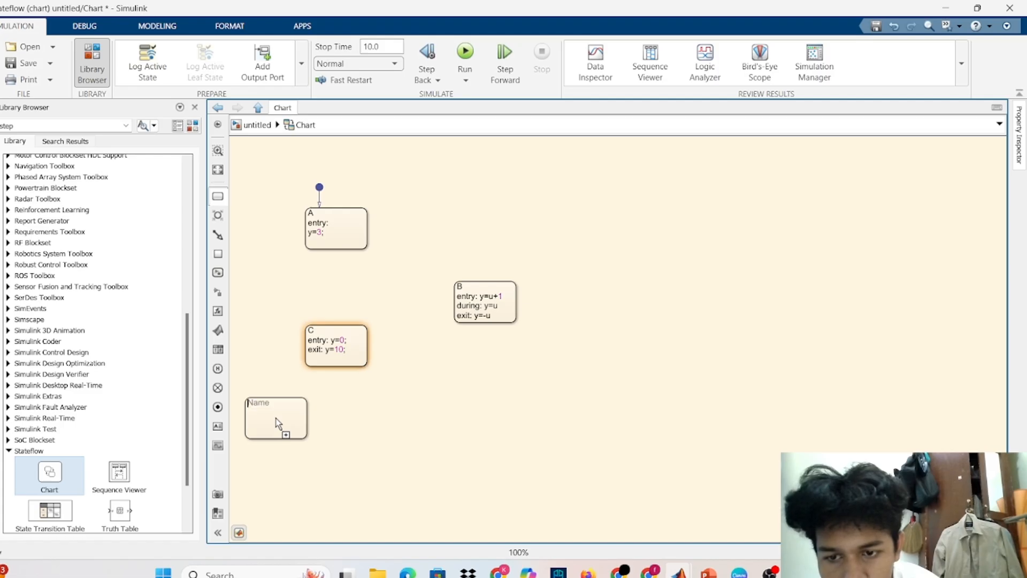
click(217, 196)
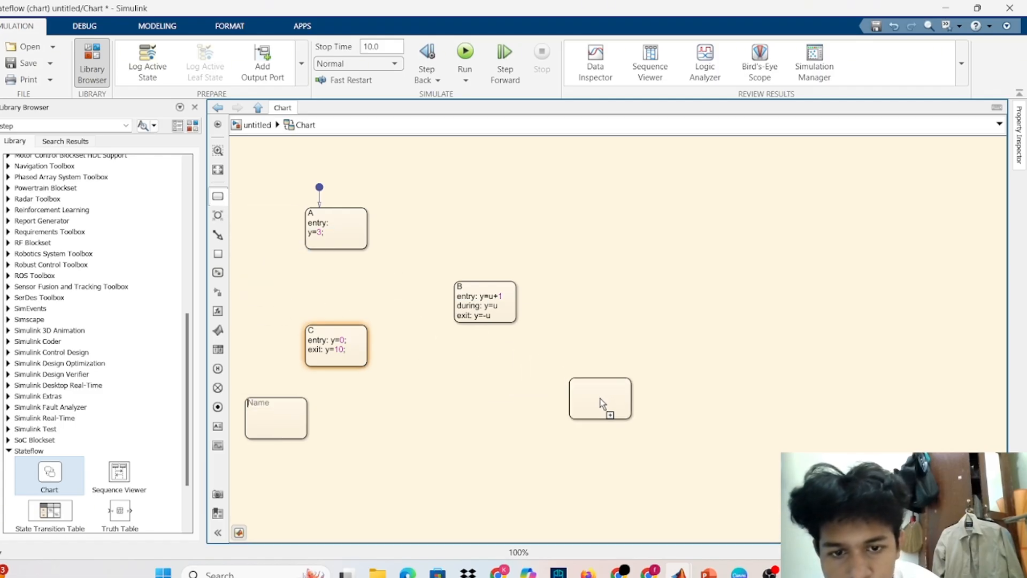
click(600, 402)
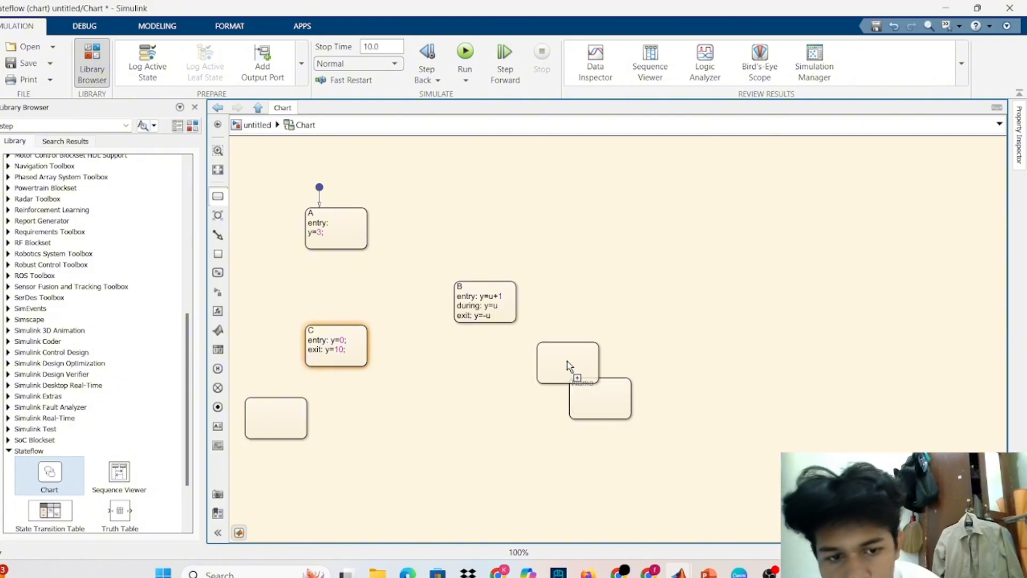
click(222, 198)
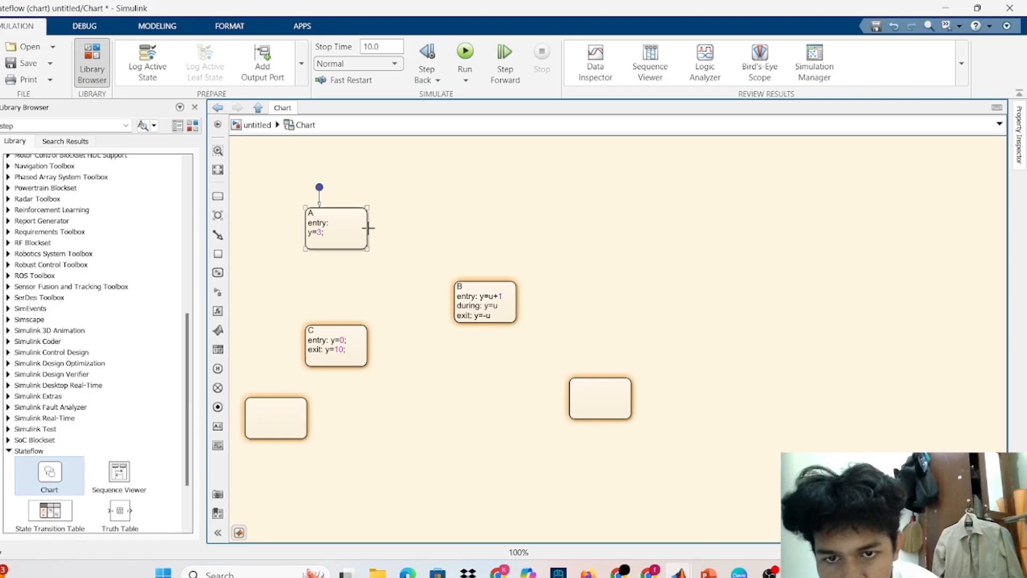
Step: Draw an unlabelled transition from state A to state B
drag(368, 226, 485, 277)
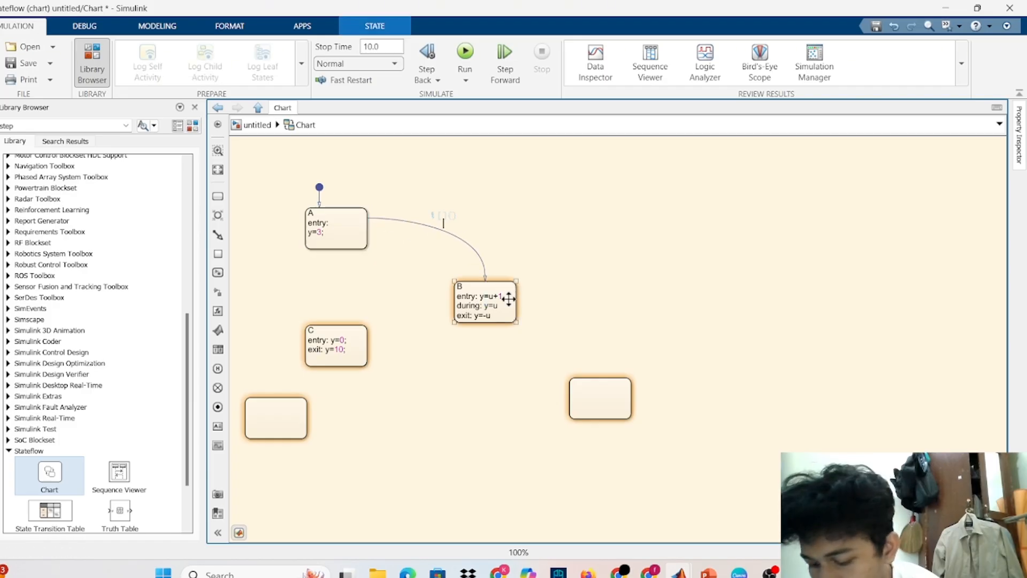
click(537, 308)
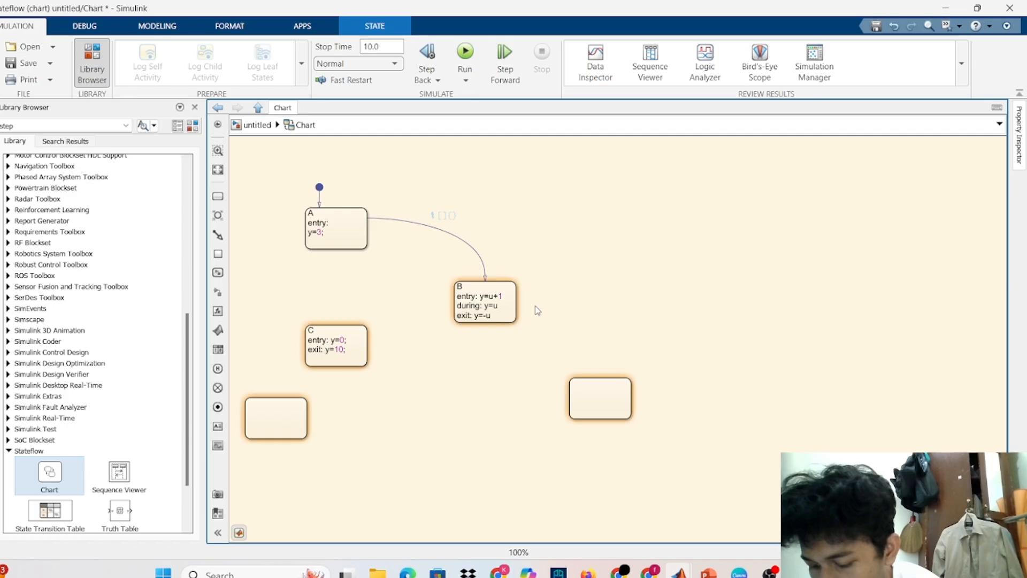
Step: End the entry, during and exit actions of state B with semicolons
click(503, 296)
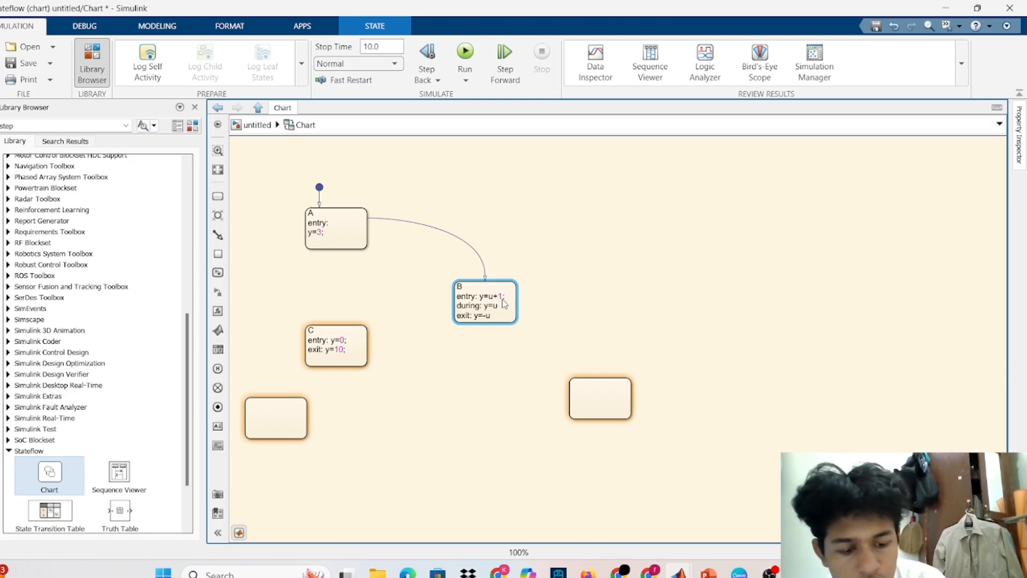
text(;)
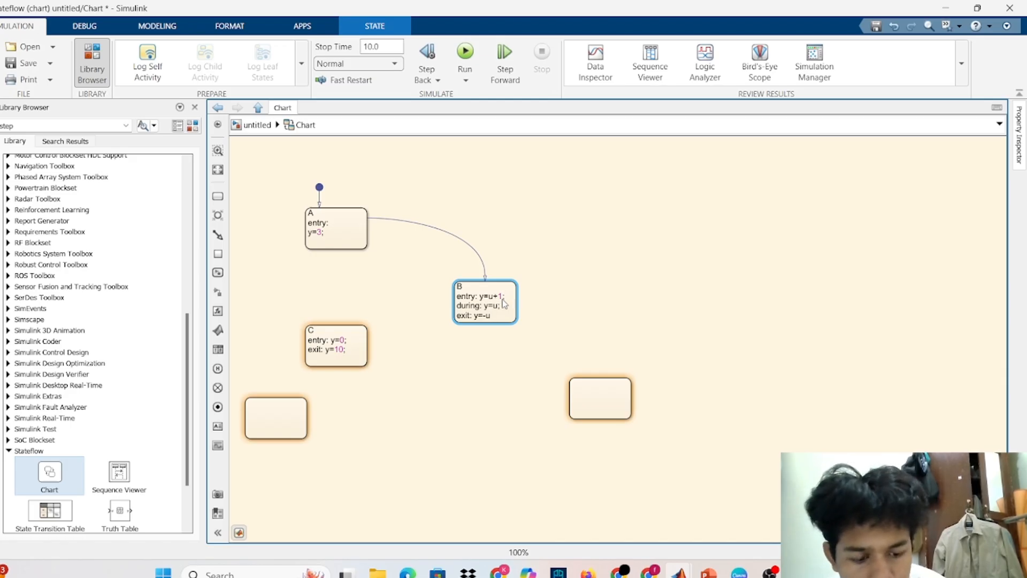
text(;)
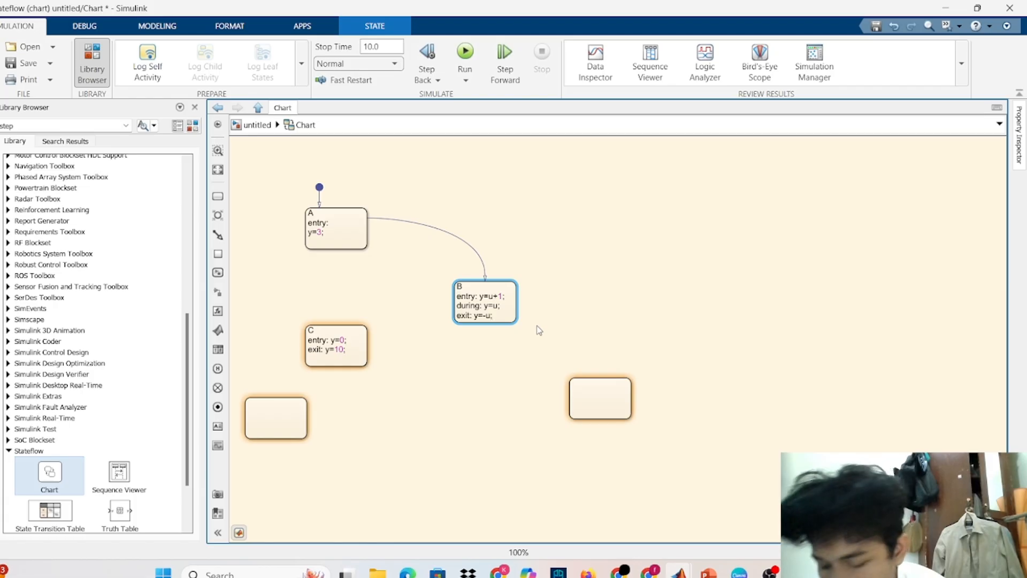
Step: Try to edit the label of the transition from A to B, and delete that transition
click(443, 229)
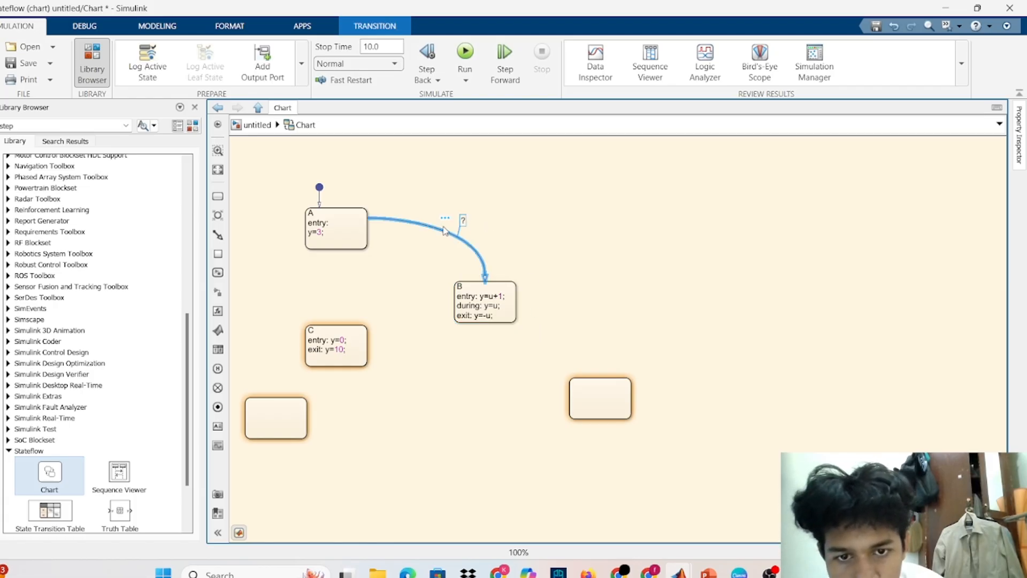
click(443, 230)
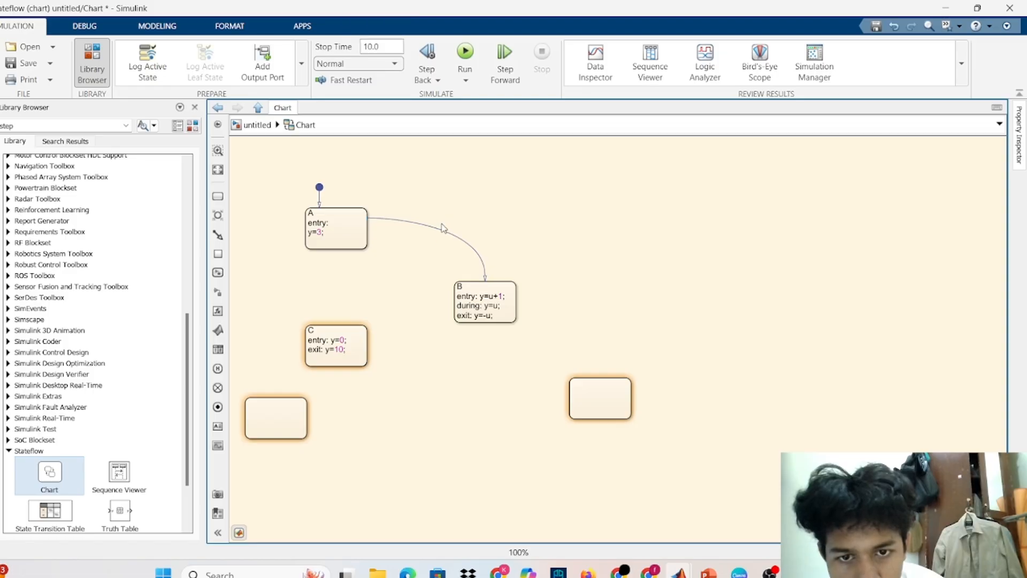
click(430, 225)
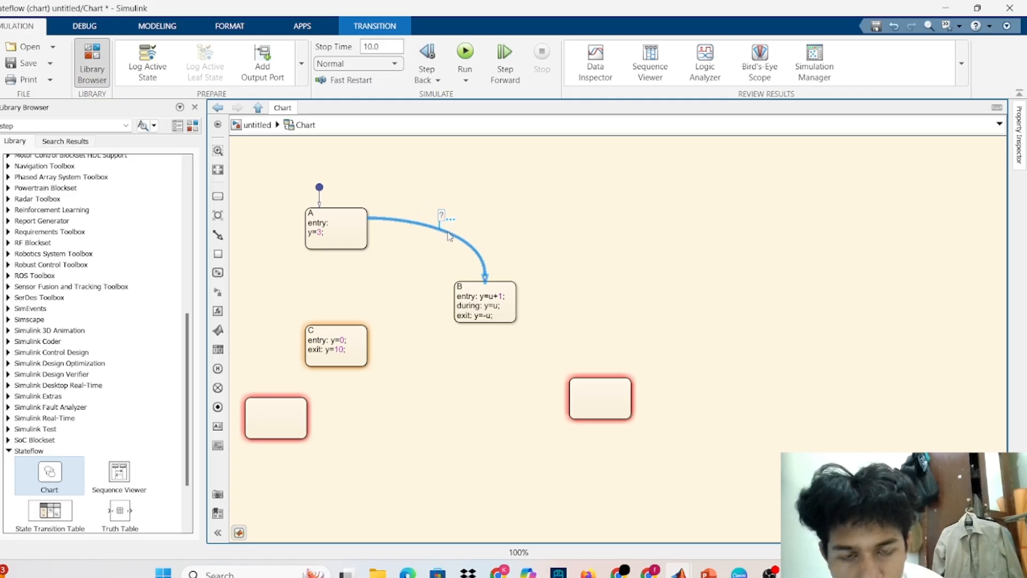
key(Delete)
Step: Draw a new transition from state A to state B with the condition [u<=0]
click(337, 224)
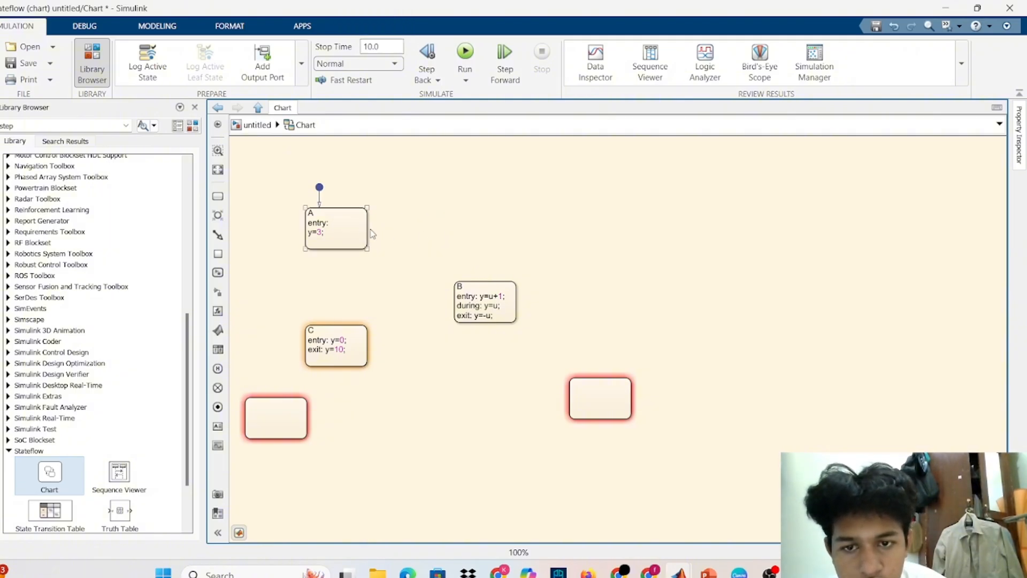
drag(367, 225, 484, 277)
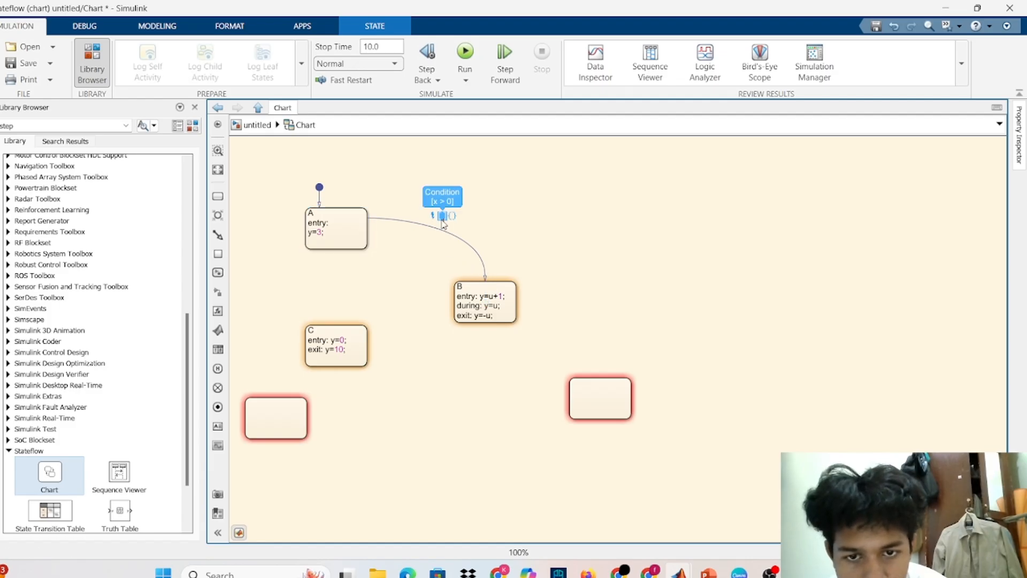
click(443, 216)
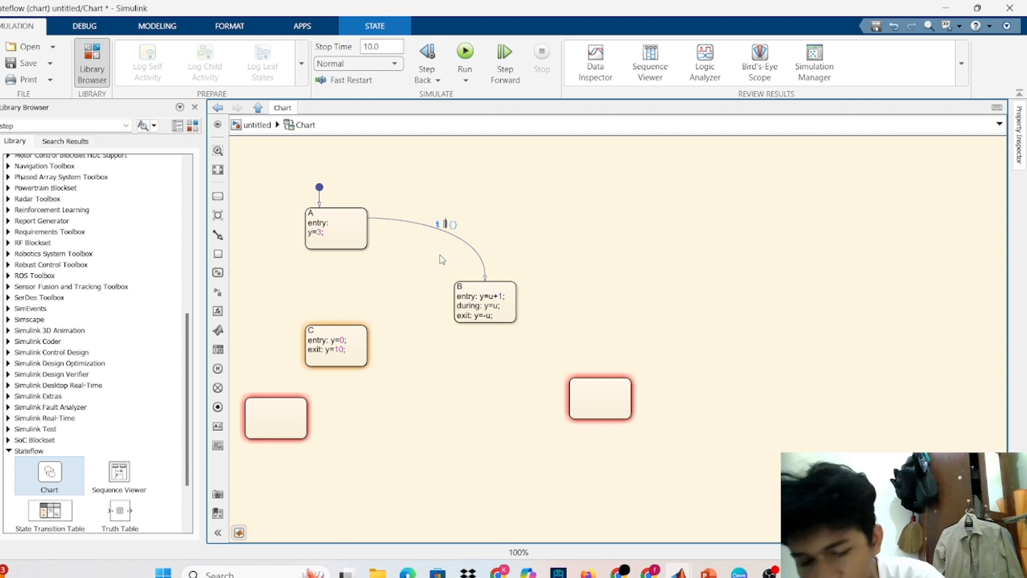
text(u)
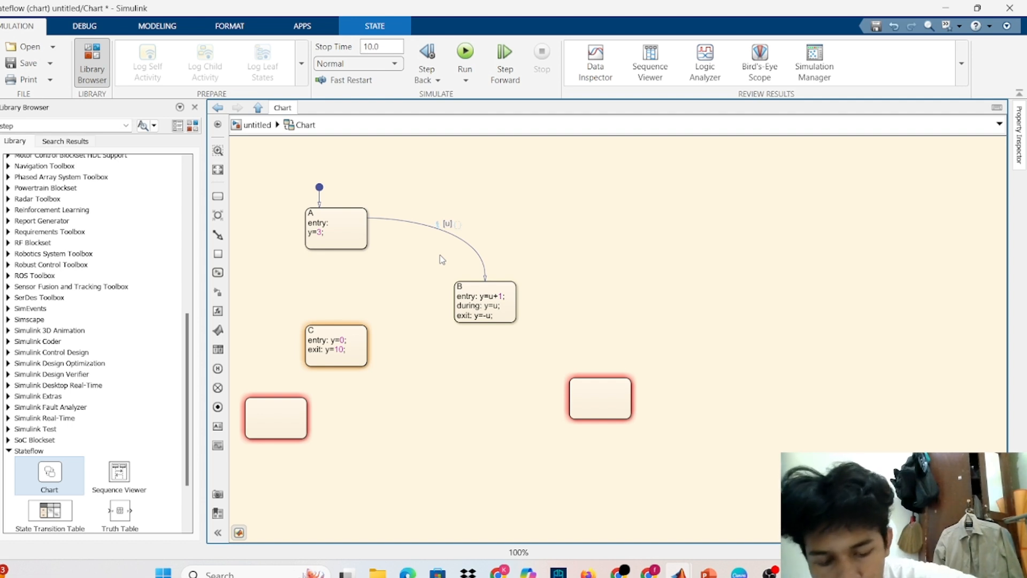
text(<=)
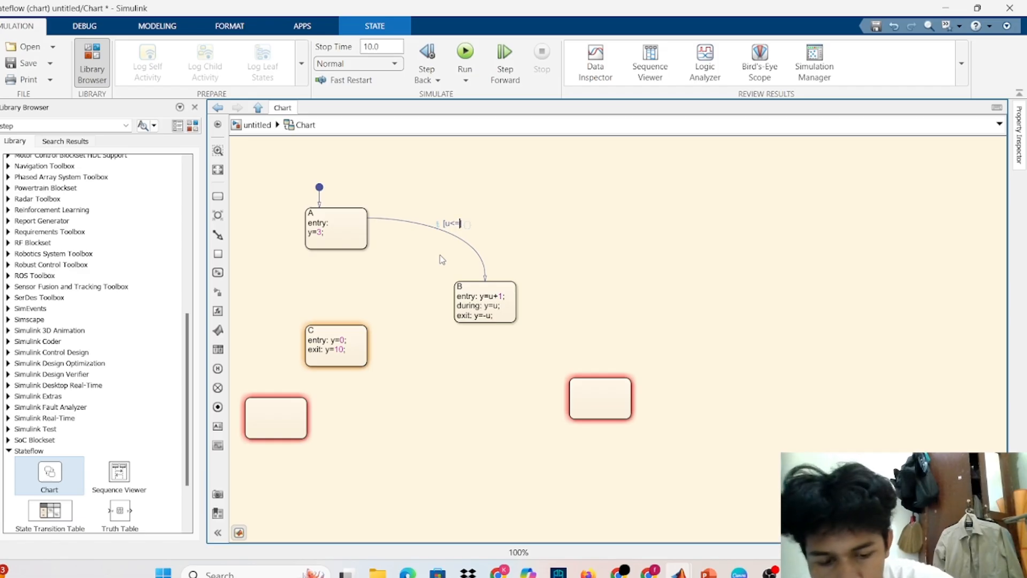
text(0)
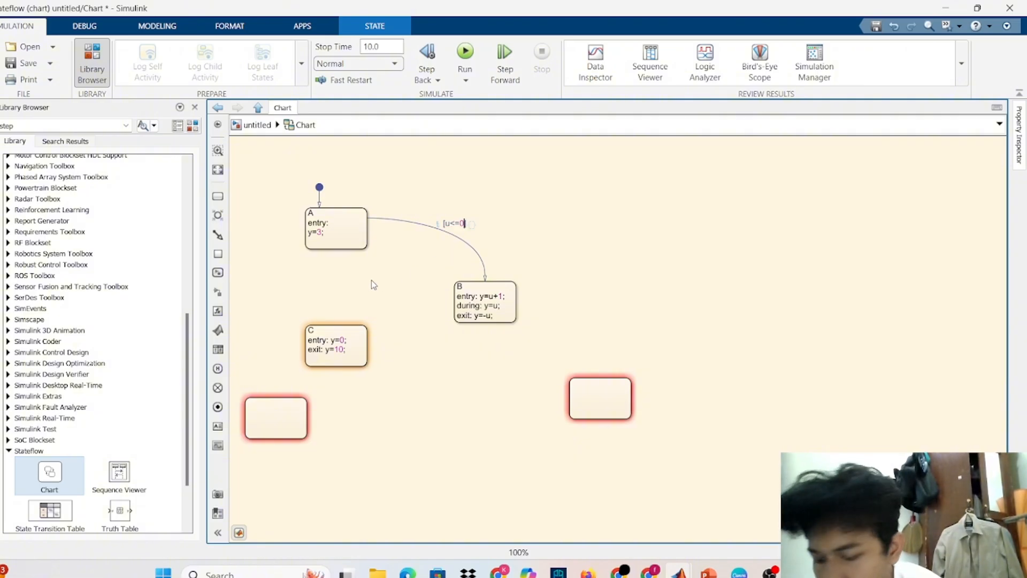
Step: Draw a transition from state A down to state C with the condition [u>0]
click(341, 250)
drag(341, 249, 336, 323)
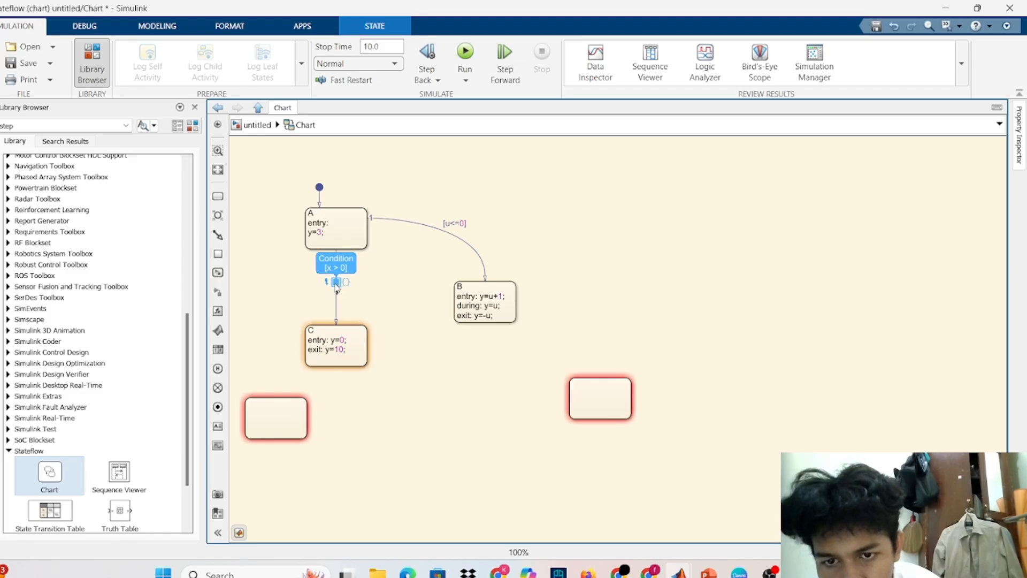
text(u)
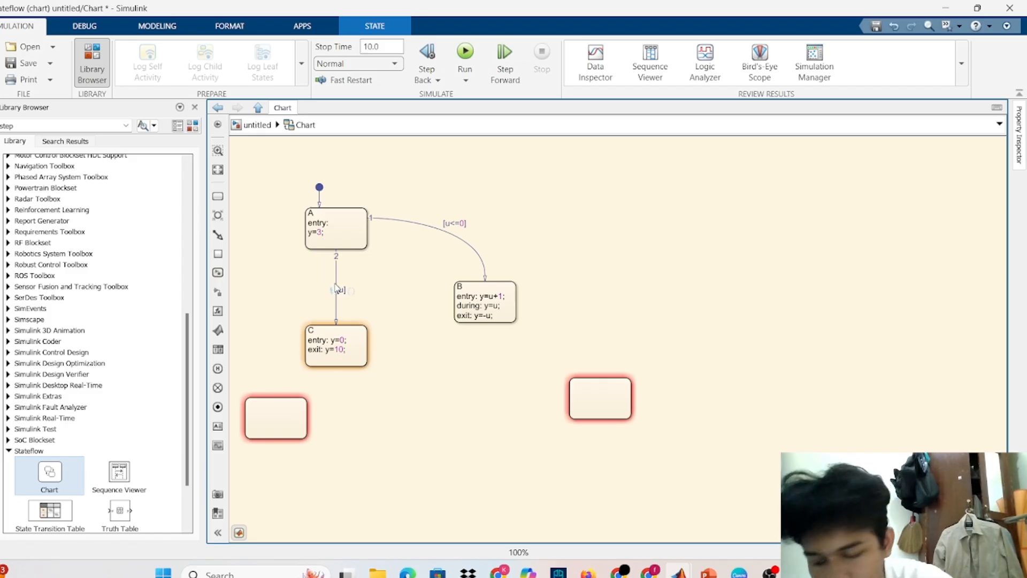
text(>0)
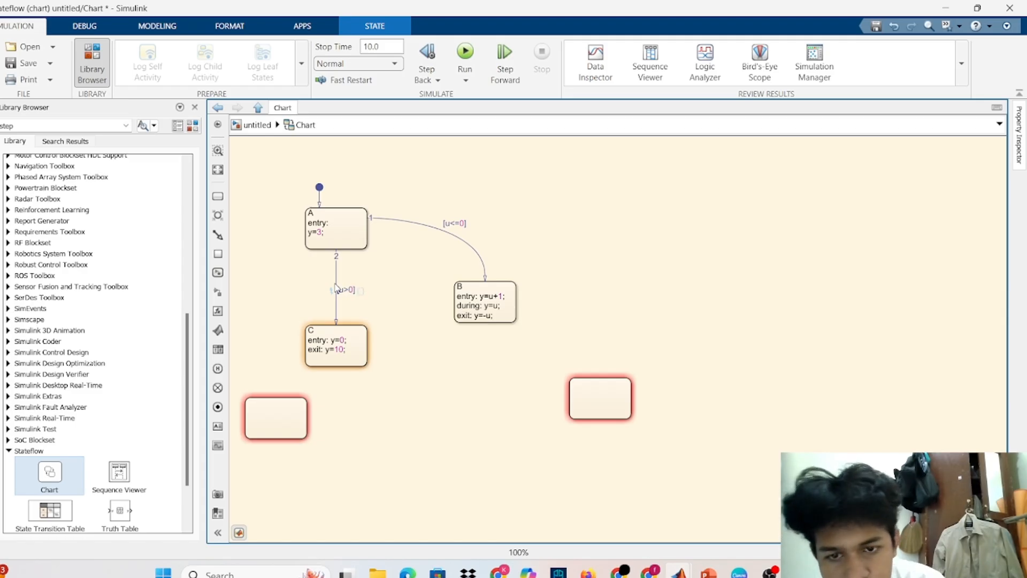
click(382, 314)
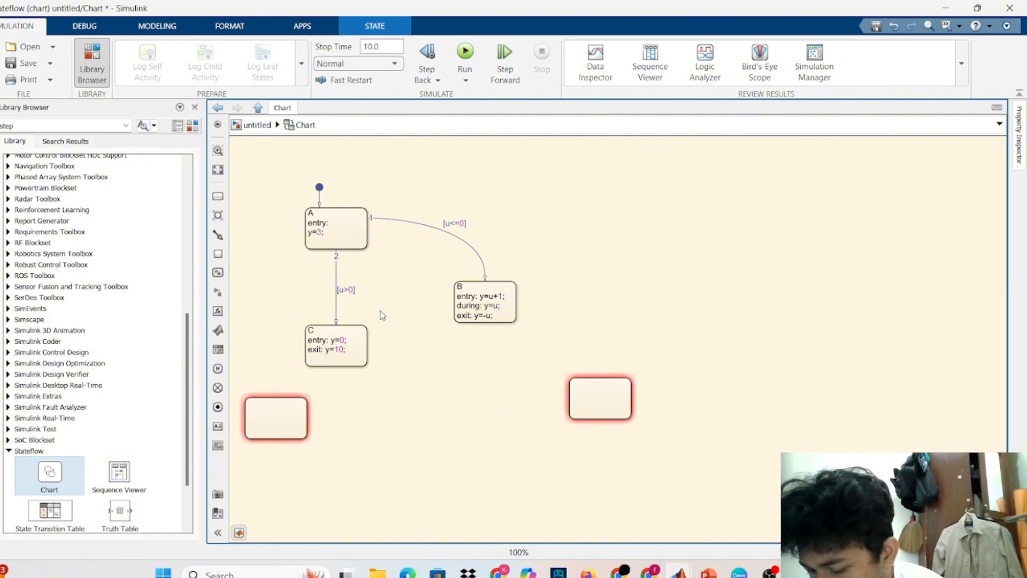
Step: Draw a transition from state C to the unnamed state below it, check the PowerPoint slide and label it after(1,sec) in the Simulink chart
click(321, 367)
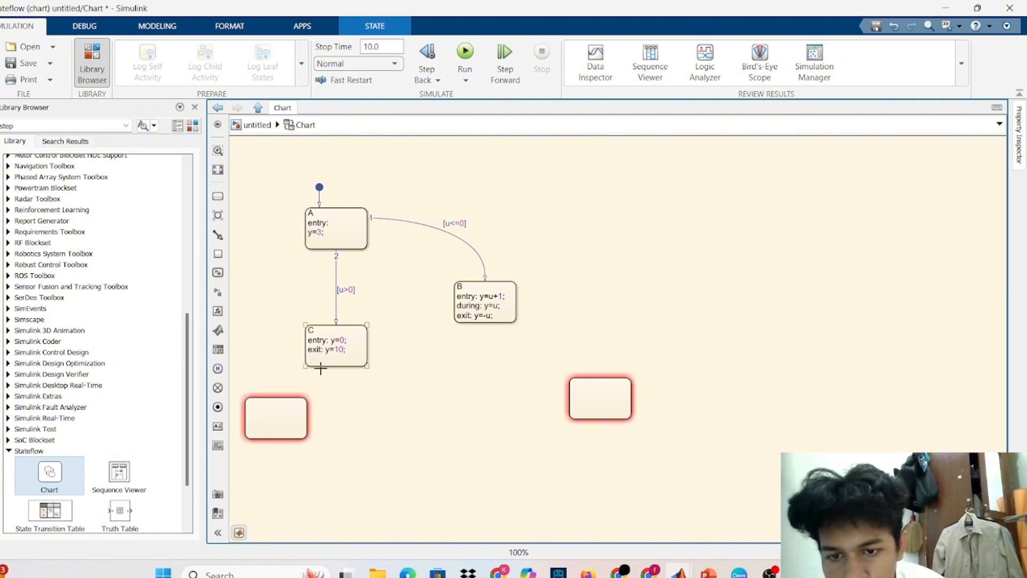
mouse_move(321, 369)
mouse_down()
mouse_move(280, 411)
mouse_move(284, 403)
mouse_up()
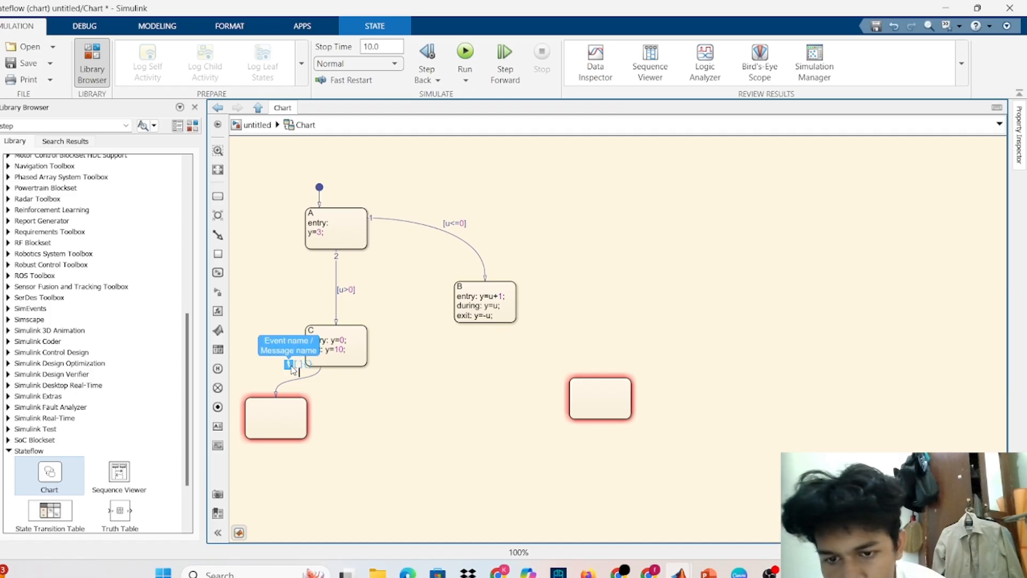
click(289, 365)
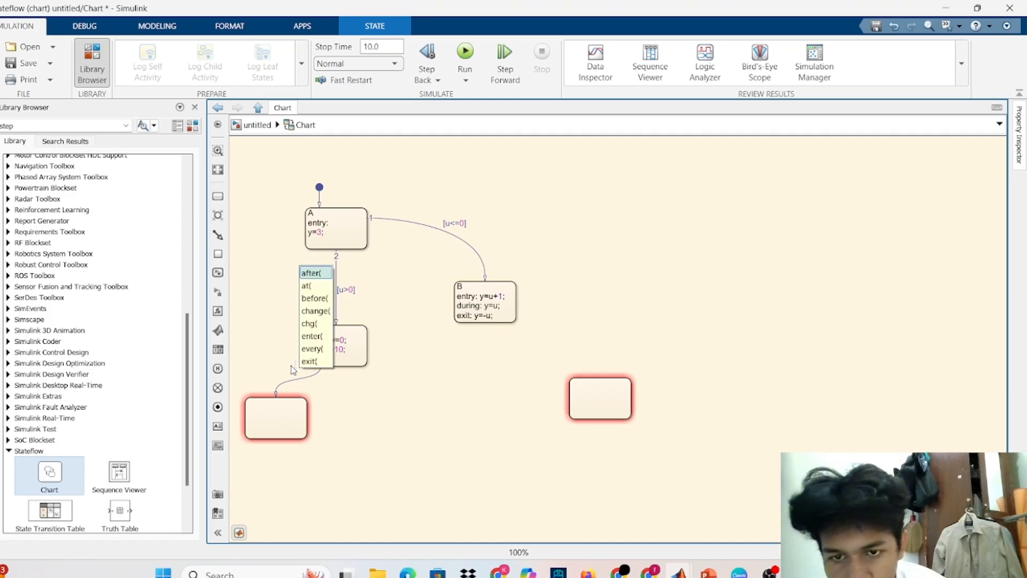
click(328, 272)
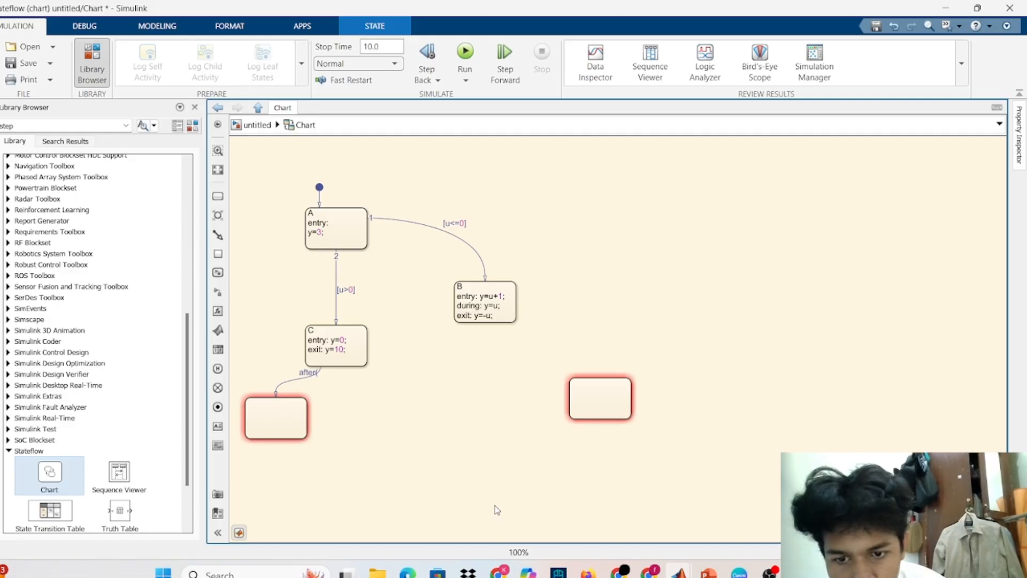
mouse_move(707, 571)
click(723, 518)
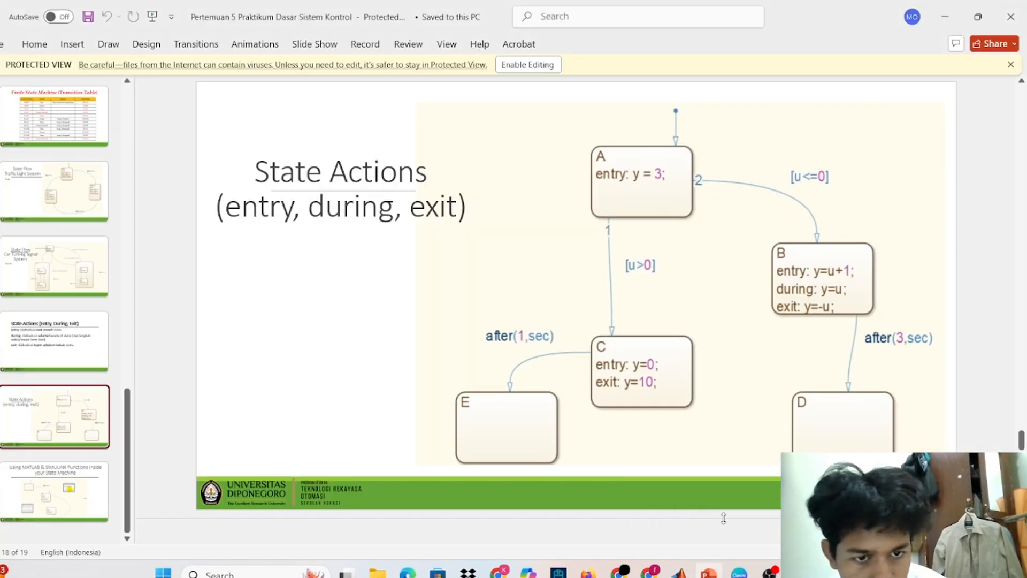
mouse_move(694, 571)
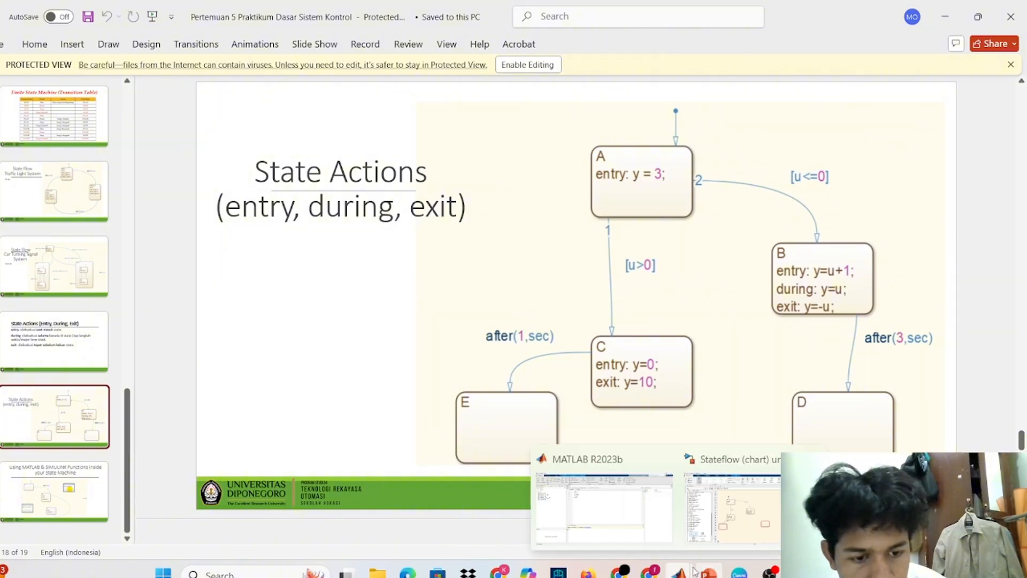
click(711, 508)
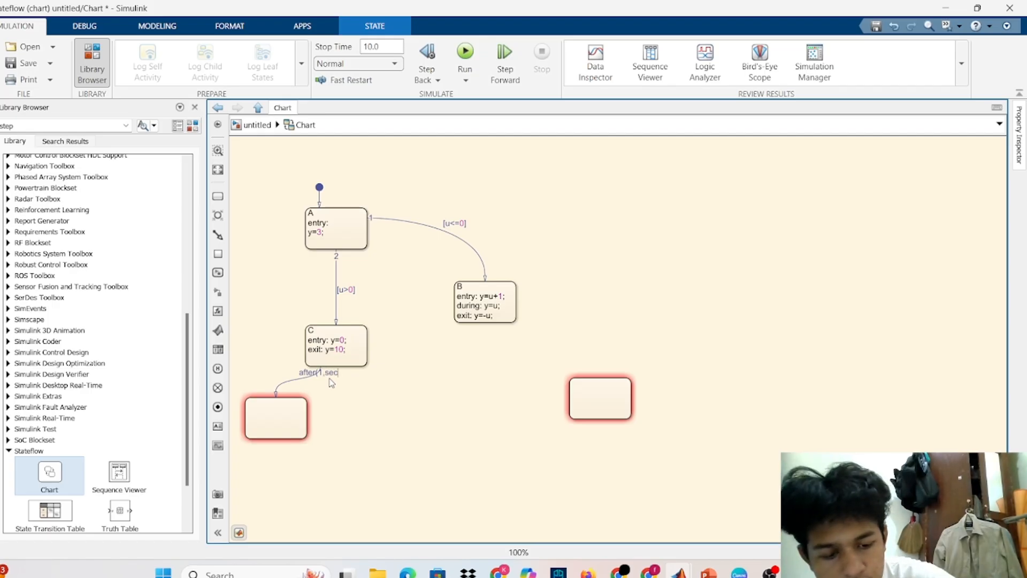
text())
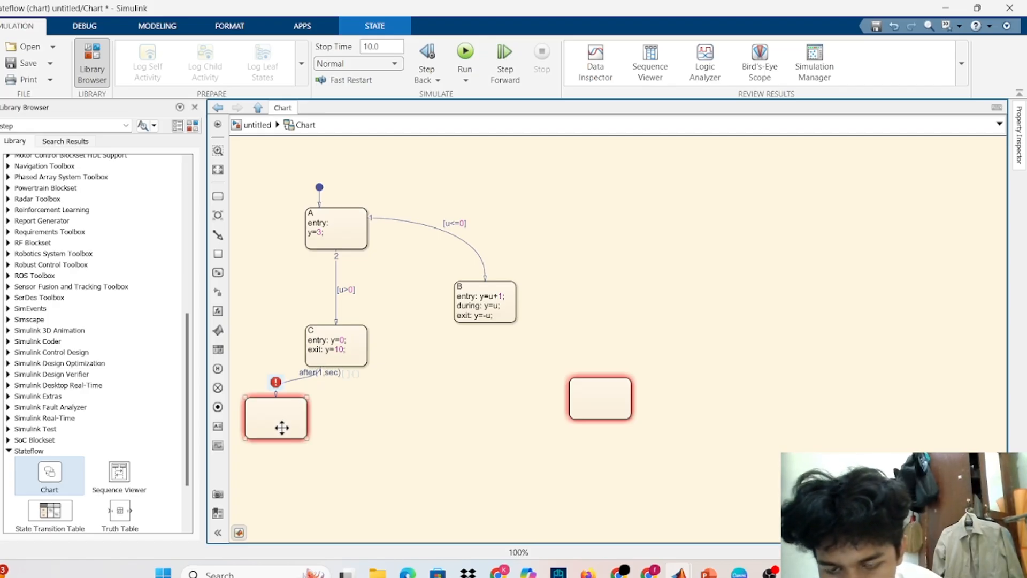
Step: Name the state below and left of C as E, and the state below and right of B as D
click(282, 424)
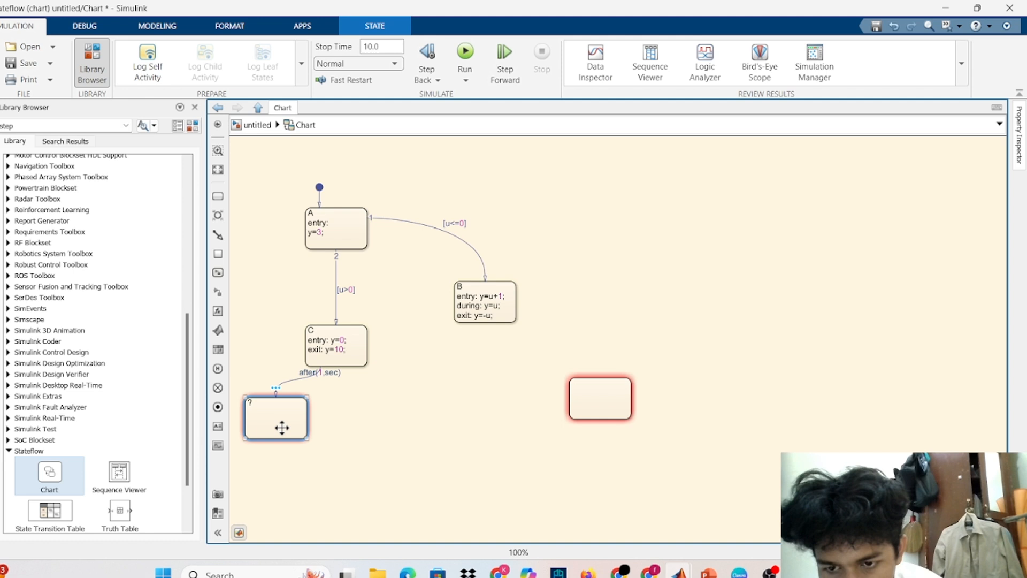
click(250, 403)
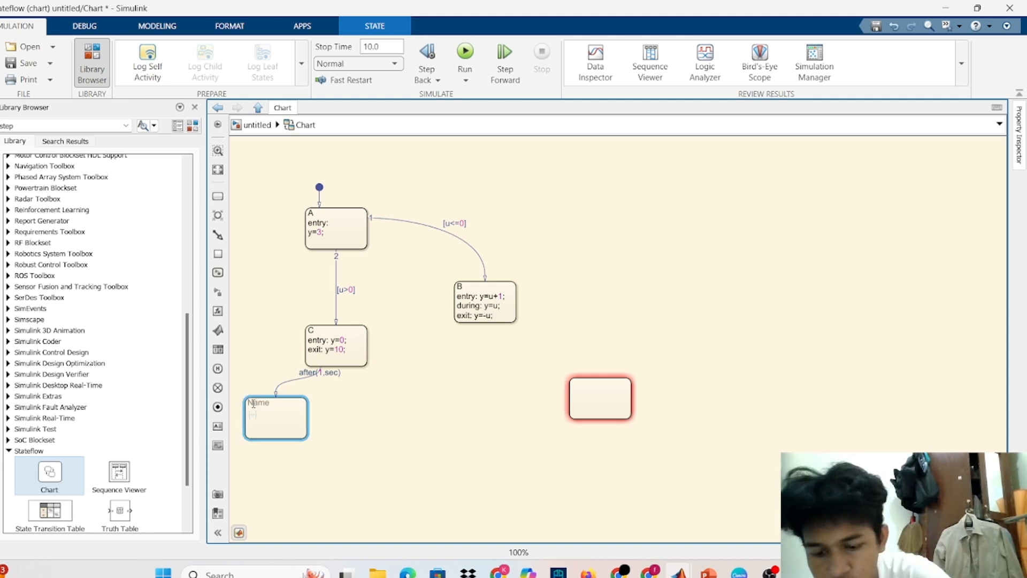
text(E)
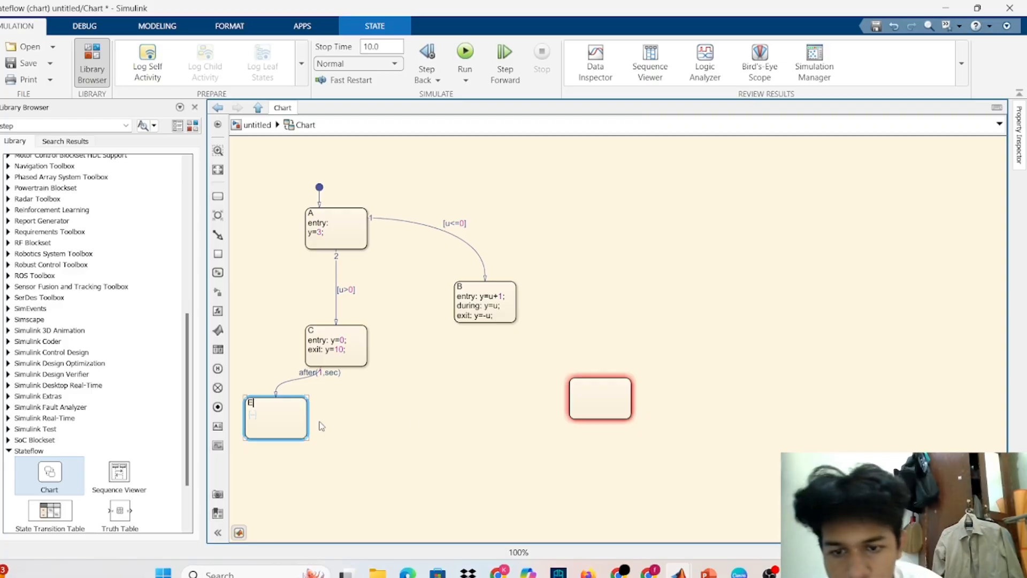
click(607, 425)
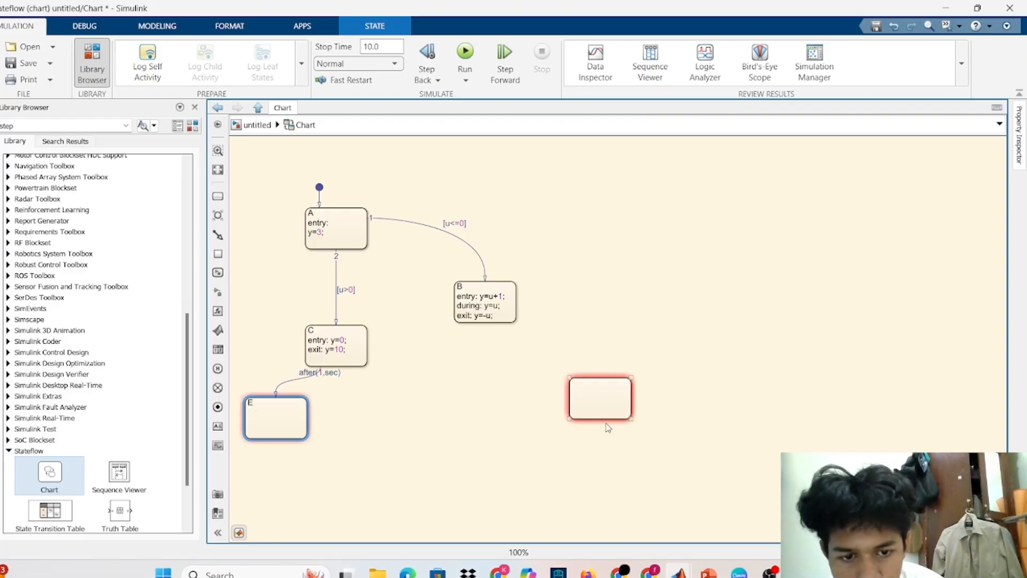
click(604, 406)
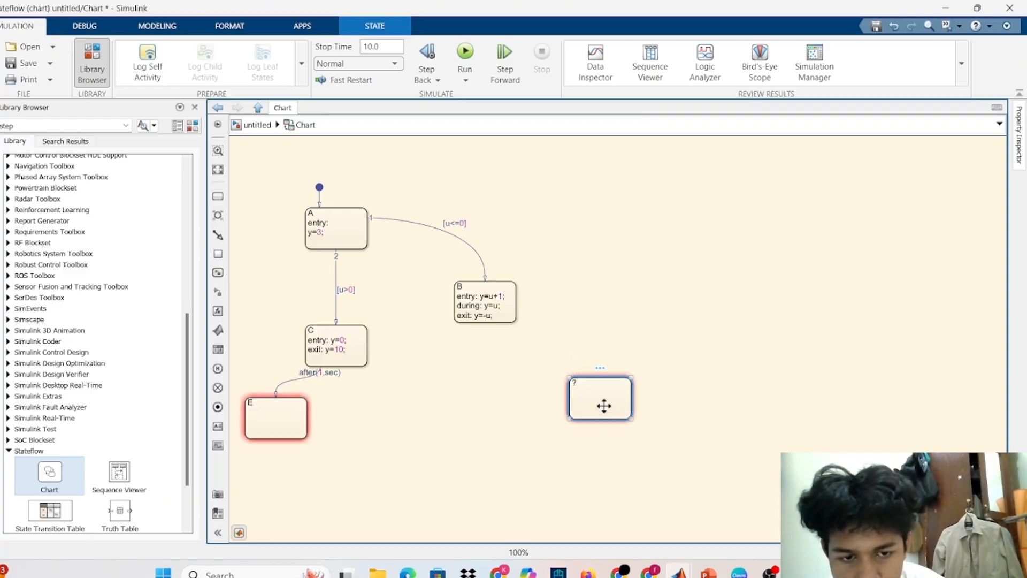
click(575, 383)
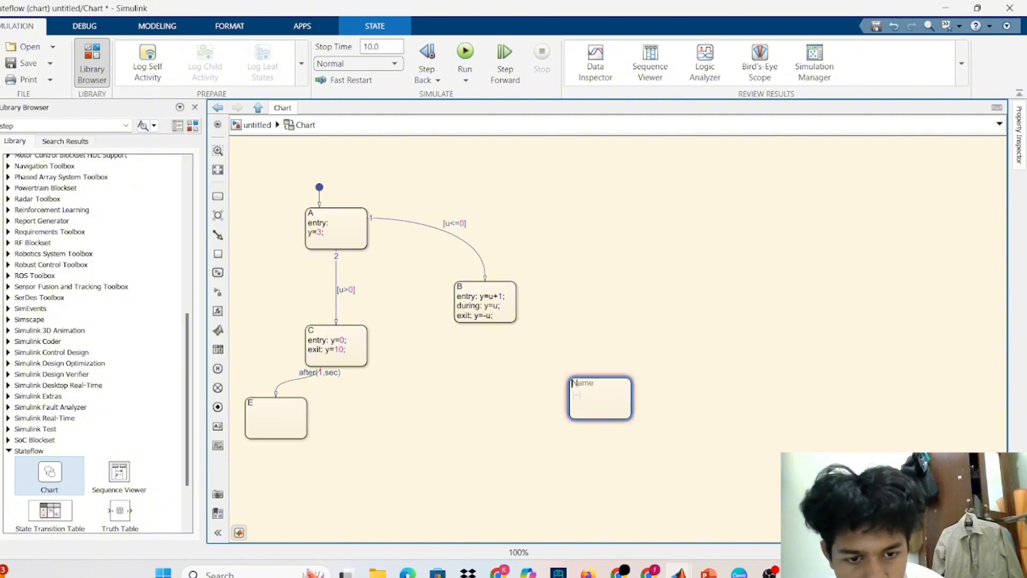
text(D)
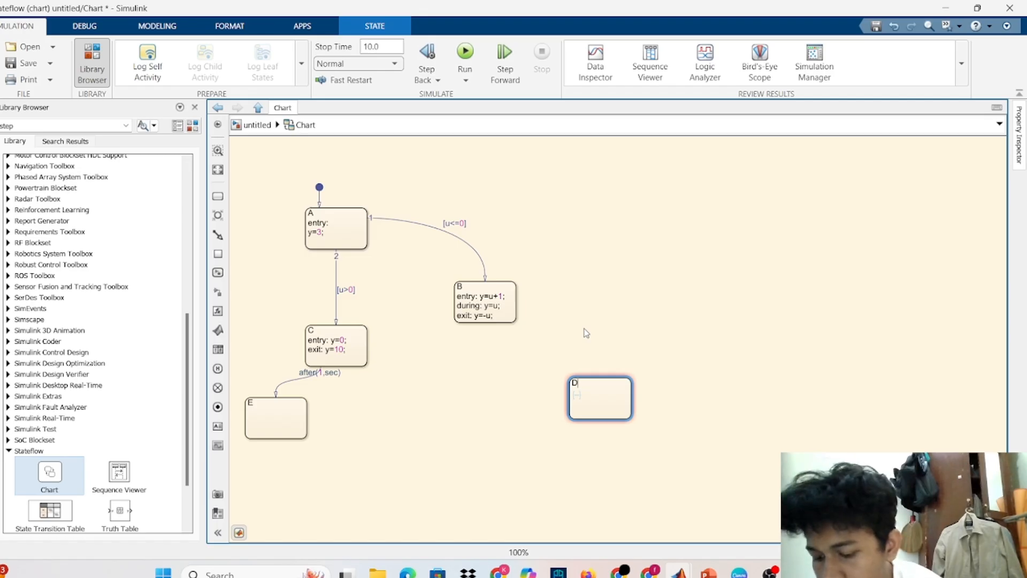
Step: Draw a transition from state B to state D and label it after(3,sec)
click(518, 300)
drag(518, 300, 602, 376)
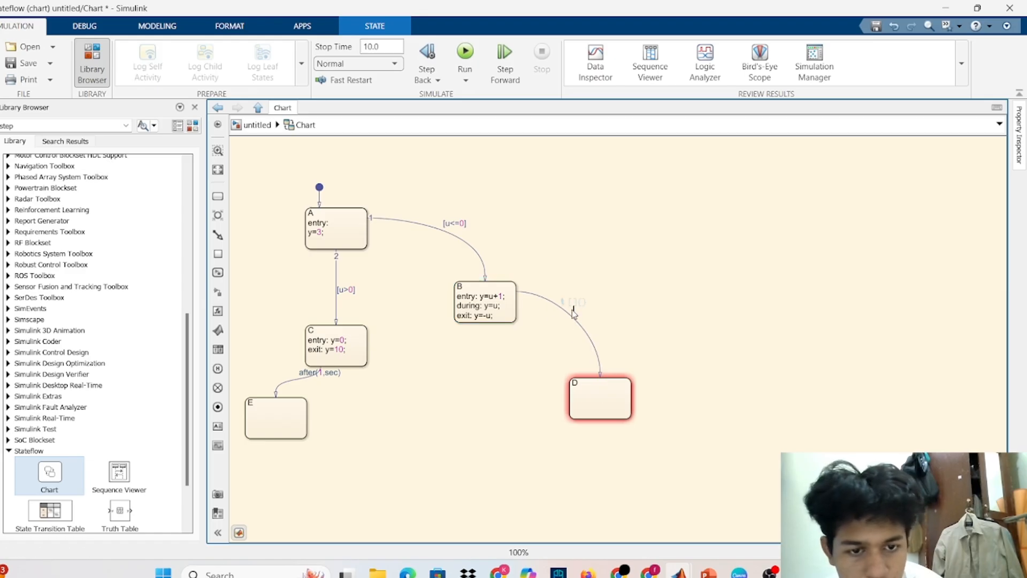
click(564, 306)
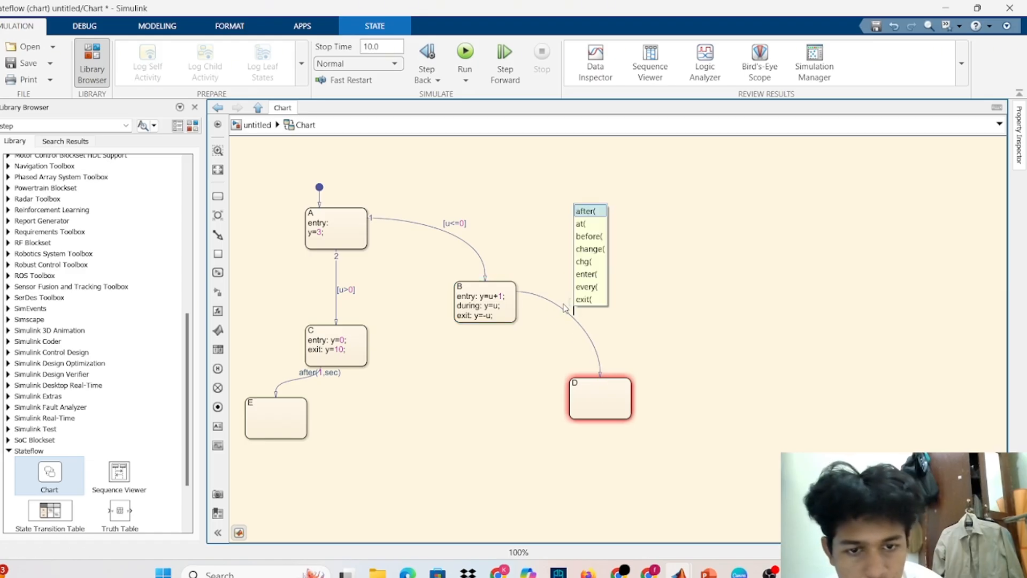
click(597, 212)
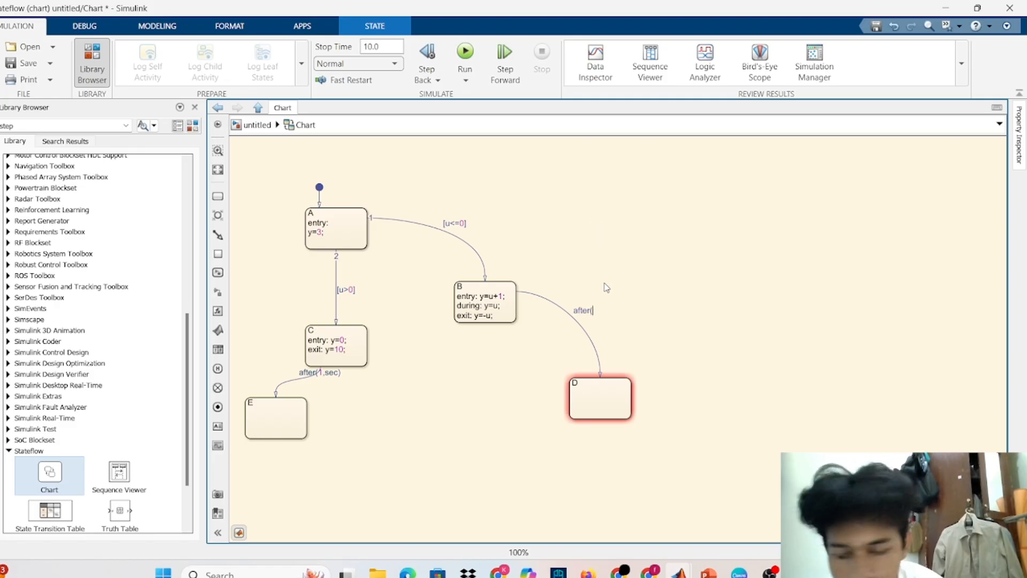
text(3,)
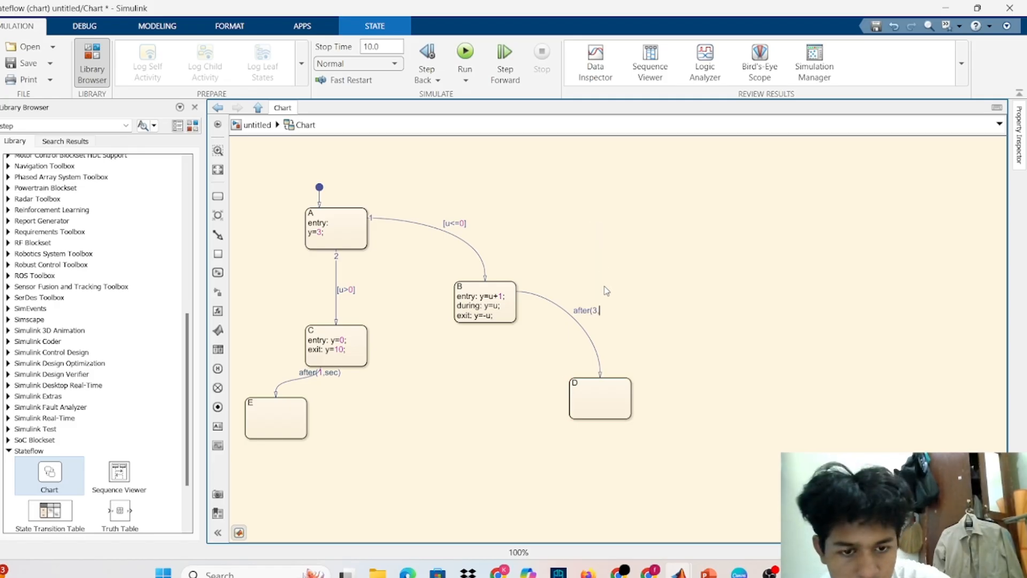
text(sec)
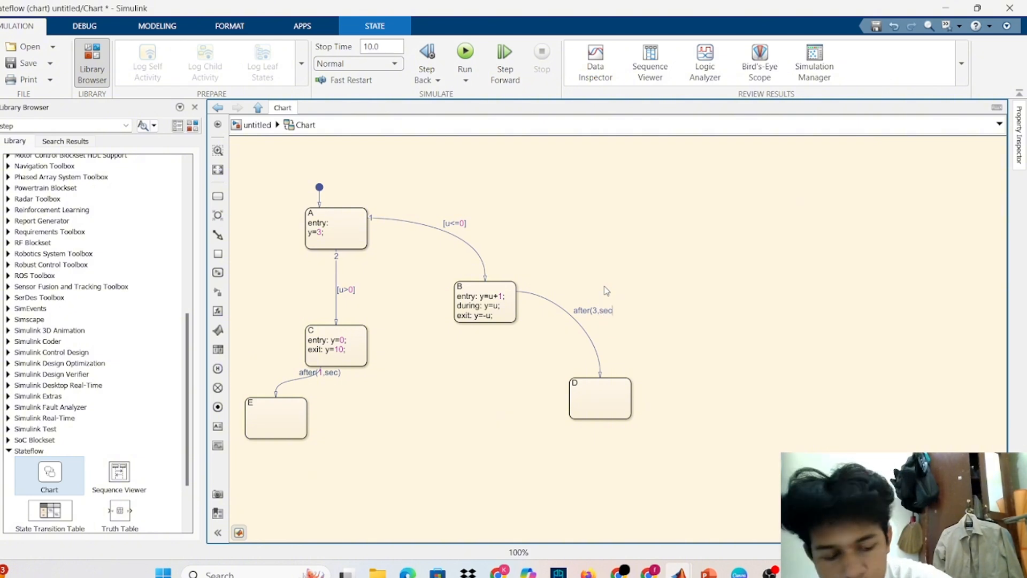
text())
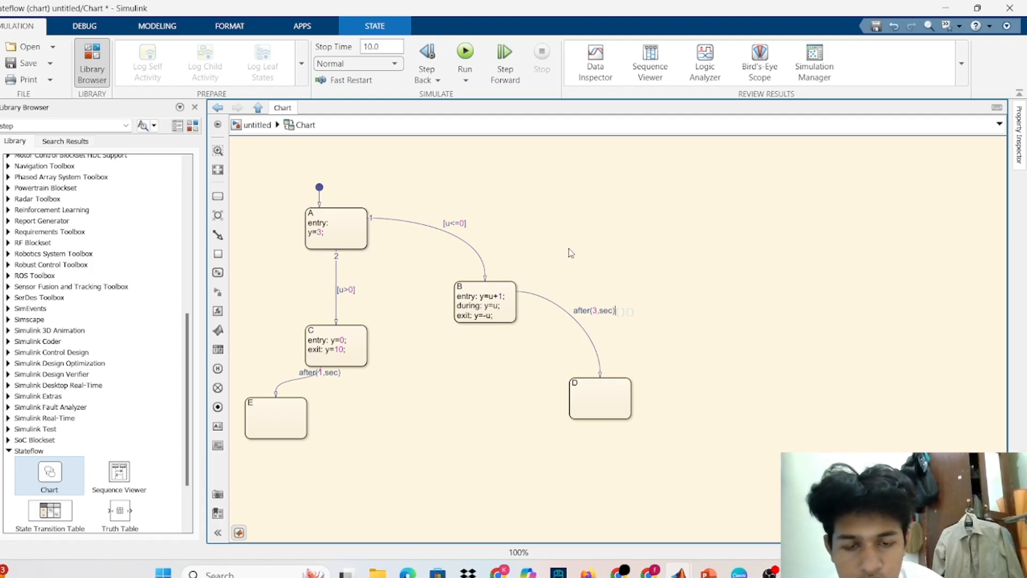
Step: Run the simulation and create the chart's unresolved symbols, u as input data and y as output data
click(465, 58)
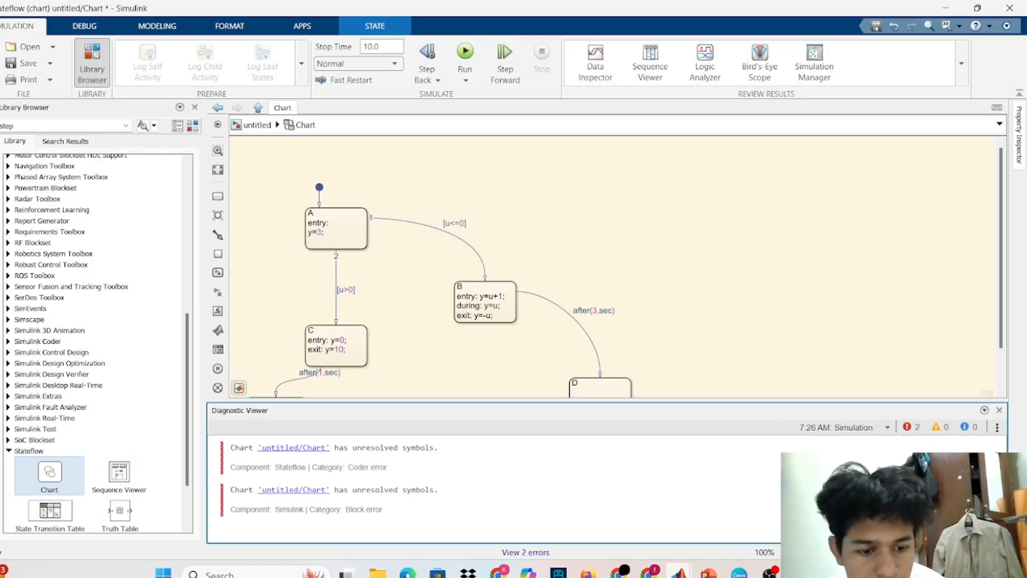
mouse_move(678, 570)
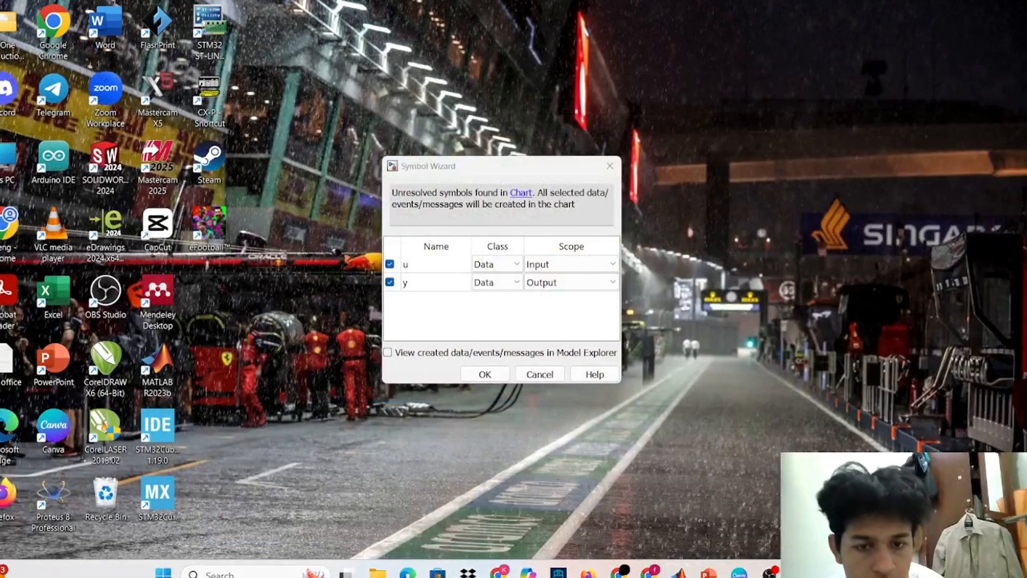
click(726, 542)
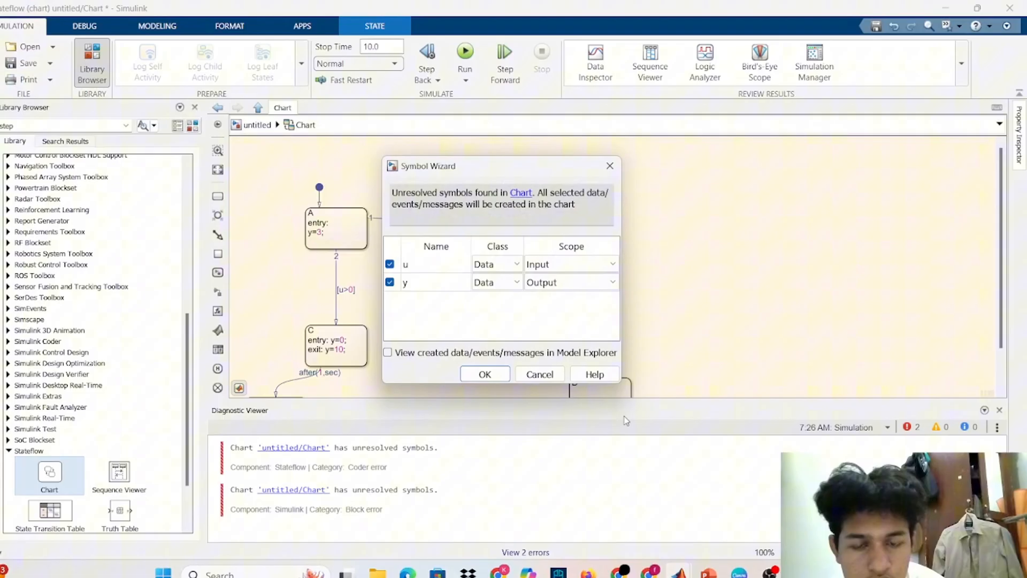
click(488, 374)
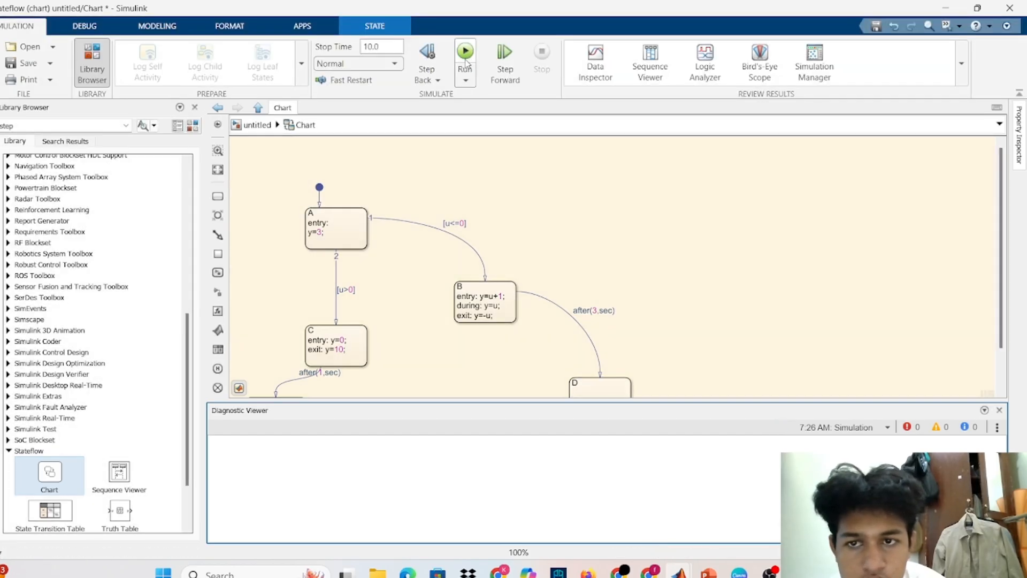
Step: Return to the top-level untitled model and add a Constant block left of the chart block
click(267, 127)
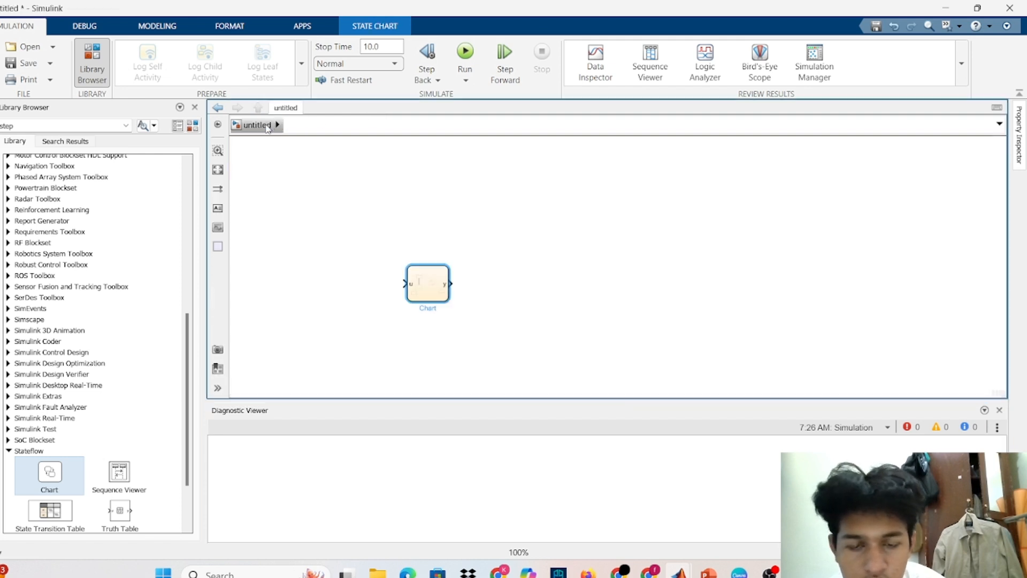
double_click(332, 269)
text(con)
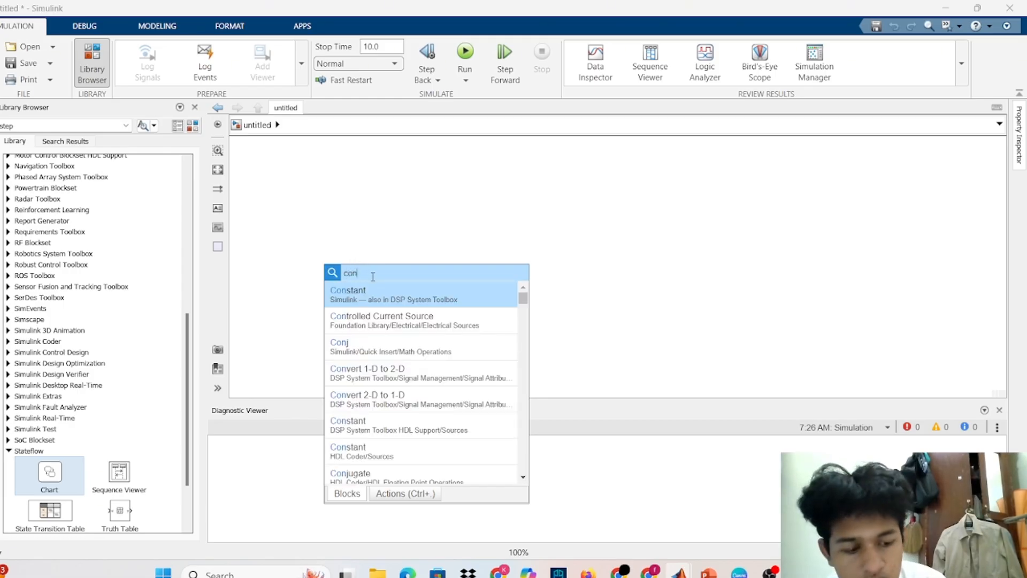
key(Return)
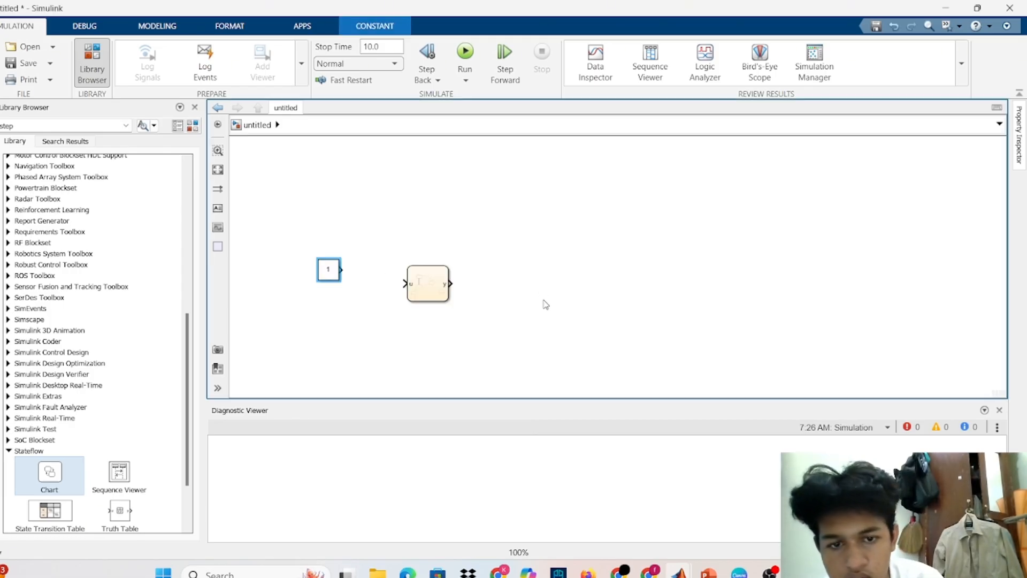
Step: Add a Scope block right of the chart and a Display block above the Scope
click(542, 291)
double_click(542, 290)
text(sc)
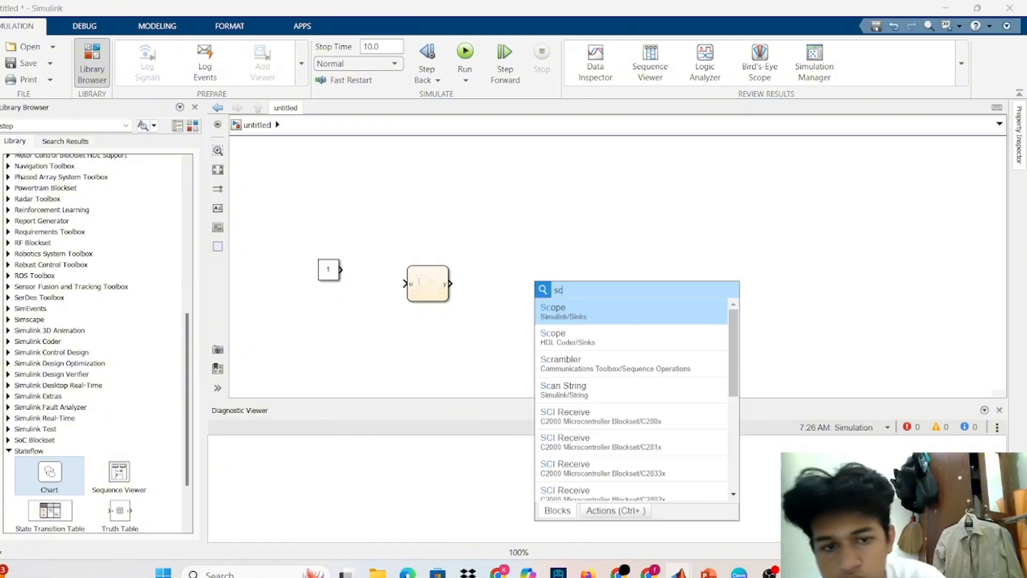
key(Return)
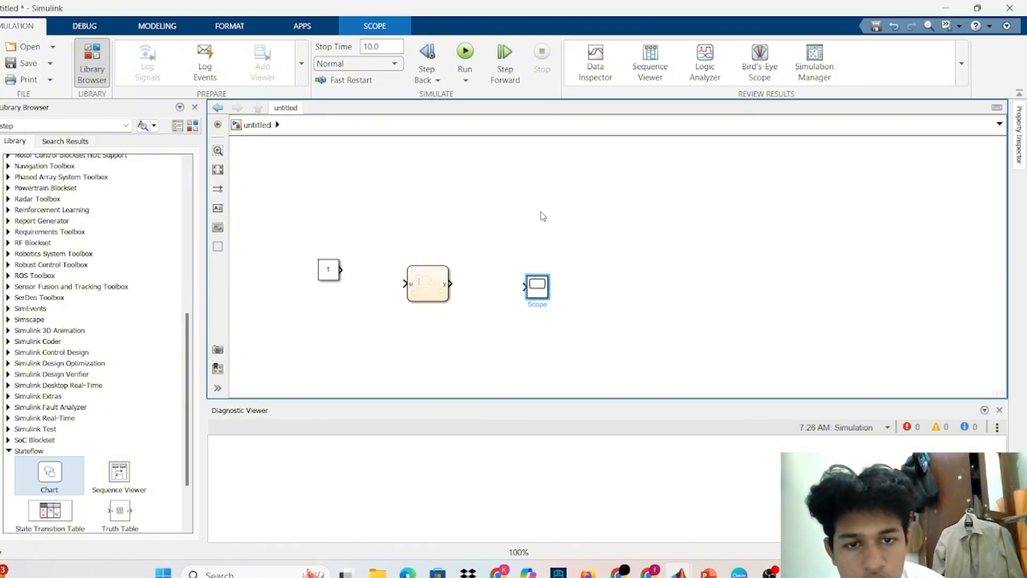
click(541, 216)
double_click(542, 216)
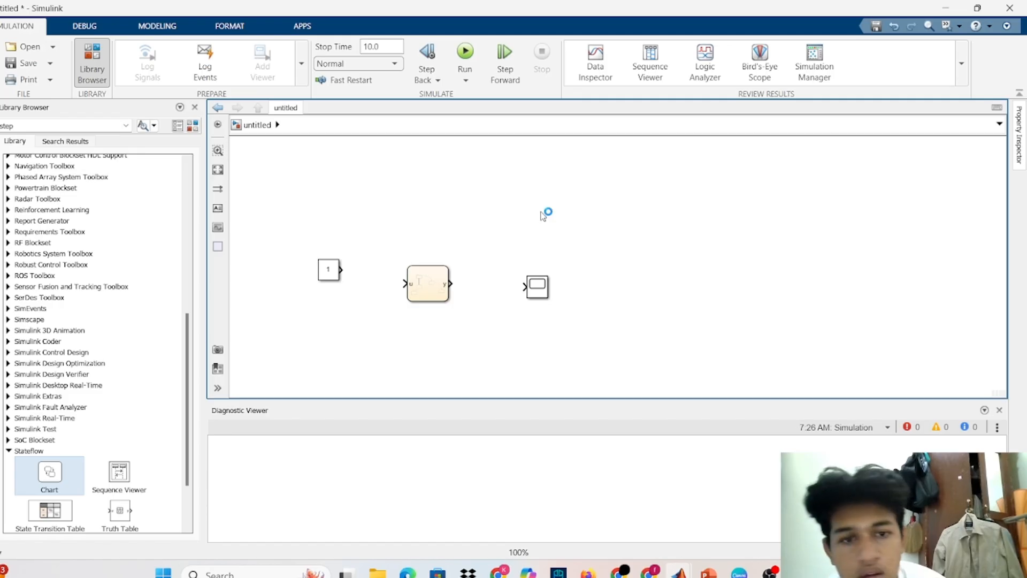
text(di)
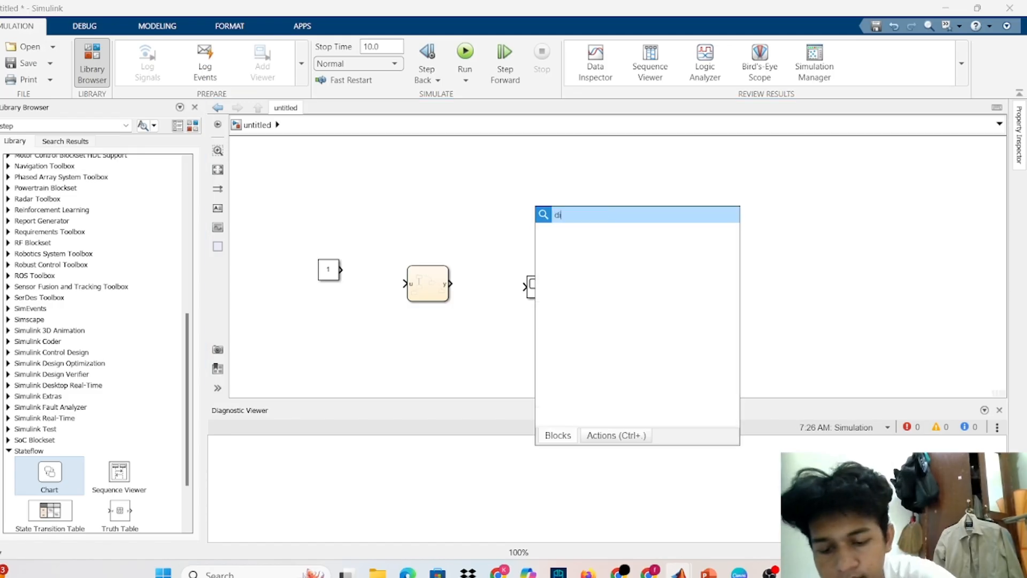
text(s)
key(Return)
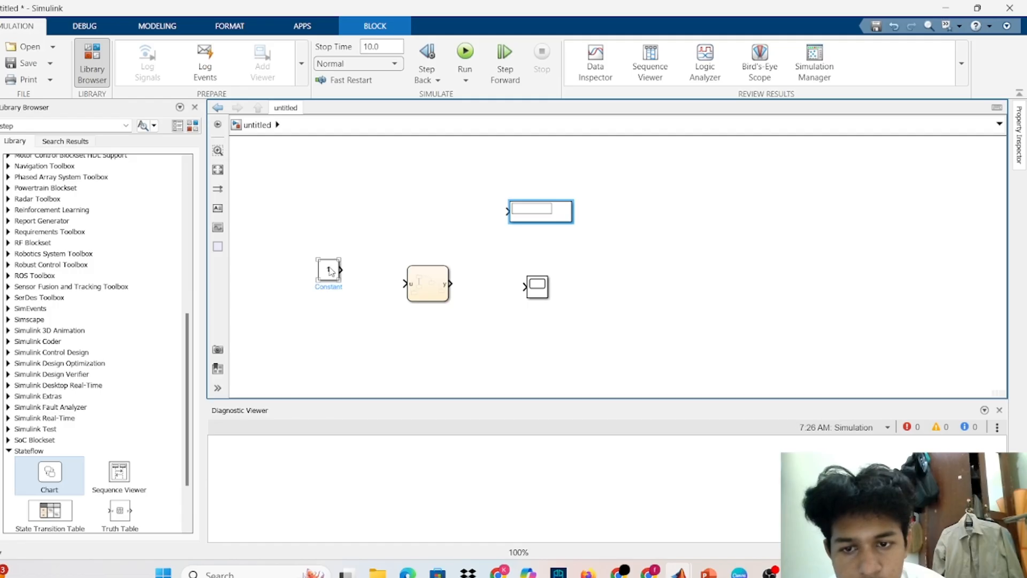
Step: Align the Constant and Scope with the chart, wiring the Constant to input u and output y to both Scope and Display
drag(331, 270, 331, 284)
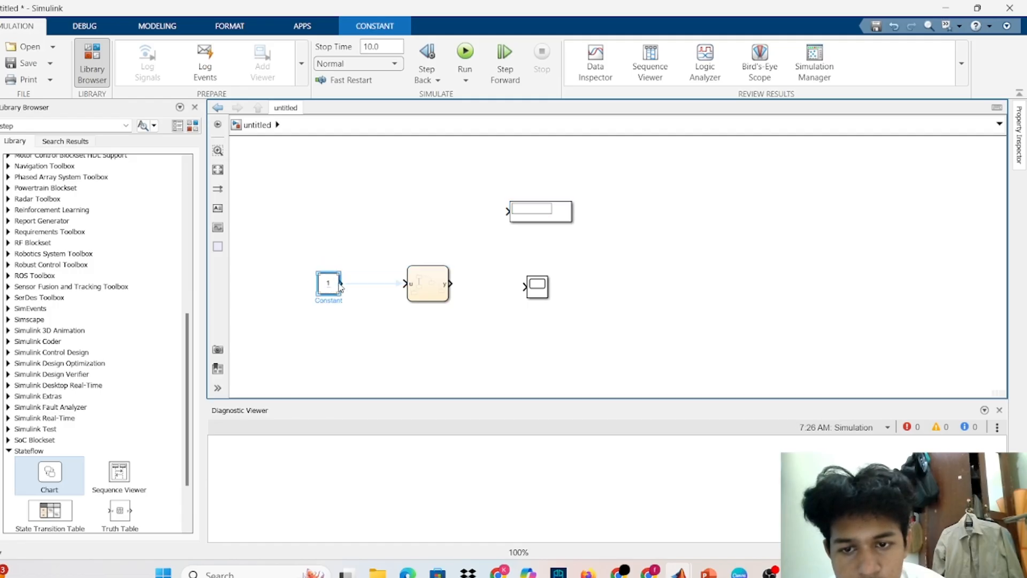
click(362, 283)
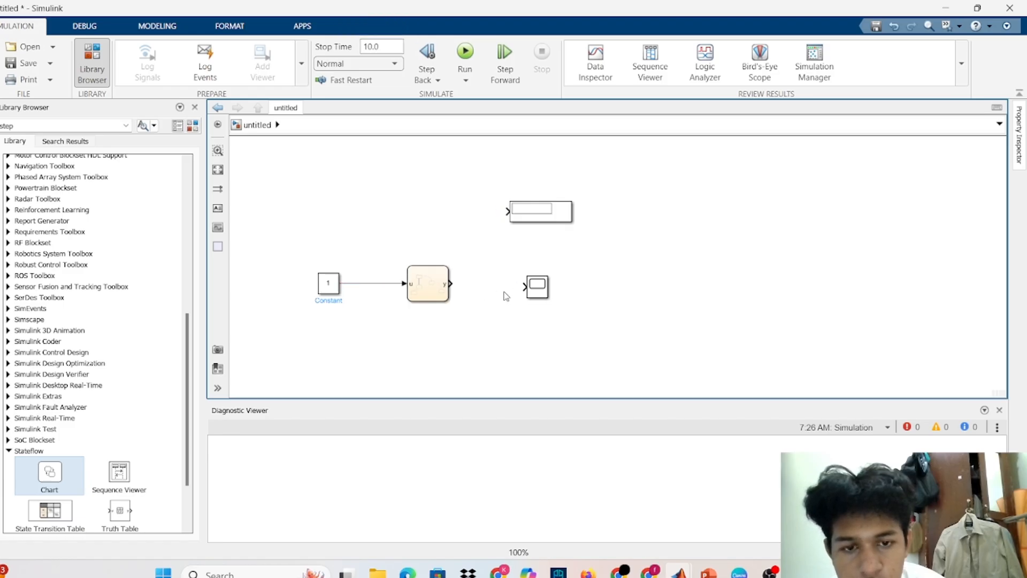
drag(543, 294, 616, 290)
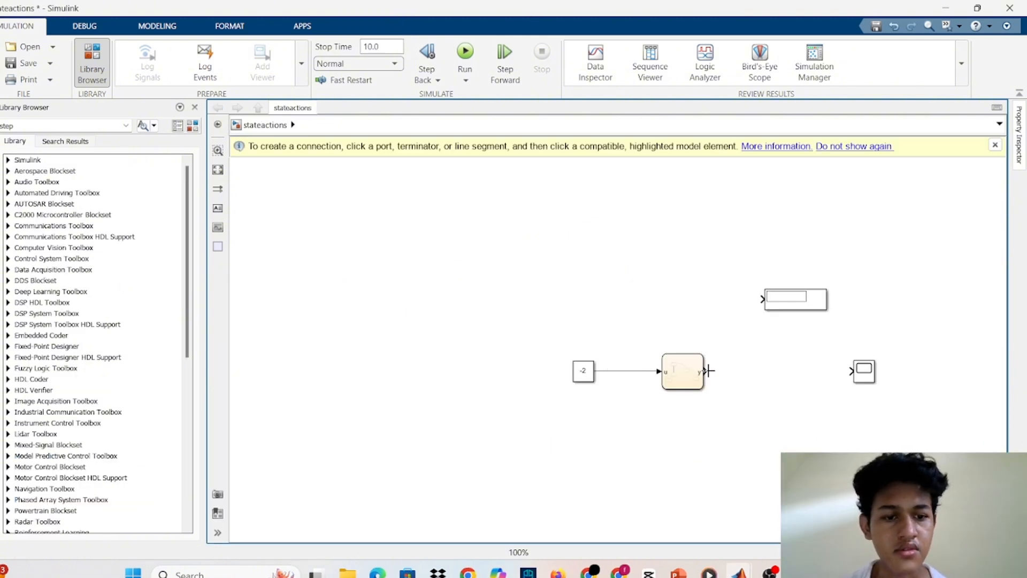
drag(709, 370, 846, 373)
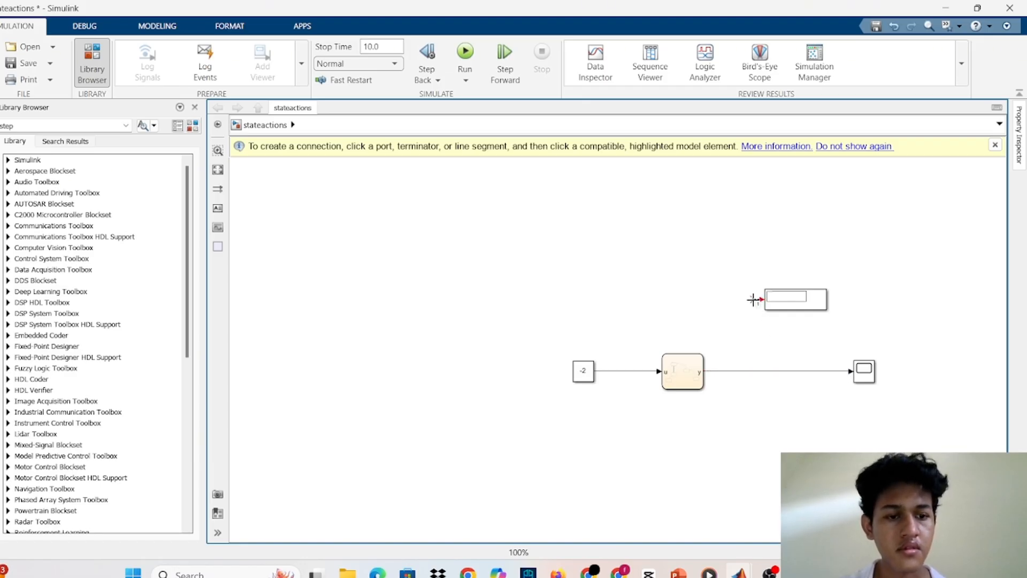
drag(753, 300, 749, 370)
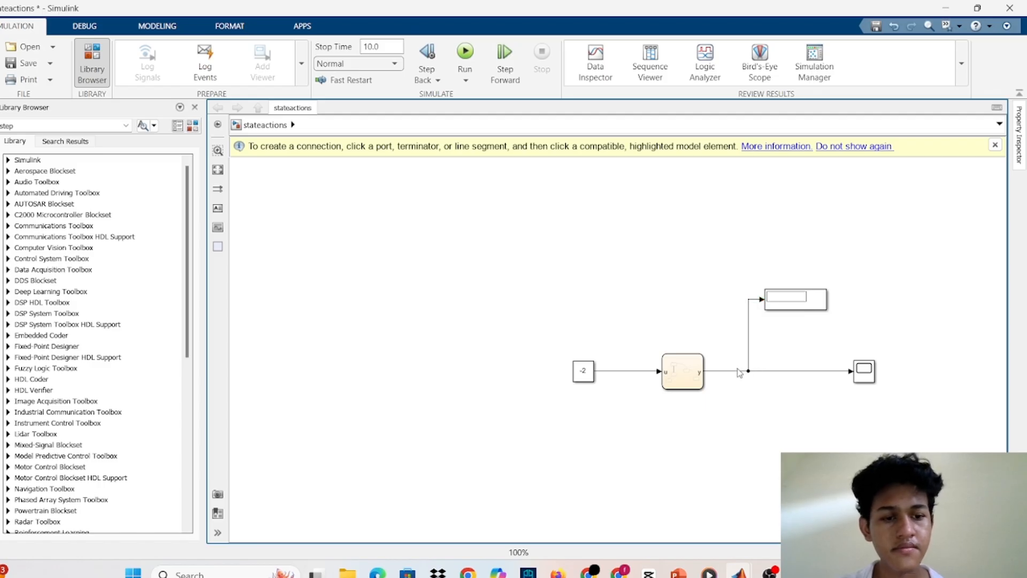
Step: Set the Constant block's value to 1
click(583, 371)
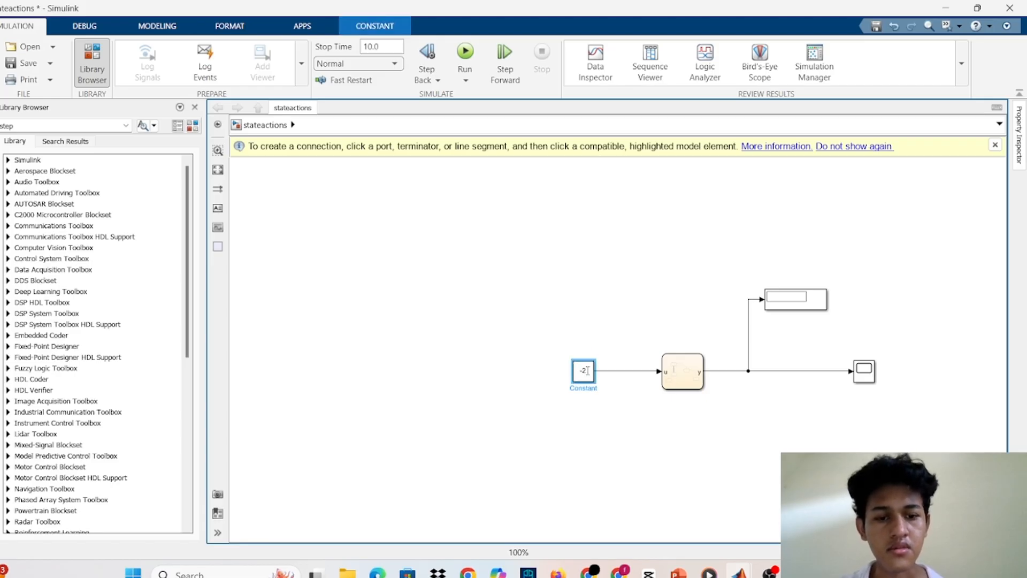
double_click(586, 370)
key(BackSpace)
key(BackSpace)
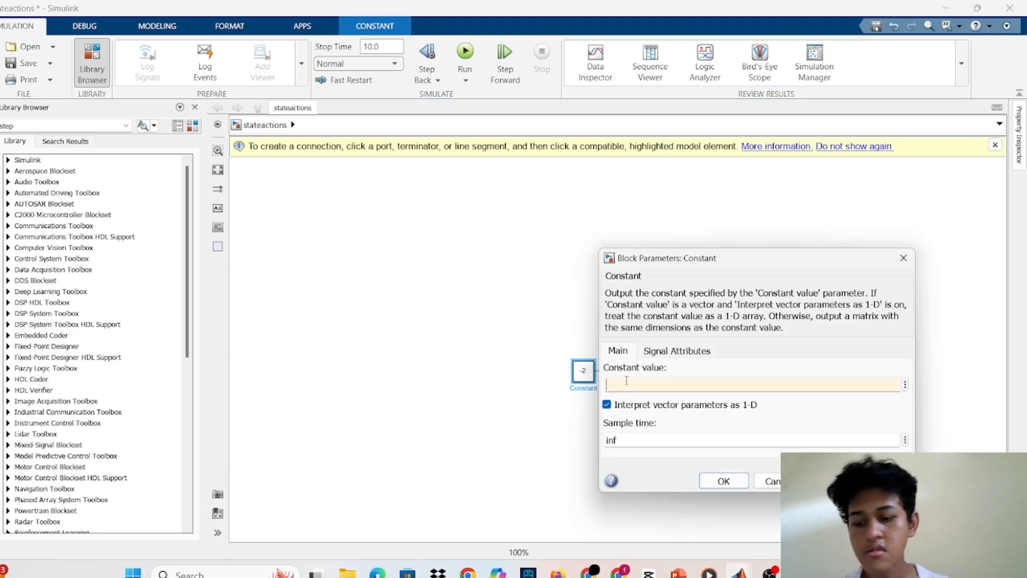
text(1)
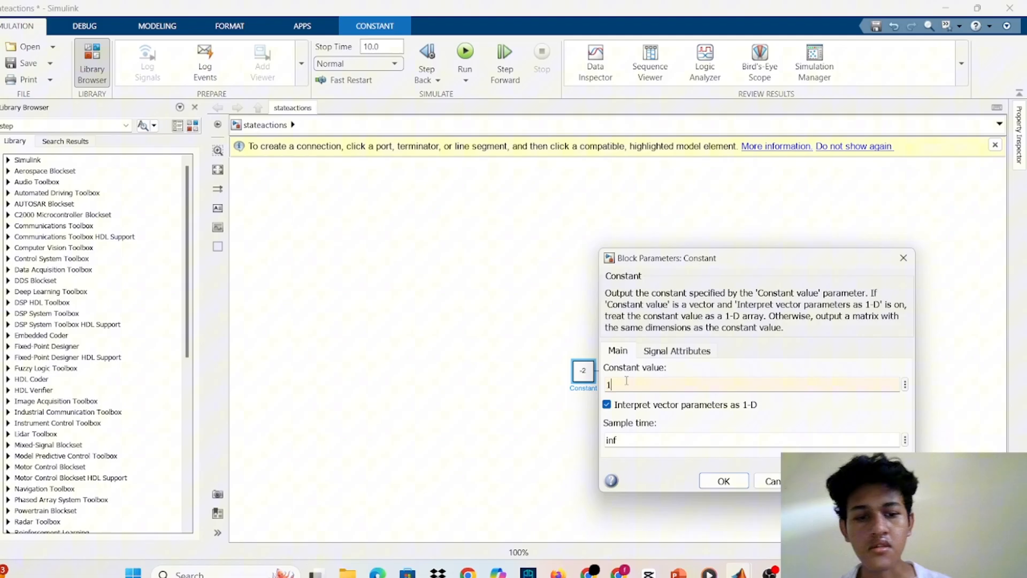
click(707, 480)
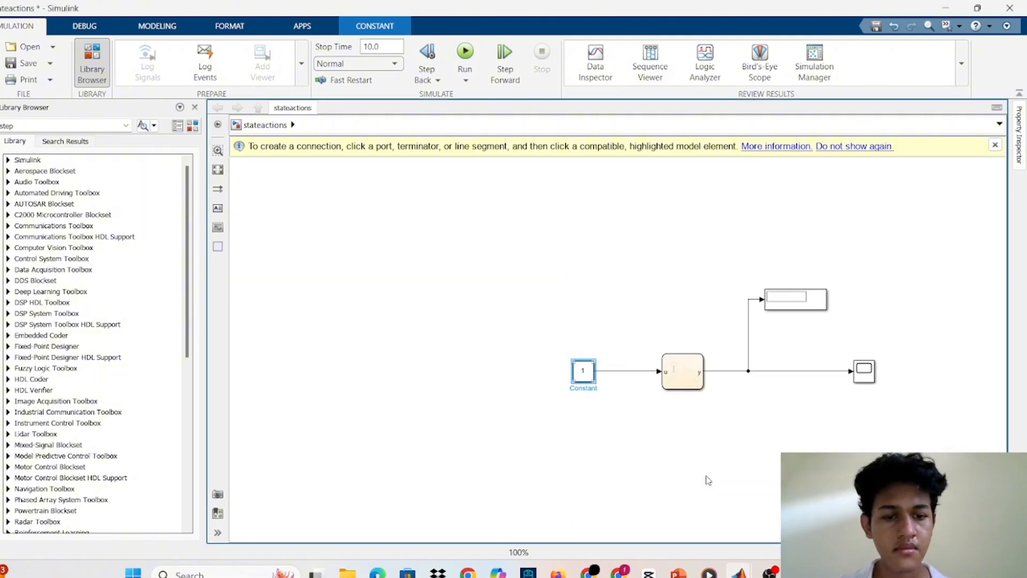
Step: Run the simulation and examine the chart's output y in the Scope
click(472, 54)
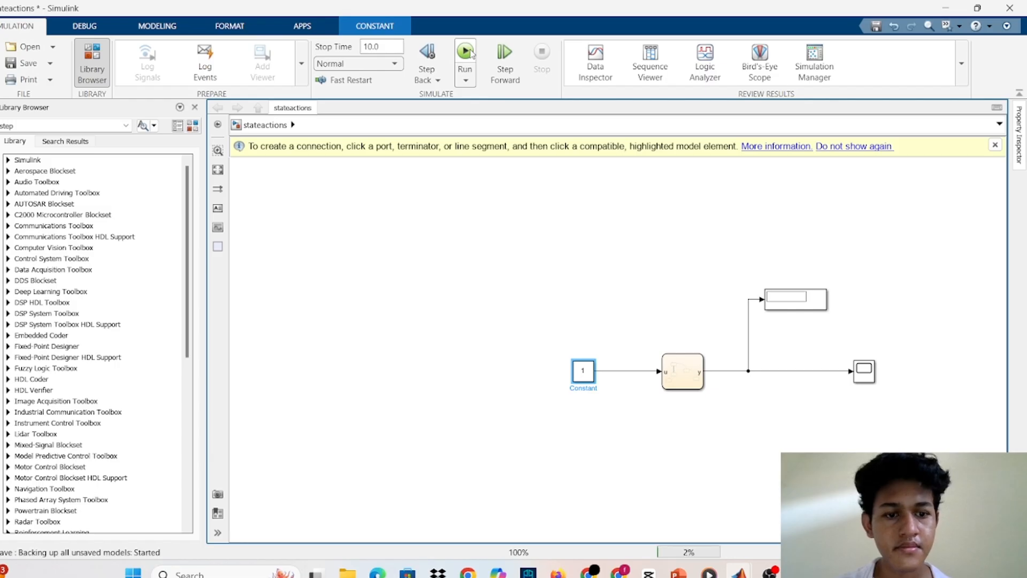
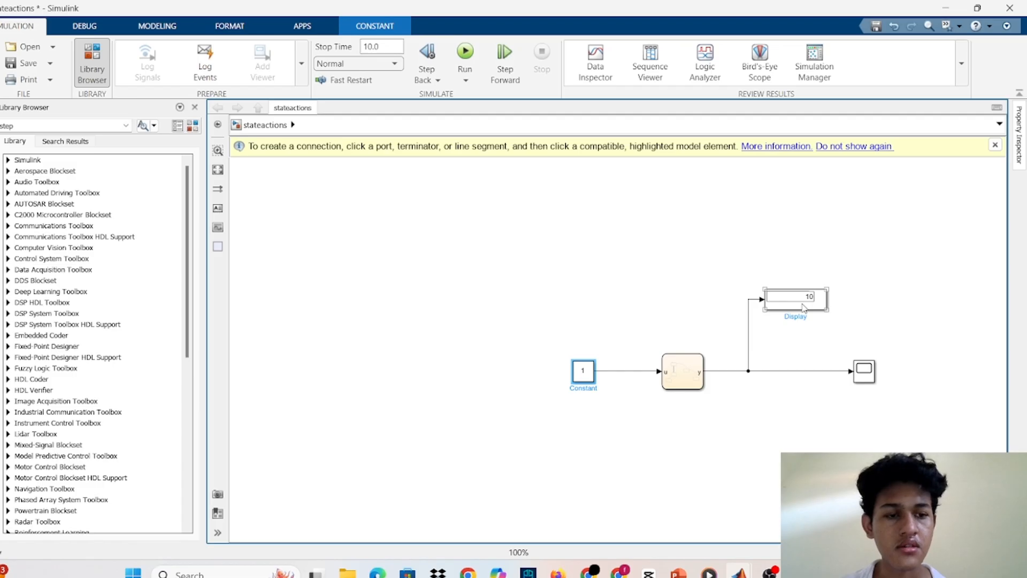
click(866, 379)
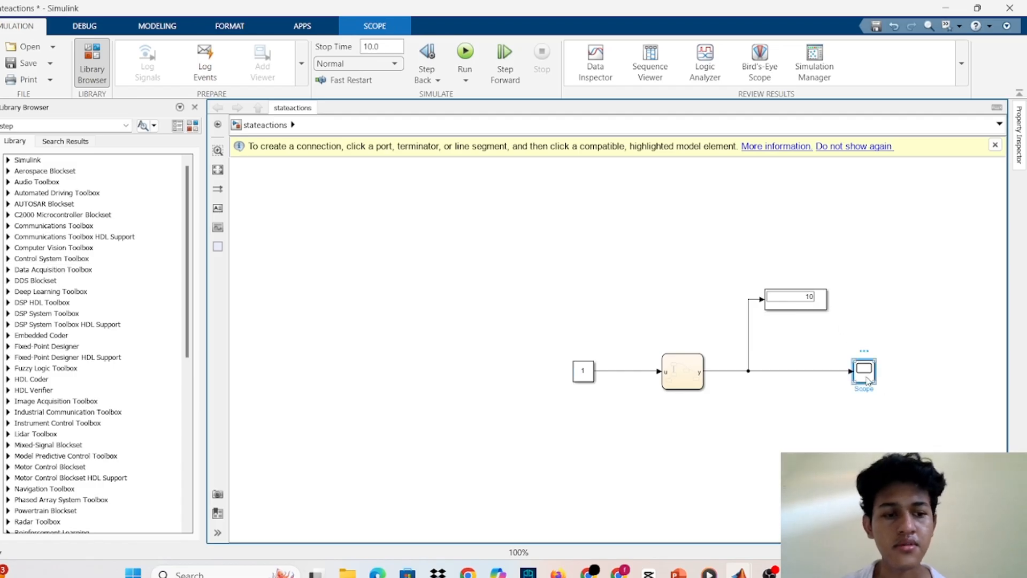
double_click(866, 378)
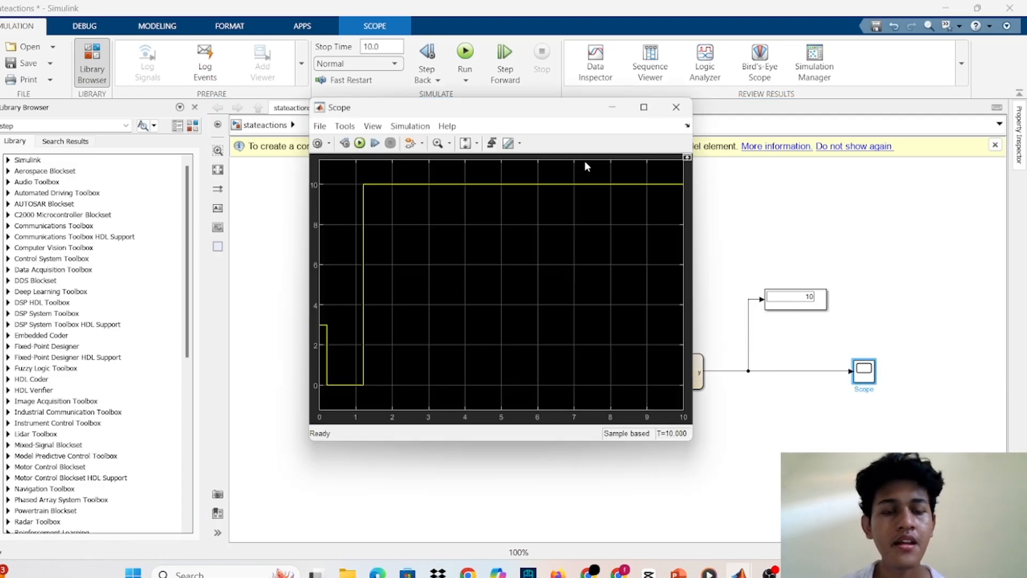
click(612, 107)
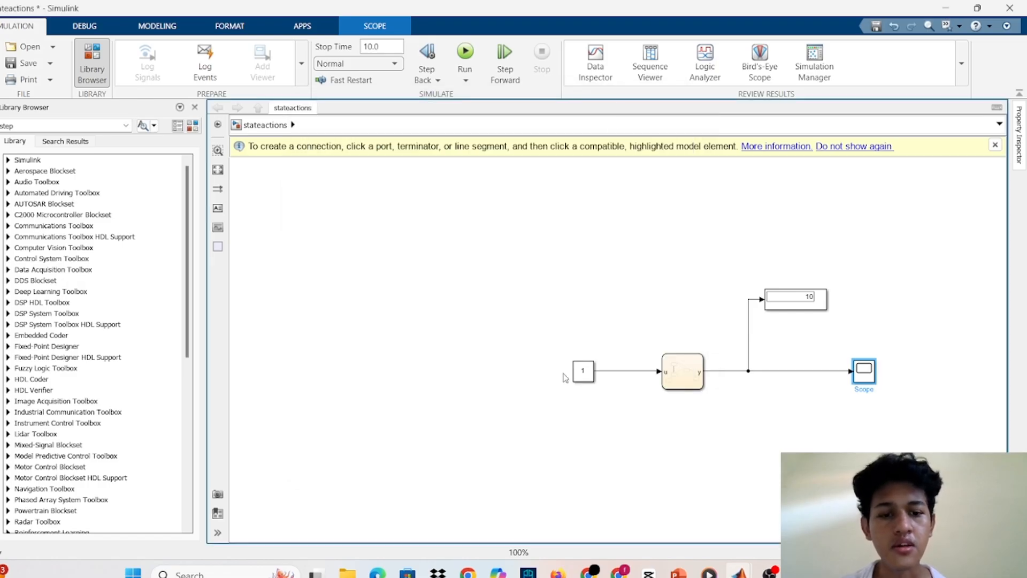
Step: Set the Constant block's value to -2
double_click(586, 378)
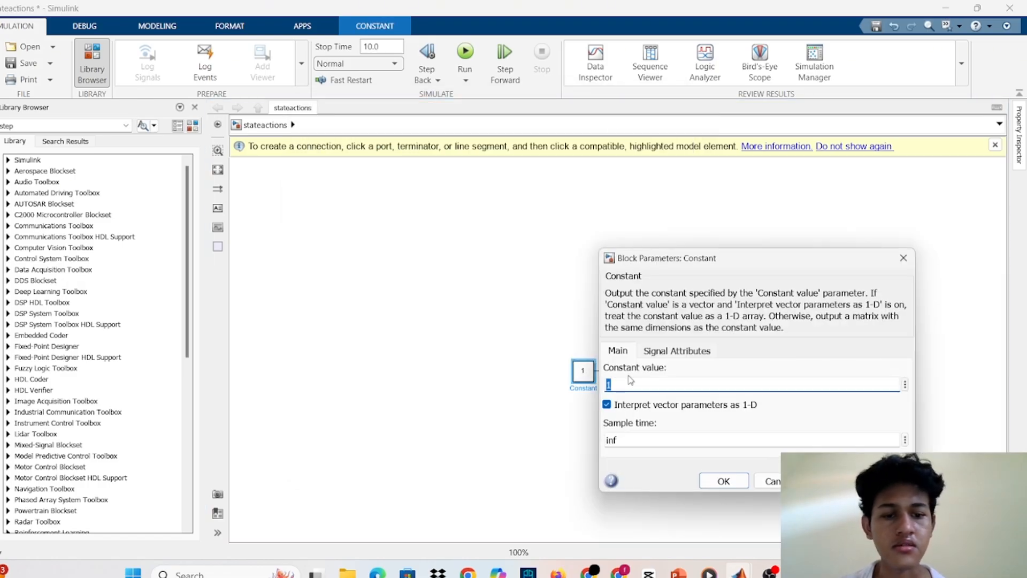
click(630, 381)
key(BackSpace)
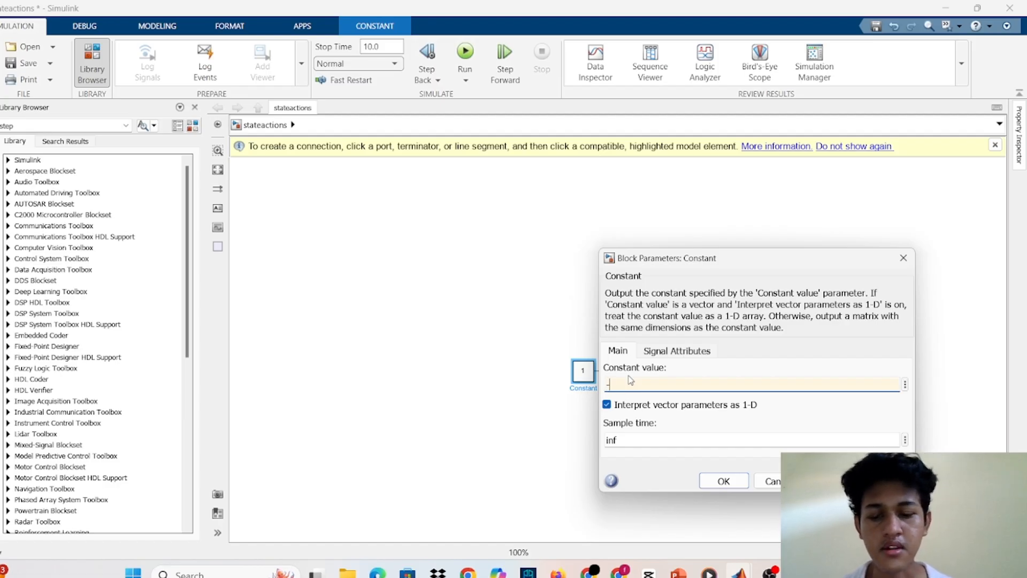
click(722, 477)
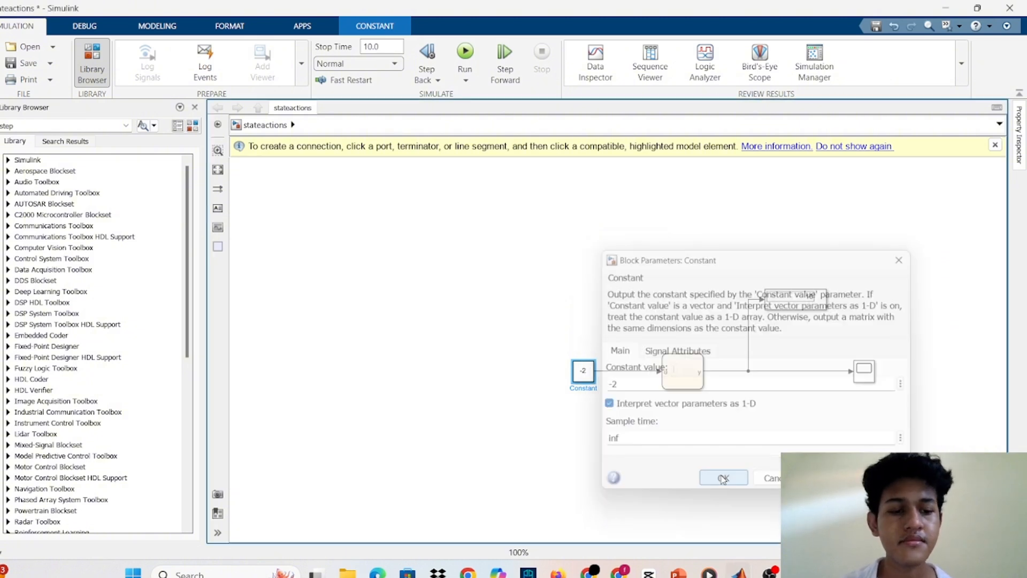
Step: Run the simulation with the new constant and examine the chart's response in the Scope
click(474, 59)
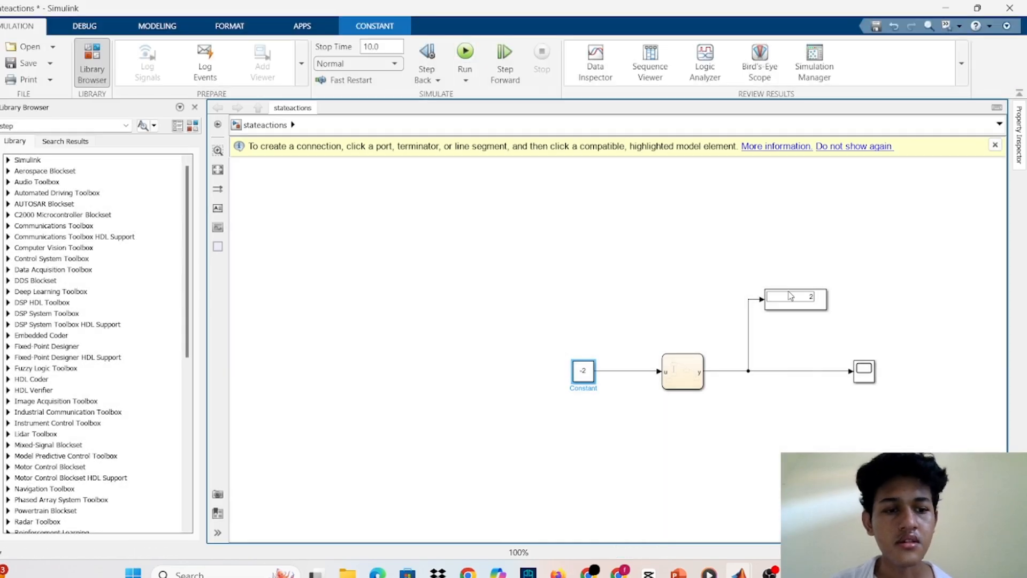
double_click(865, 372)
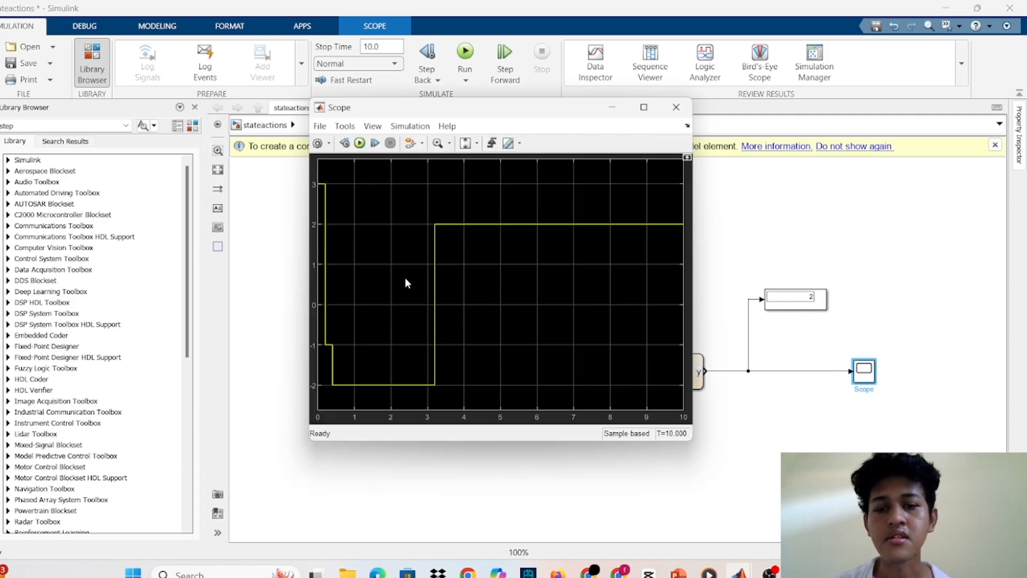
click(614, 111)
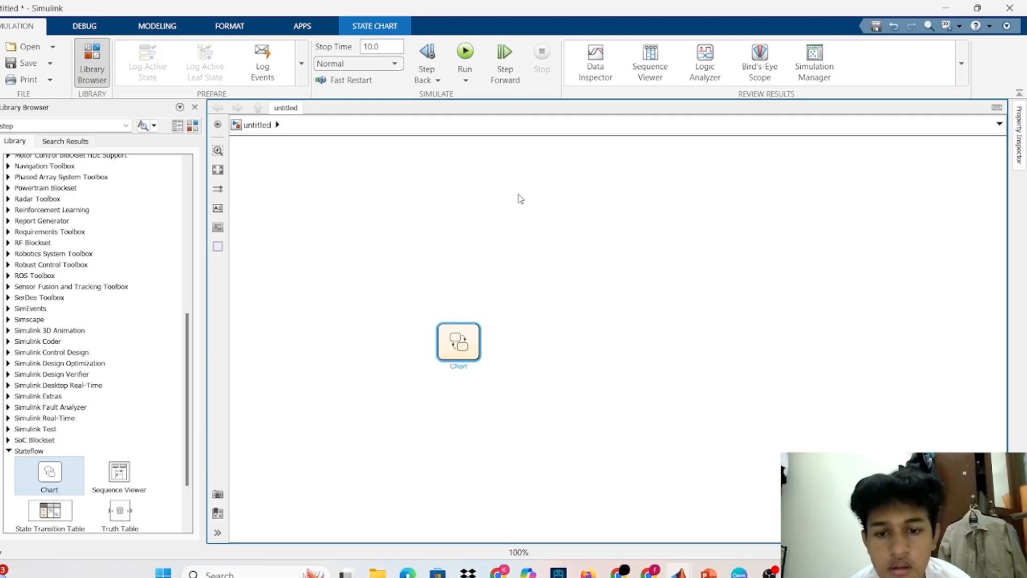
Step: Open the empty Chart in the untitled model and place three states diagonally, plus a Simulink Function beside them
click(463, 347)
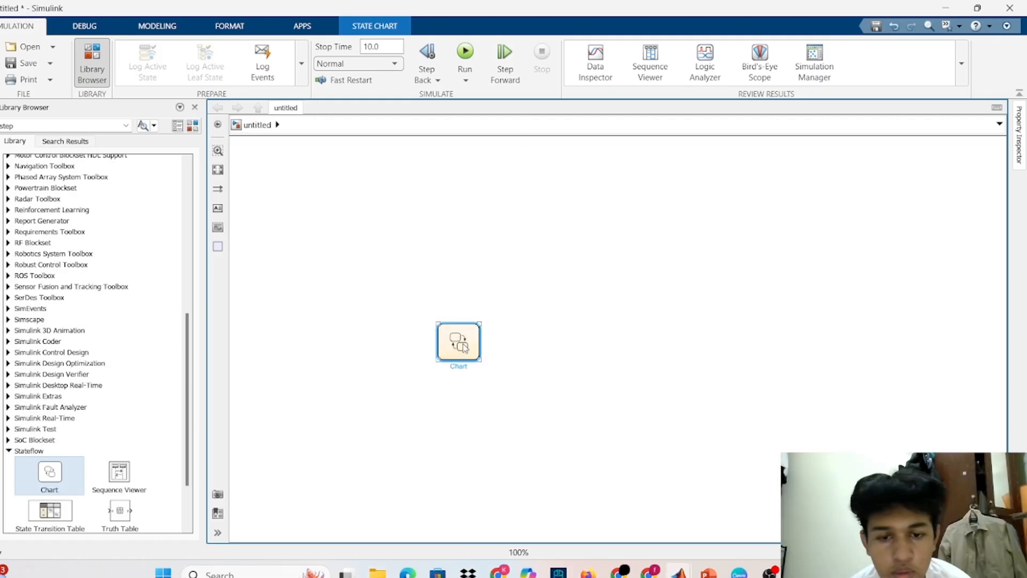
double_click(463, 346)
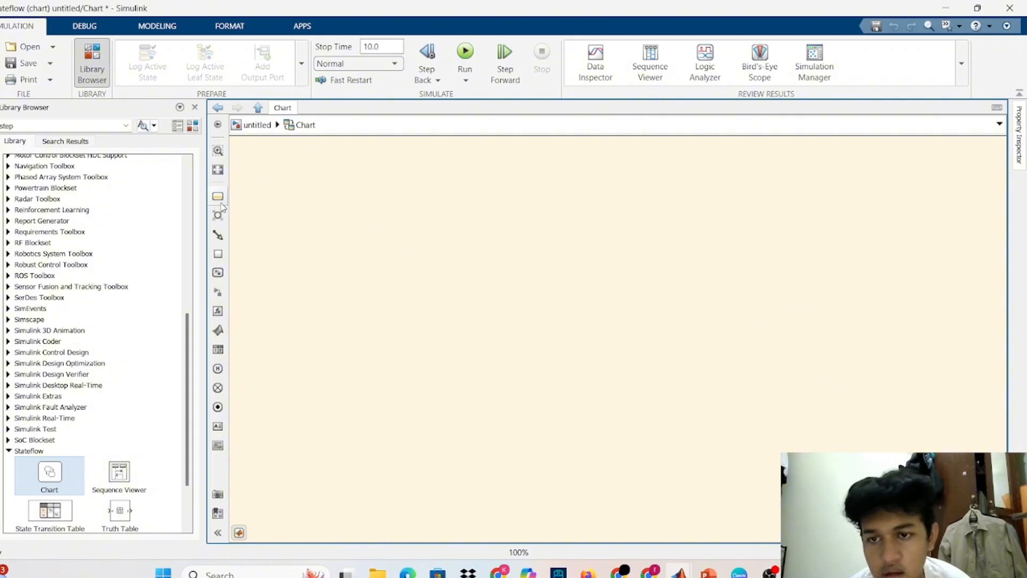
drag(218, 196, 335, 236)
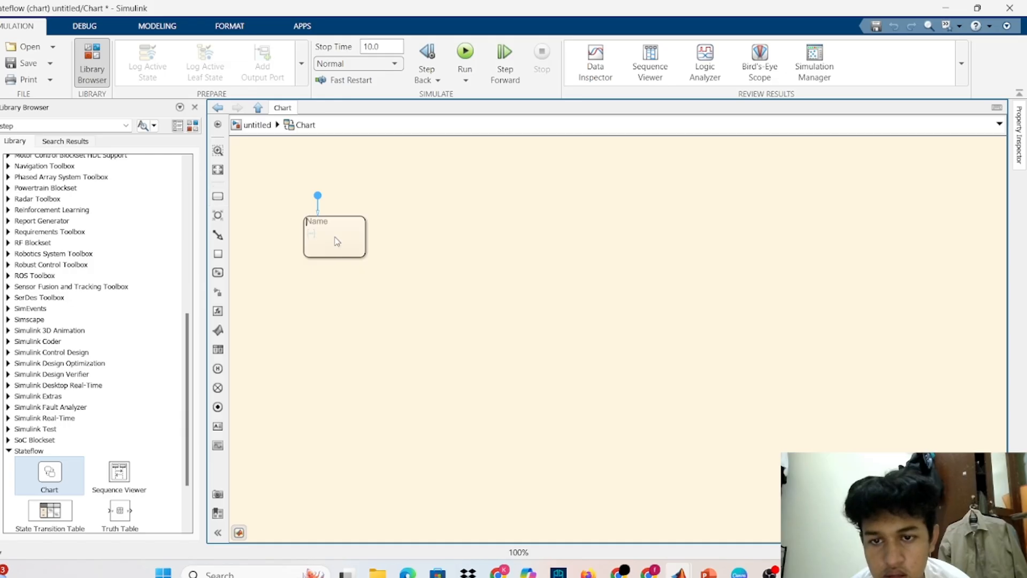
drag(218, 196, 402, 305)
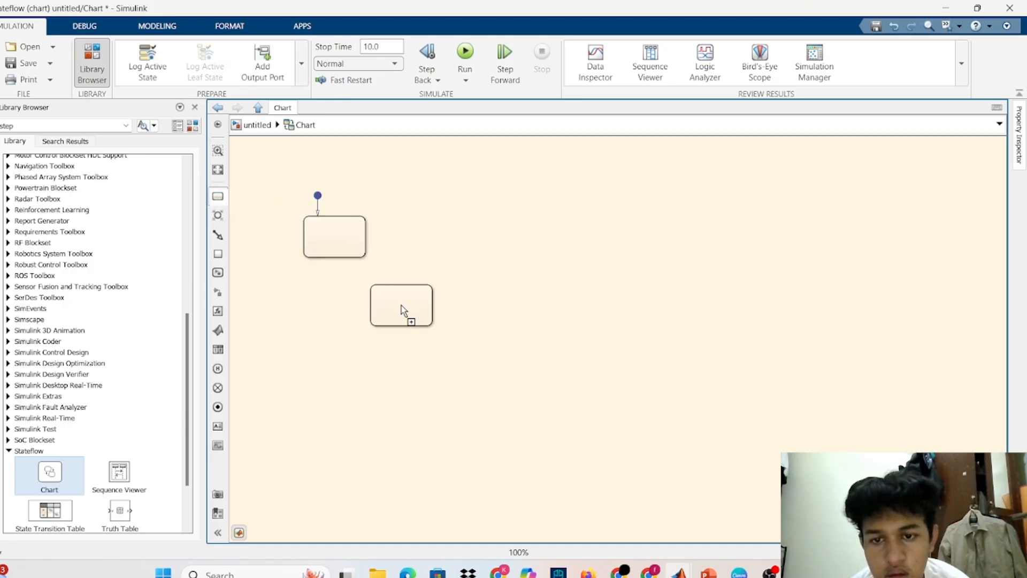
drag(218, 195, 447, 392)
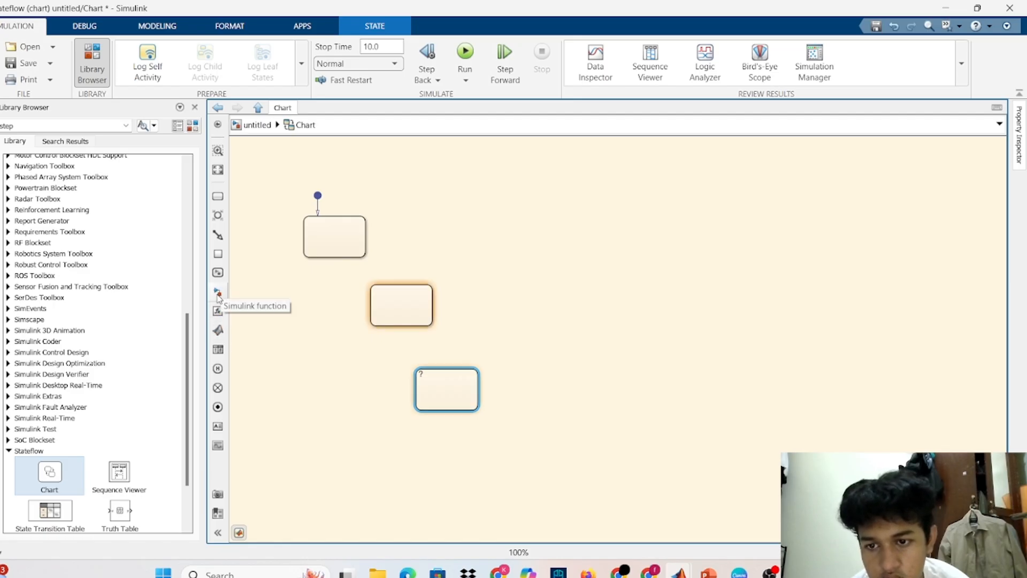
drag(218, 293, 294, 360)
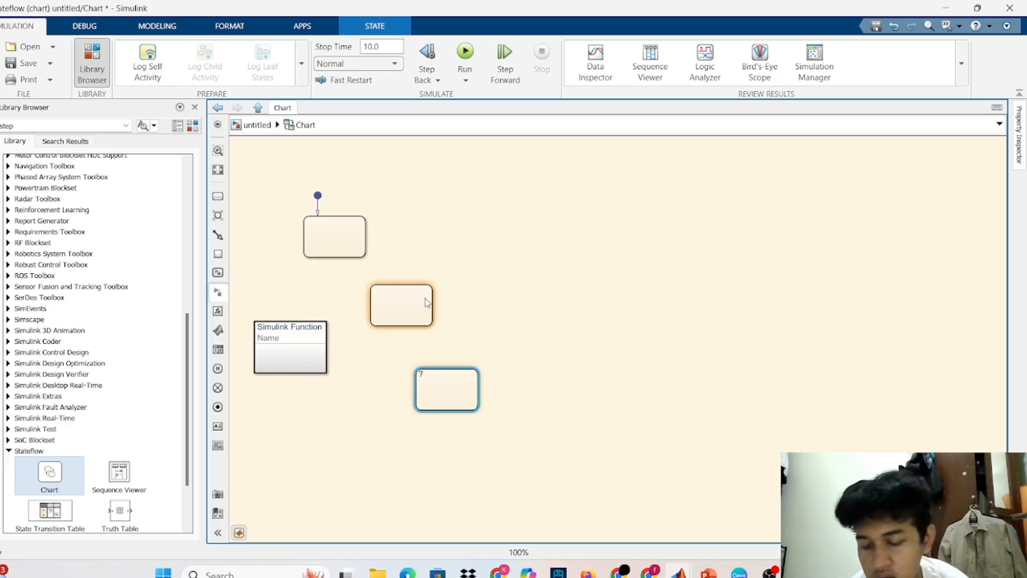
Step: Name the middle state B and give it the entry actions x=3; and y=SIMU(x)
double_click(408, 303)
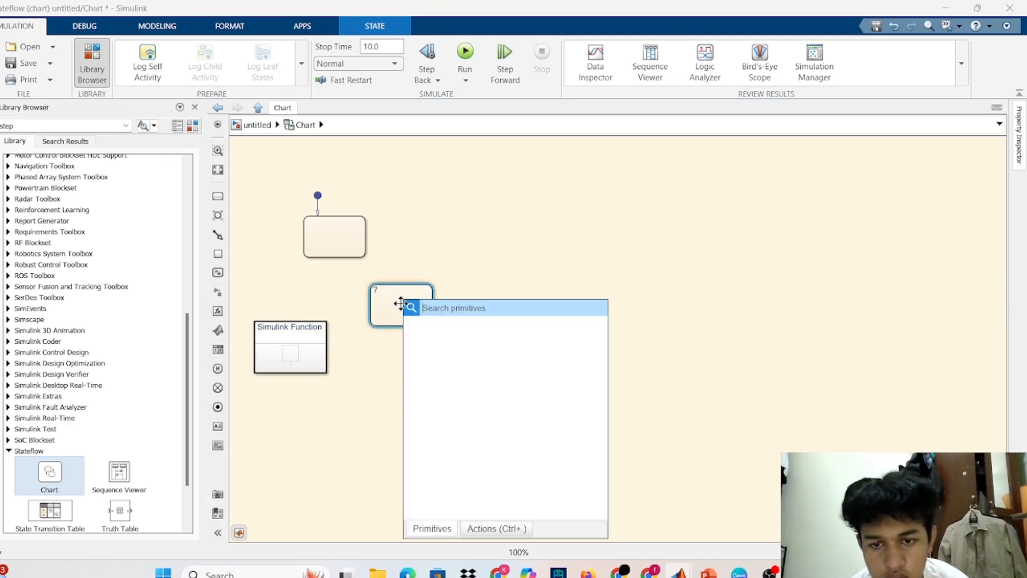
click(383, 294)
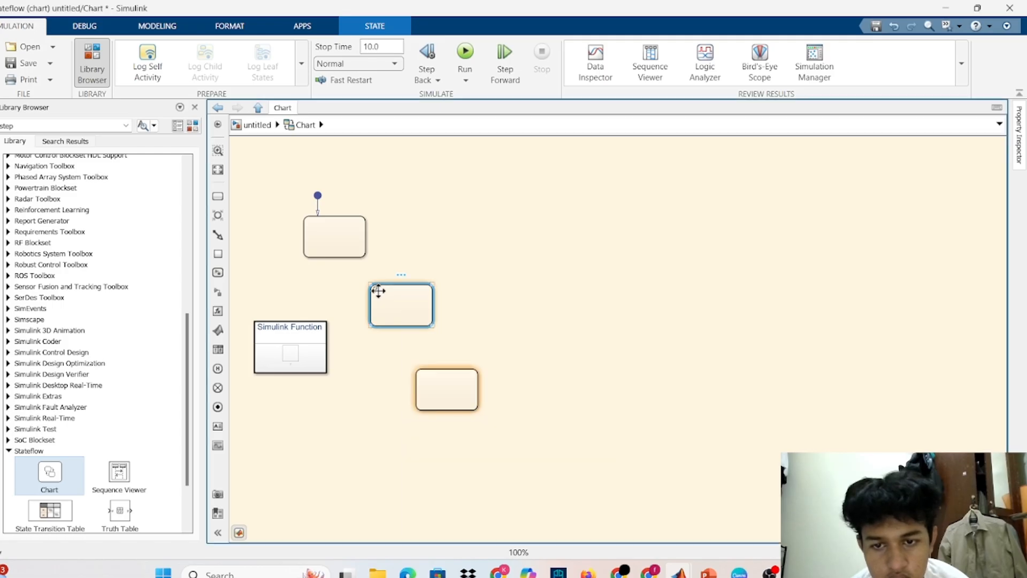
click(377, 291)
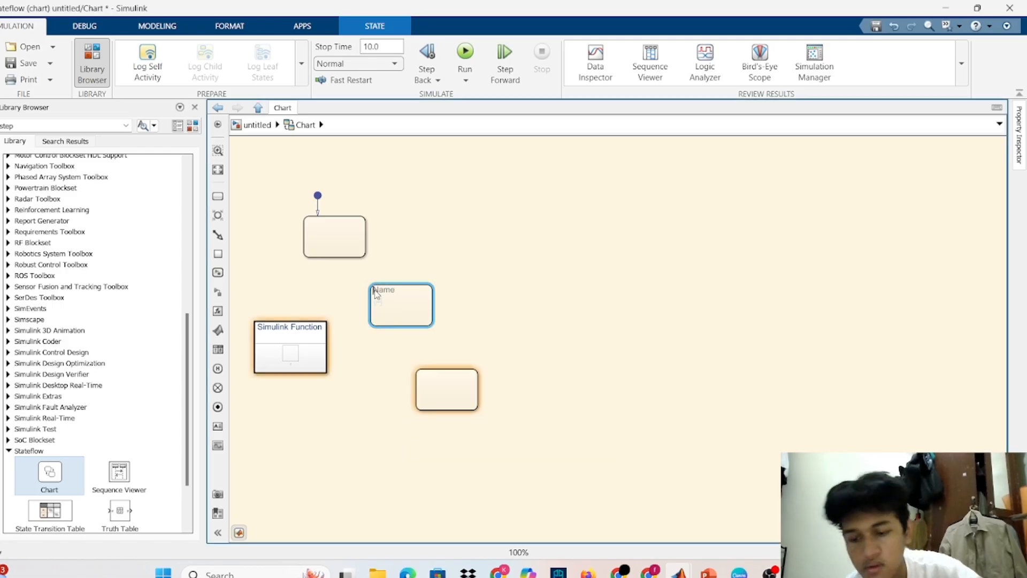
key(Caps_Lock)
text(R)
key(Caps_Lock)
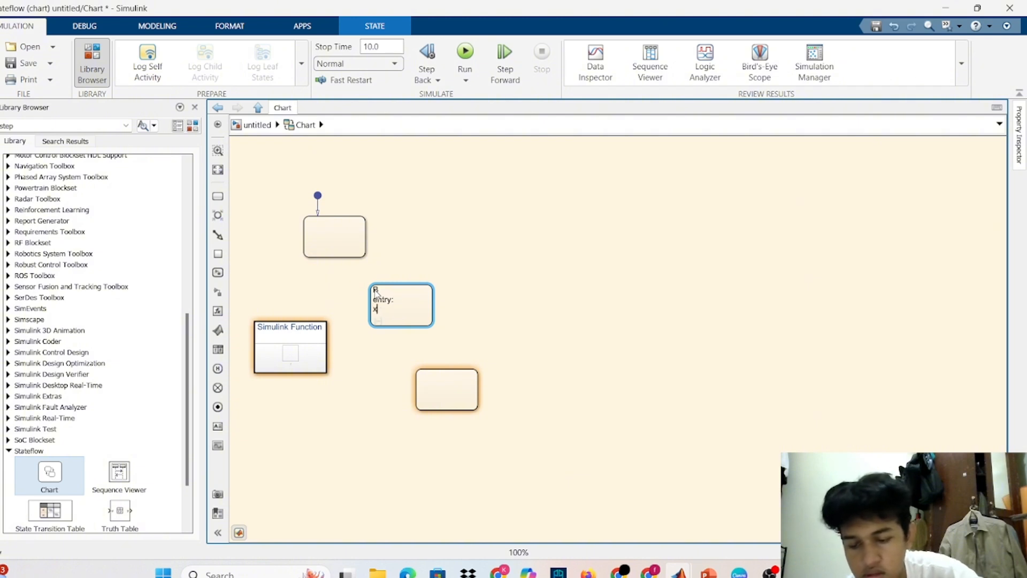
text(=)
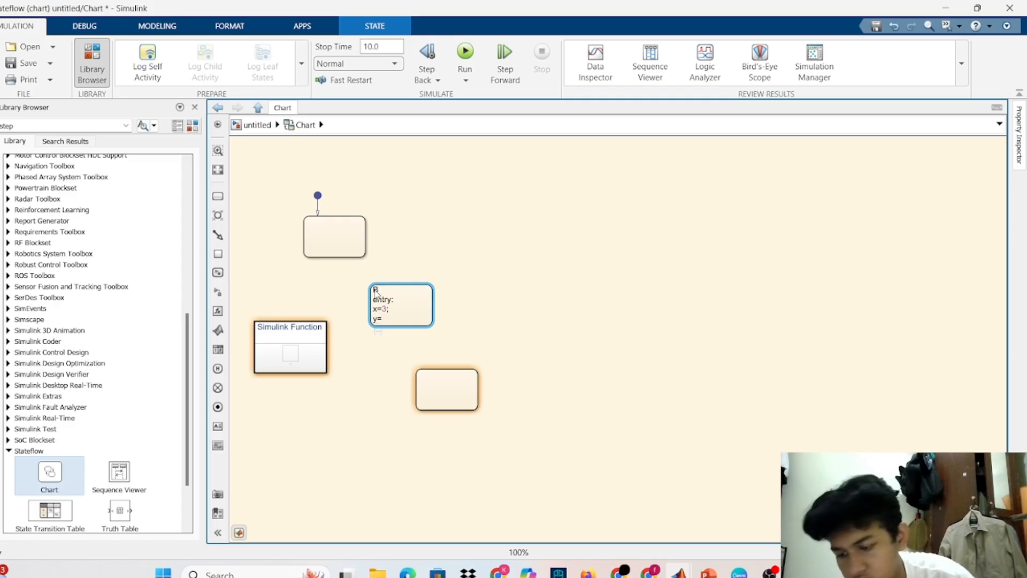
key(Caps_Lock)
text(S)
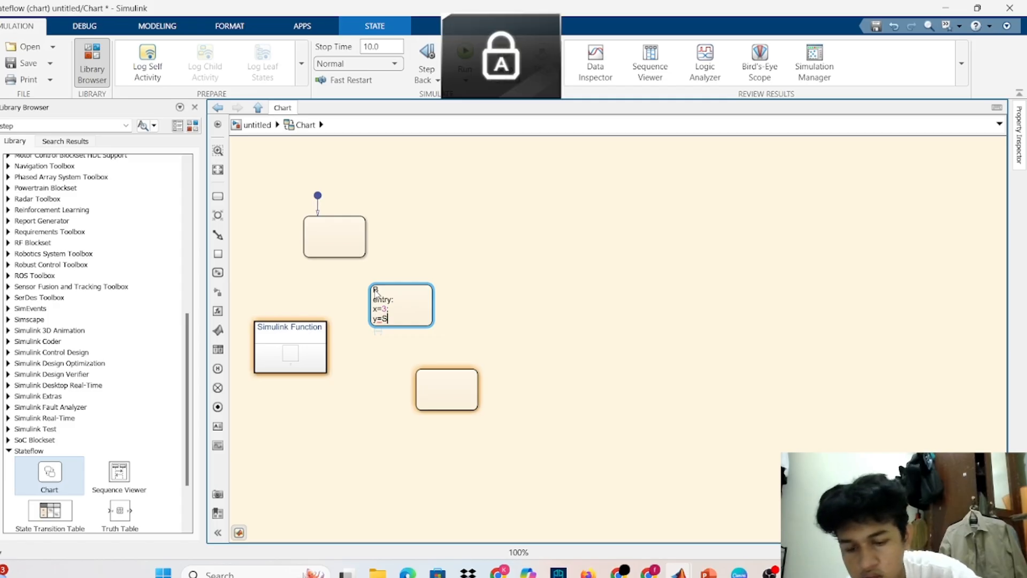
text(IMU)
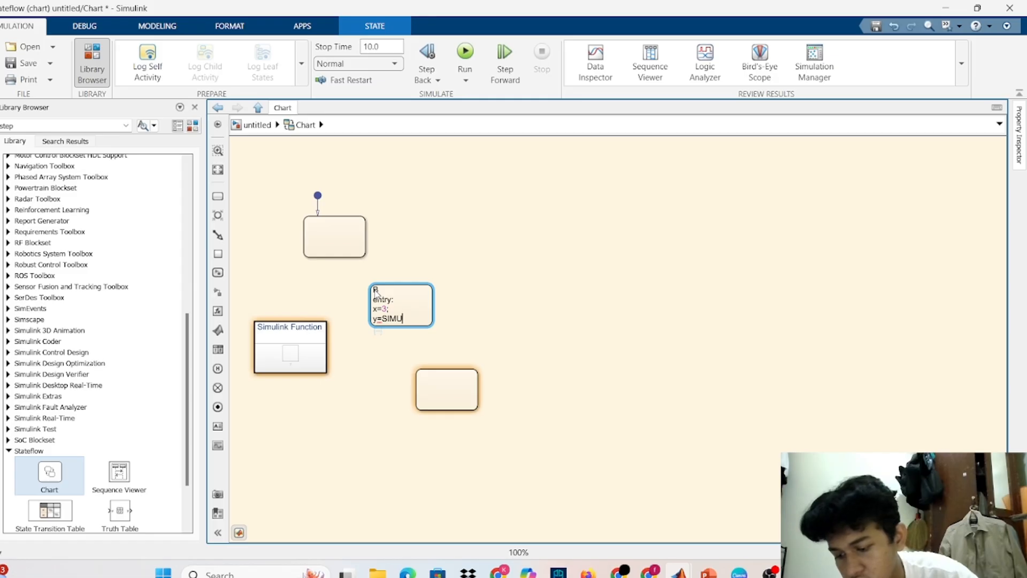
key(Caps_Lock)
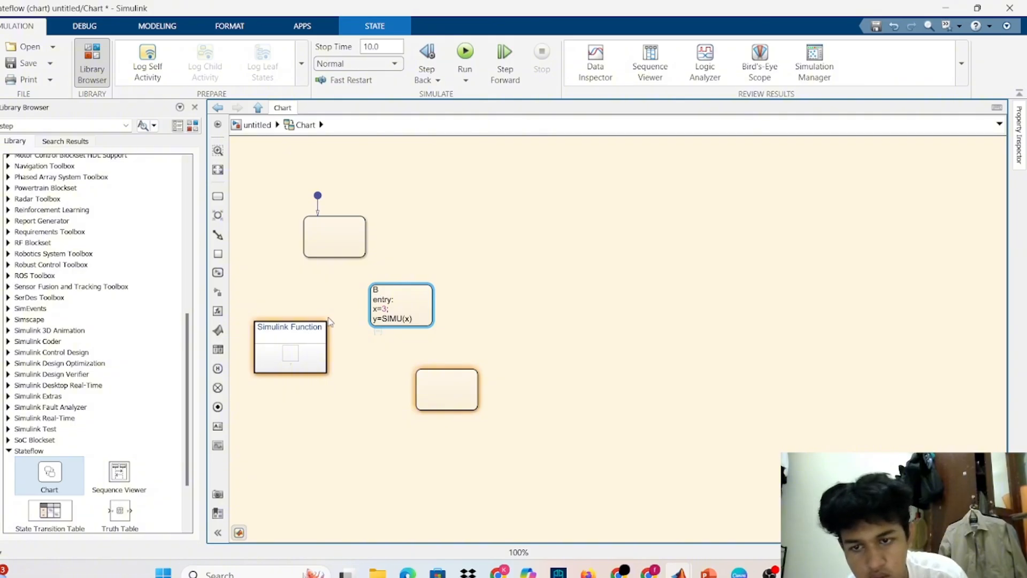
Step: Set the Simulink Function's signature to Out1 = SIMU(In1)
click(278, 339)
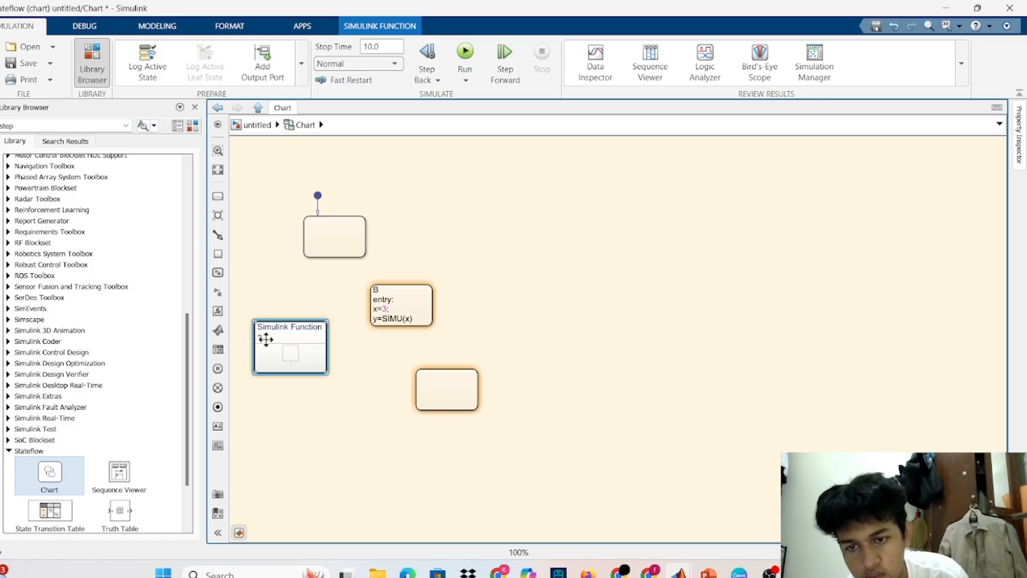
click(259, 338)
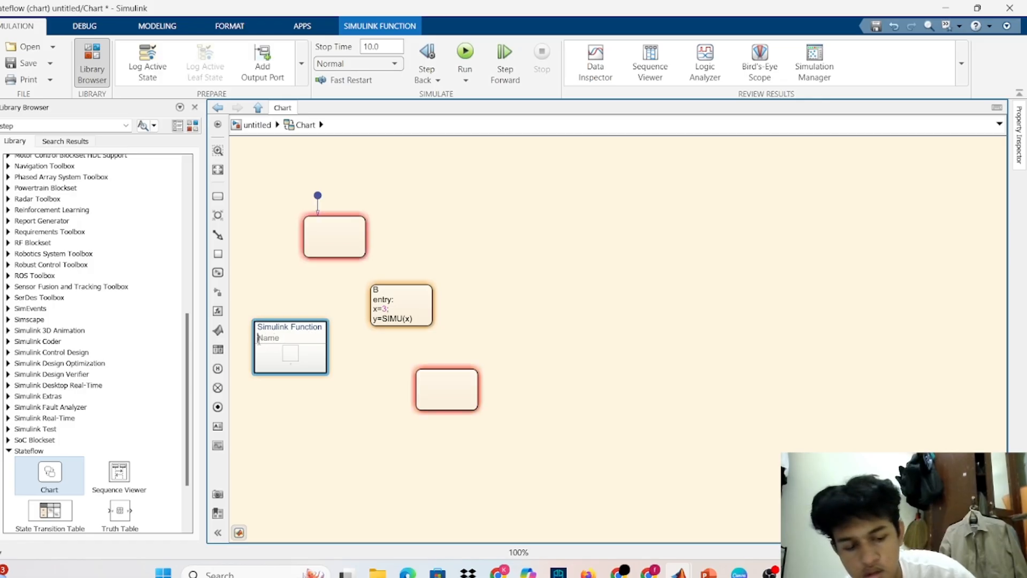
text(out1 =)
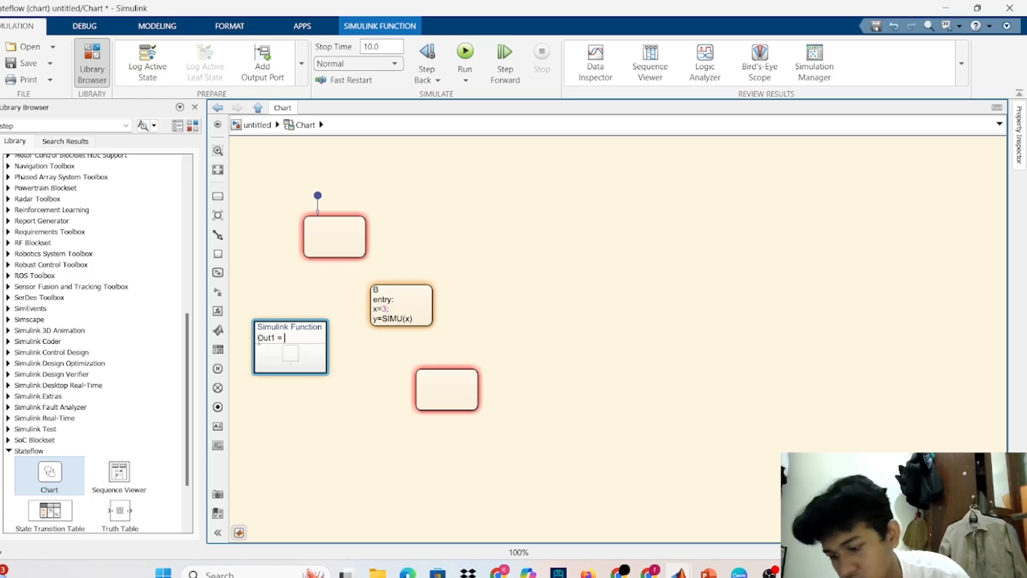
key(Caps_Lock)
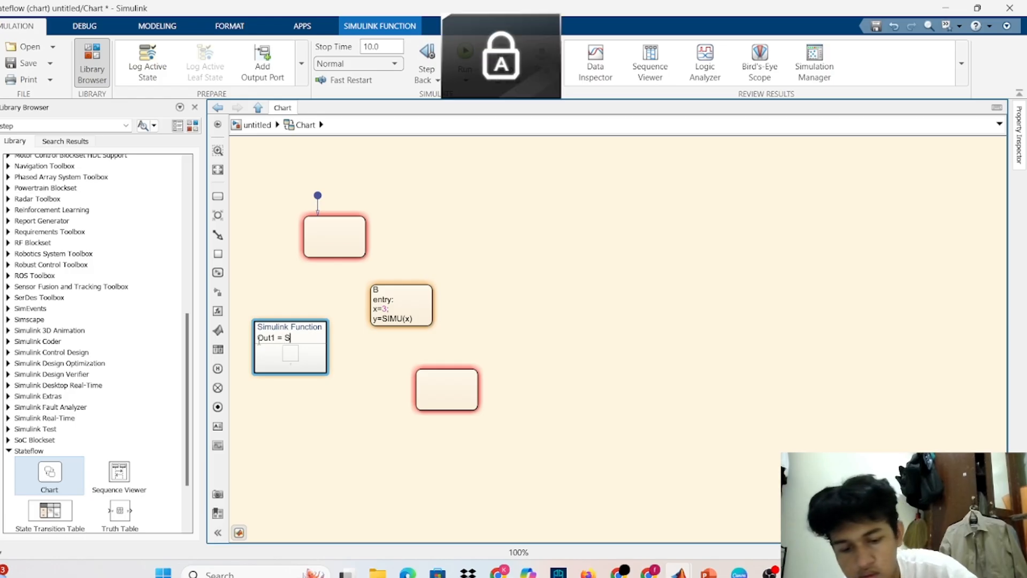
text(IMU)
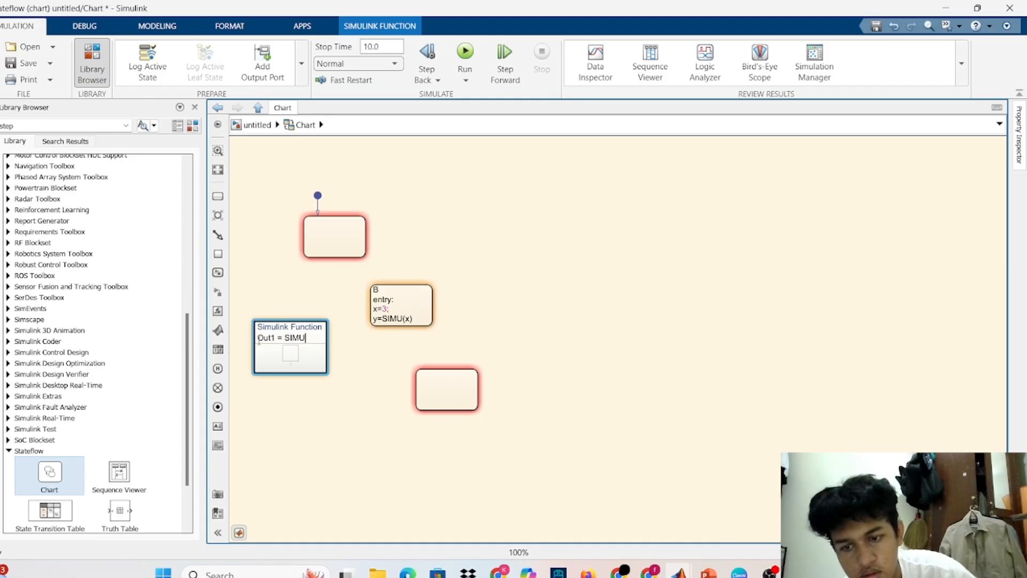
key(Caps_Lock)
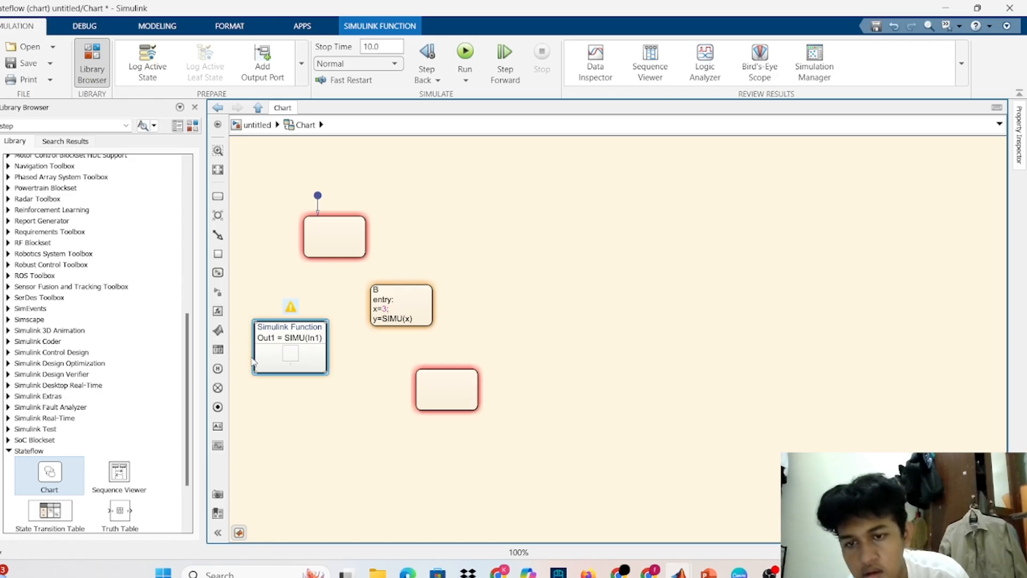
Step: Open the SIMU function and arrange its input and output ports on one row, leaving a gap between them
double_click(292, 355)
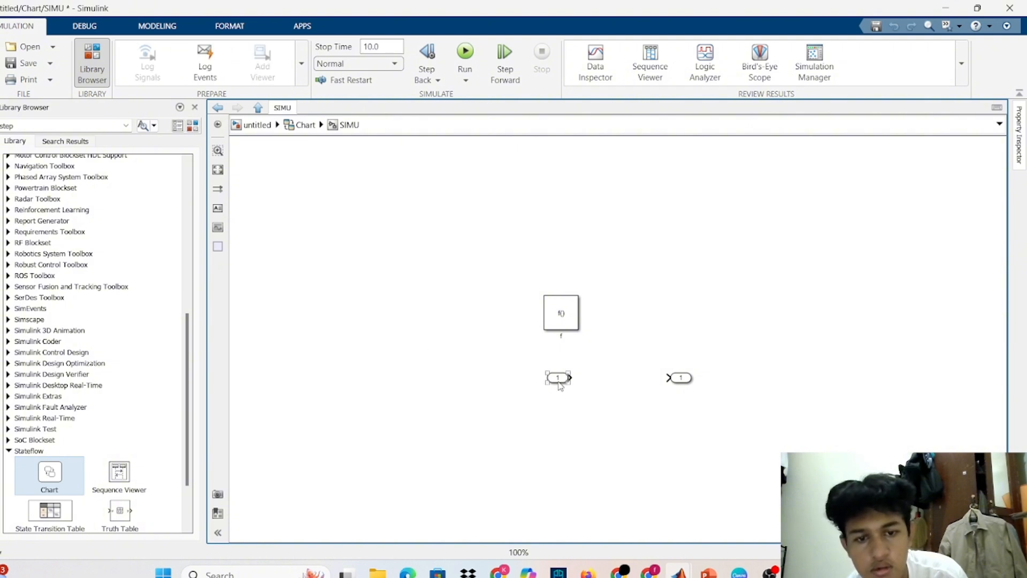
drag(558, 383, 321, 362)
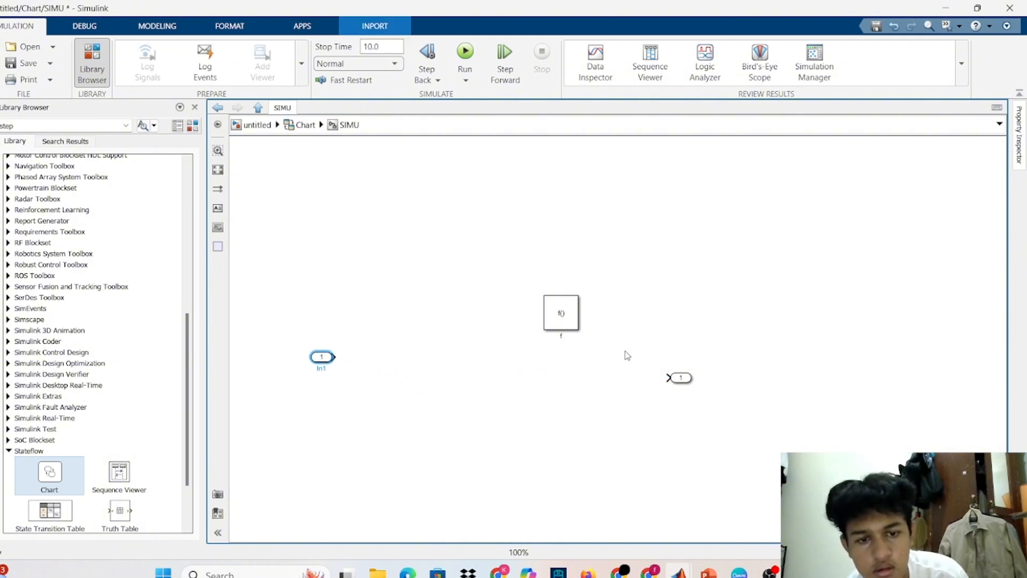
drag(685, 378, 469, 357)
click(421, 369)
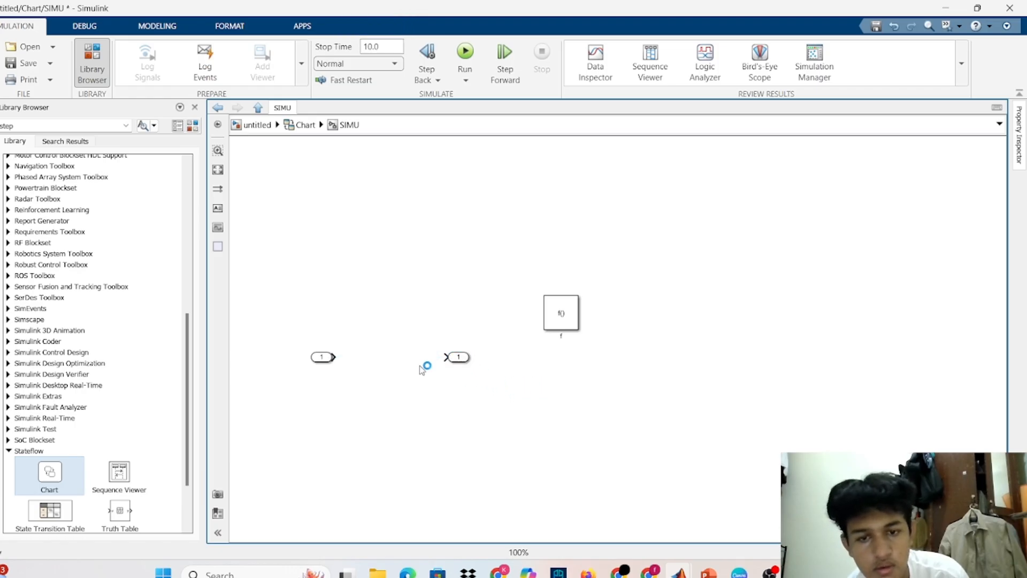
Step: Add a Sum block and align it between the In1 and Out1 ports
double_click(442, 333)
text(sum)
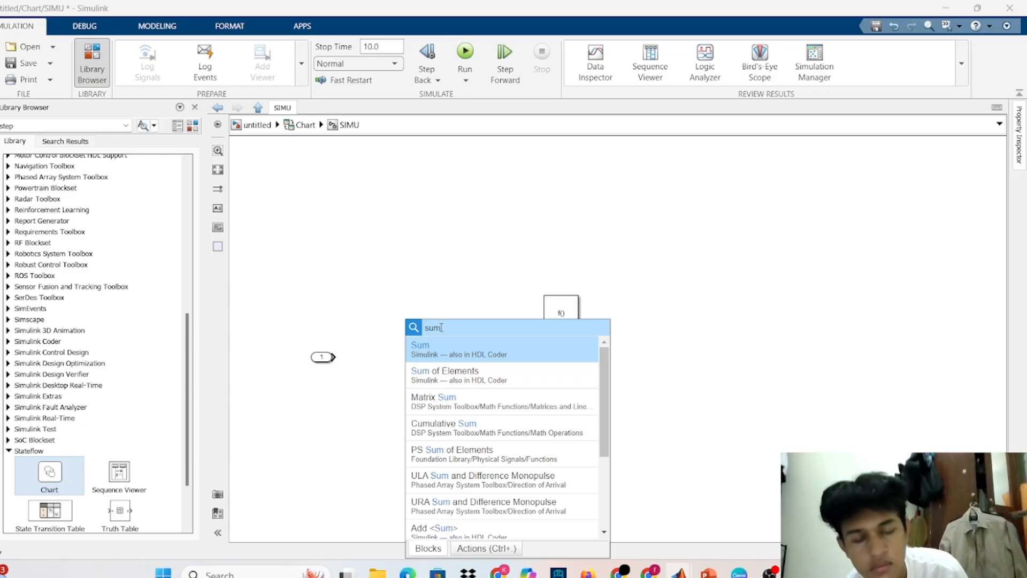
key(Return)
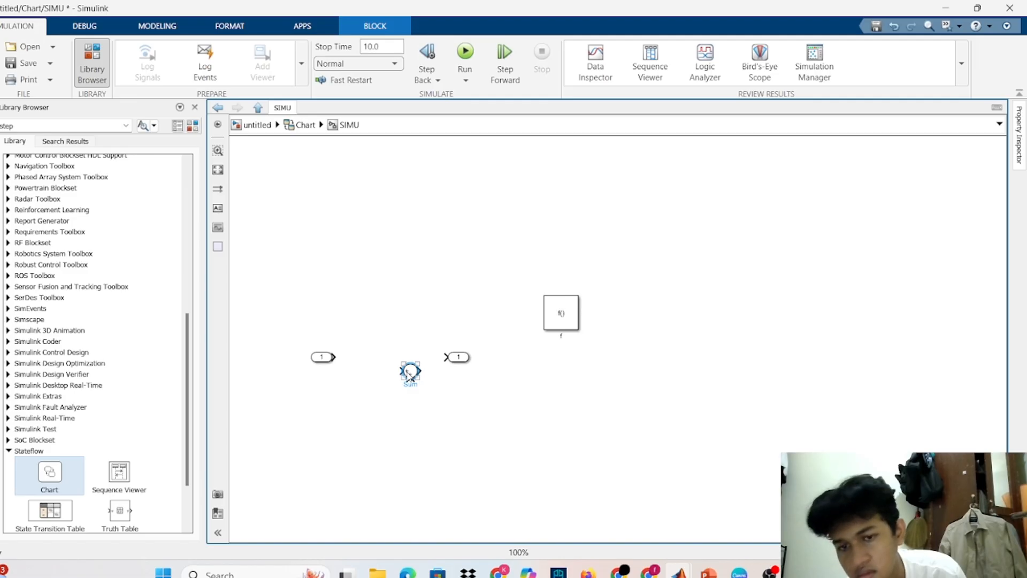
drag(411, 376, 390, 358)
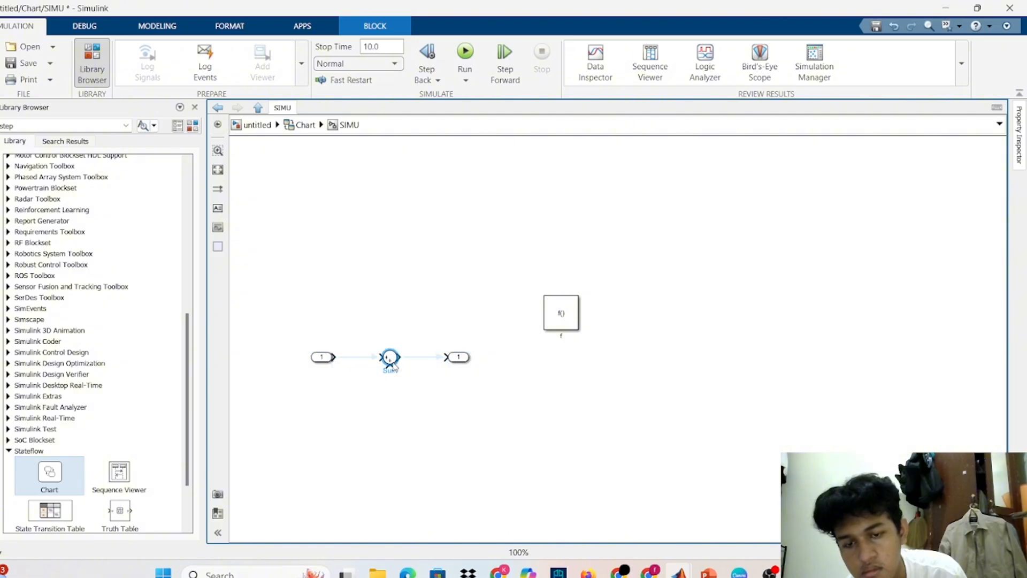
Step: Add a Simulink Constant block just below the Sum block in the SIMU function
double_click(401, 405)
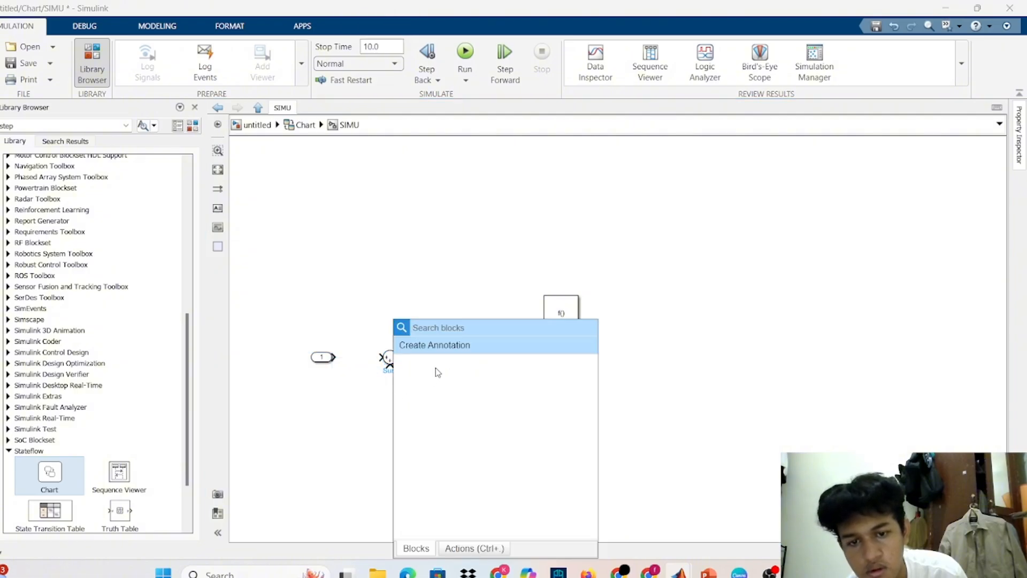
text(con)
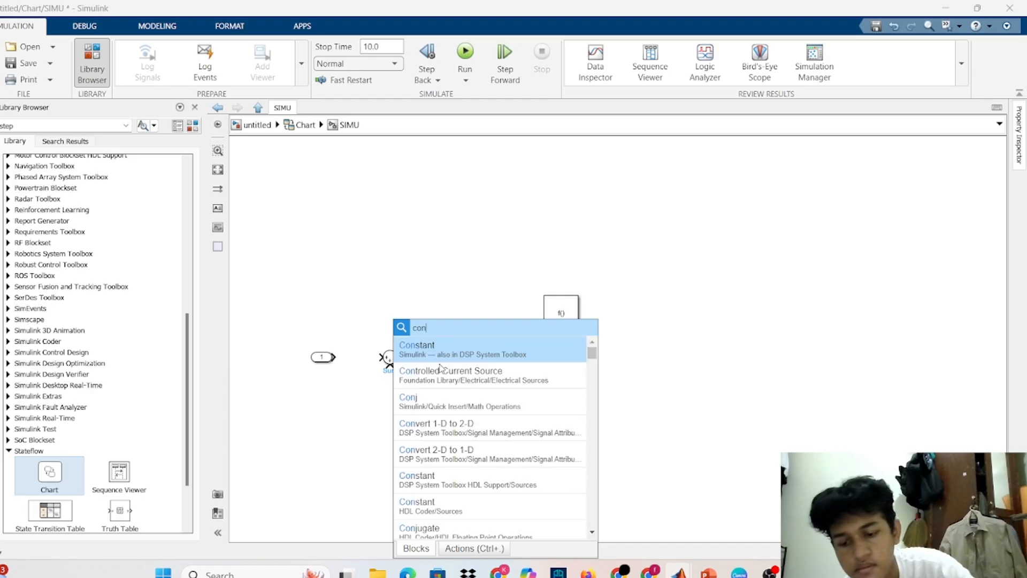
text(stant)
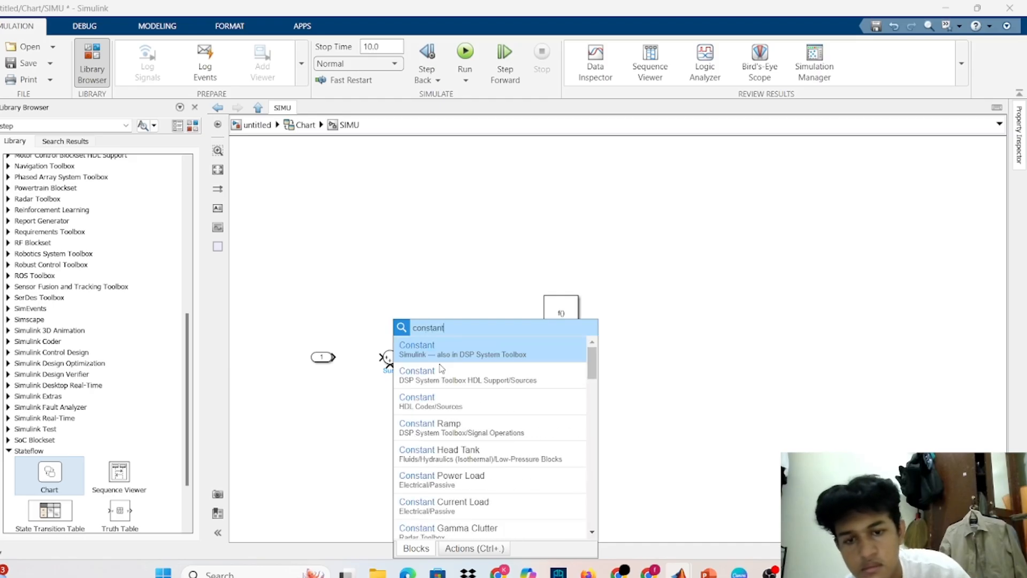
key(Return)
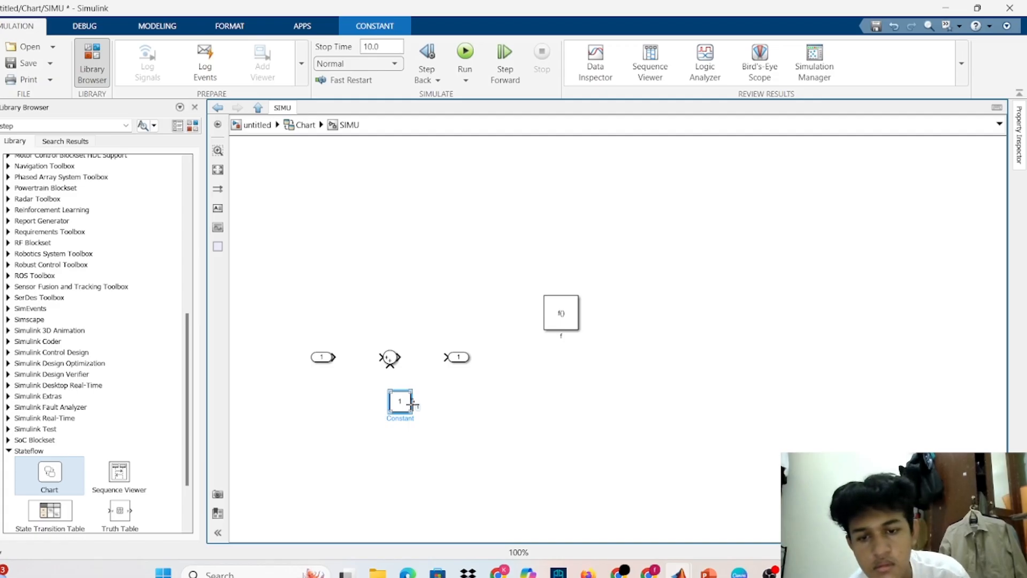
Step: Wire In1 and the Constant block into the Sum inputs, and connect the Sum output to Out1
mouse_move(409, 405)
mouse_down()
mouse_move(399, 407)
mouse_move(406, 397)
mouse_move(387, 358)
mouse_up()
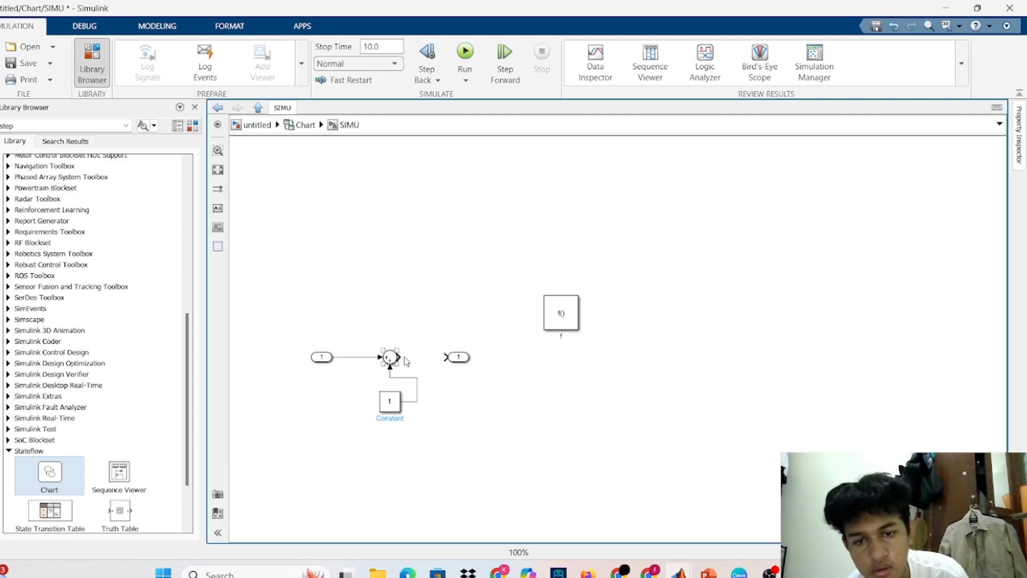
click(397, 359)
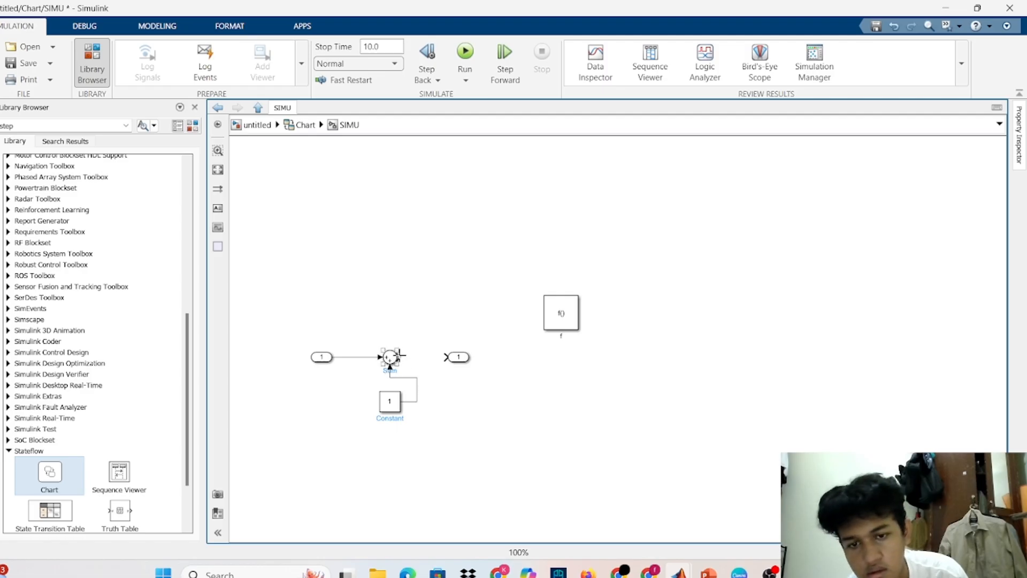
drag(401, 357, 446, 357)
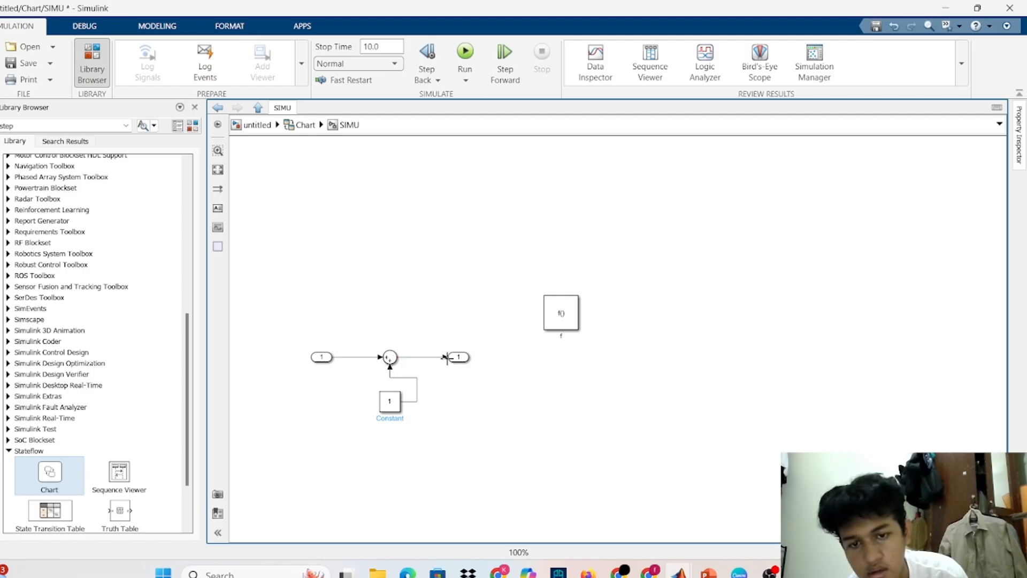
Step: Check the signal attributes of the In1 port, including its data type and port dimensions
click(324, 357)
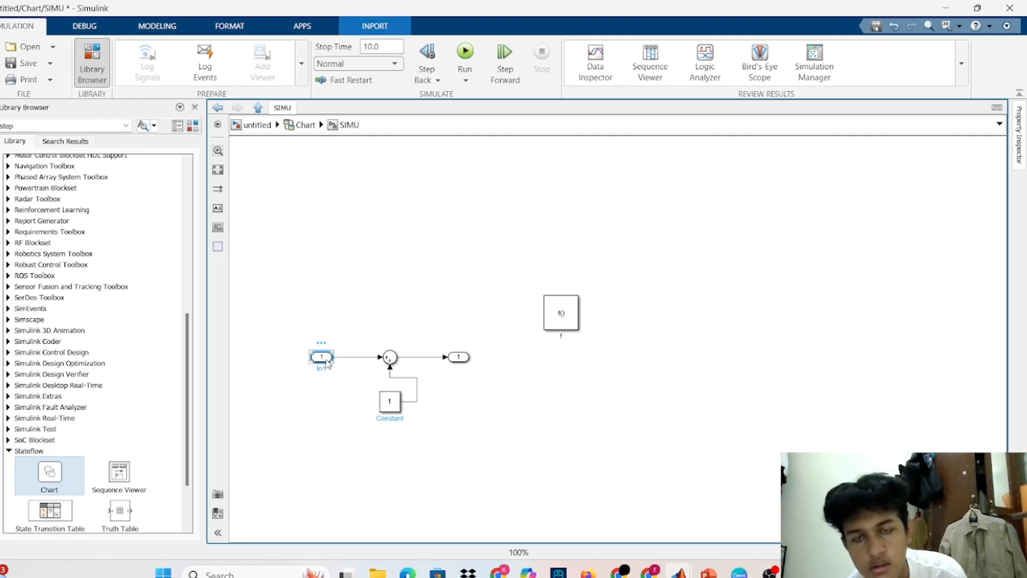
double_click(324, 357)
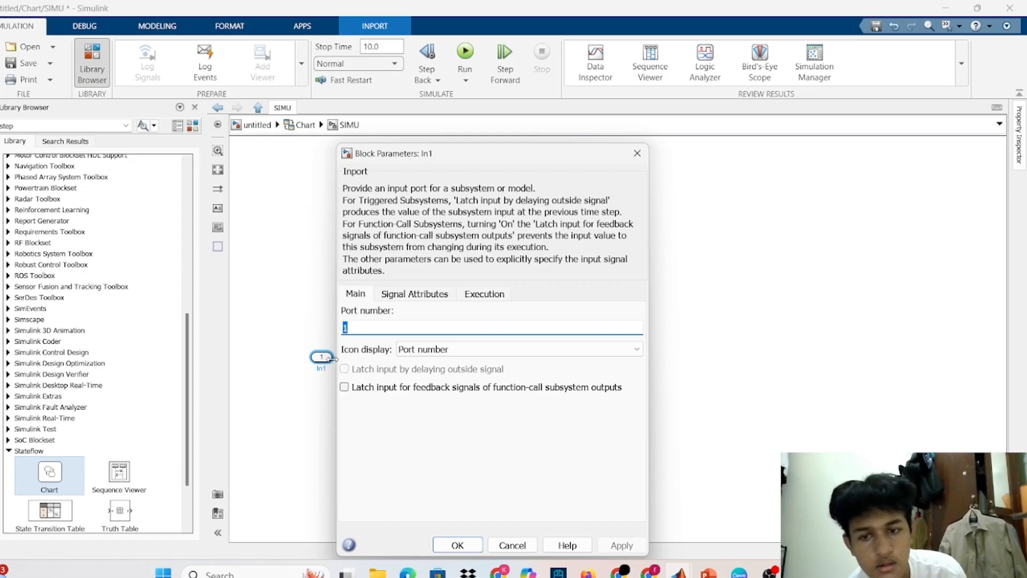
click(422, 297)
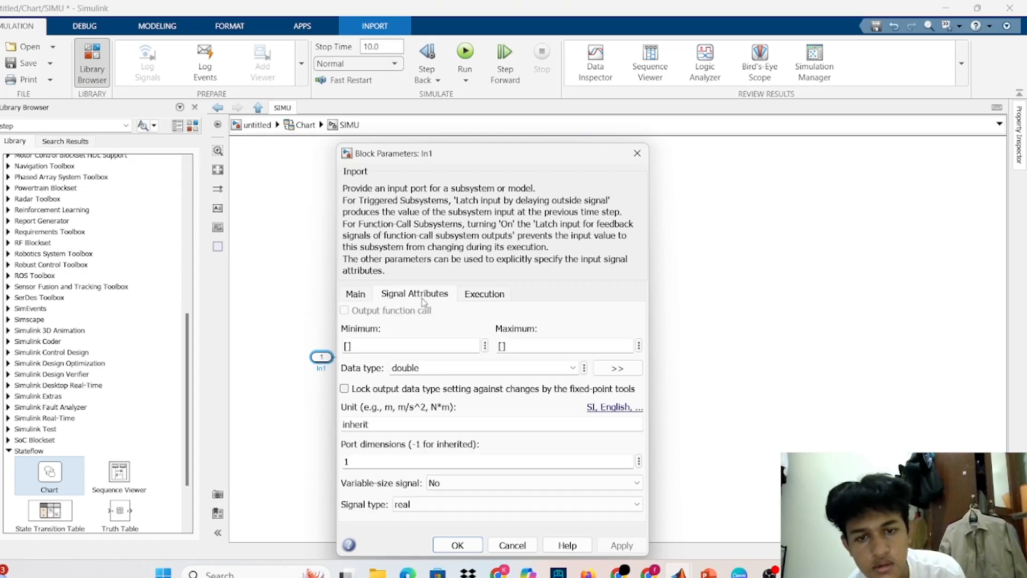
scroll(432, 366, down, 2)
scroll(432, 367, up, 2)
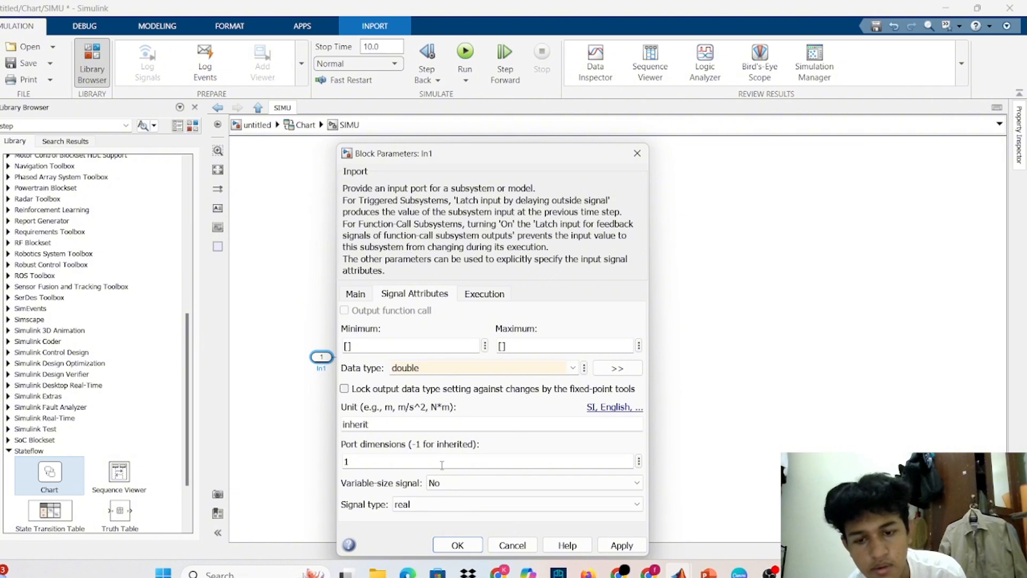
click(464, 547)
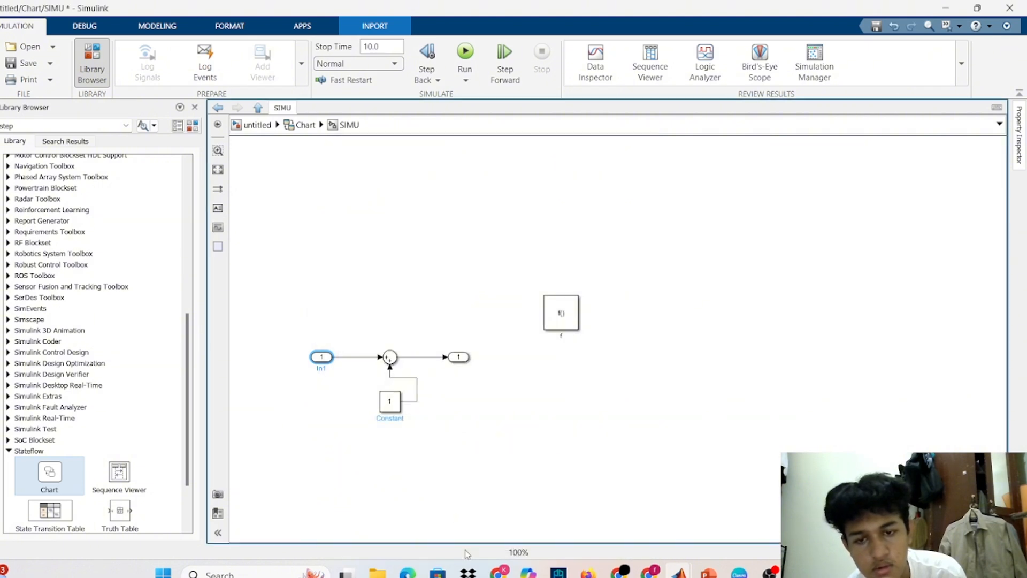
Step: Set both the output data type and the accumulator data type of the Sum block to double
double_click(390, 357)
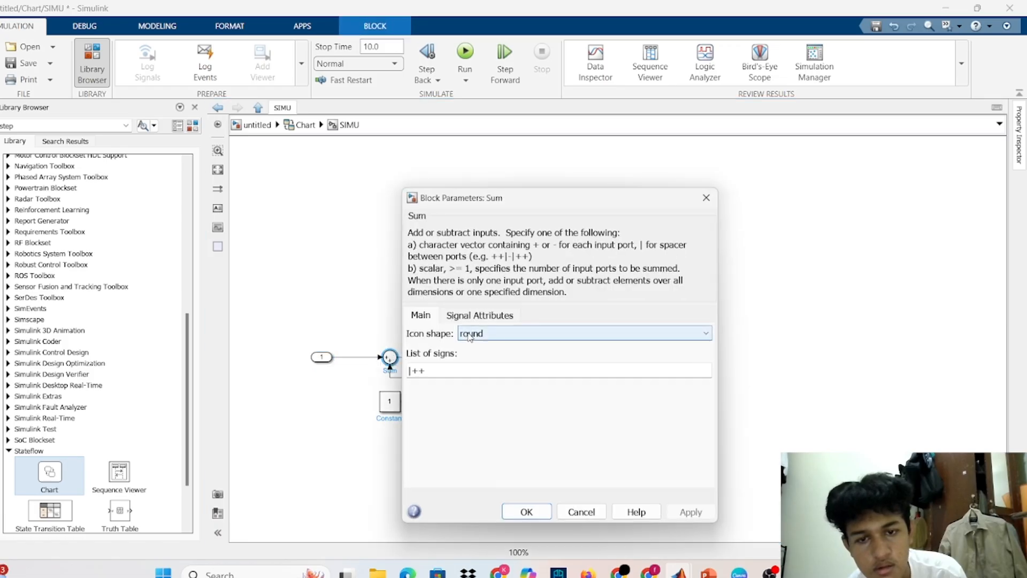
click(490, 335)
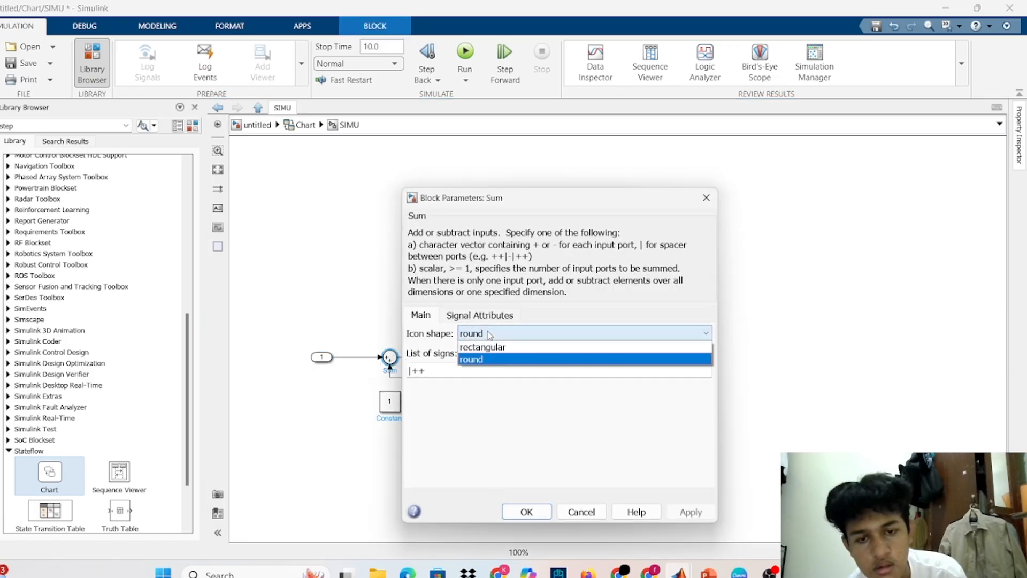
click(490, 335)
click(480, 316)
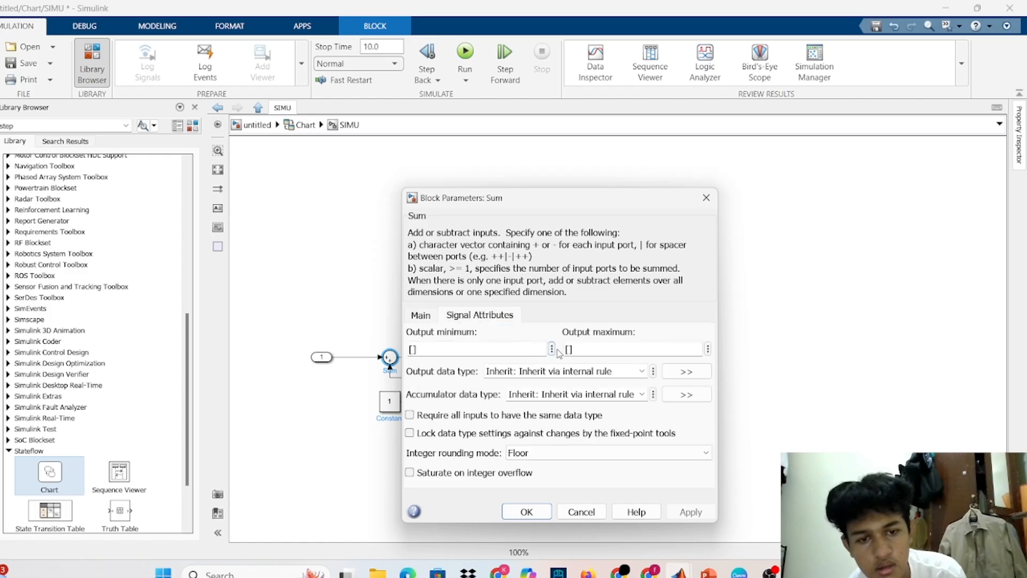
click(642, 370)
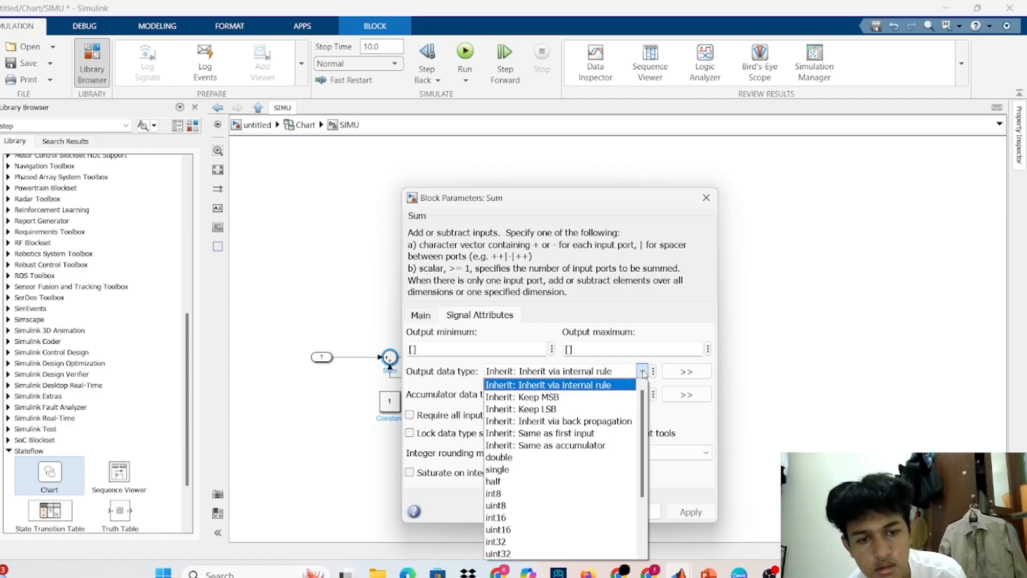
click(551, 457)
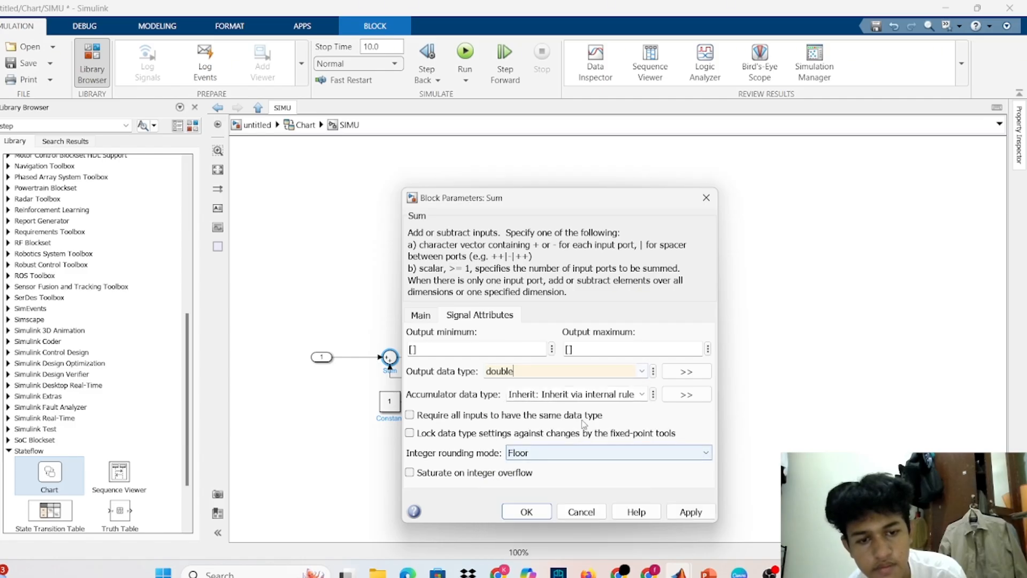
click(642, 396)
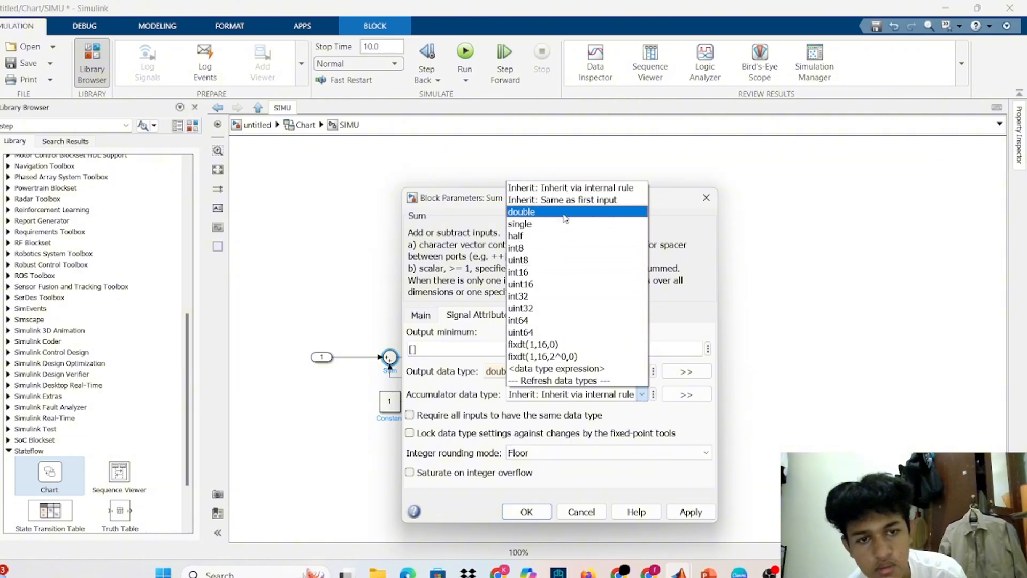
click(565, 214)
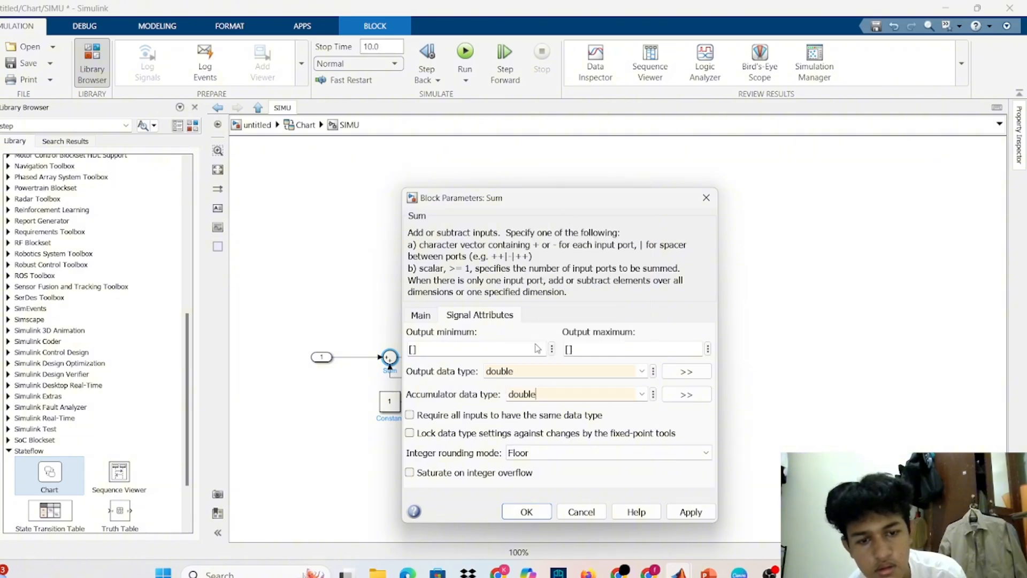
click(689, 513)
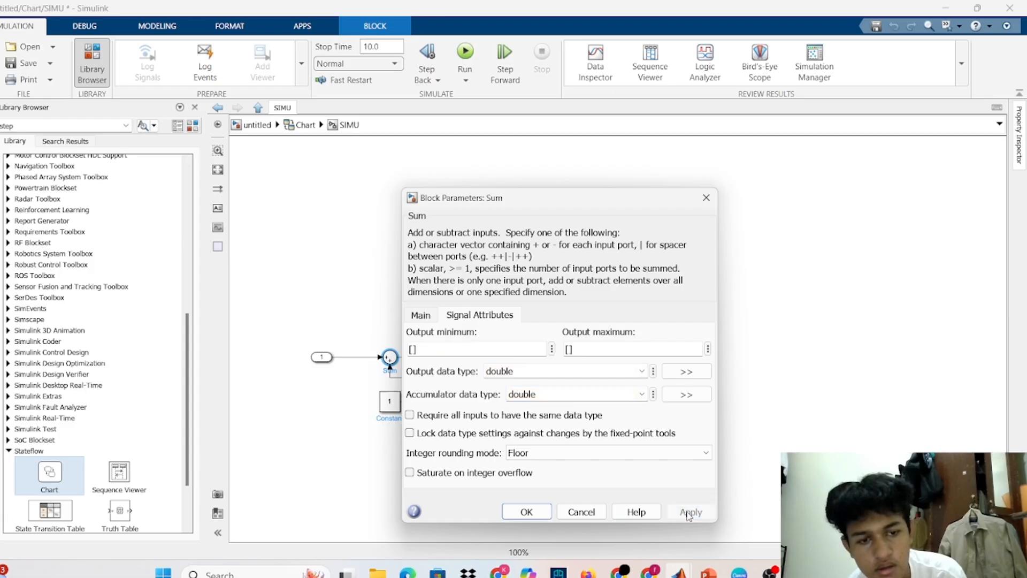
click(527, 512)
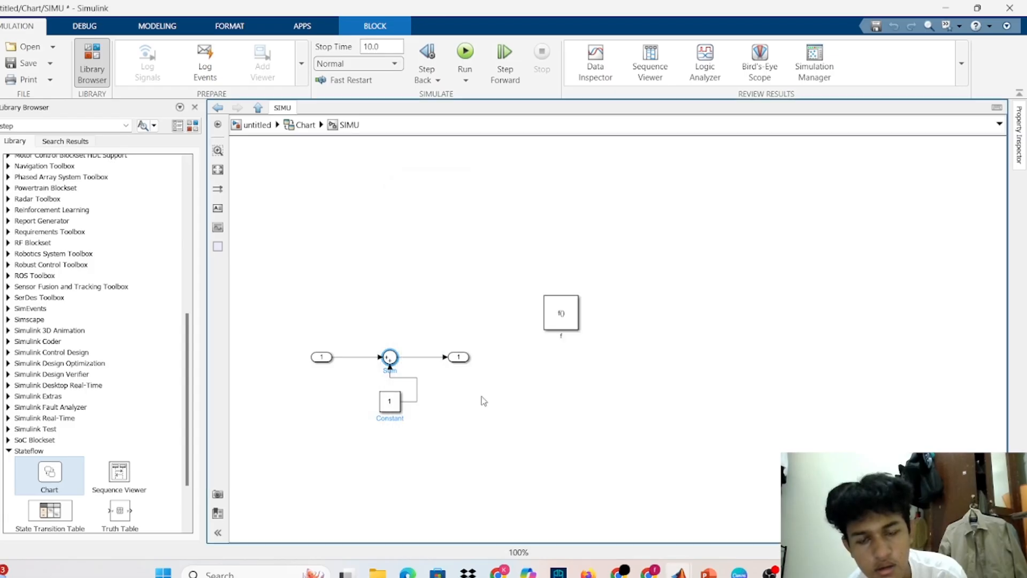
Step: Set the Out1 port's dimensions to 1 and its data type to double
double_click(459, 357)
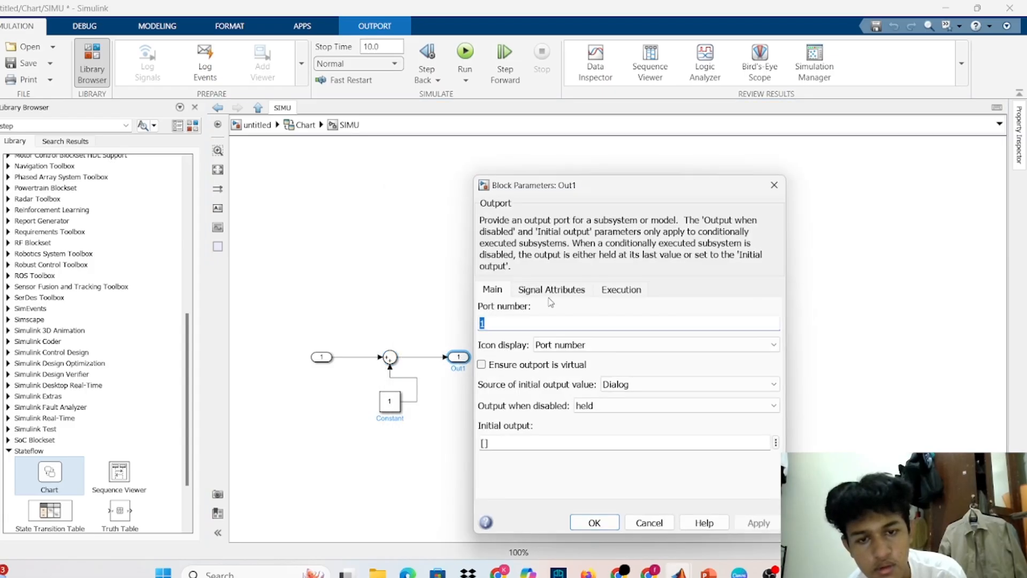
click(554, 290)
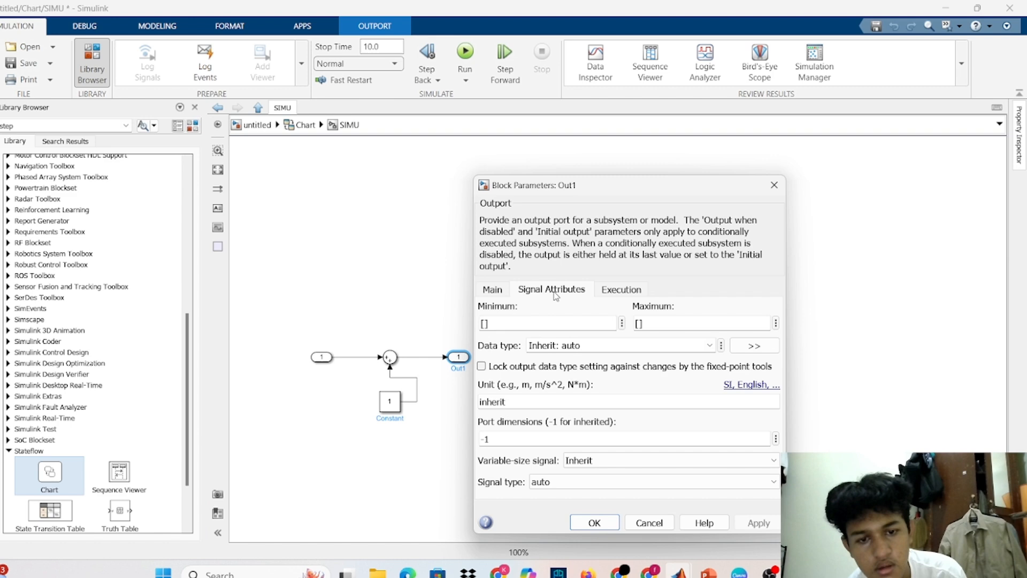
double_click(525, 439)
key(BackSpace)
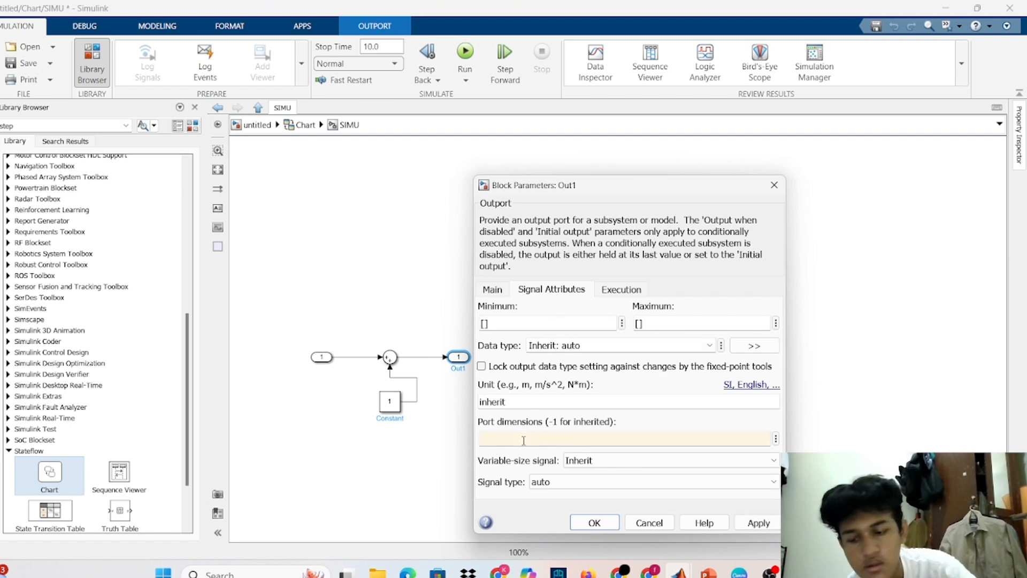
text(1)
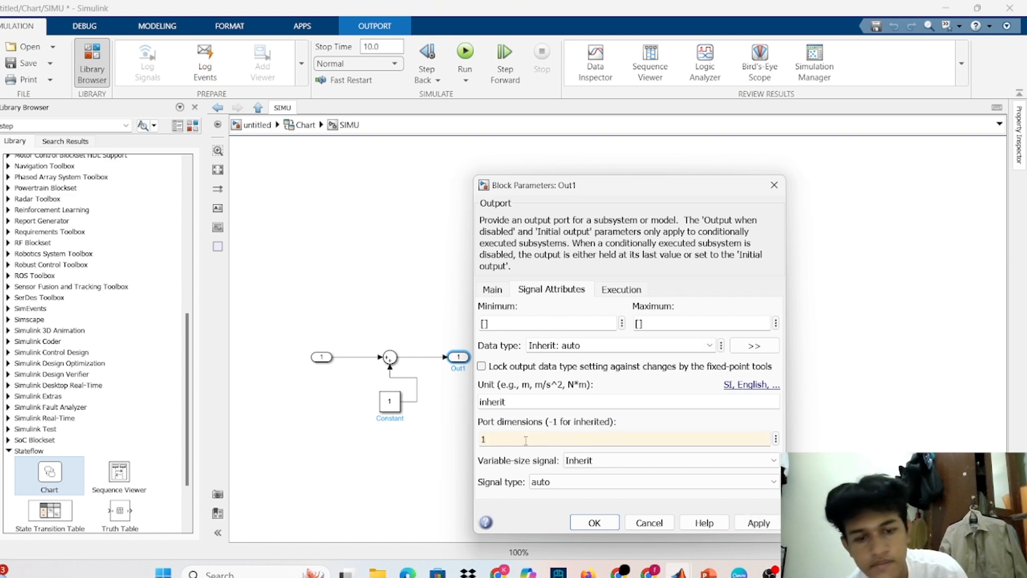
click(615, 461)
click(616, 463)
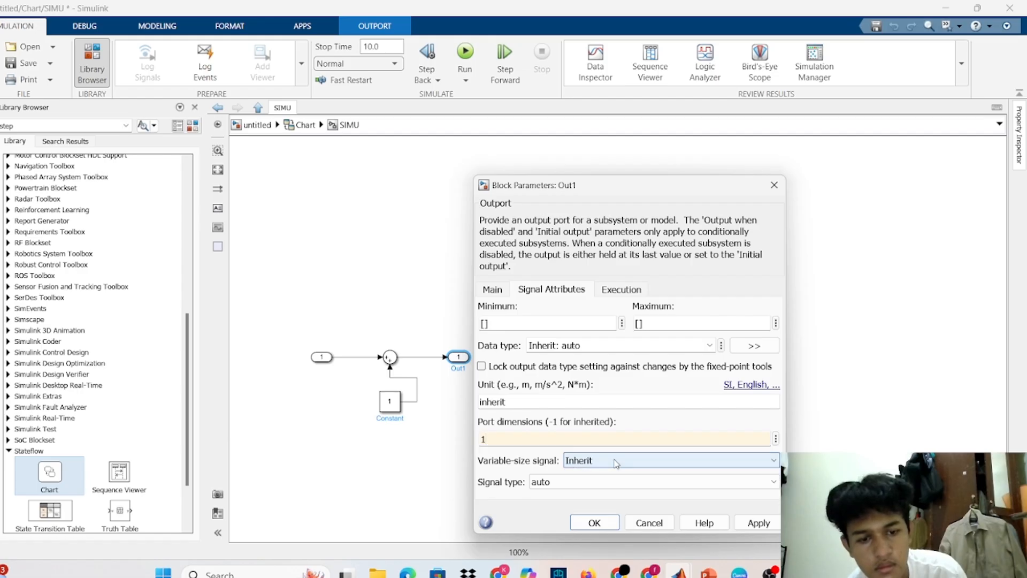
triple_click(610, 344)
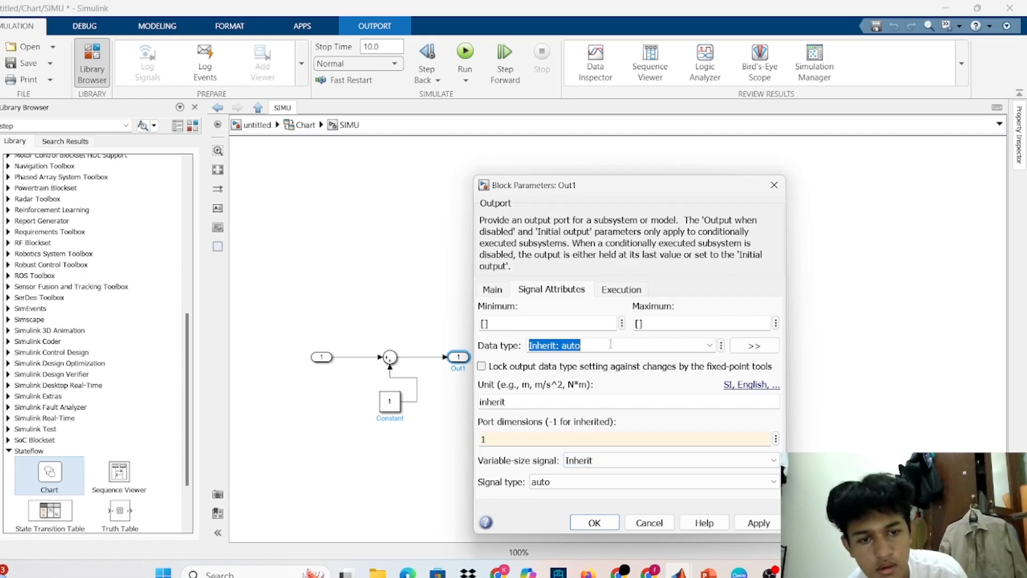
click(709, 347)
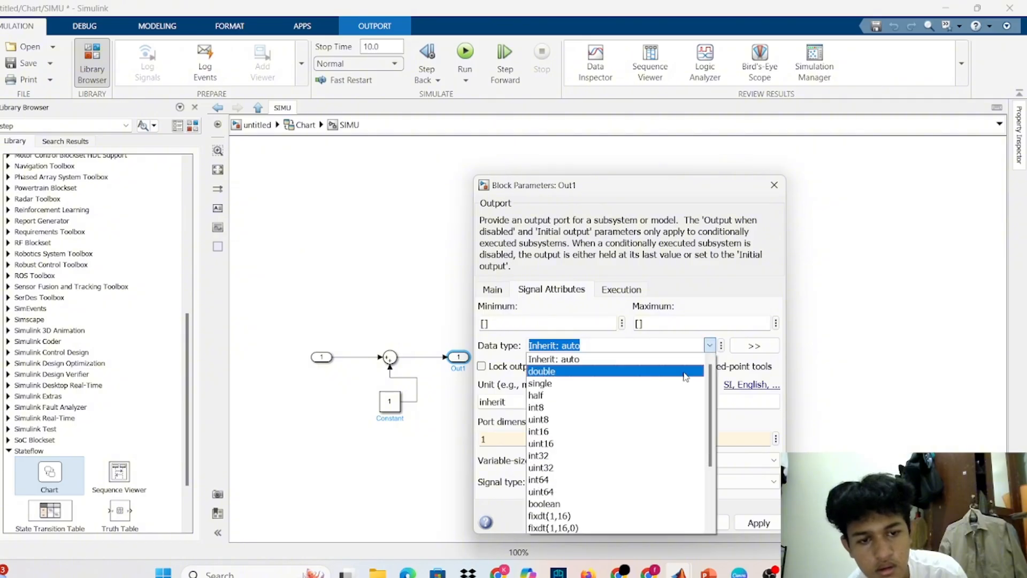
click(667, 371)
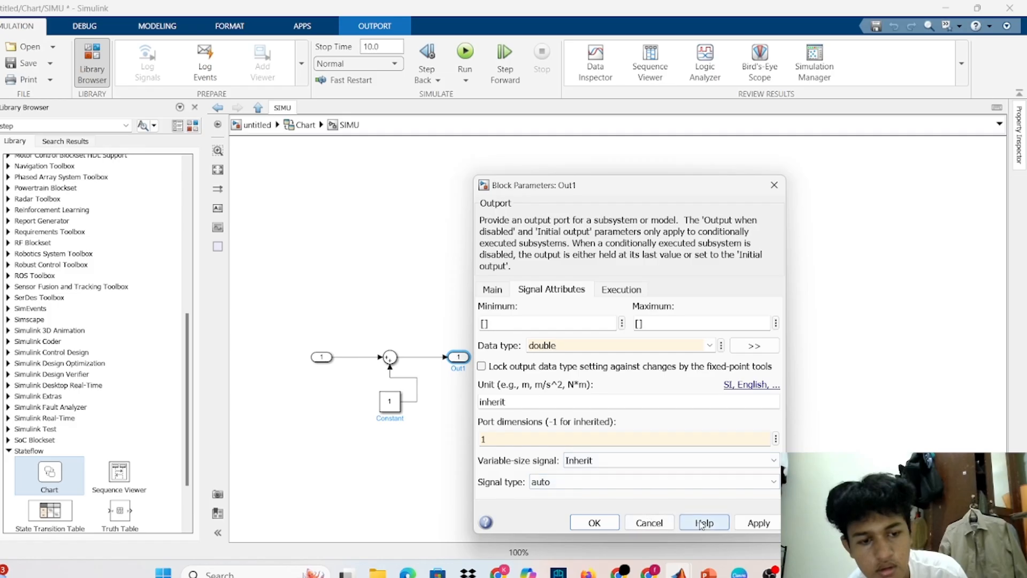
click(754, 525)
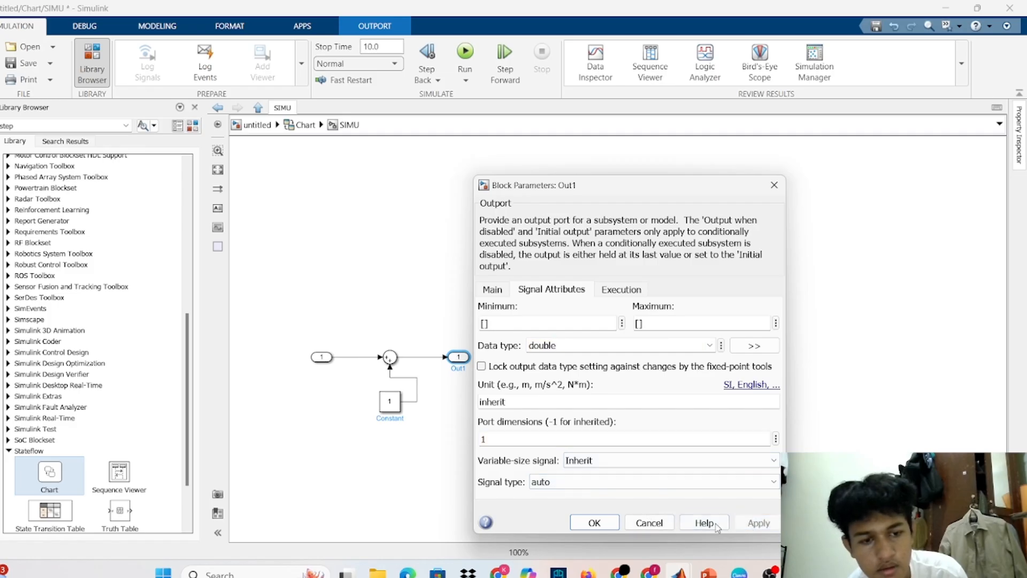
click(594, 522)
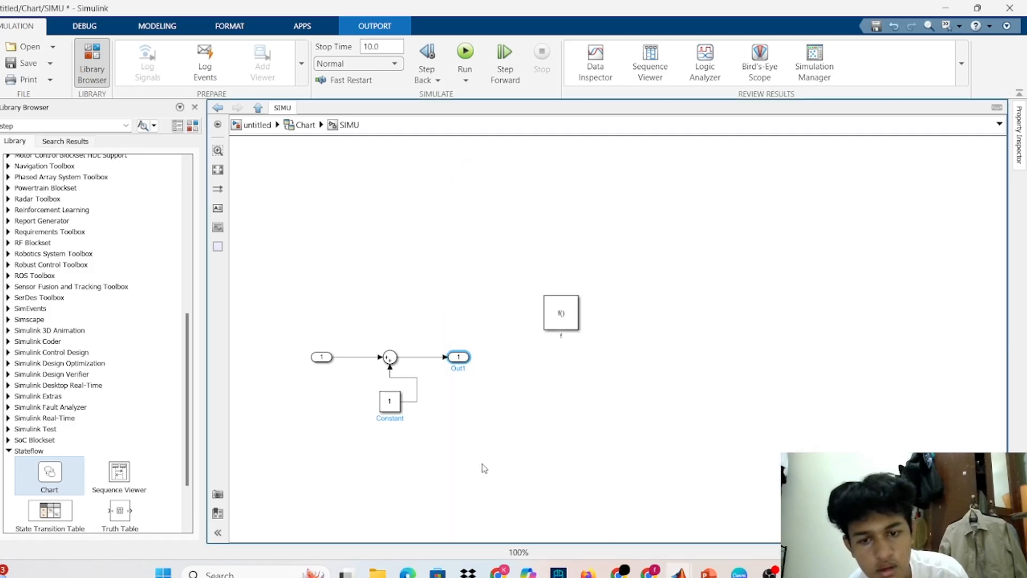
Step: Set the output data type of the Constant block to double
double_click(397, 410)
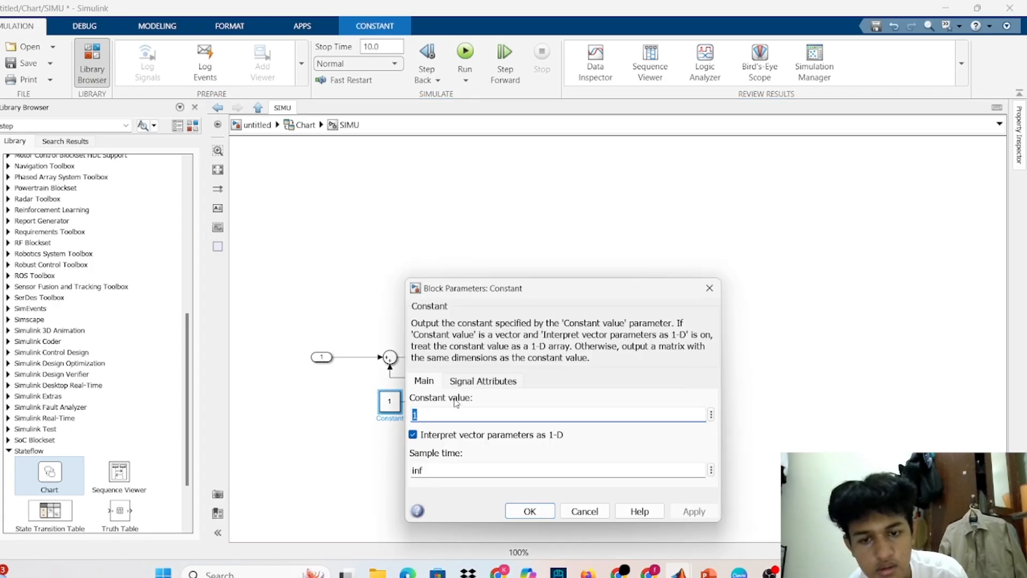
click(487, 381)
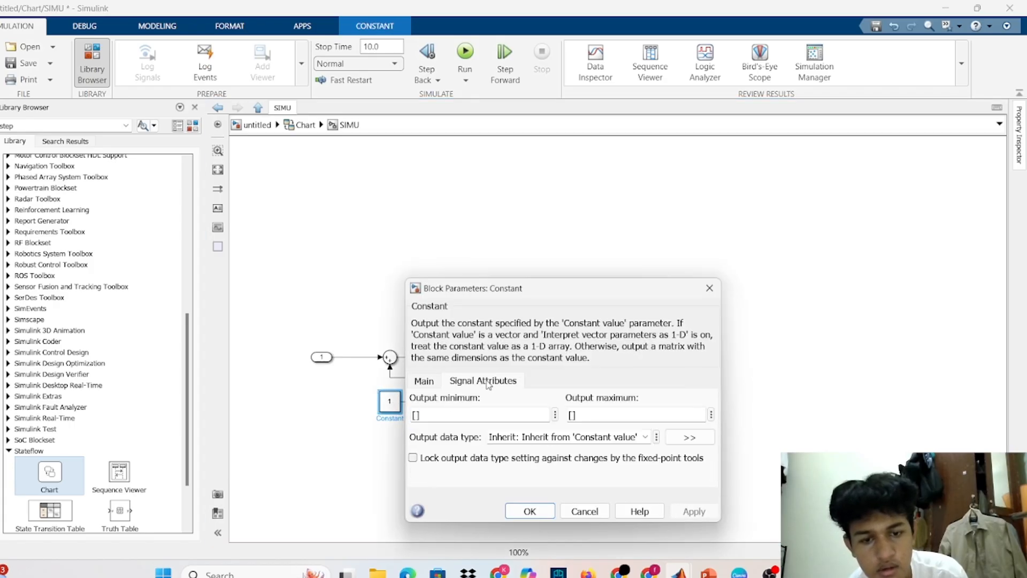
click(569, 436)
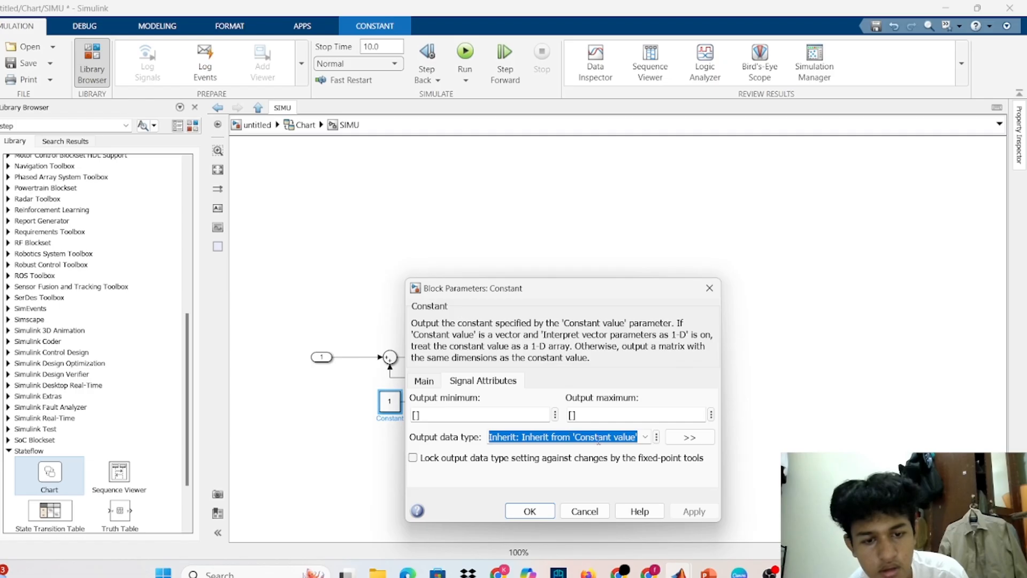
click(644, 438)
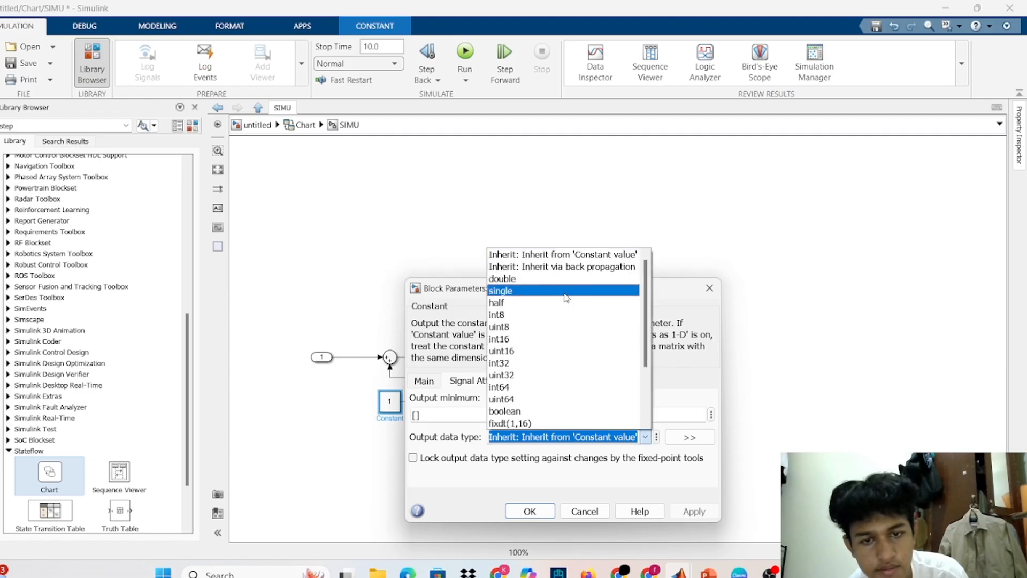
click(563, 287)
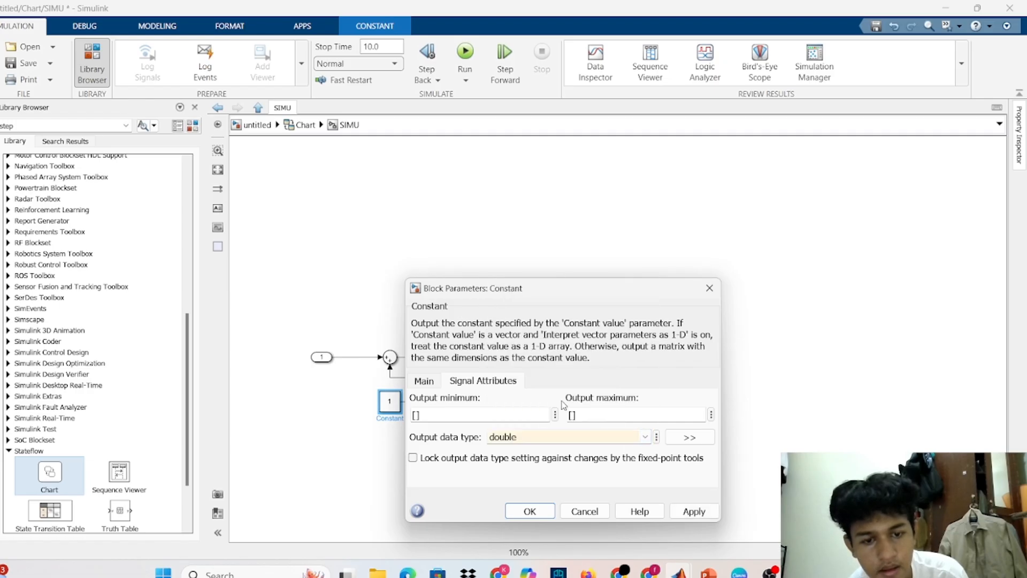
click(681, 513)
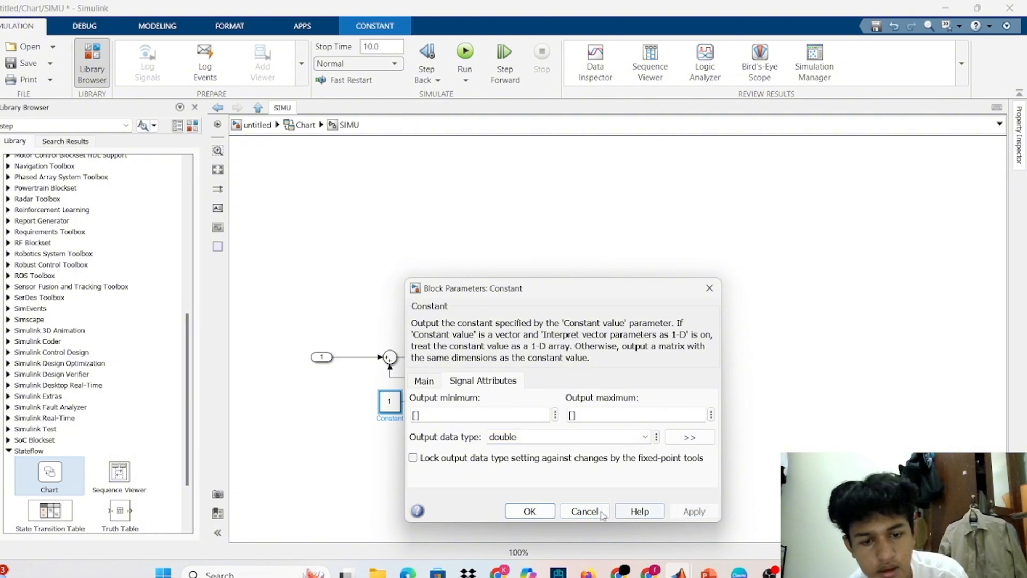
click(531, 511)
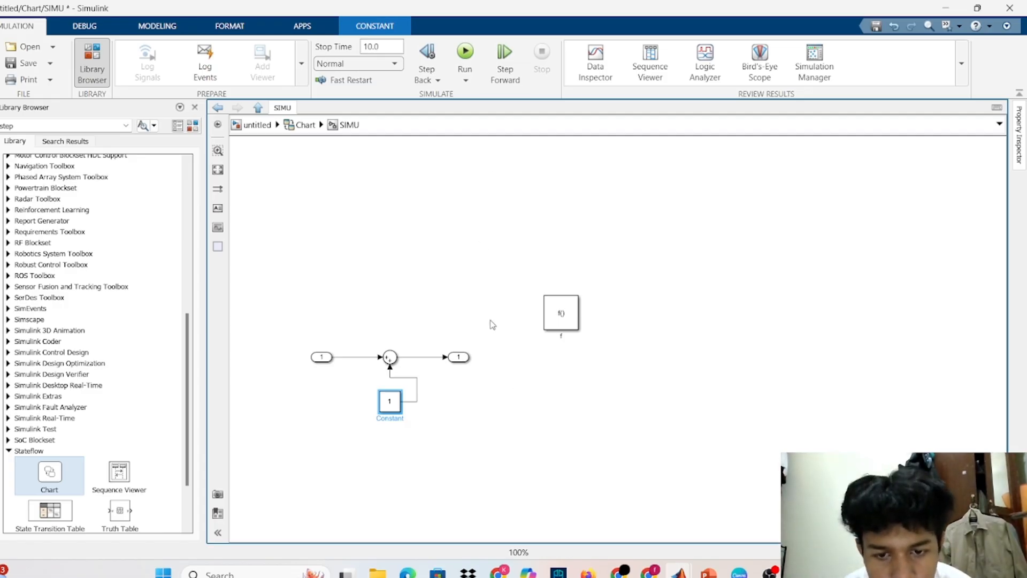
Step: Set the Out1 port's variable-size signal option to No and its signal type to real
double_click(465, 357)
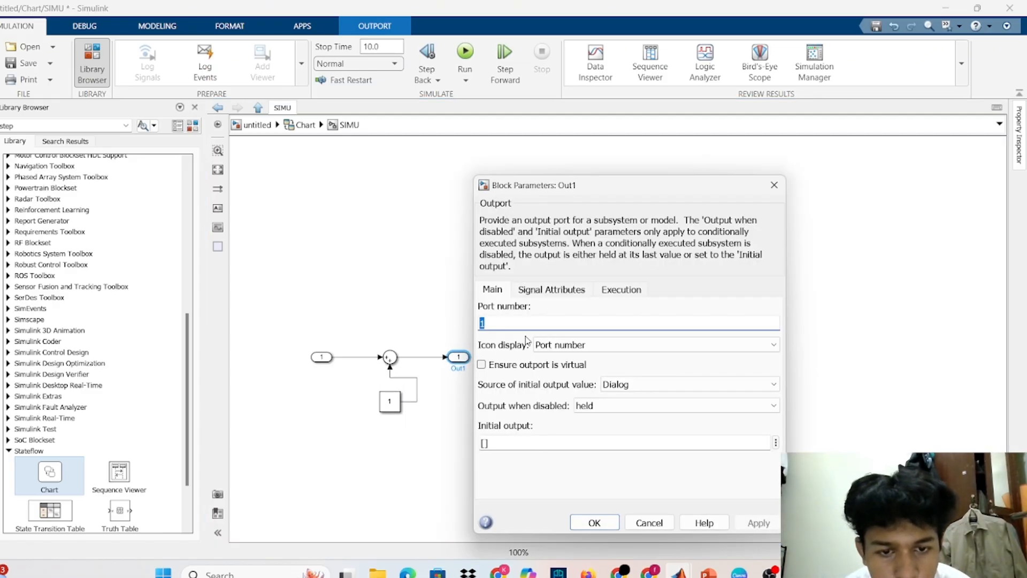
click(575, 291)
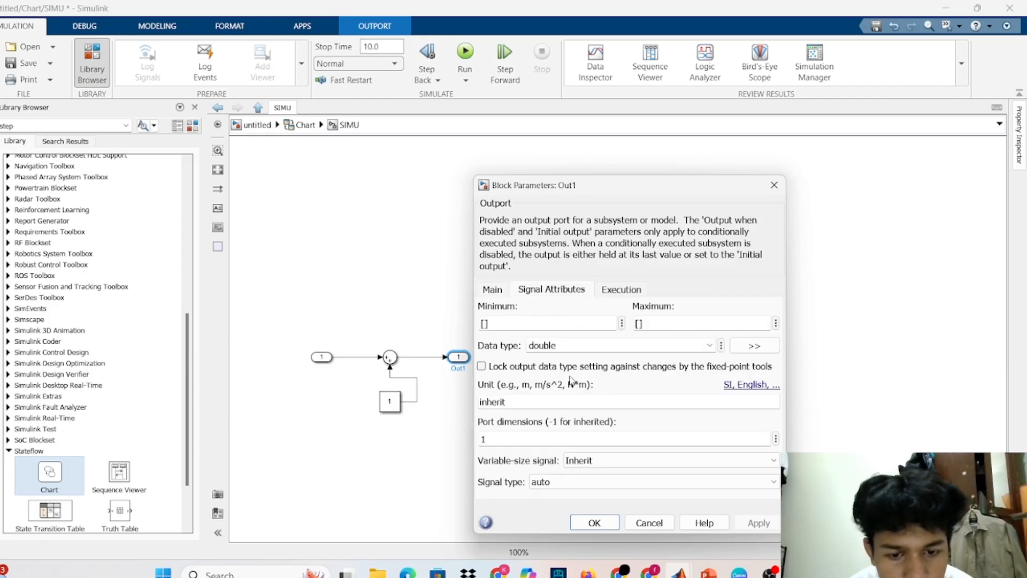
click(654, 462)
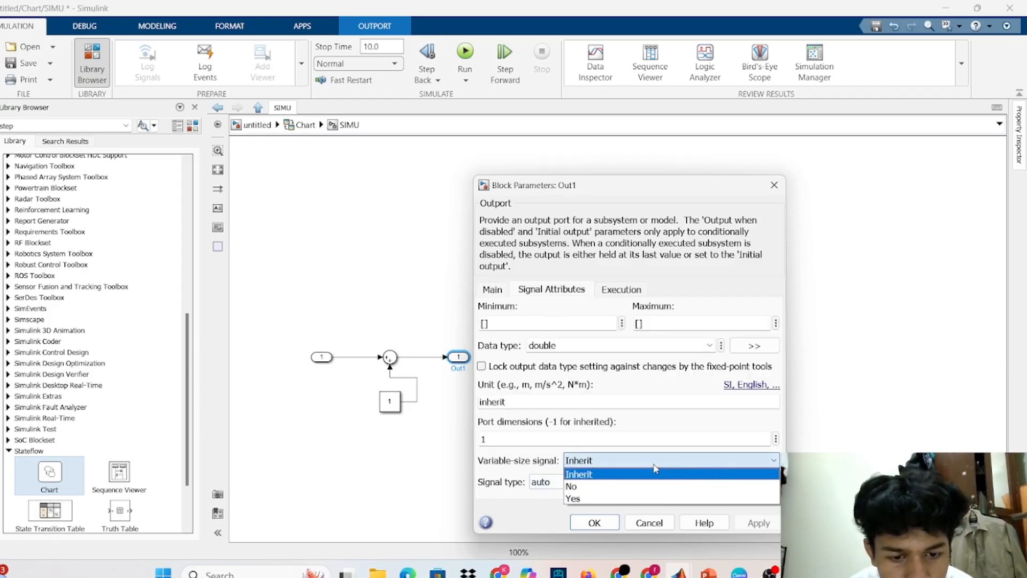
click(646, 487)
click(644, 483)
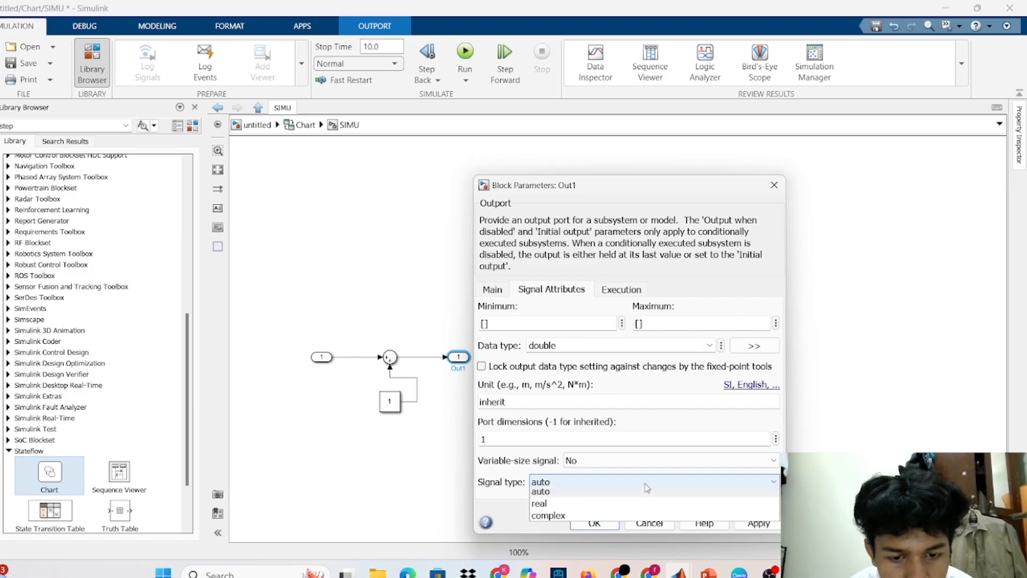
click(633, 508)
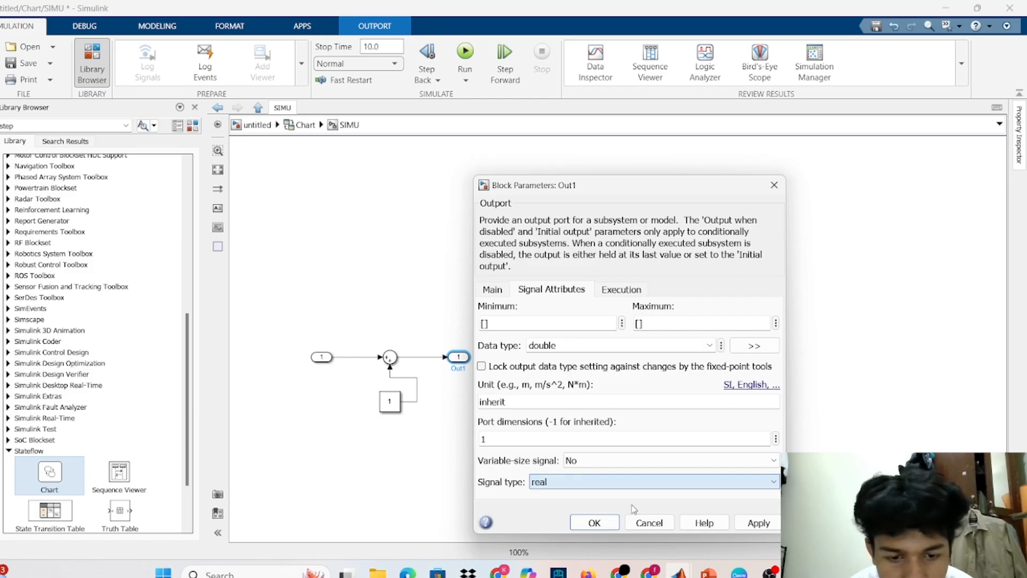
click(753, 526)
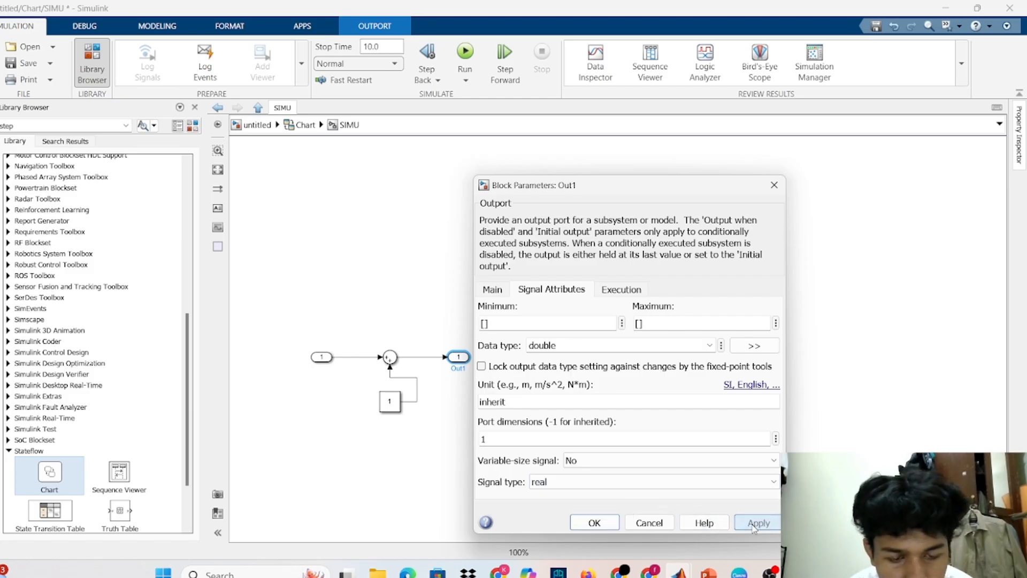
click(595, 522)
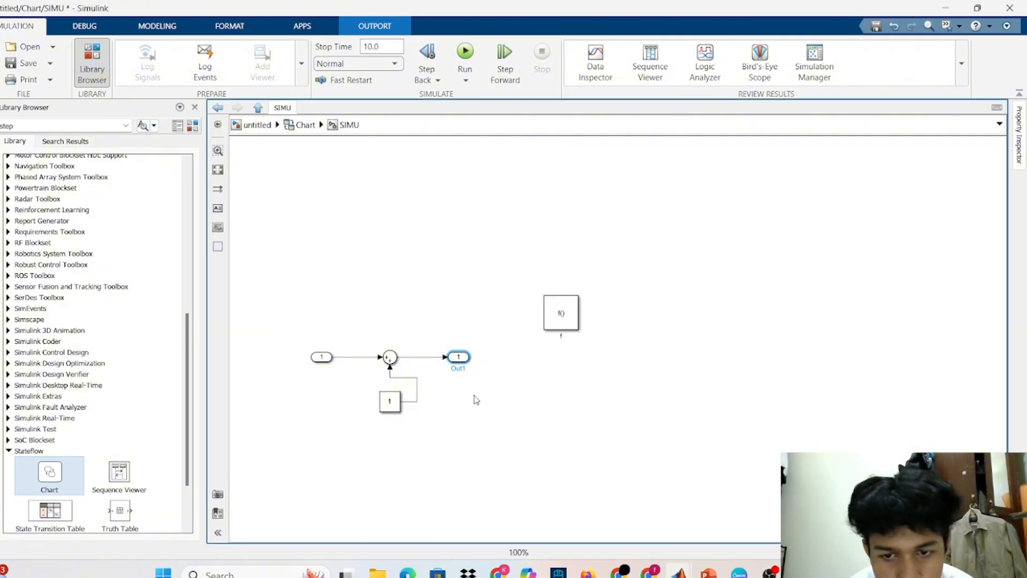
Step: Check the signal attributes of the Sum, In1 and Constant blocks, and run the simulation
double_click(390, 356)
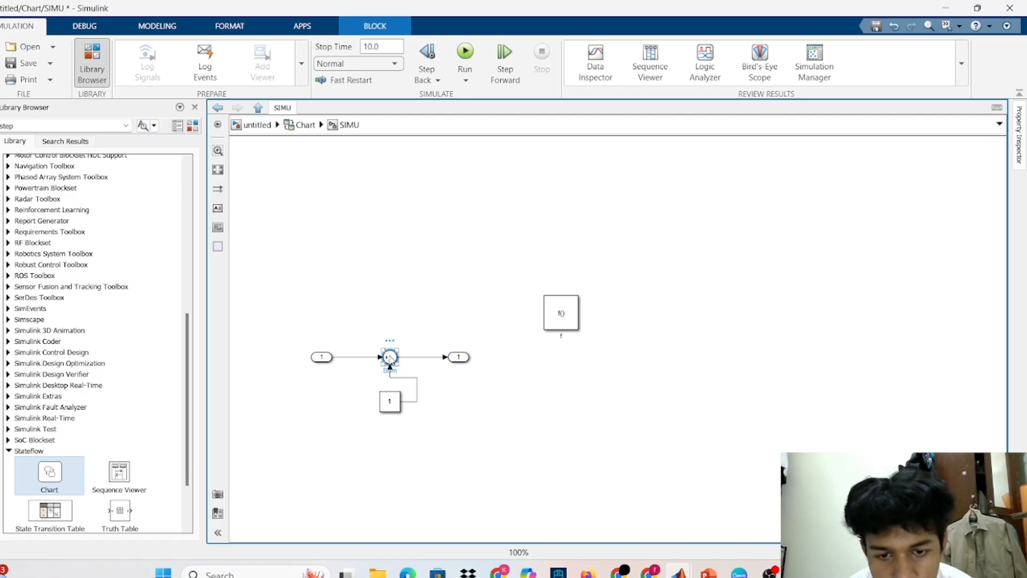
click(496, 317)
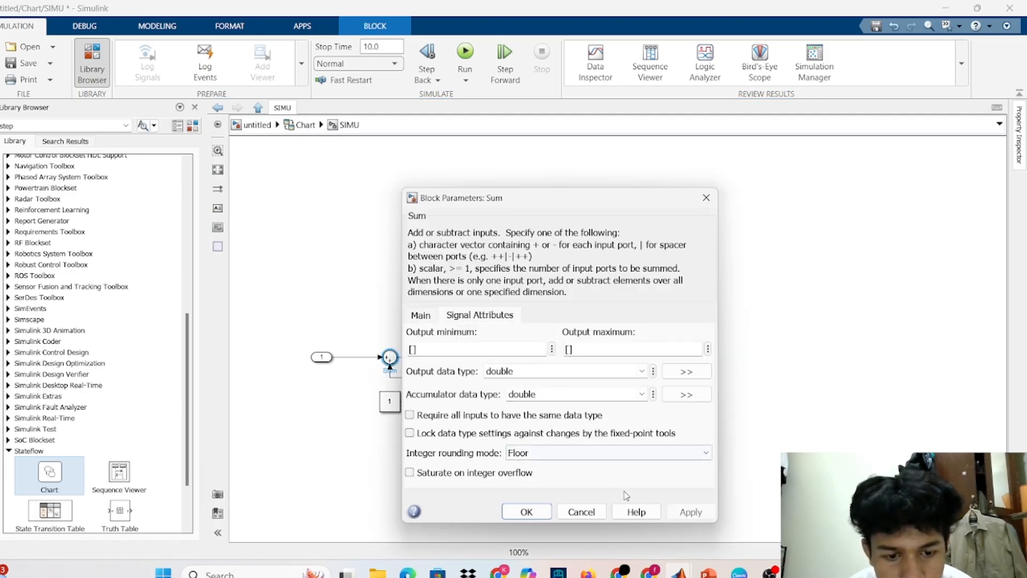
click(542, 517)
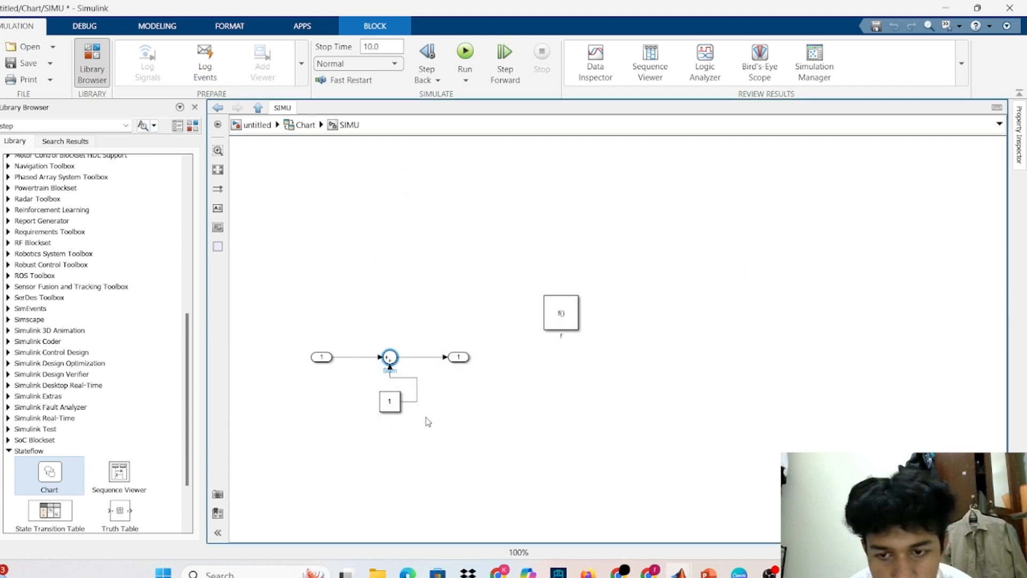
double_click(335, 360)
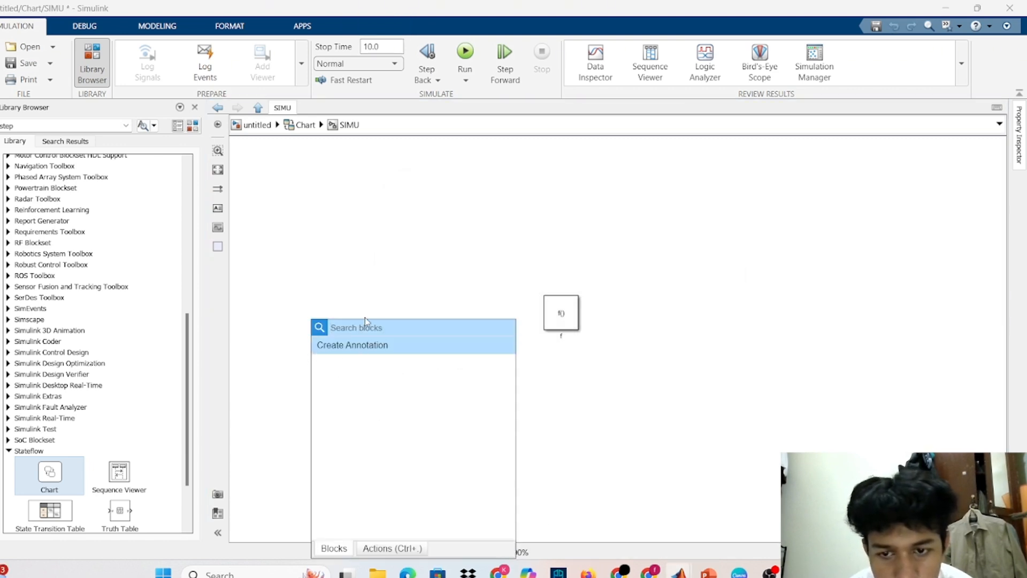
click(377, 309)
double_click(323, 357)
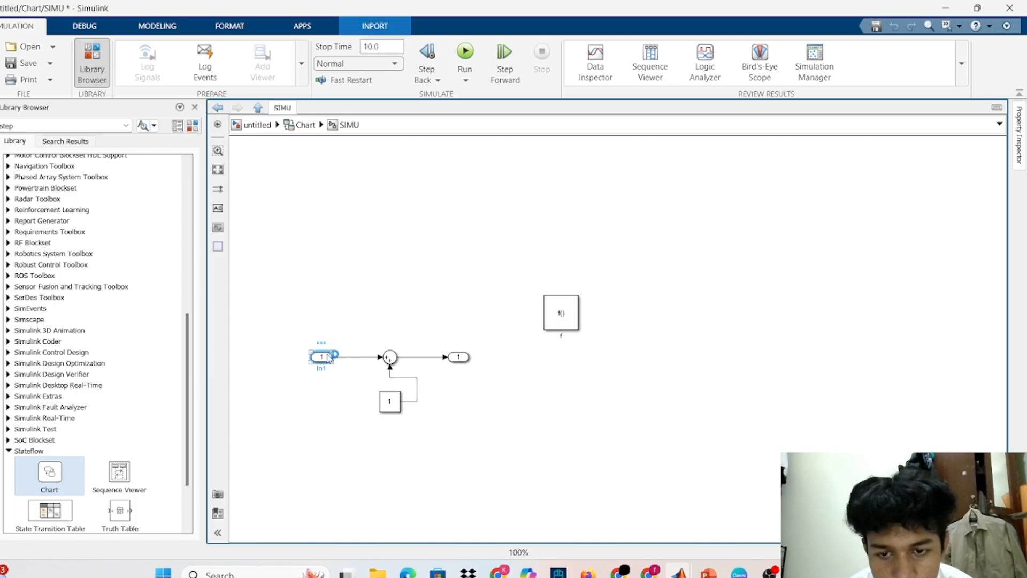
click(425, 297)
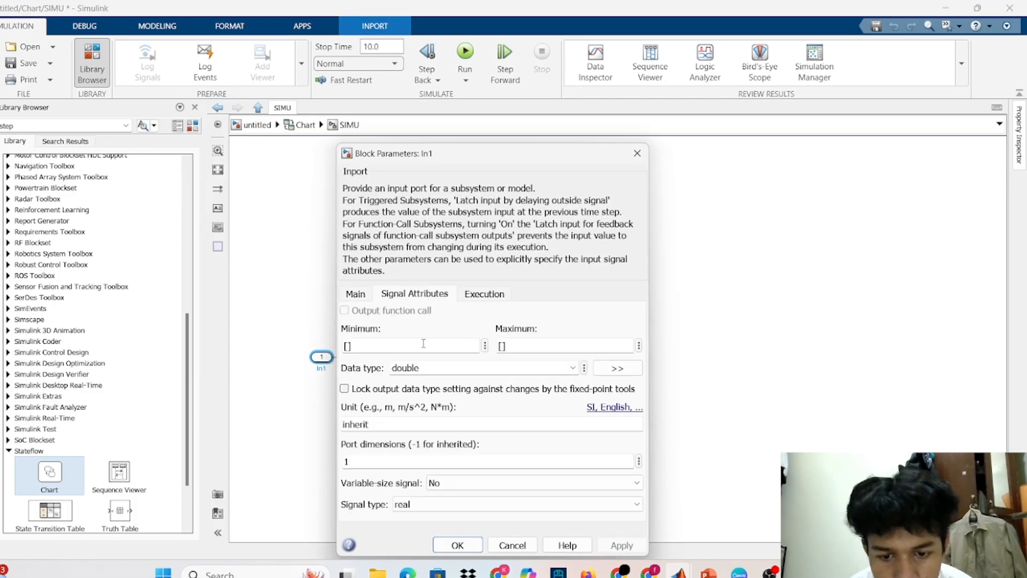
click(456, 545)
double_click(389, 402)
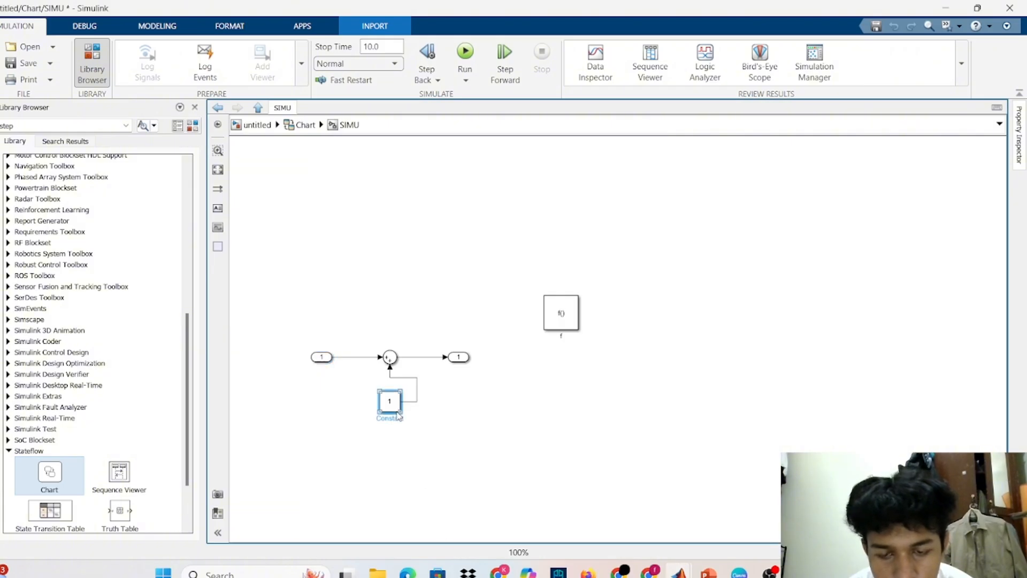
click(486, 384)
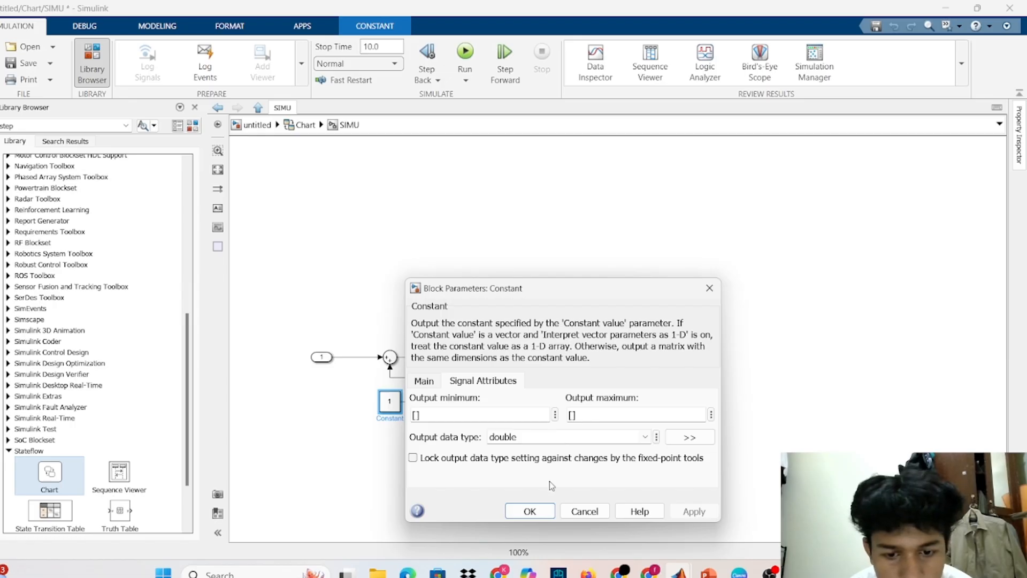
click(534, 516)
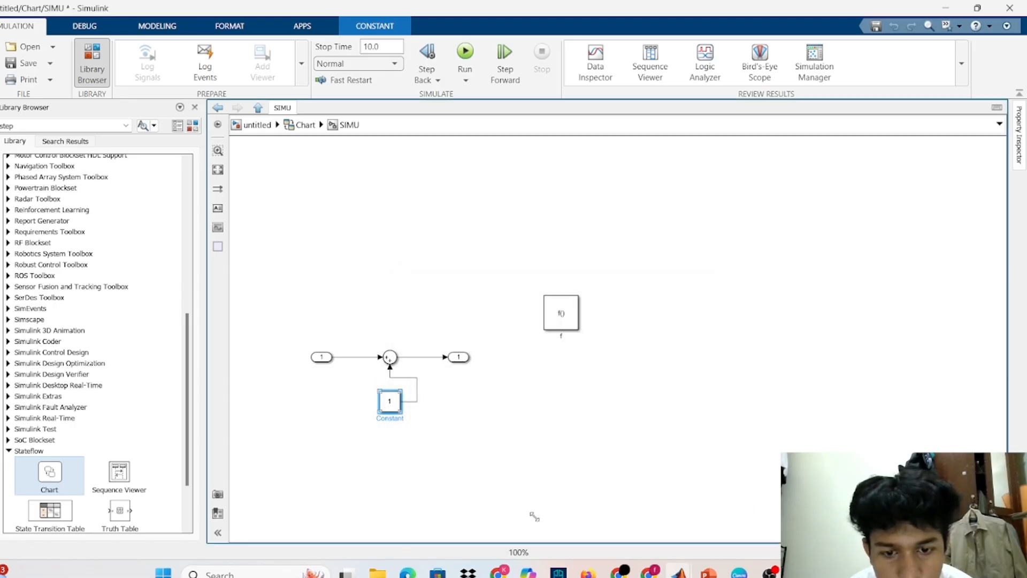
click(467, 59)
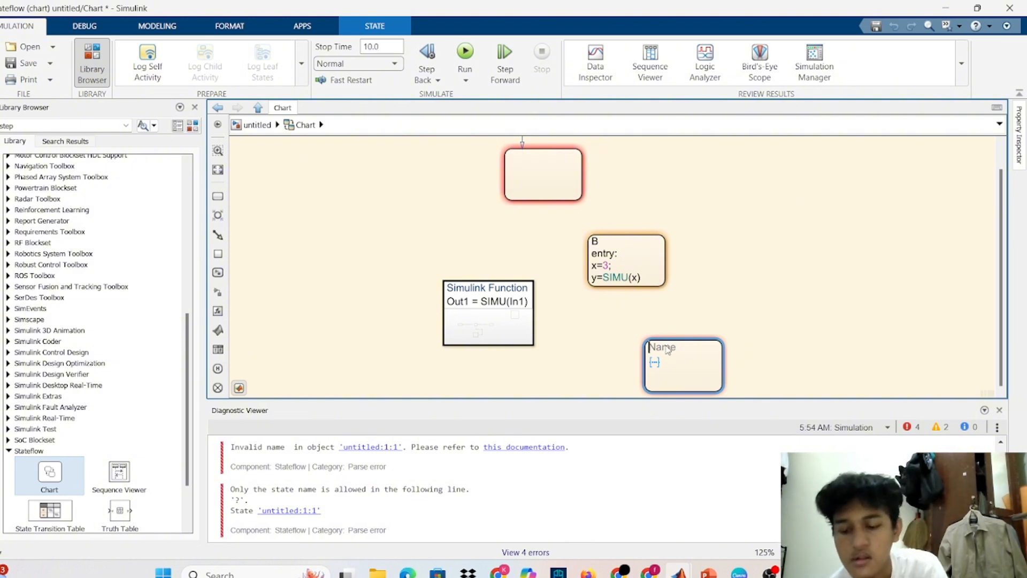
Step: Label the unnamed state below state B as C and give it the entry action y=mat(x);
text(C)
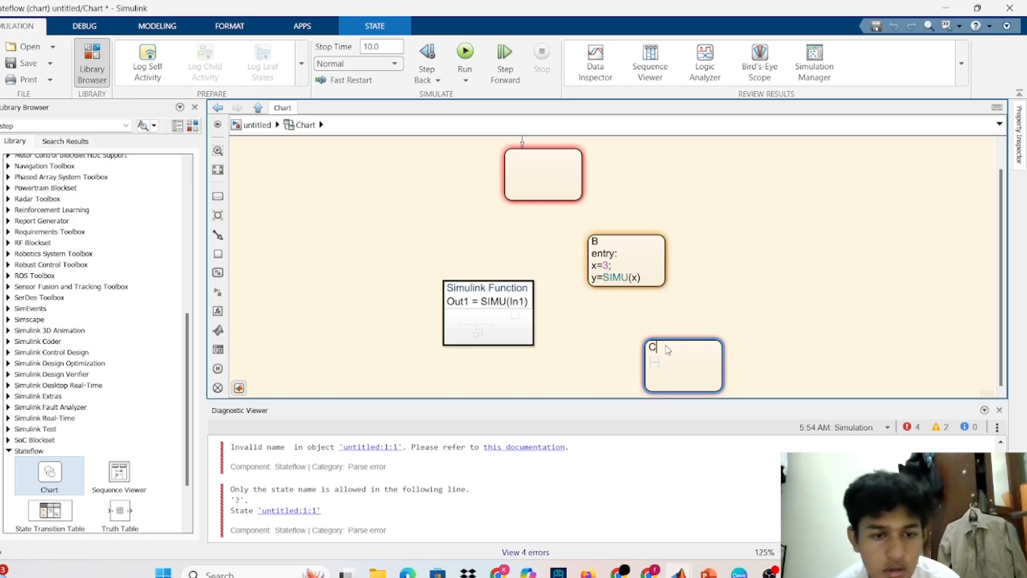
key(Return)
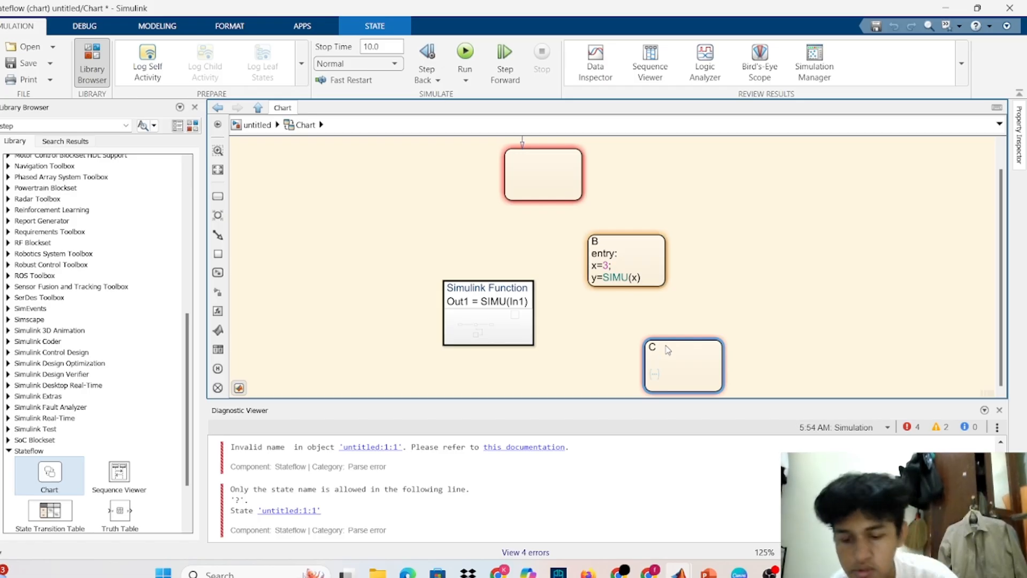
text(entry:)
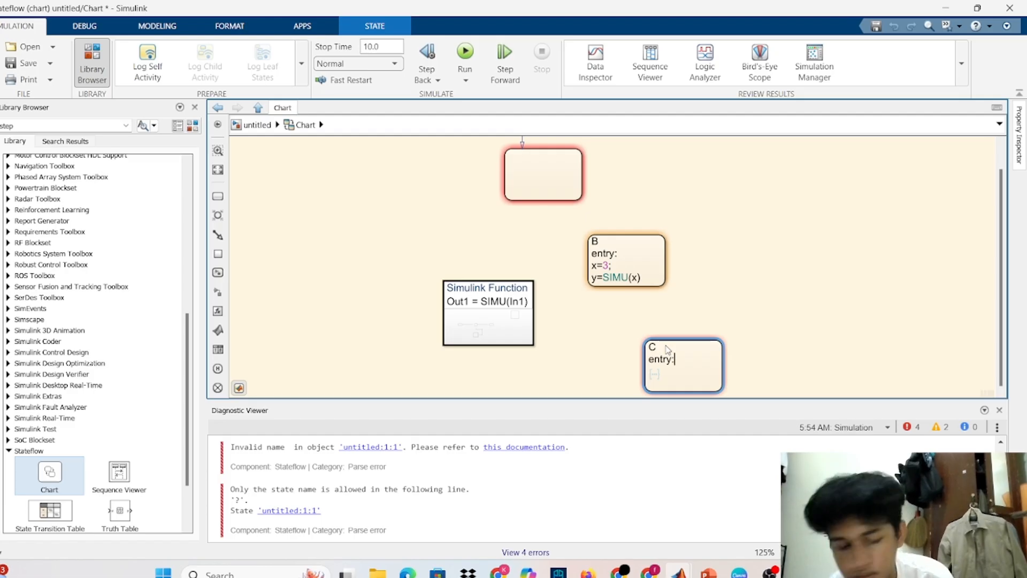
key(Return)
text(y)
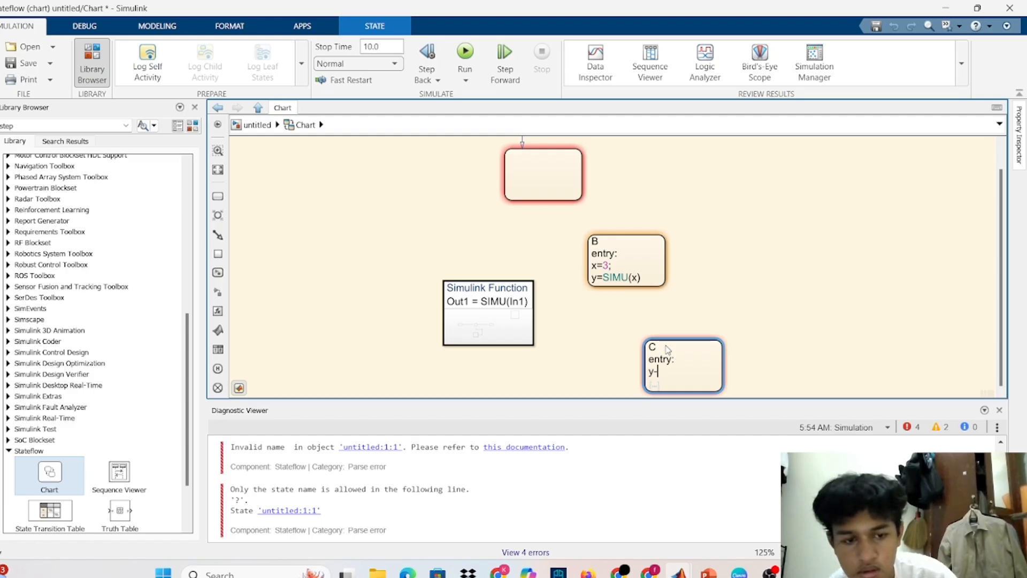
text(+)
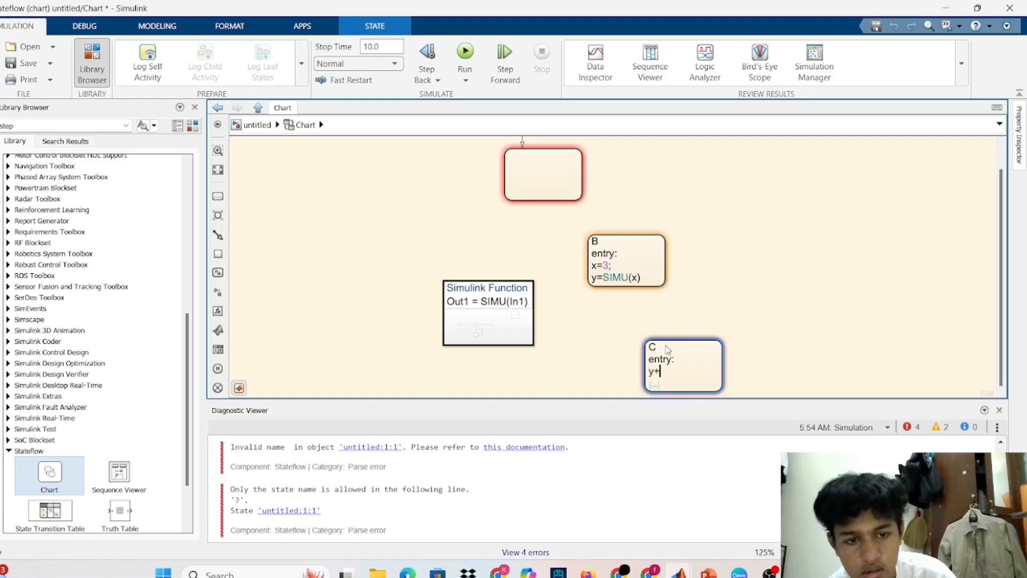
key(BackSpace)
text(=)
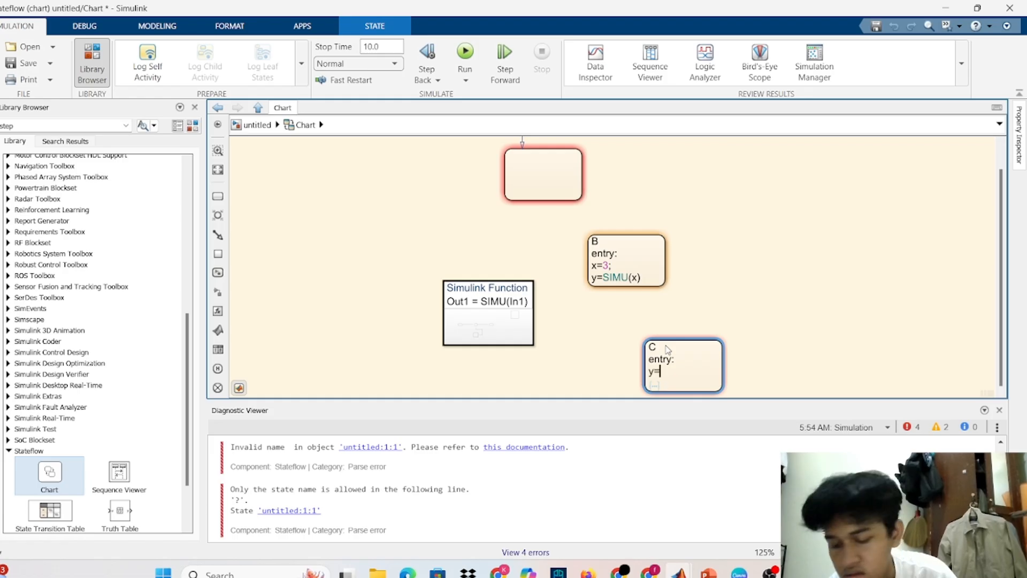
text(m)
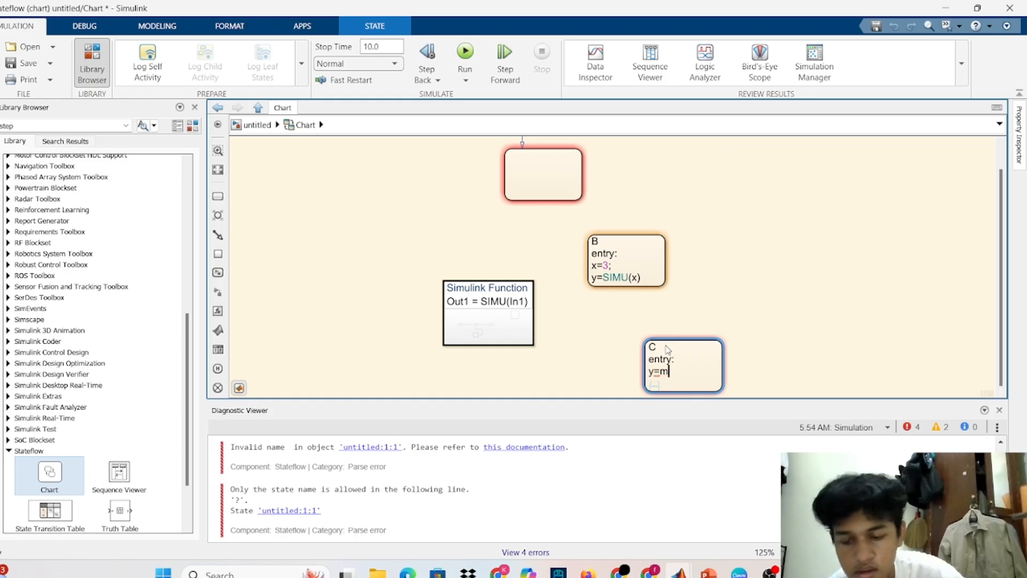
text(at)
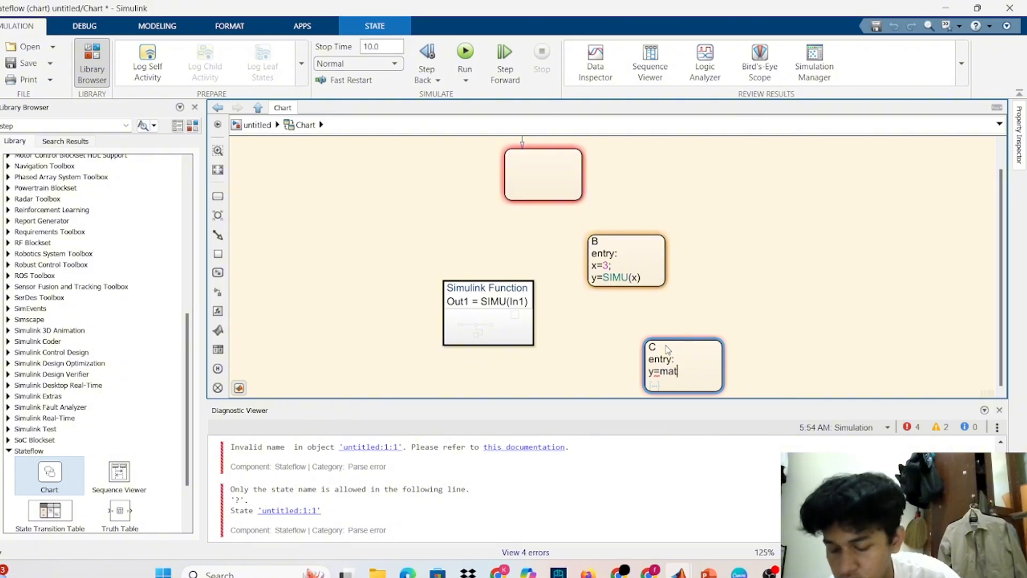
text(()
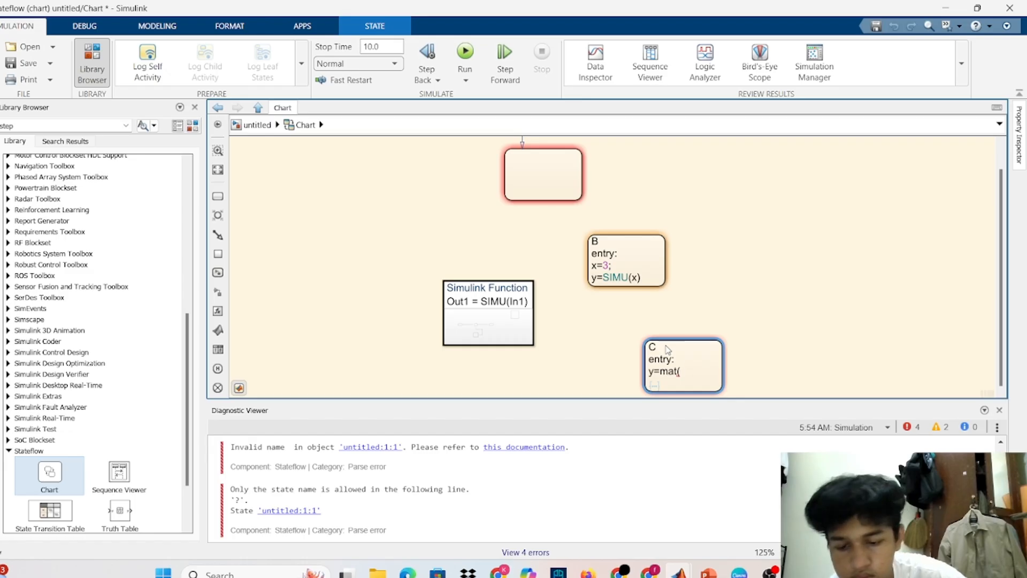
text(x)
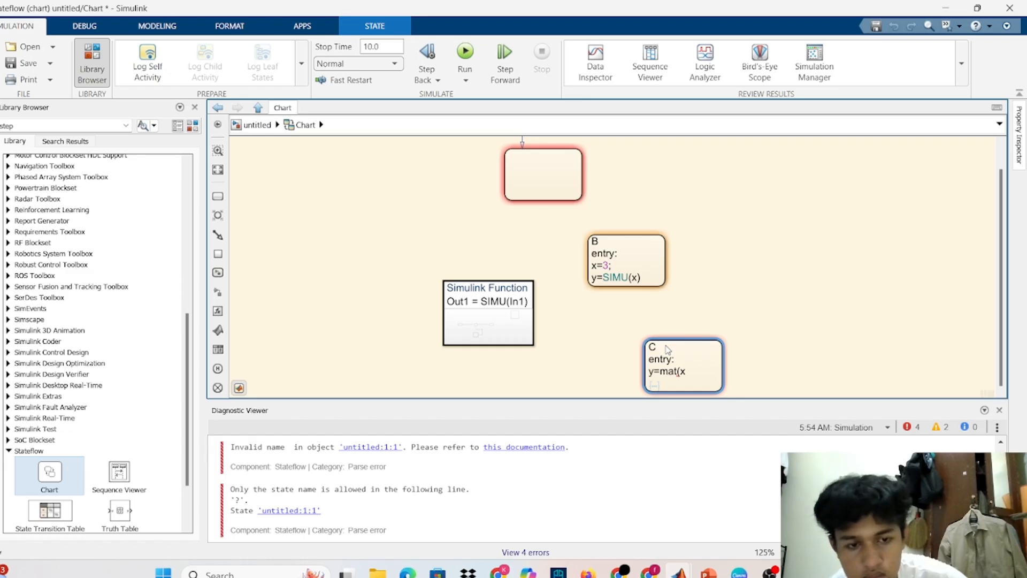
text();)
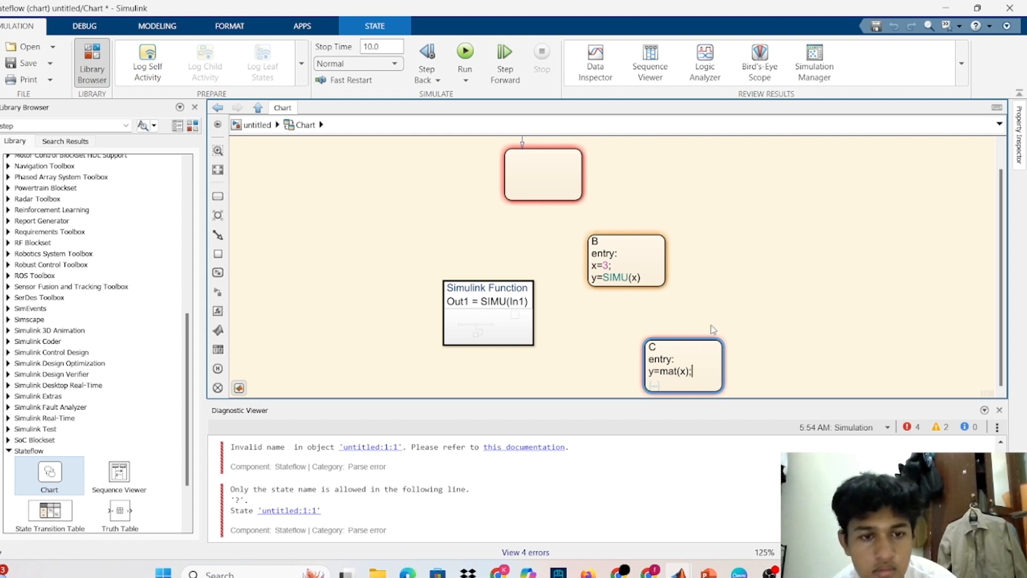
Step: Label the unnamed state at the default transition as A
scroll(756, 291, down, 2)
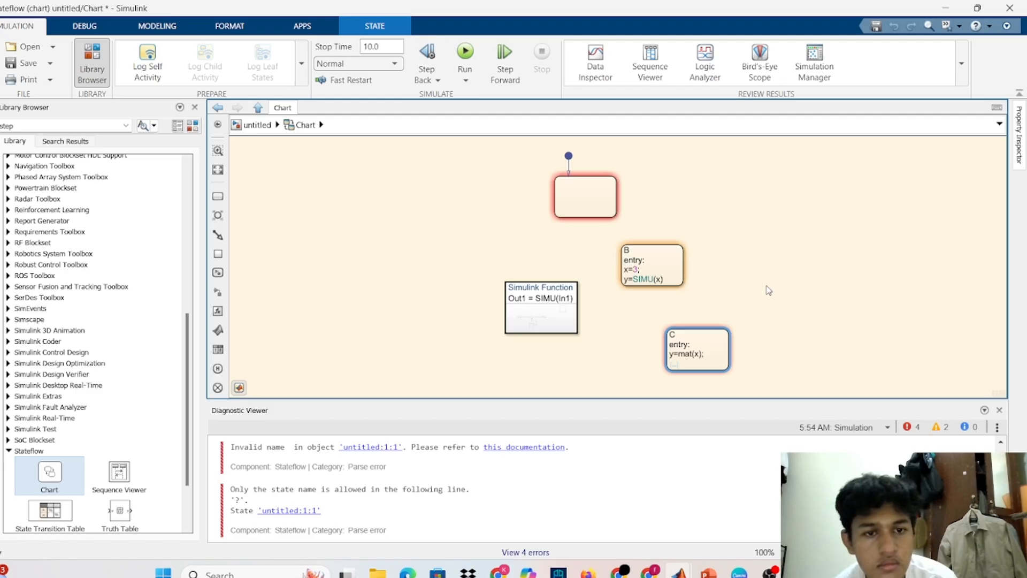
scroll(771, 289, down, 2)
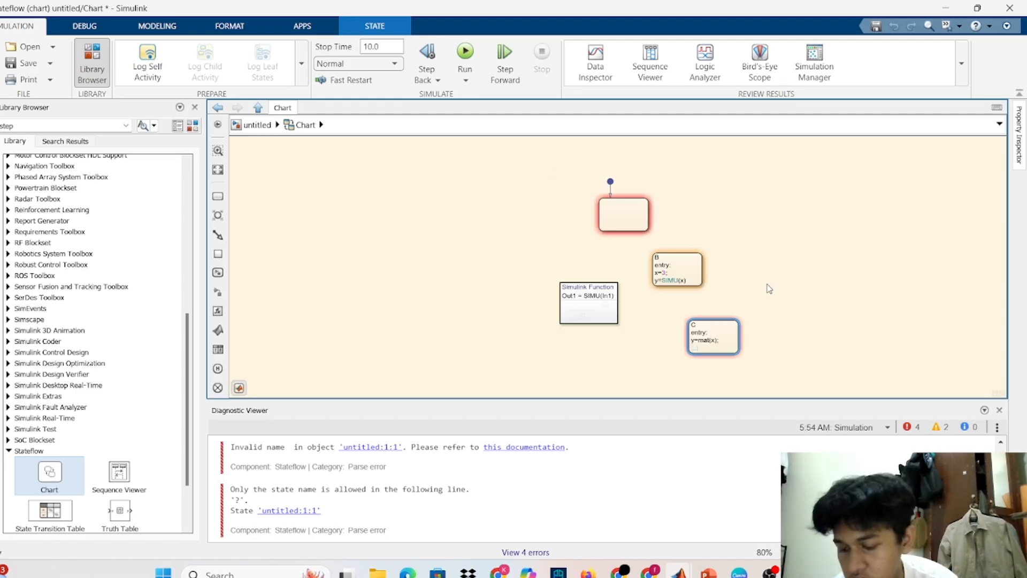
click(625, 204)
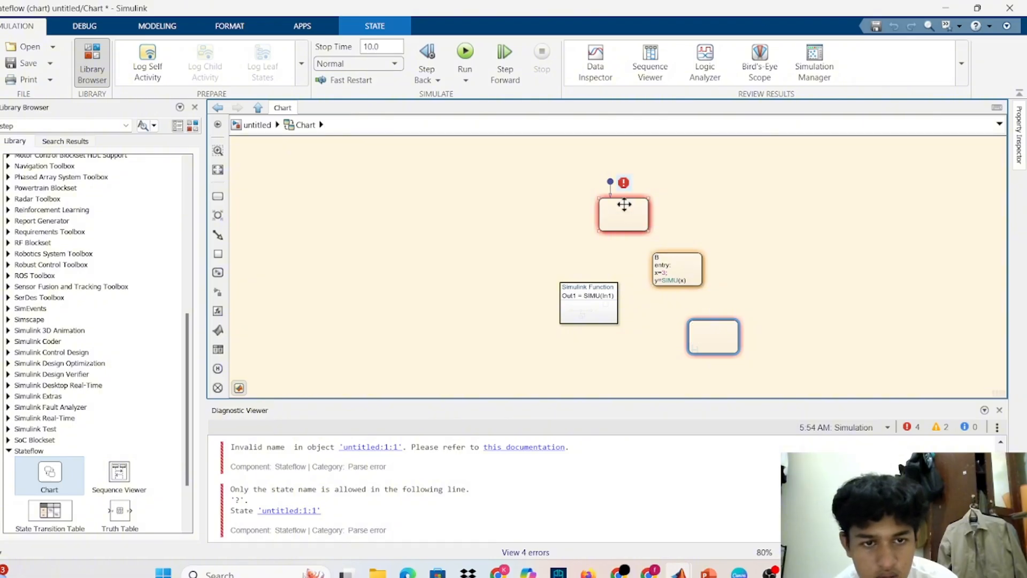
click(624, 205)
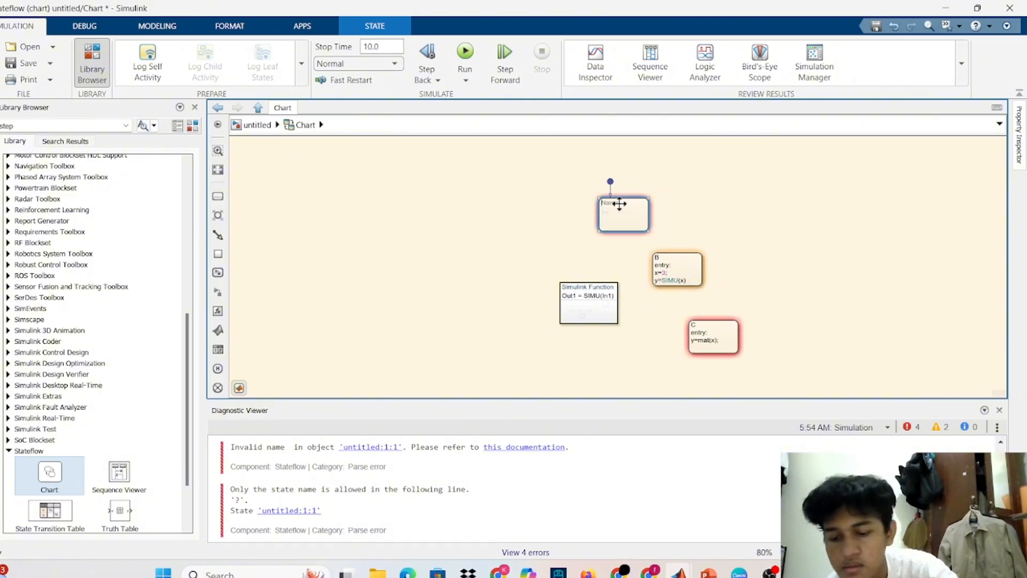
text(A)
click(727, 216)
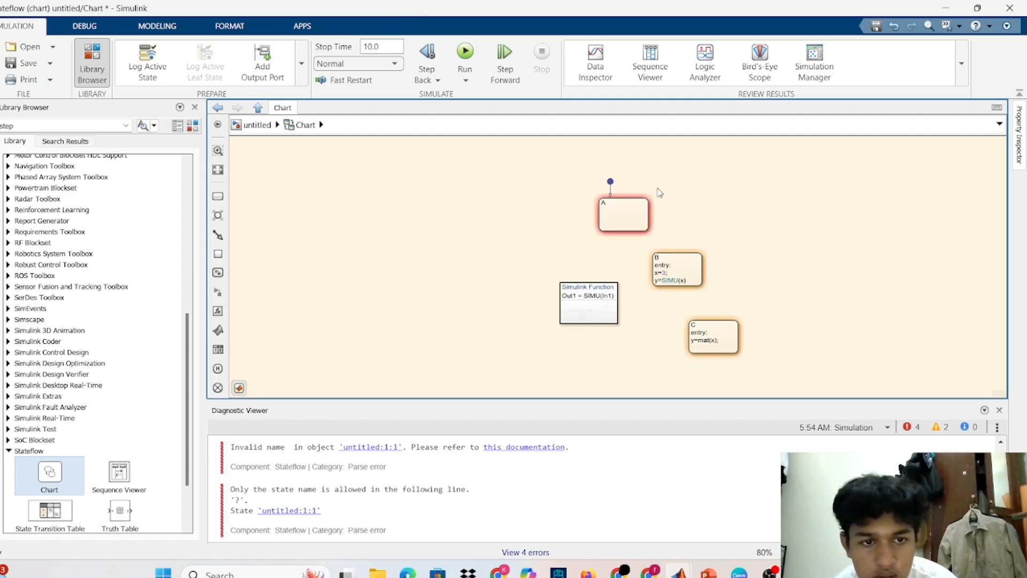
Step: Draw a transition from state A to state B and label it after(4,sec)
click(643, 206)
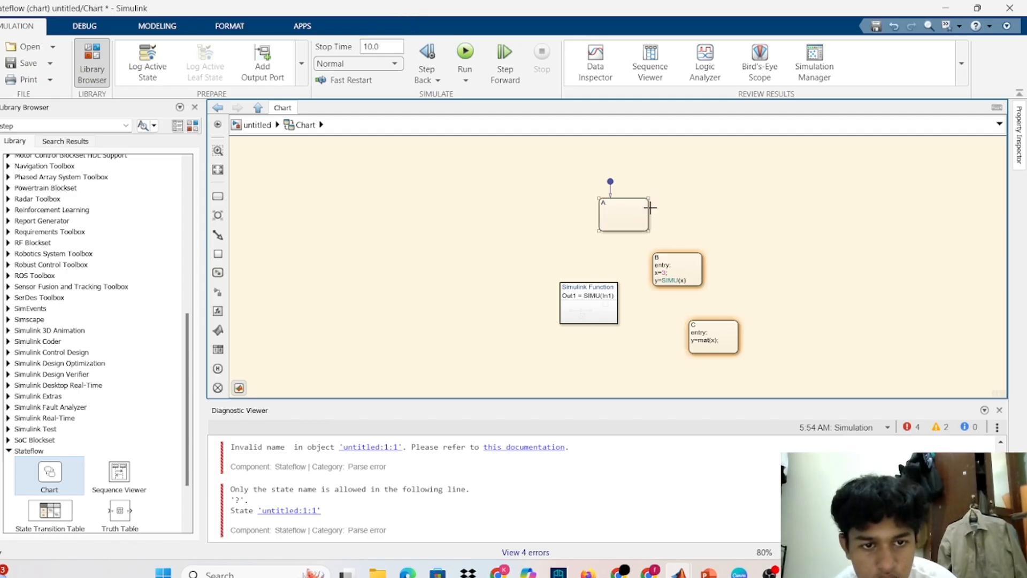
drag(649, 206, 681, 248)
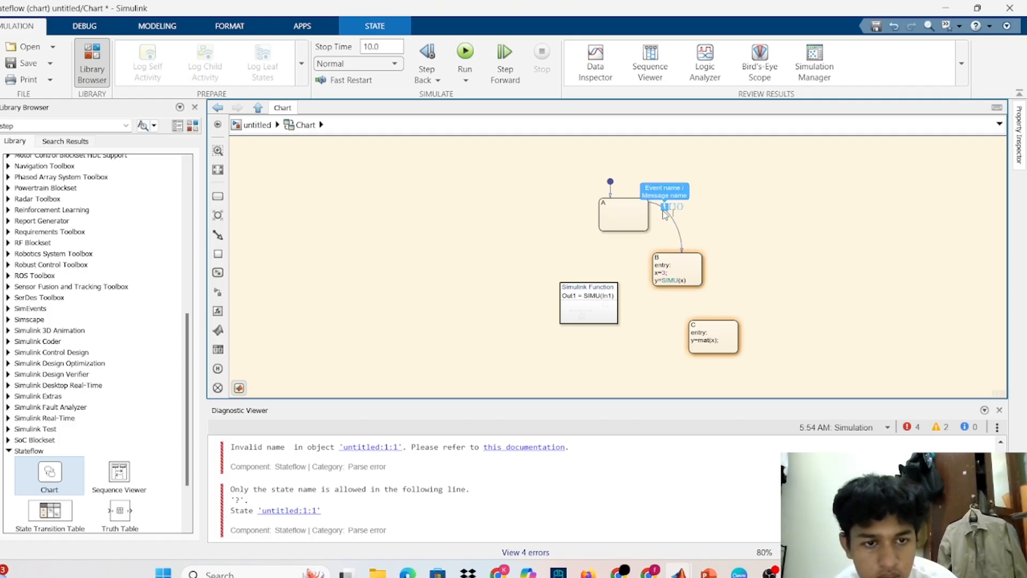
click(663, 210)
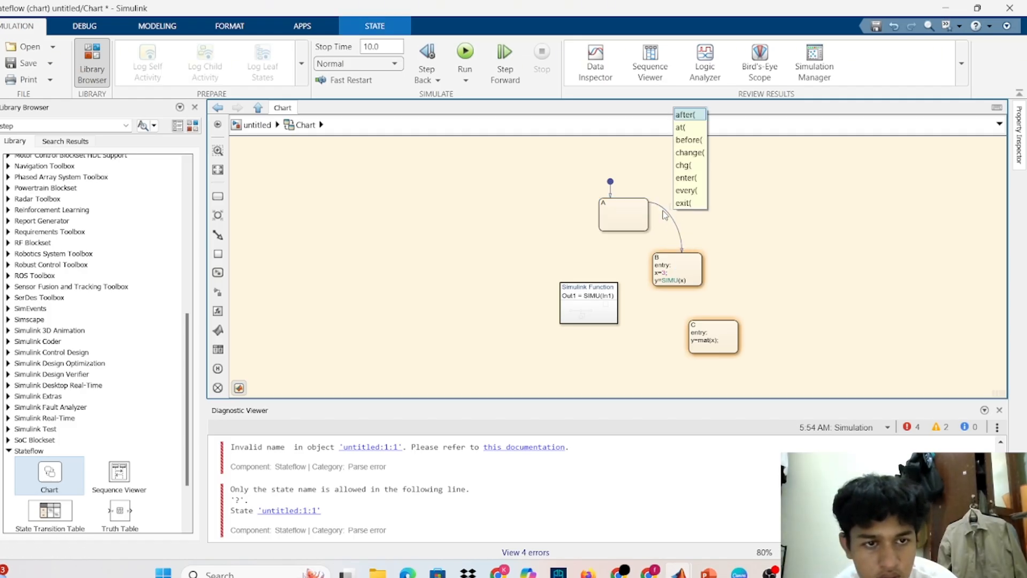
click(698, 117)
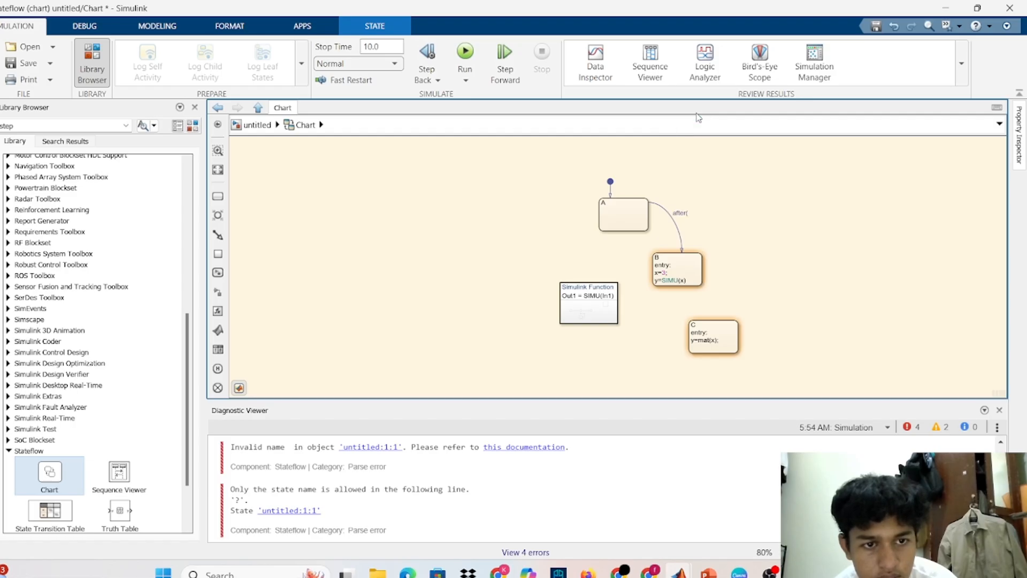
click(689, 213)
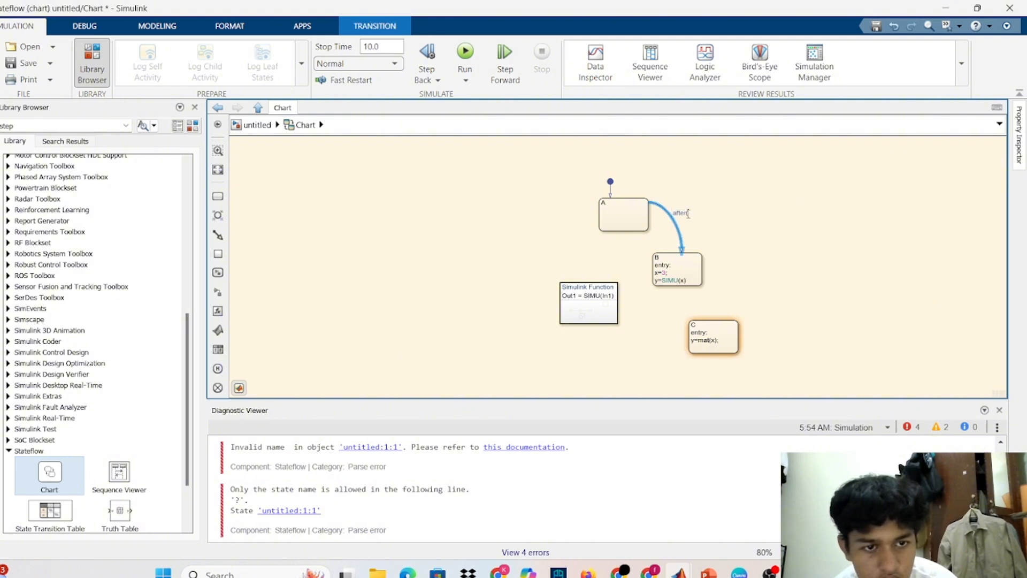
text(4)
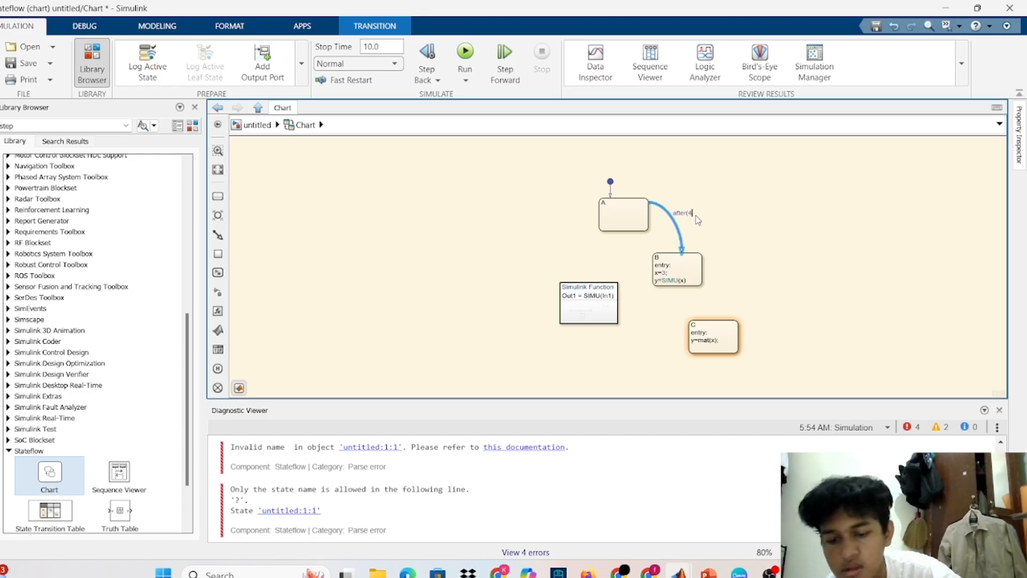
text(,)
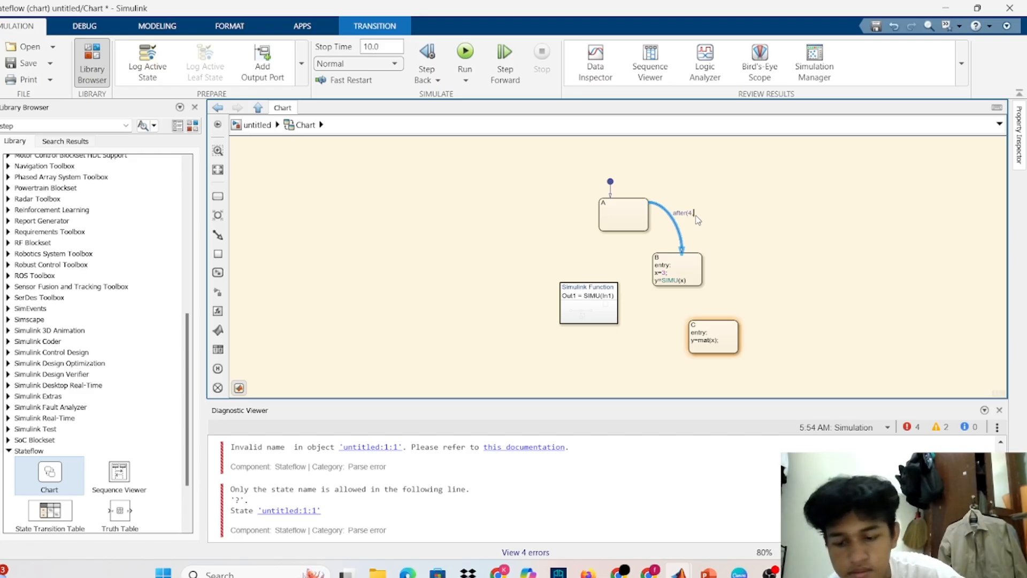
text(sec)
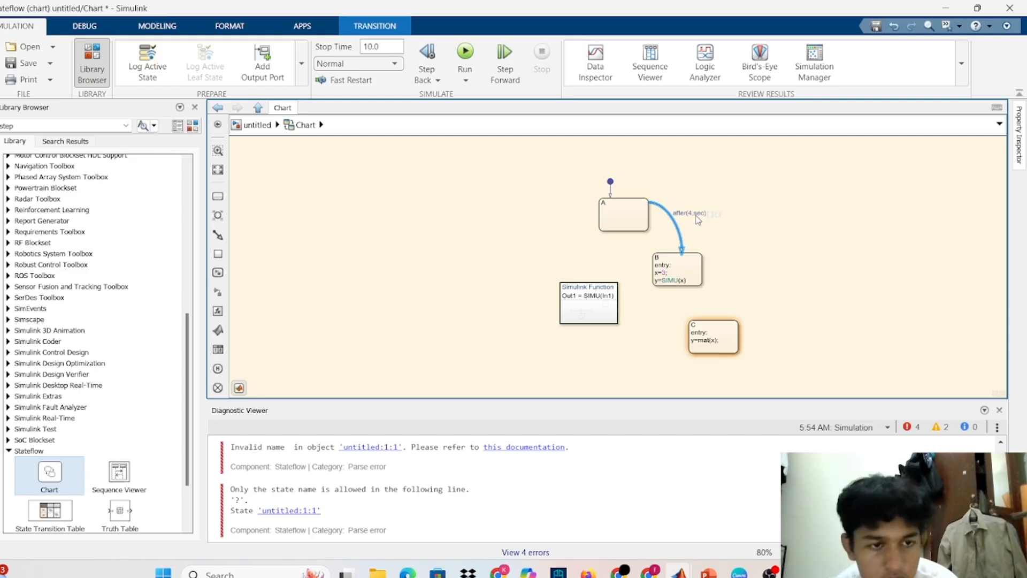
click(703, 273)
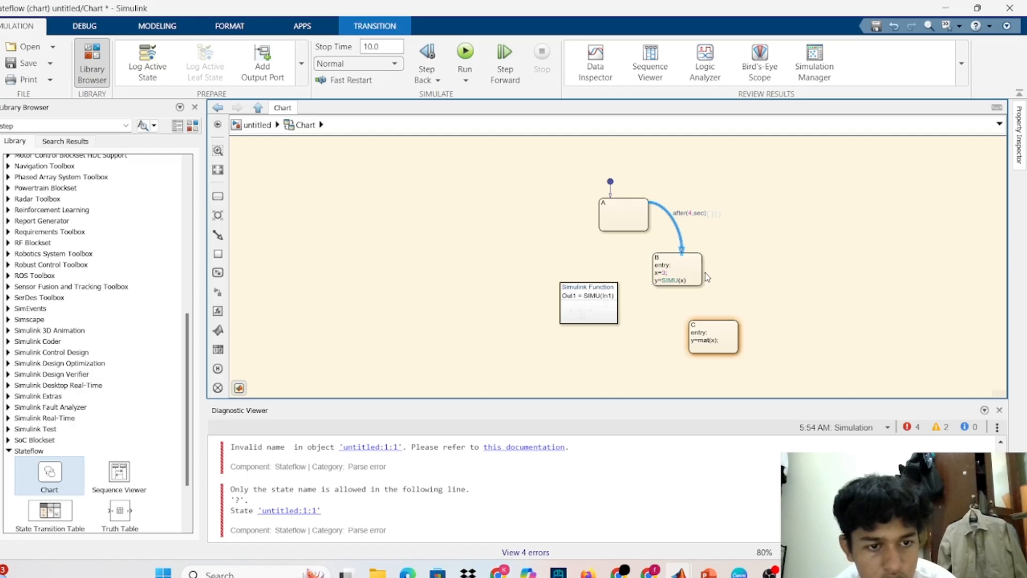
click(683, 240)
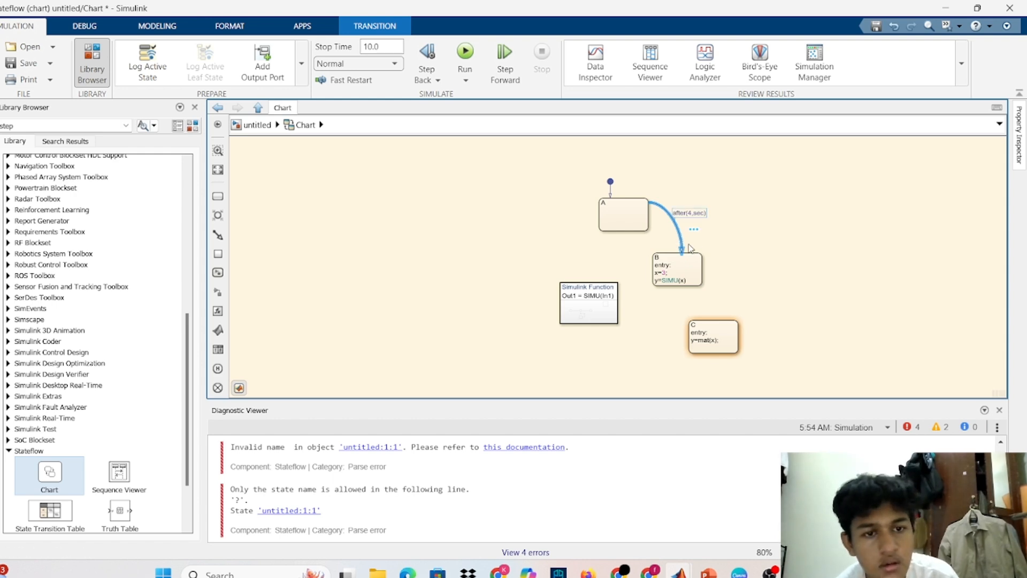
Step: Draw a transition from state B to state C
click(700, 247)
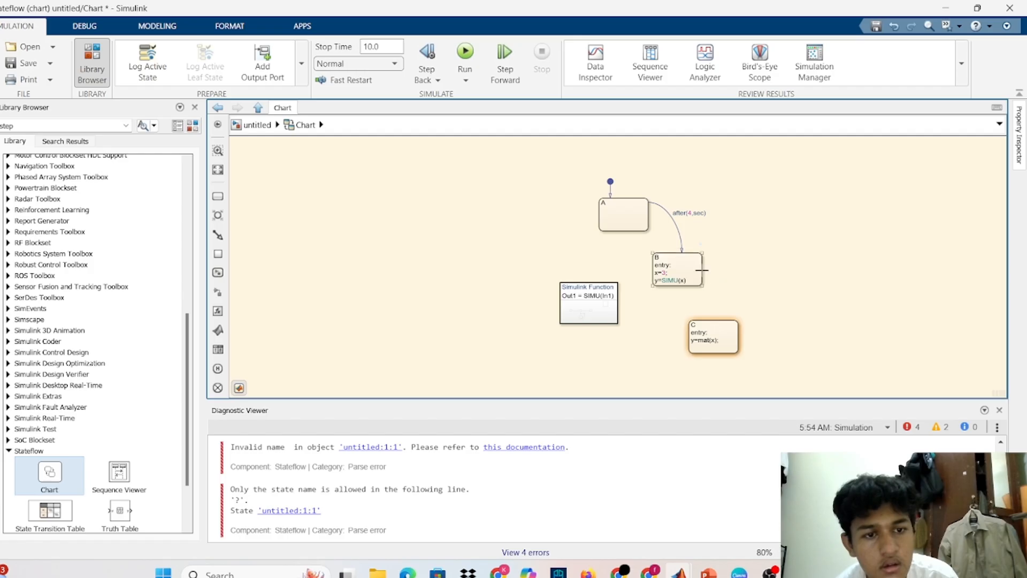
drag(703, 265, 724, 317)
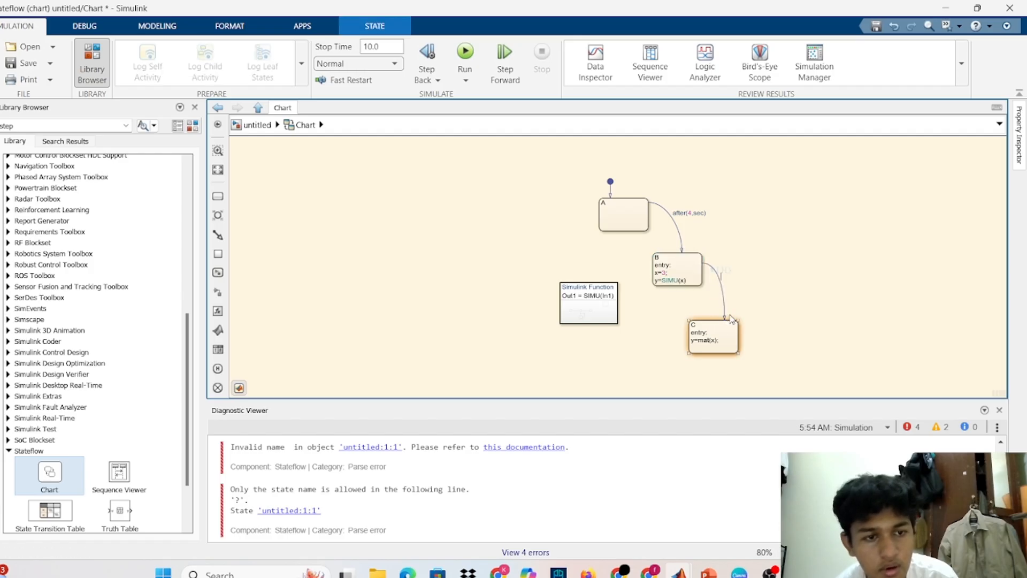
click(716, 272)
click(716, 273)
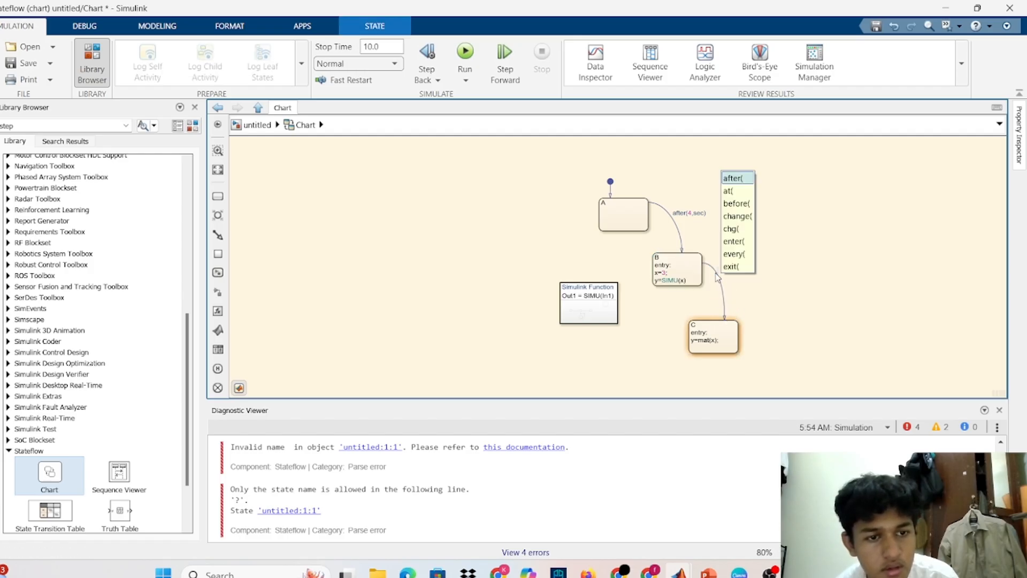
click(747, 182)
text(4)
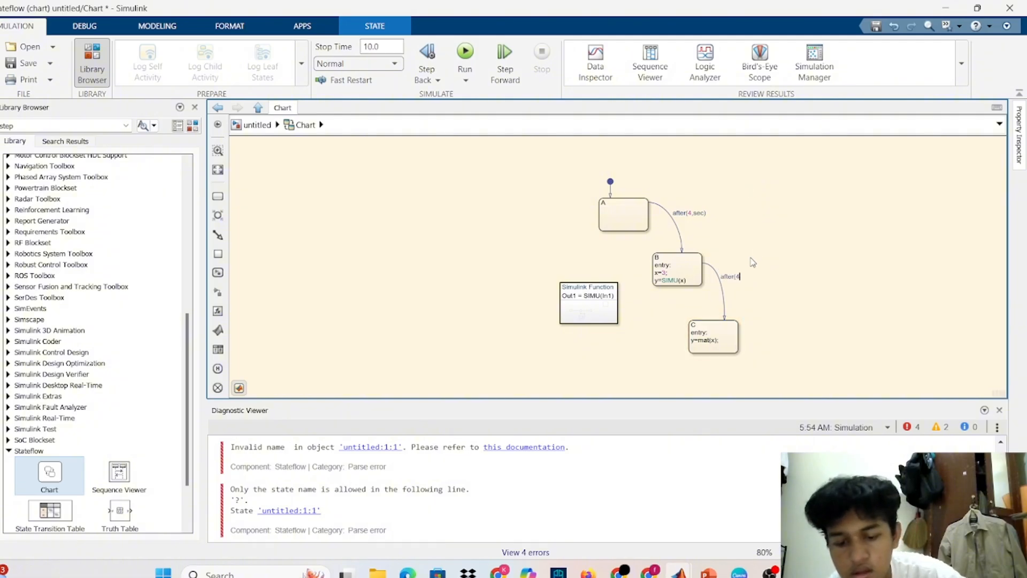
text(,)
key(BackSpace)
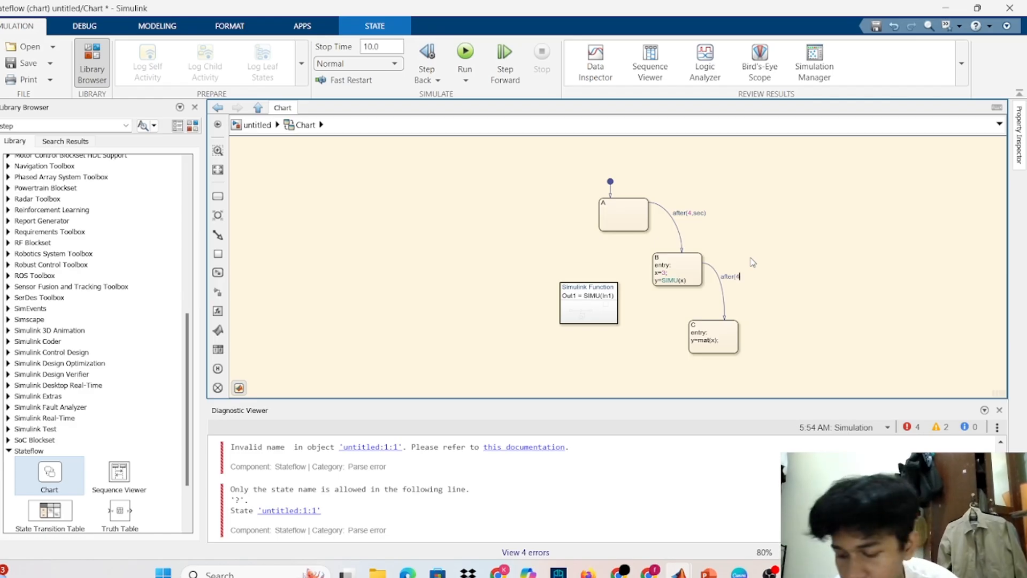
key(BackSpace)
key(BackSpace)
key(BackSpace)
key(BackSpace)
key(BackSpace)
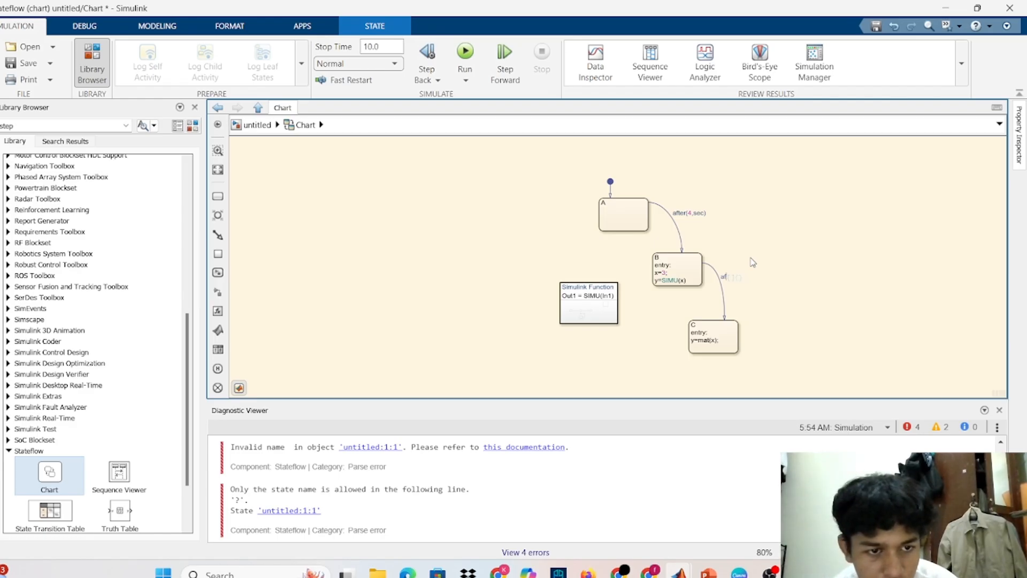
Step: Set the condition [u==3] on the transition from state B to state C
click(721, 270)
text(u)
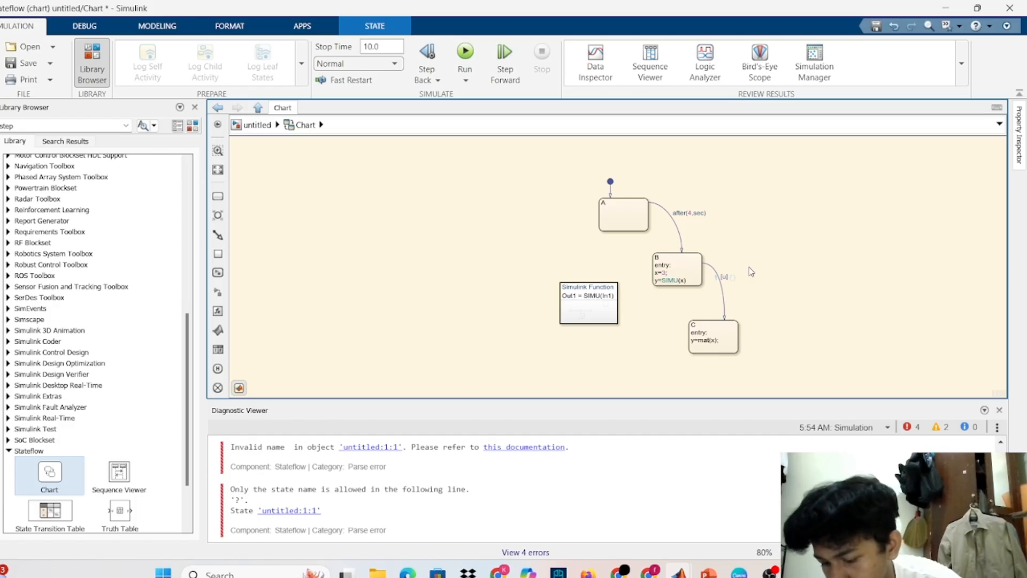
text(==3)
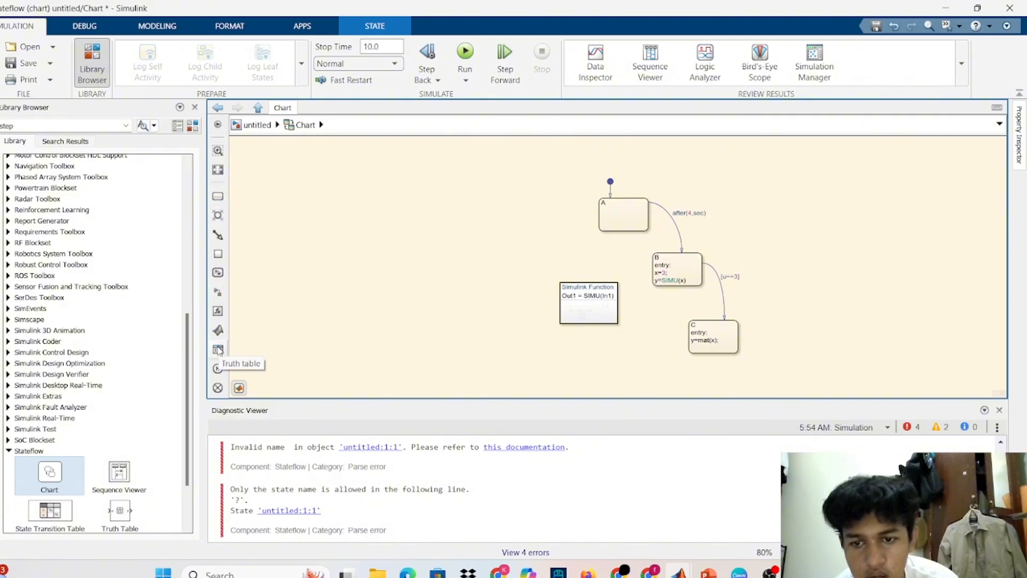
Step: Add a MATLAB Function to the empty area right of state A with the signature out2=mat(in2)
click(218, 330)
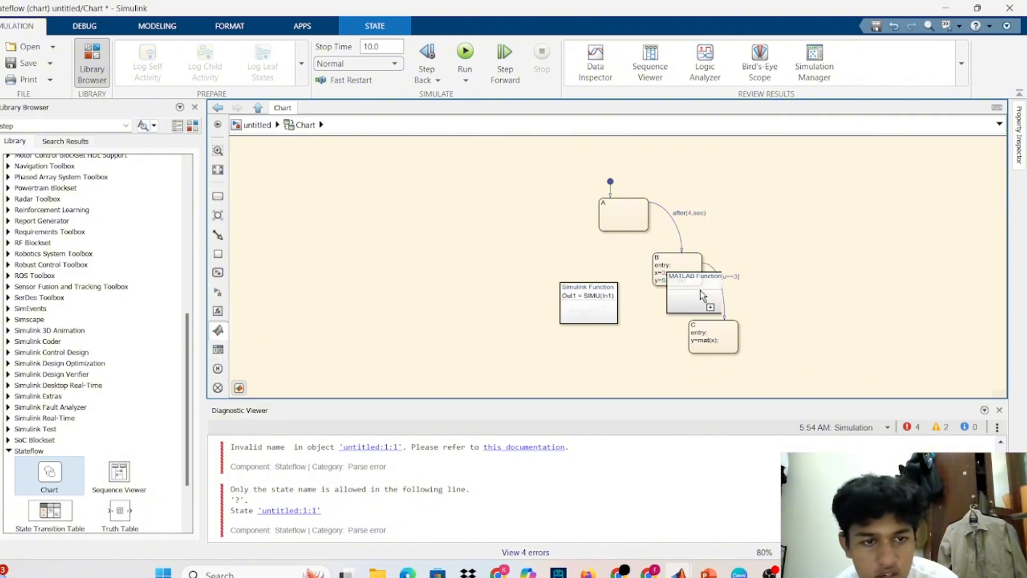
click(791, 198)
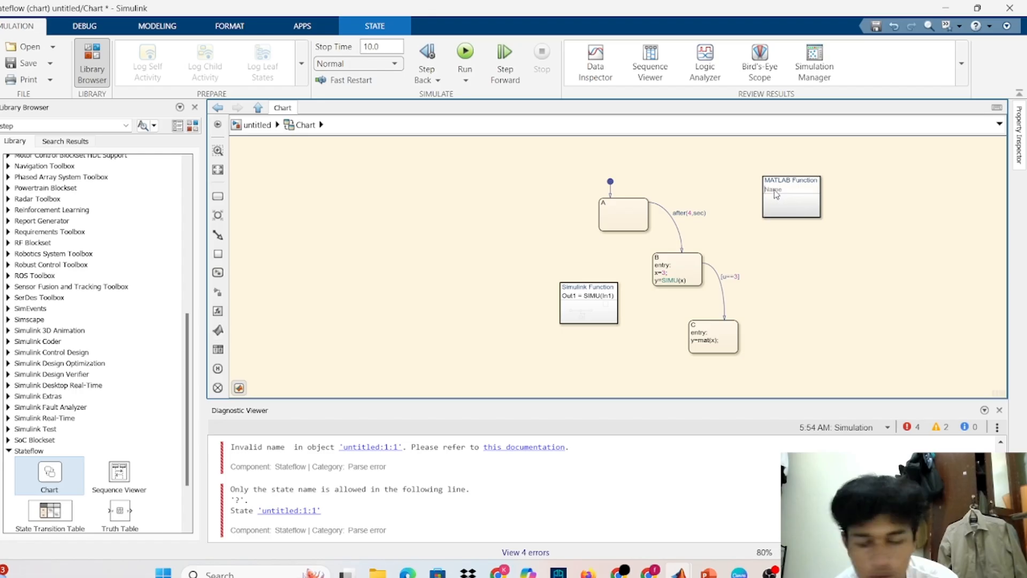
click(774, 194)
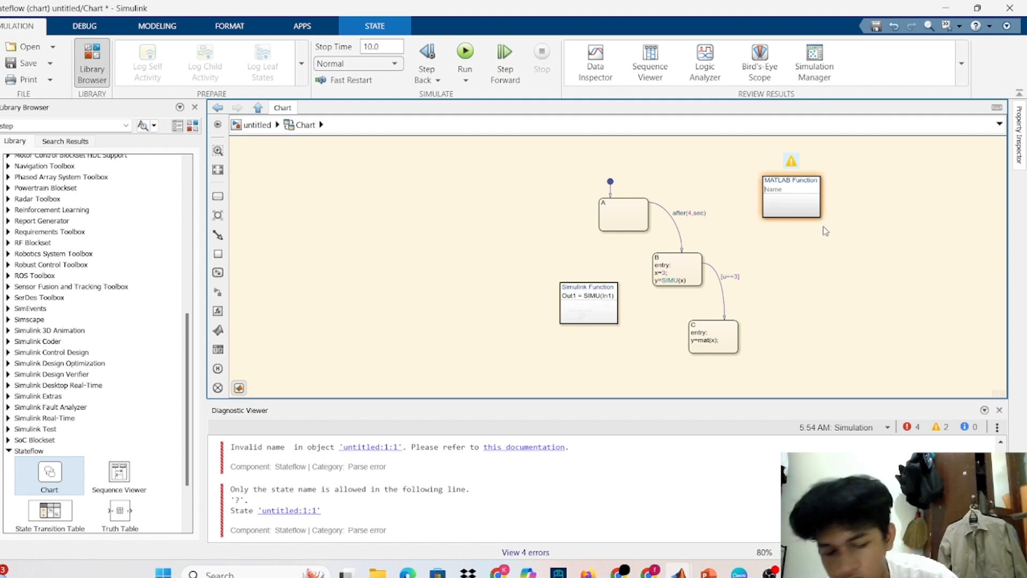
text(out2=mat()
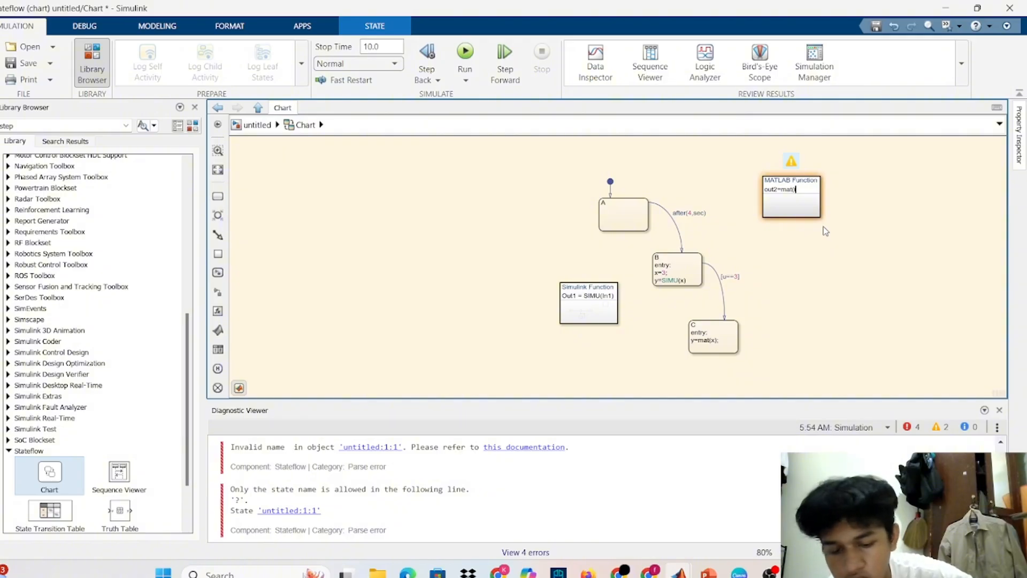
text(in2)
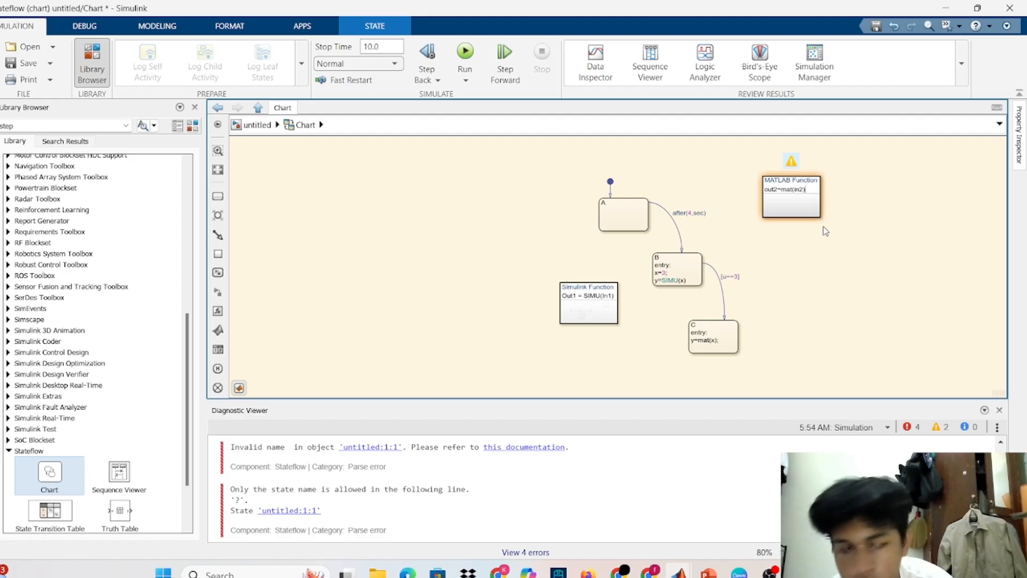
click(843, 232)
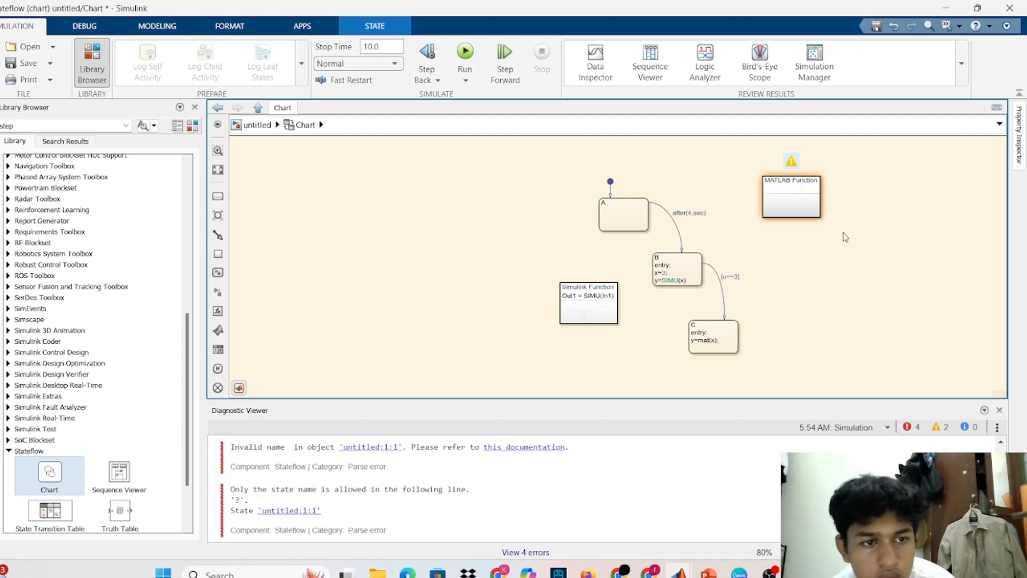
Step: Open the mat function's code and add the line out2=50+in2 below its declaration
double_click(793, 210)
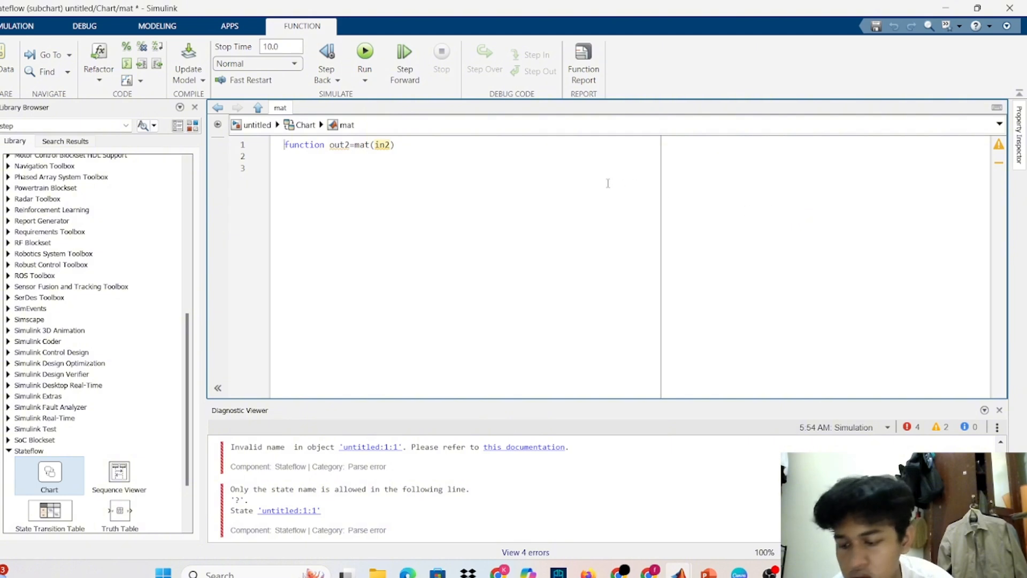
click(408, 146)
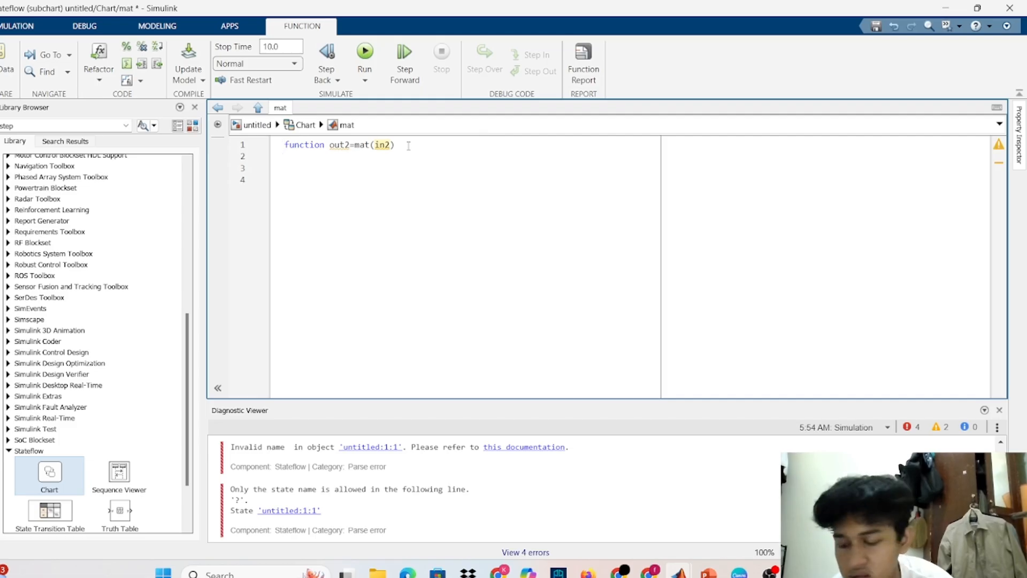
key(Return)
text(out2)
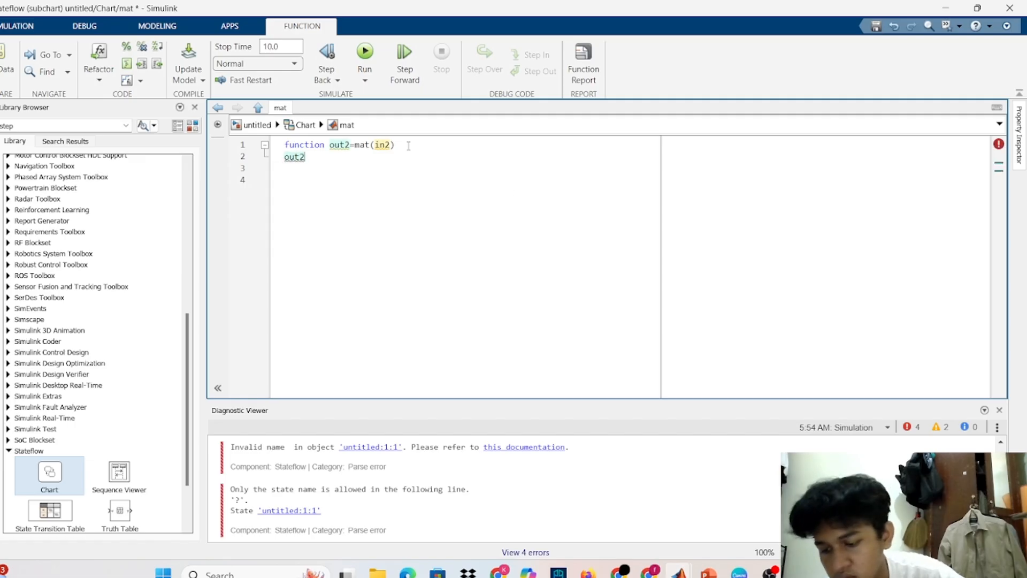
text(=)
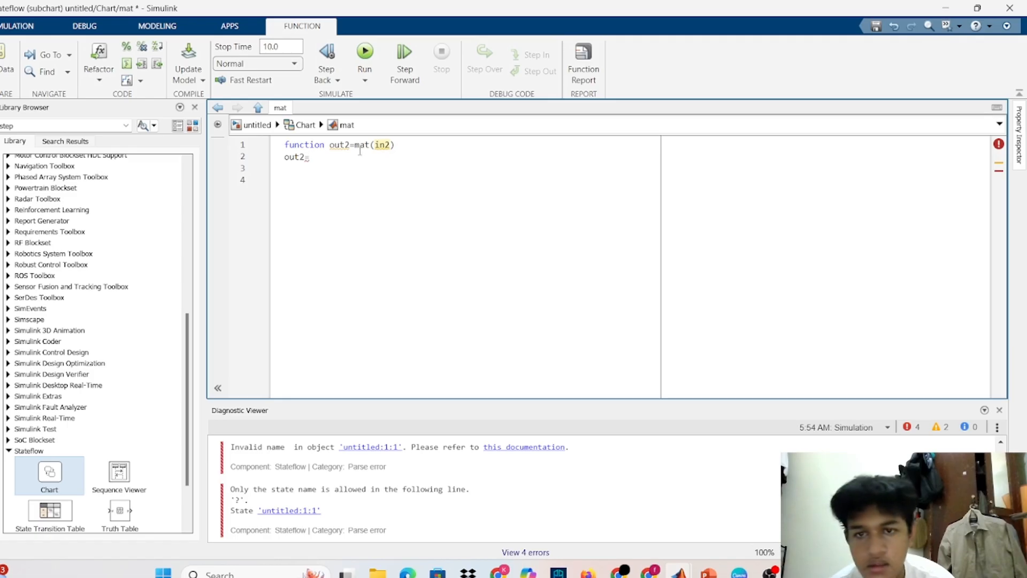
text(50)
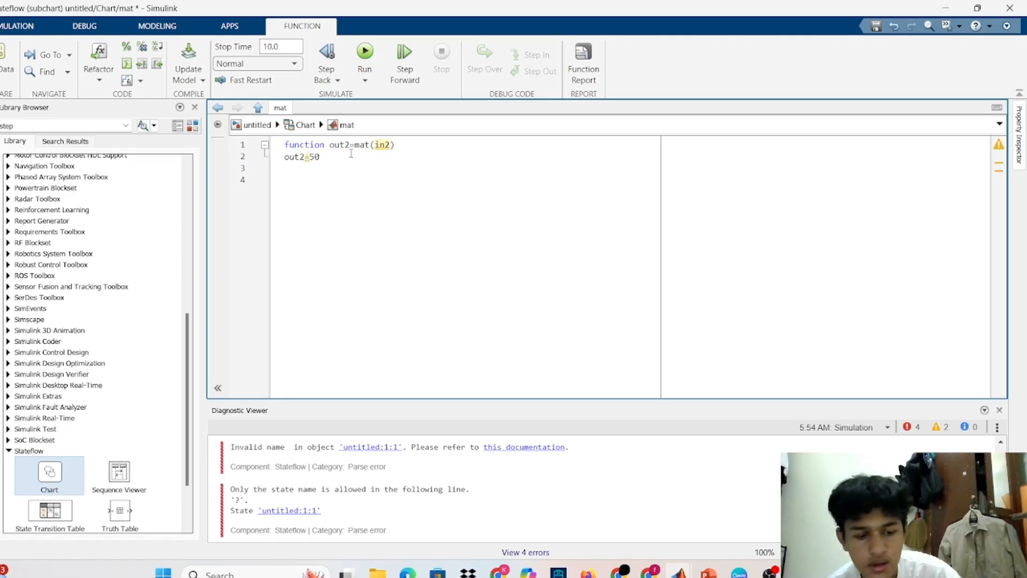
text(+in2)
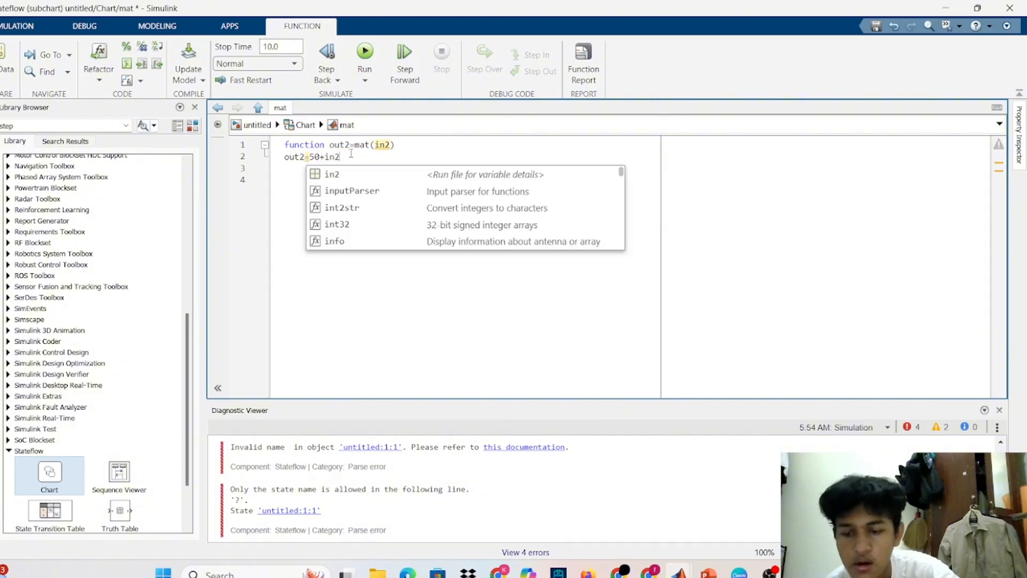
Step: Complete the mat function's code by ending the out2=50+in2 line with a semicolon and adding an end line below it
key(Escape)
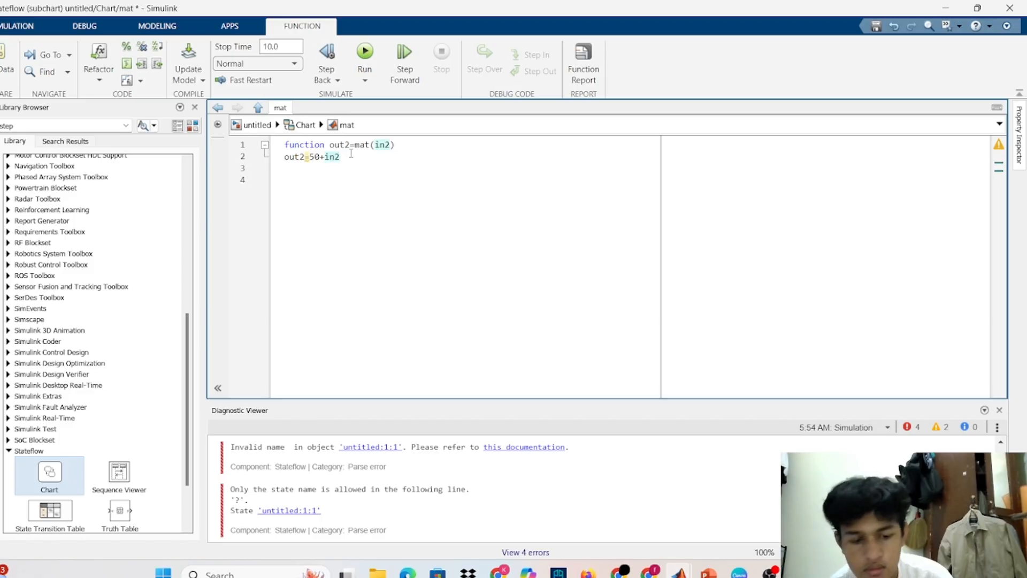
text(;)
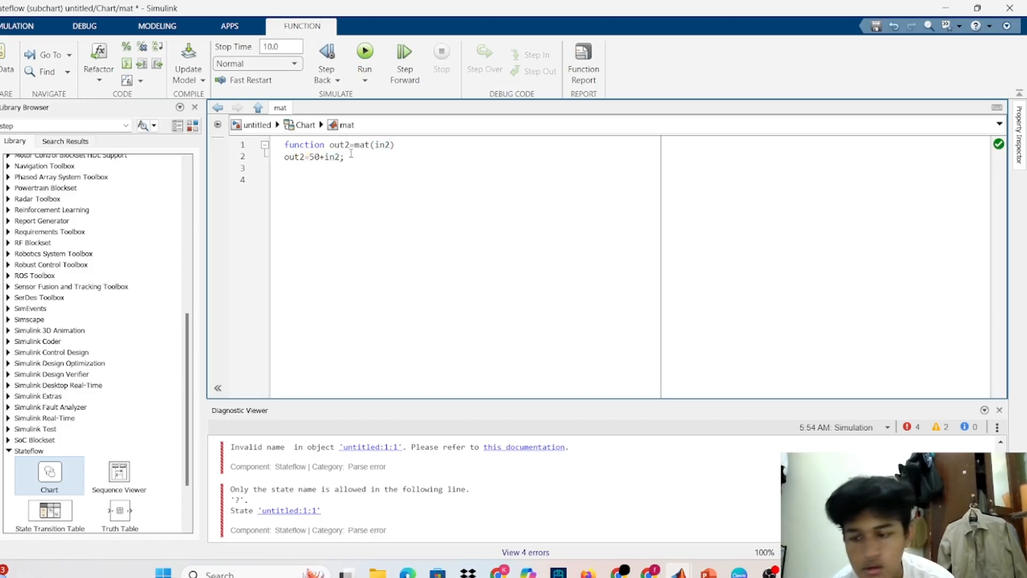
key(Return)
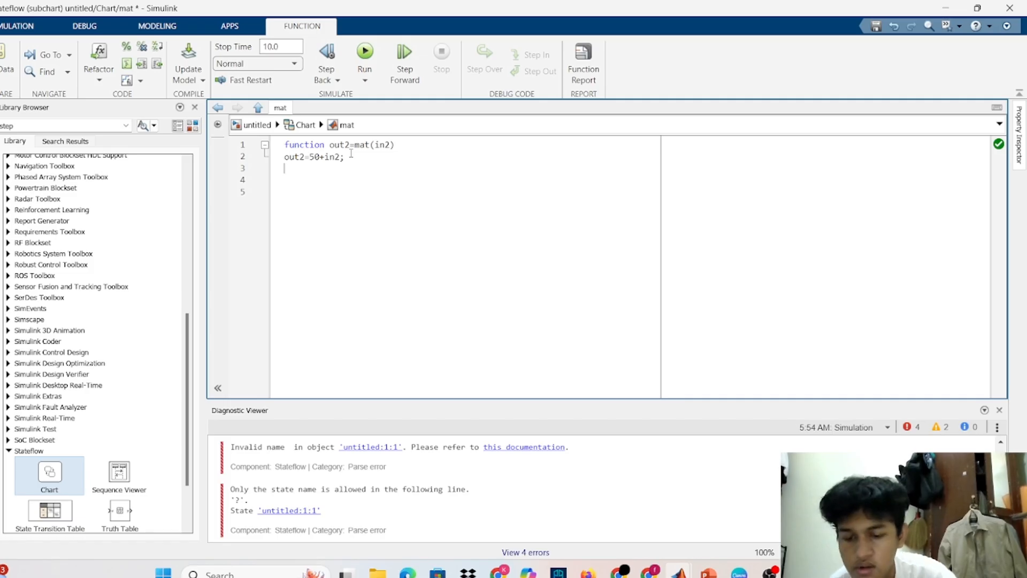
text(end)
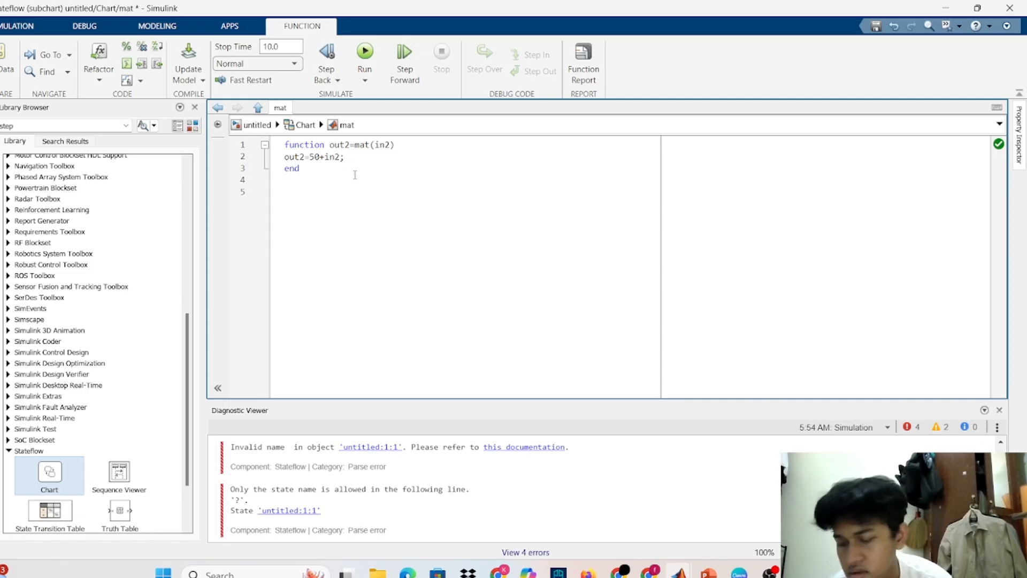
Step: Simulate the chart, creating the unresolved data u as Input, y as Output and x as Local, and return to the top-level model
click(369, 53)
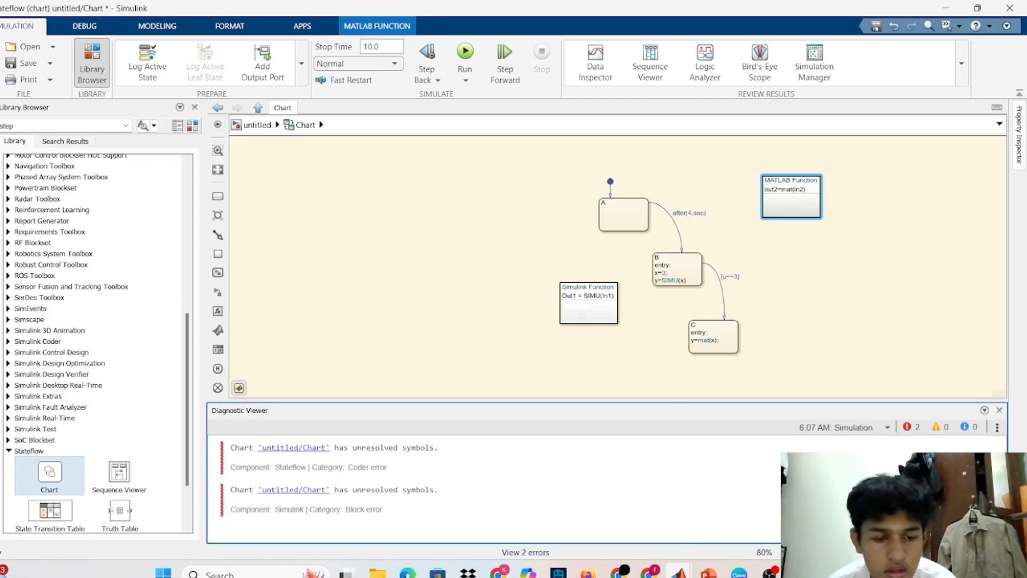
mouse_move(679, 573)
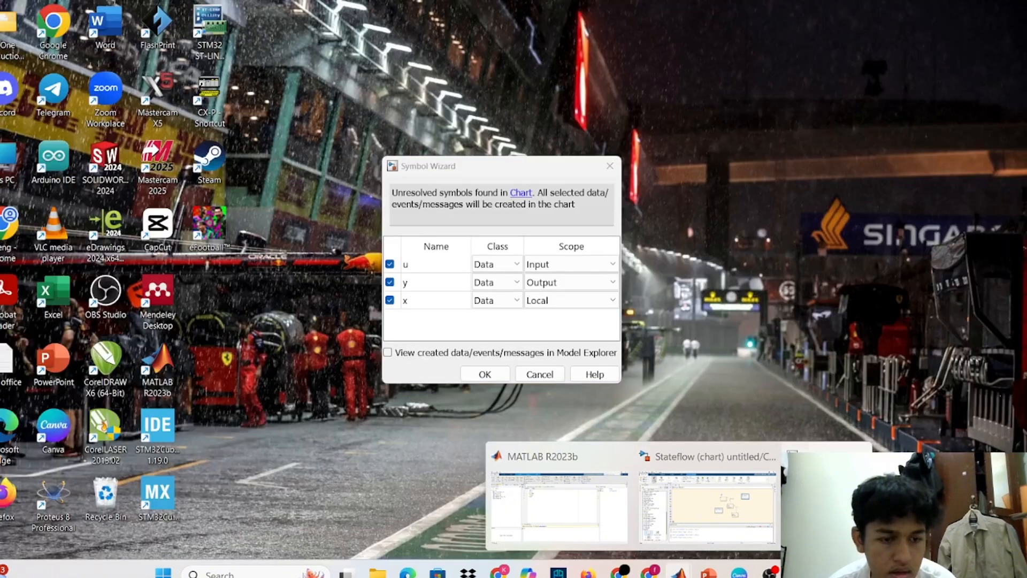
click(827, 503)
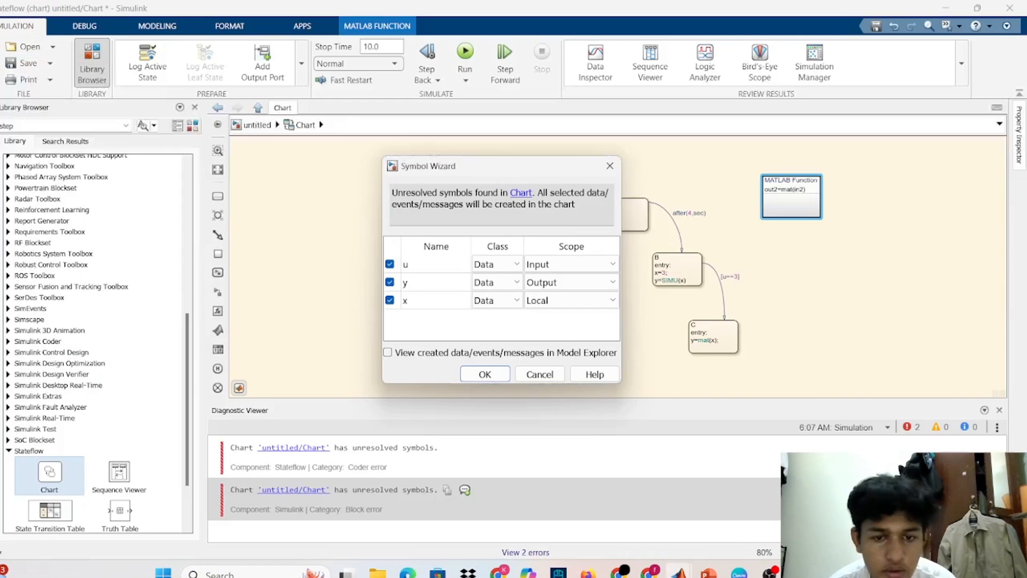
click(491, 373)
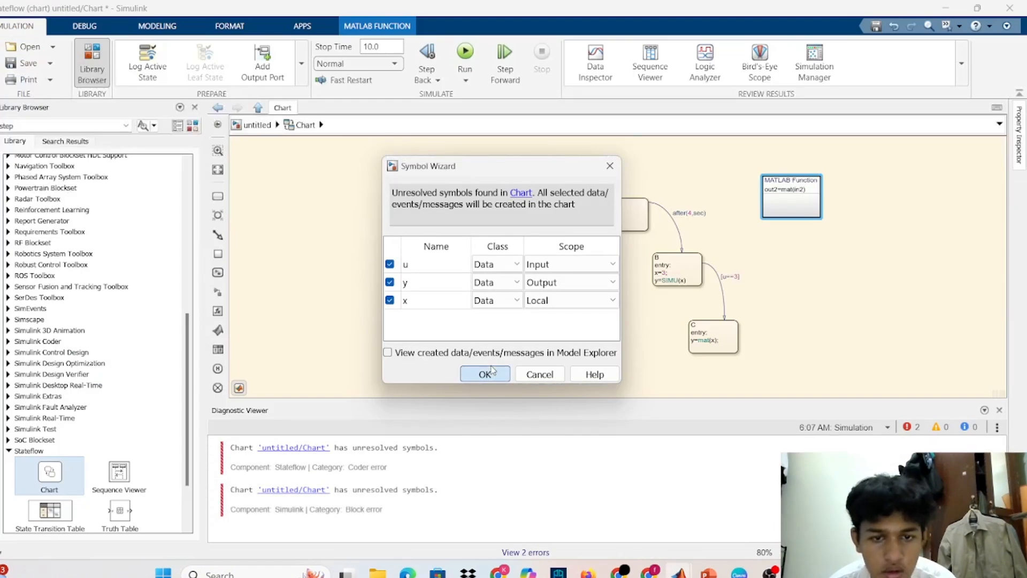
click(471, 55)
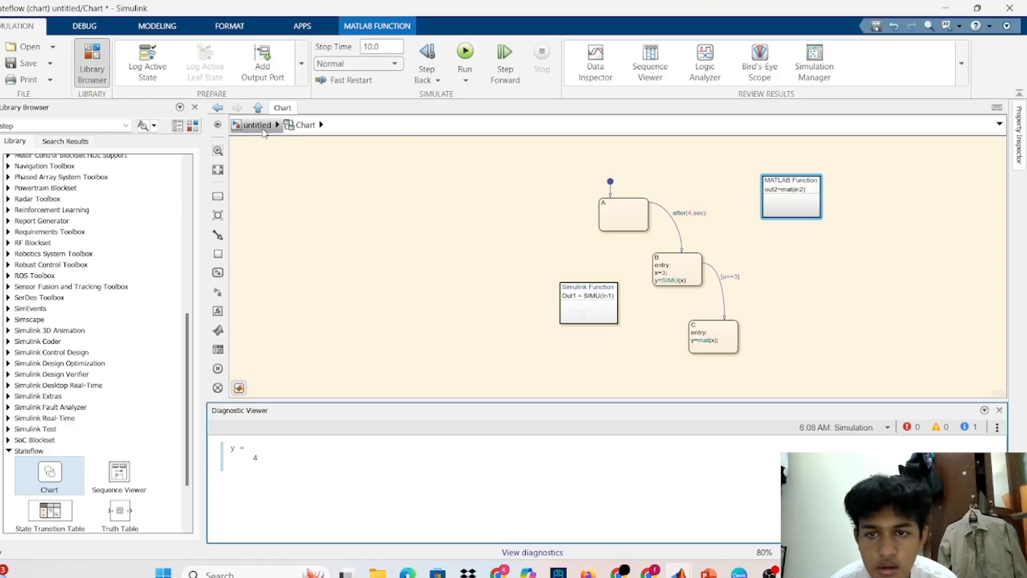
click(259, 127)
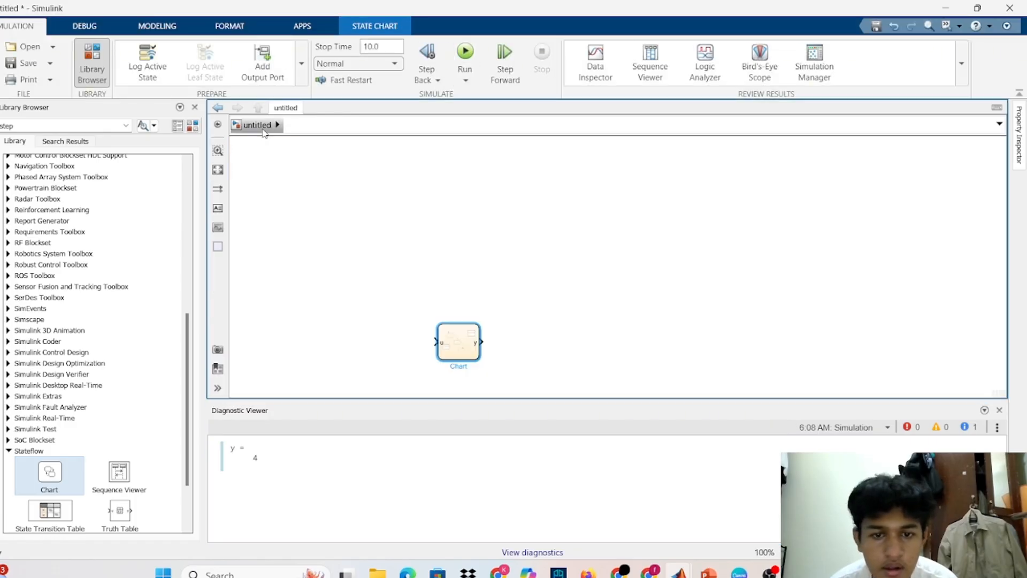
click(353, 358)
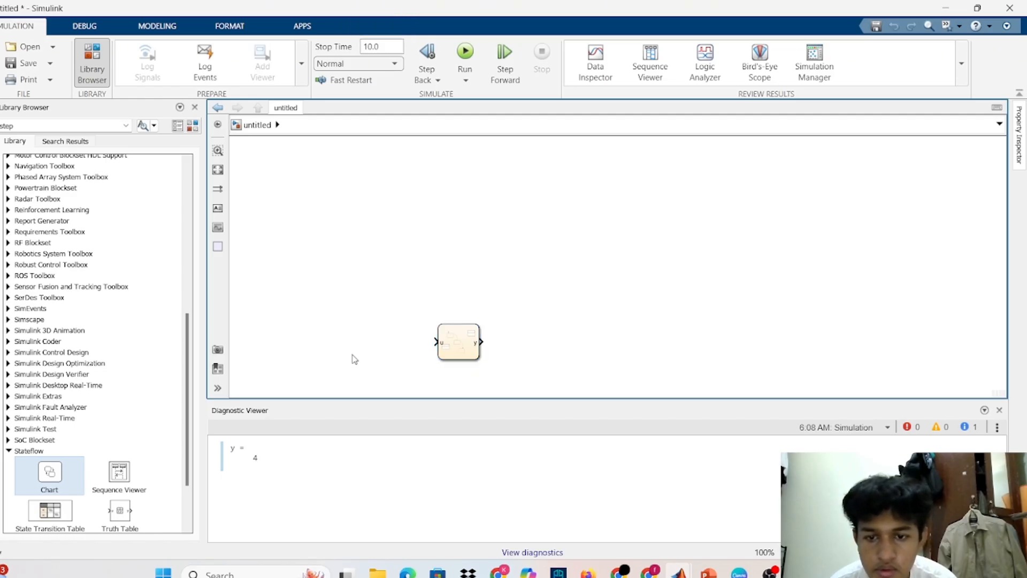
double_click(365, 345)
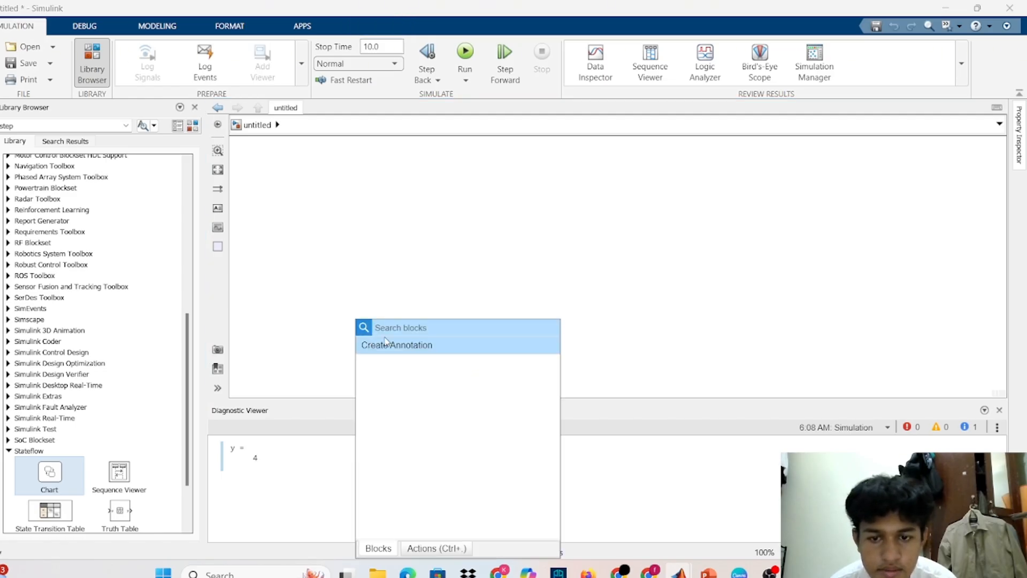
text(c)
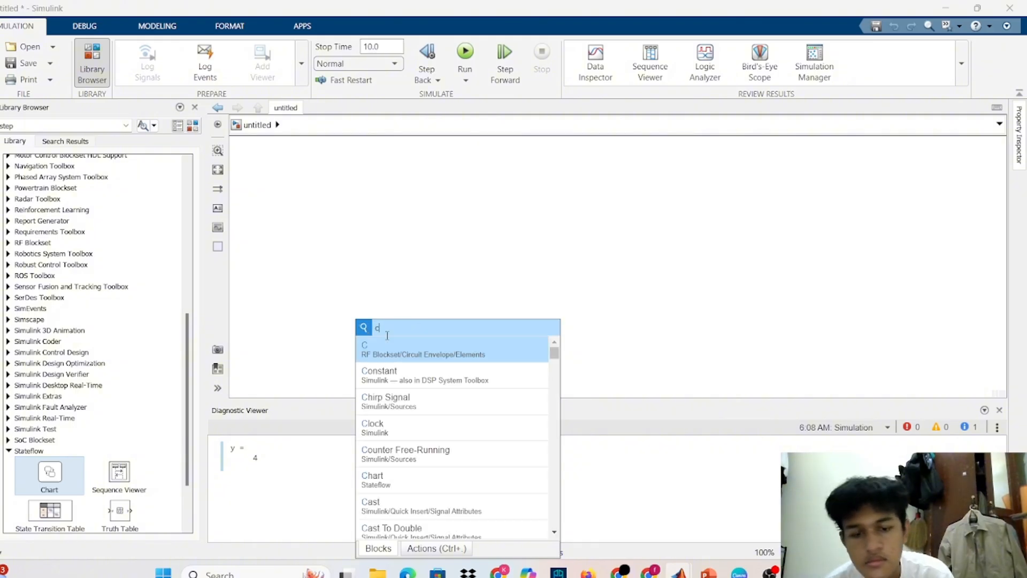
click(426, 396)
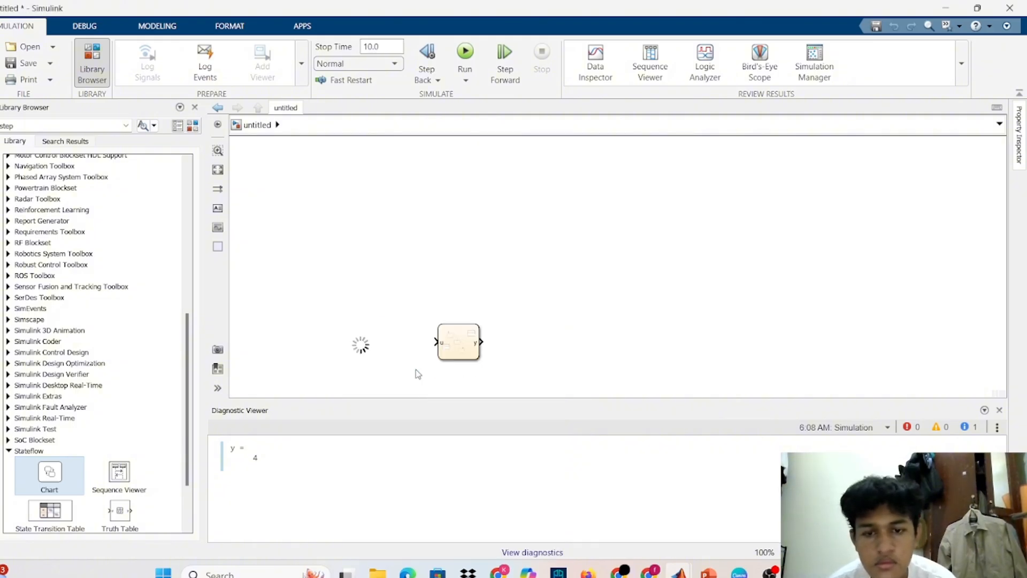
key(Delete)
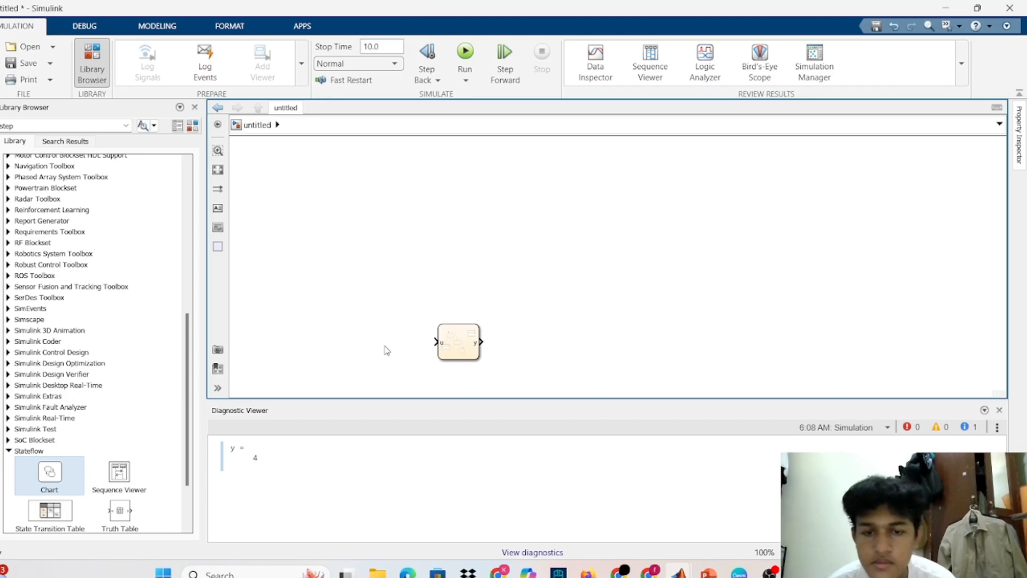
Step: Add a Simulink Constant block to the left of the Chart block
double_click(389, 344)
text(con)
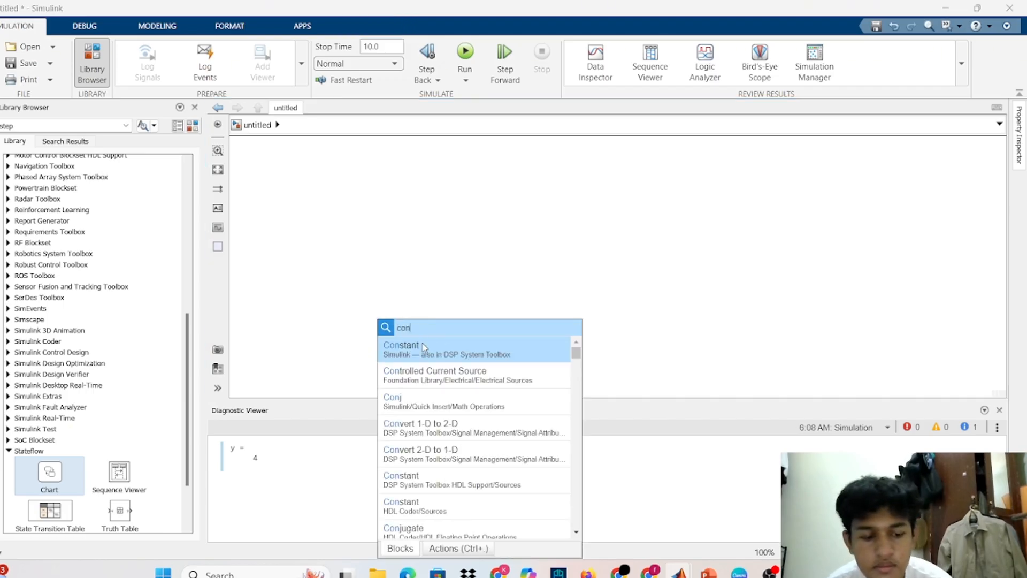
click(423, 347)
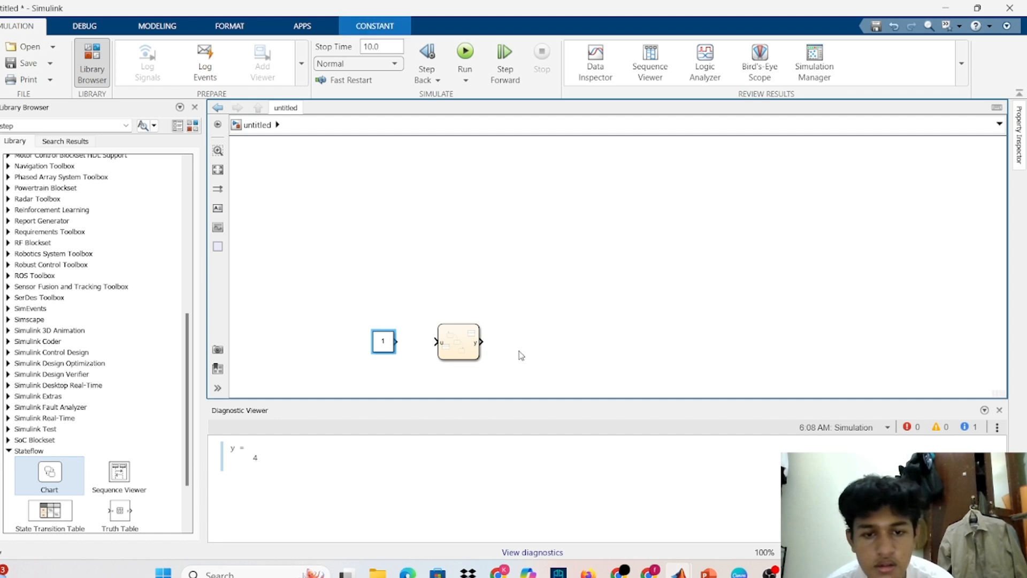
Step: Add a Display block to the right of the Chart block
double_click(538, 347)
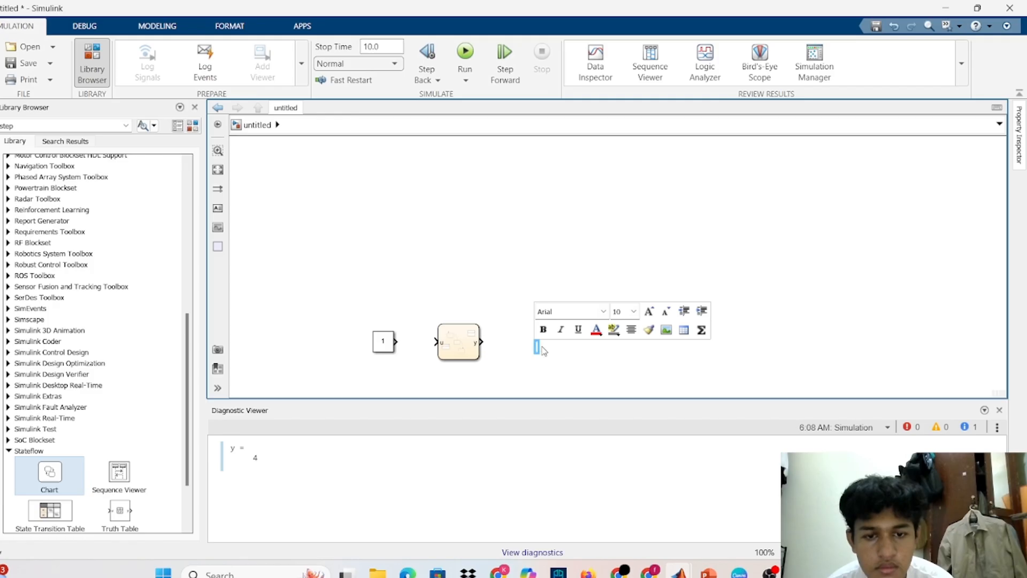
click(543, 351)
double_click(542, 347)
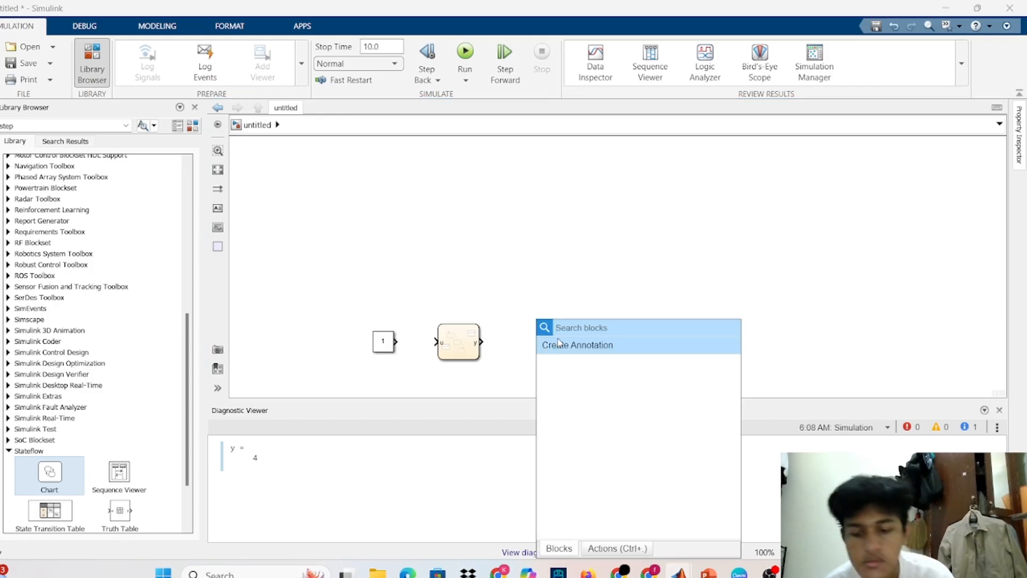
text(dis)
key(Return)
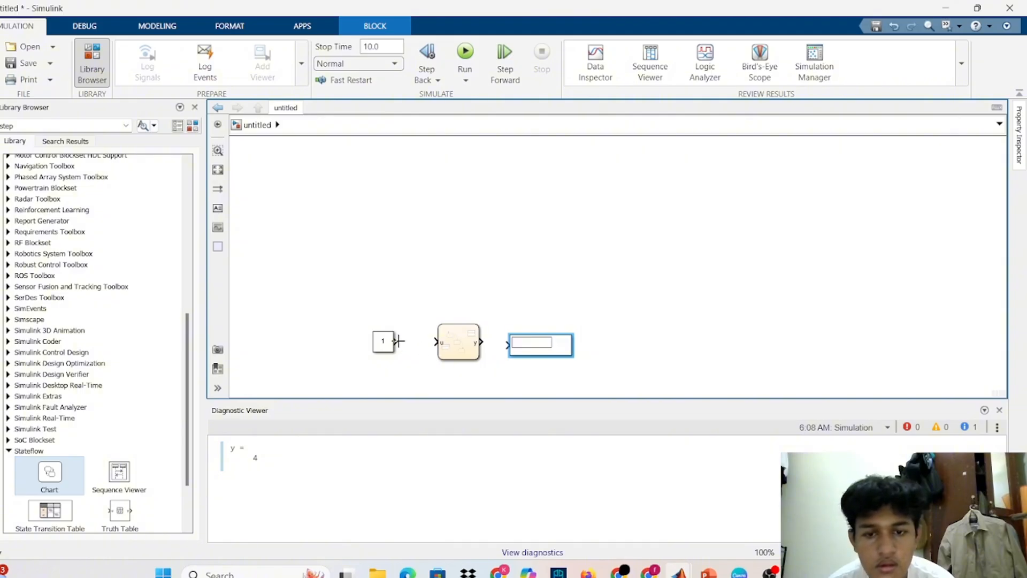
Step: Connect the Constant block to the chart's input u and output y to the Display block, and run the simulation
drag(398, 341, 435, 342)
click(466, 351)
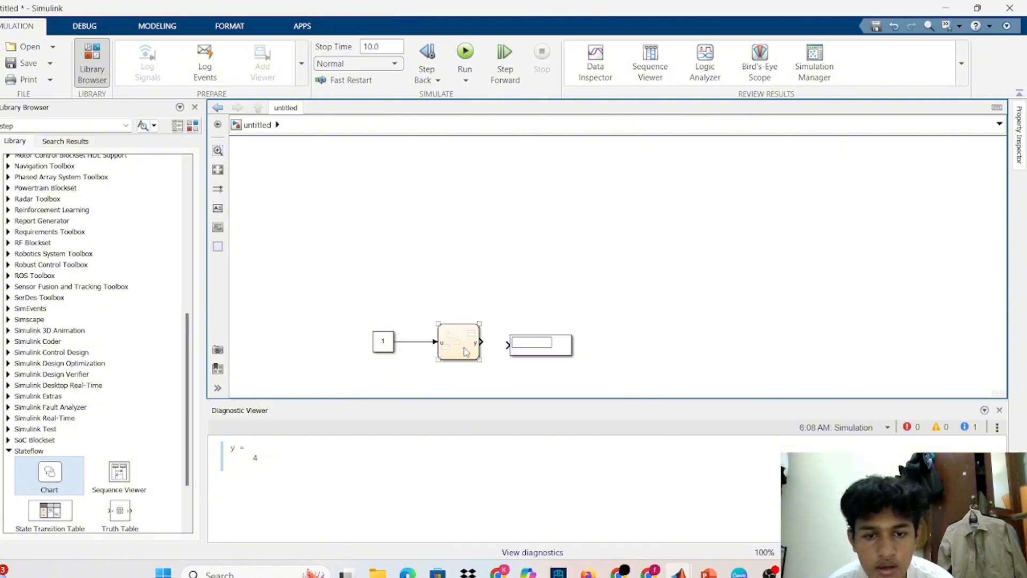
drag(481, 343, 513, 350)
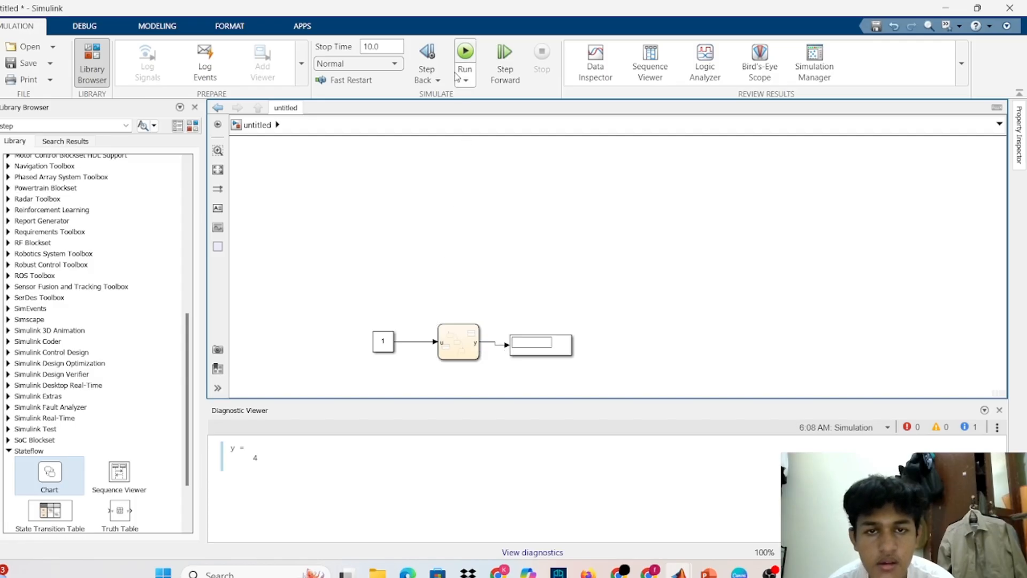
click(464, 51)
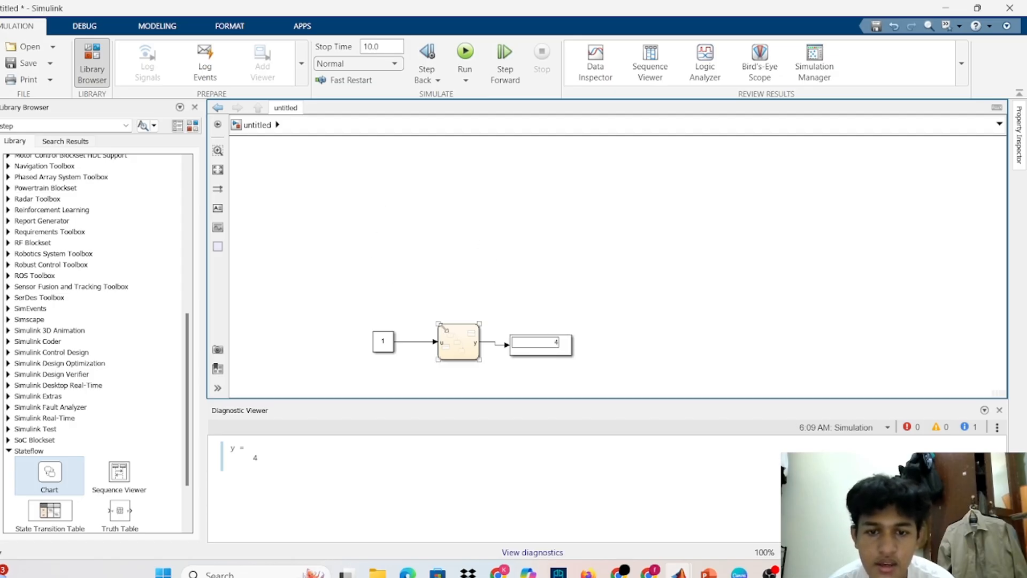
Step: Examine the chart's state B and the block diagram inside the SIMU function, and compare them with the top-level Display block
click(439, 327)
double_click(464, 351)
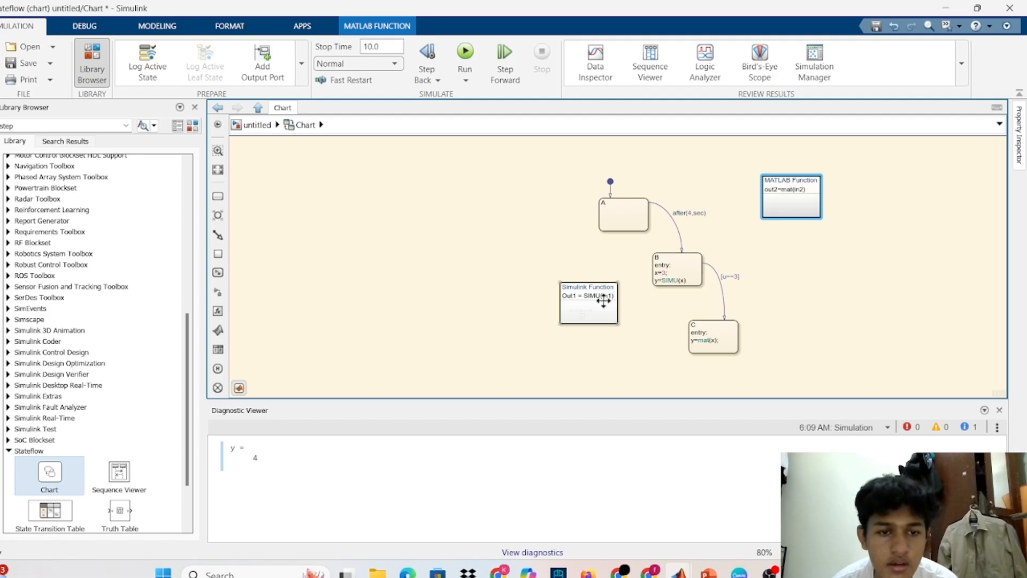
double_click(595, 301)
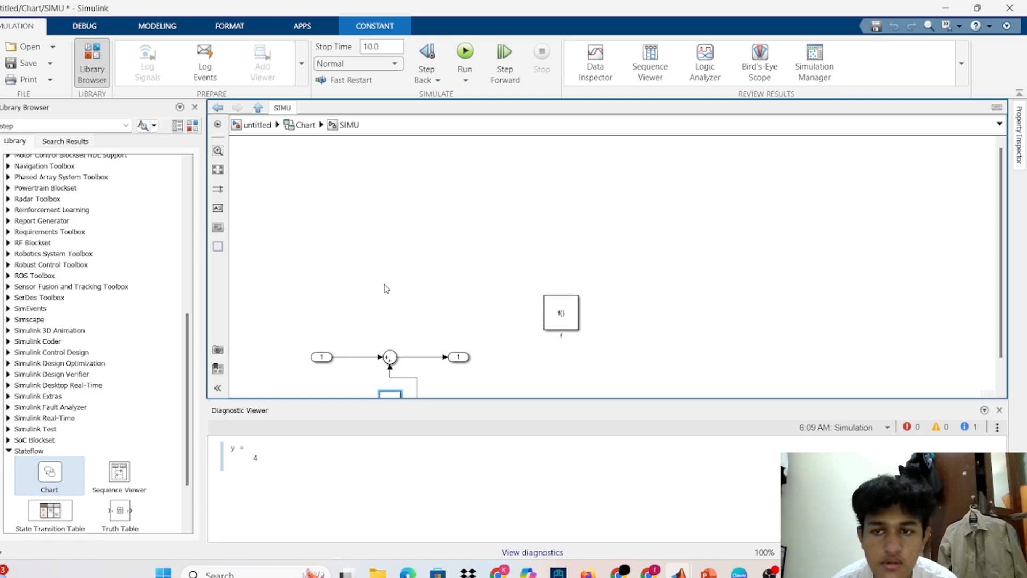
click(306, 125)
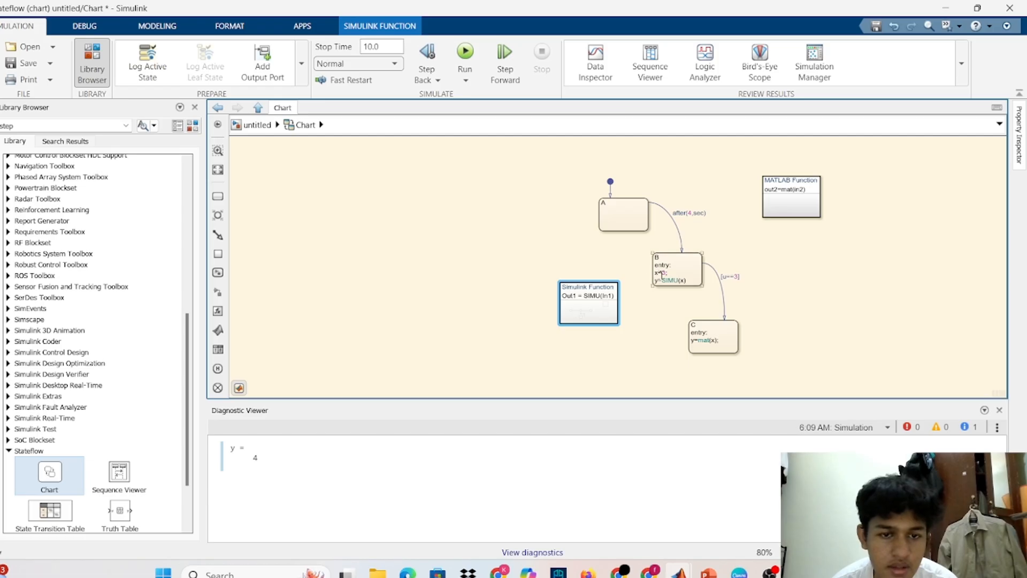
double_click(578, 315)
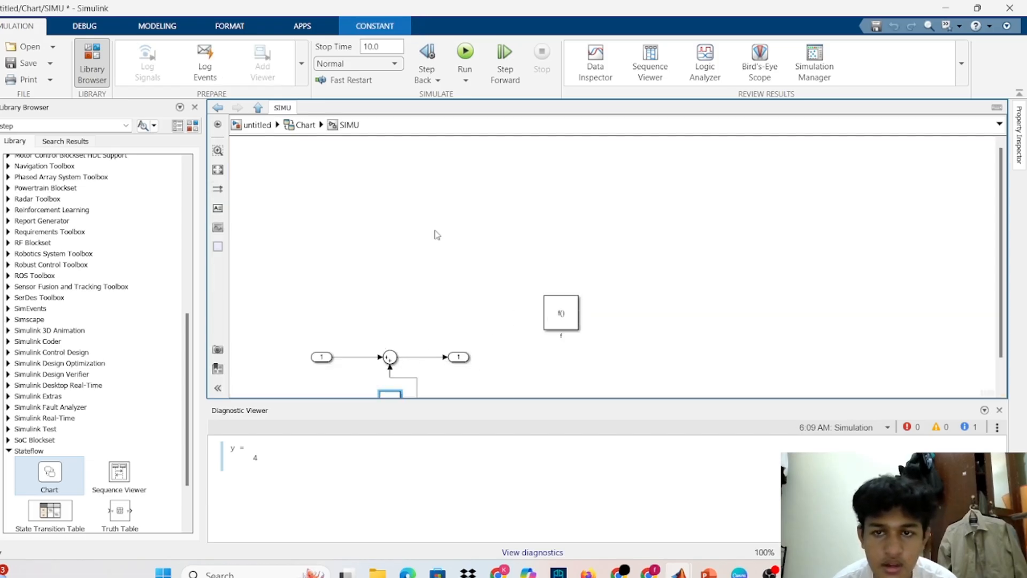
click(306, 125)
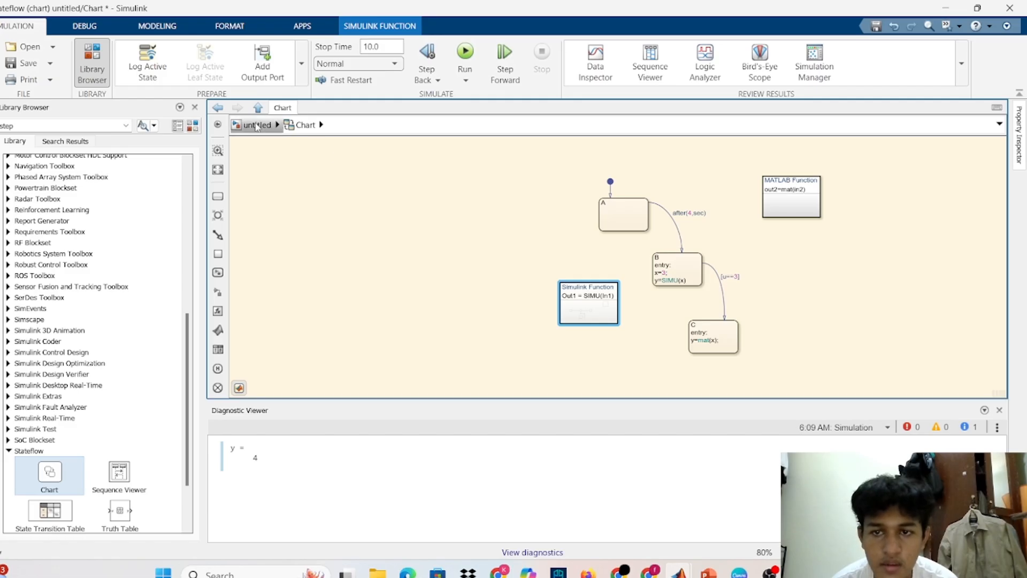
click(256, 124)
click(530, 342)
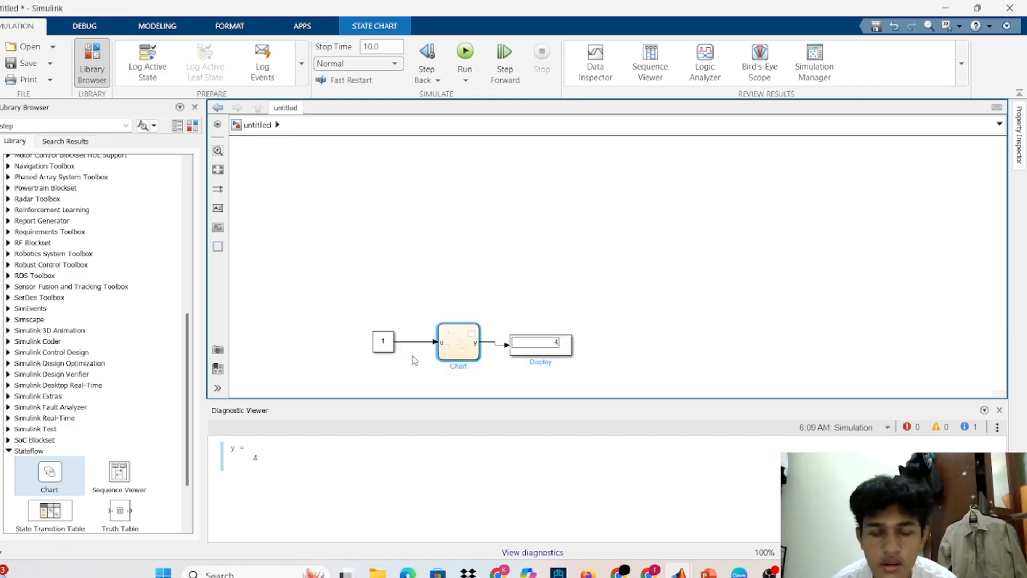
Step: Set the Constant block's value to 3 and run the simulation again
click(389, 350)
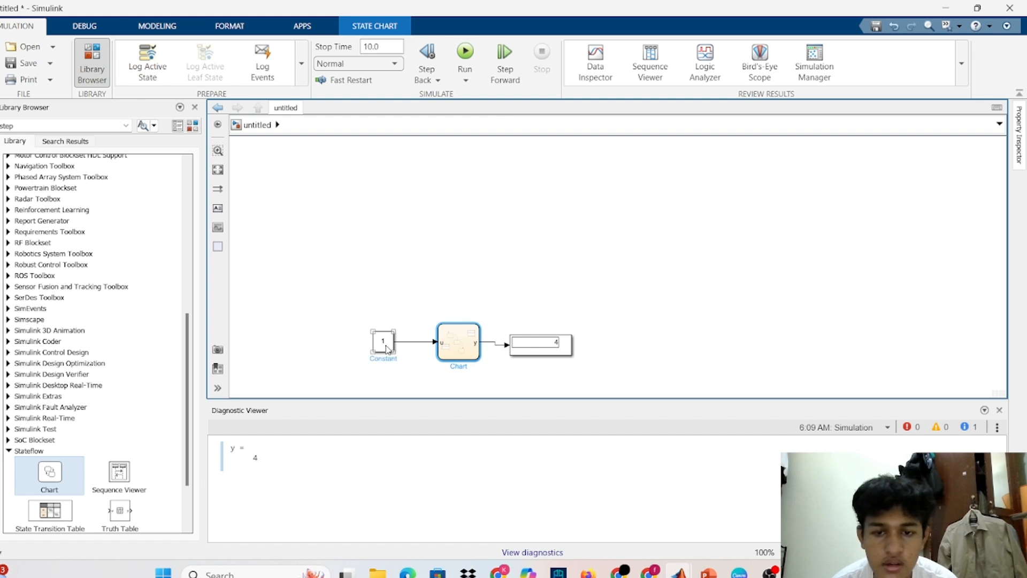
double_click(388, 344)
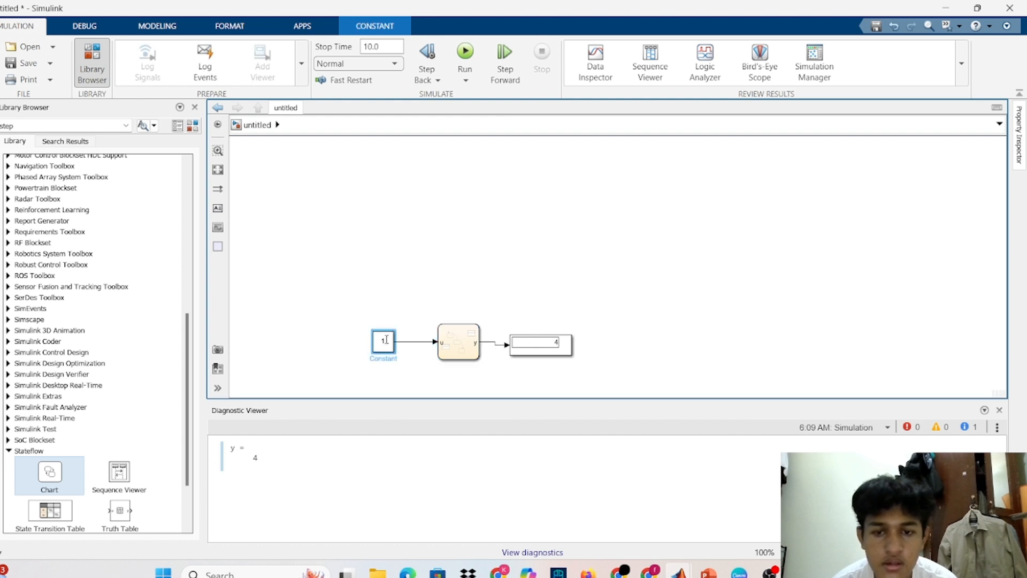
text(3)
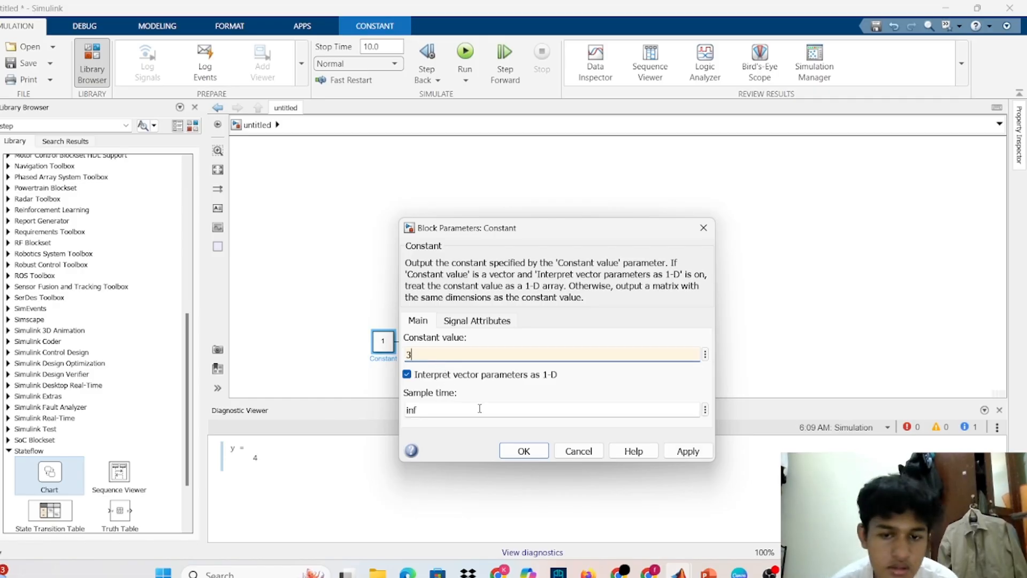
click(523, 451)
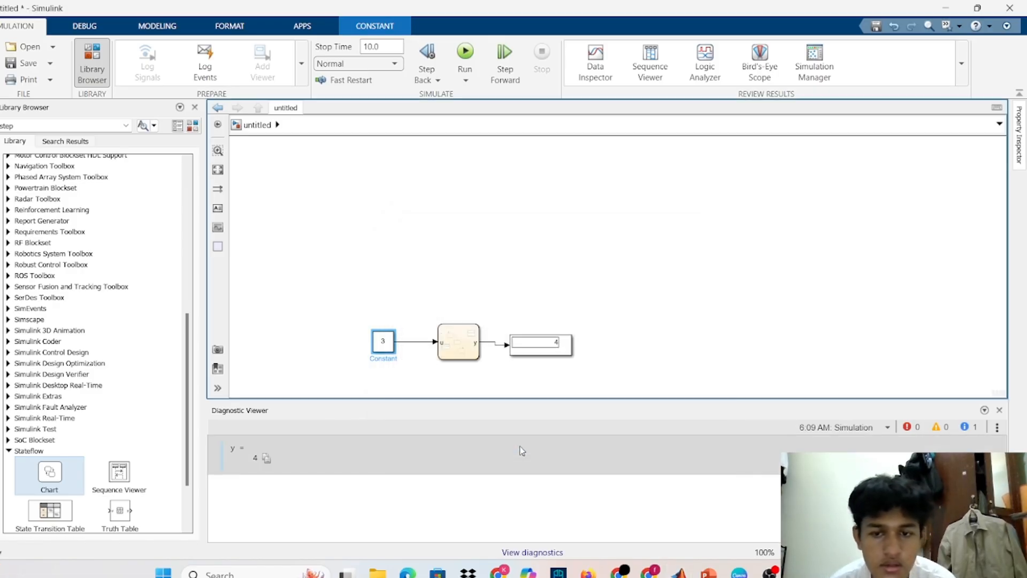
click(466, 53)
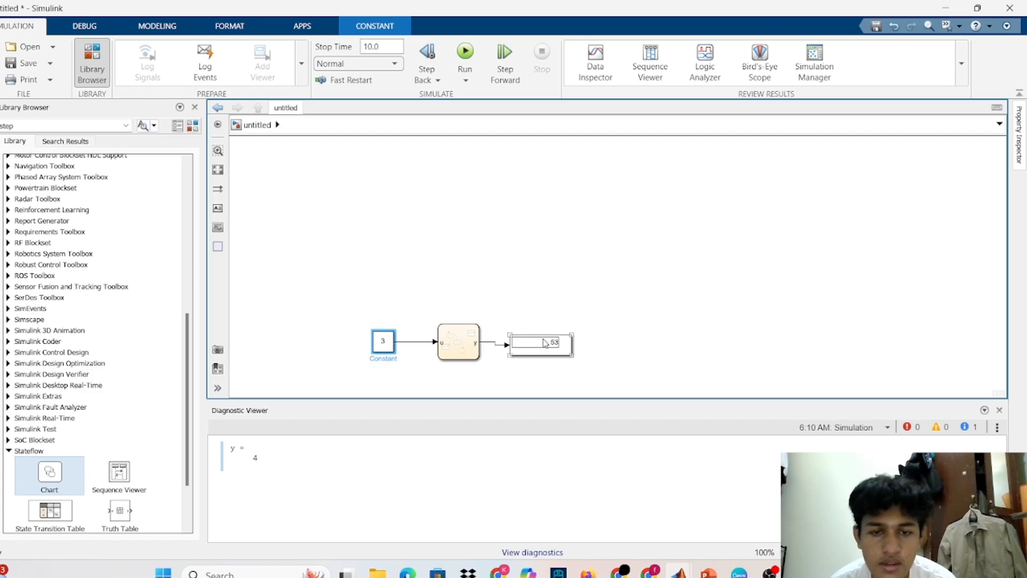
Step: Examine the chart and the mat function's code, and return to the top-level model to check the Display block
double_click(457, 342)
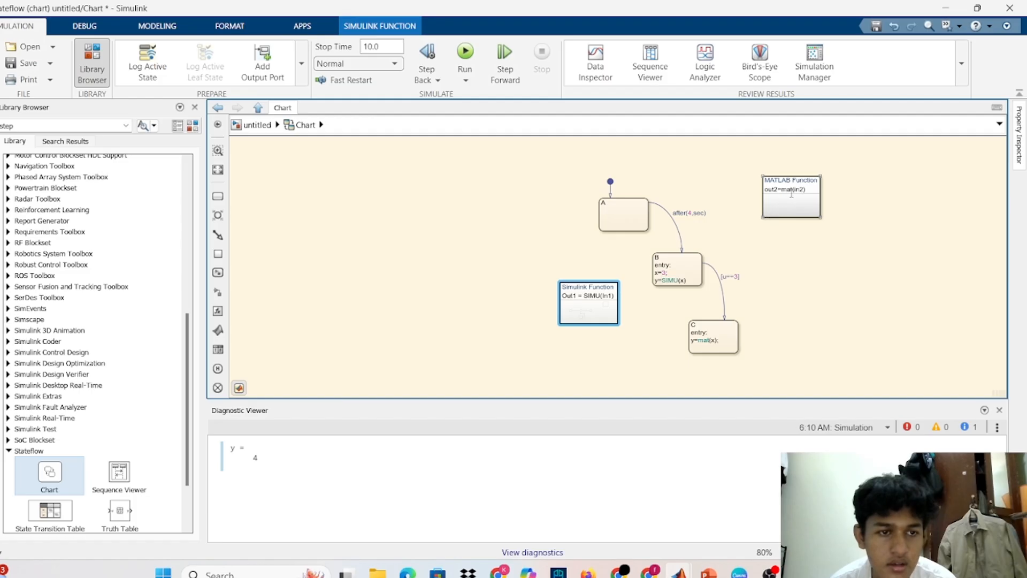
double_click(789, 192)
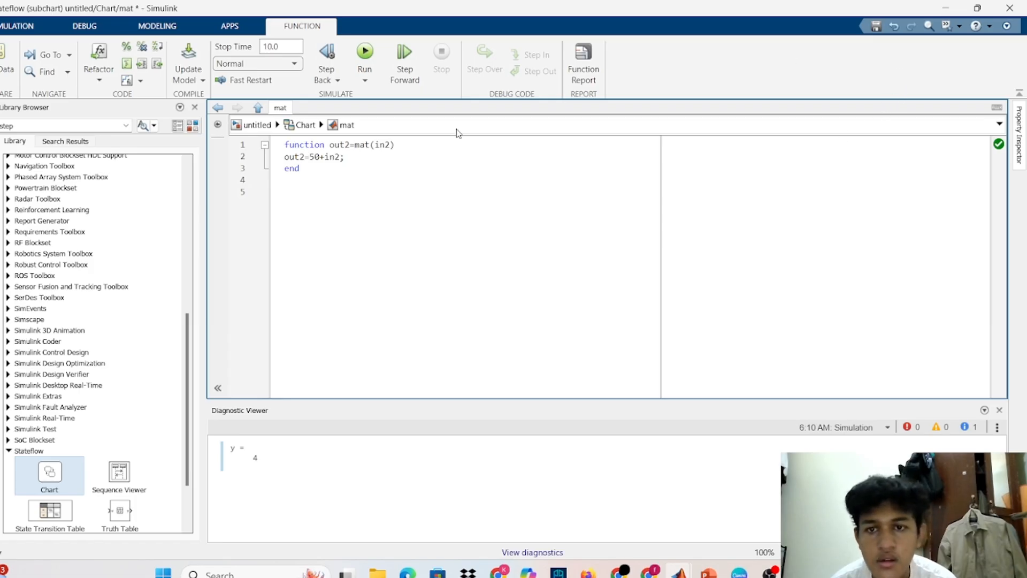
click(317, 132)
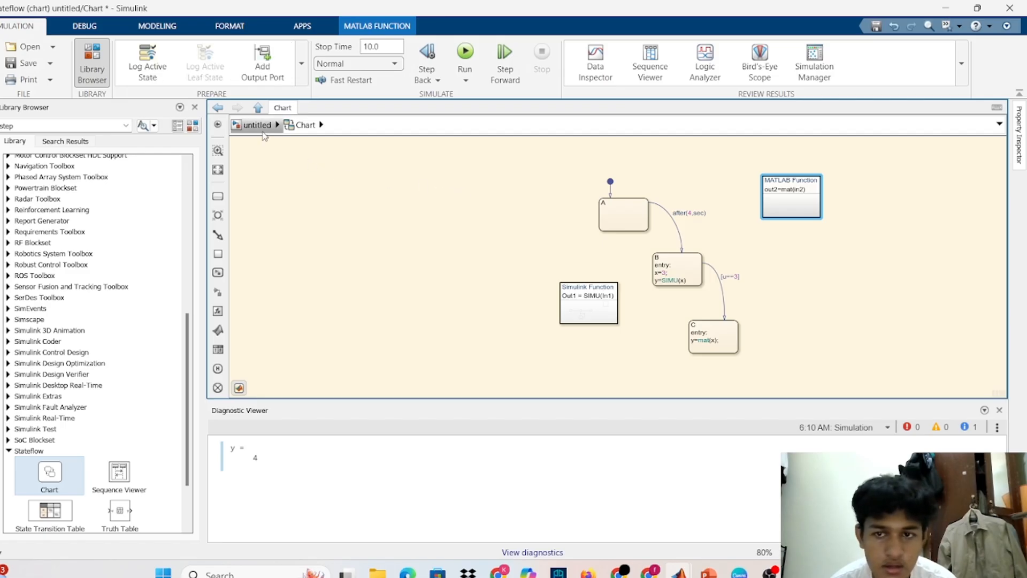
click(257, 126)
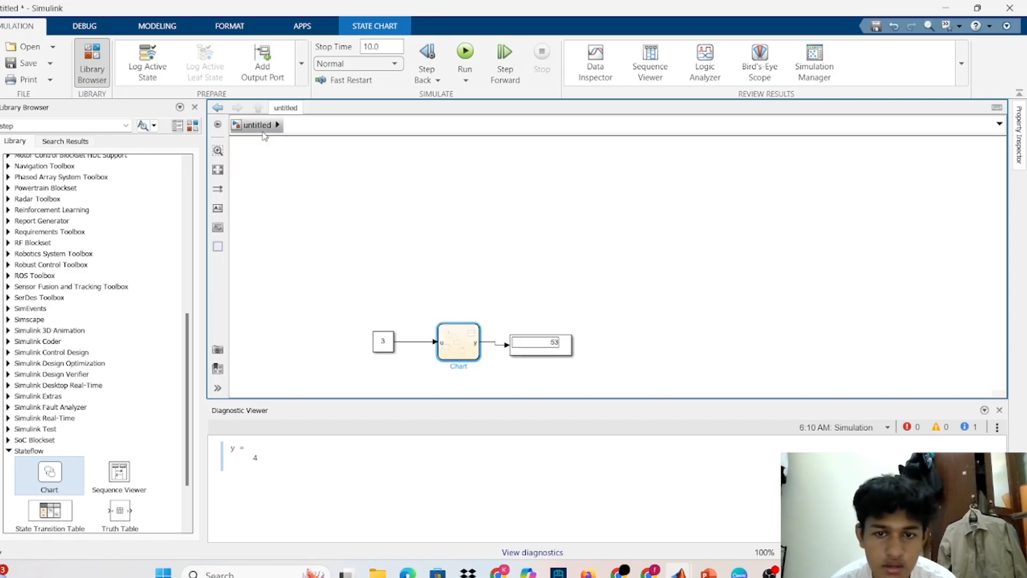
click(559, 339)
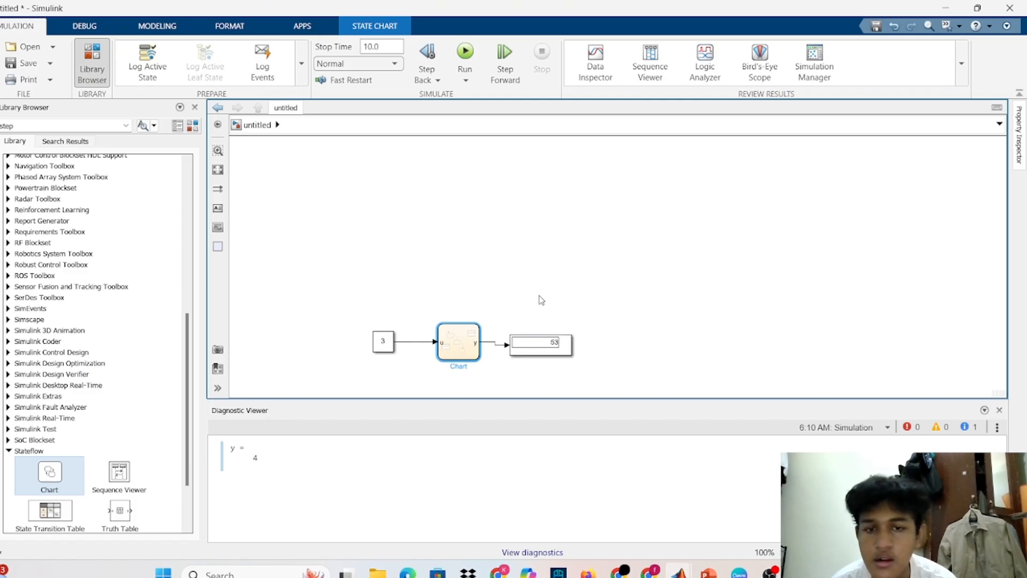